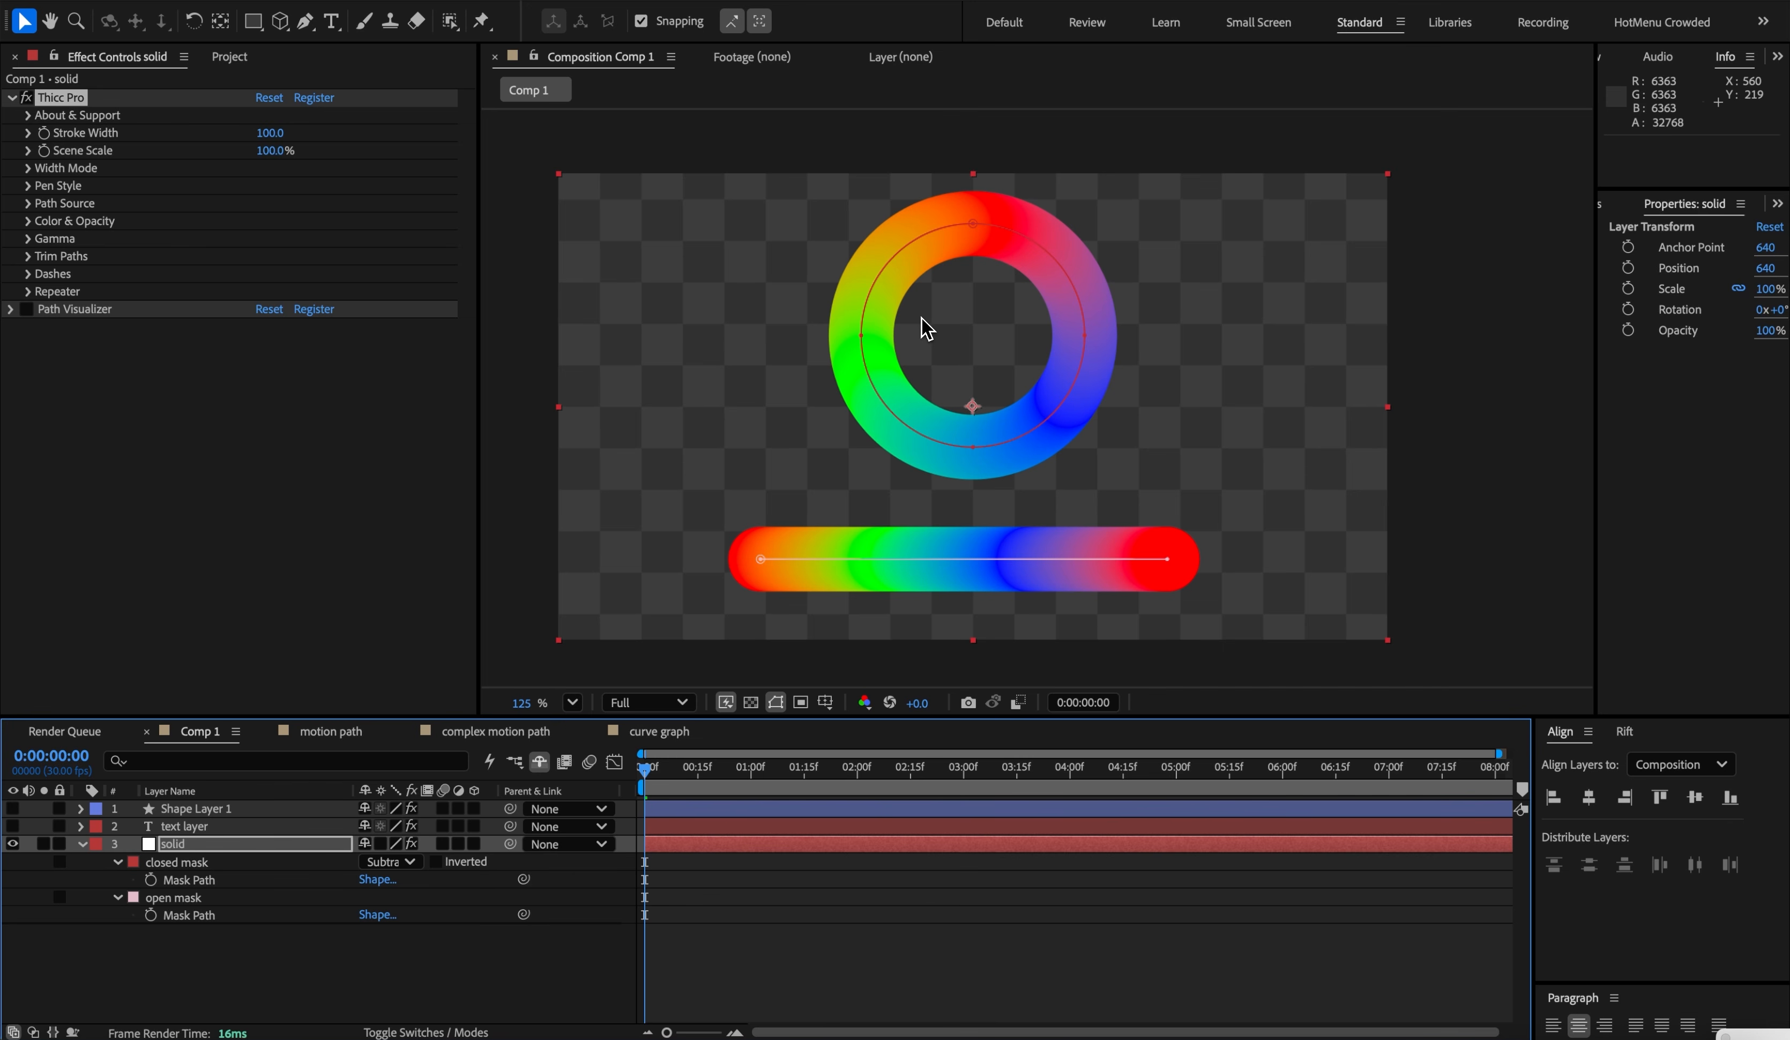
- Turn the solid layer into an adjustment layer and set its closed mask's mode to Add
{"action": "left_click", "coordinate": [458, 843]}
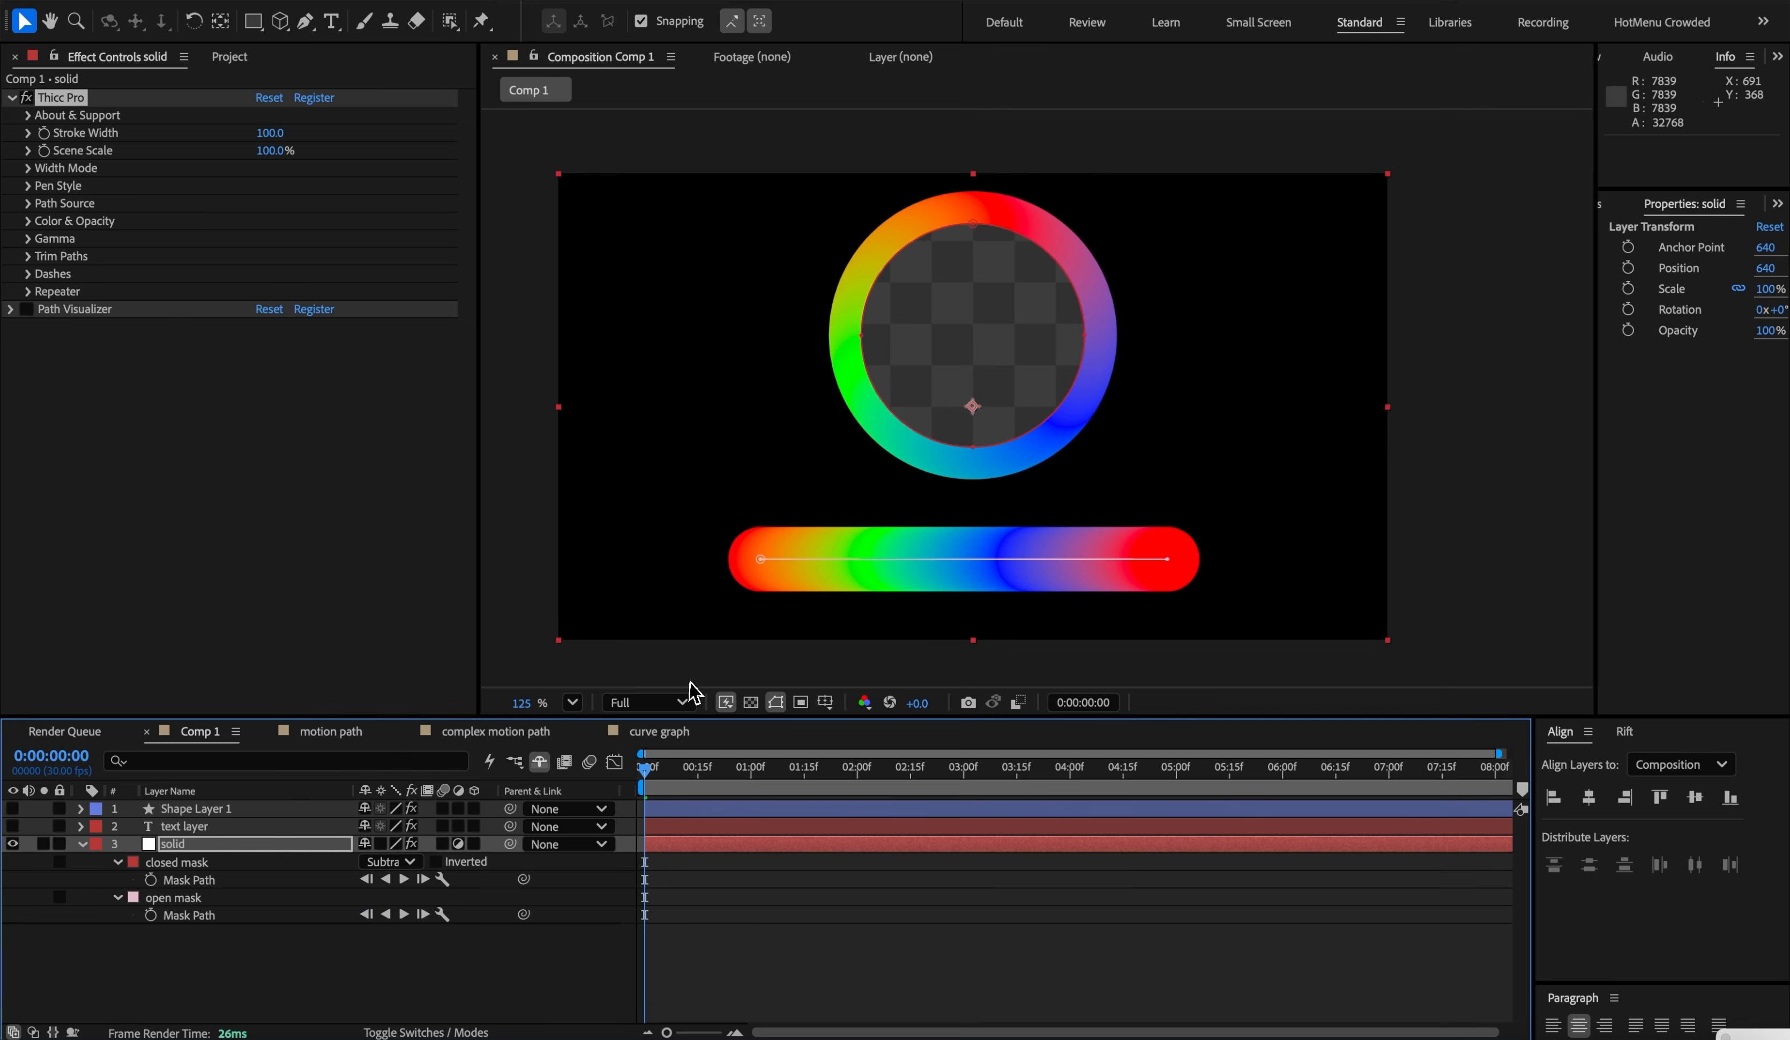
{"action": "left_click", "coordinate": [390, 862]}
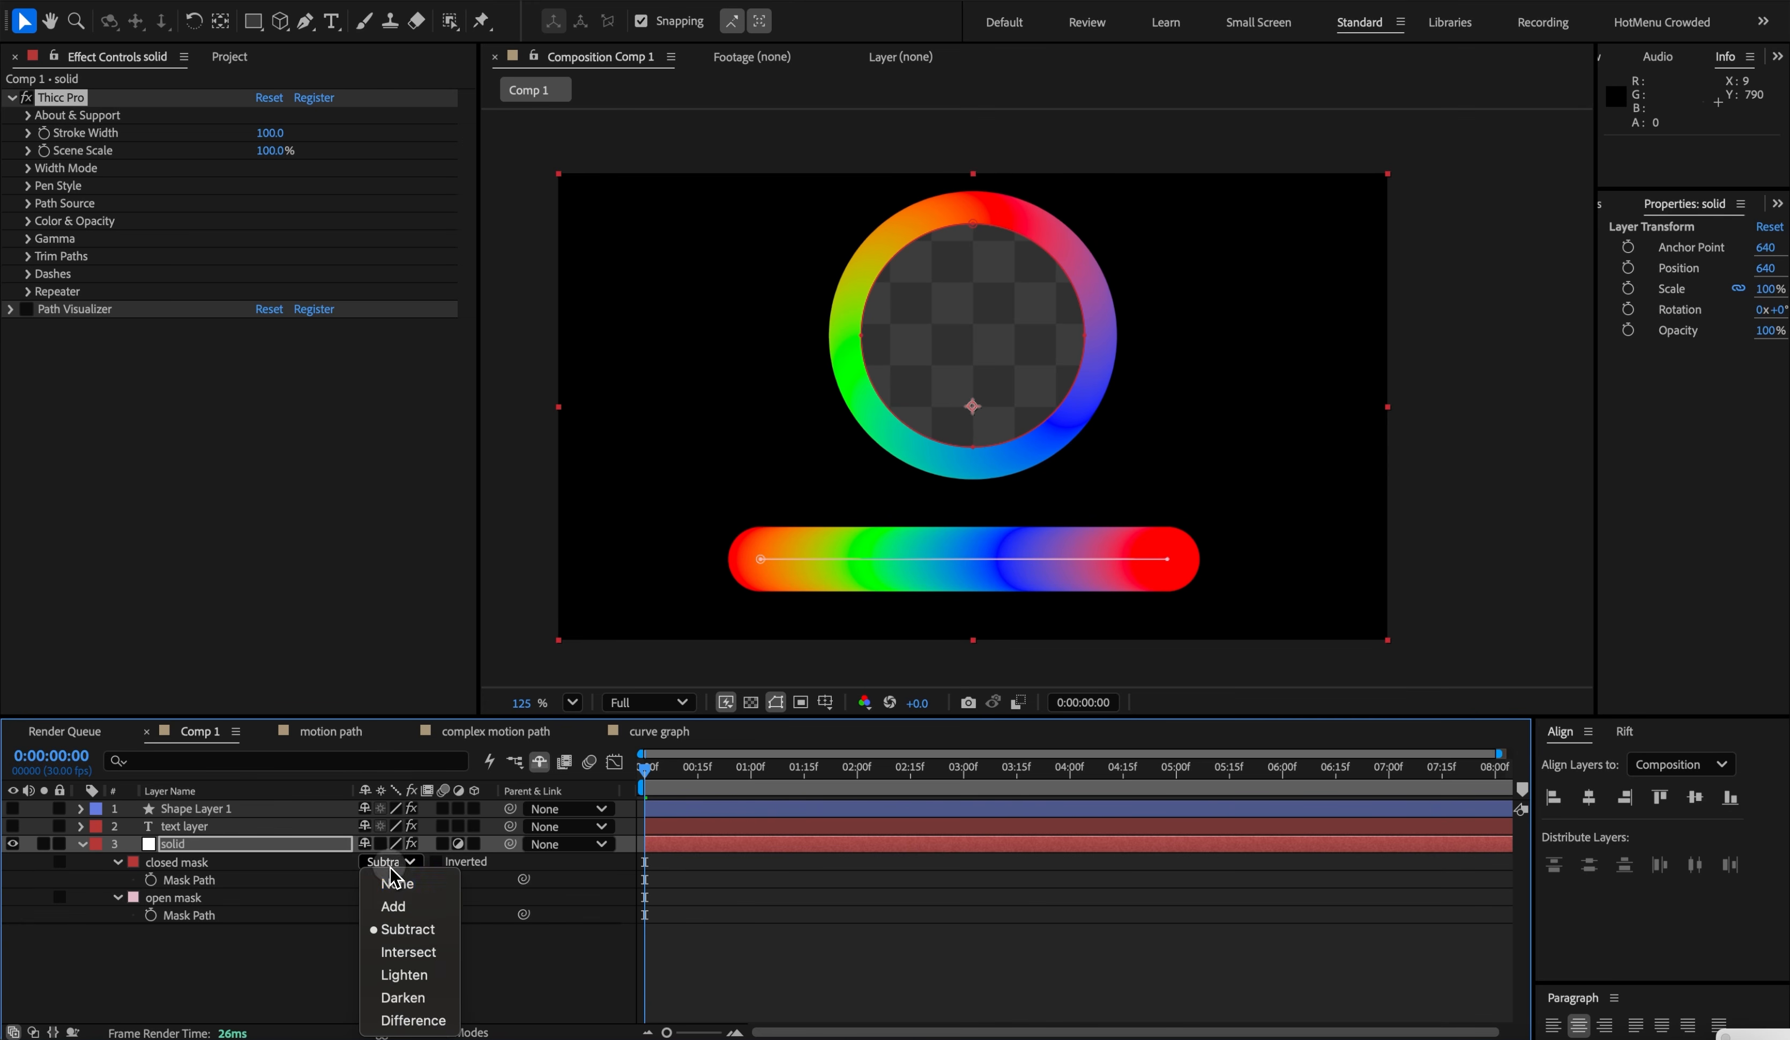
{"action": "left_click", "coordinate": [393, 906]}
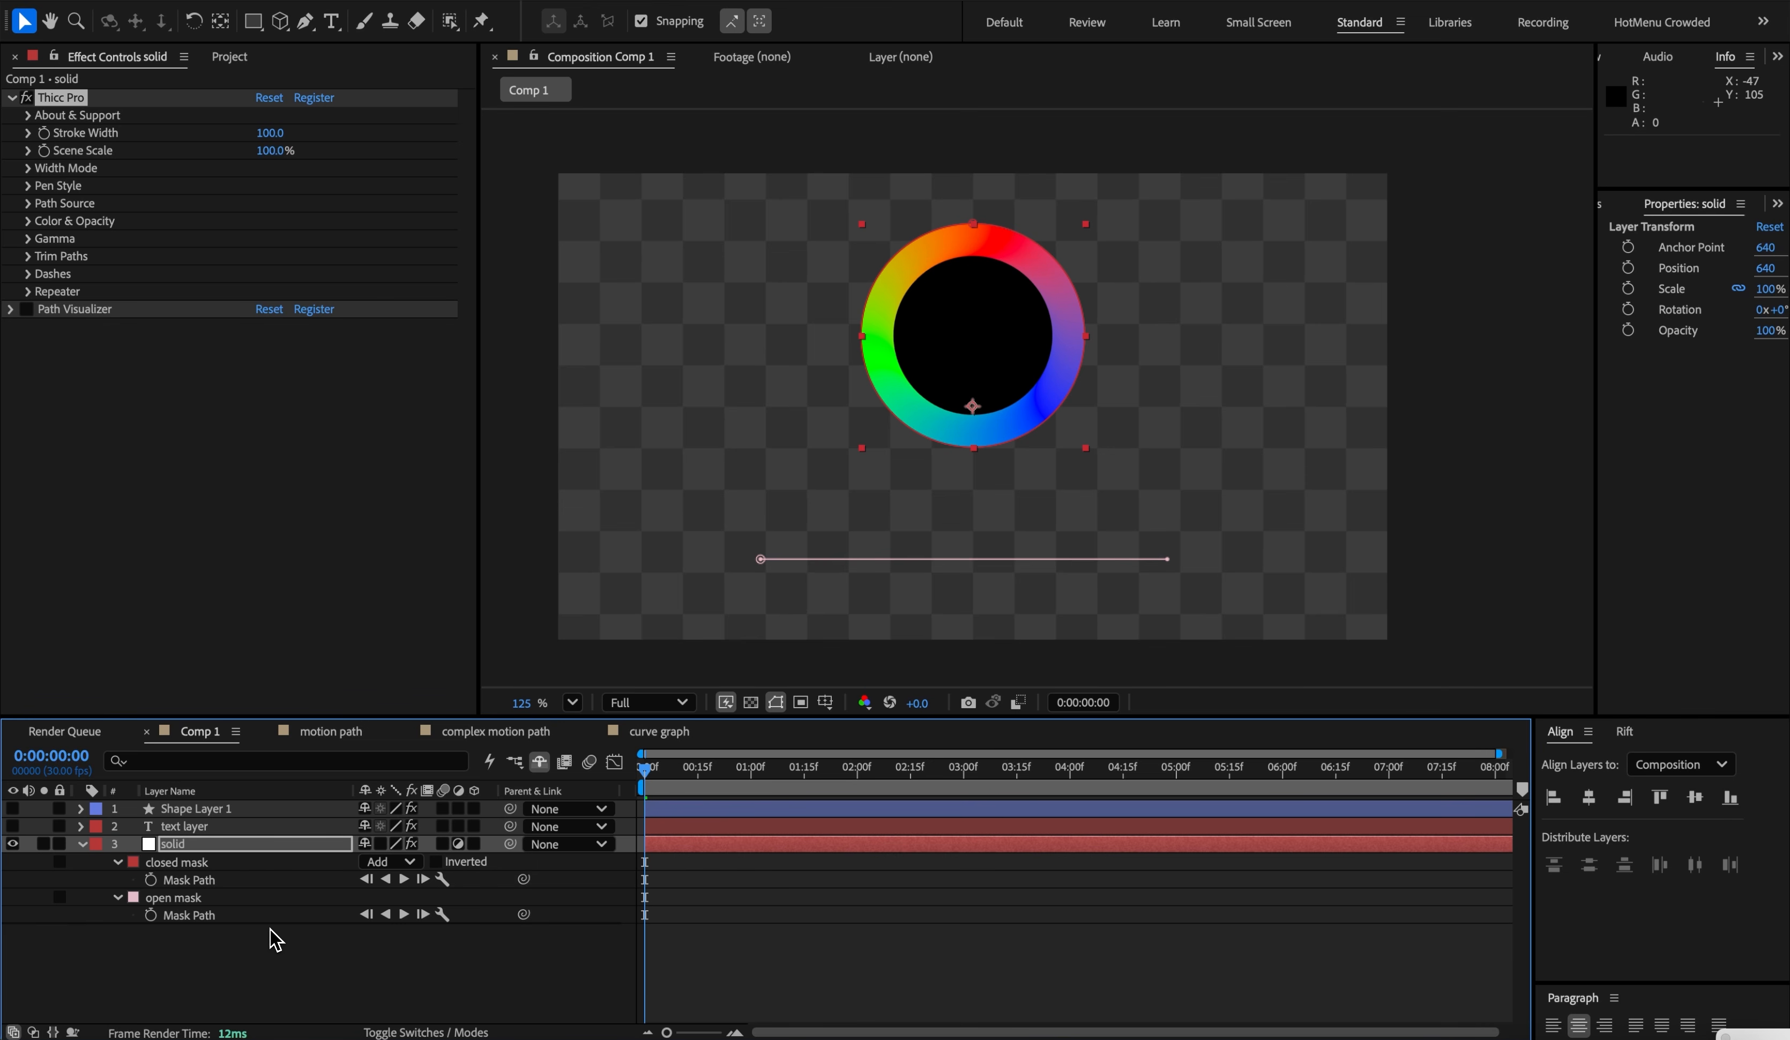
- Show the composition's transparency grid and turn off the solid layer's adjustment layer switch
{"action": "left_click", "coordinate": [748, 703]}
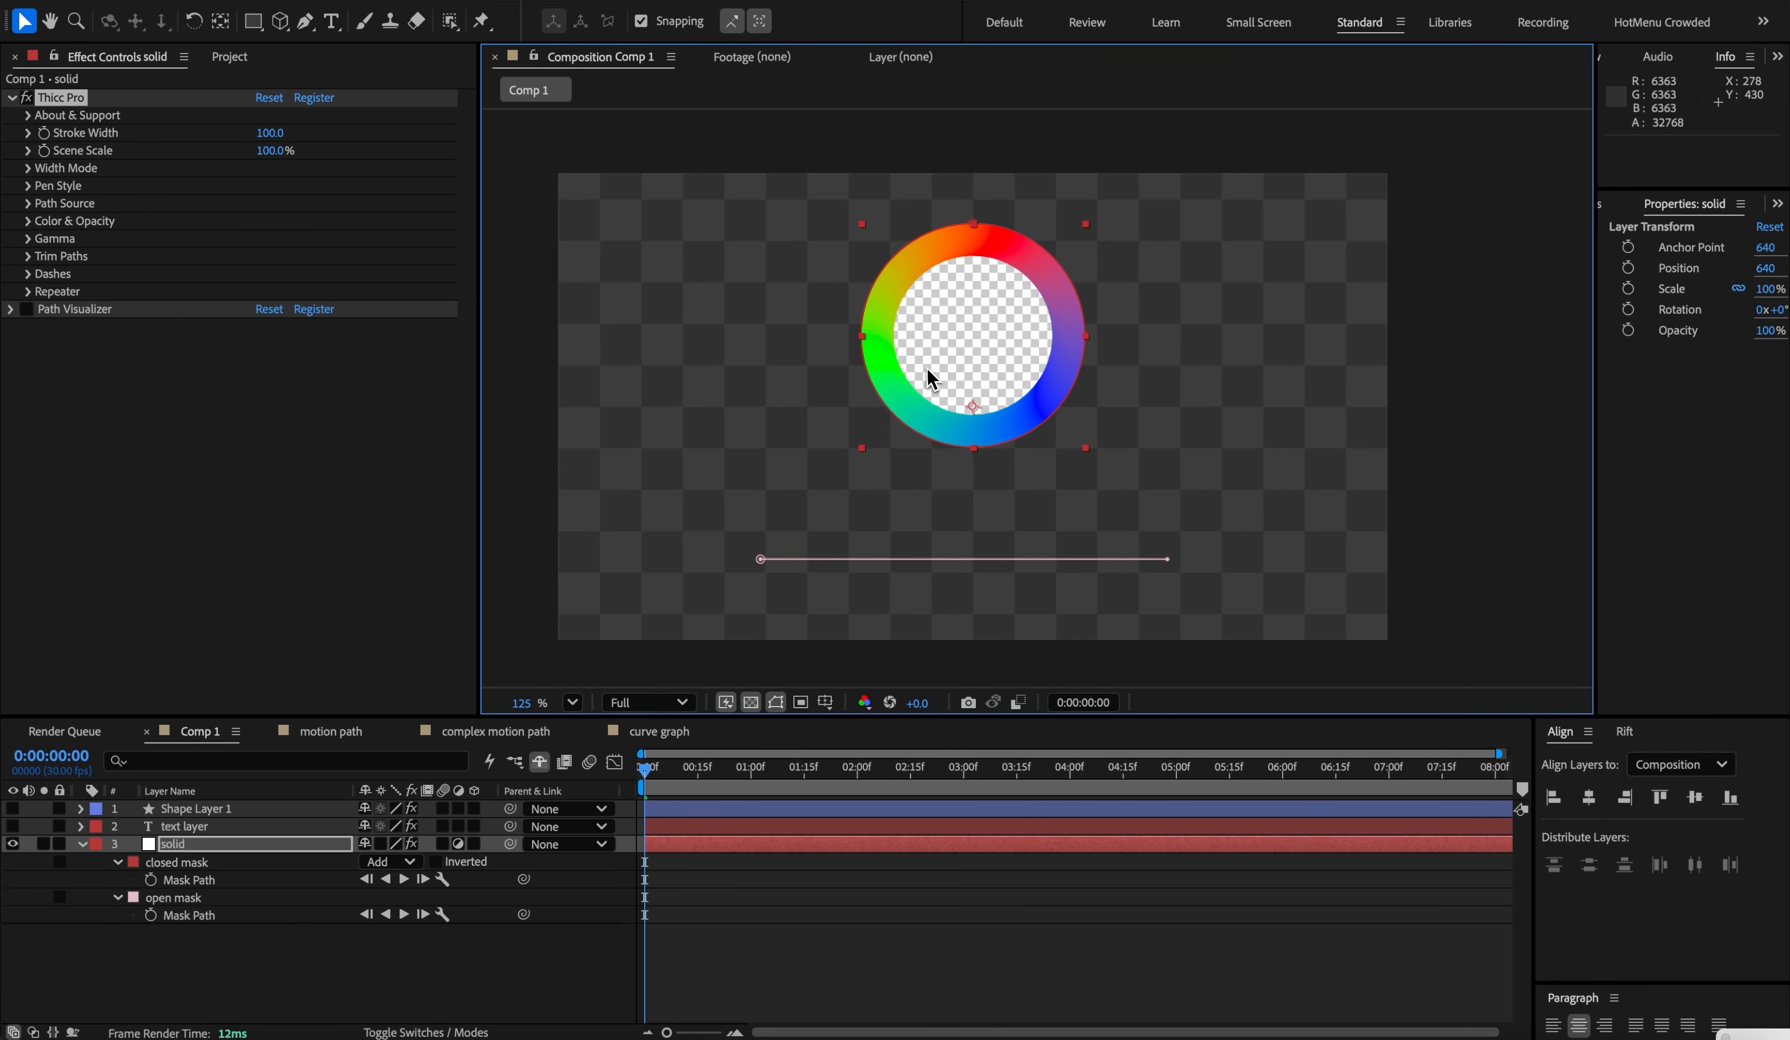
{"action": "left_click", "coordinate": [458, 844]}
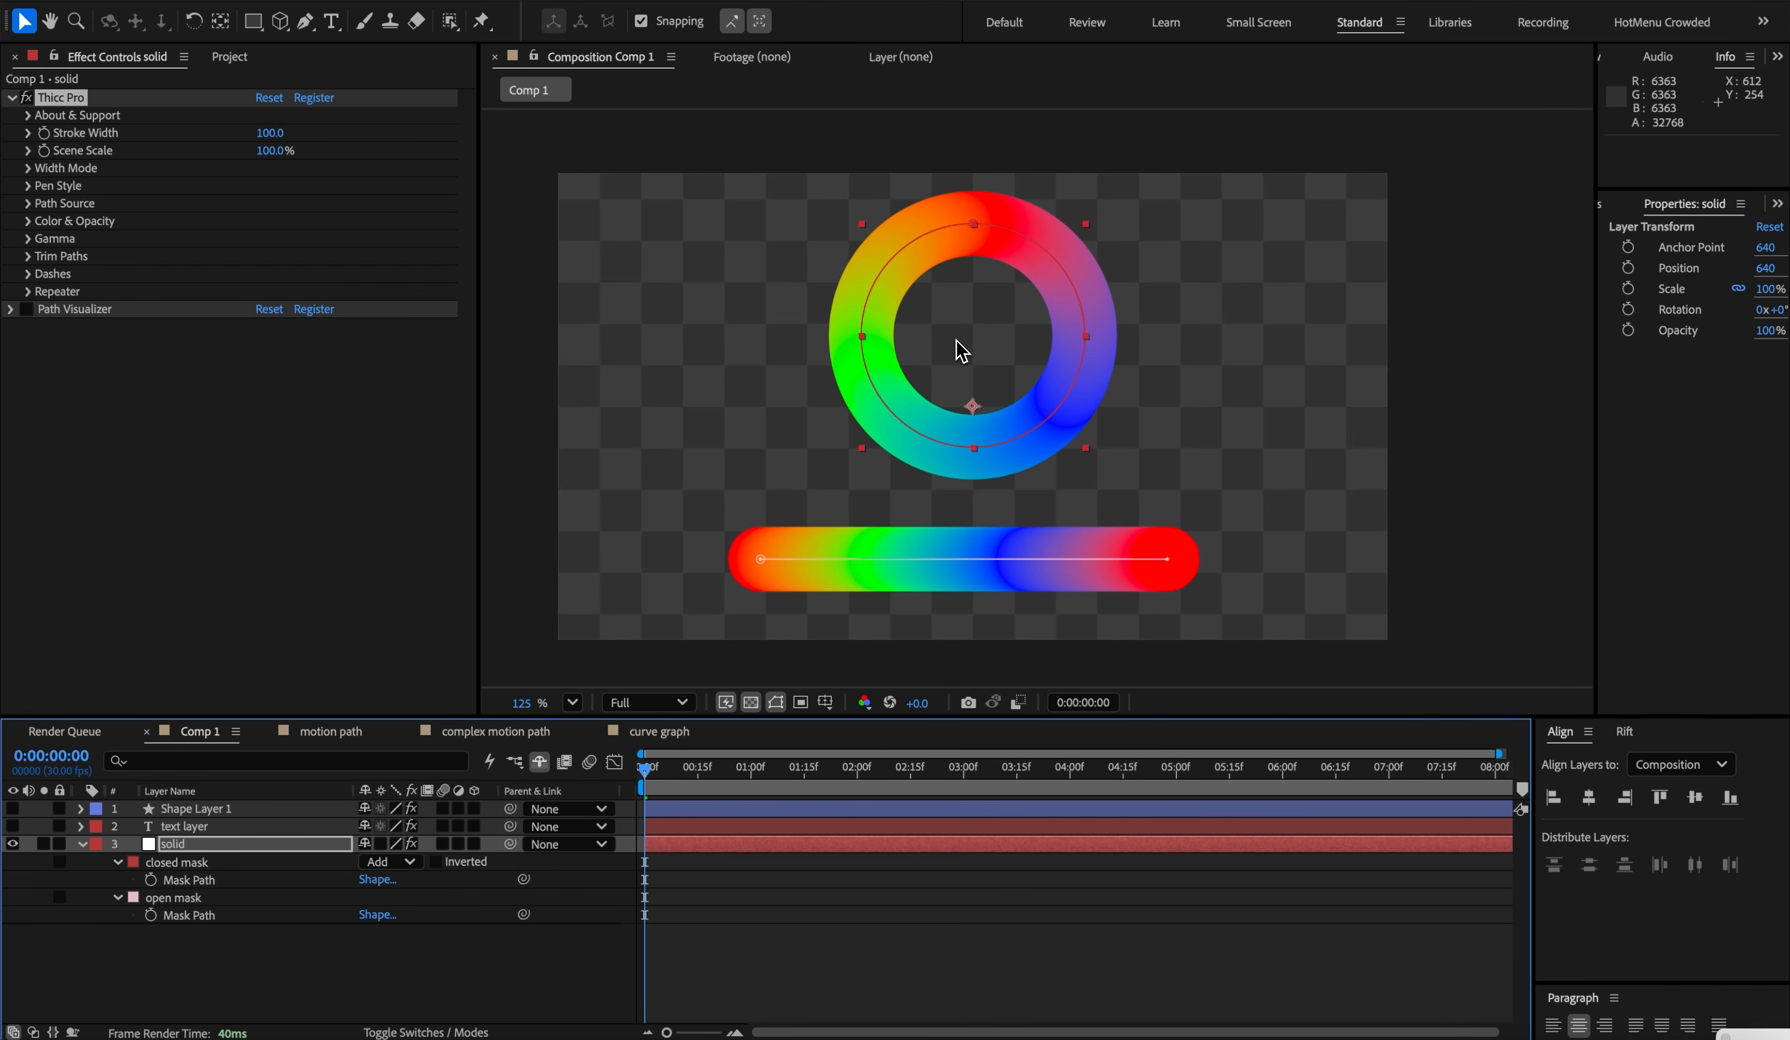
- Select Shape Layer 1, hide the solid layer and show the shape layer instead
{"action": "left_click", "coordinate": [207, 814]}
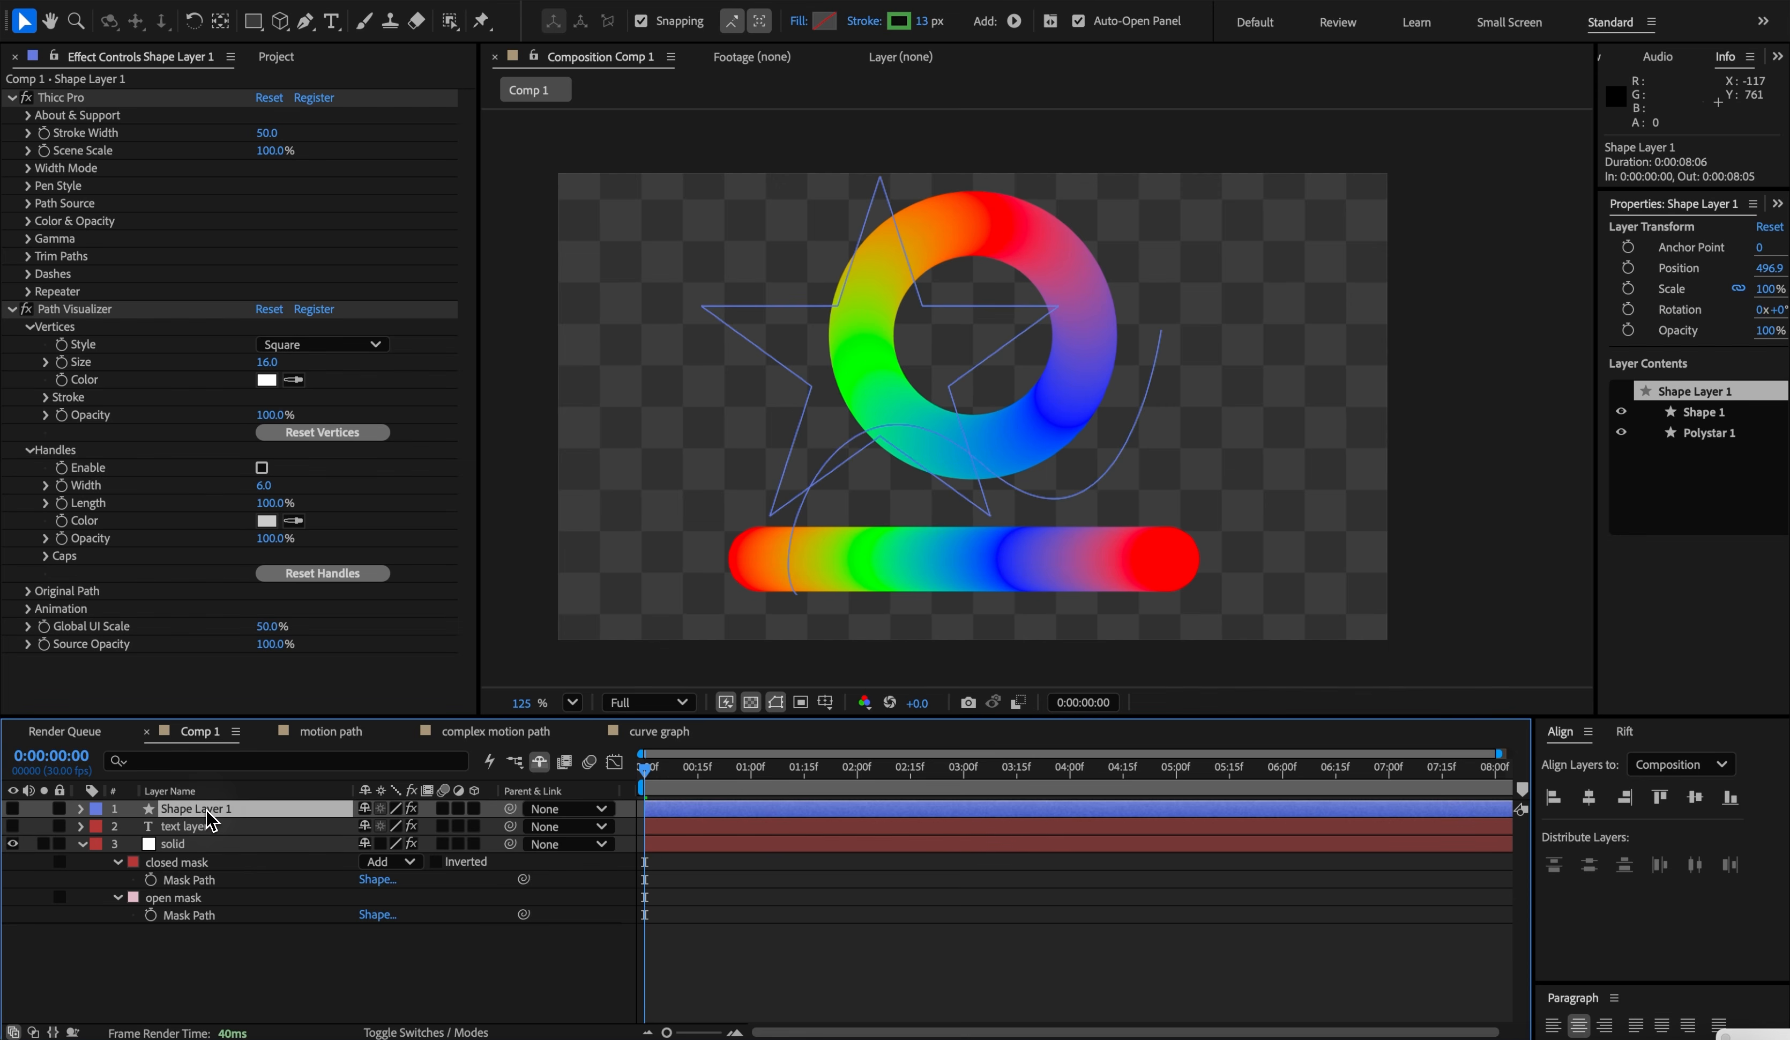
{"action": "left_click", "coordinate": [13, 843]}
{"action": "left_click", "coordinate": [12, 808]}
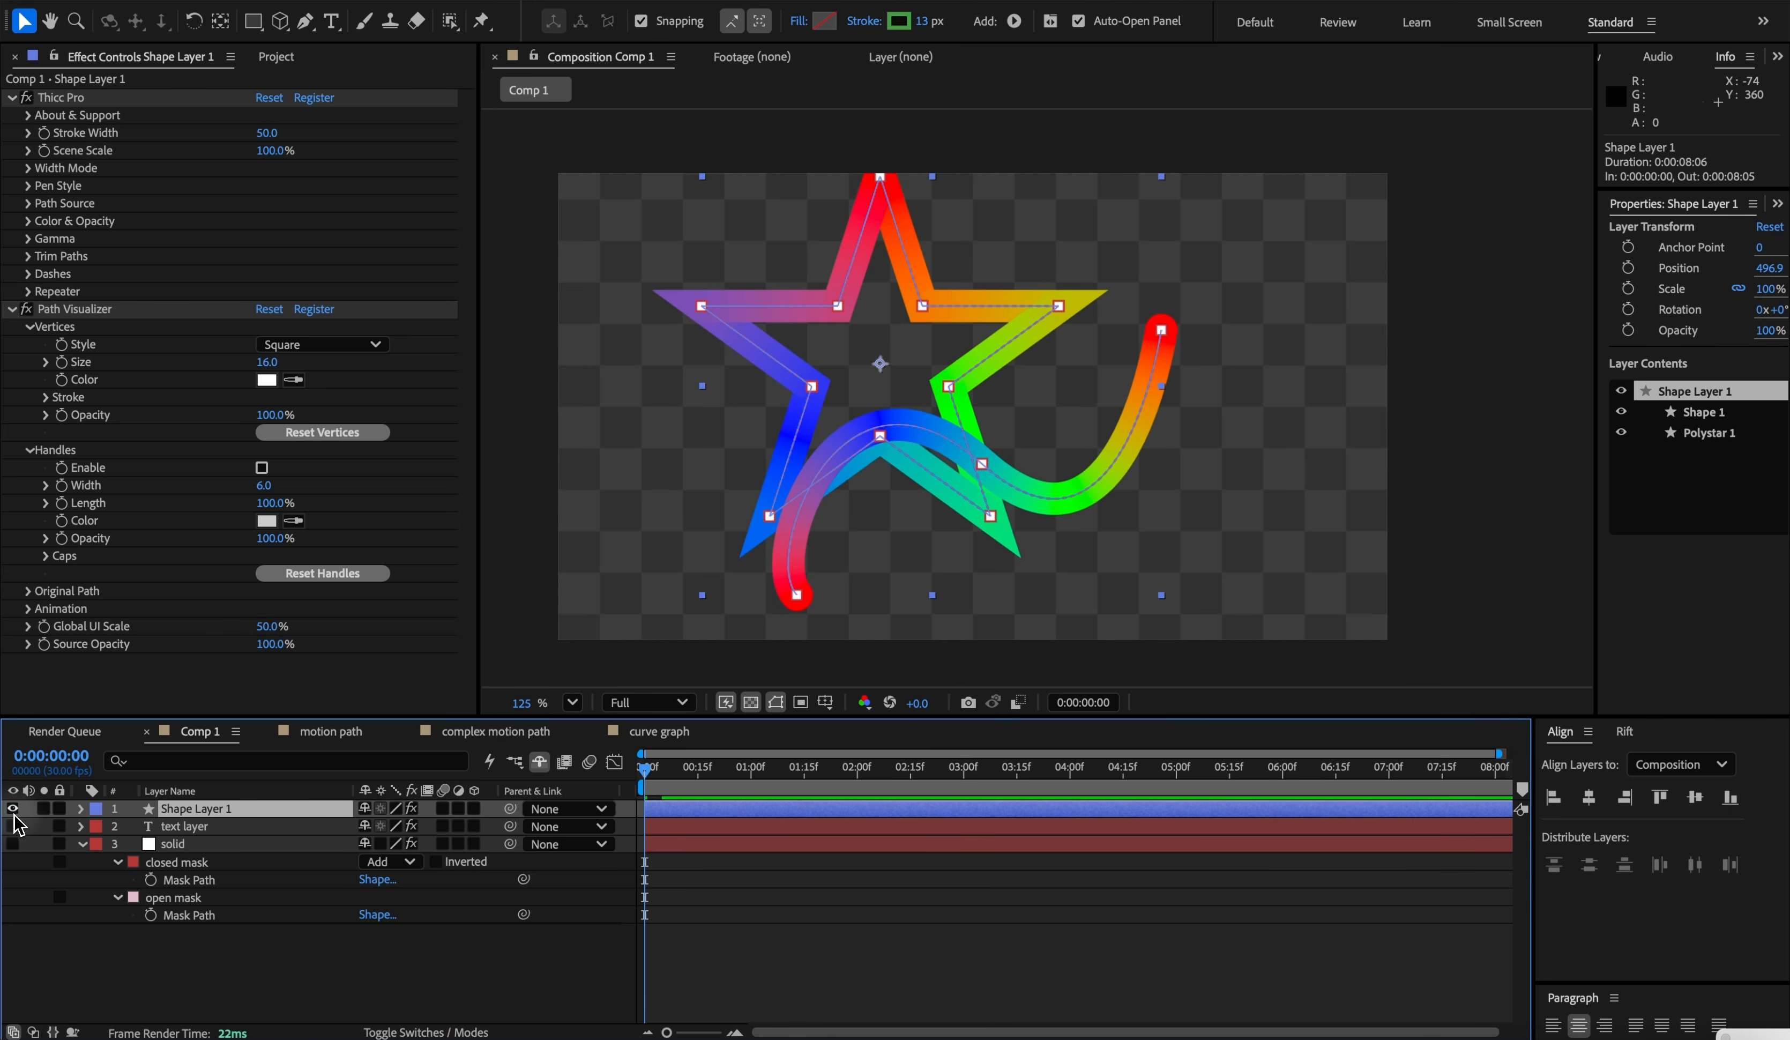
- Set the stroke width of Shape Layer 1 to 60 px while its effects are switched off, and re-enable the effects
{"action": "left_click", "coordinate": [411, 807]}
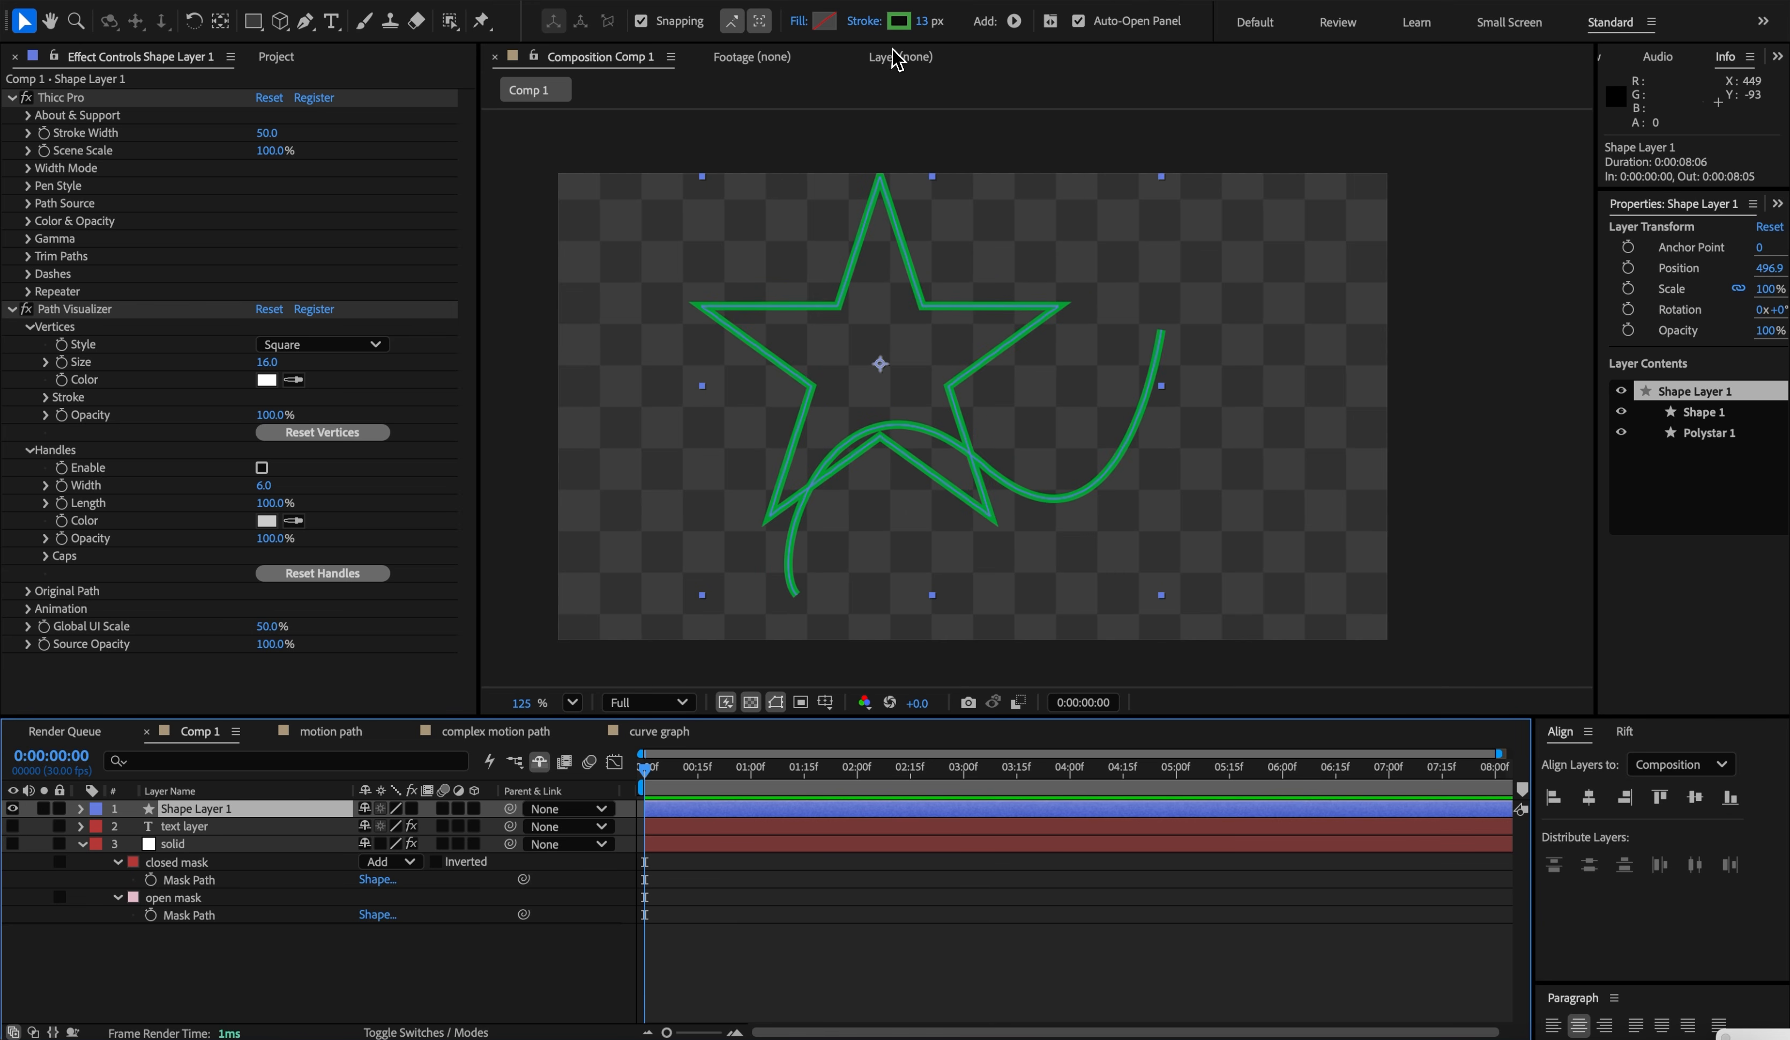
{"action": "left_click_drag", "start_coordinate": [923, 21], "coordinate": [972, 27]}
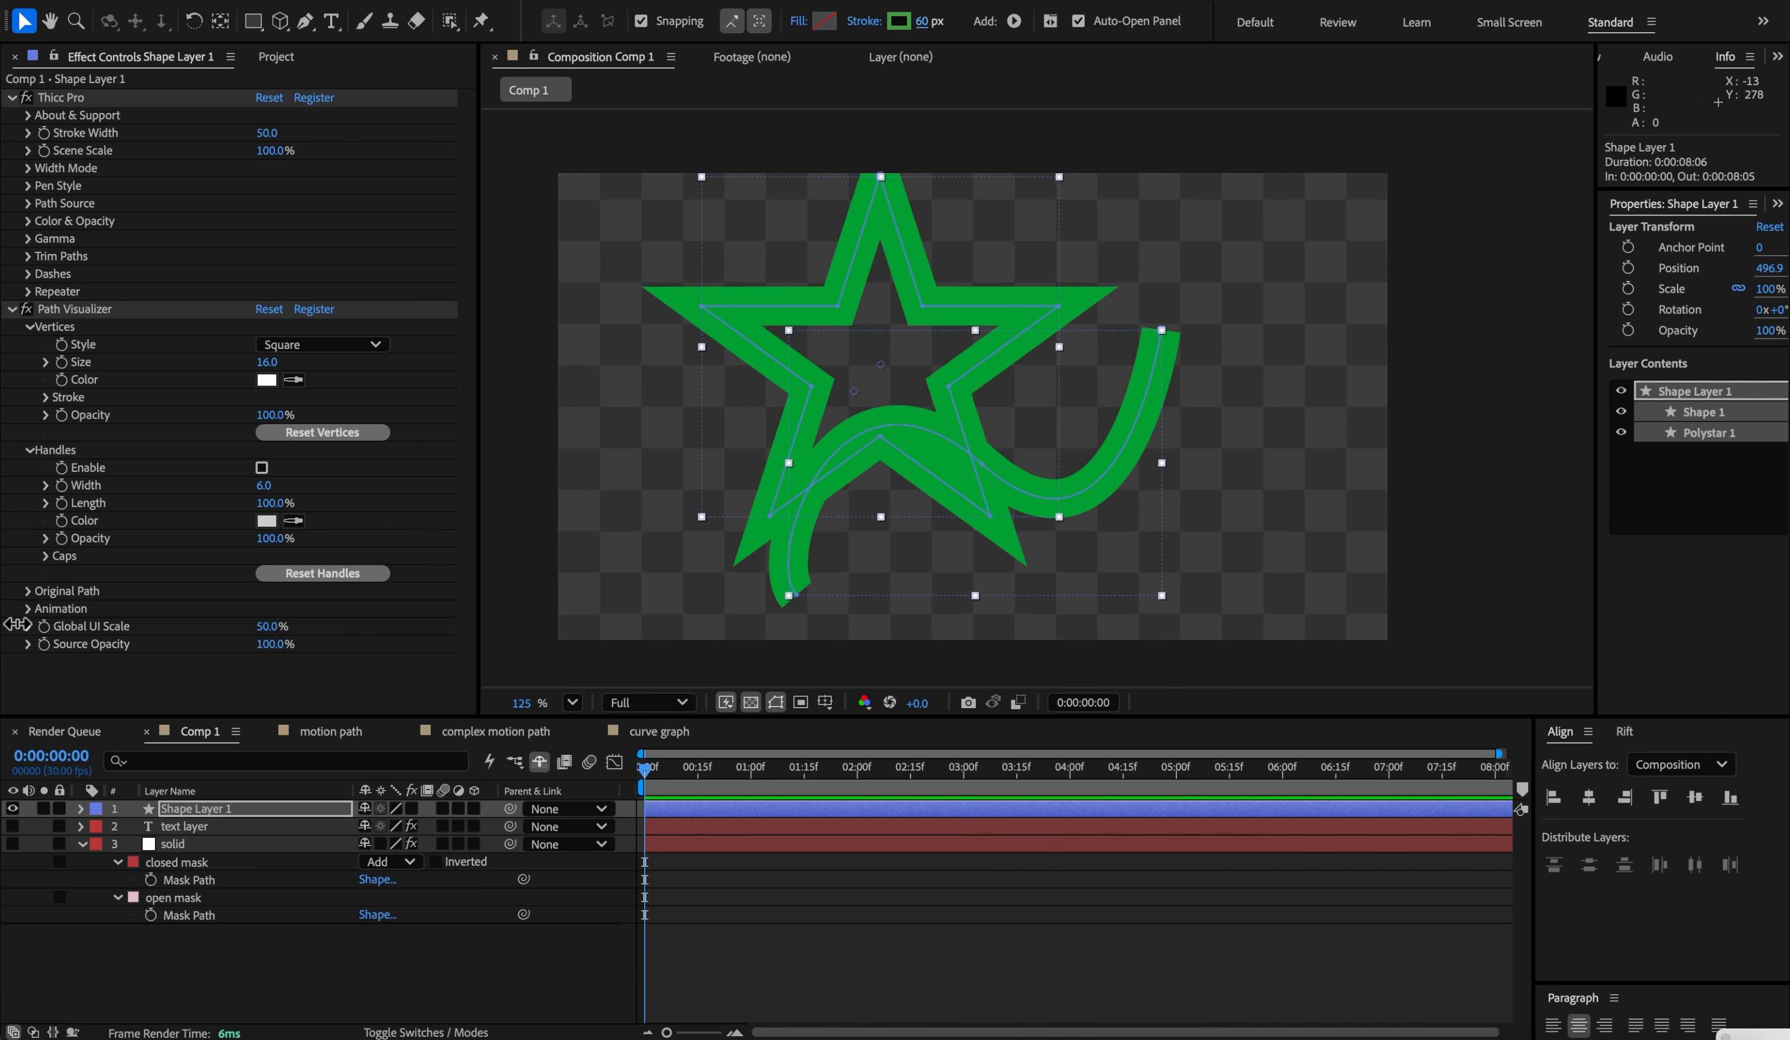
{"action": "left_click", "coordinate": [411, 808]}
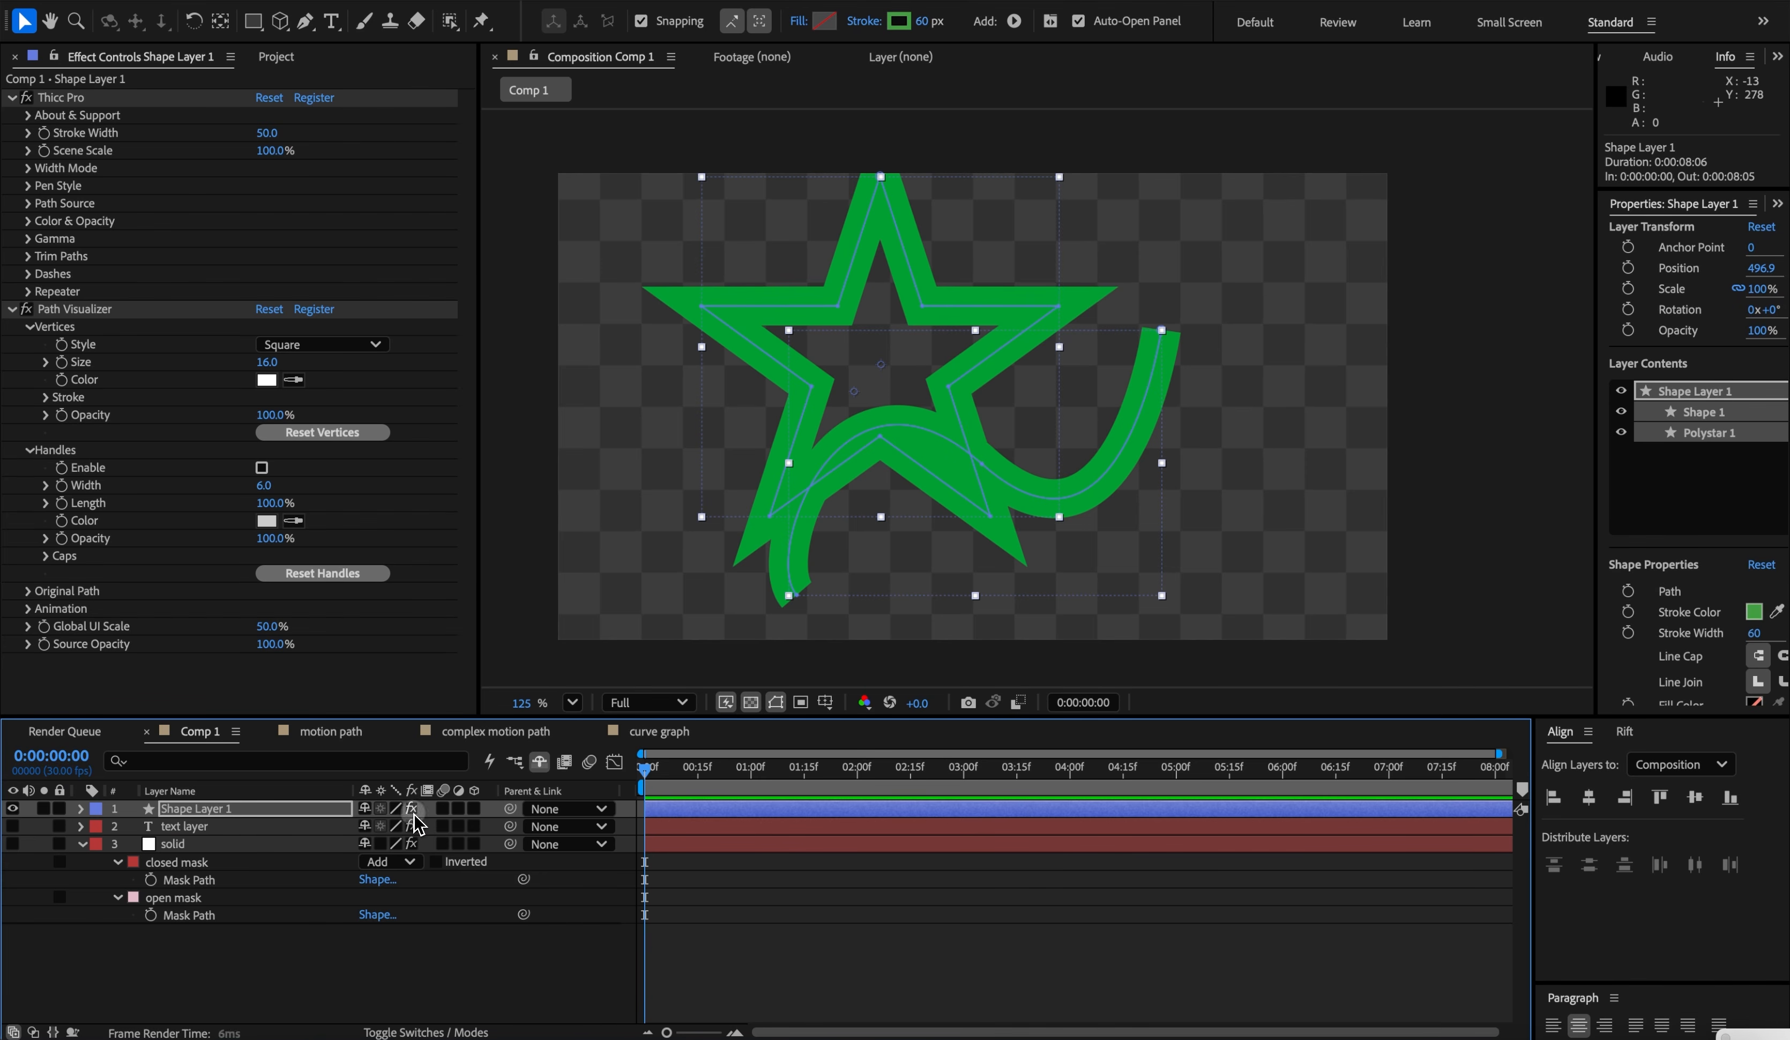
- Apply CC Composite to Shape Layer 1 with Path Visualizer disabled, and place it between Thicc Pro and Path Visualizer
{"action": "left_click", "coordinate": [28, 309]}
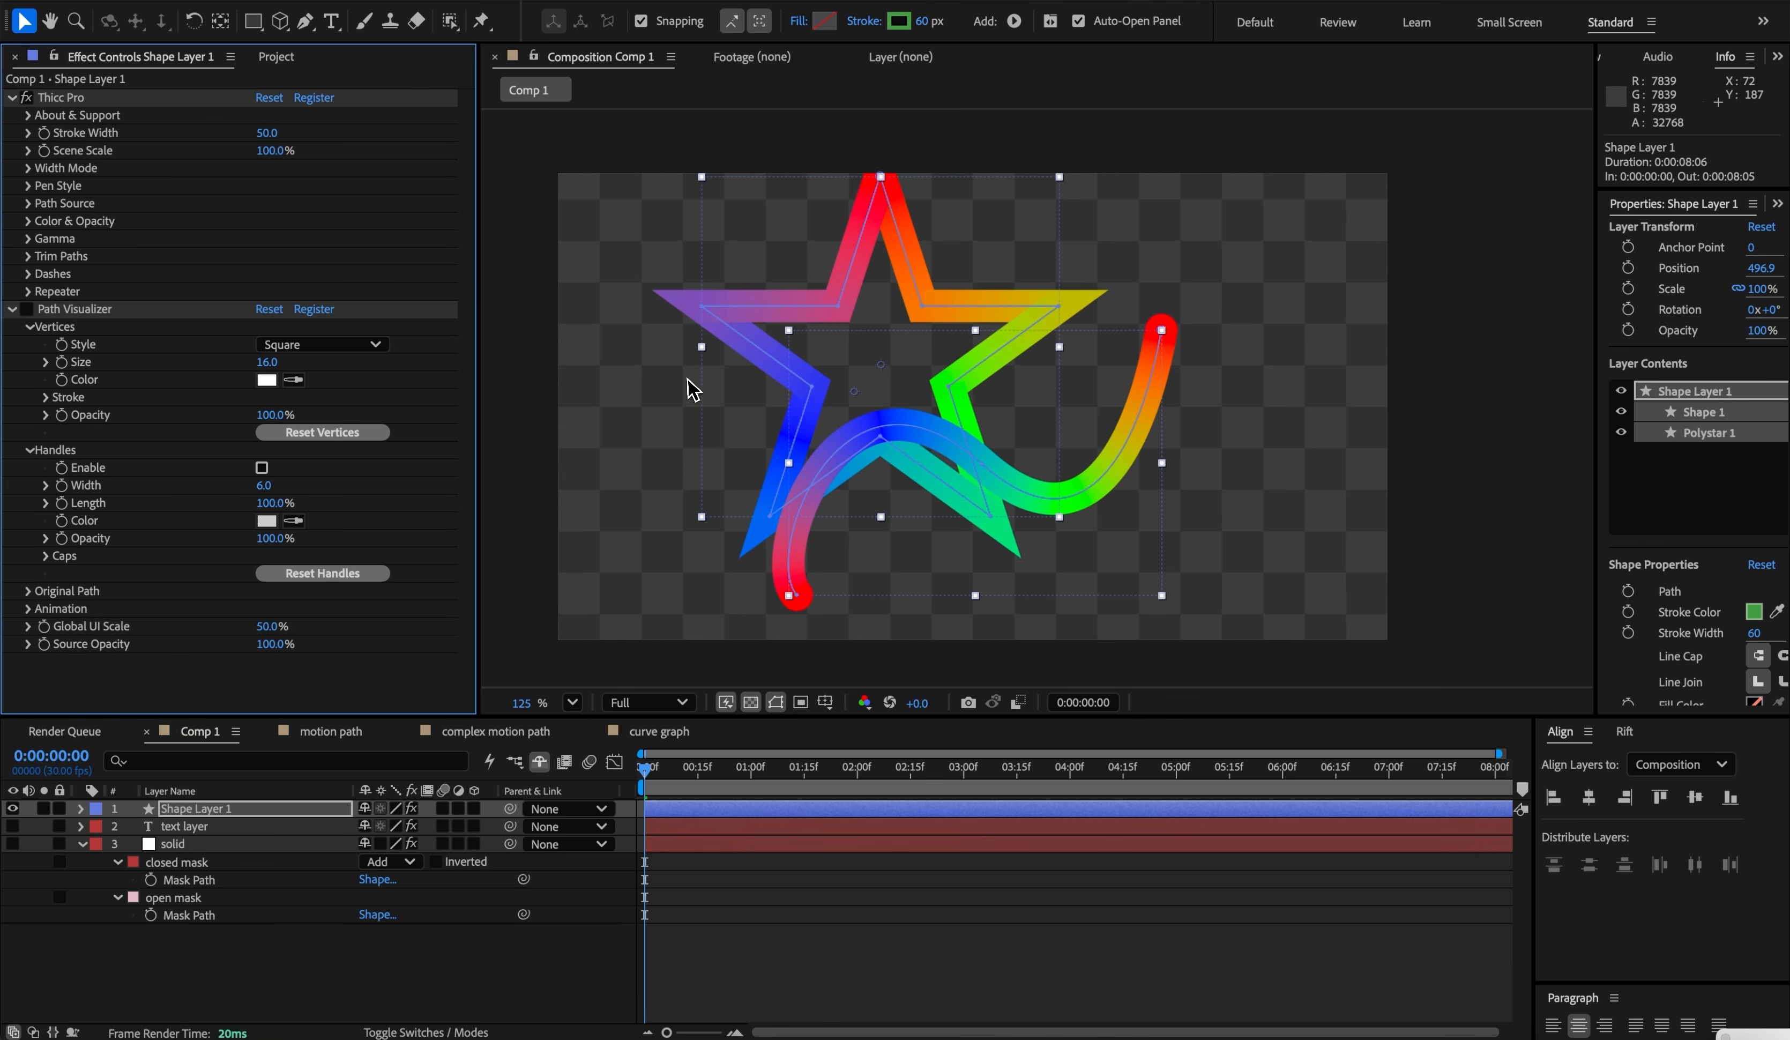
{"action": "key", "text": "ctrl+space"}
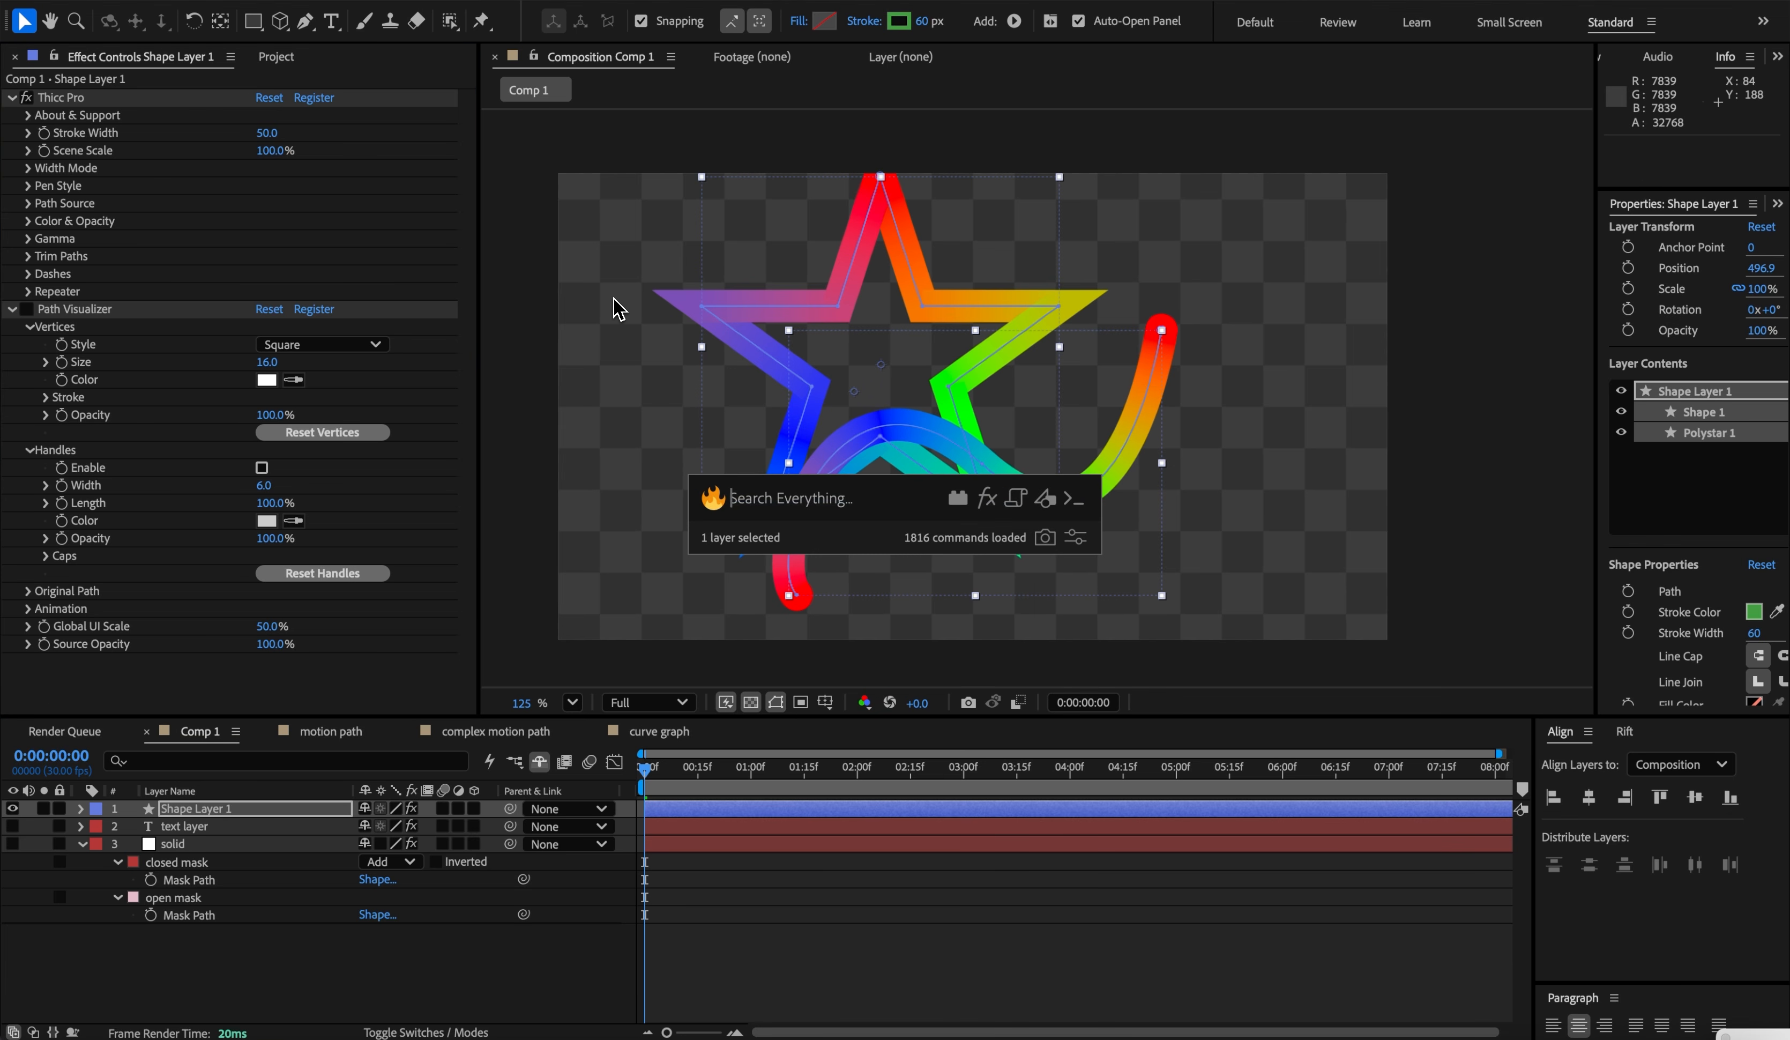
{"action": "type", "text": "cc c"}
{"action": "key", "text": "Down"}
{"action": "key", "text": "Return"}
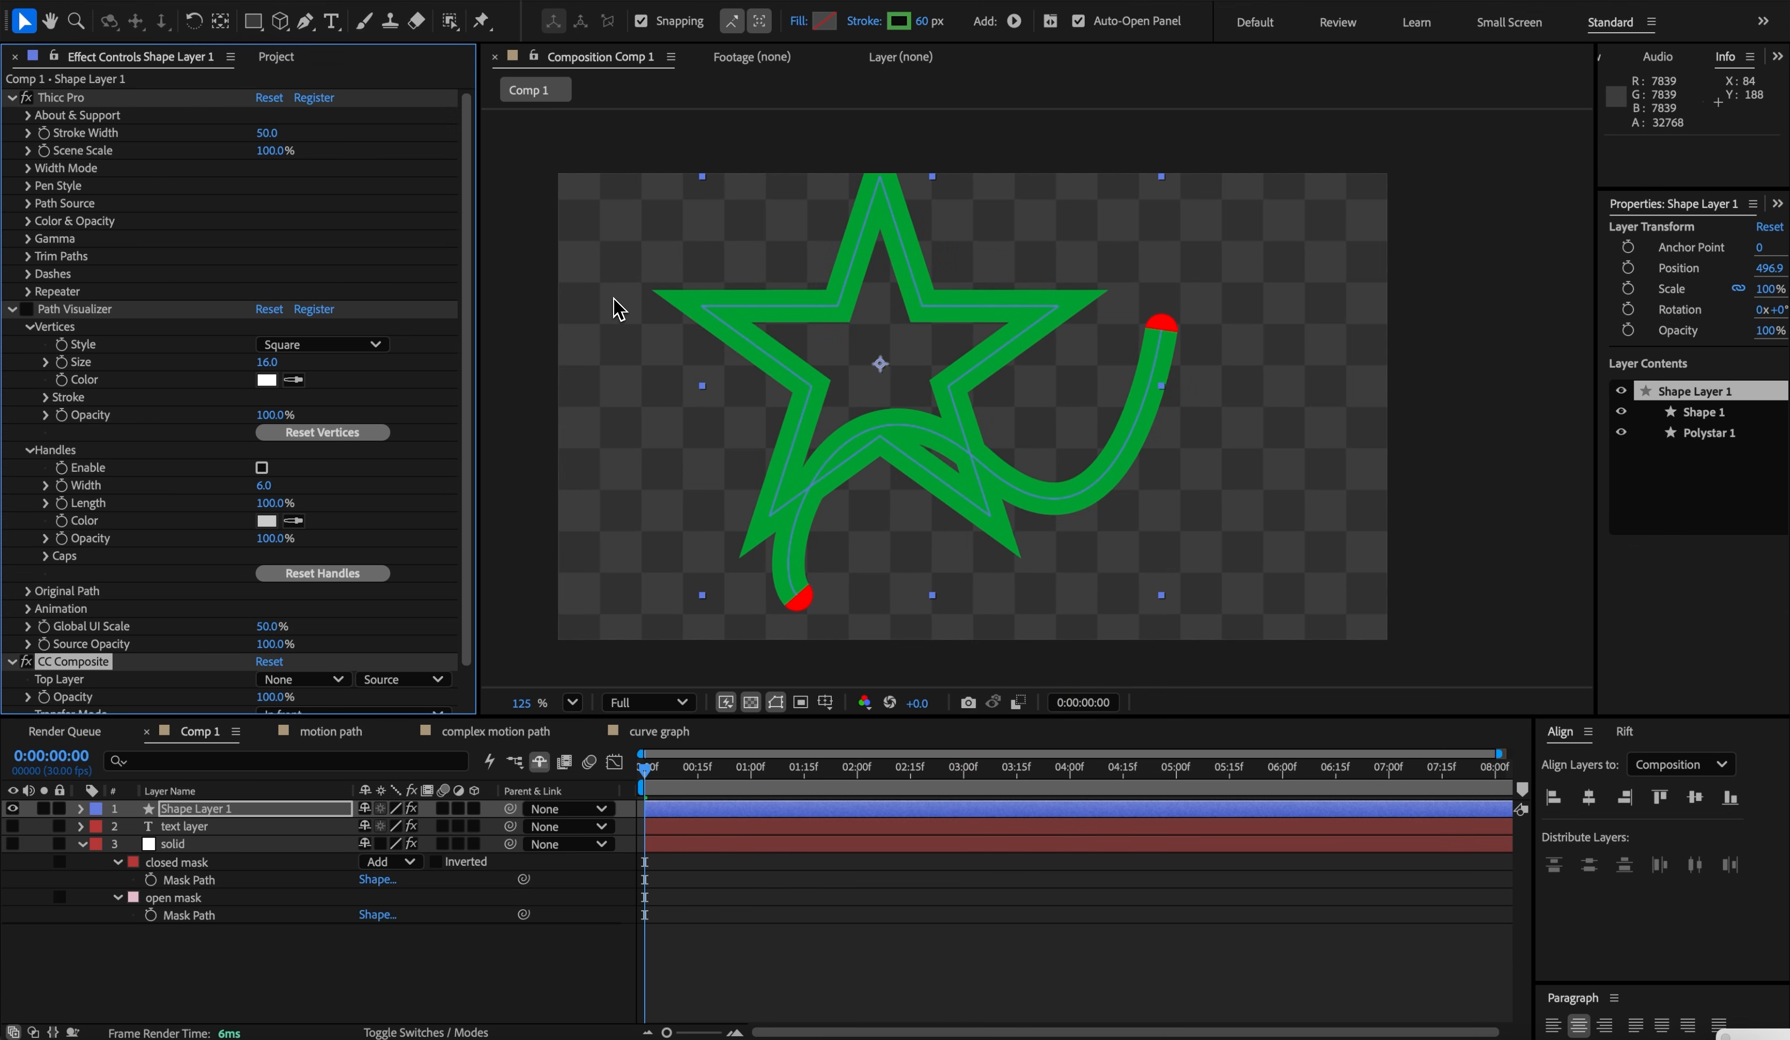
{"action": "left_click_drag", "start_coordinate": [59, 668], "coordinate": [58, 309]}
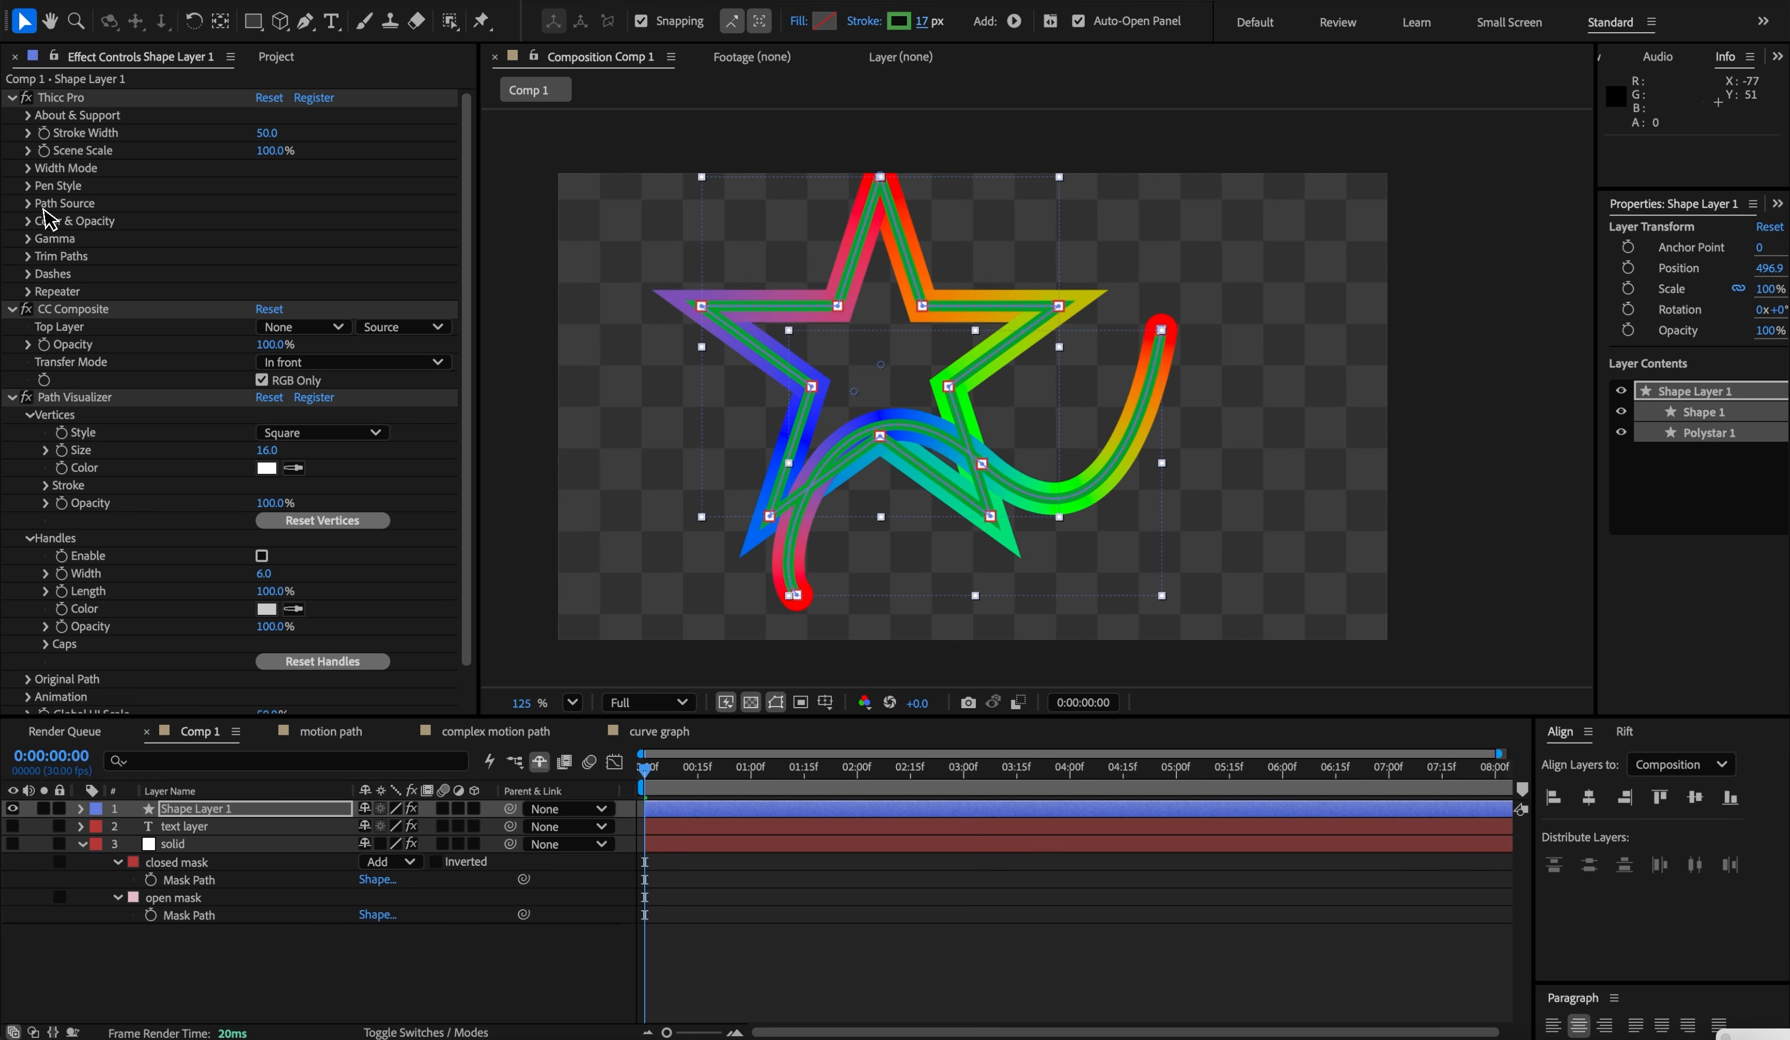
- Select the solid layer and turn on its continuous rasterization switch
{"action": "left_click", "coordinate": [524, 273]}
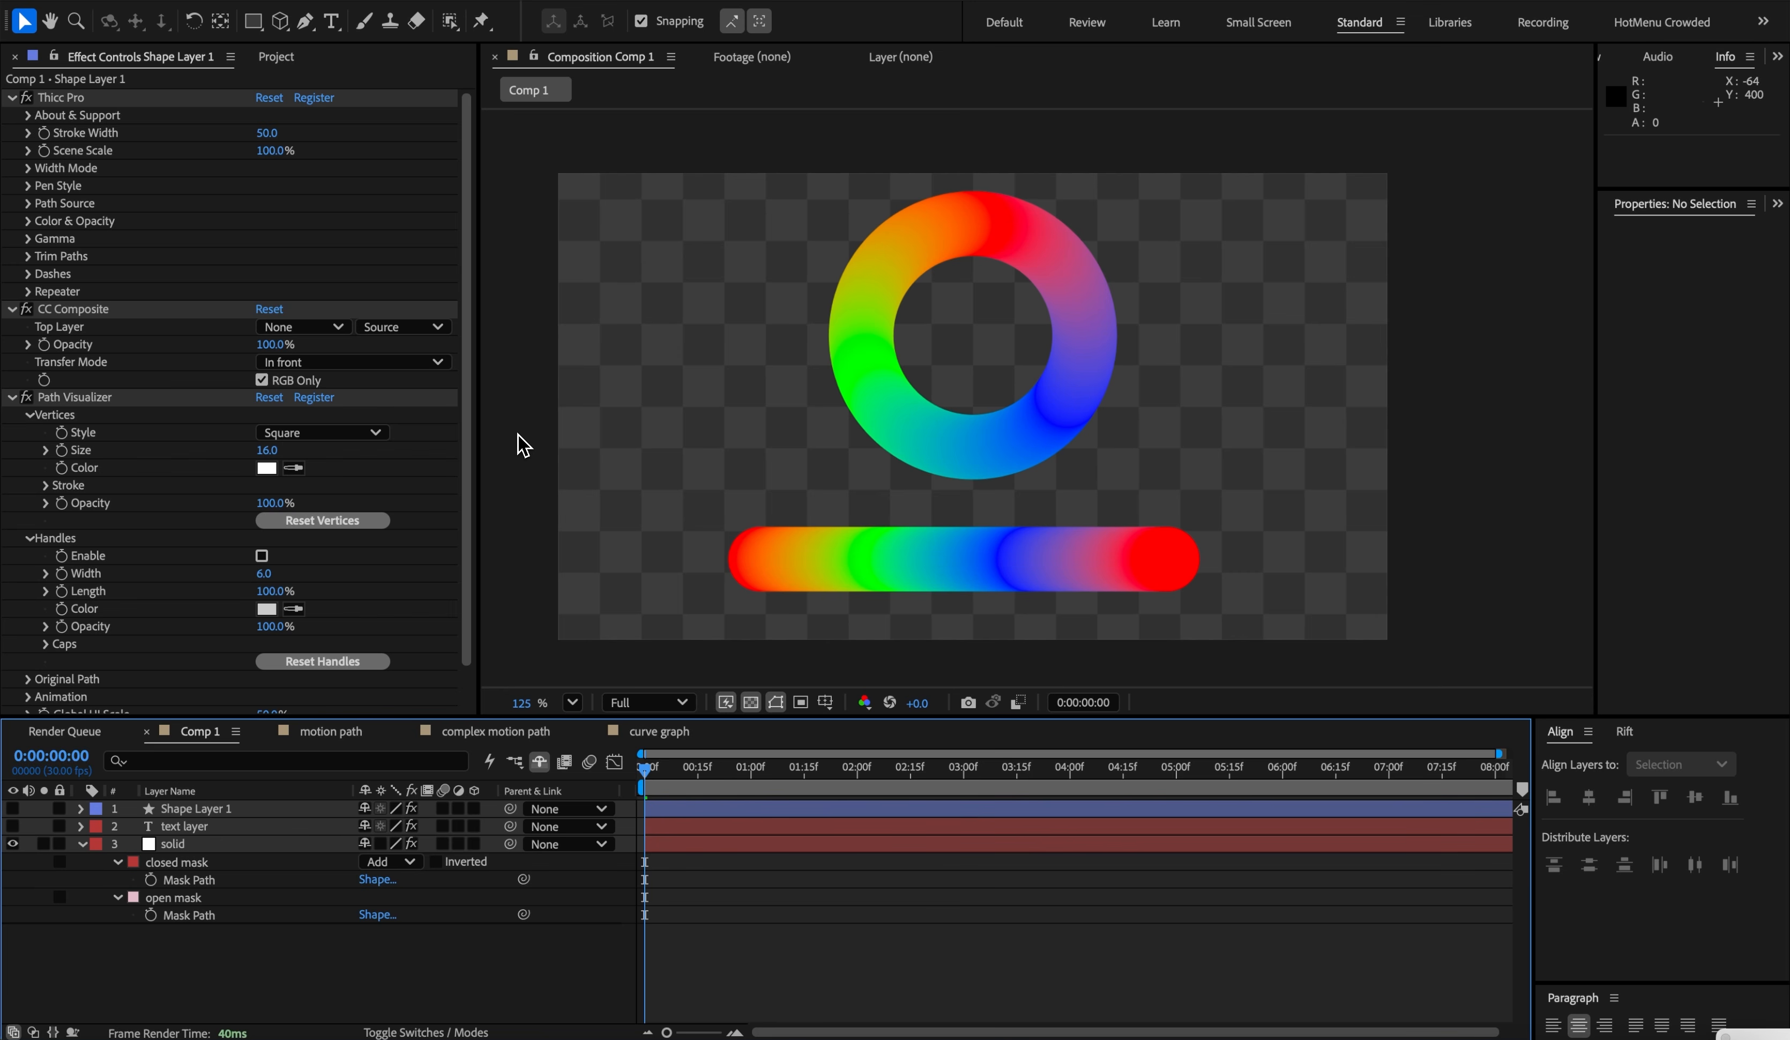
{"action": "left_click", "coordinate": [185, 843]}
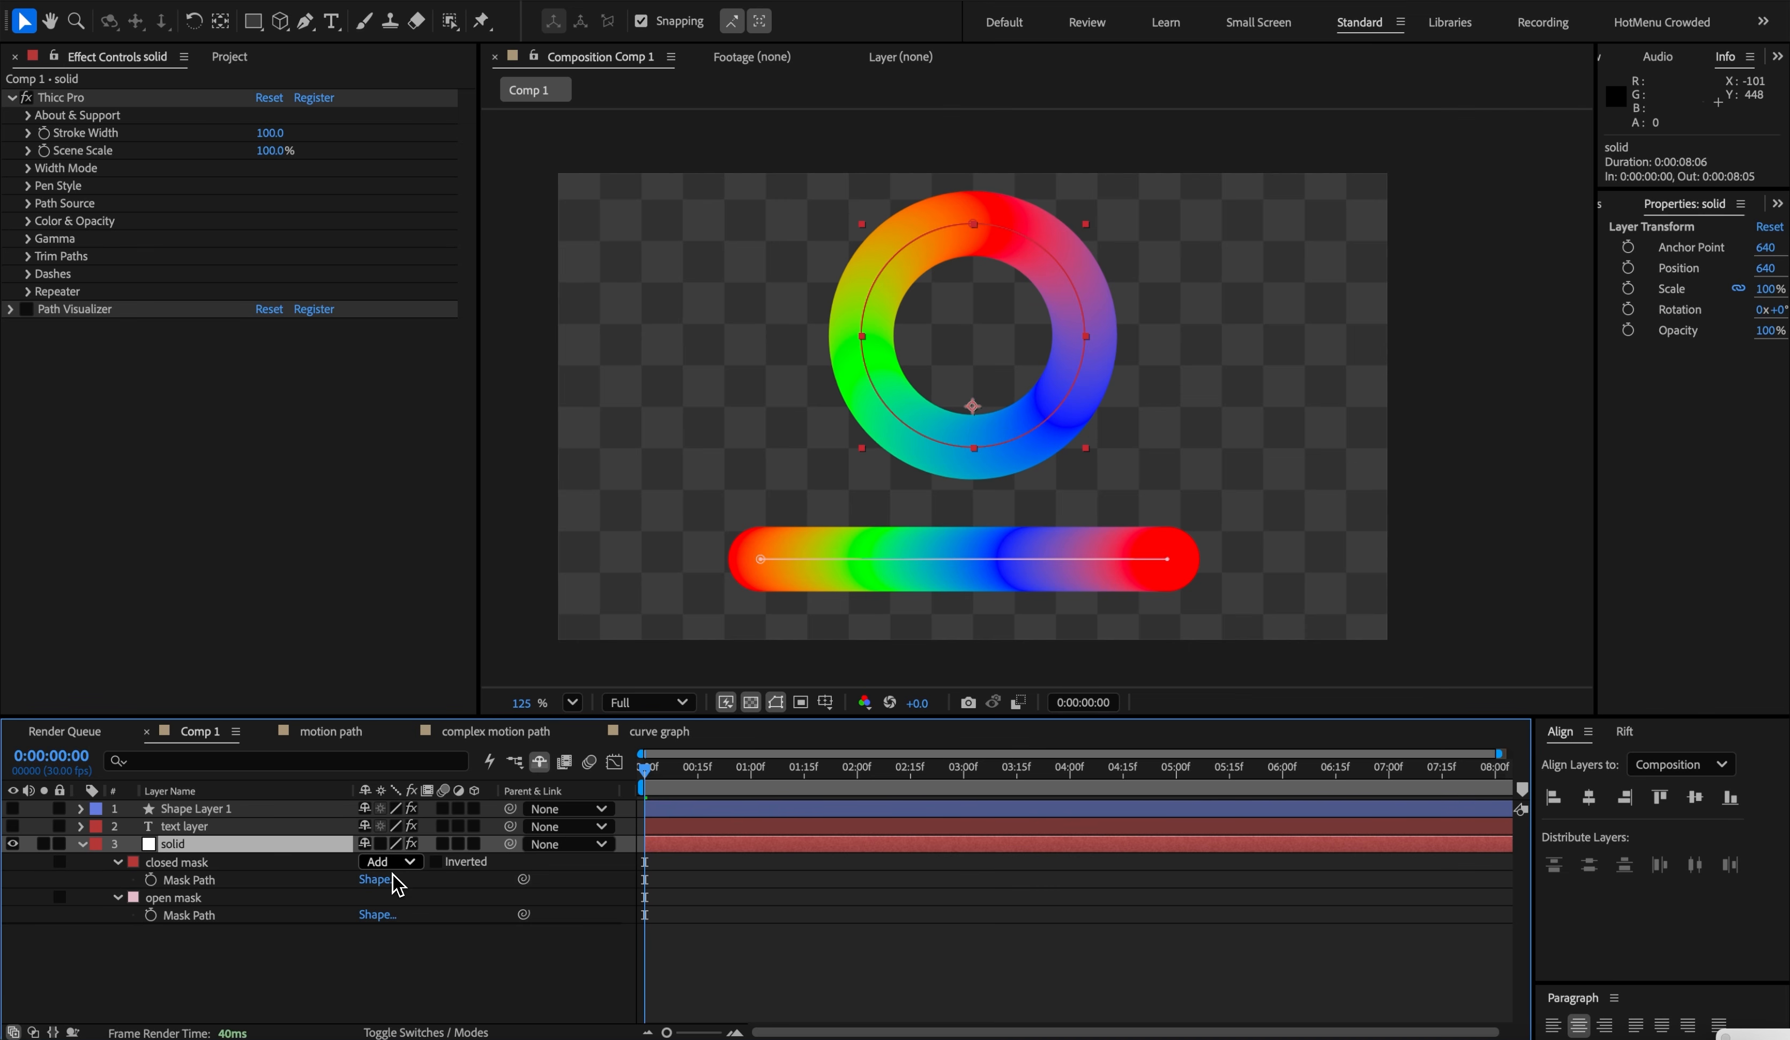
{"action": "left_click", "coordinate": [382, 844]}
{"action": "left_click", "coordinate": [382, 845]}
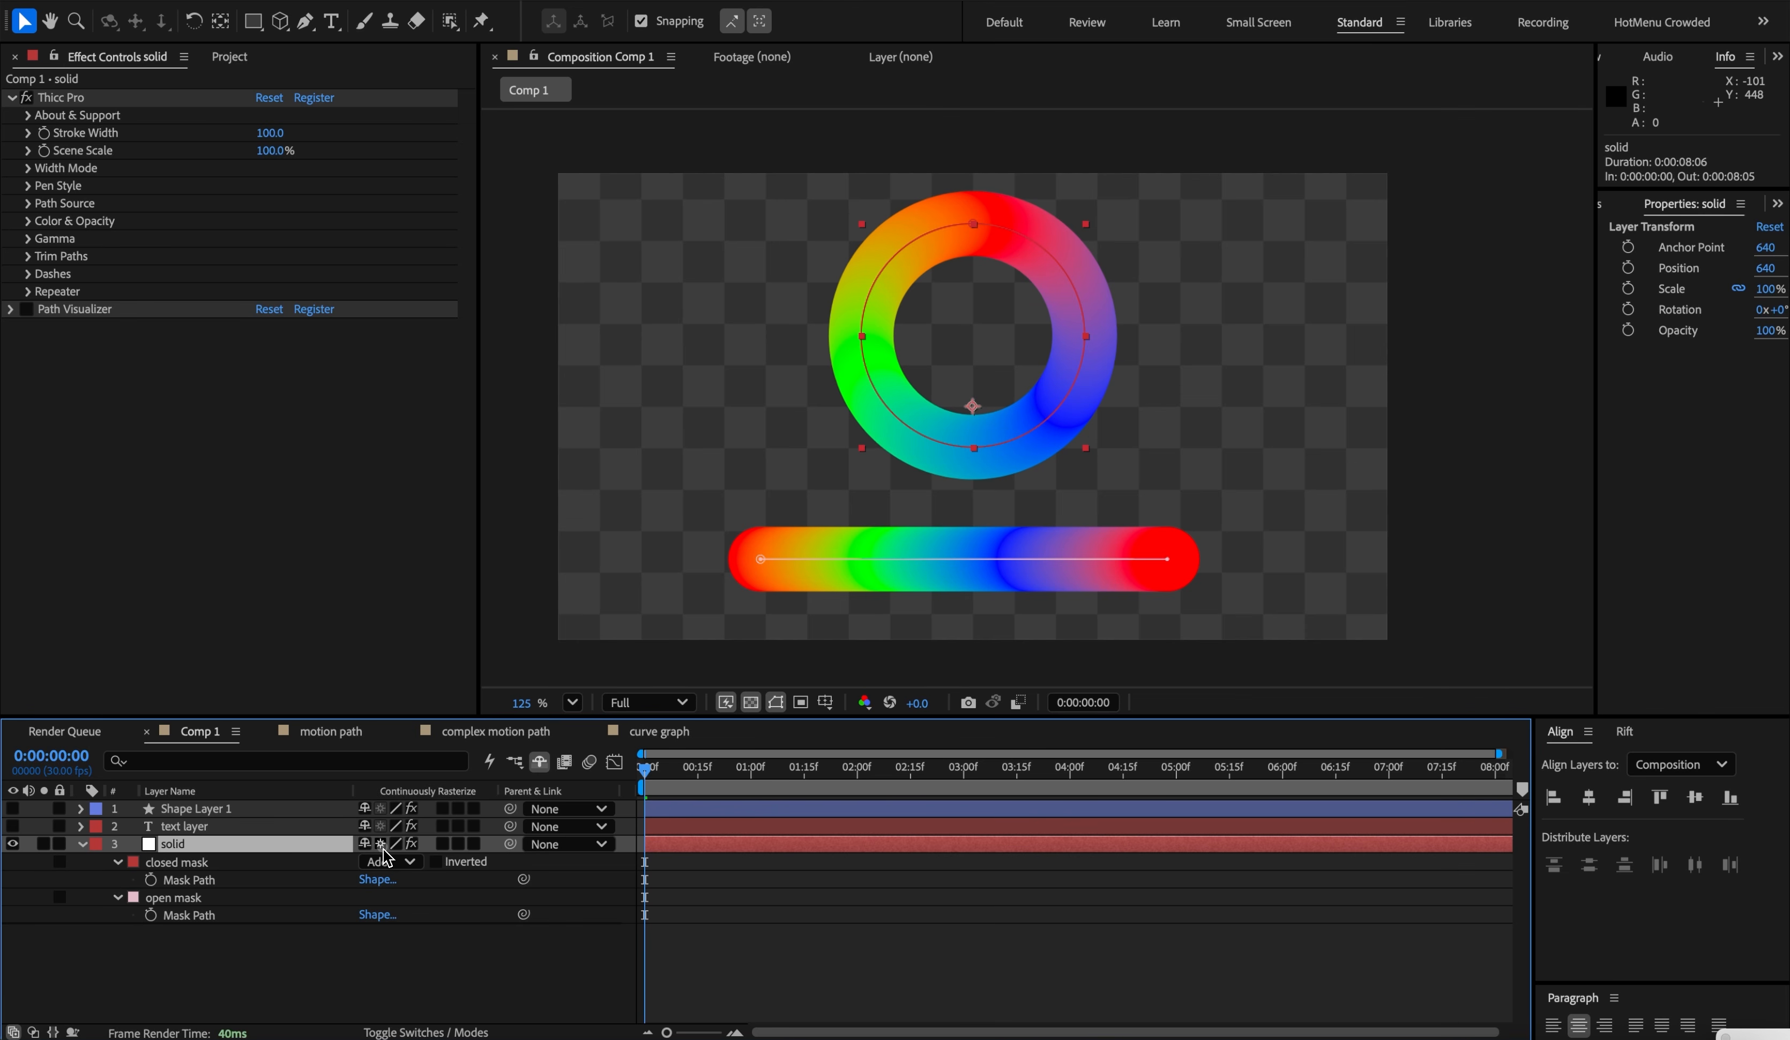
{"action": "left_click", "coordinate": [382, 845]}
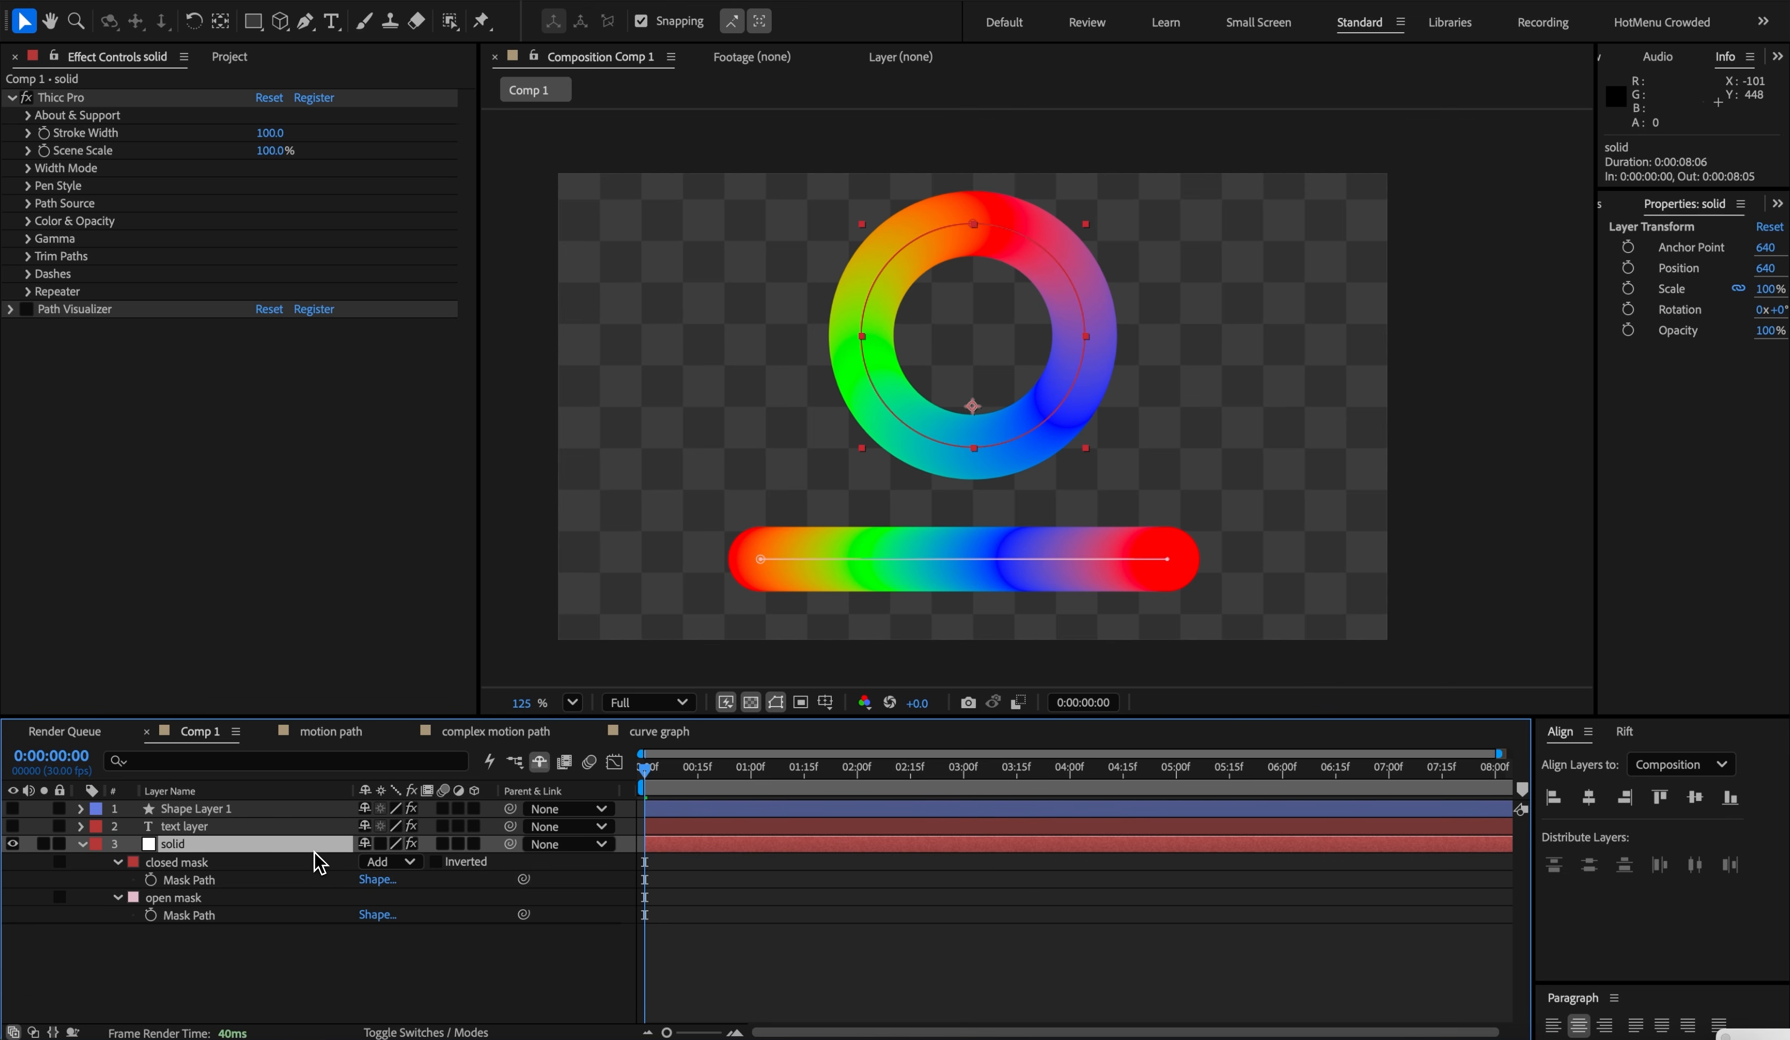
{"action": "left_click", "coordinate": [381, 845]}
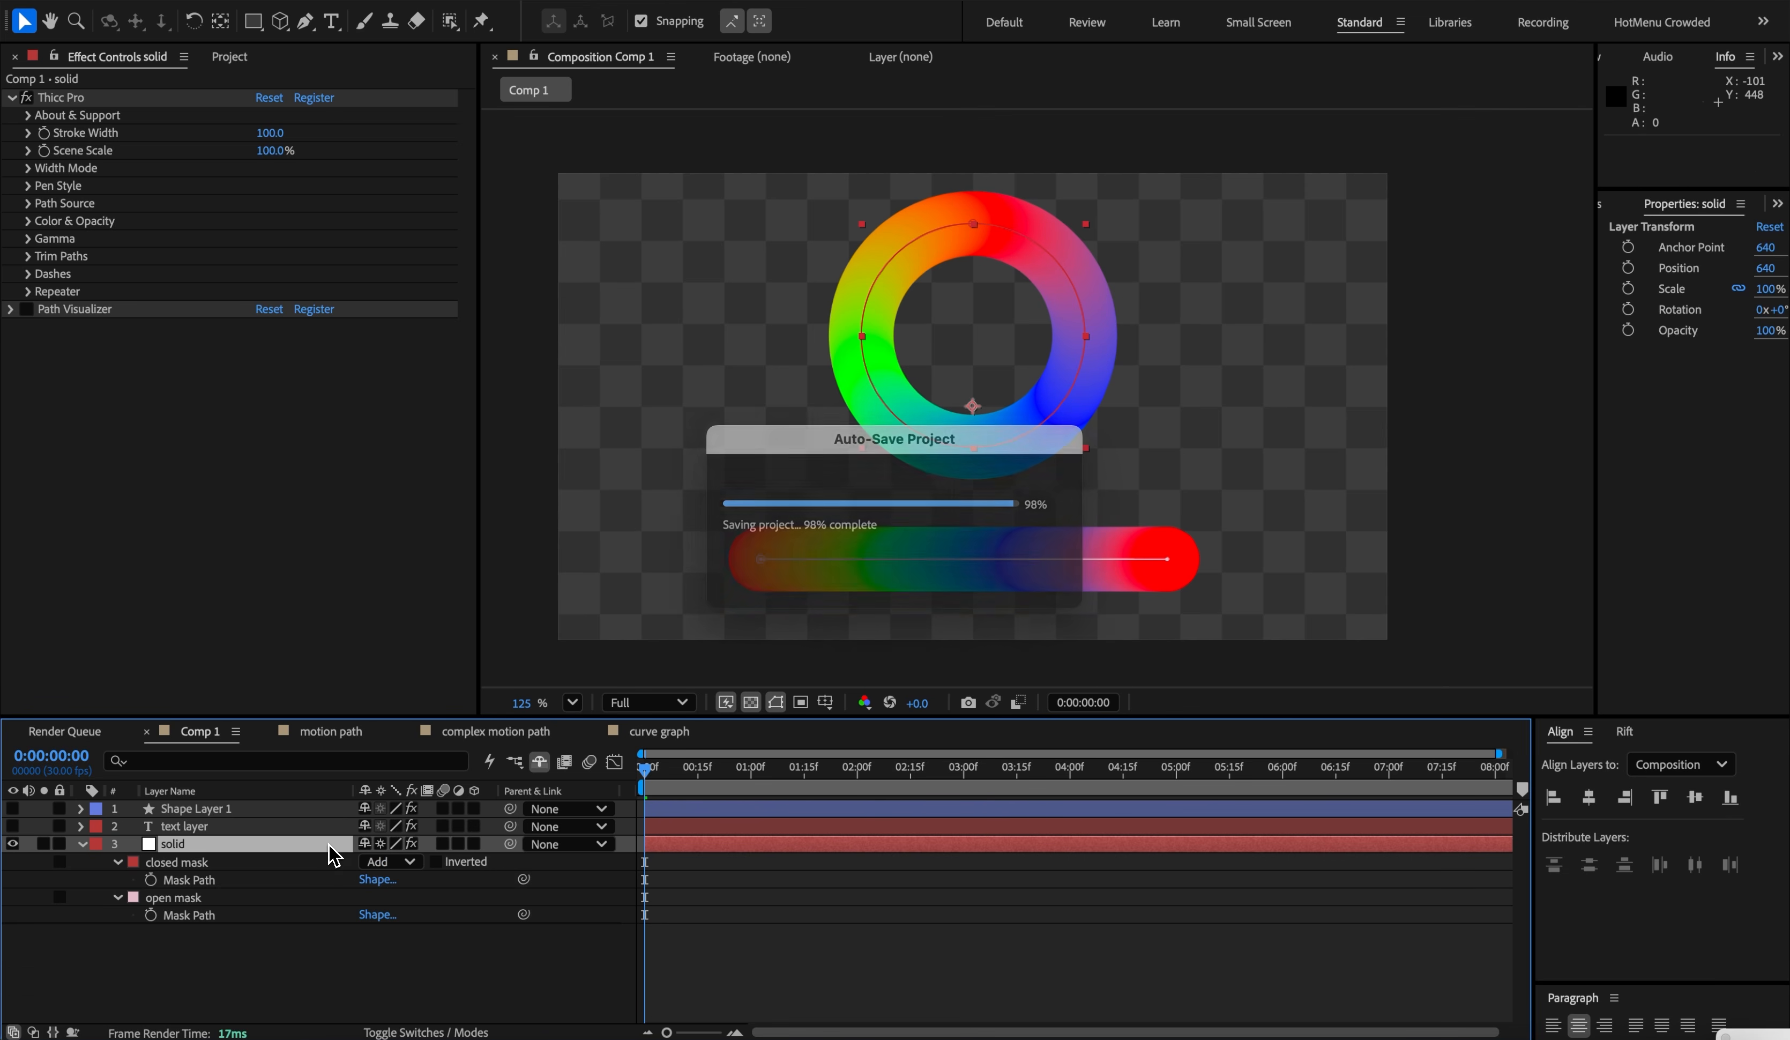
- Scale the solid layer to 139% and turn its continuous rasterization off to compare the stroke thickness
{"action": "key", "text": "s"}
{"action": "left_click_drag", "start_coordinate": [396, 861], "coordinate": [424, 861]}
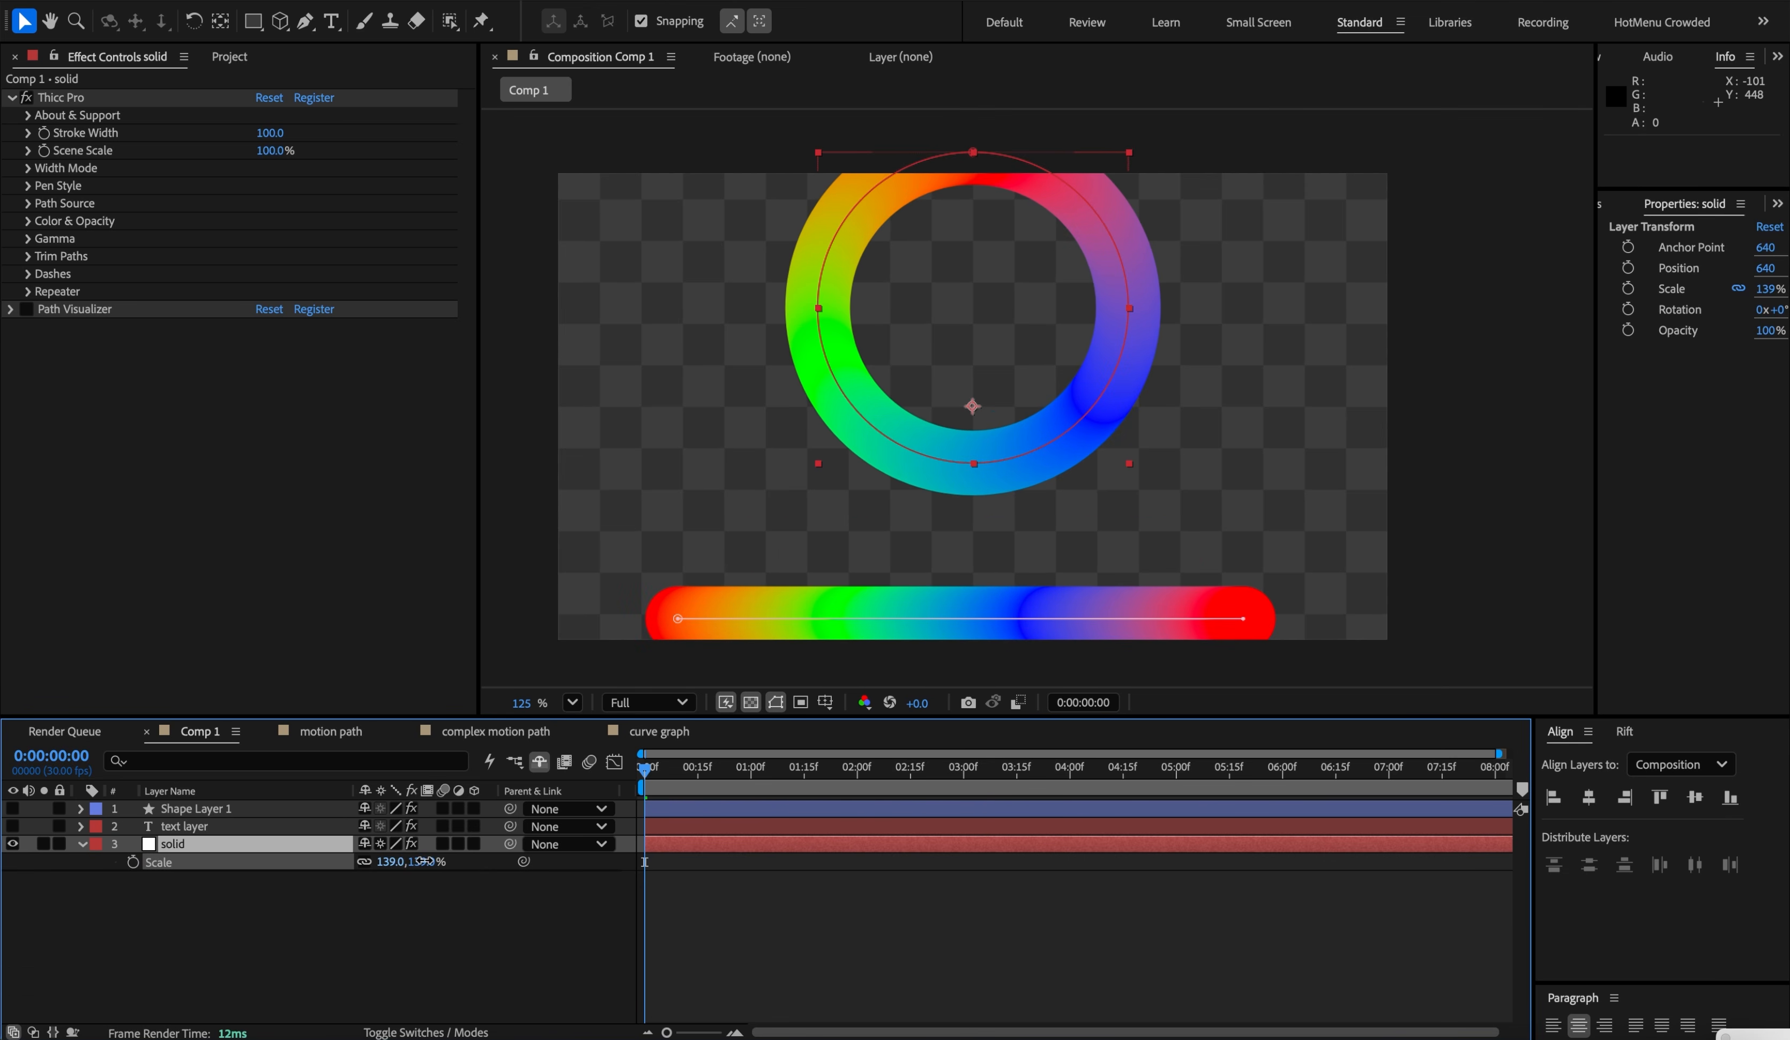
{"action": "left_click", "coordinate": [382, 844]}
{"action": "left_click", "coordinate": [381, 847]}
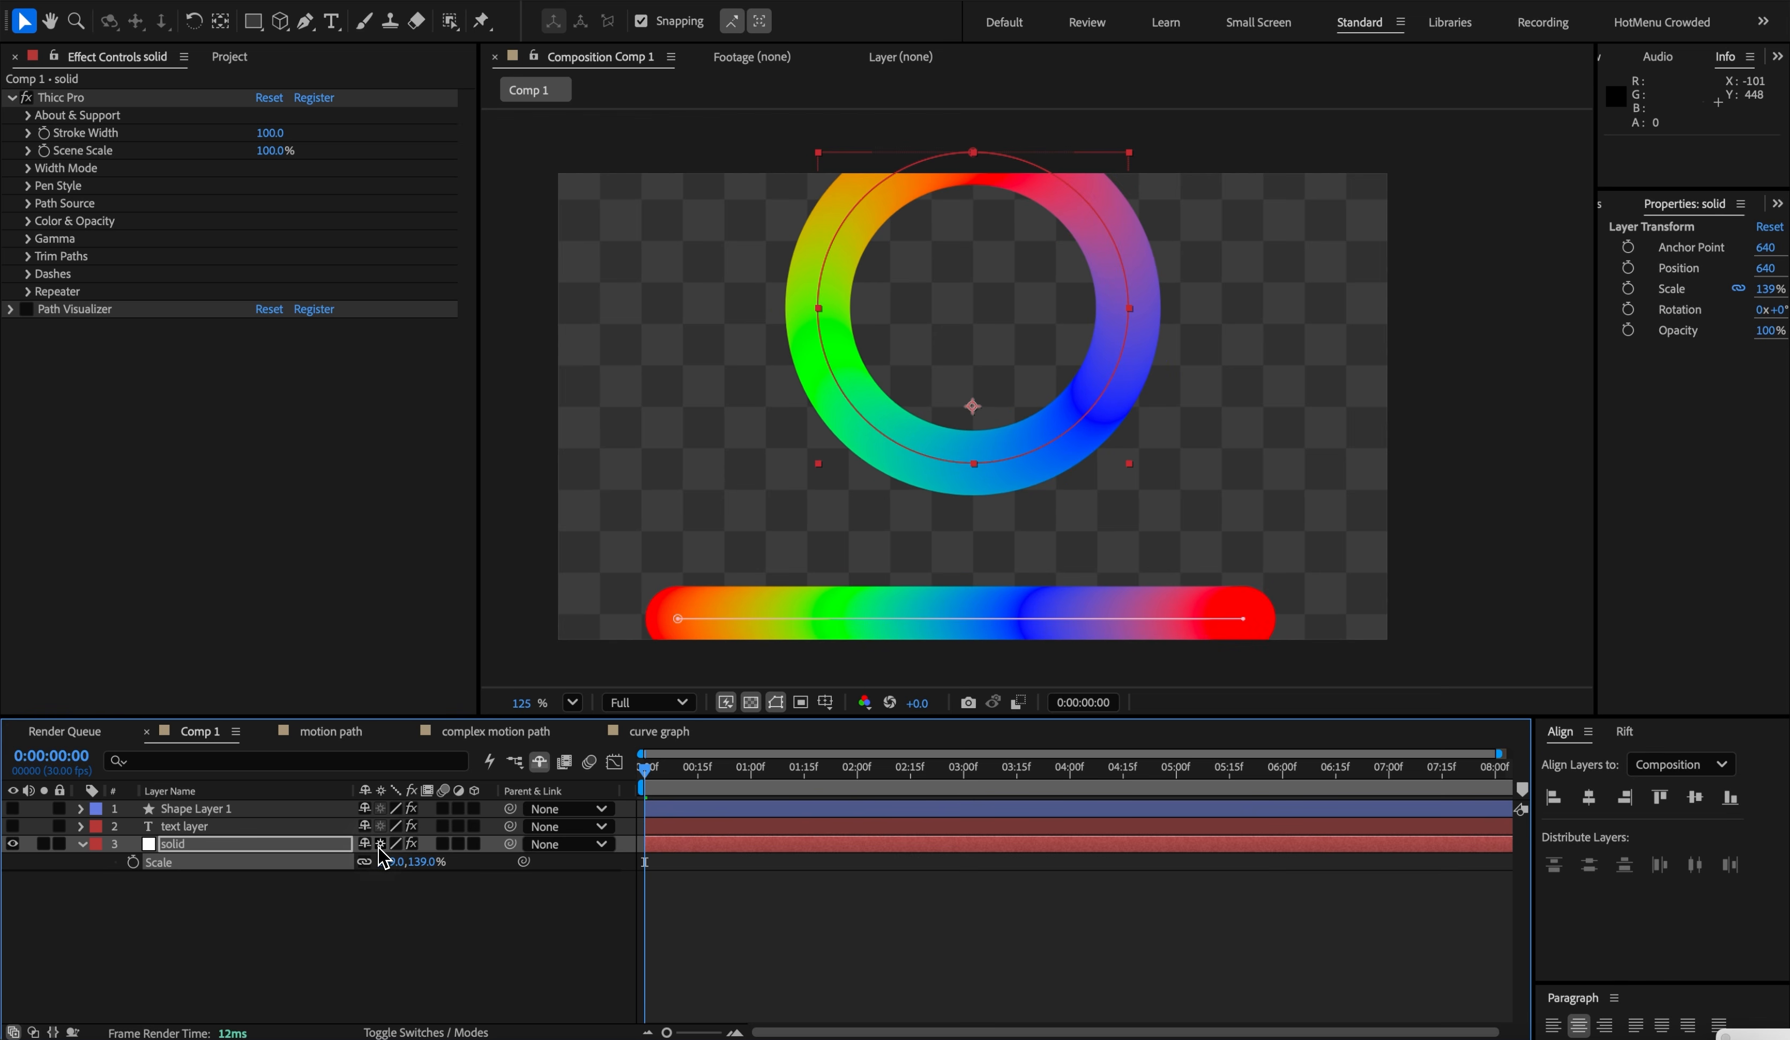
{"action": "left_click", "coordinate": [381, 846]}
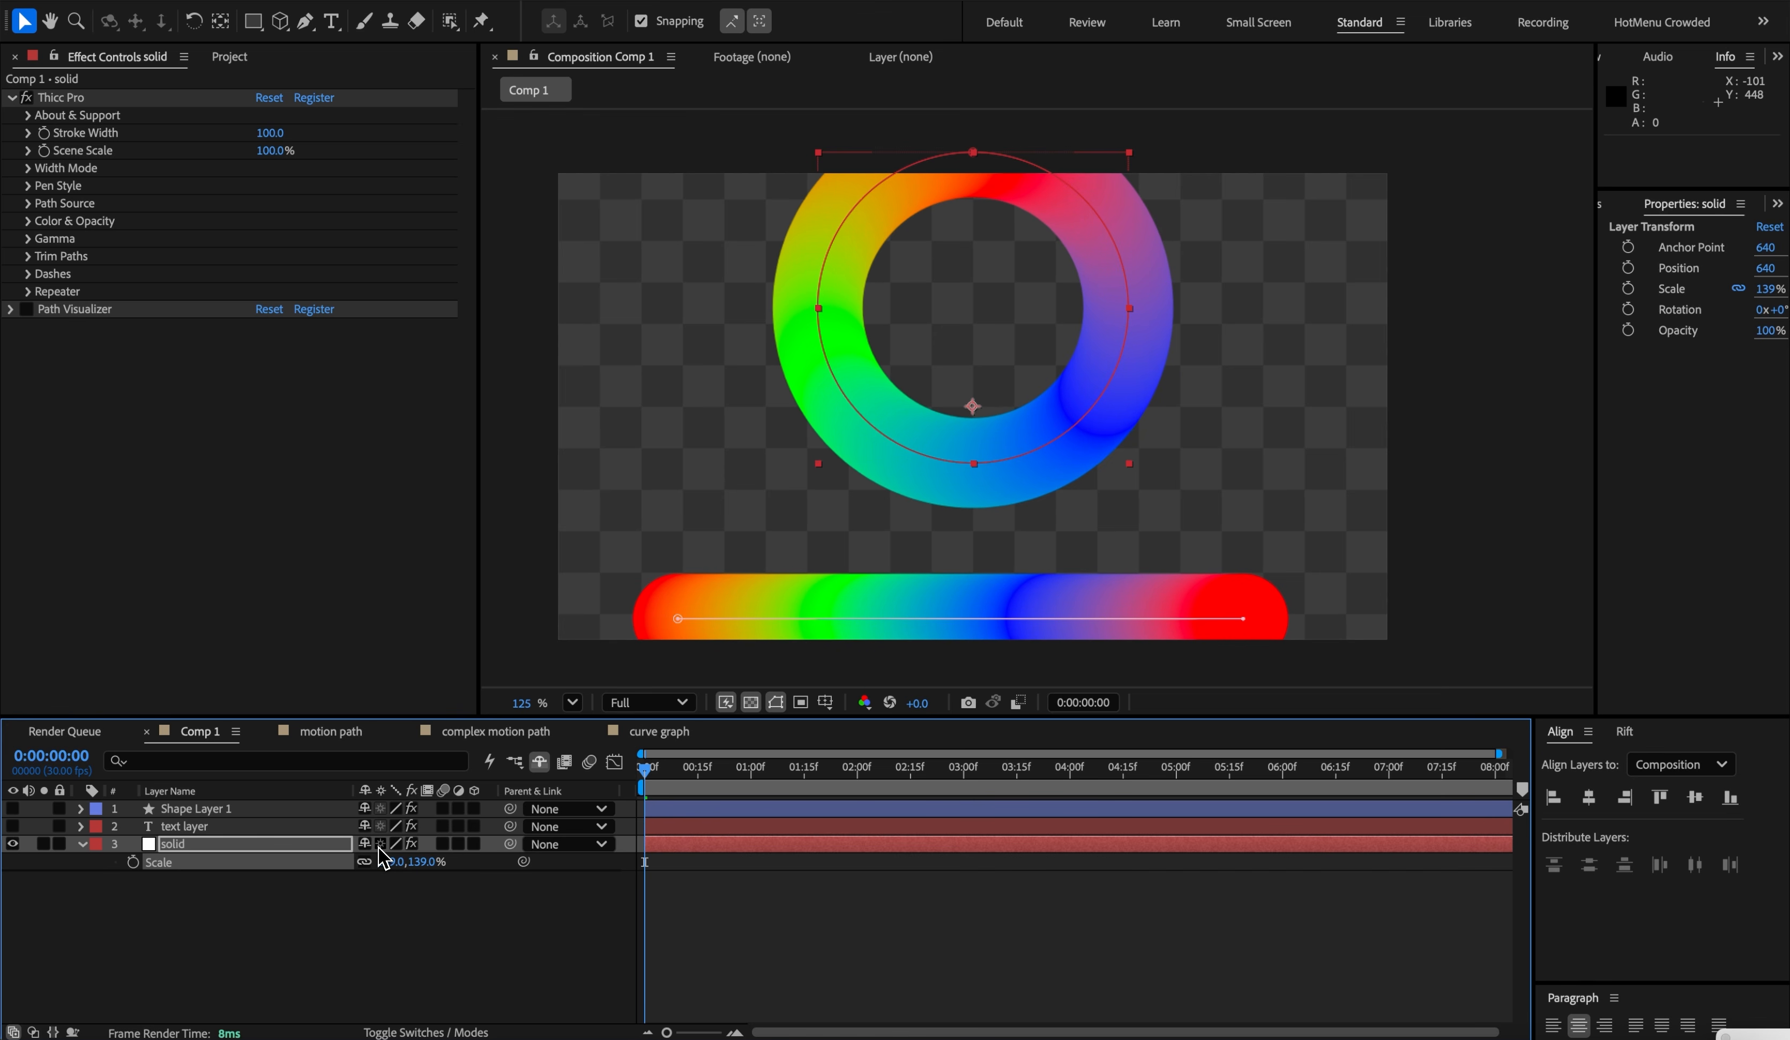
- Enlarge the solid layer to 582% and turn its continuous rasterization back on
{"action": "left_click_drag", "start_coordinate": [392, 861], "coordinate": [820, 836]}
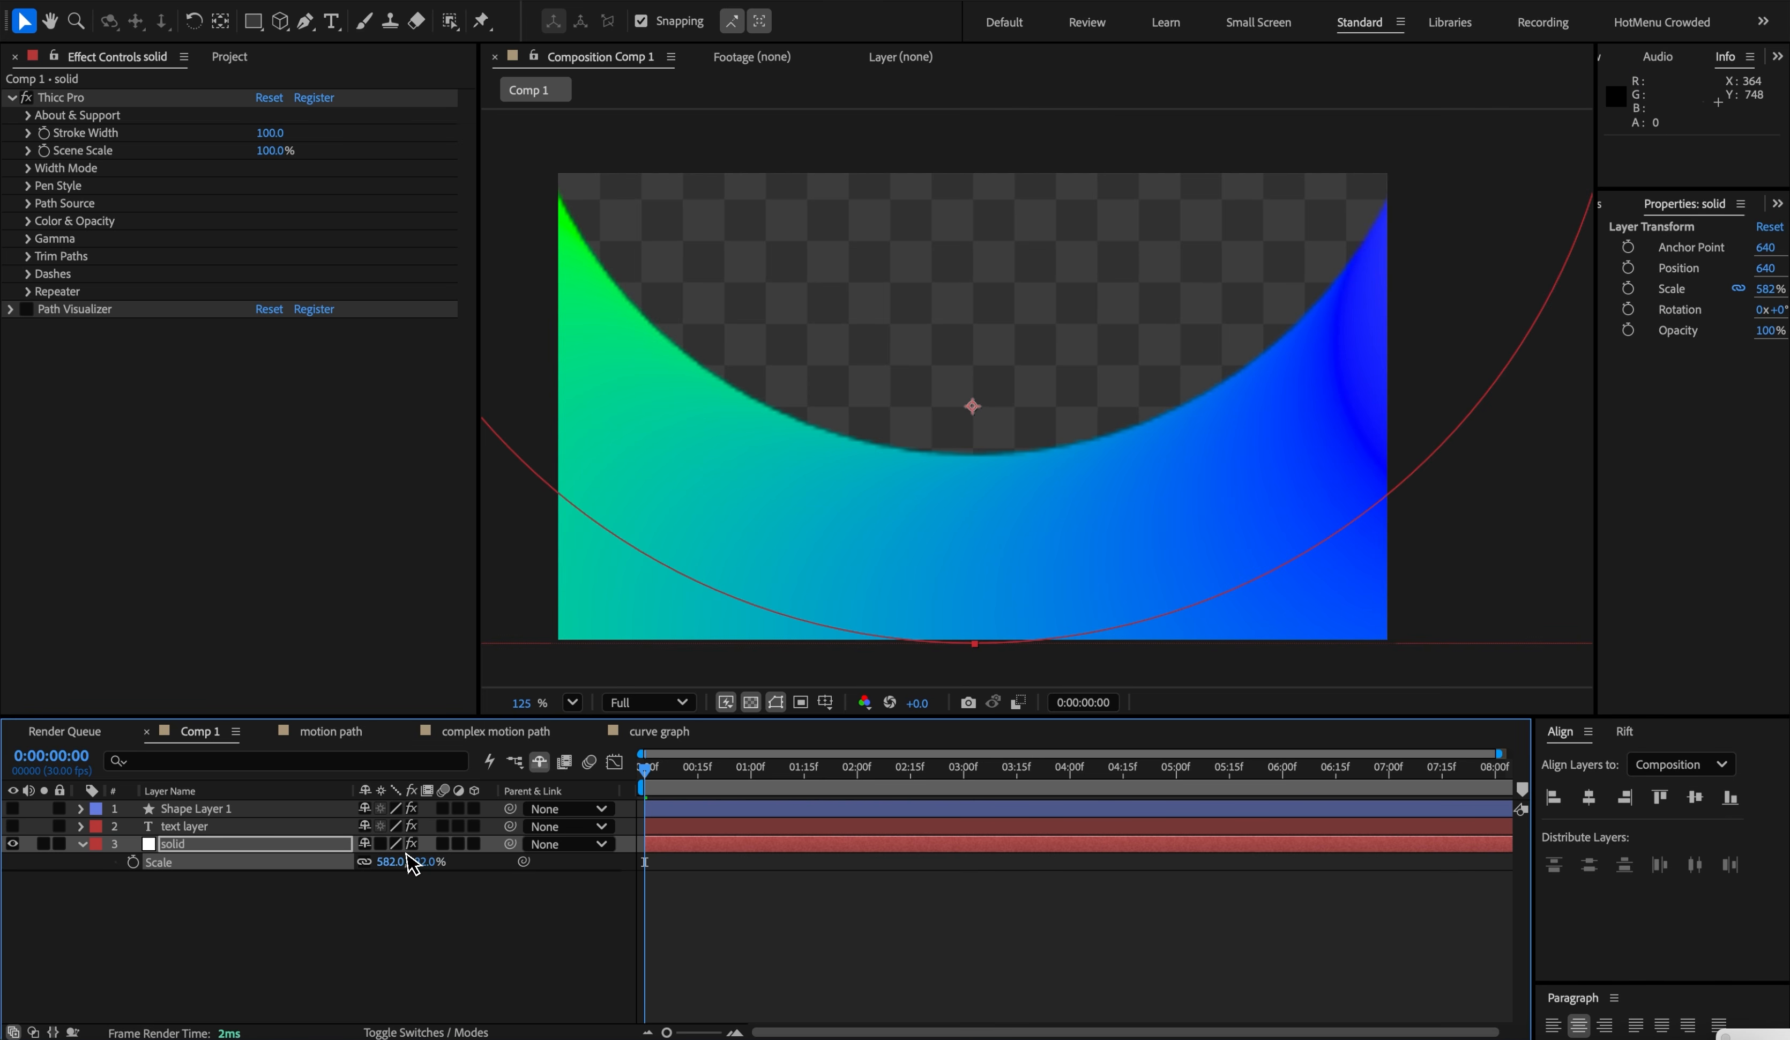
{"action": "left_click", "coordinate": [379, 843]}
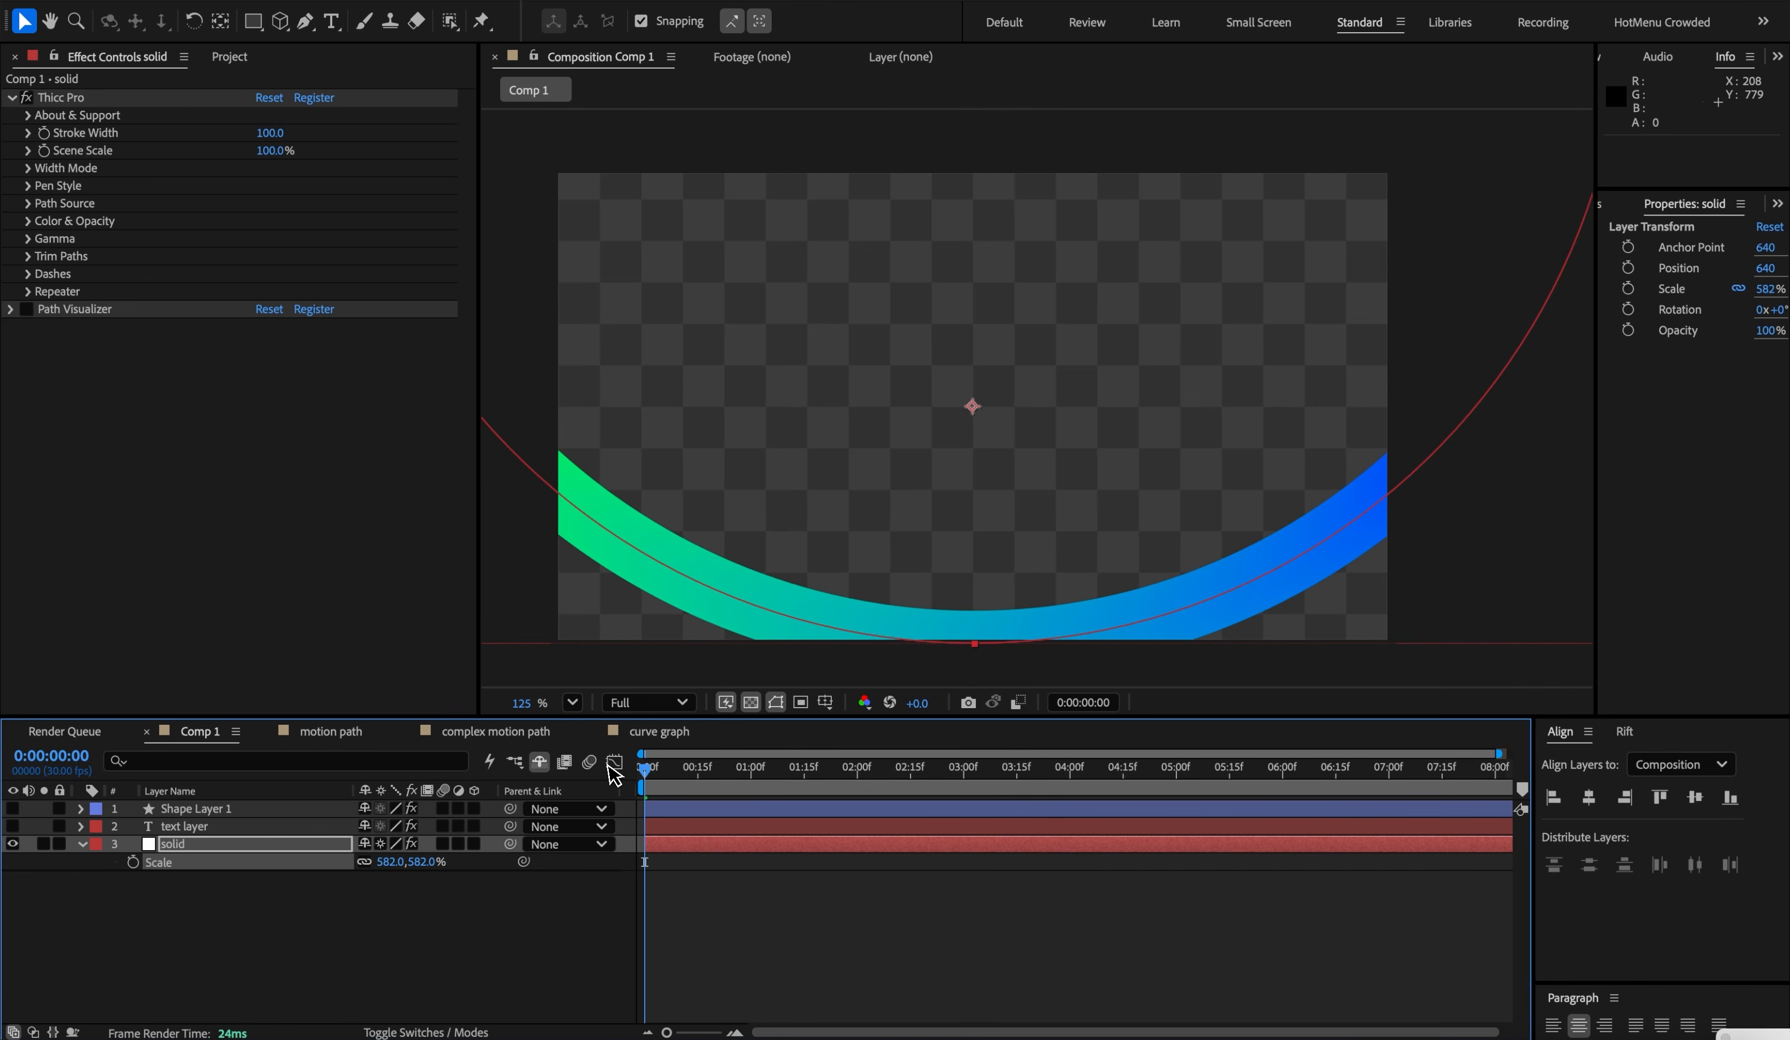
- Set the solid layer's scale to 100% and try adjusting Thicc Pro's Scene Scale
{"action": "type", "text": "100"}
{"action": "key", "text": "Return"}
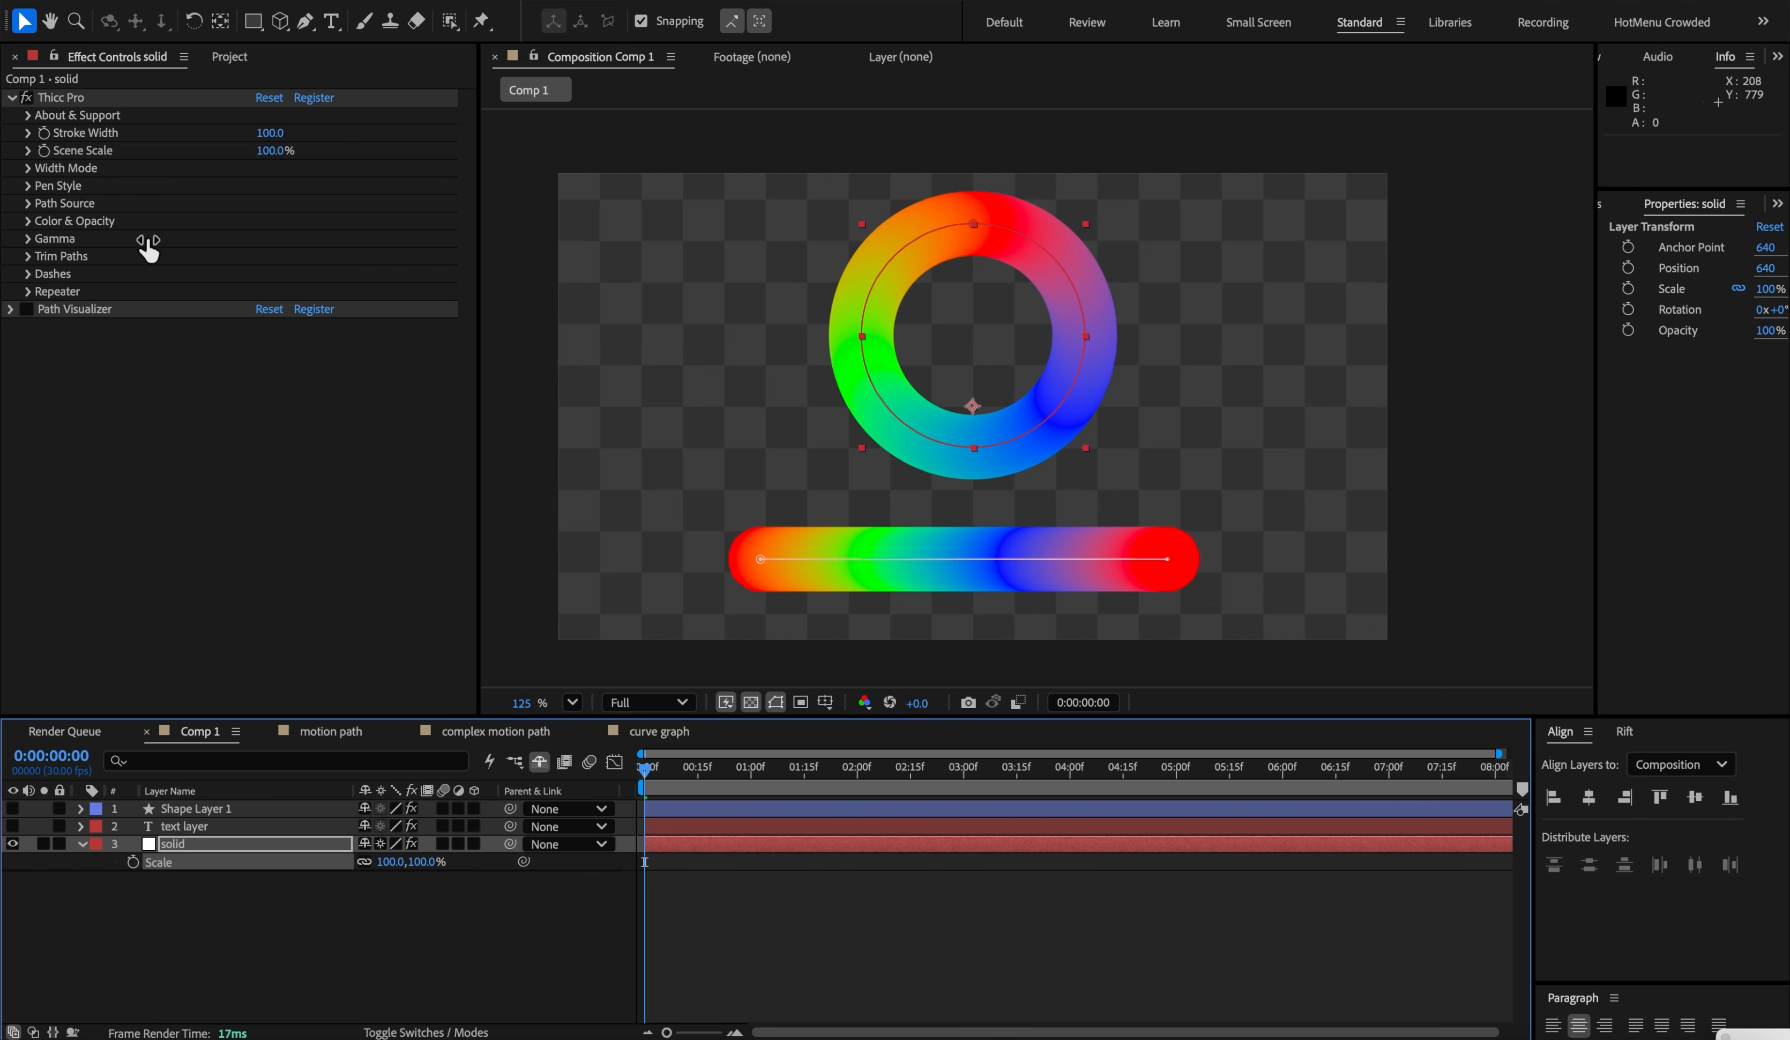
{"action": "left_click_drag", "start_coordinate": [269, 151], "coordinate": [607, 377]}
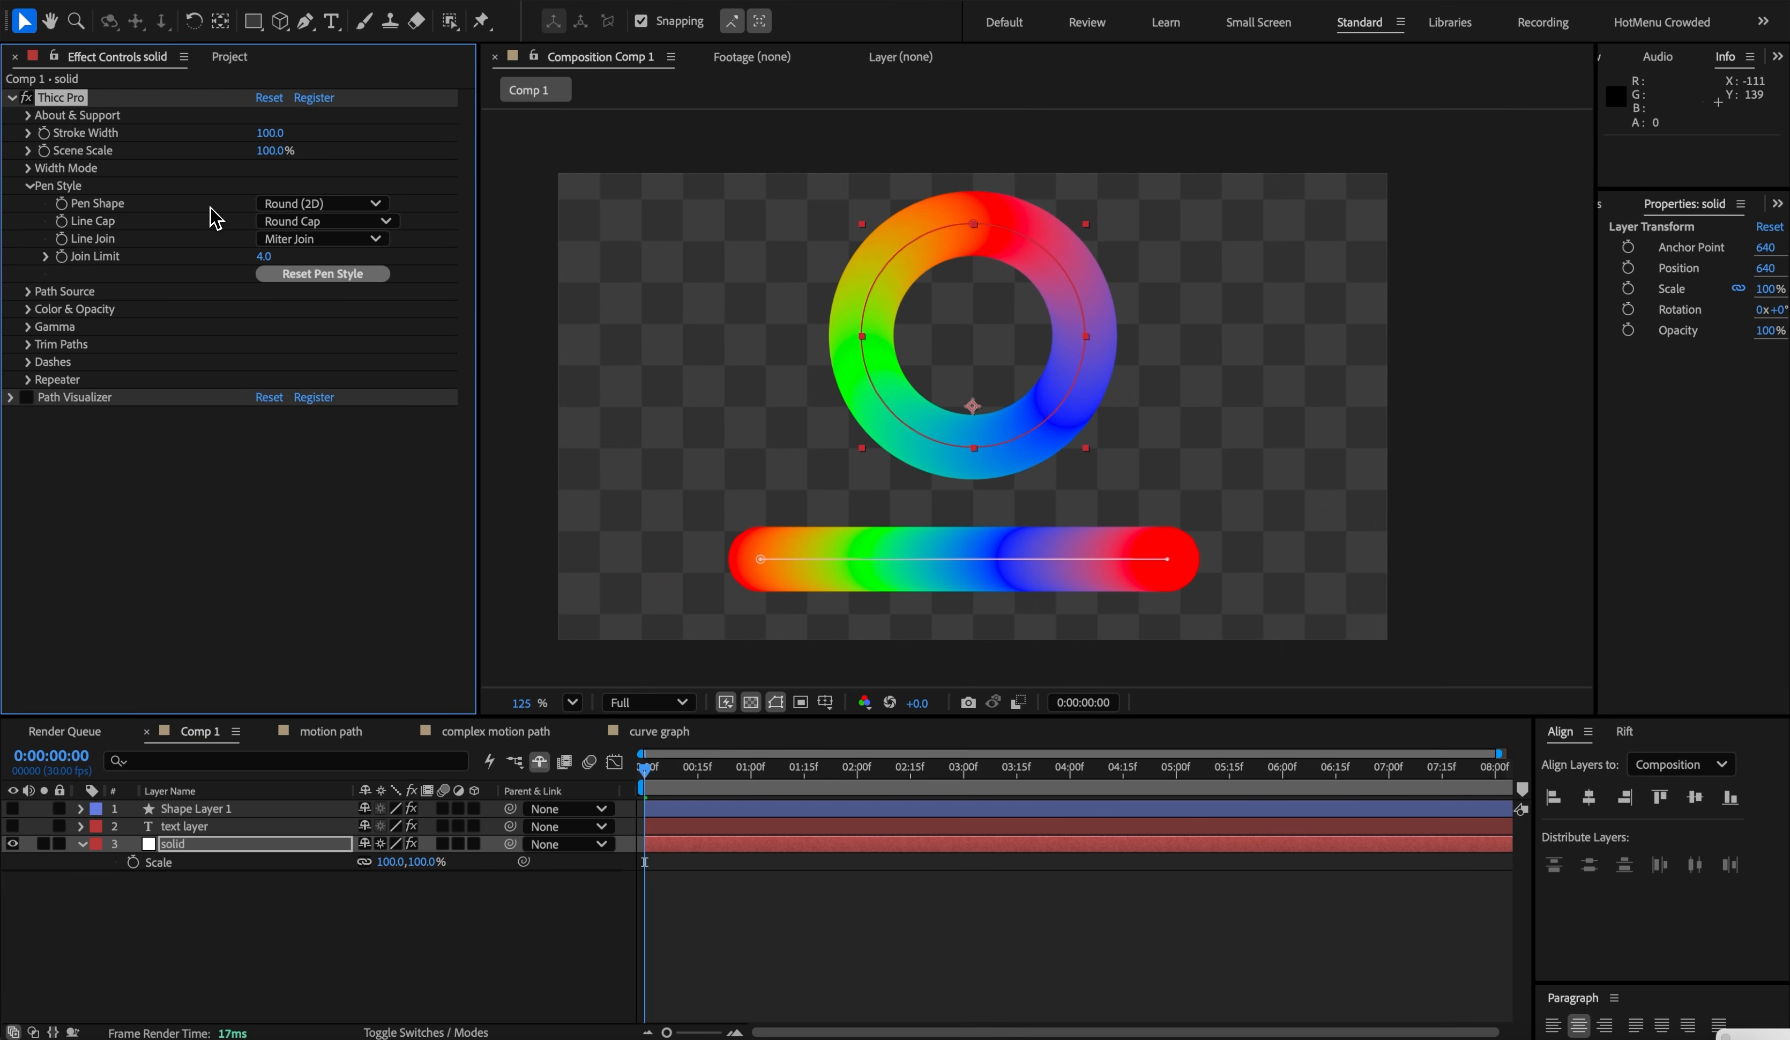
- Set Thicc Pro's pen shape to Sphere (3D) on the solid layer
{"action": "left_click", "coordinate": [268, 205]}
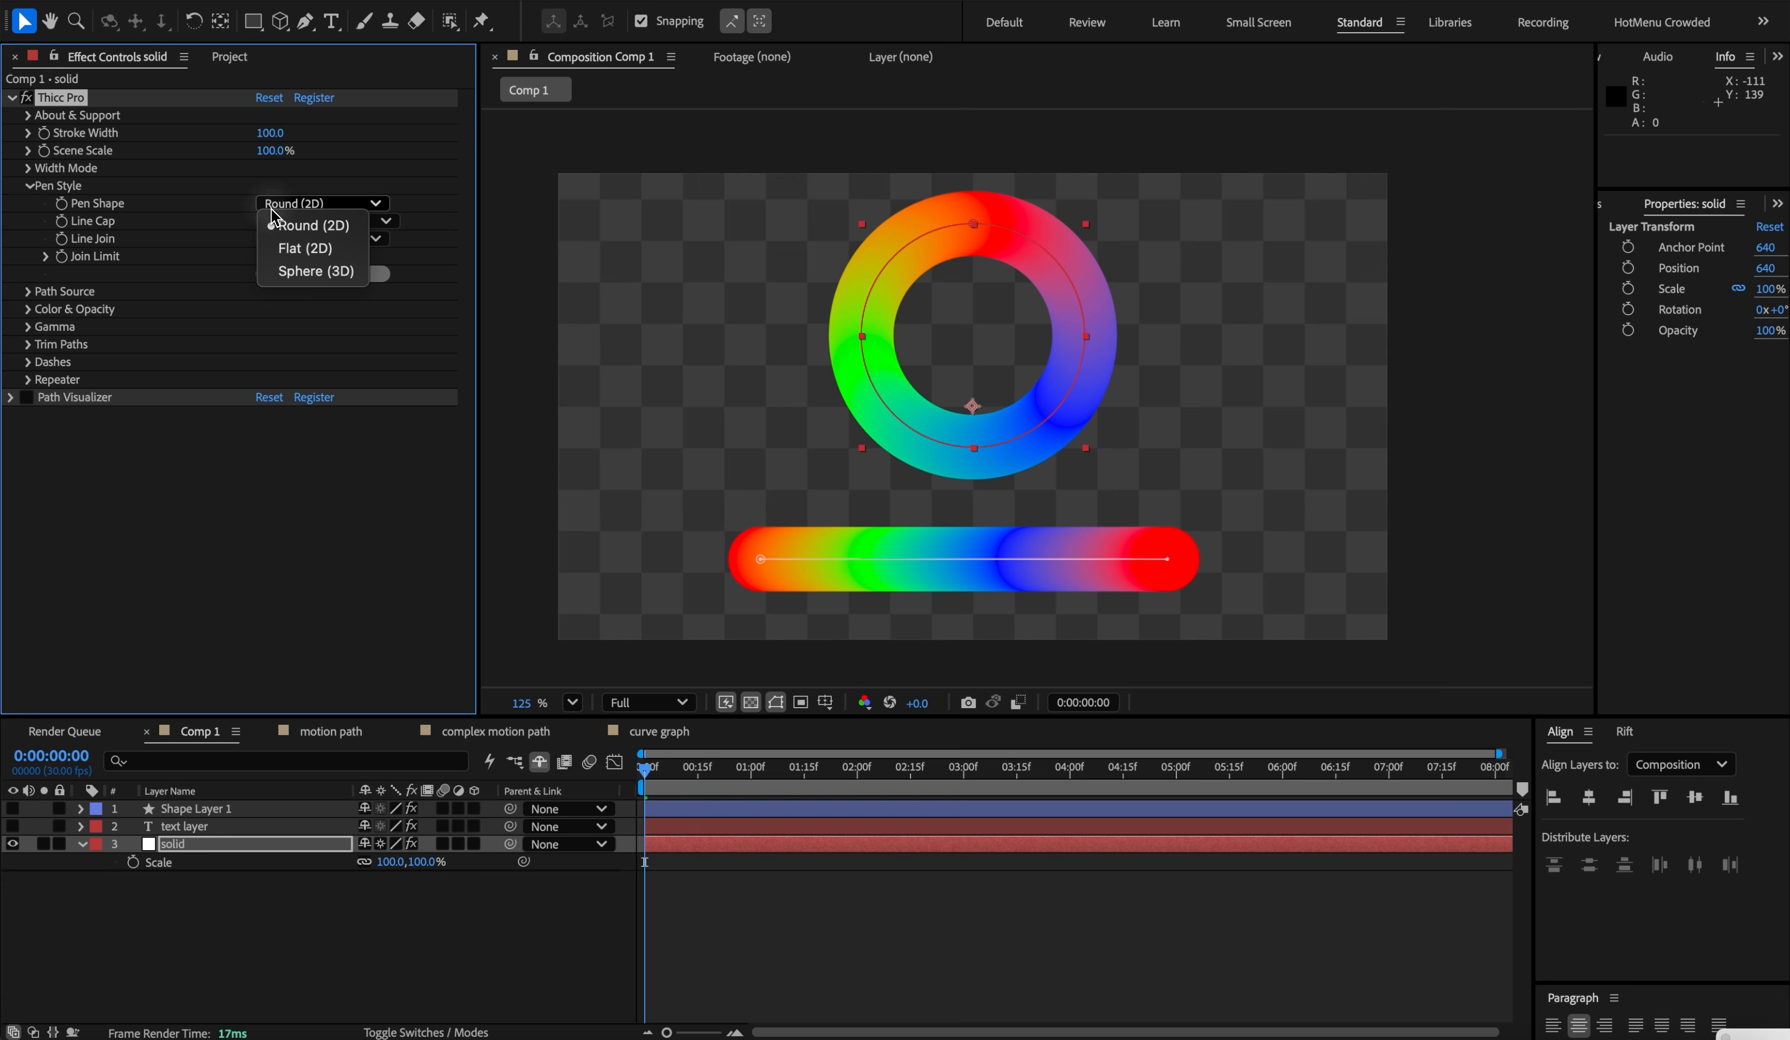
{"action": "left_click", "coordinate": [281, 273]}
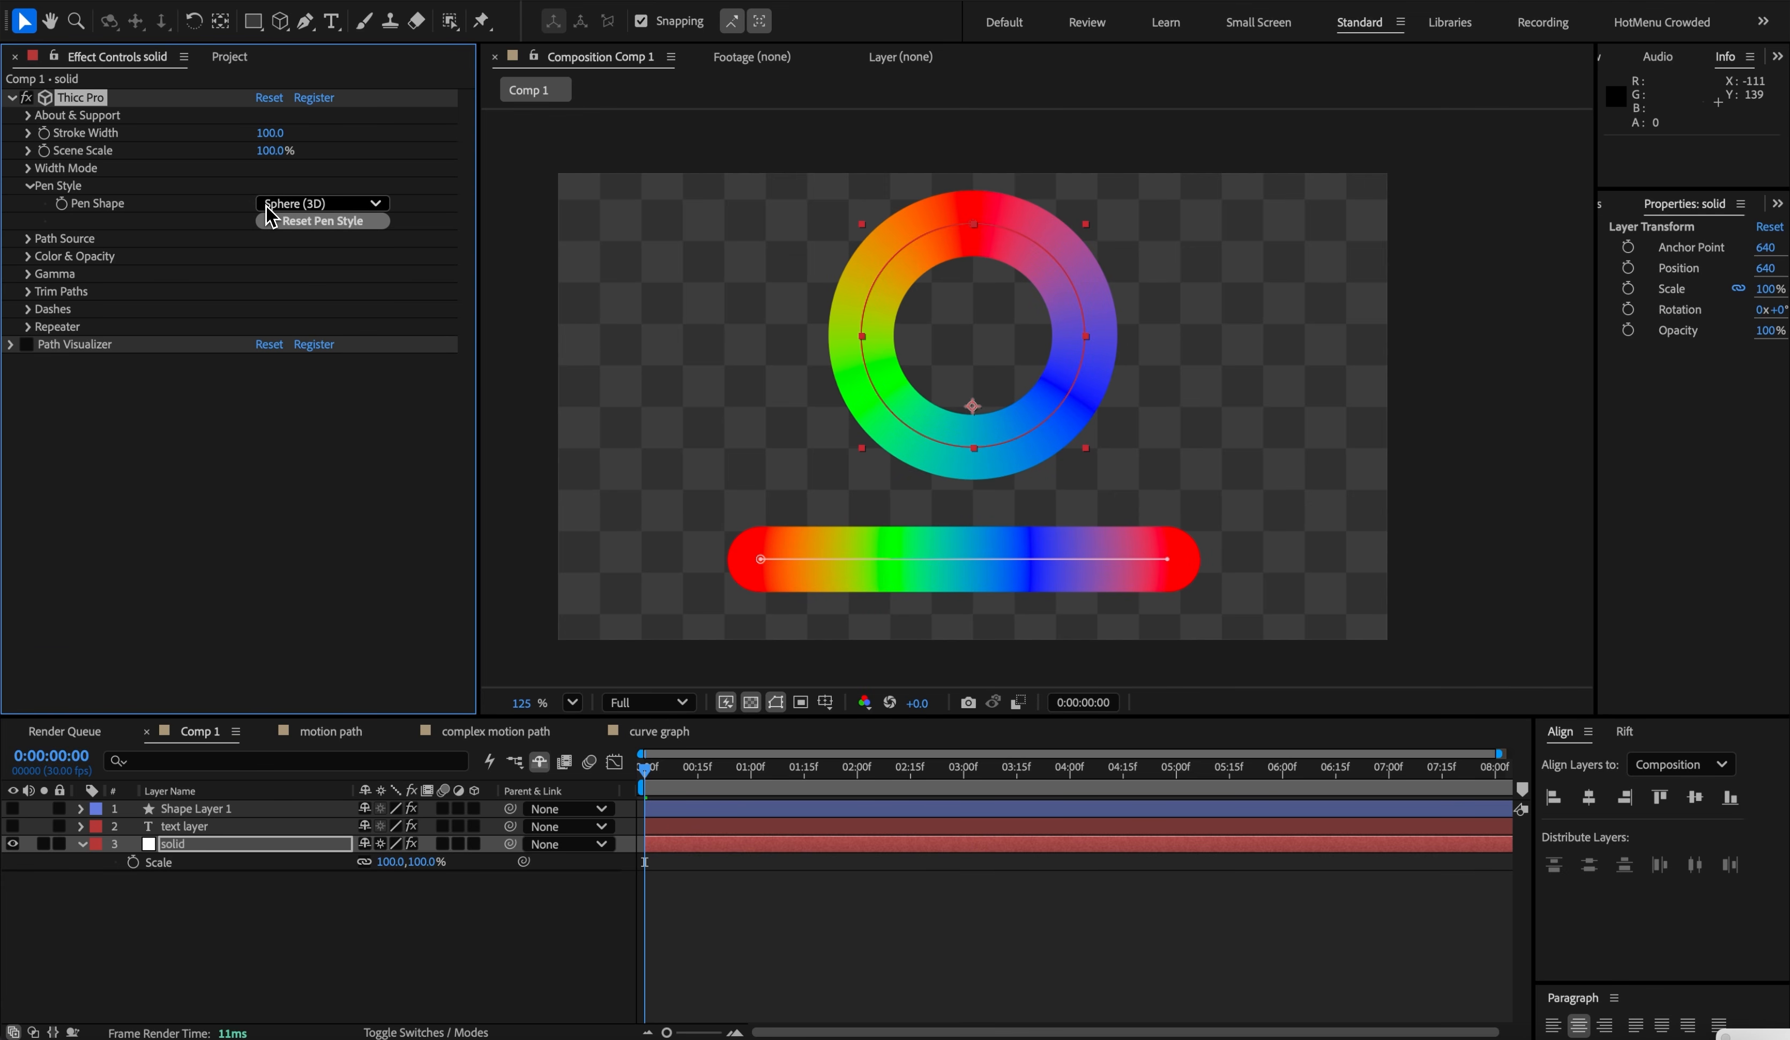
- Create a null layer, apply the HandyCam effect to it and set up the camera rig
{"action": "key", "text": "alt+shift+super+y"}
{"action": "key", "text": "ctrl+space"}
{"action": "type", "text": "hand"}
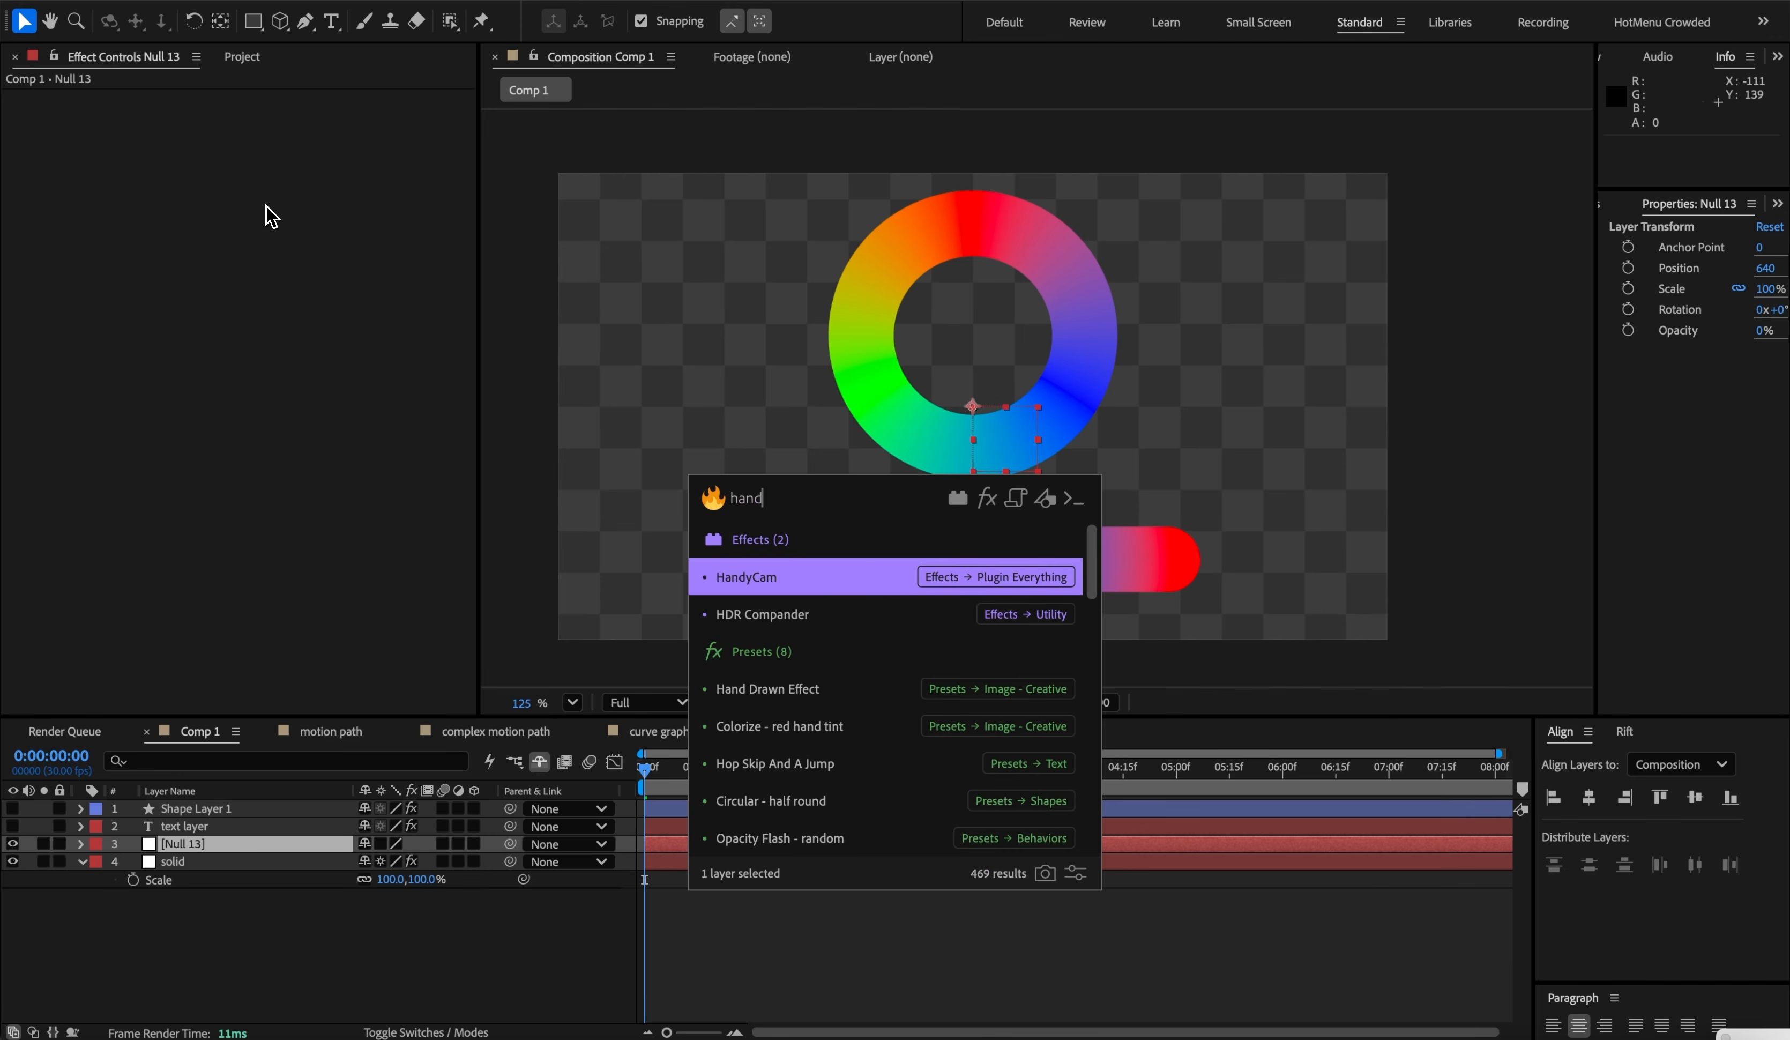
{"action": "key", "text": "Return"}
{"action": "left_click", "coordinate": [321, 434]}
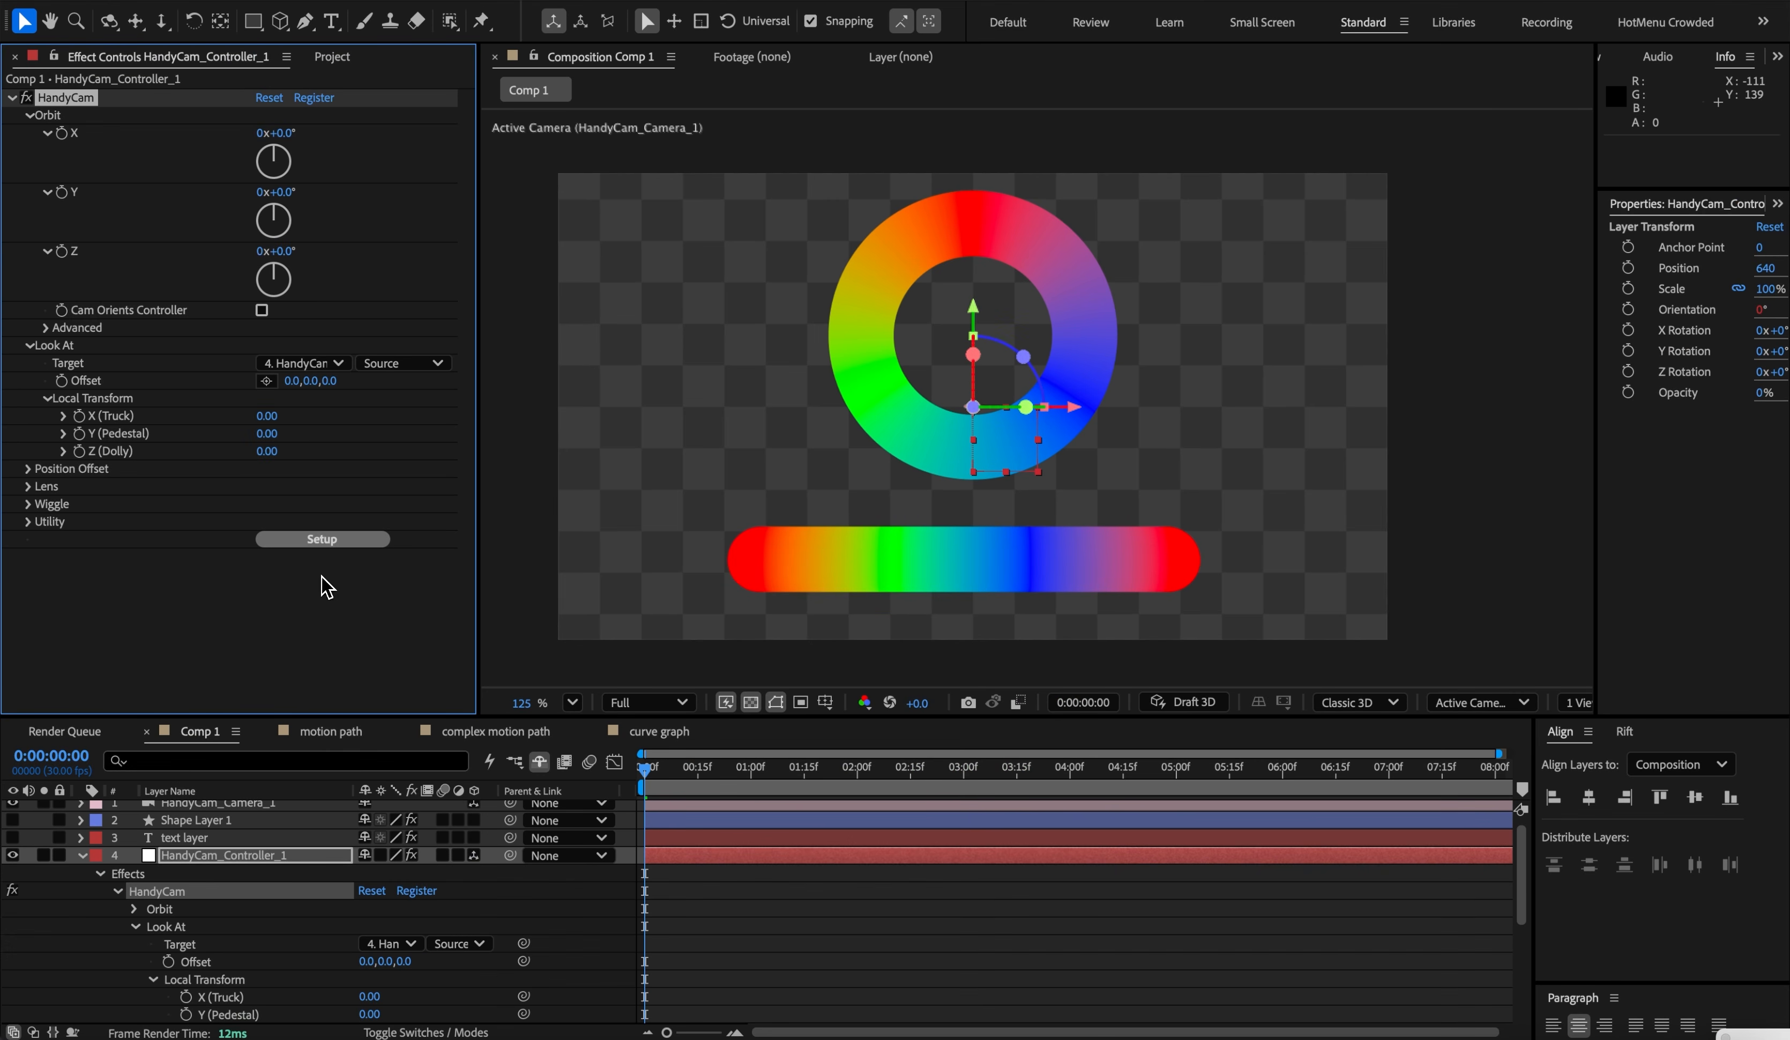
- Orbit the HandyCam camera to X -32° and Y 51°, and collapse the controller layer's properties
{"action": "left_click_drag", "start_coordinate": [275, 192], "coordinate": [331, 198]}
{"action": "left_click", "coordinate": [81, 859]}
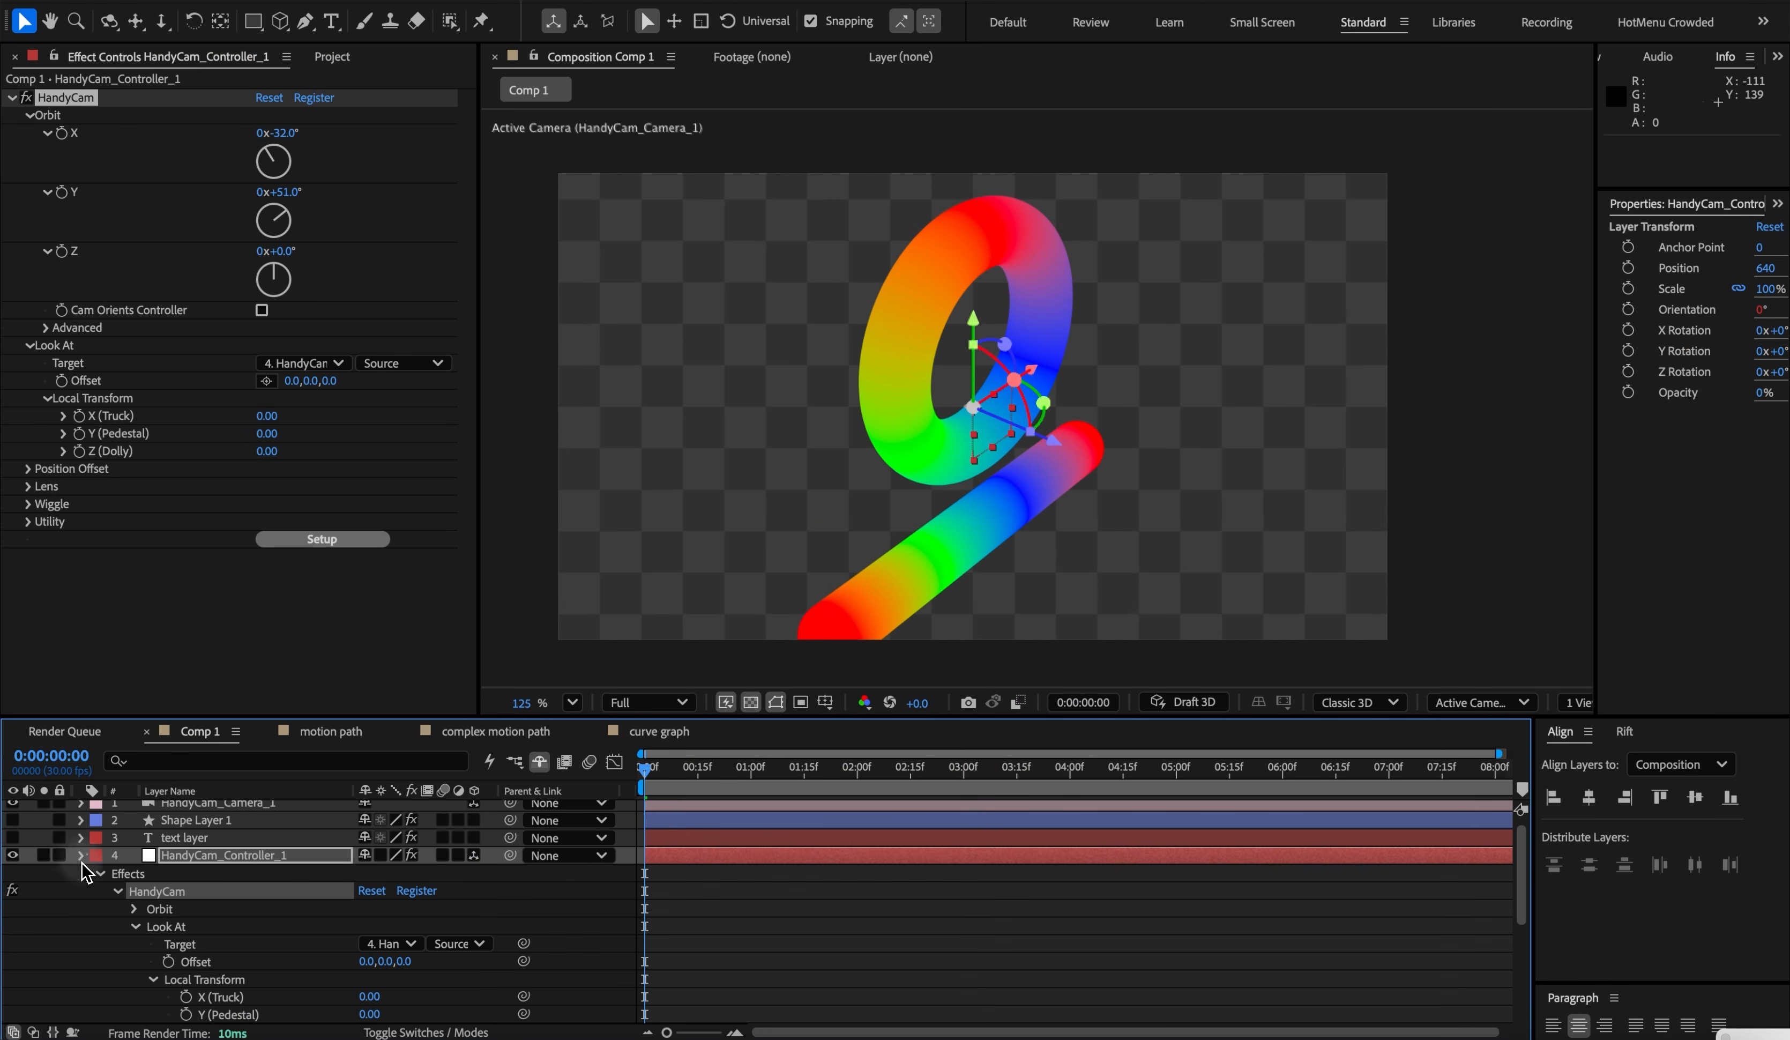
- Nudge the solid layer repeatedly back and forth horizontally in 10-pixel increments, ending back at X position 640
{"action": "left_click", "coordinate": [172, 879]}
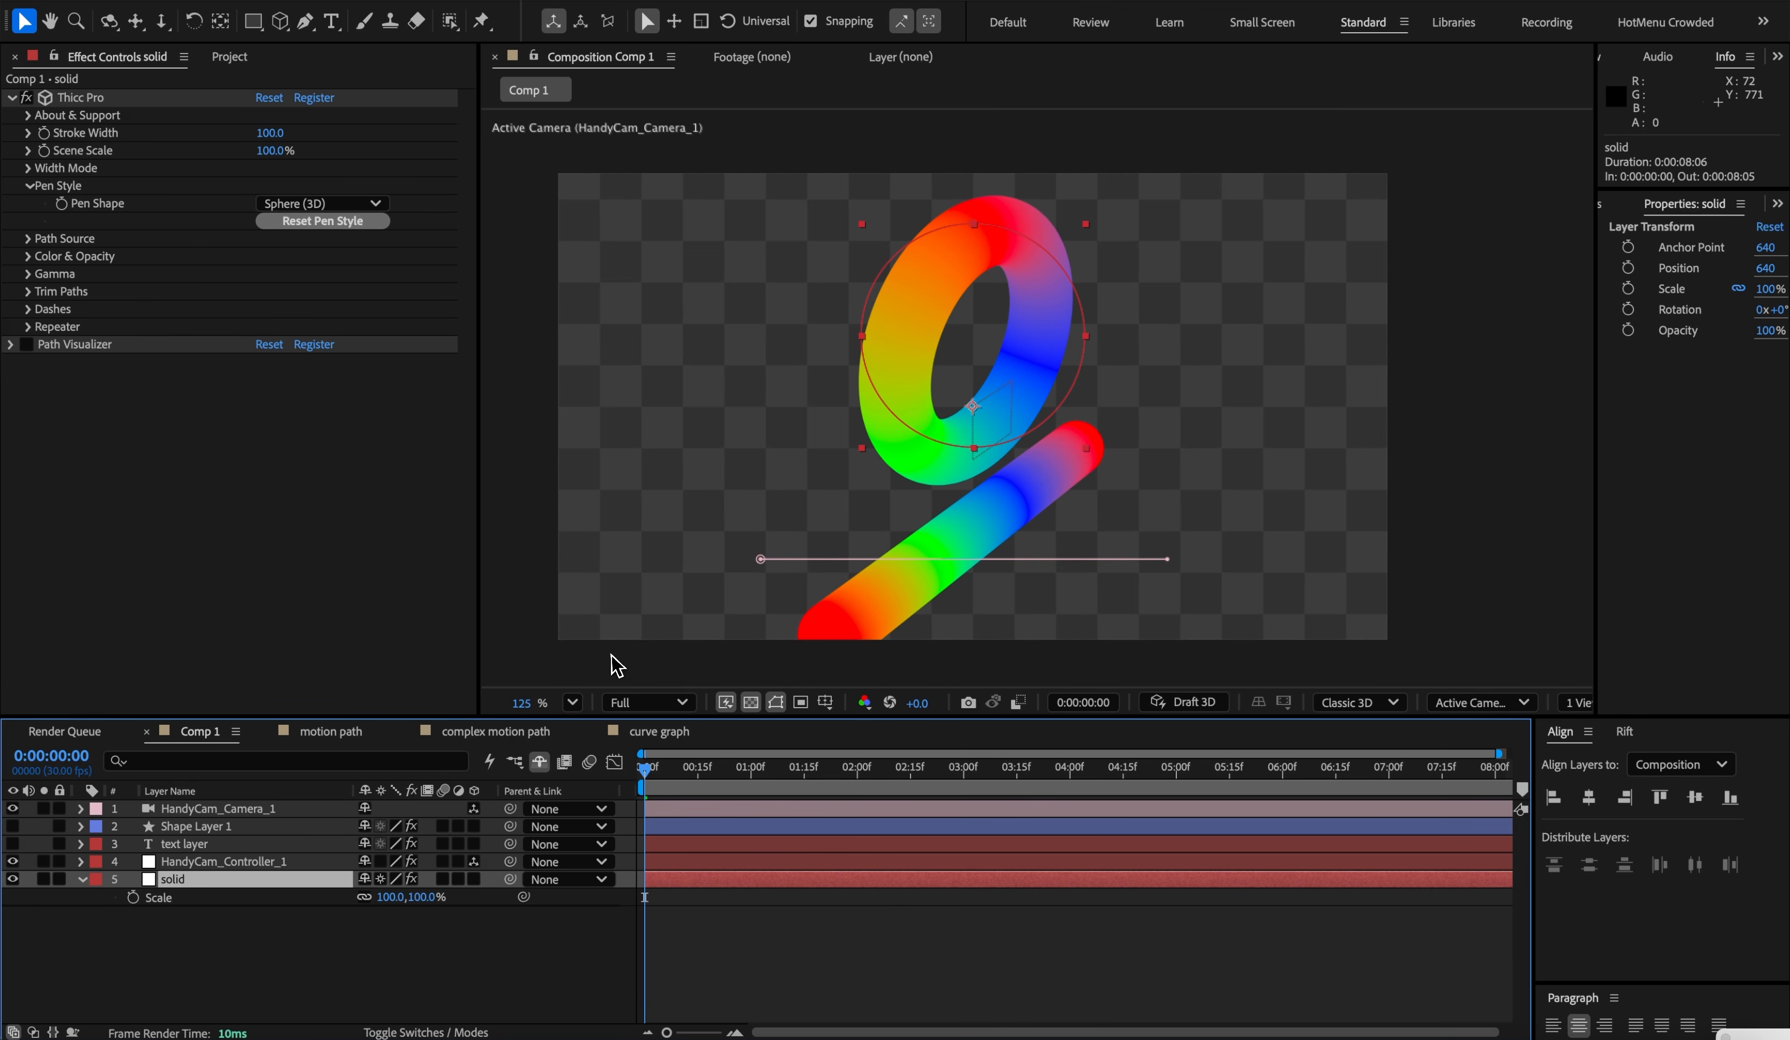
{"action": "left_click", "coordinate": [771, 316]}
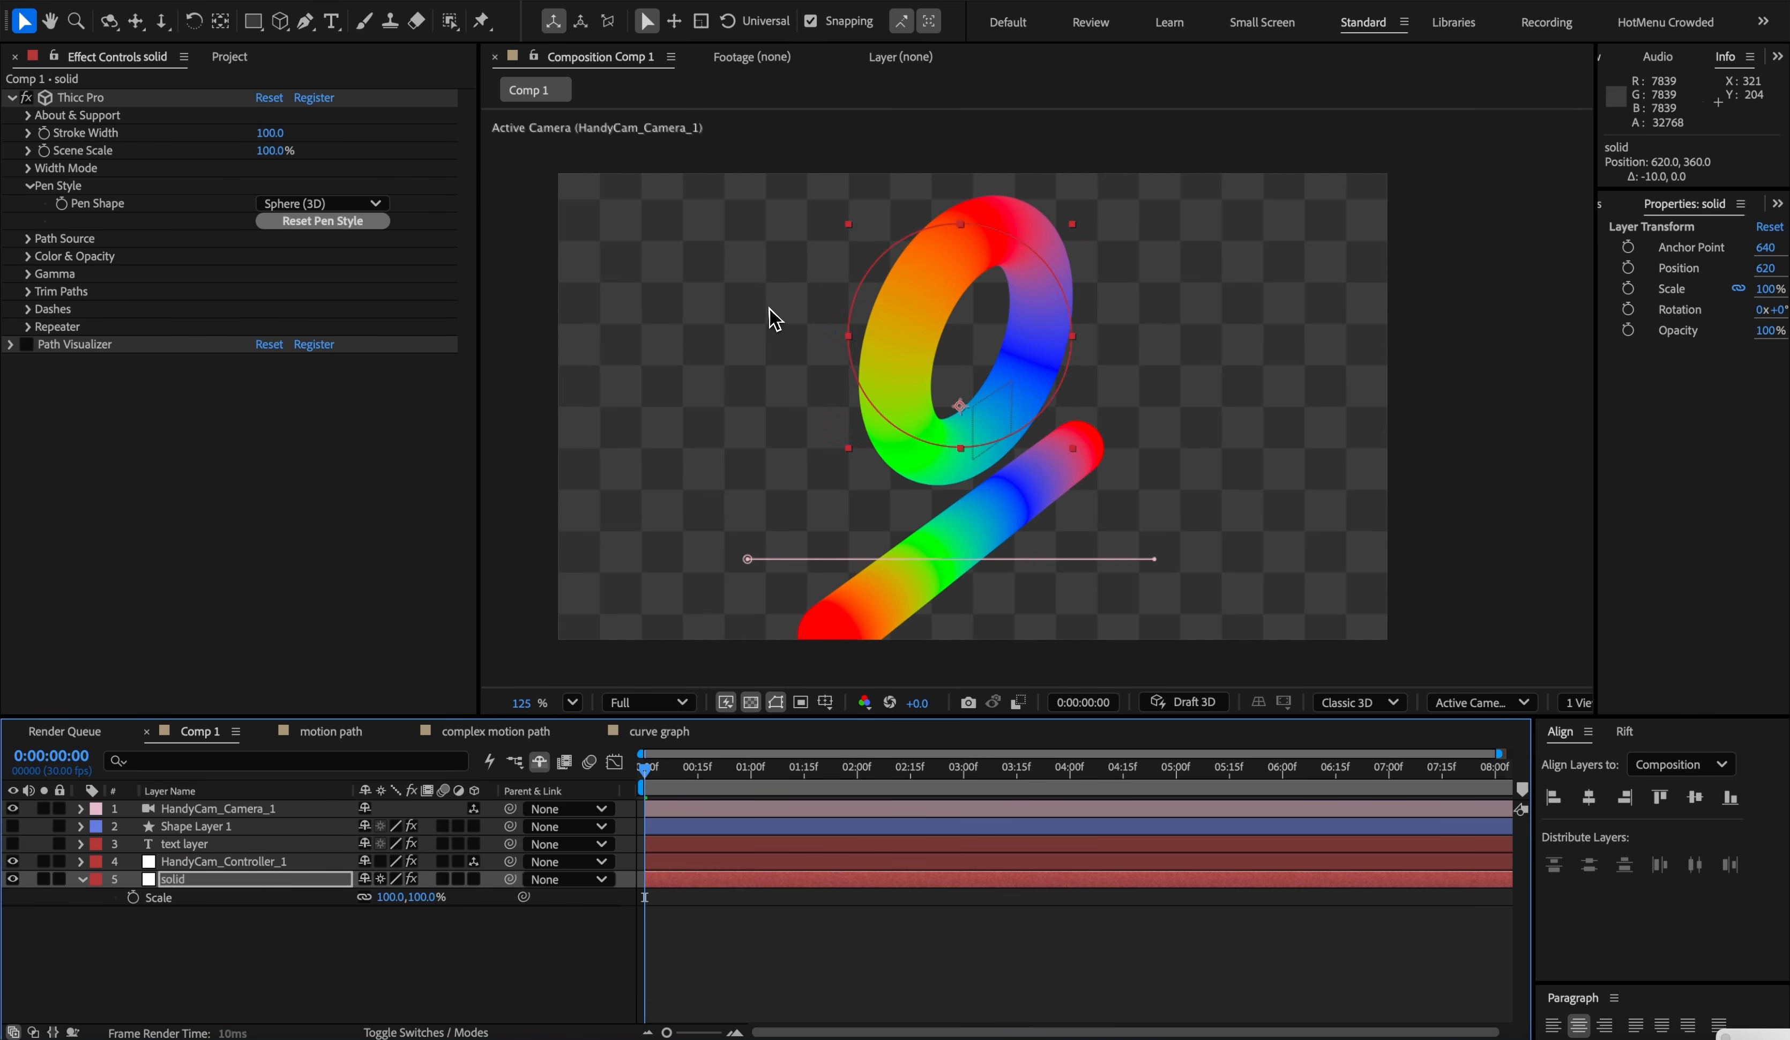
{"action": "key", "text": "shift+Left"}
{"action": "key", "text": "shift+Left"}
{"action": "key", "text": "shift+Left"}
{"action": "key", "text": "shift+Left"}
{"action": "key", "text": "shift+Left"}
{"action": "key", "text": "shift+Left"}
{"action": "key", "text": "shift+Left"}
{"action": "key", "text": "shift+Left"}
{"action": "key", "text": "shift+Left"}
{"action": "key", "text": "shift+Left"}
{"action": "key", "text": "shift+Left"}
{"action": "key", "text": "shift+Left"}
{"action": "key", "text": "shift+Left"}
{"action": "key", "text": "shift+Left"}
{"action": "key", "text": "shift+Left"}
{"action": "key", "text": "shift+Left"}
{"action": "key", "text": "shift+Right"}
{"action": "key", "text": "shift+Right"}
{"action": "key", "text": "shift+Right"}
{"action": "key", "text": "shift+Right"}
{"action": "key", "text": "shift+Right"}
{"action": "key", "text": "shift+Right"}
{"action": "key", "text": "shift+Right"}
{"action": "key", "text": "shift+Right"}
{"action": "key", "text": "shift+Right"}
{"action": "key", "text": "shift+Right"}
{"action": "key", "text": "shift+Right"}
{"action": "key", "text": "shift+Right"}
{"action": "key", "text": "shift+Right"}
{"action": "key", "text": "shift+Right"}
{"action": "key", "text": "shift+Right"}
{"action": "key", "text": "shift+Right"}
{"action": "key", "text": "shift+Right"}
{"action": "key", "text": "shift+Right"}
{"action": "key", "text": "shift+Right"}
{"action": "key", "text": "shift+Right"}
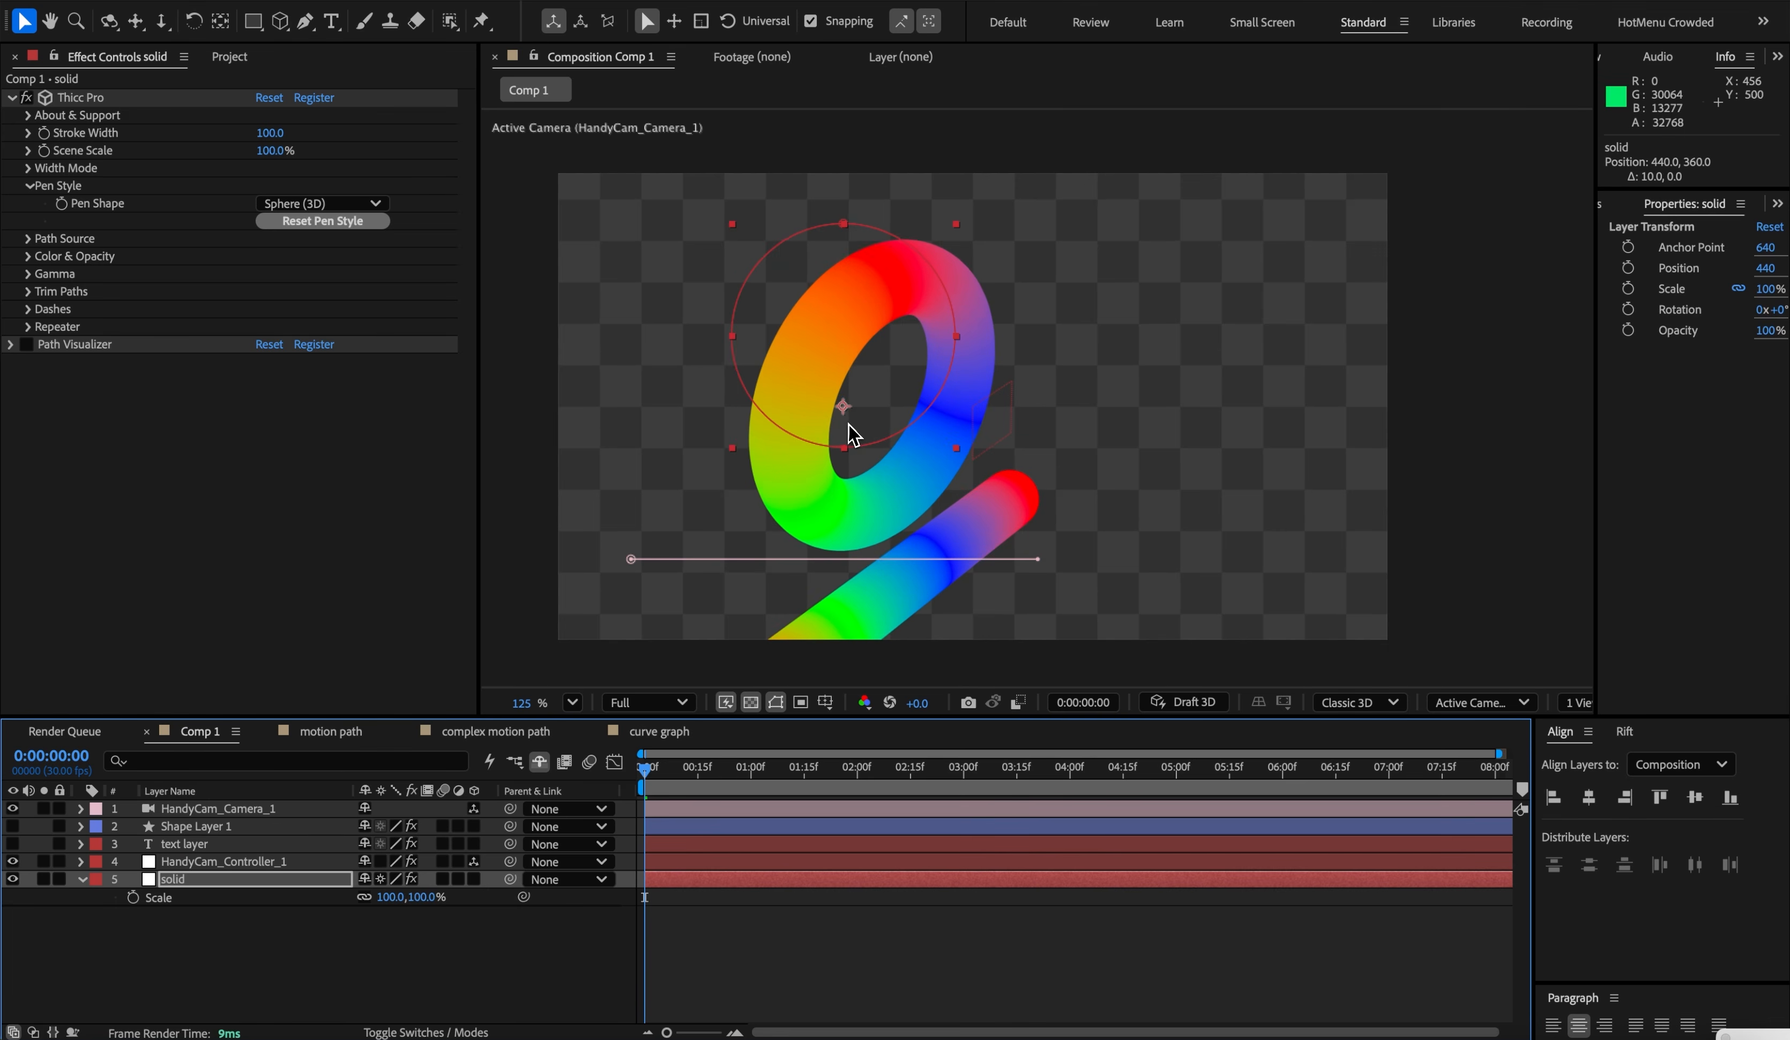
{"action": "key", "text": "shift+Right"}
{"action": "key", "text": "shift+Right"}
{"action": "key", "text": "shift+Right"}
{"action": "key", "text": "shift+Right"}
{"action": "key", "text": "shift+Right"}
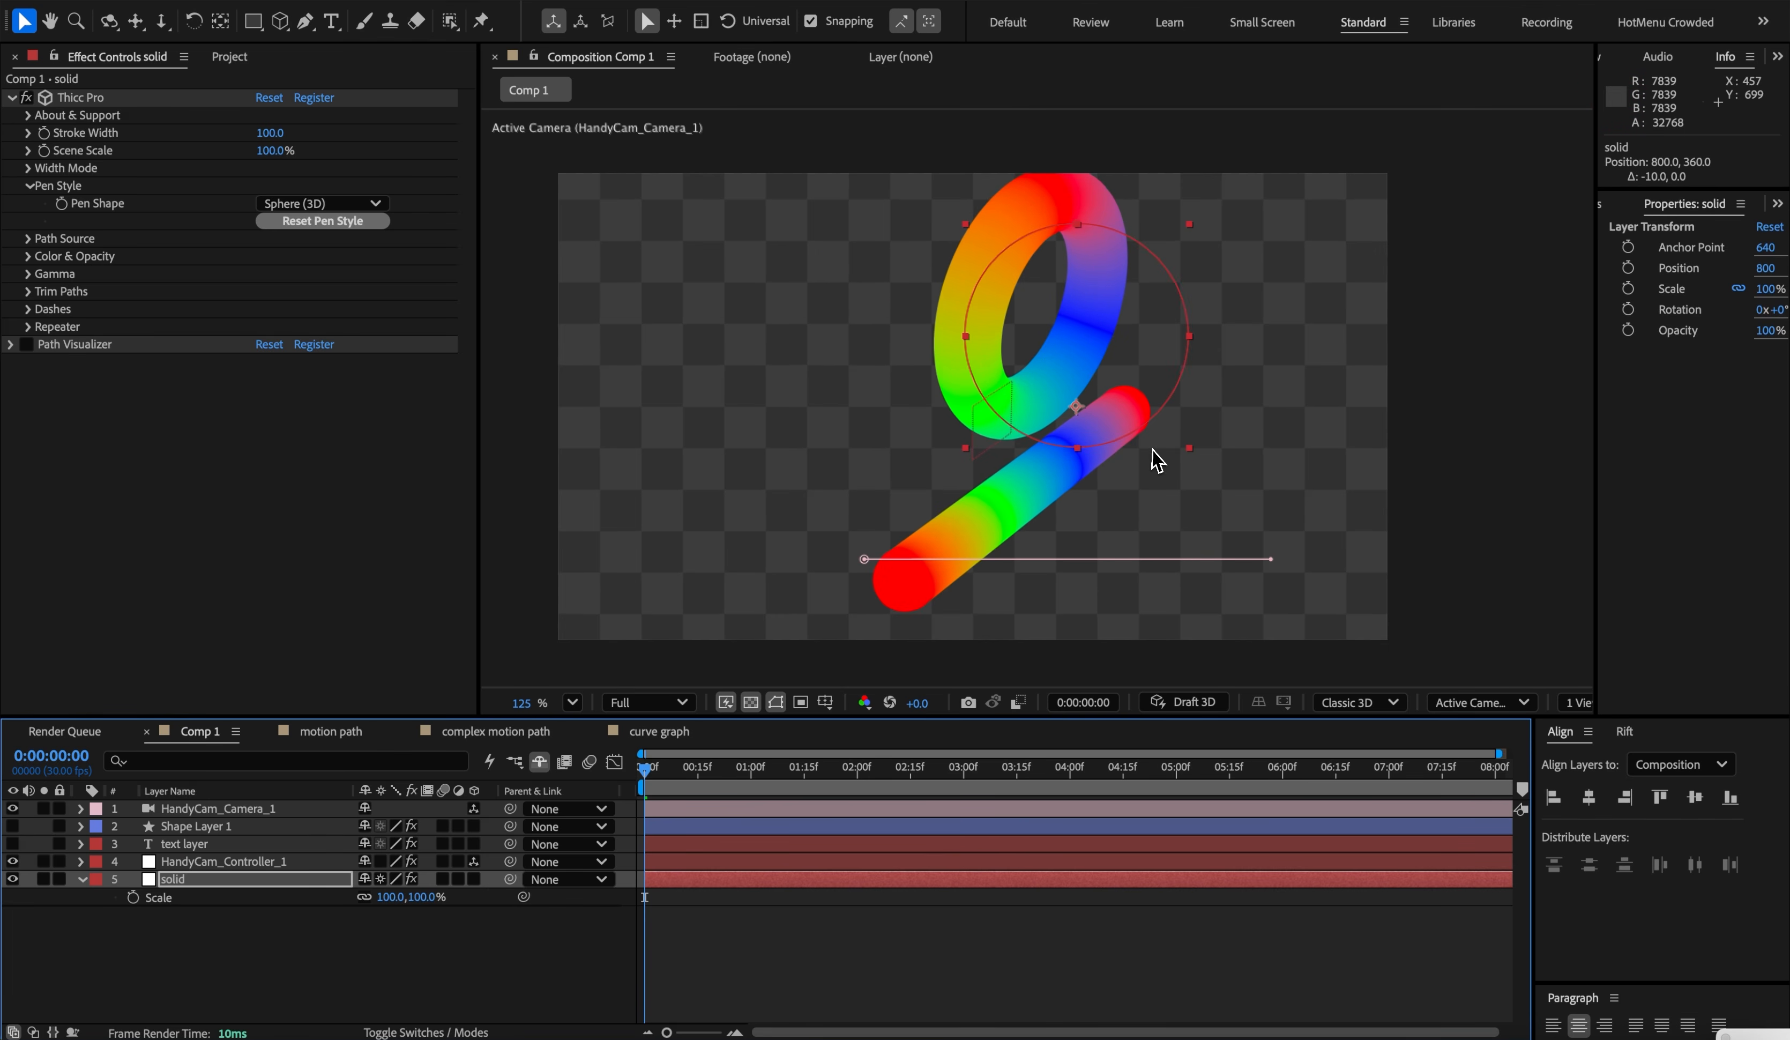
{"action": "key", "text": "shift+Left"}
{"action": "key", "text": "shift+Left"}
{"action": "key", "text": "shift+Left"}
{"action": "key", "text": "shift+Left"}
{"action": "key", "text": "shift+Left"}
{"action": "key", "text": "shift+Left"}
{"action": "key", "text": "shift+Left"}
{"action": "key", "text": "shift+Left"}
{"action": "key", "text": "shift+Left"}
{"action": "key", "text": "shift+Left"}
{"action": "key", "text": "shift+Left"}
{"action": "key", "text": "shift+Left"}
{"action": "key", "text": "shift+Left"}
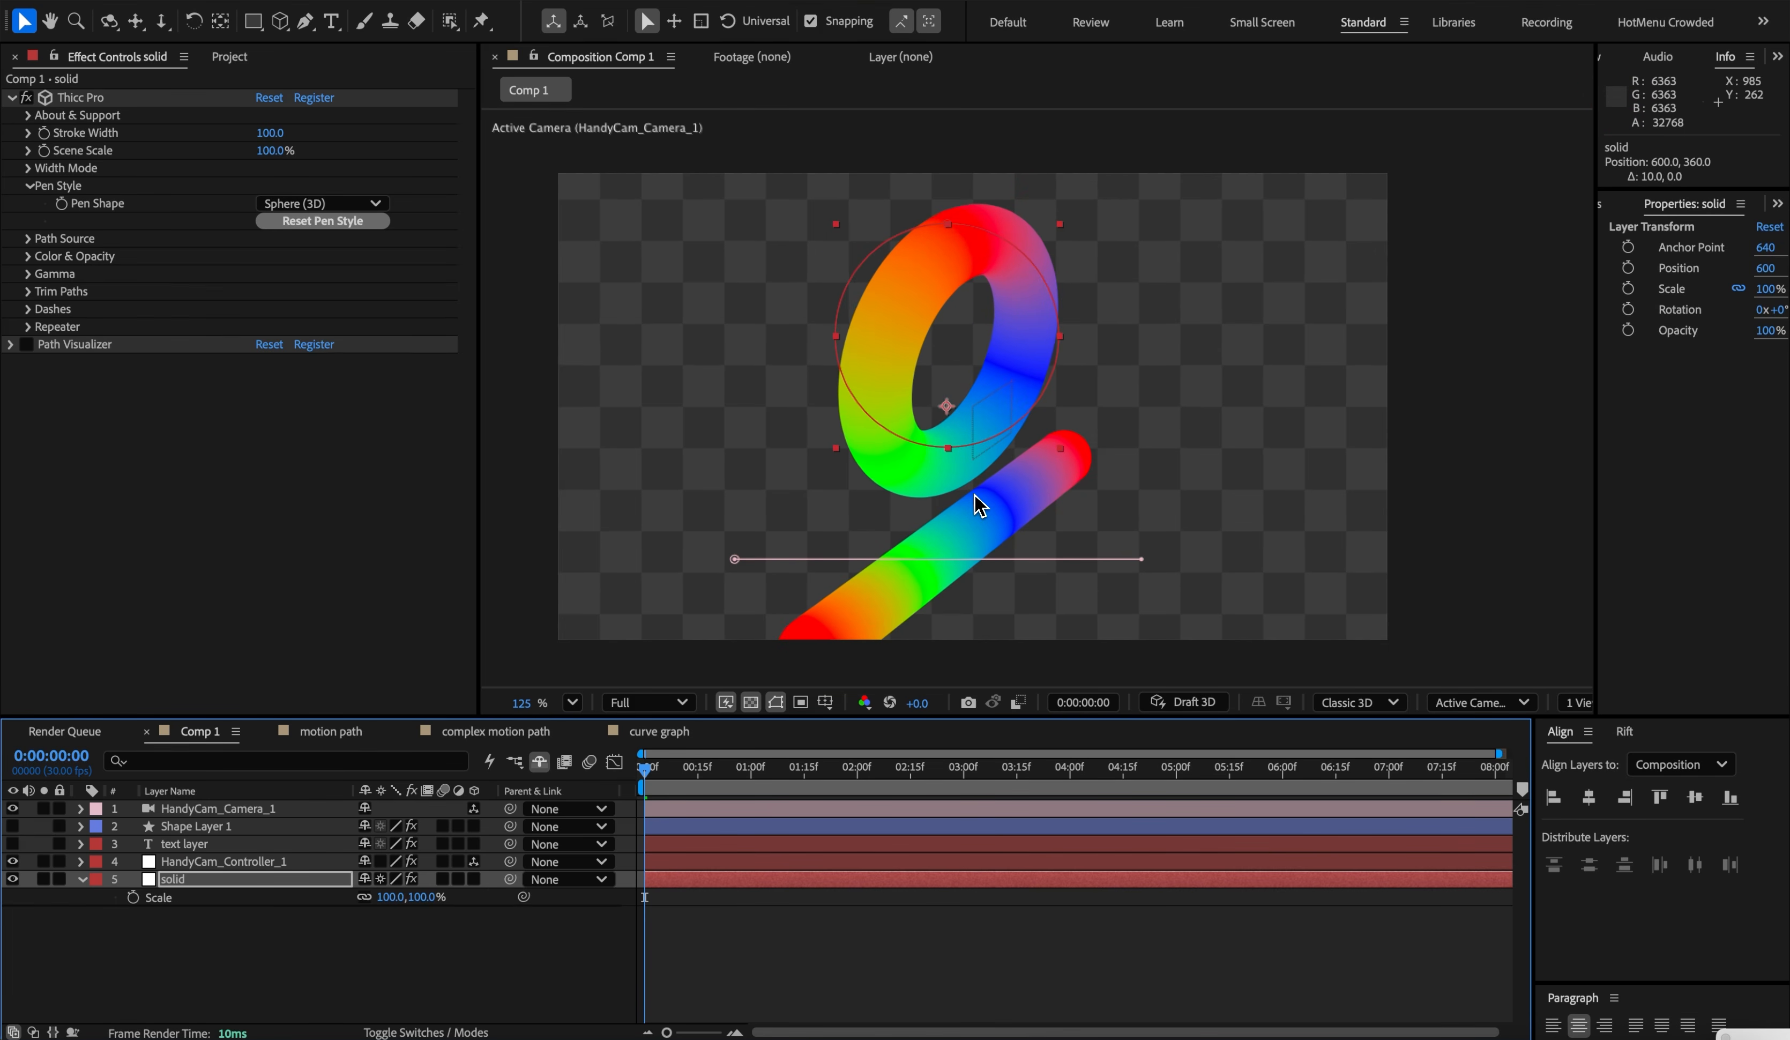
{"action": "key", "text": "shift+Right"}
{"action": "key", "text": "shift+Right"}
{"action": "key", "text": "shift+Right"}
{"action": "key", "text": "shift+Right"}
{"action": "key", "text": "shift+Right"}
{"action": "key", "text": "shift+Right"}
{"action": "key", "text": "shift+Right"}
{"action": "key", "text": "shift+Right"}
{"action": "key", "text": "shift+Right"}
{"action": "key", "text": "shift+Right"}
{"action": "key", "text": "shift+Right"}
{"action": "key", "text": "shift+Right"}
{"action": "key", "text": "shift+Right"}
{"action": "key", "text": "shift+Right"}
{"action": "key", "text": "shift+Right"}
{"action": "key", "text": "shift+Right"}
{"action": "key", "text": "shift+Right"}
{"action": "key", "text": "shift+Right"}
{"action": "key", "text": "shift+Right"}
{"action": "key", "text": "shift+Right"}
{"action": "key", "text": "shift+Left"}
{"action": "key", "text": "shift+Left"}
{"action": "key", "text": "shift+Left"}
{"action": "key", "text": "shift+Left"}
{"action": "key", "text": "shift+Left"}
{"action": "key", "text": "shift+Left"}
{"action": "key", "text": "shift+Left"}
{"action": "key", "text": "shift+Left"}
{"action": "key", "text": "shift+Left"}
{"action": "key", "text": "shift+Left"}
{"action": "key", "text": "shift+Left"}
{"action": "key", "text": "shift+Left"}
{"action": "key", "text": "shift+Left"}
{"action": "key", "text": "shift+Left"}
{"action": "key", "text": "shift+Left"}
{"action": "key", "text": "shift+Left"}
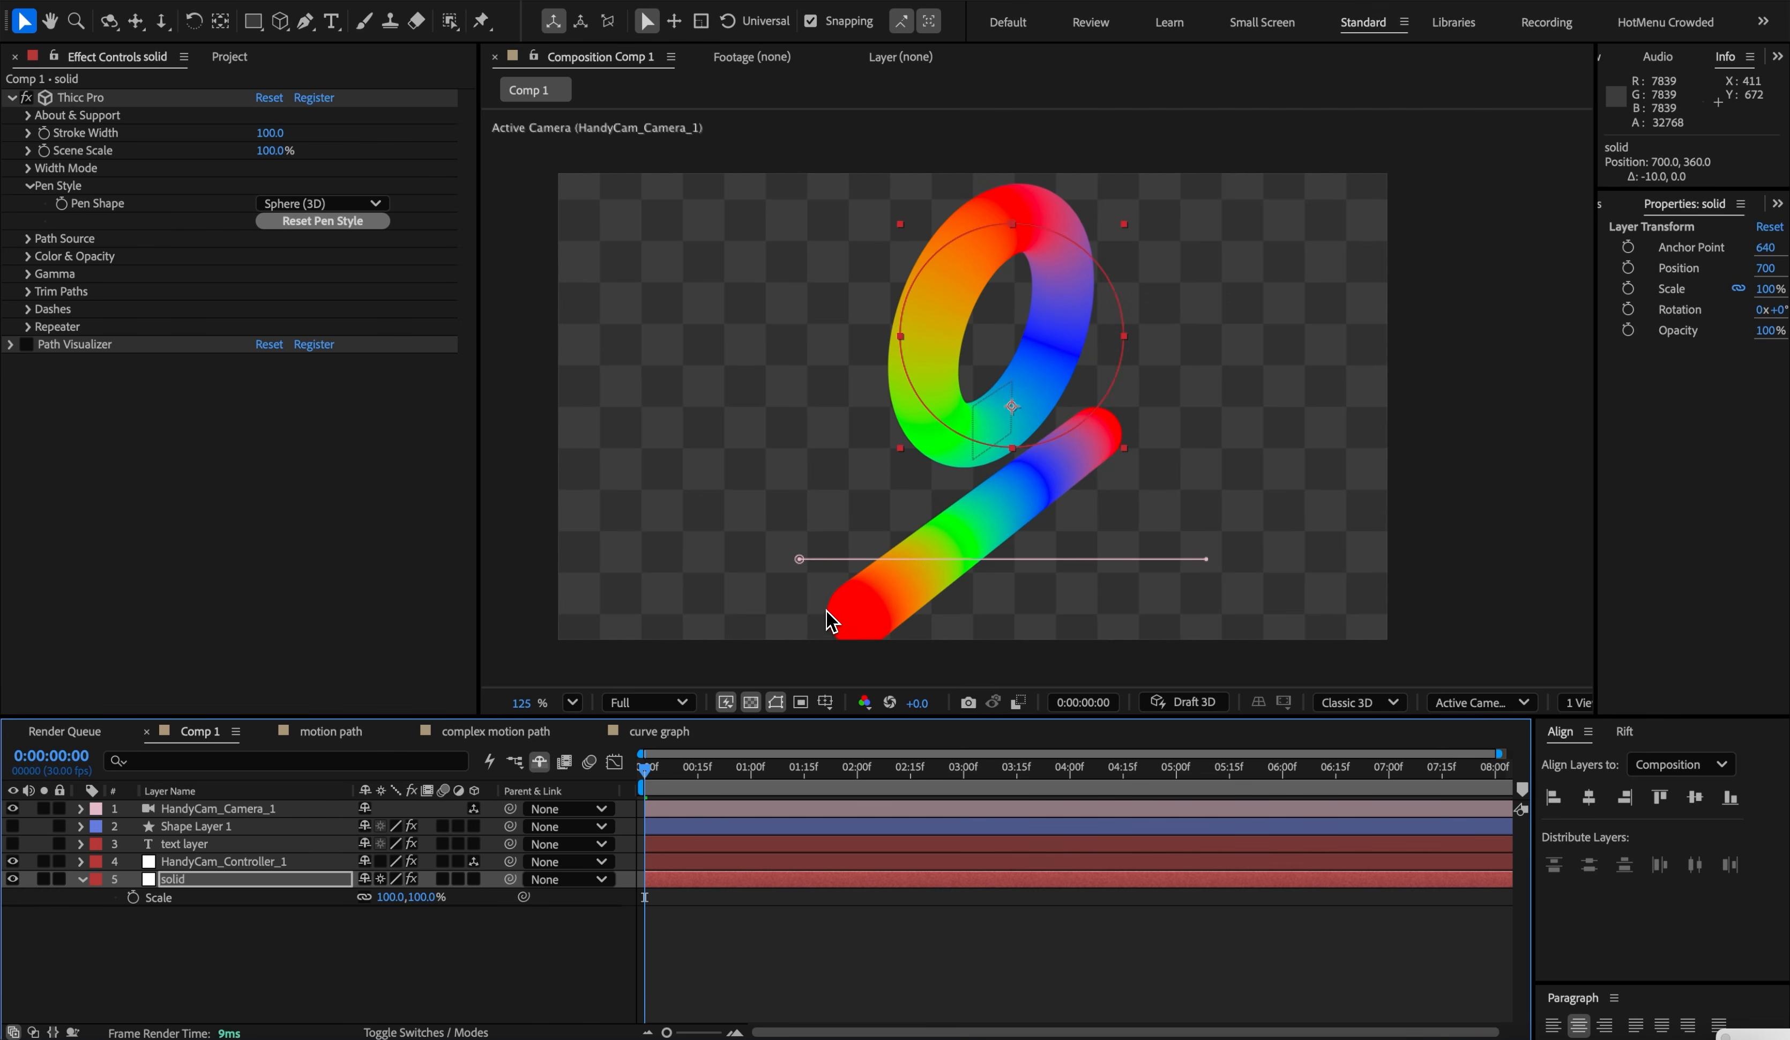
- Turn off continuous rasterization for the solid layer, nudge it horizontally to X position 340 and return it to 640
{"action": "left_click", "coordinate": [381, 878]}
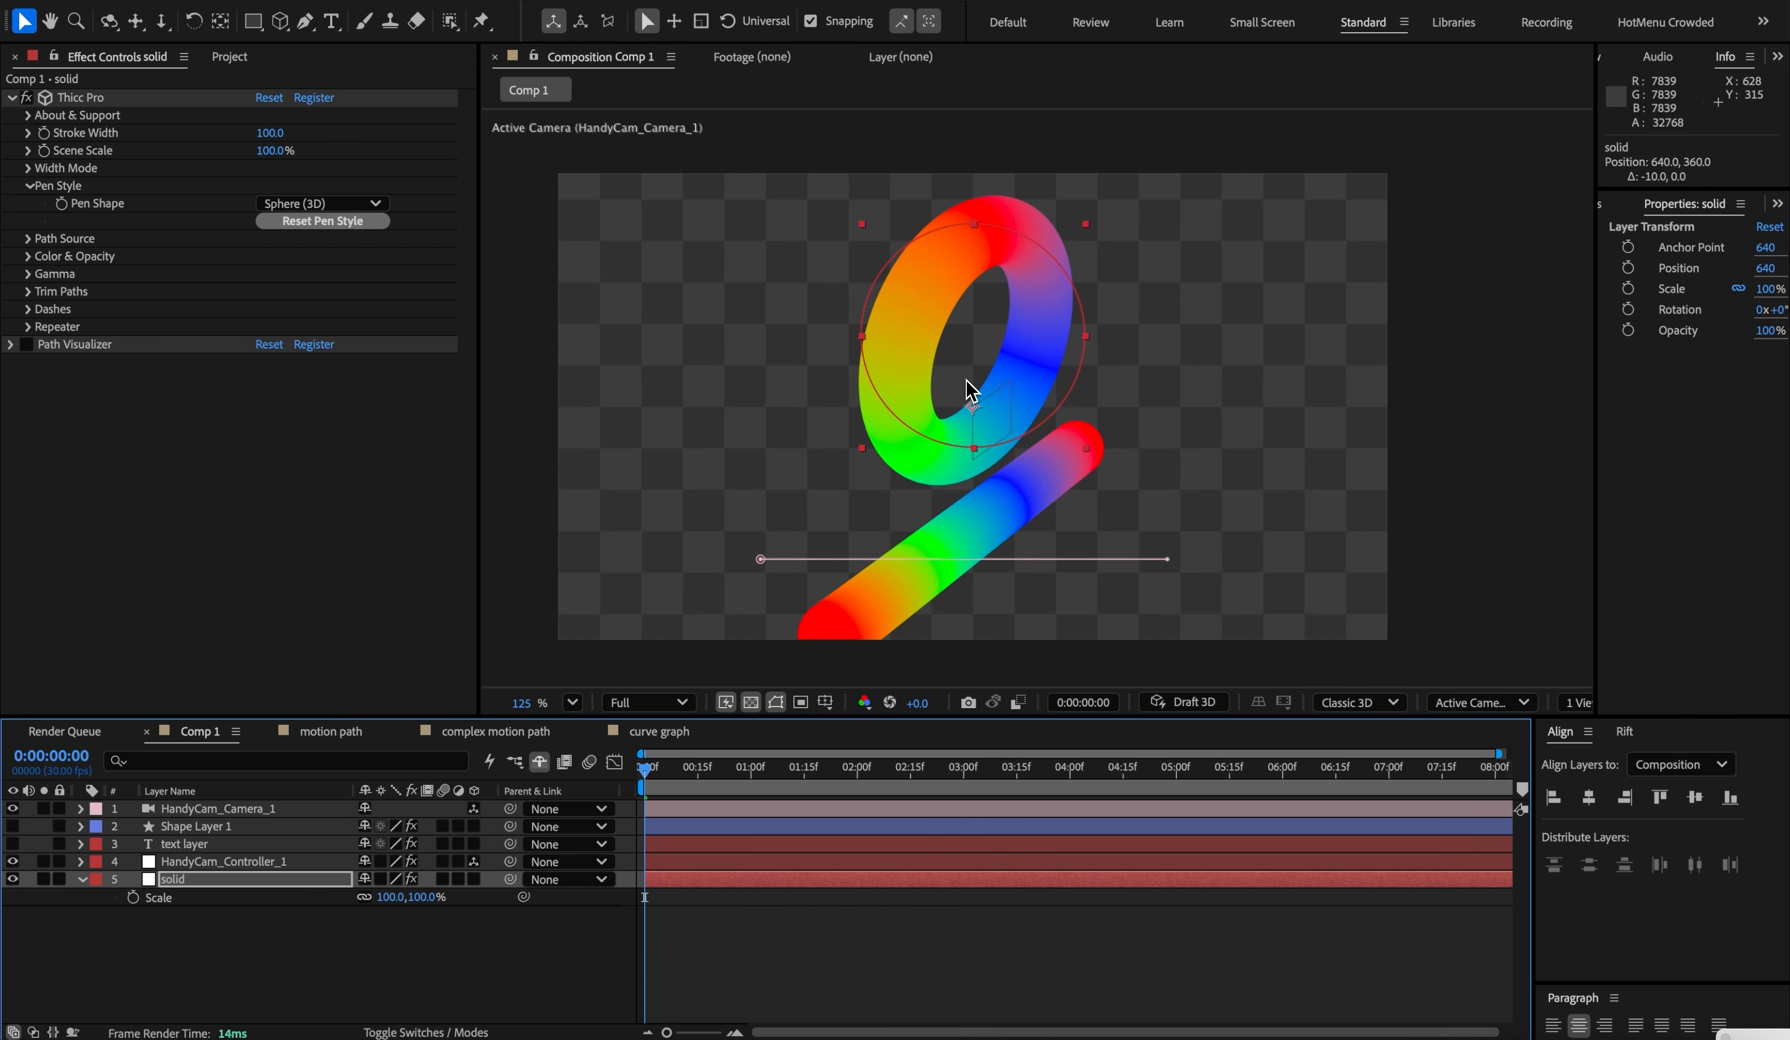
{"action": "key", "text": "shift+Left"}
{"action": "key", "text": "shift+Left"}
{"action": "key", "text": "shift+Left"}
{"action": "key", "text": "shift+Left"}
{"action": "key", "text": "shift+Left"}
{"action": "key", "text": "shift+Left"}
{"action": "key", "text": "shift+Left"}
{"action": "key", "text": "shift+Left"}
{"action": "key", "text": "shift+Left"}
{"action": "key", "text": "shift+Left"}
{"action": "key", "text": "shift+Left"}
{"action": "key", "text": "shift+Left"}
{"action": "key", "text": "shift+Left"}
{"action": "key", "text": "shift+Left"}
{"action": "key", "text": "shift+Left"}
{"action": "key", "text": "shift+Left"}
{"action": "key", "text": "shift+Left"}
{"action": "key", "text": "shift+Left"}
{"action": "key", "text": "shift+Left"}
{"action": "key", "text": "shift+Left"}
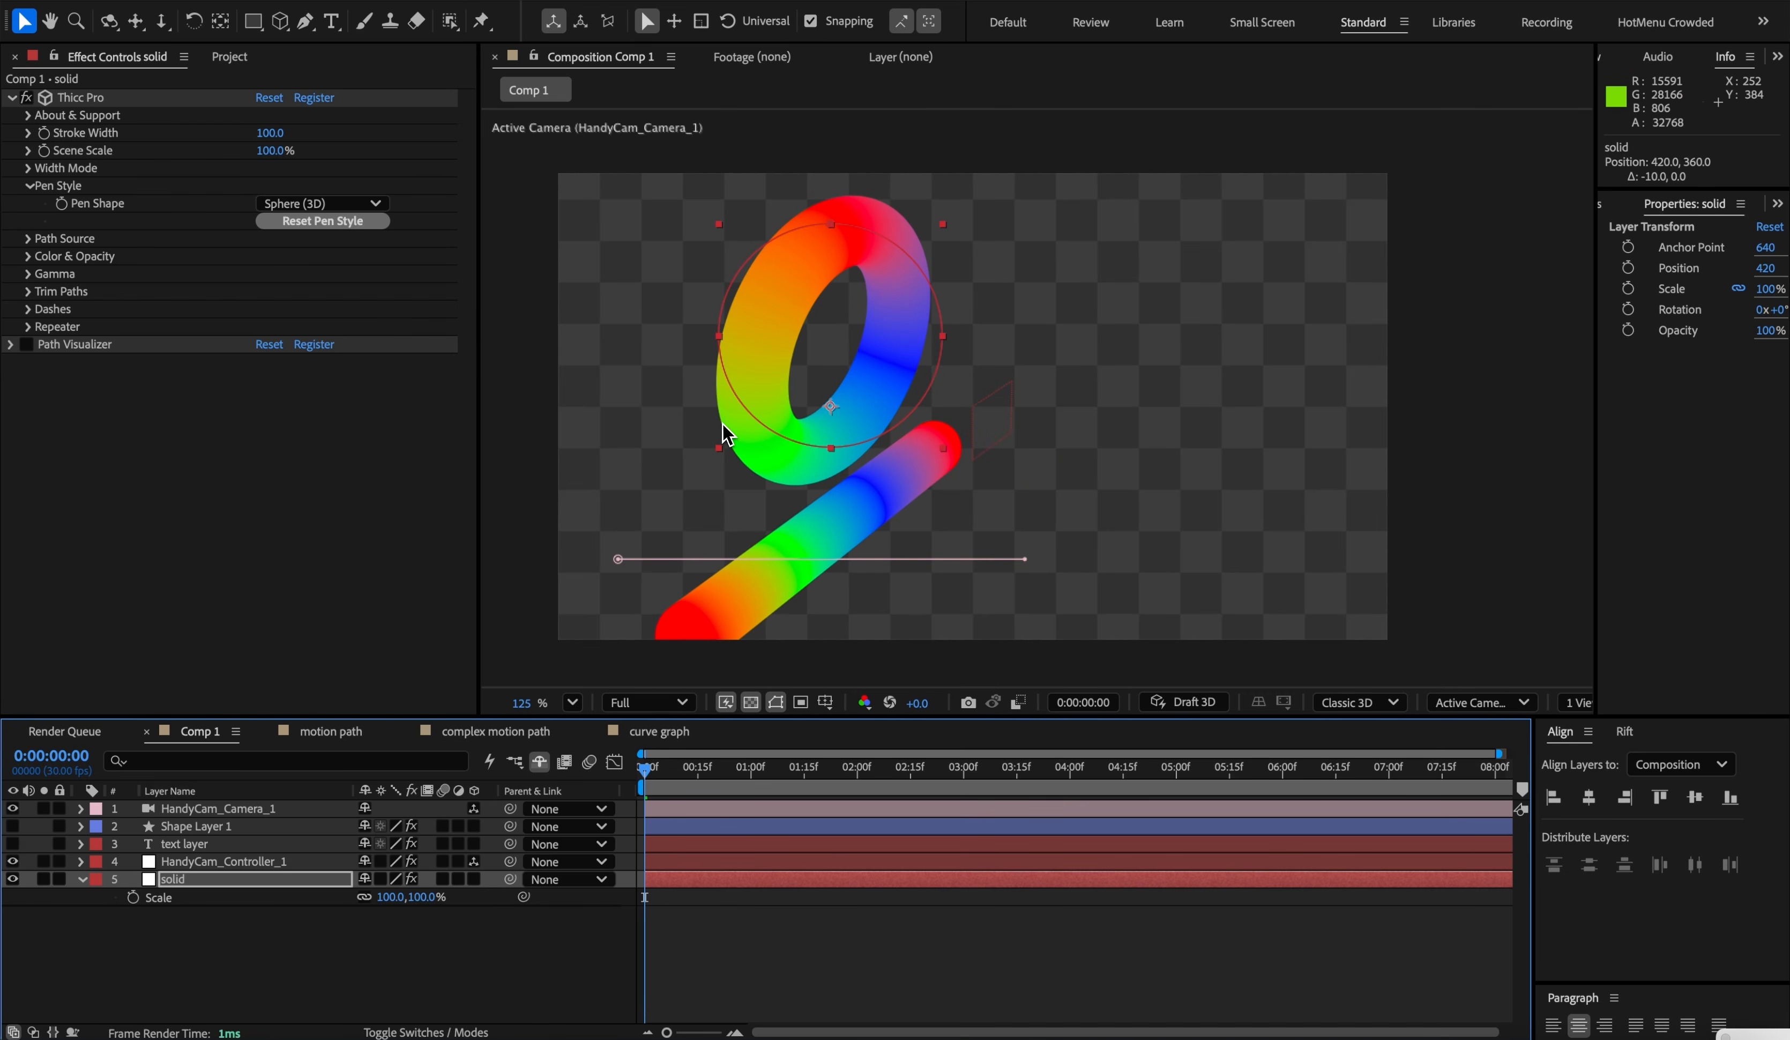
{"action": "key", "text": "shift+Left"}
{"action": "key", "text": "shift+Left"}
{"action": "key", "text": "shift+Left"}
{"action": "key", "text": "shift+Left"}
{"action": "key", "text": "shift+Left"}
{"action": "key", "text": "shift+Left"}
{"action": "key", "text": "shift+Left"}
{"action": "key", "text": "shift+Left"}
{"action": "key", "text": "shift+Left"}
{"action": "key", "text": "shift+Left"}
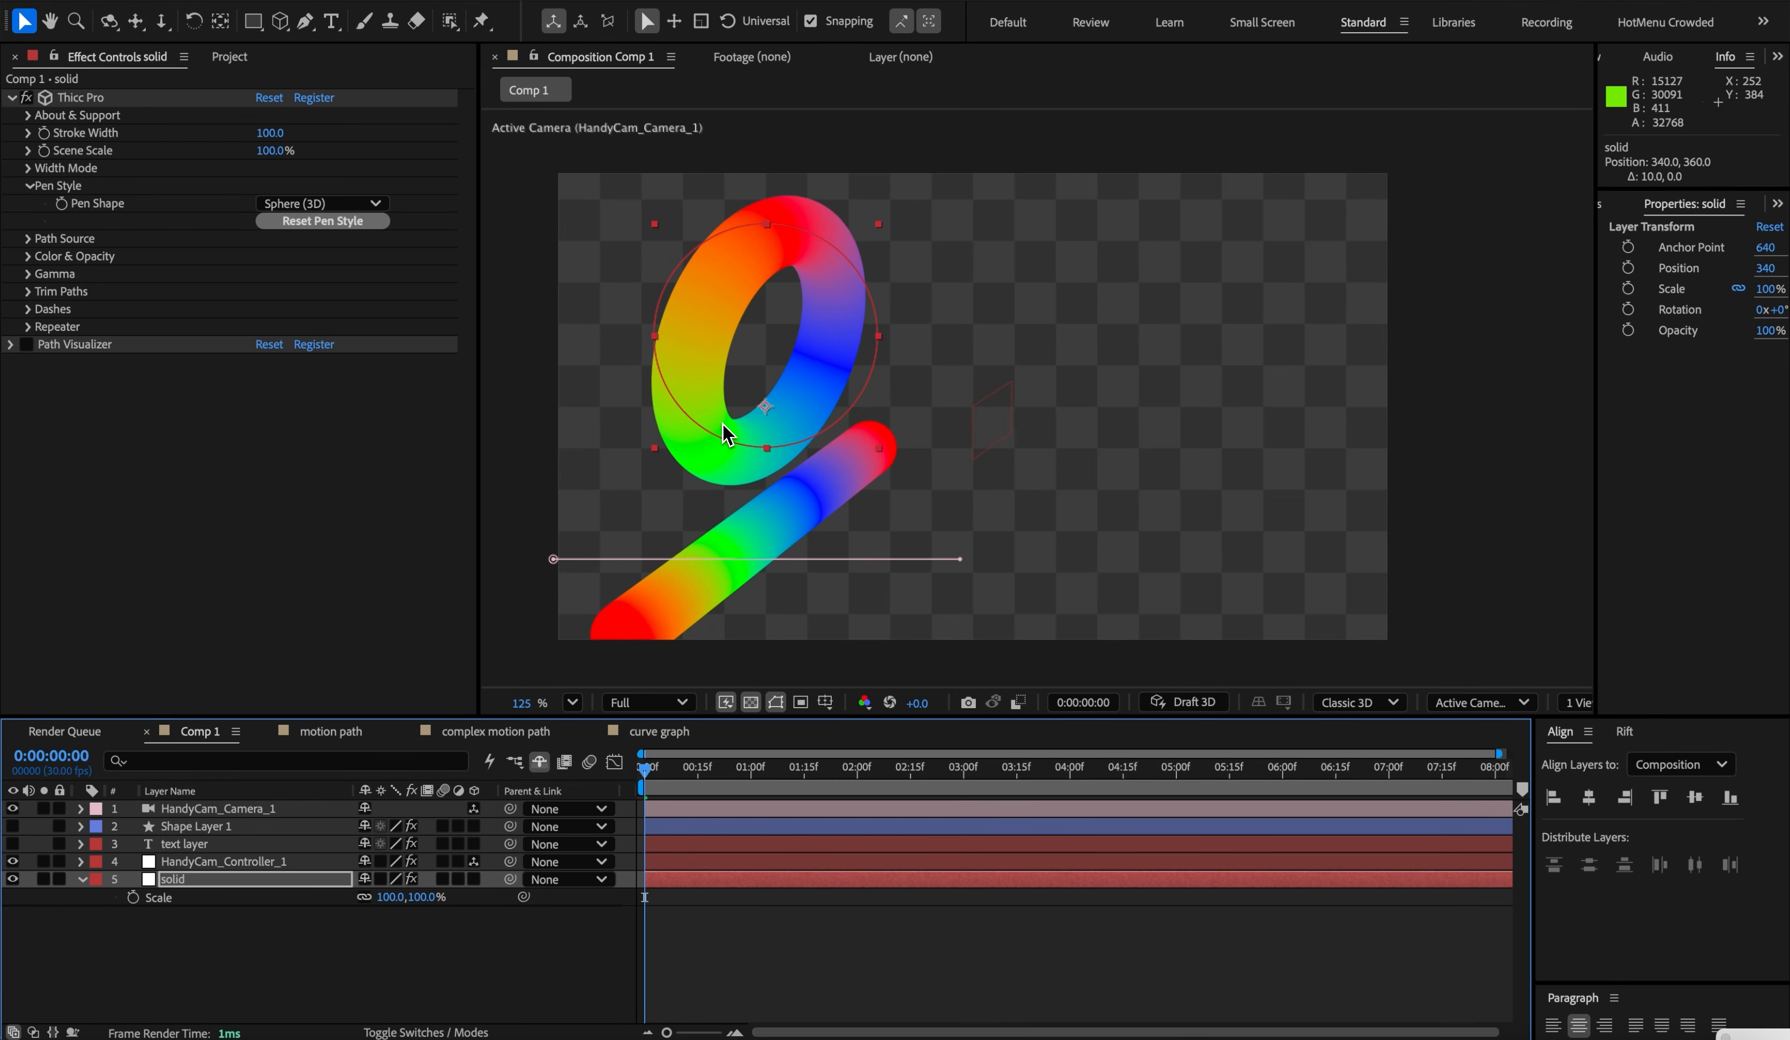
{"action": "key", "text": "shift+Right"}
{"action": "key", "text": "shift+Right"}
{"action": "key", "text": "shift+Right"}
{"action": "key", "text": "shift+Right"}
{"action": "key", "text": "shift+Right"}
{"action": "key", "text": "shift+Right"}
{"action": "key", "text": "shift+Right"}
{"action": "key", "text": "shift+Right"}
{"action": "key", "text": "shift+Right"}
{"action": "key", "text": "shift+Right"}
{"action": "key", "text": "shift+Right"}
{"action": "key", "text": "shift+Right"}
{"action": "key", "text": "shift+Right"}
{"action": "key", "text": "shift+Right"}
{"action": "key", "text": "shift+Right"}
{"action": "key", "text": "shift+Right"}
{"action": "key", "text": "shift+Right"}
{"action": "key", "text": "shift+Right"}
{"action": "key", "text": "shift+Right"}
{"action": "key", "text": "shift+Right"}
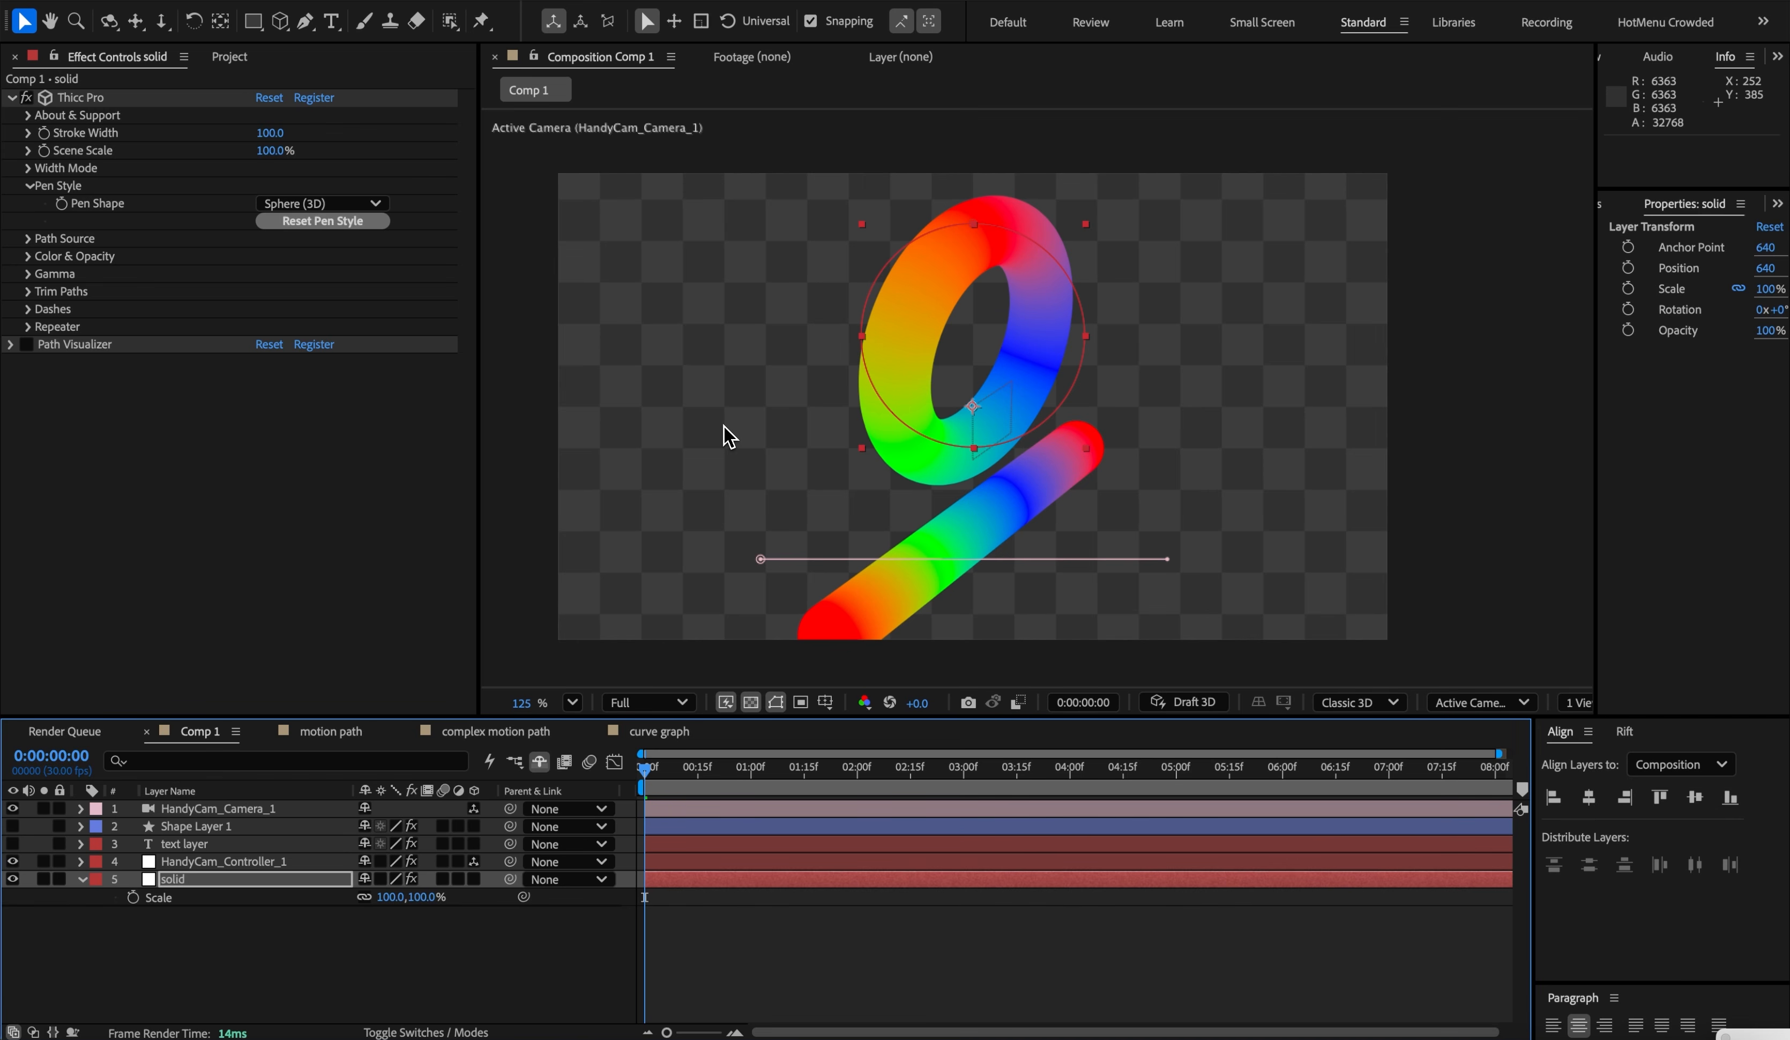
- Show the solid's Thicc Pro path source settings and create a parent null for its paths
{"action": "left_click", "coordinate": [325, 879]}
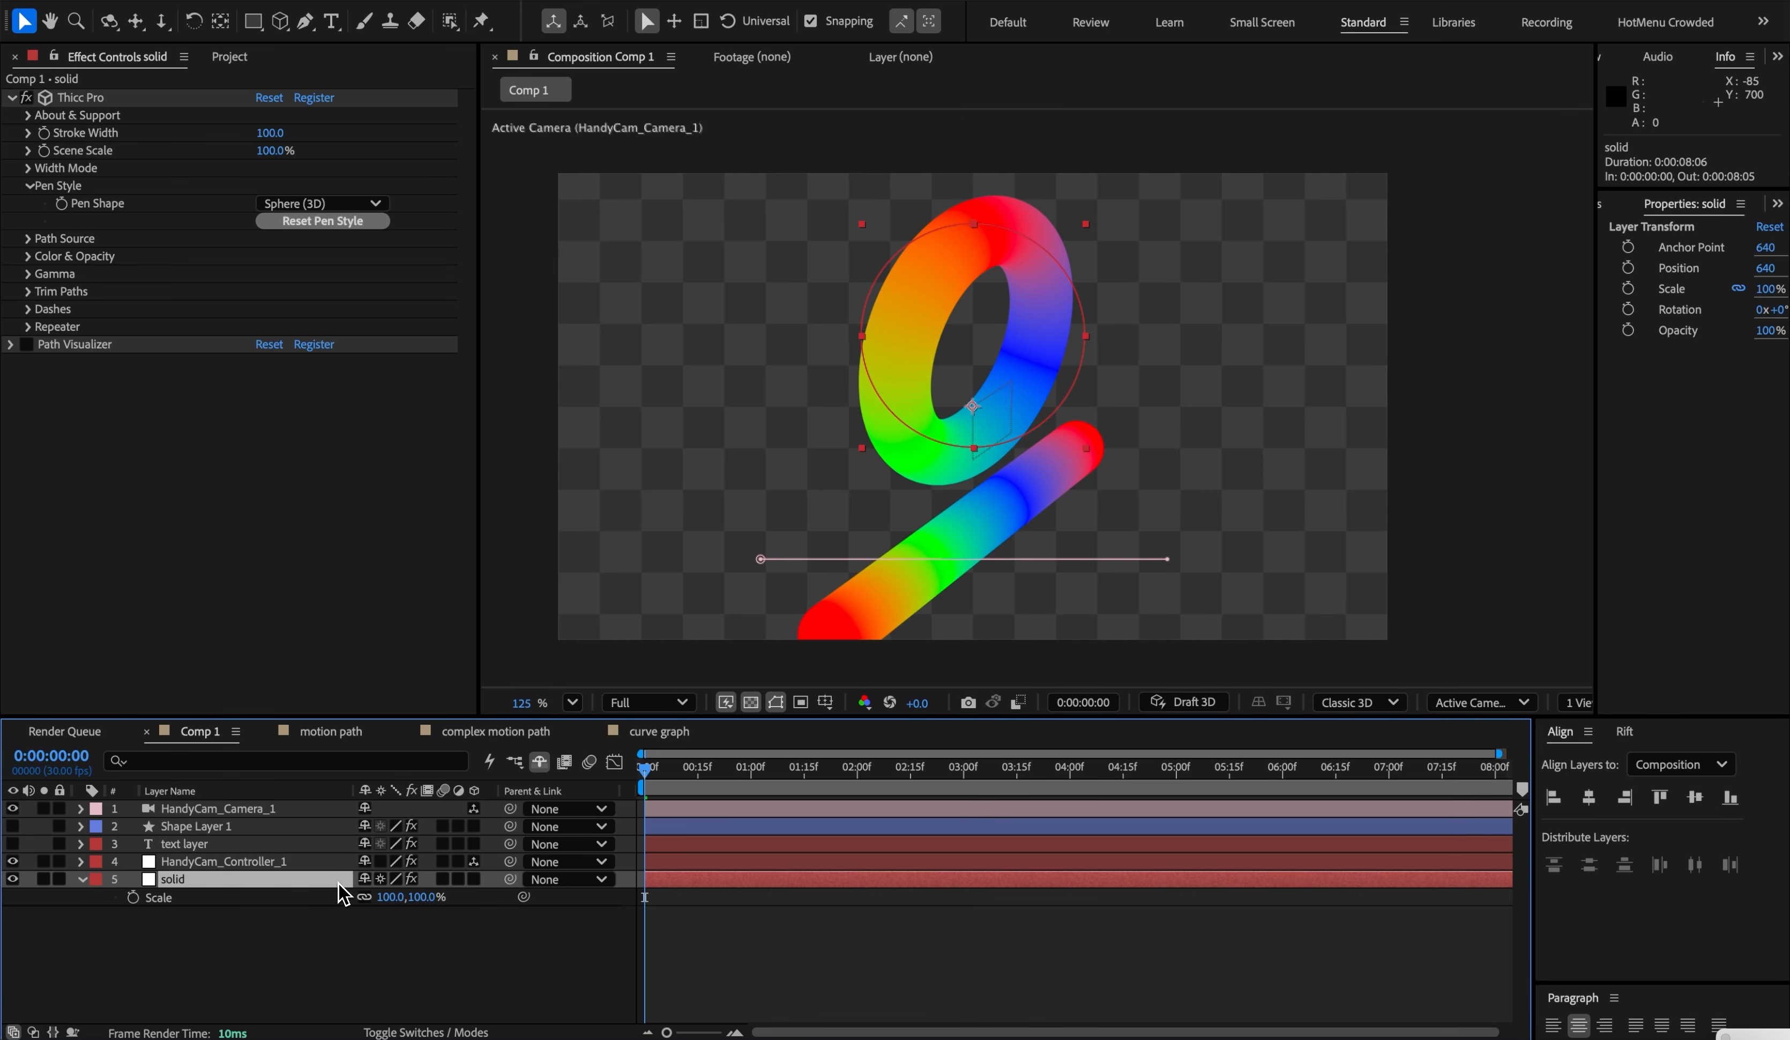
{"action": "left_click", "coordinate": [29, 239]}
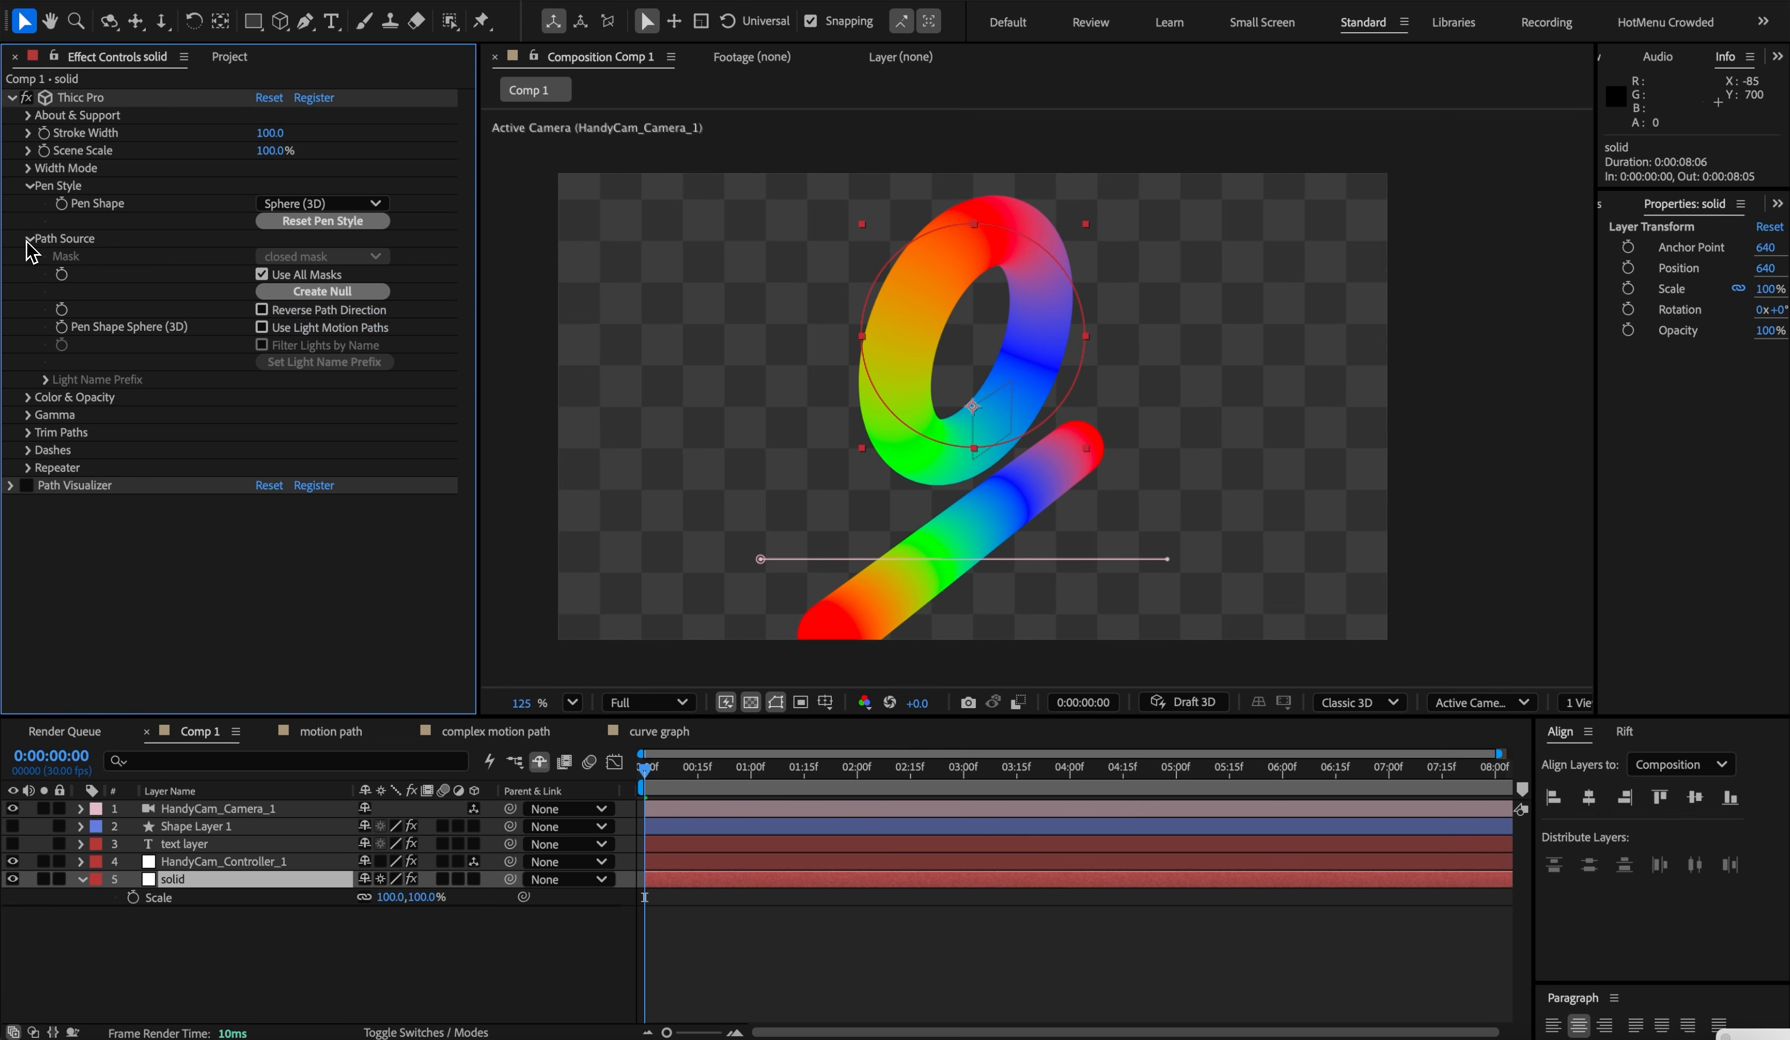
{"action": "left_click", "coordinate": [278, 290]}
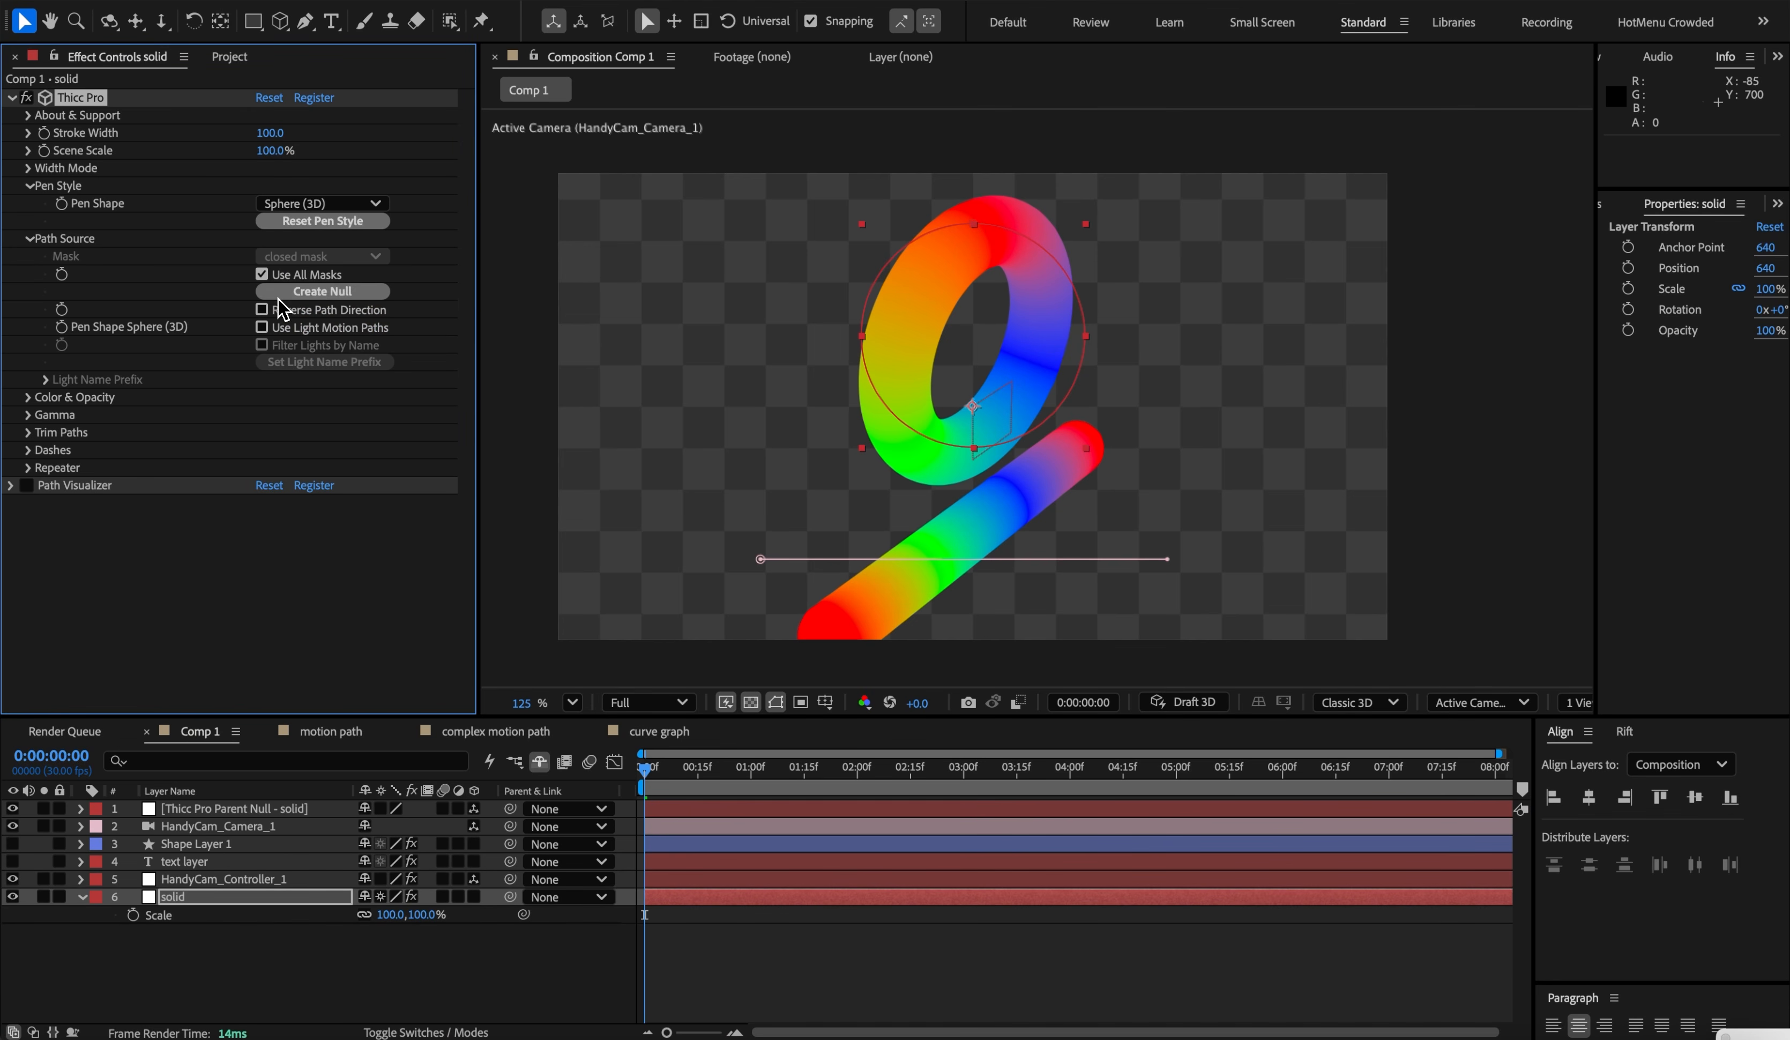
- Try adjusting the Thicc Pro parent null's position and rotation, and undo back to before the null was created
{"action": "left_click", "coordinate": [261, 808]}
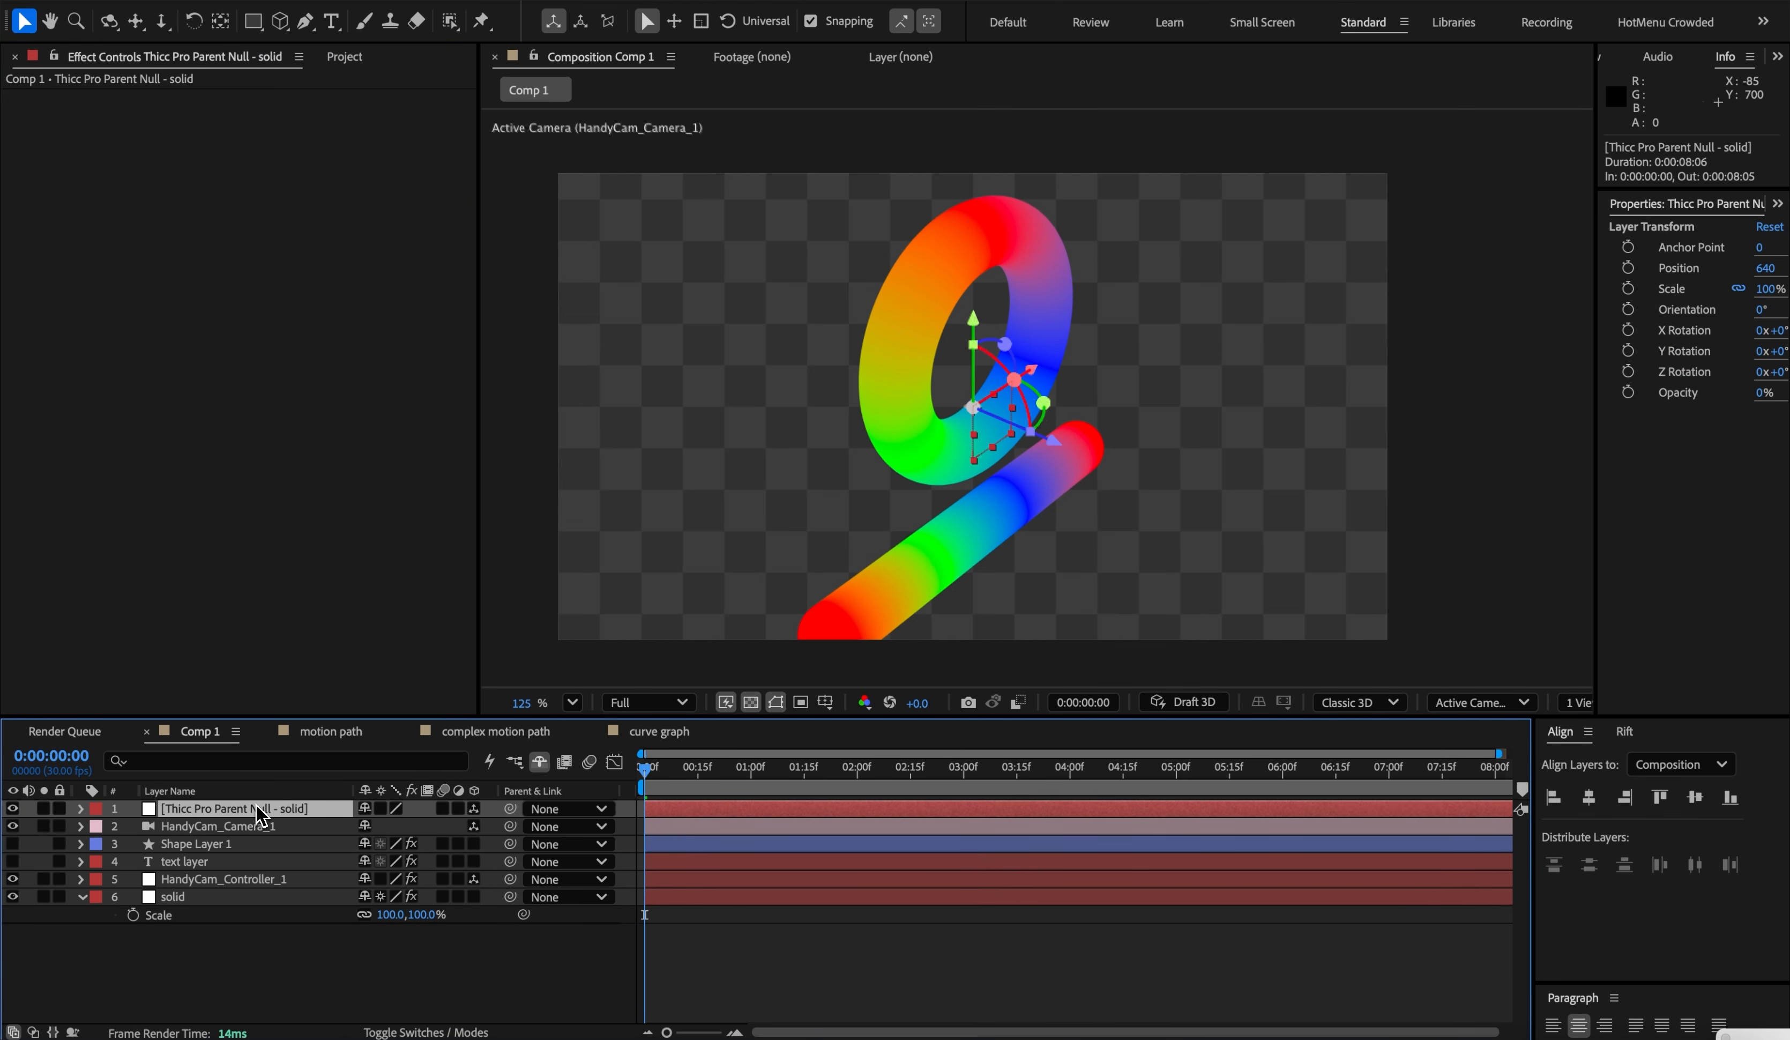
{"action": "key", "text": "p"}
{"action": "mouse_move", "coordinate": [431, 829]}
{"action": "left_mouse_down"}
{"action": "mouse_move", "coordinate": [286, 828]}
{"action": "mouse_move", "coordinate": [464, 828]}
{"action": "left_mouse_up"}
{"action": "key", "text": "super+z"}
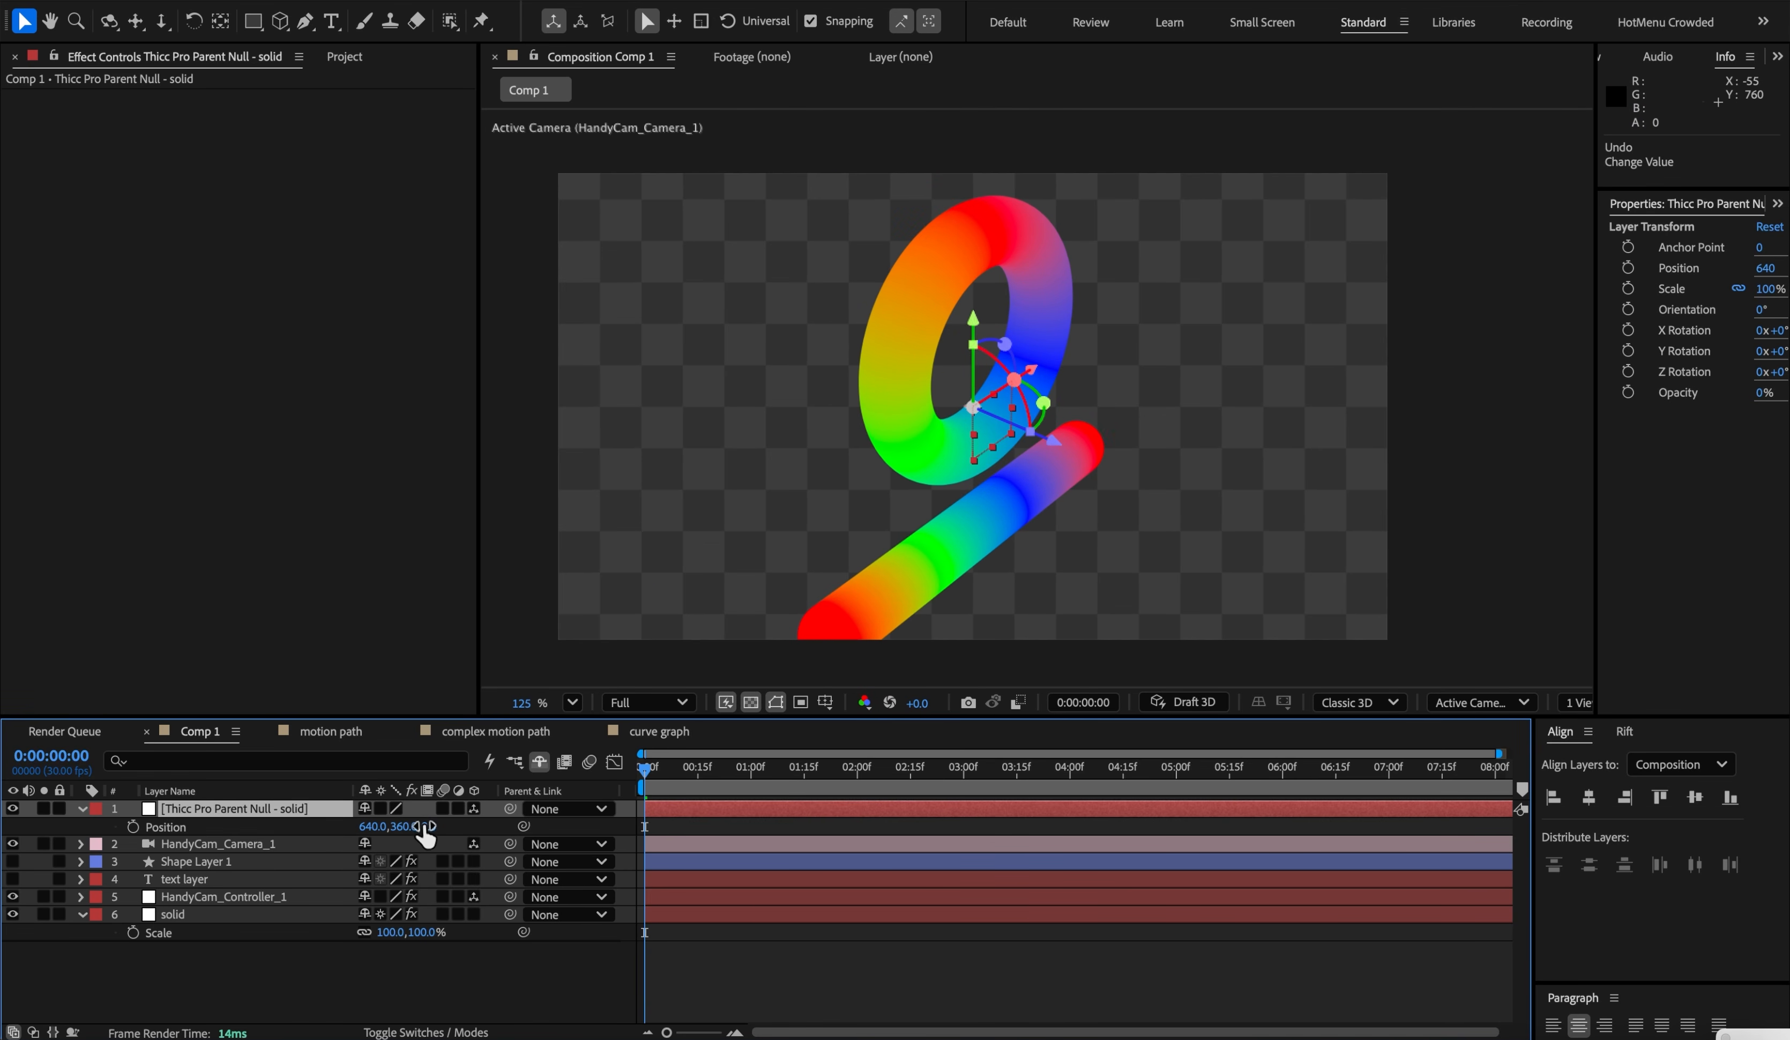
{"action": "left_click_drag", "start_coordinate": [426, 833], "coordinate": [274, 867]}
{"action": "key", "text": "r"}
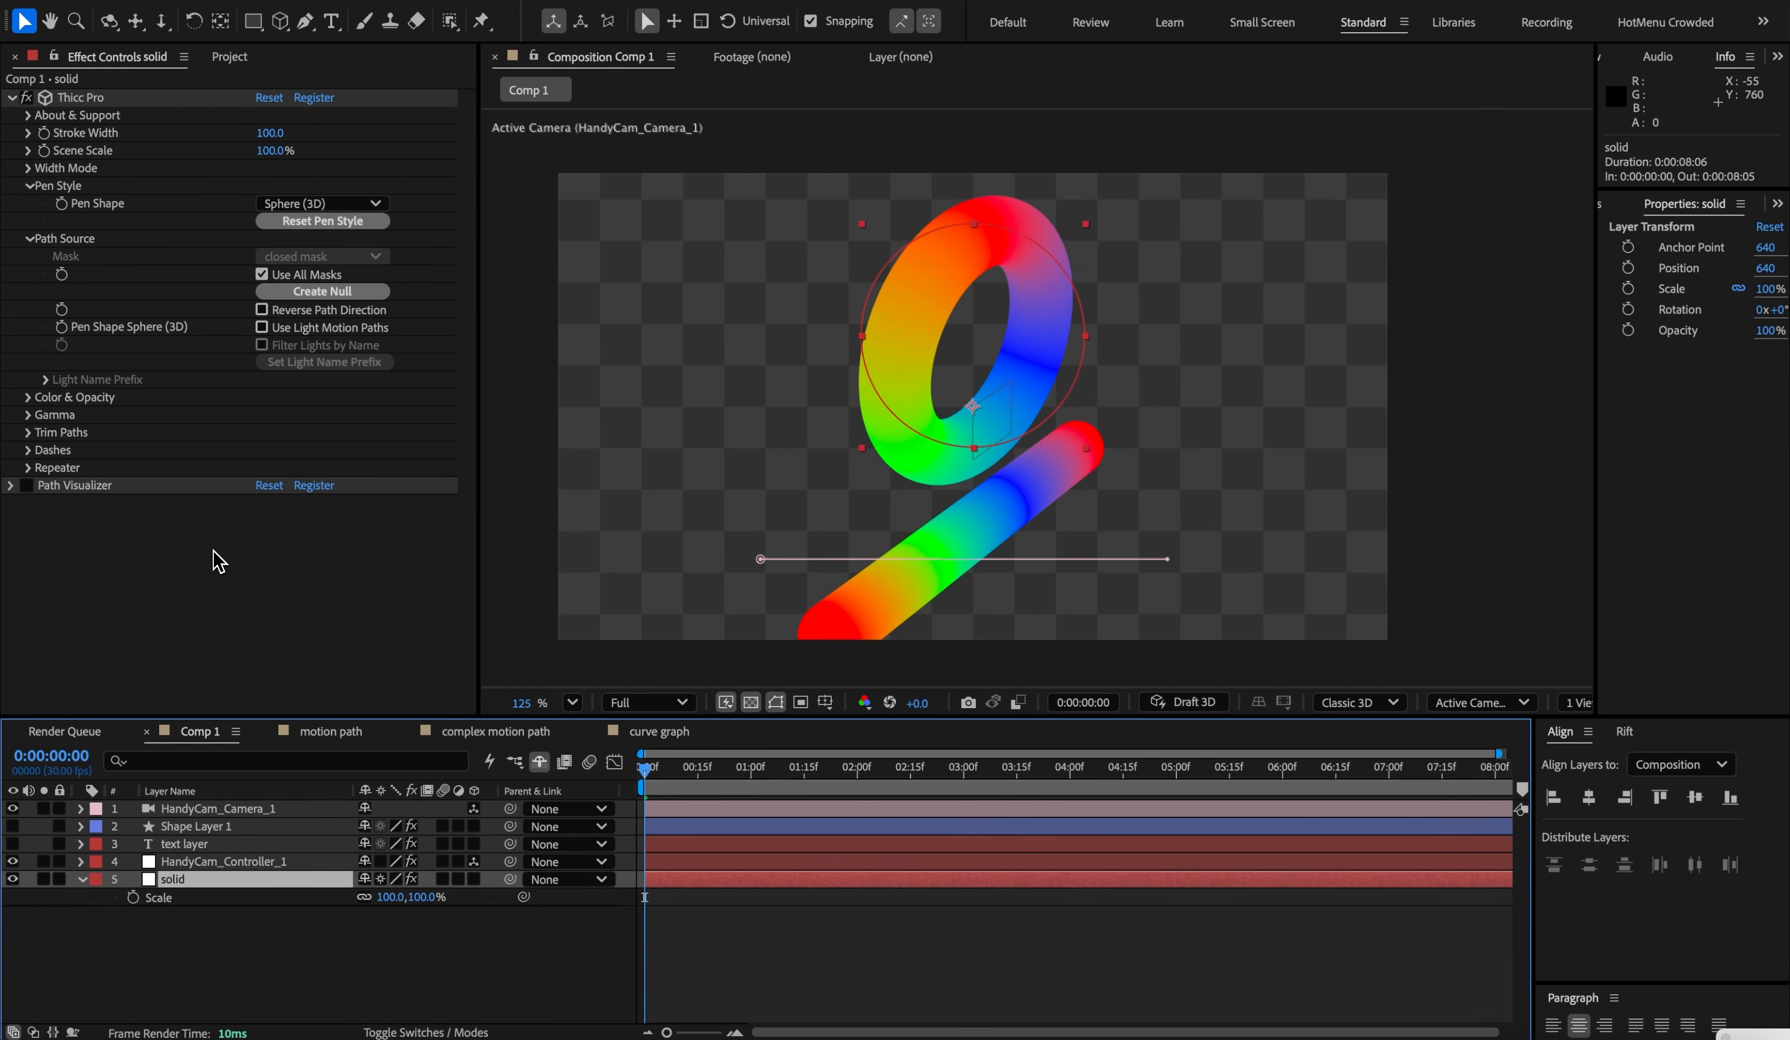
- Enable Thicc Pro's Repeater on the solid layer and set Total Copies to 1
{"action": "left_click", "coordinate": [29, 468]}
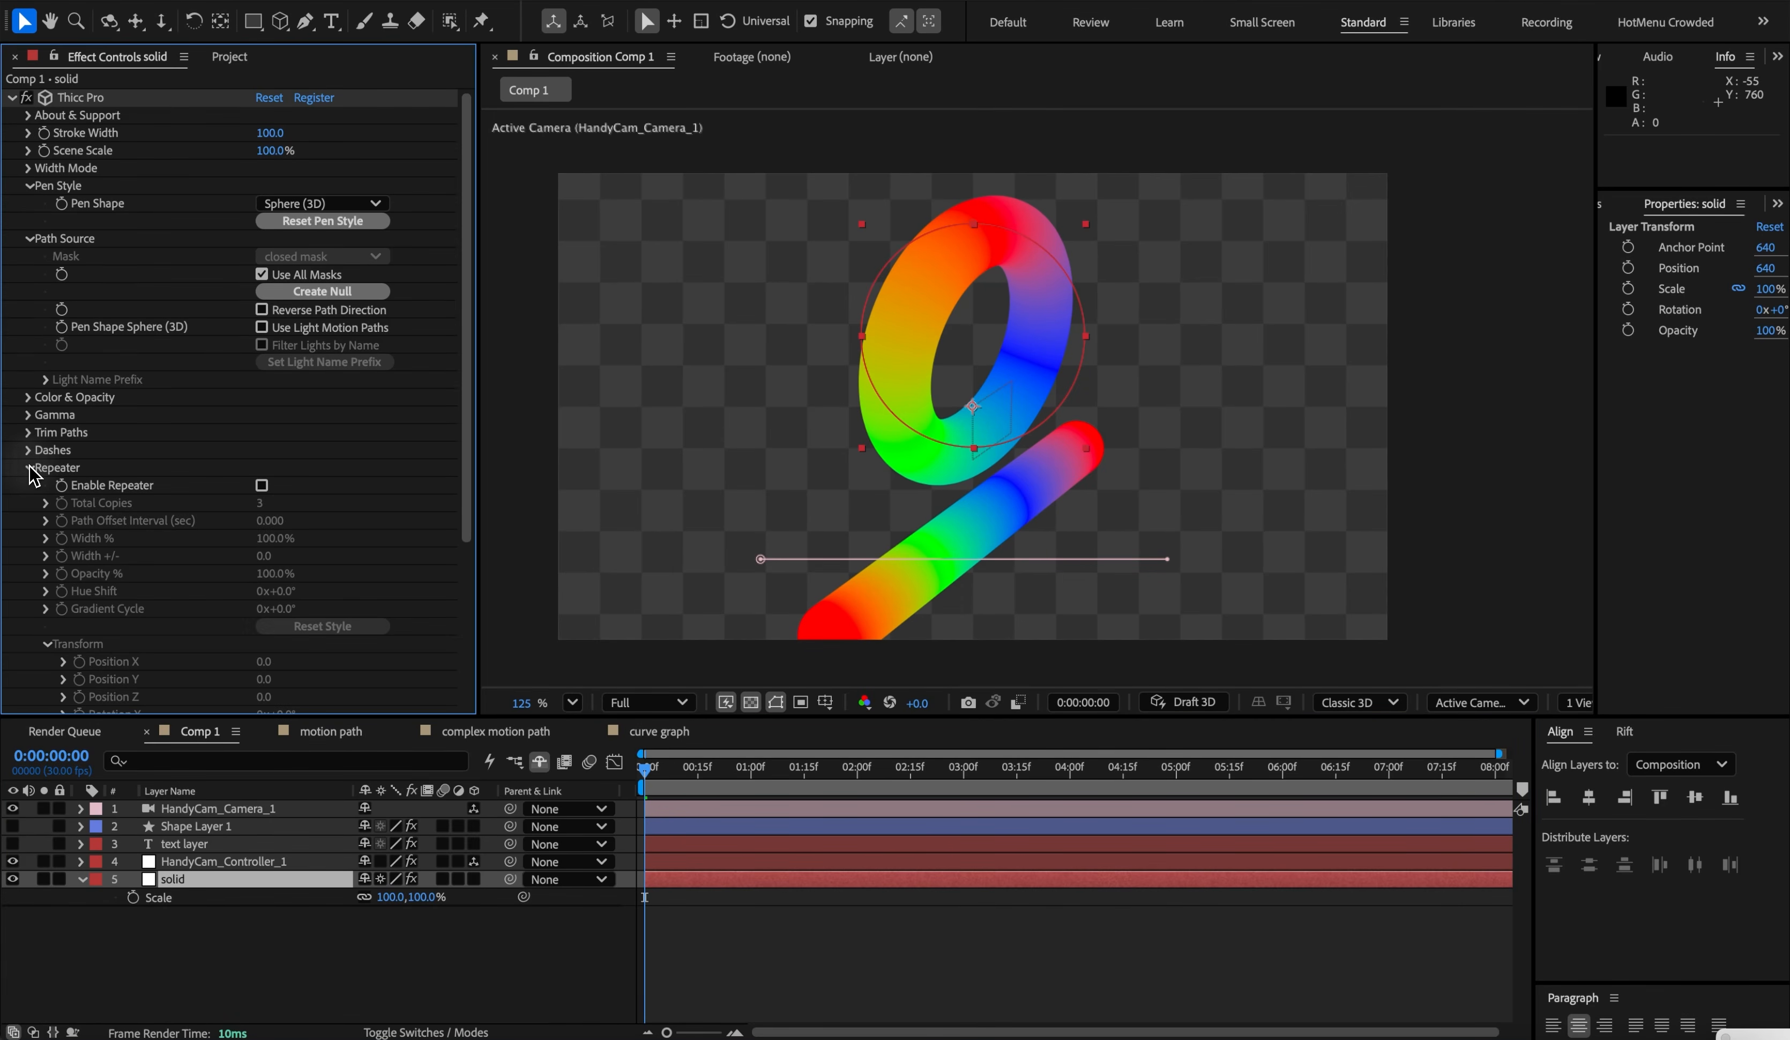
{"action": "left_click", "coordinate": [261, 485]}
{"action": "left_click", "coordinate": [261, 503]}
{"action": "type", "text": "1"}
{"action": "key", "text": "Return"}
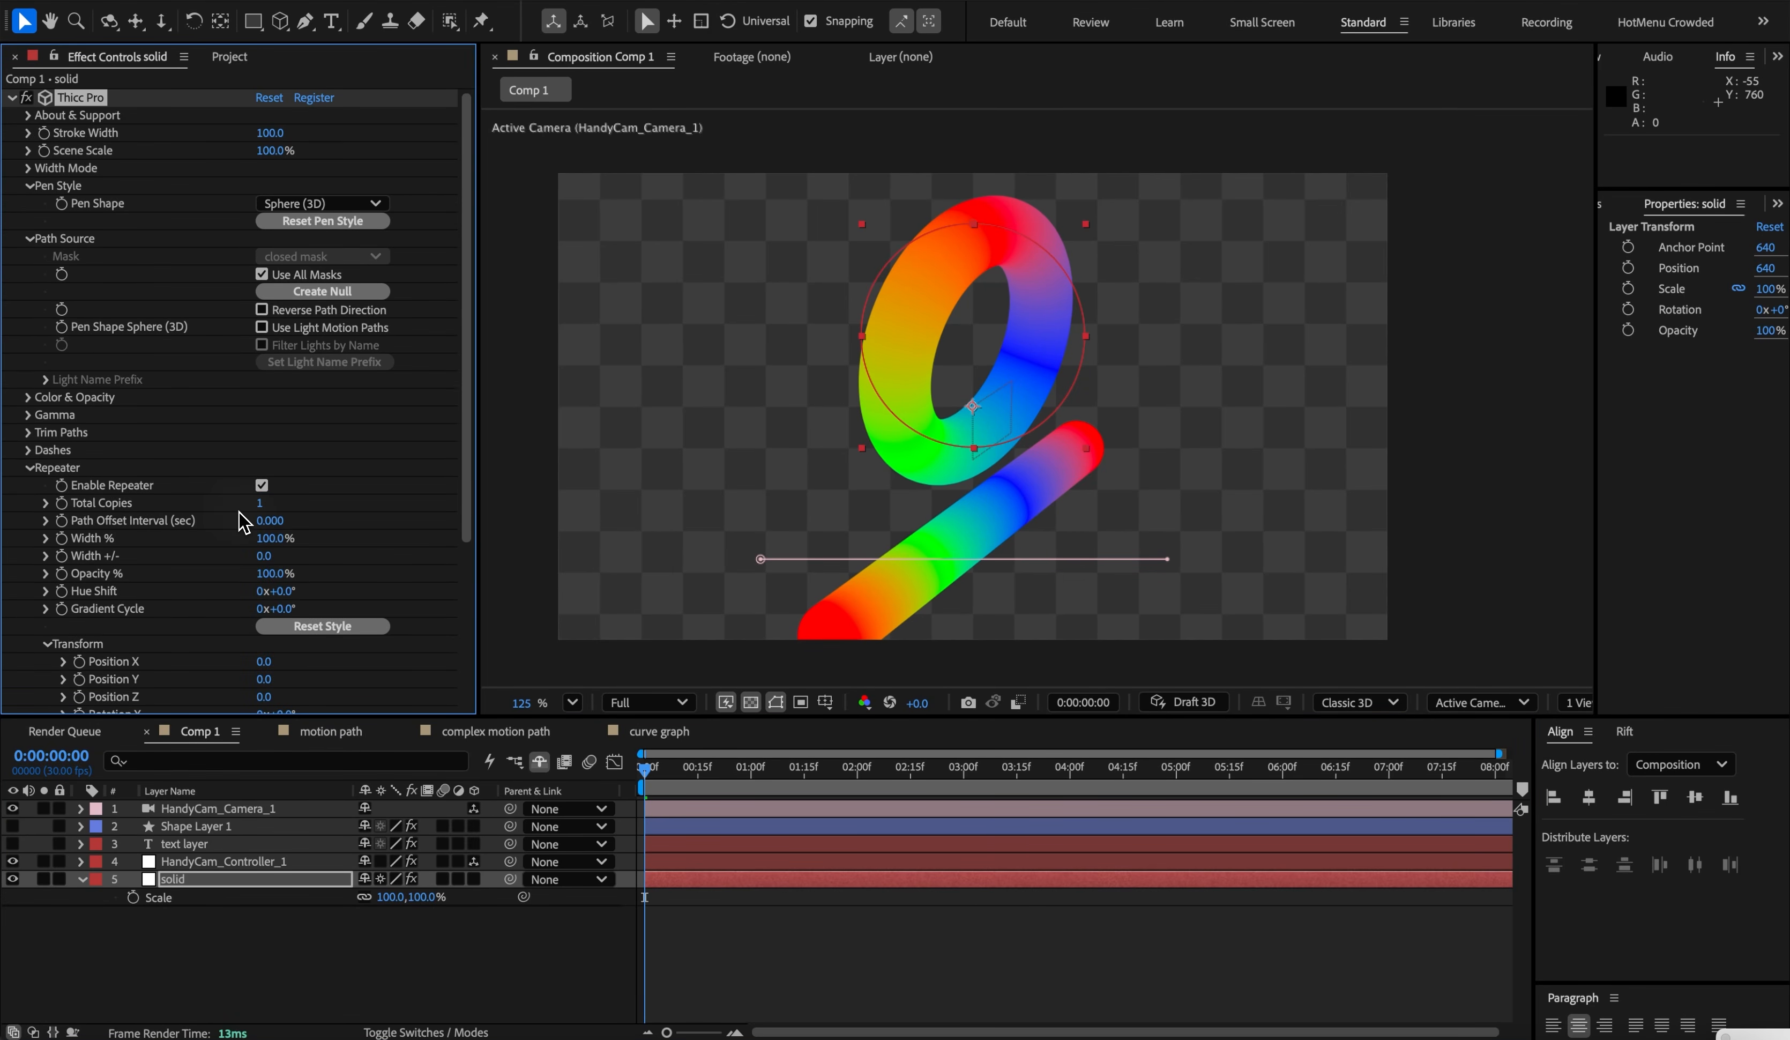
- Rotate the solid's stroke with the Repeater transform to X -5°, Y 31° and Z 48°
{"action": "scroll", "coordinate": [236, 572], "scroll_direction": "down", "scroll_amount": 5}
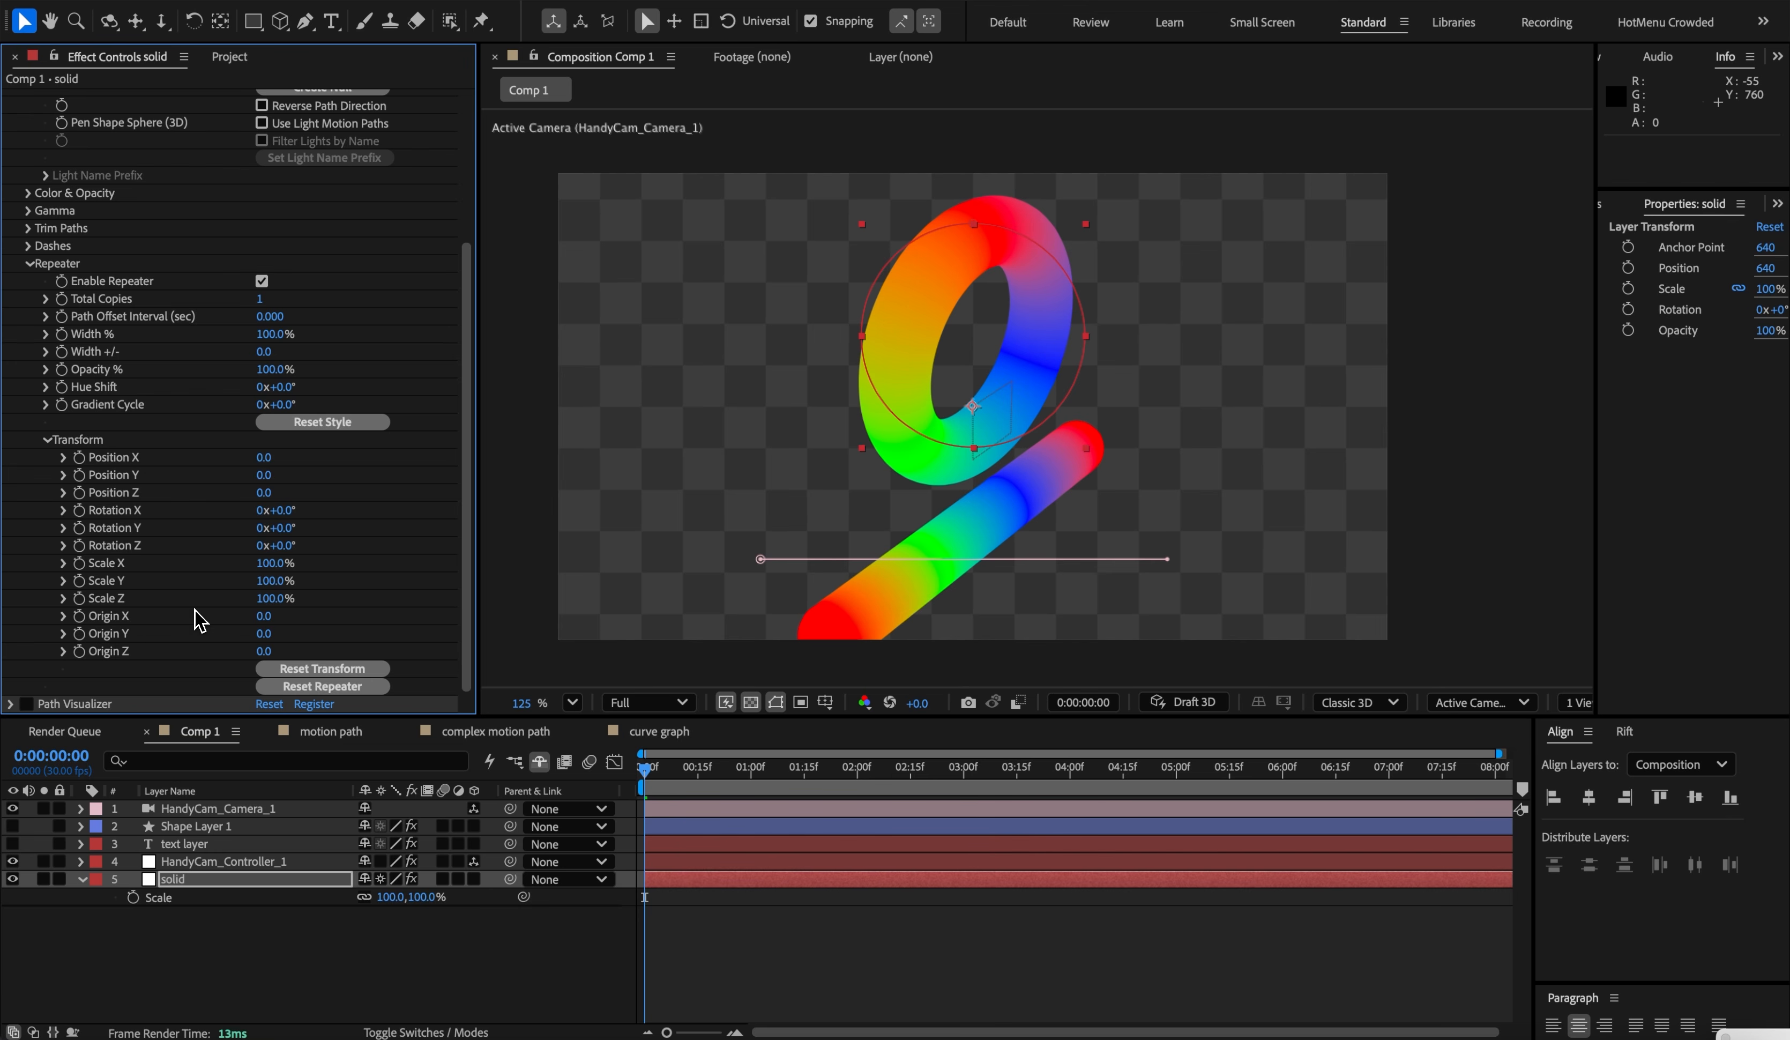
{"action": "mouse_move", "coordinate": [284, 528]}
{"action": "left_mouse_down"}
{"action": "mouse_move", "coordinate": [394, 513]}
{"action": "mouse_move", "coordinate": [278, 509]}
{"action": "left_mouse_up"}
{"action": "left_click_drag", "start_coordinate": [284, 549], "coordinate": [317, 552]}
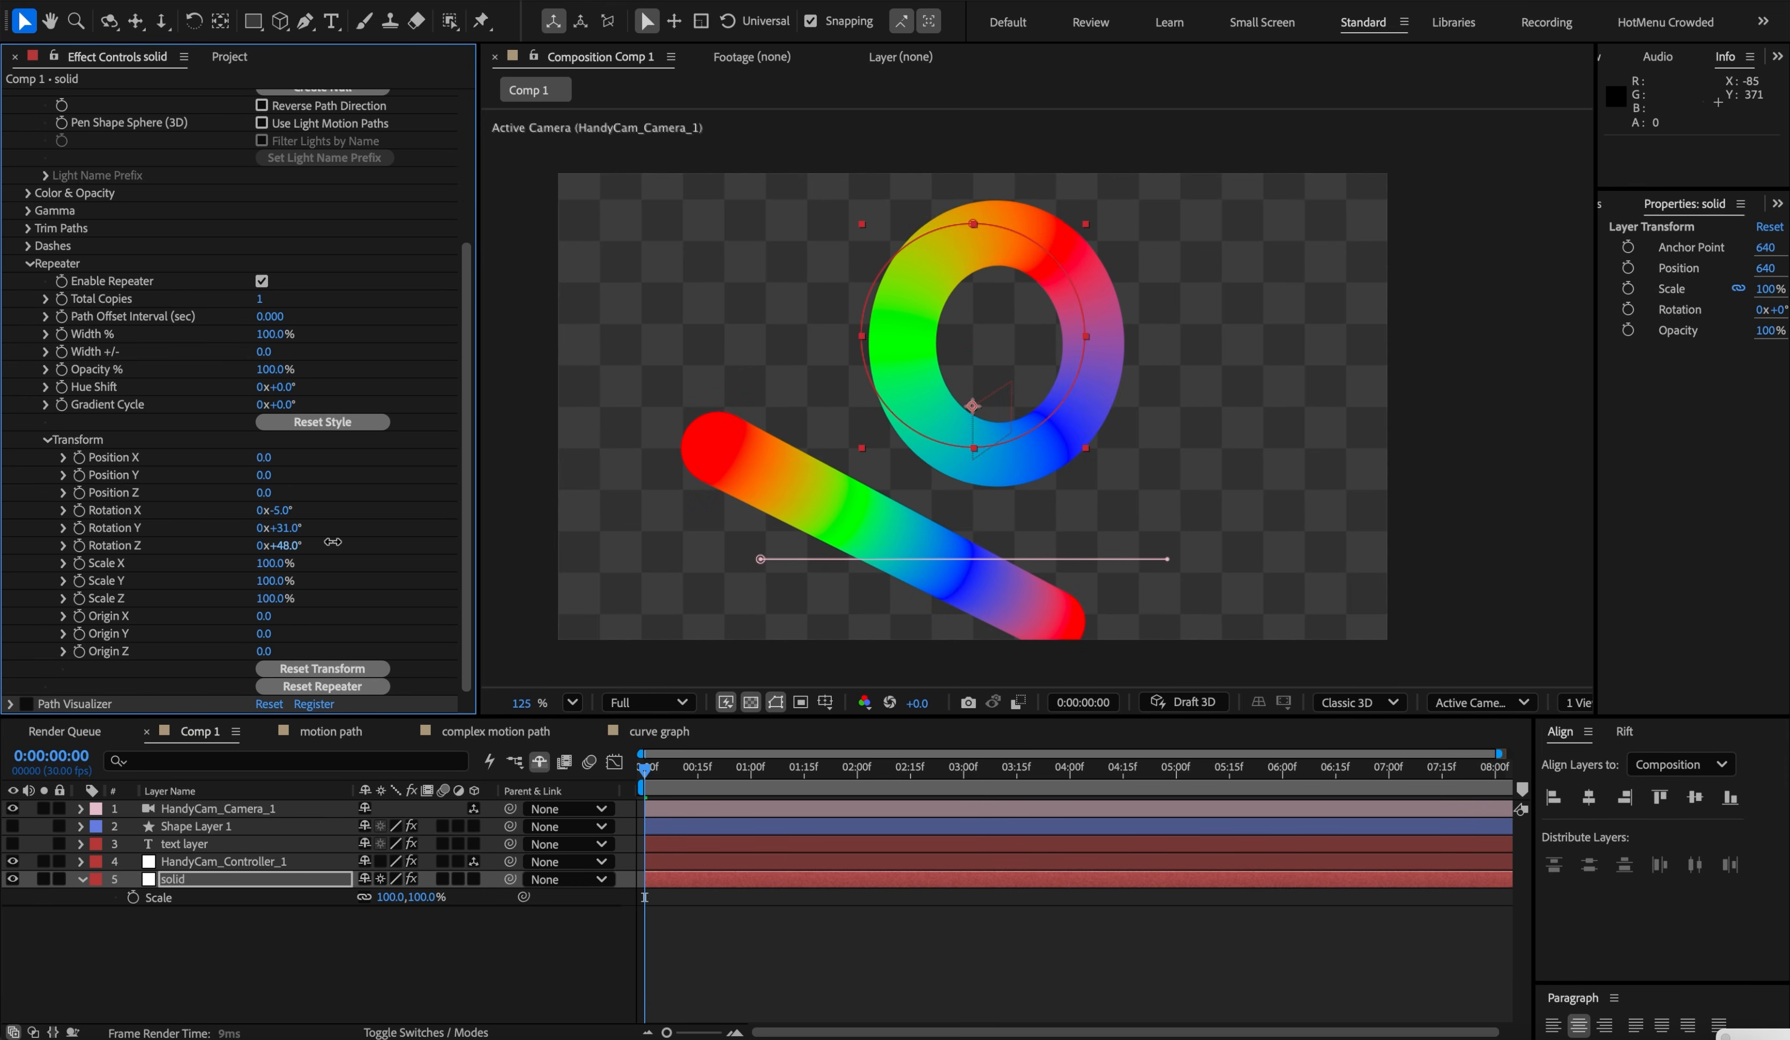
- Undo the Repeater's Z, Y and X rotation changes on the solid's stroke
{"action": "key", "text": "ctrl+z"}
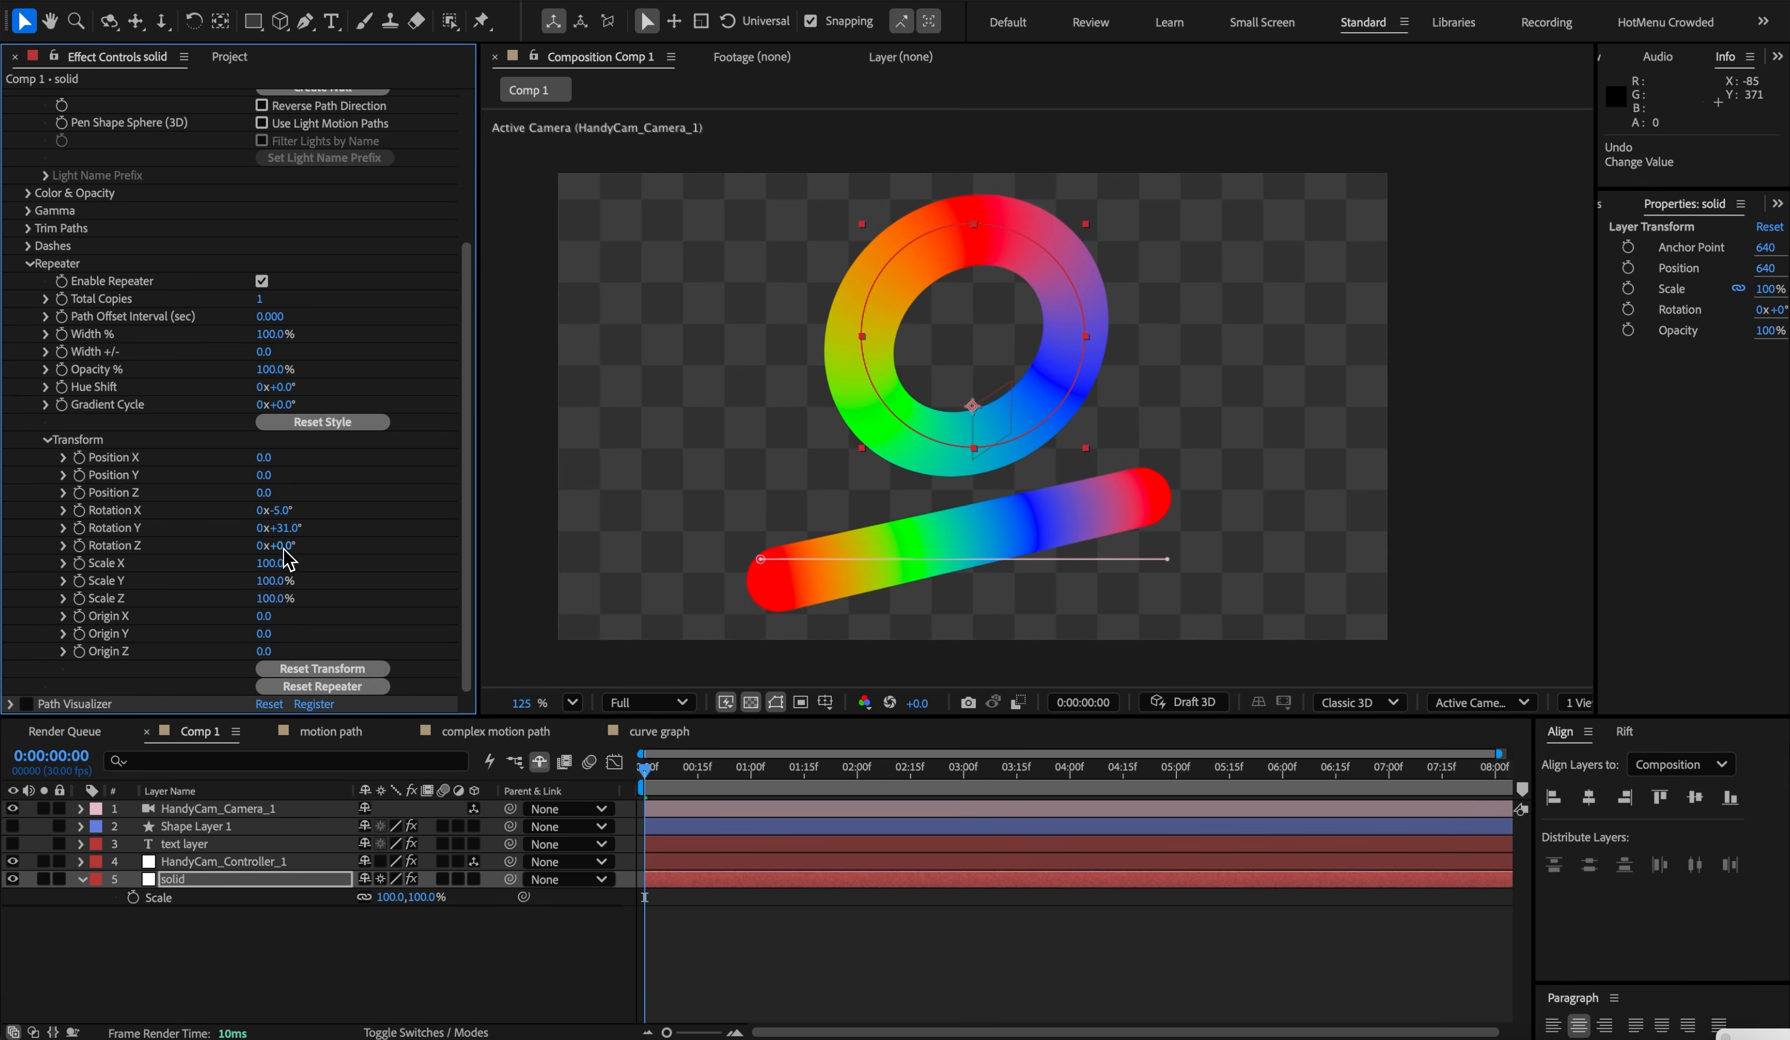
{"action": "key", "text": "ctrl+z"}
{"action": "key", "text": "ctrl+z"}
- Collapse the solid's Path Source settings and set Thicc Pro's Pen Shape to Round (2D)
{"action": "scroll", "coordinate": [189, 524], "scroll_direction": "up", "scroll_amount": 4}
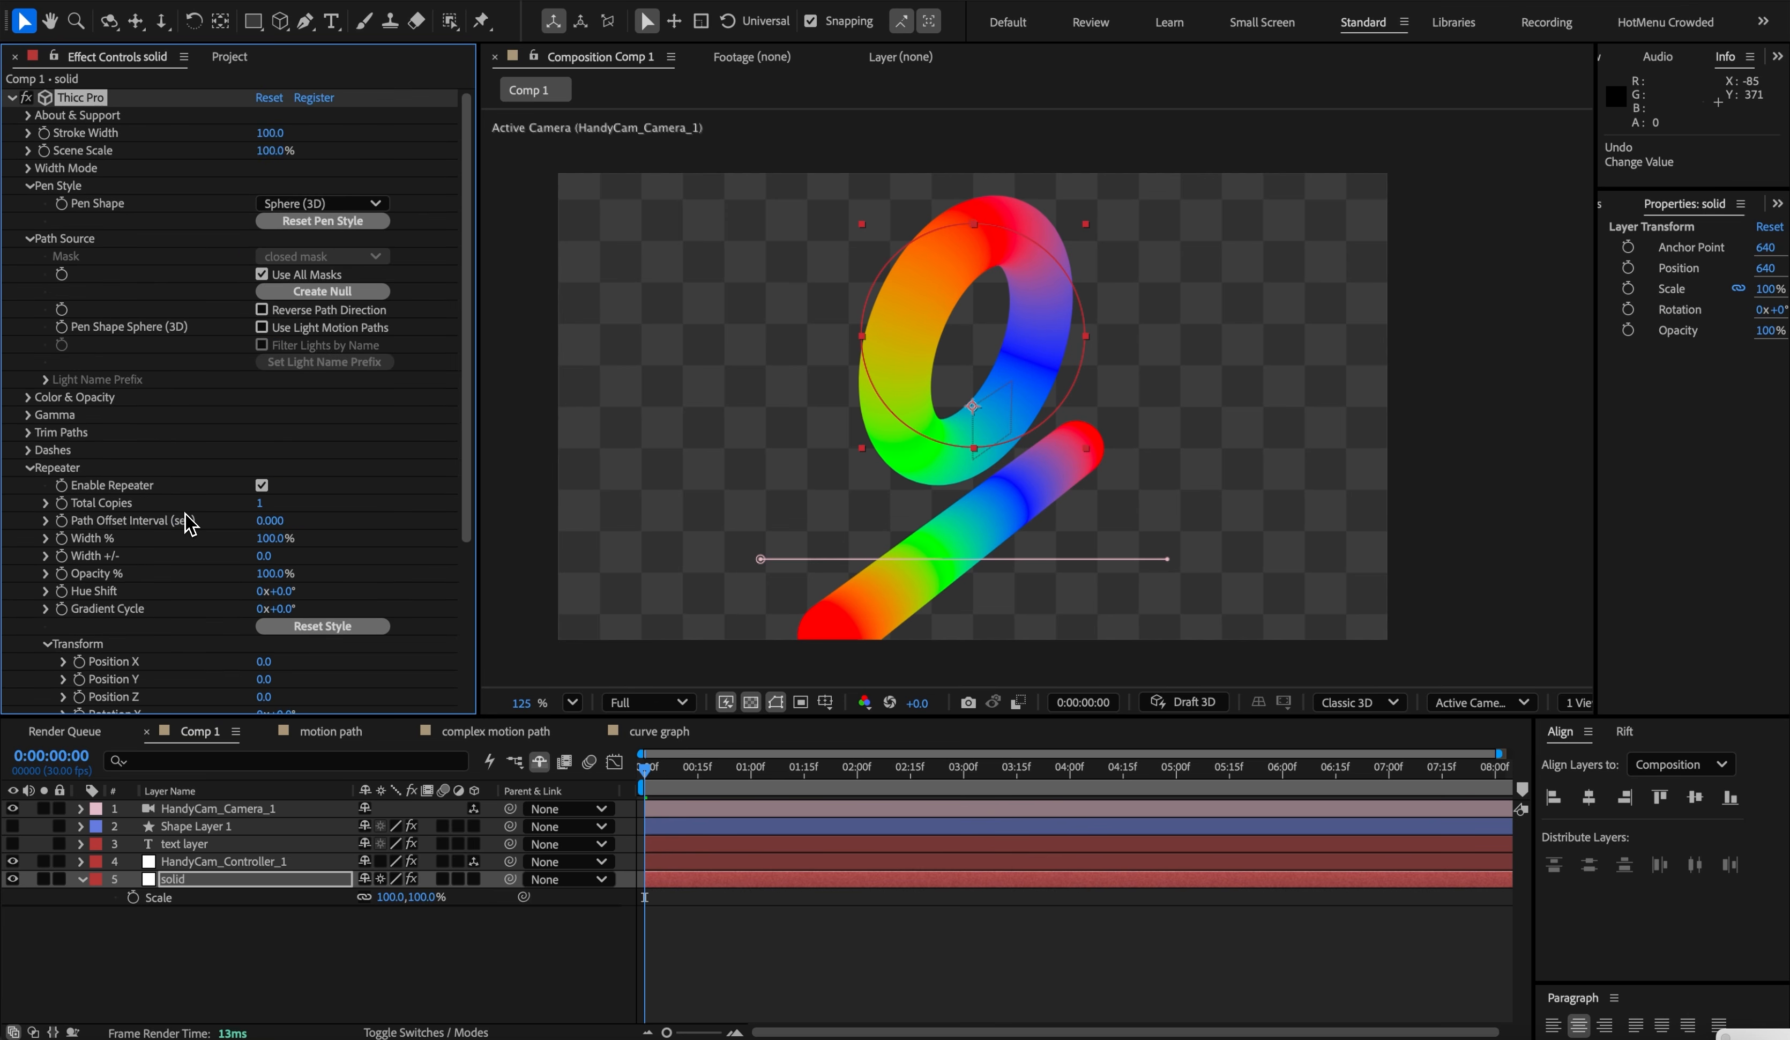
{"action": "left_click", "coordinate": [25, 240]}
{"action": "left_click", "coordinate": [280, 204]}
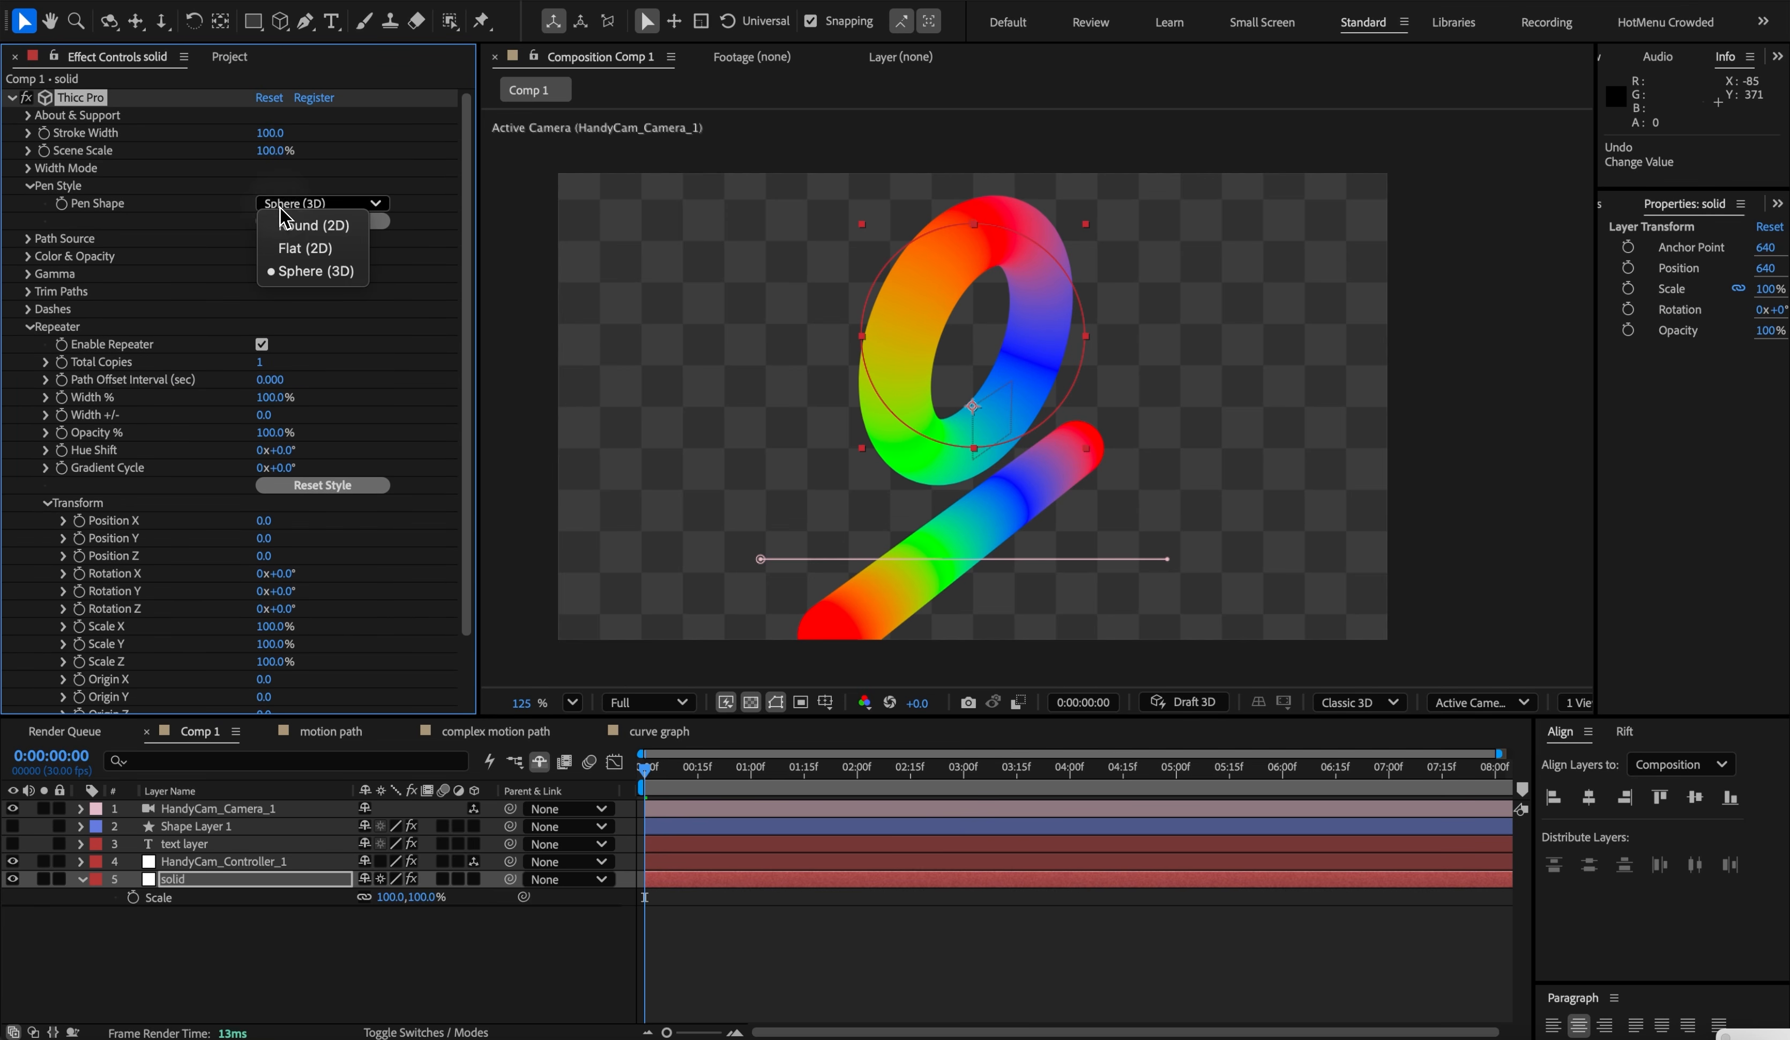
{"action": "left_click", "coordinate": [280, 221]}
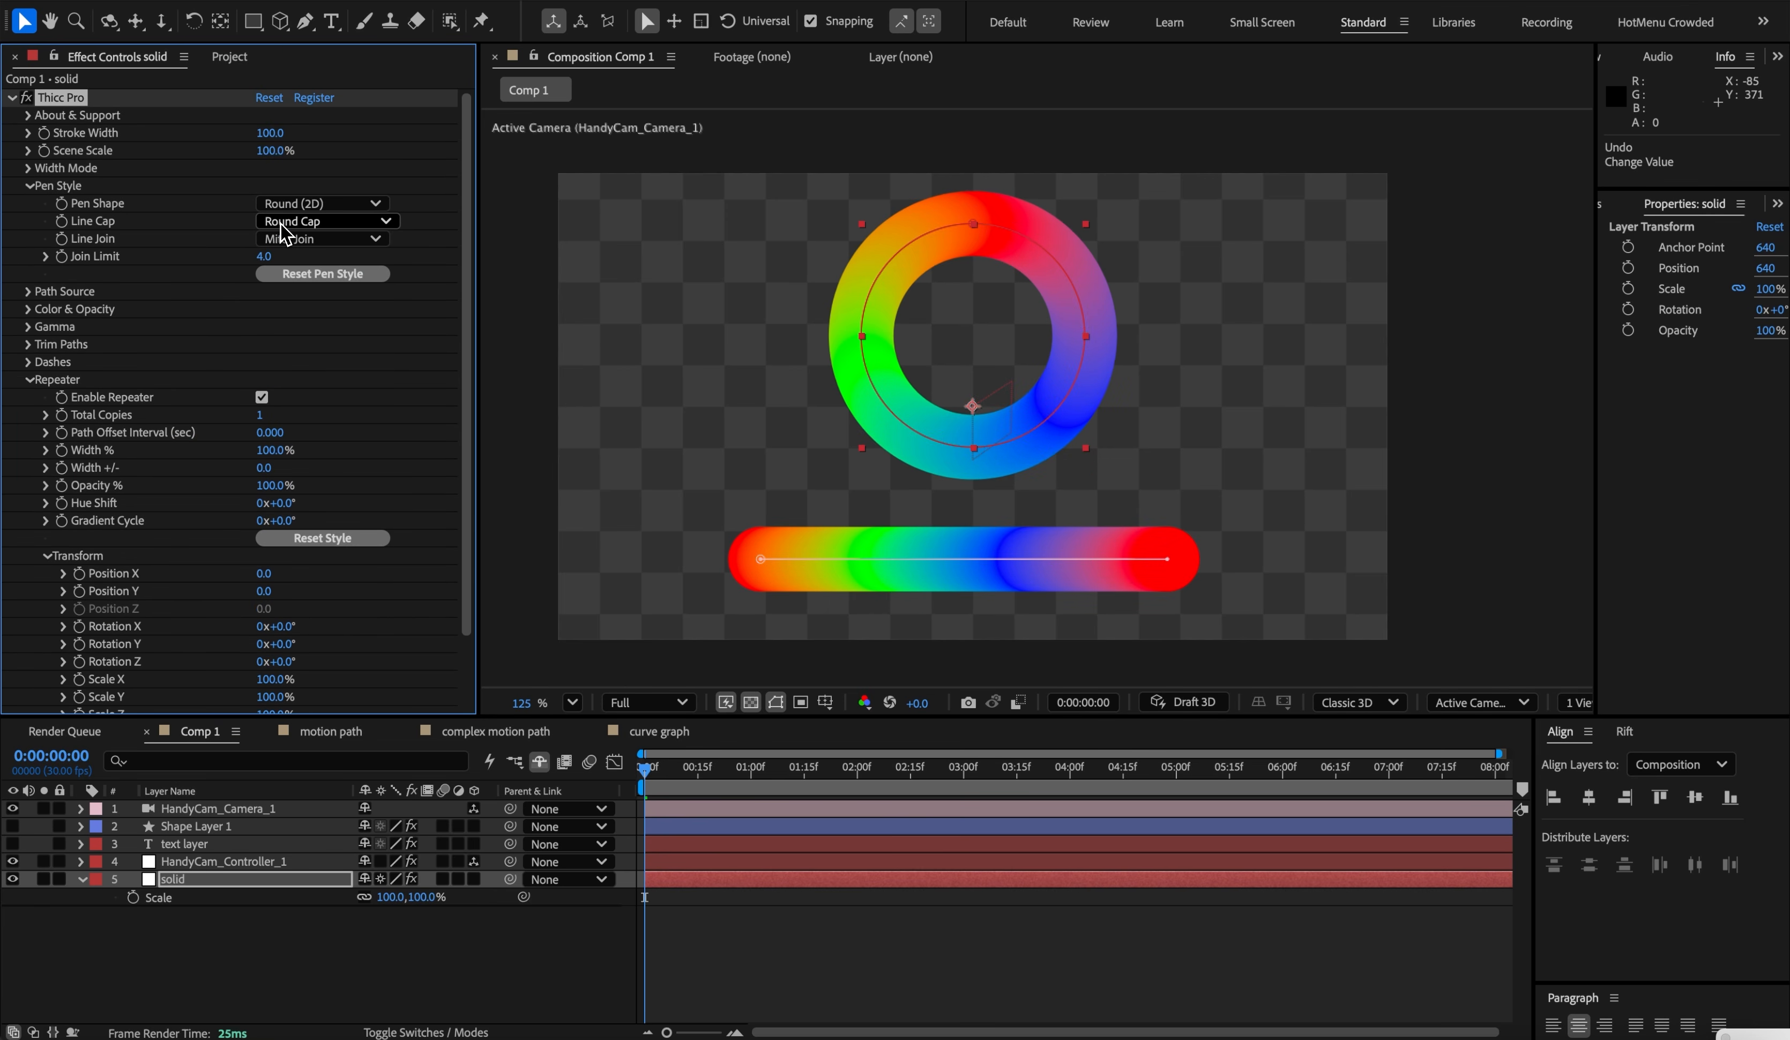
- Set the solid's Repeater Rotation Y to -60°
{"action": "left_click", "coordinate": [201, 880]}
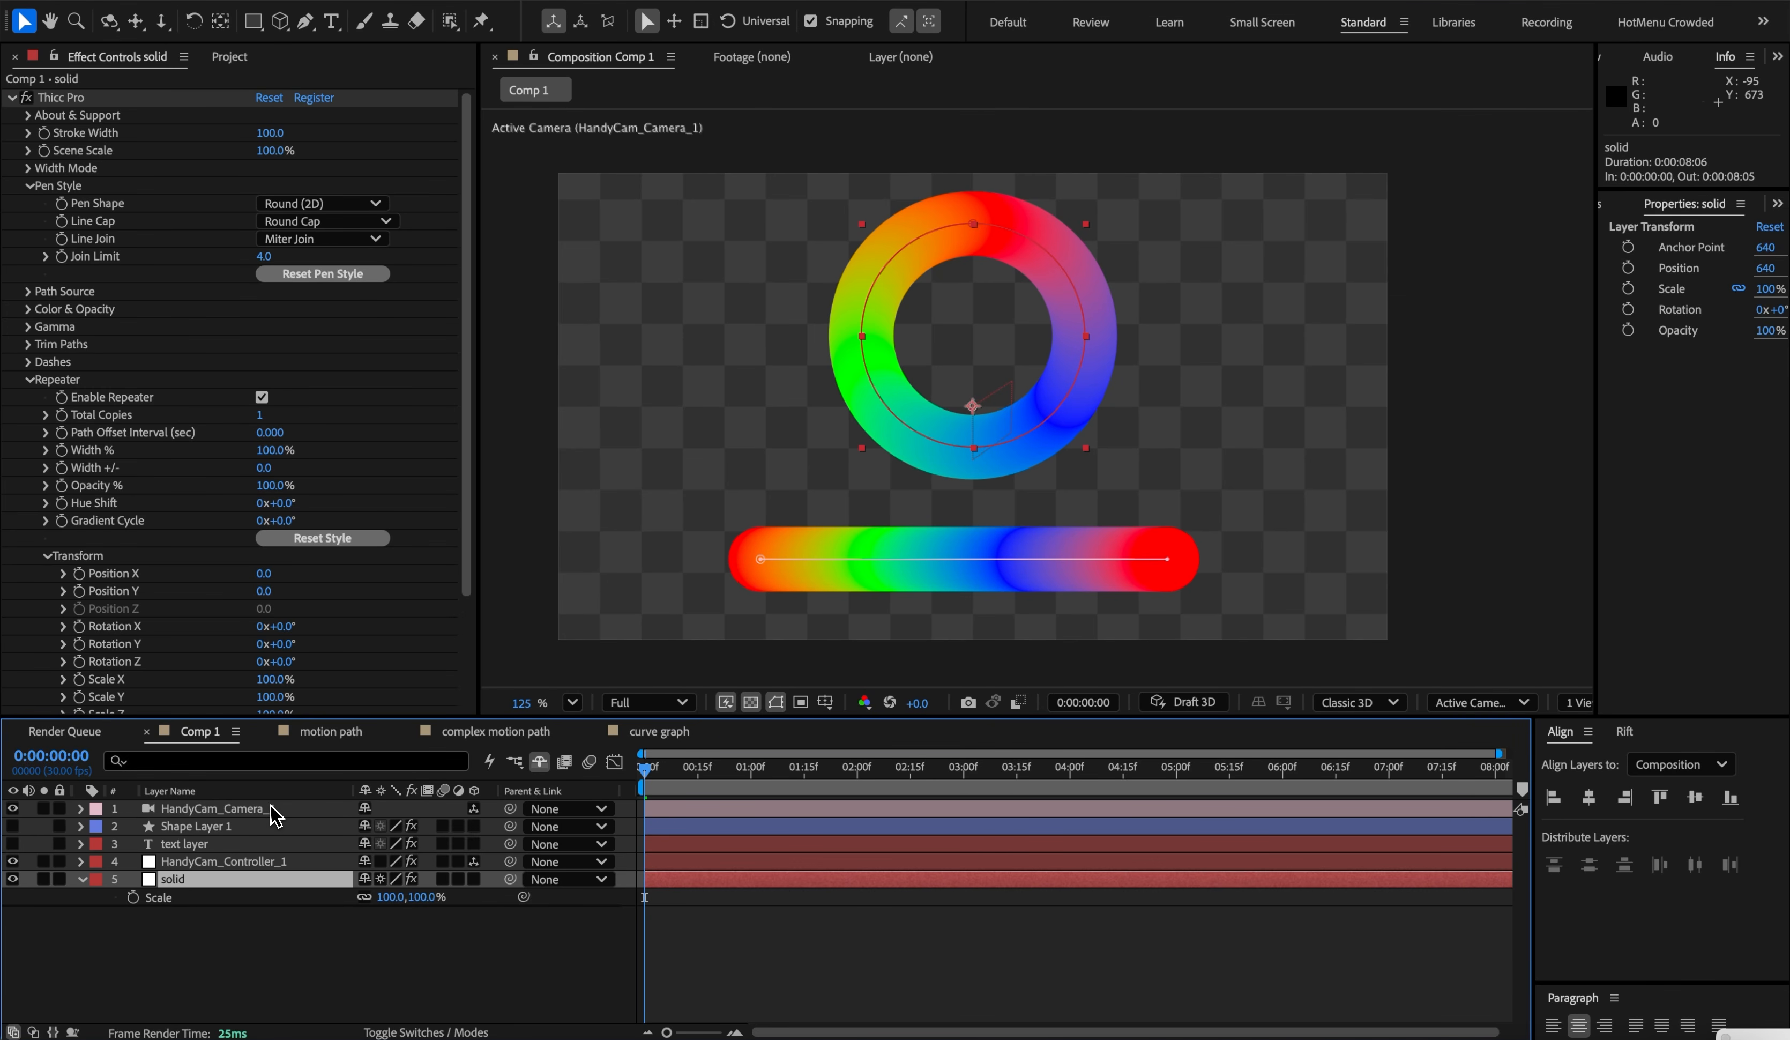
{"action": "scroll", "coordinate": [153, 456], "scroll_direction": "down", "scroll_amount": 3}
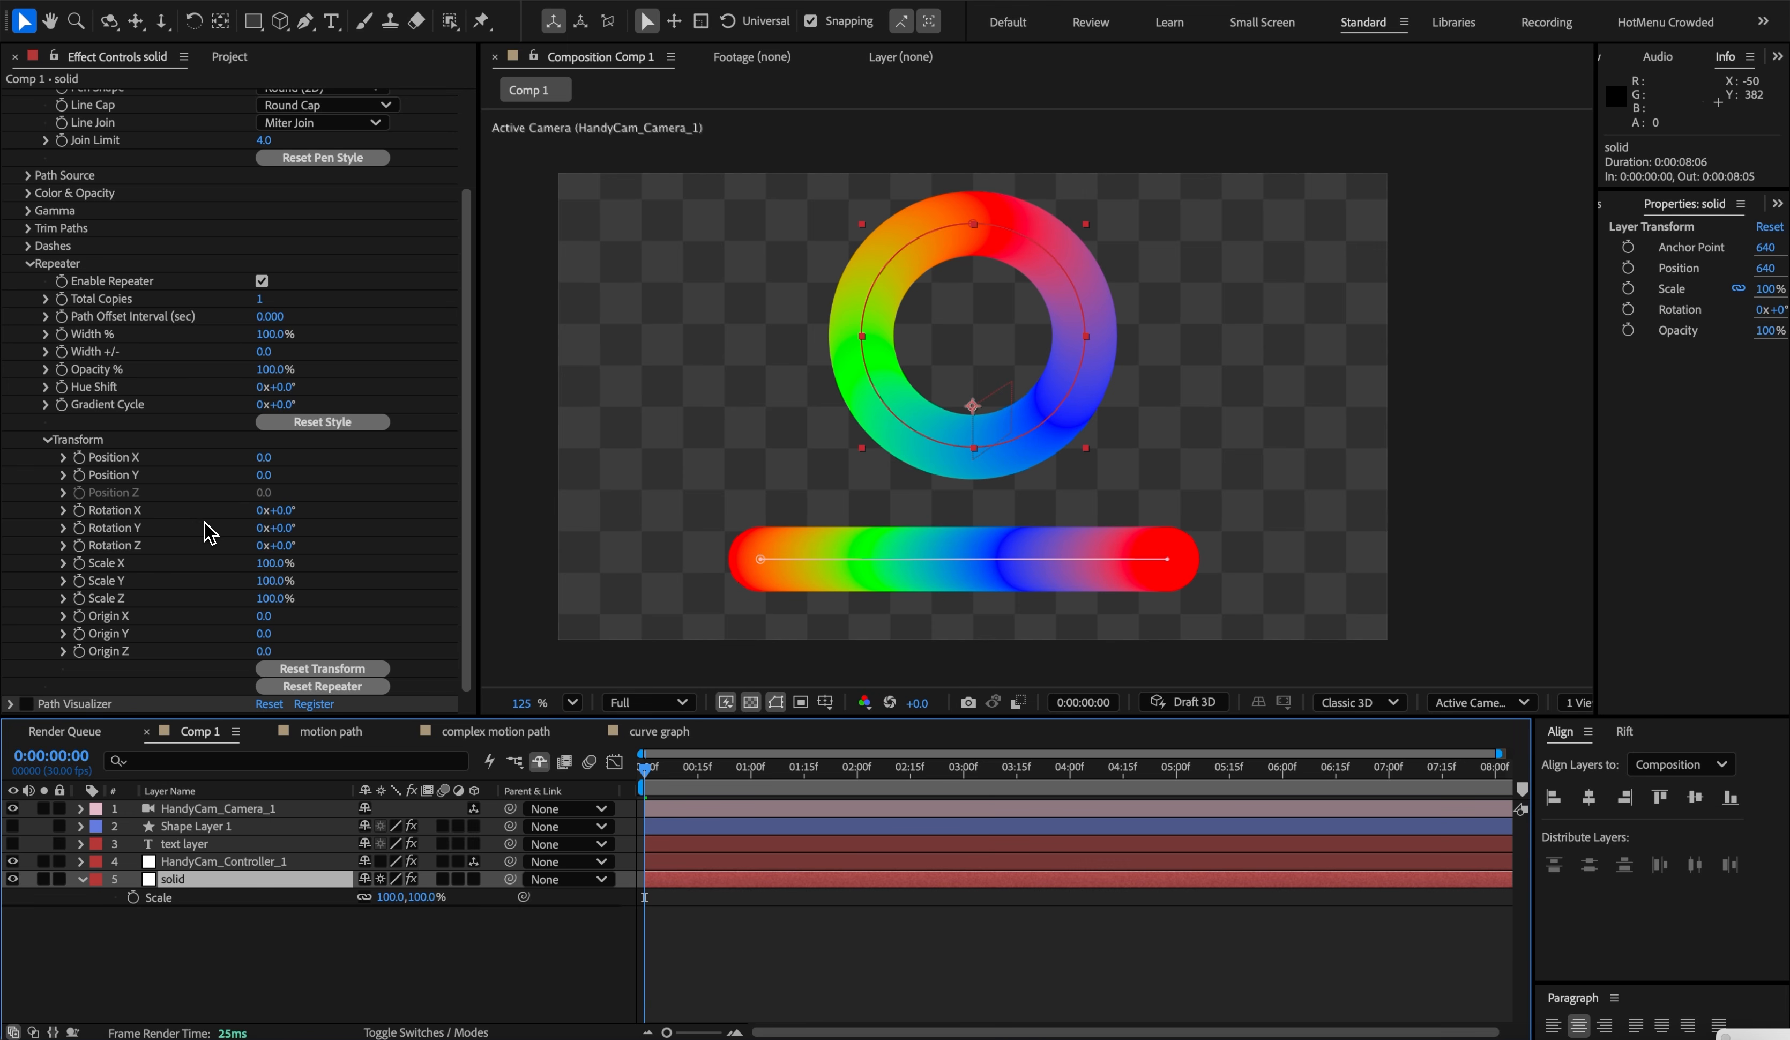
{"action": "left_click_drag", "start_coordinate": [284, 541], "coordinate": [241, 541]}
- Try the Flat (2D) pen shape on the rotated stroke and switch back to Round (2D)
{"action": "scroll", "coordinate": [100, 477], "scroll_direction": "up", "scroll_amount": 3}
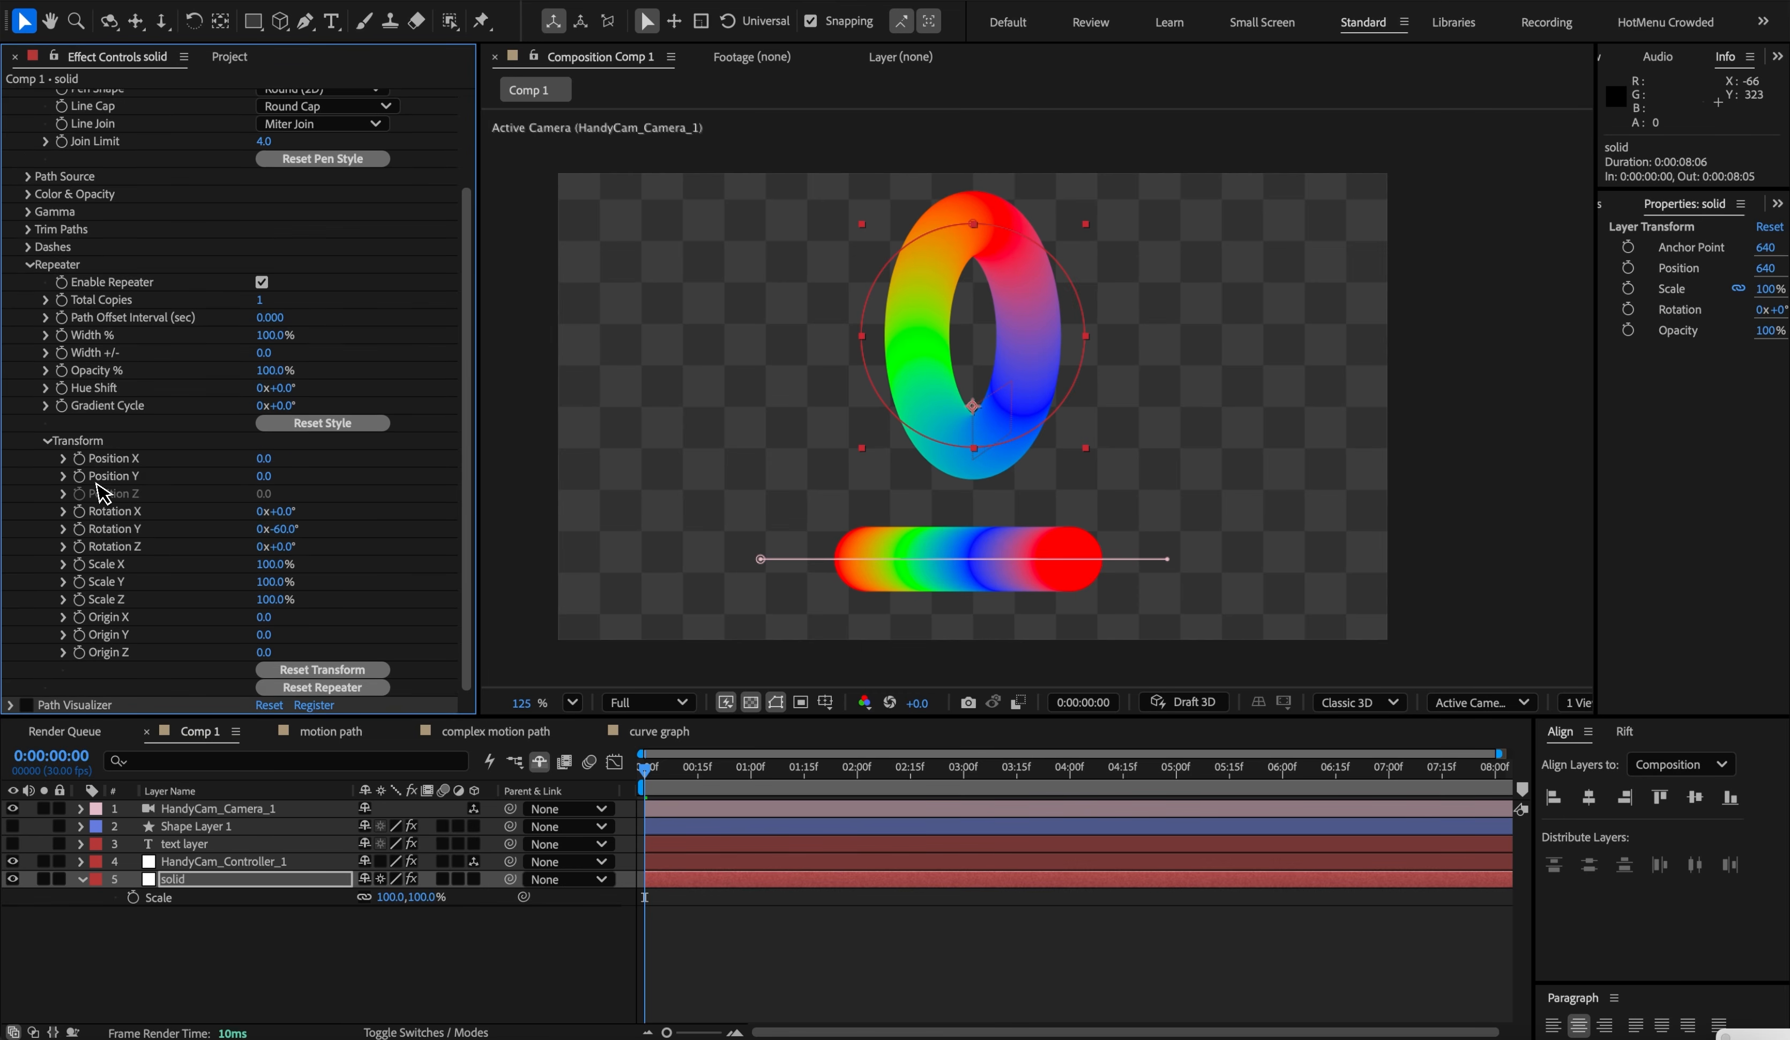
{"action": "left_click", "coordinate": [275, 209]}
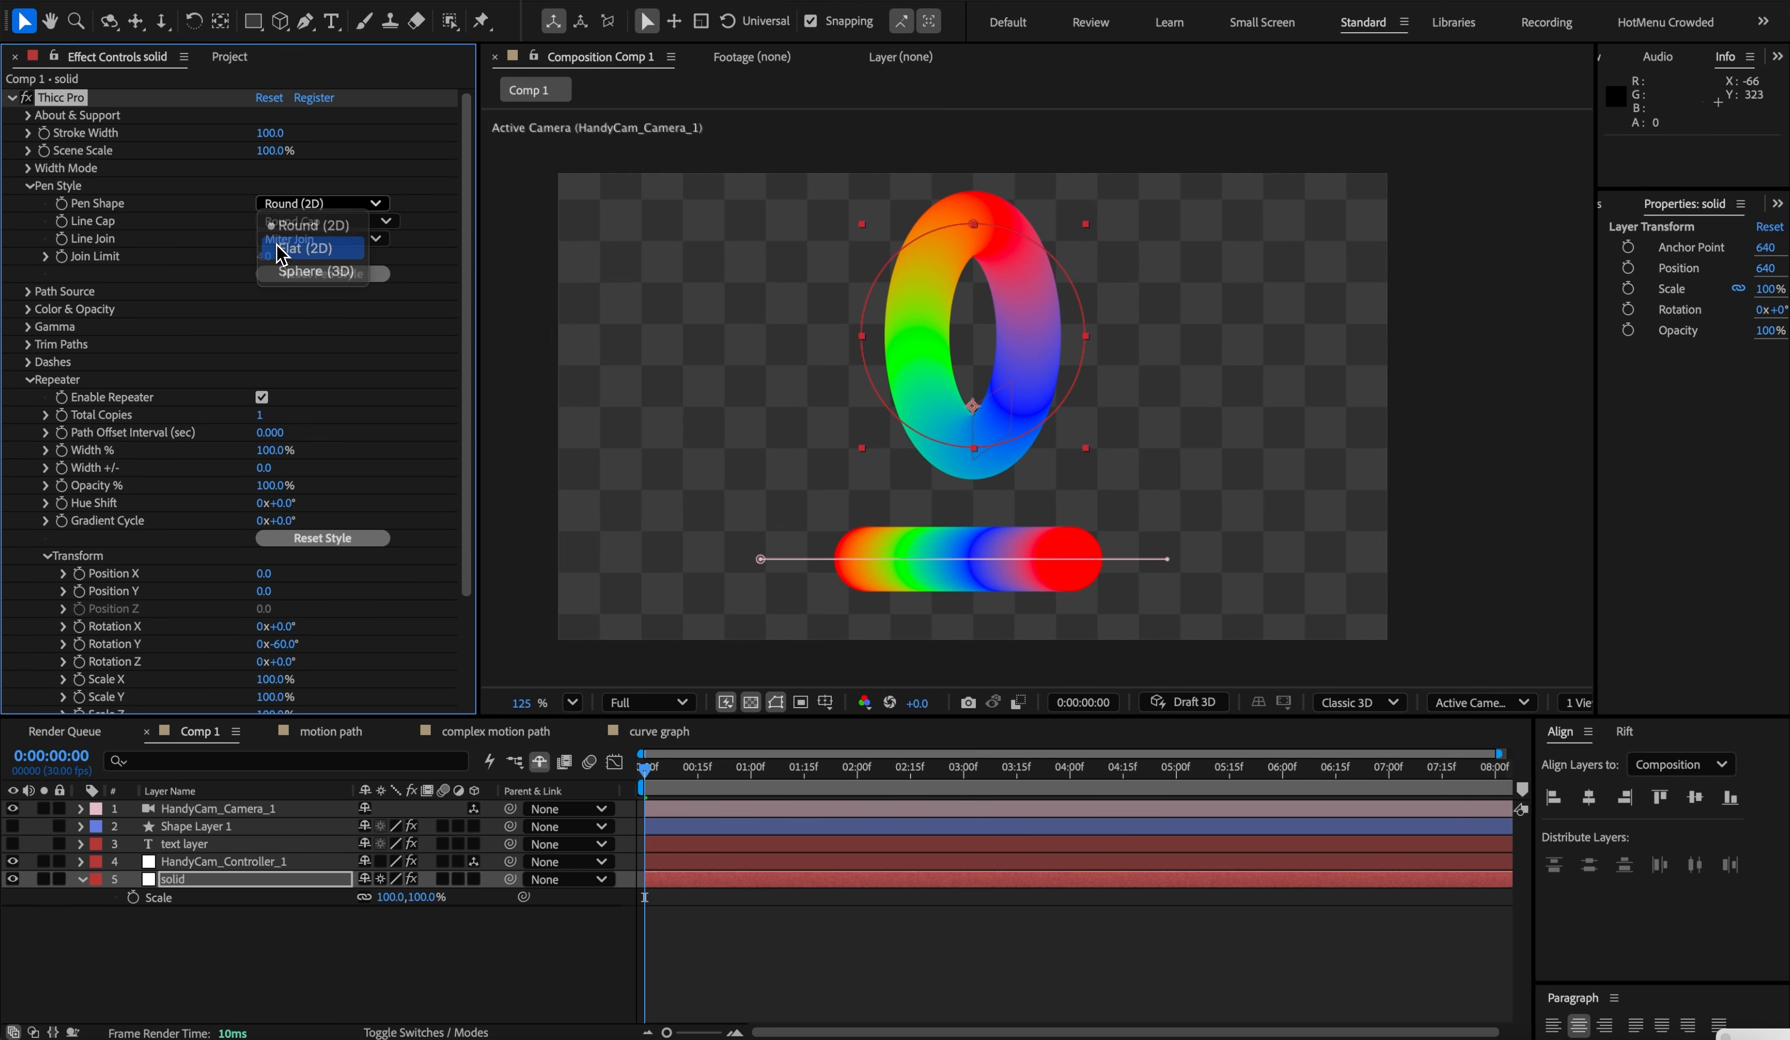
{"action": "left_click", "coordinate": [277, 245]}
{"action": "left_click", "coordinate": [281, 206]}
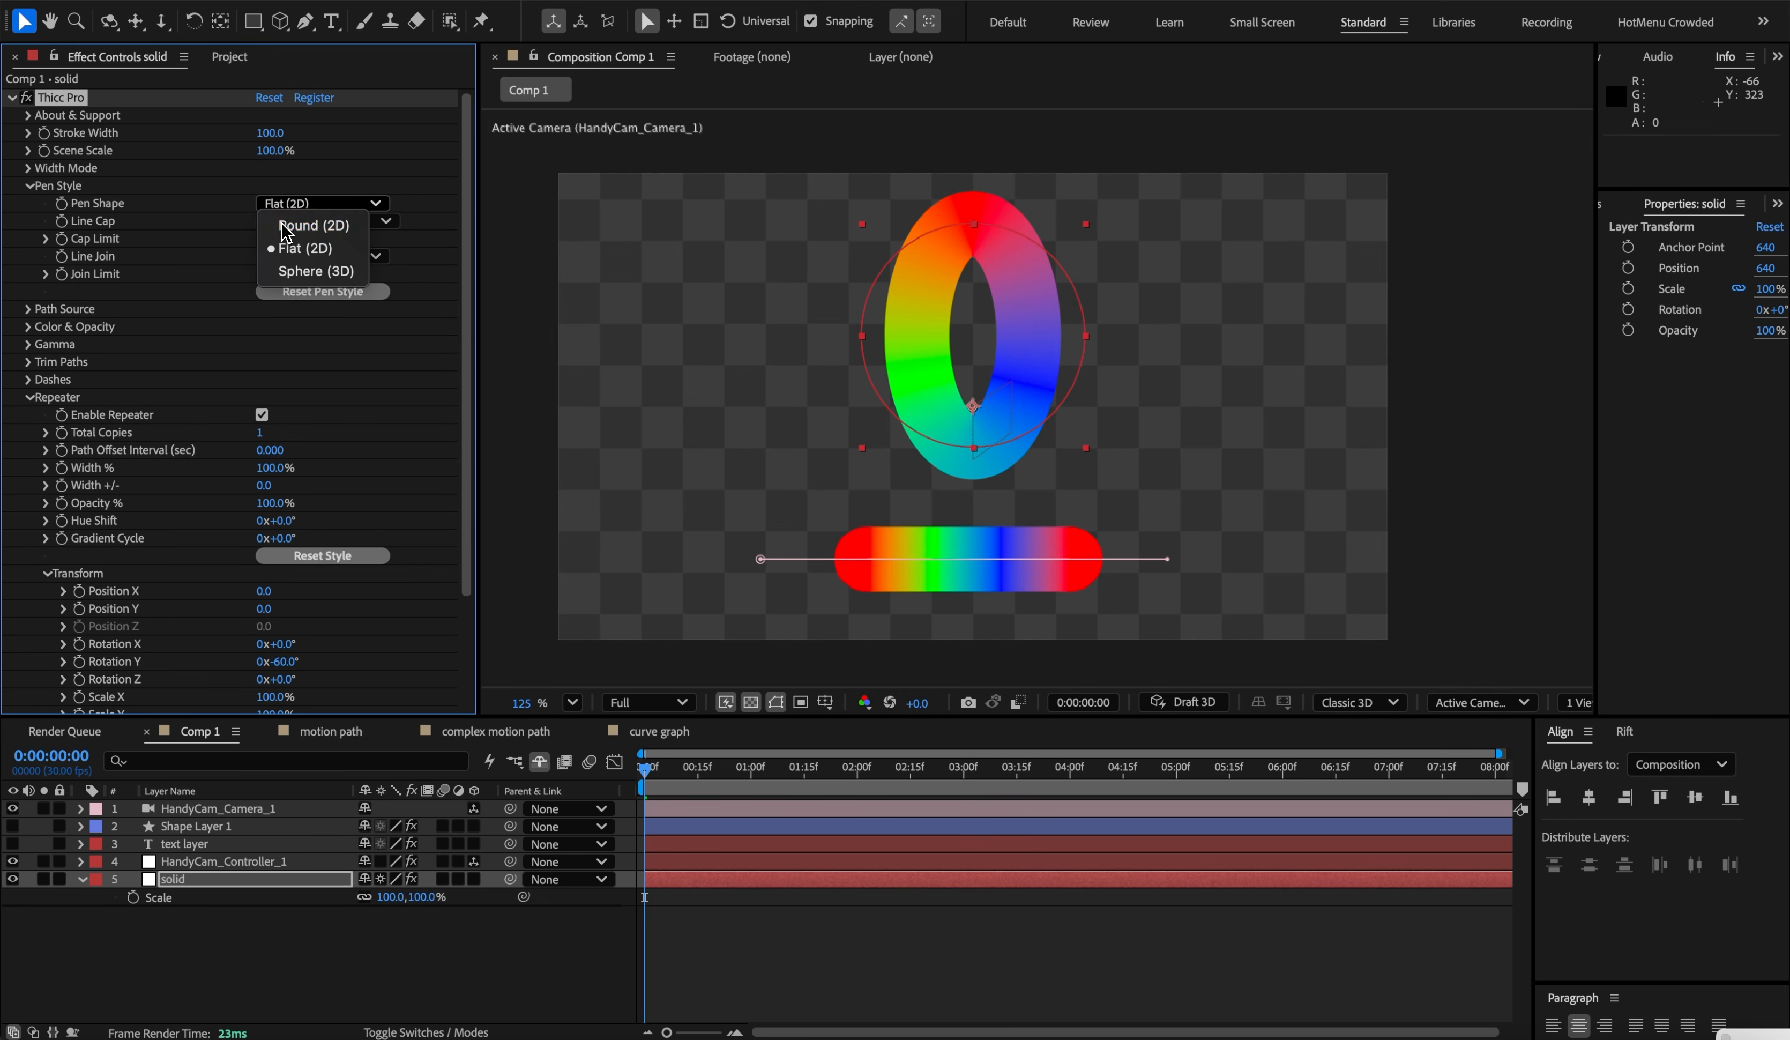
{"action": "left_click", "coordinate": [285, 223]}
- Try turning the Repeater's Rotation Y further, and return it to 0°
{"action": "scroll", "coordinate": [235, 428], "scroll_direction": "down", "scroll_amount": 3}
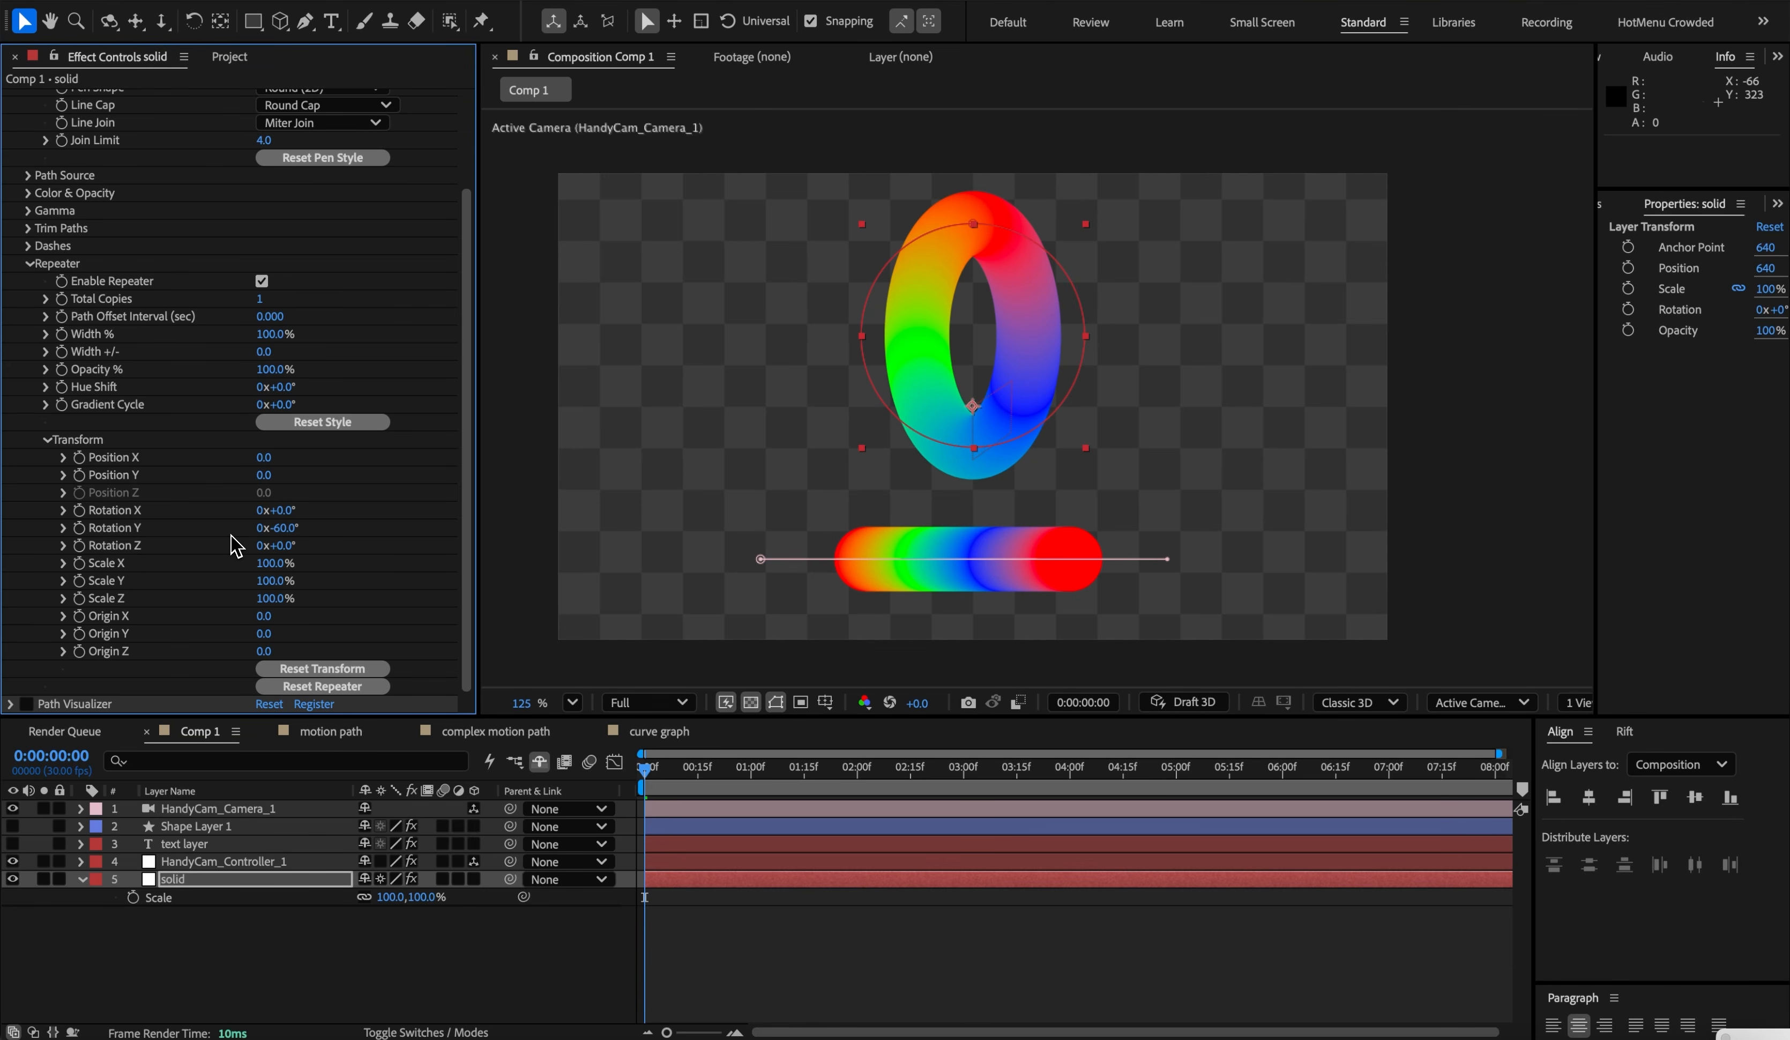
{"action": "left_click_drag", "start_coordinate": [257, 536], "coordinate": [235, 536]}
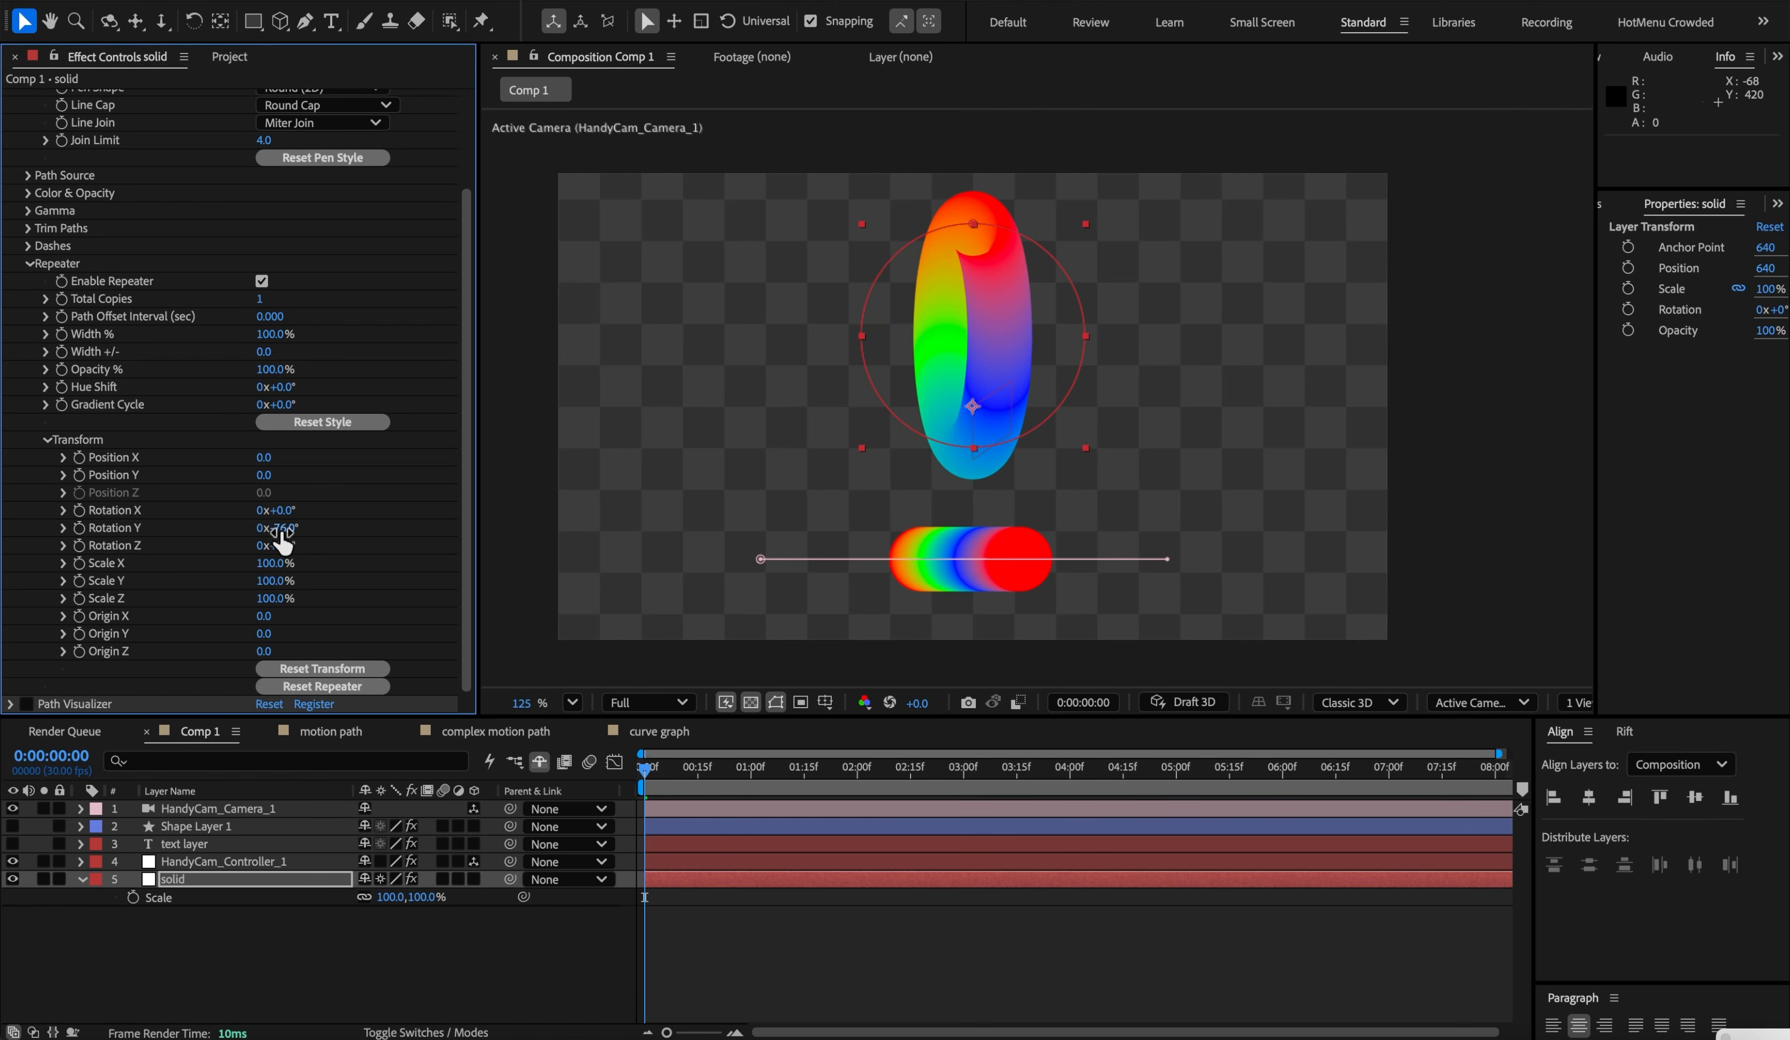
{"action": "left_click_drag", "start_coordinate": [280, 537], "coordinate": [265, 529]}
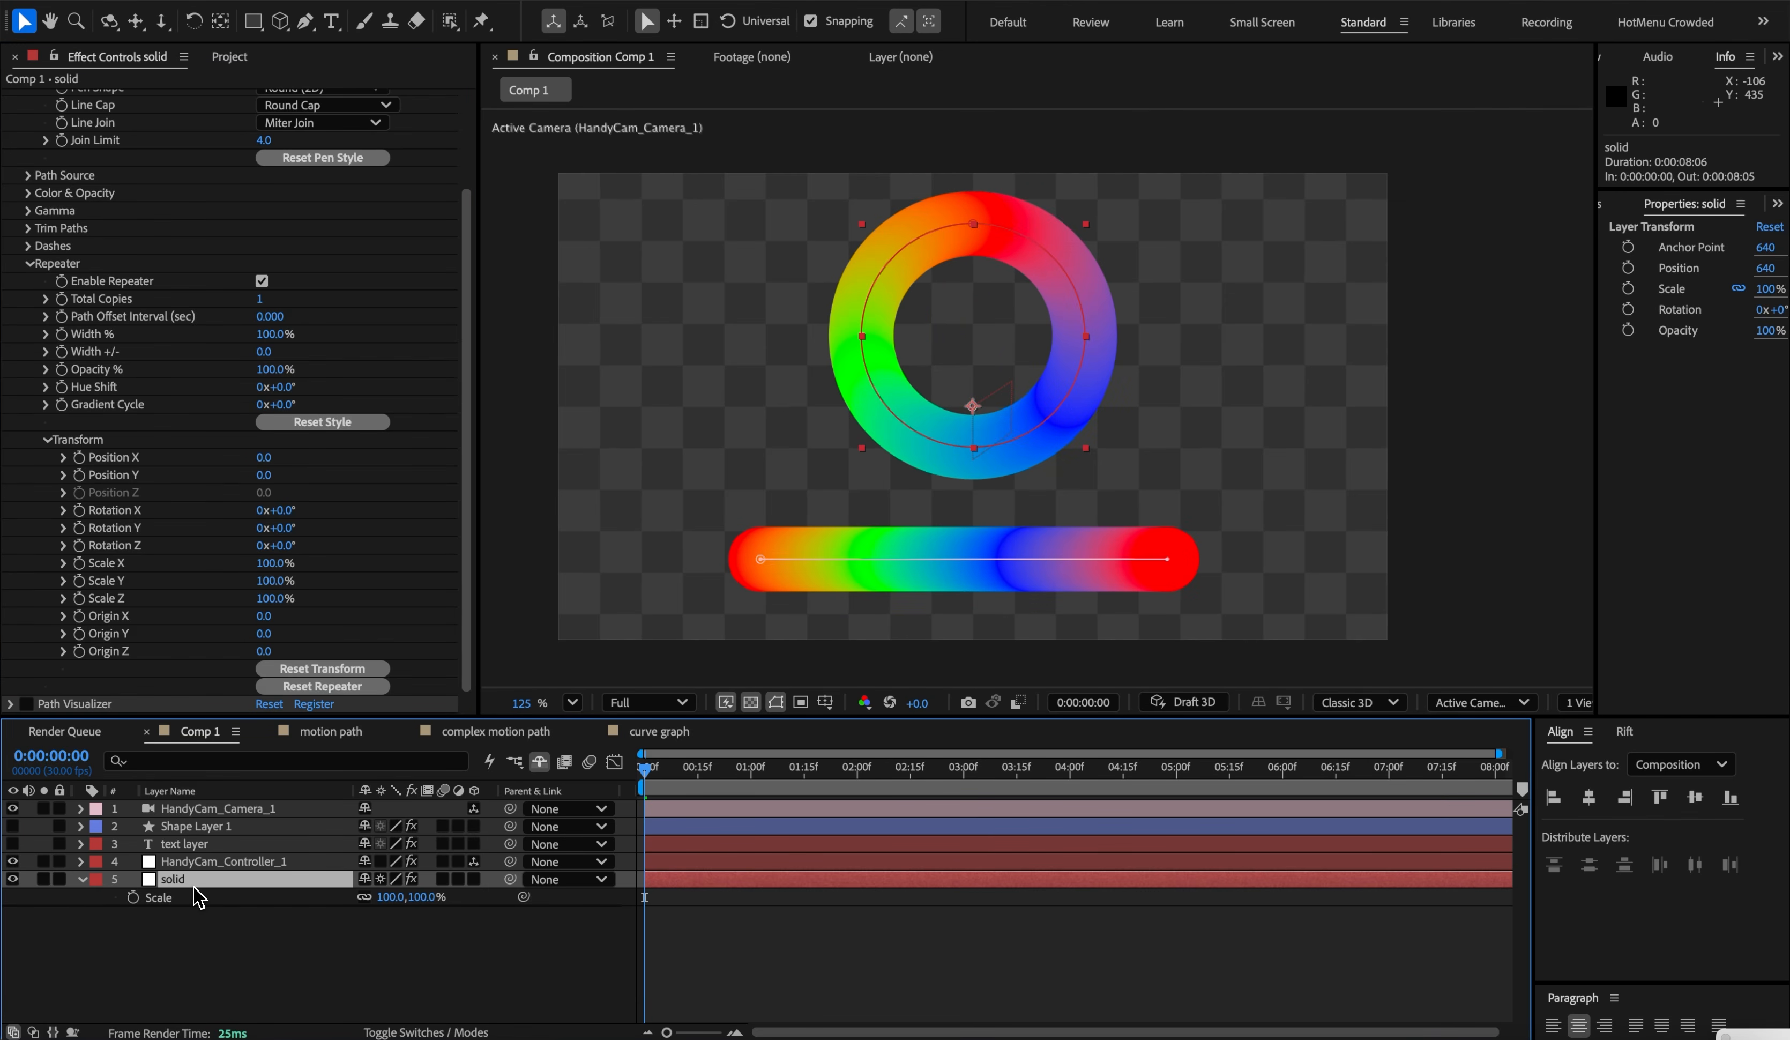
- Unlink the solid layer's scale, try horizontal scales of 34% and 0%, and restore it to 100%
{"action": "left_click", "coordinate": [362, 898]}
{"action": "left_click_drag", "start_coordinate": [394, 898], "coordinate": [334, 905]}
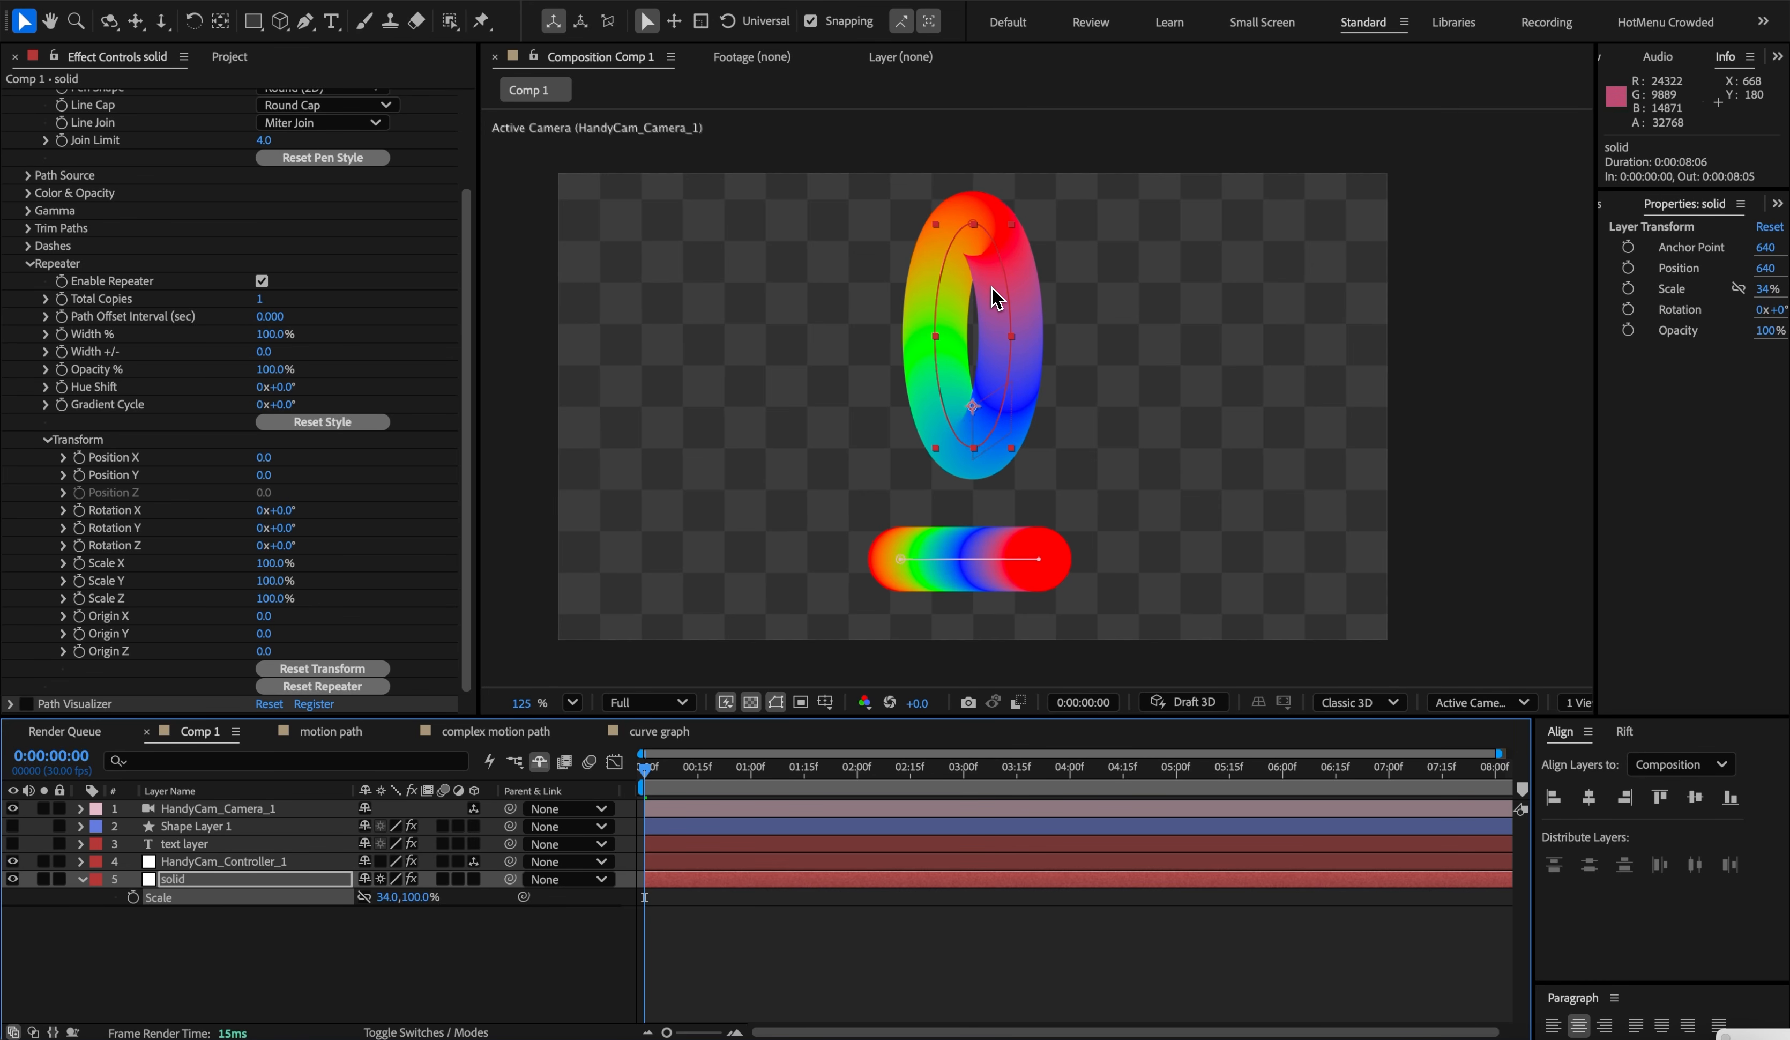
{"action": "left_click", "coordinate": [383, 898]}
{"action": "type", "text": "0"}
{"action": "left_click", "coordinate": [381, 936]}
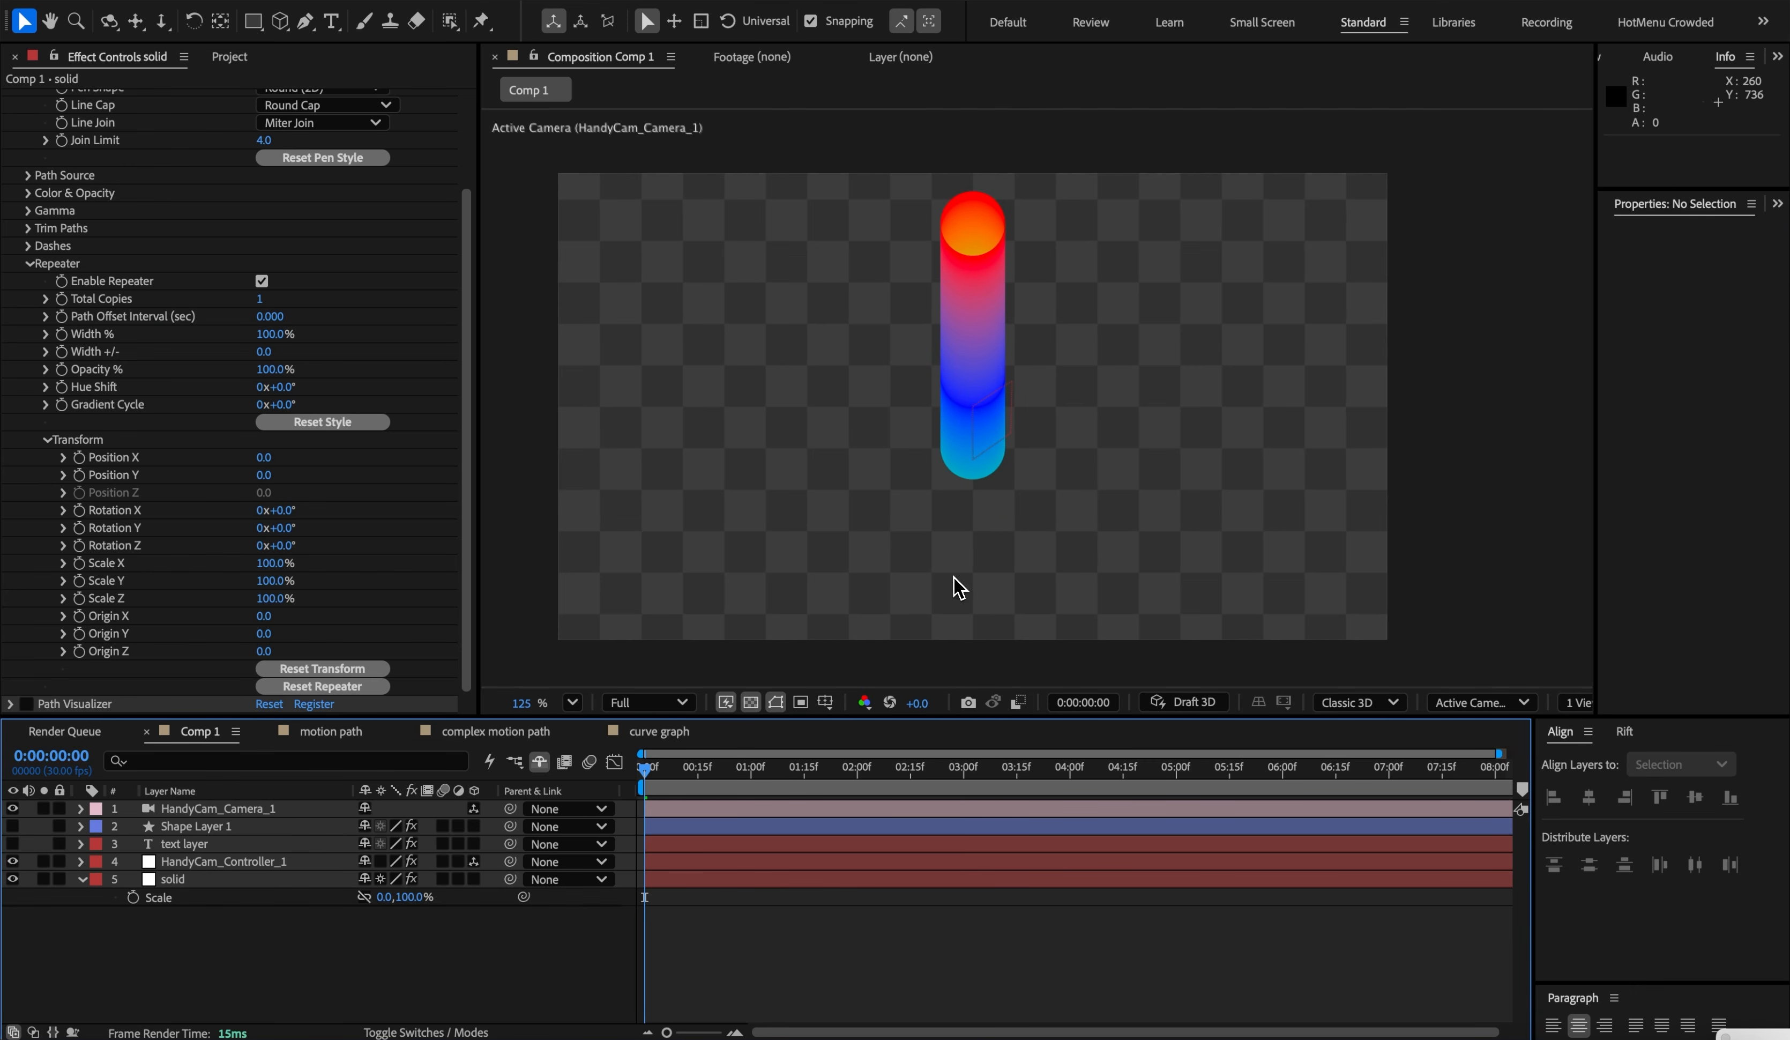
{"action": "left_click_drag", "start_coordinate": [386, 898], "coordinate": [388, 898]}
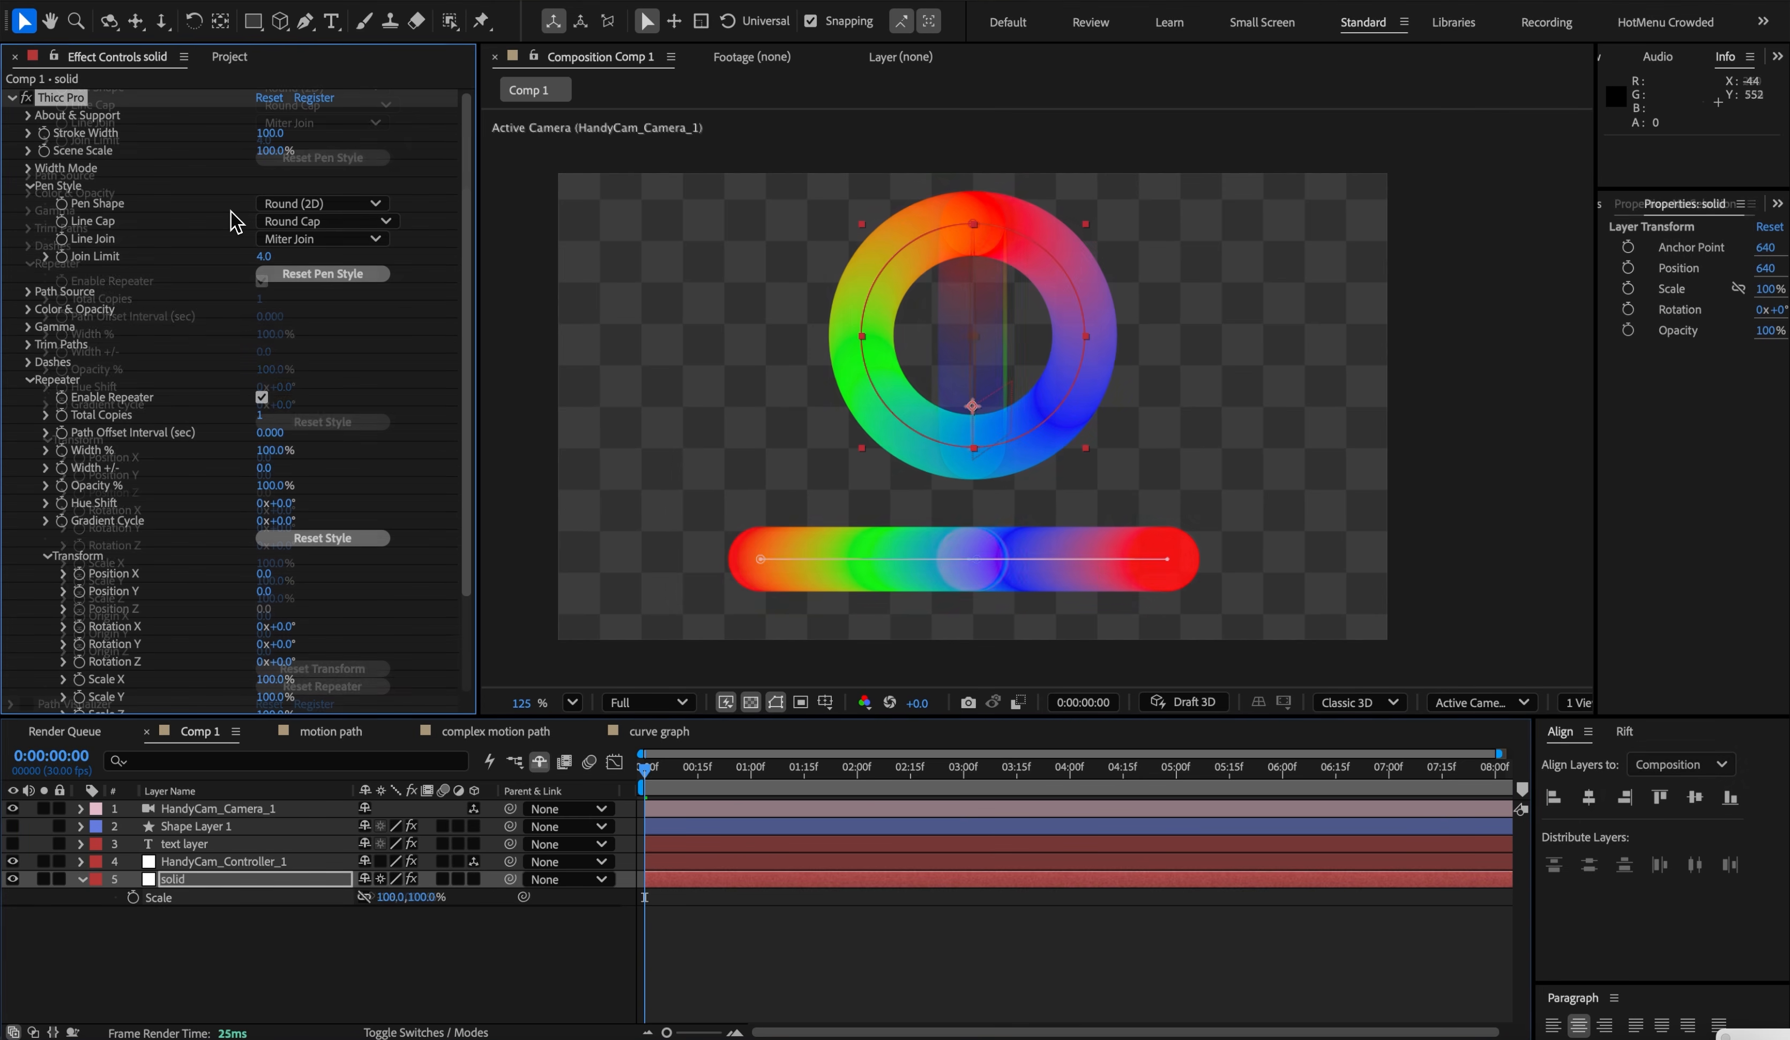
- Set the solid's Thicc Pro Pen Shape to Sphere (3D)
{"action": "left_click", "coordinate": [275, 204]}
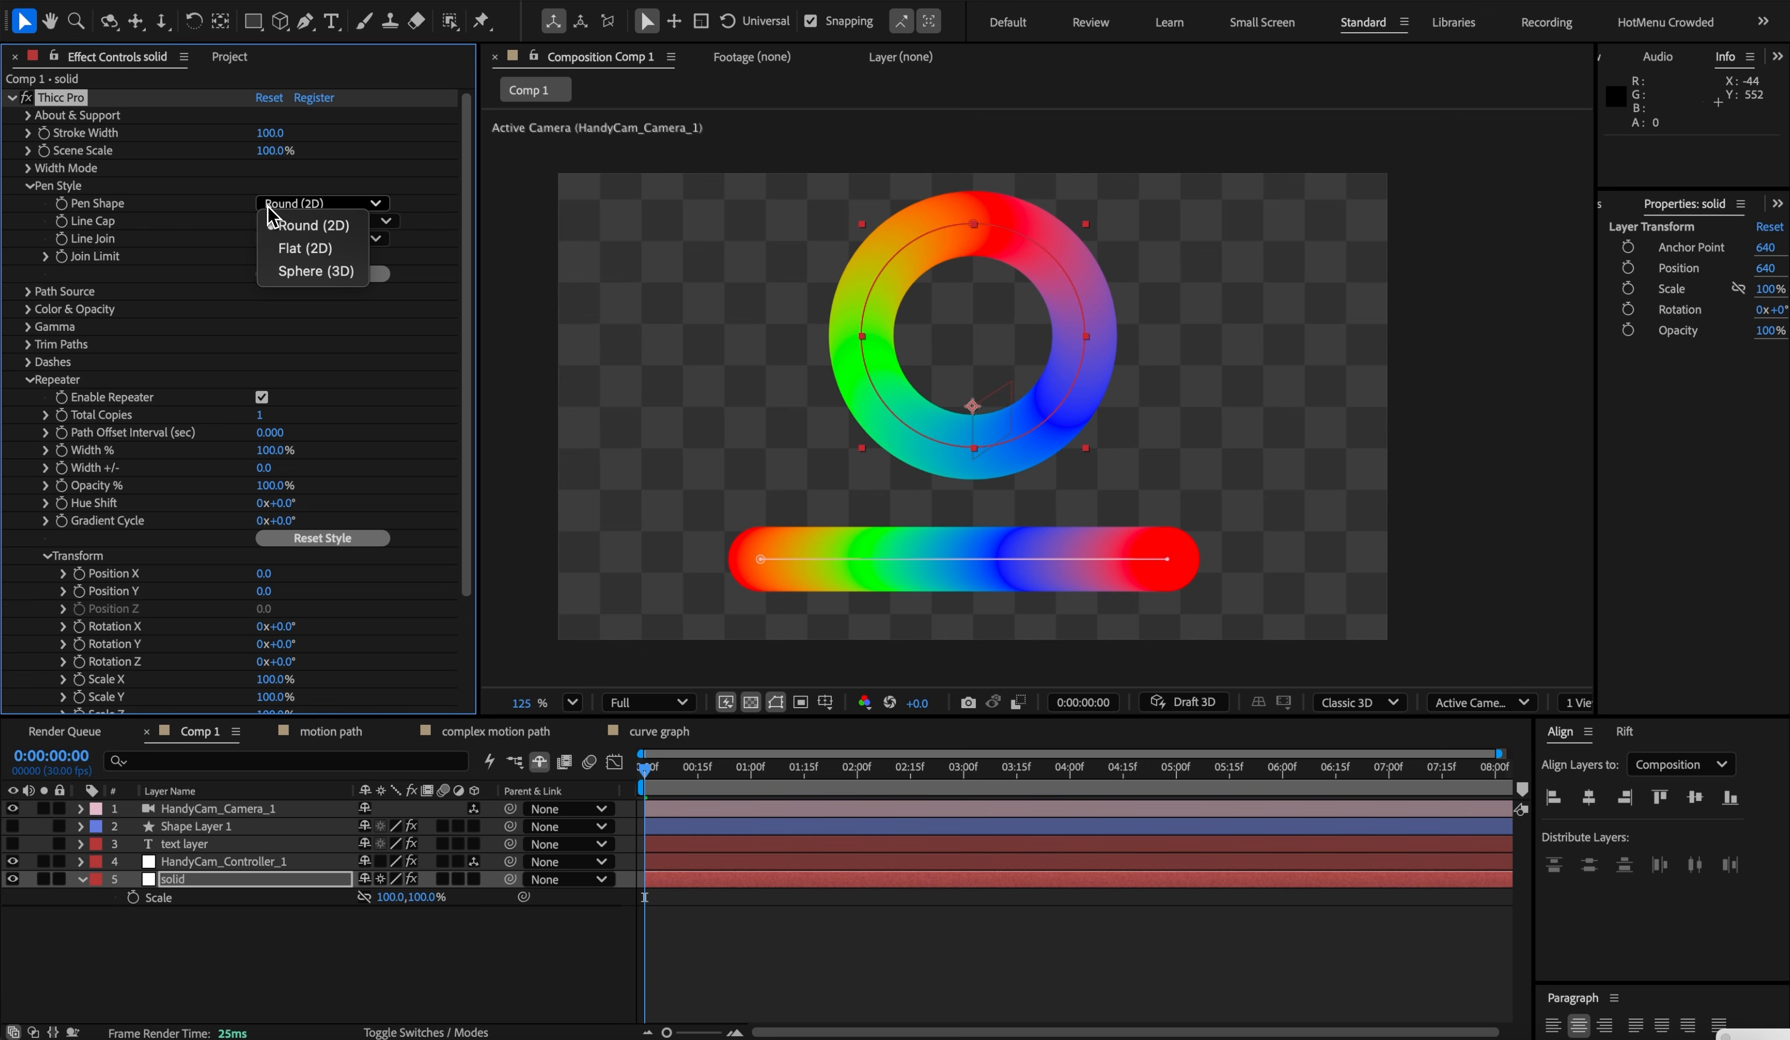
{"action": "left_click", "coordinate": [209, 228]}
{"action": "scroll", "coordinate": [204, 604], "scroll_direction": "down", "scroll_amount": 3}
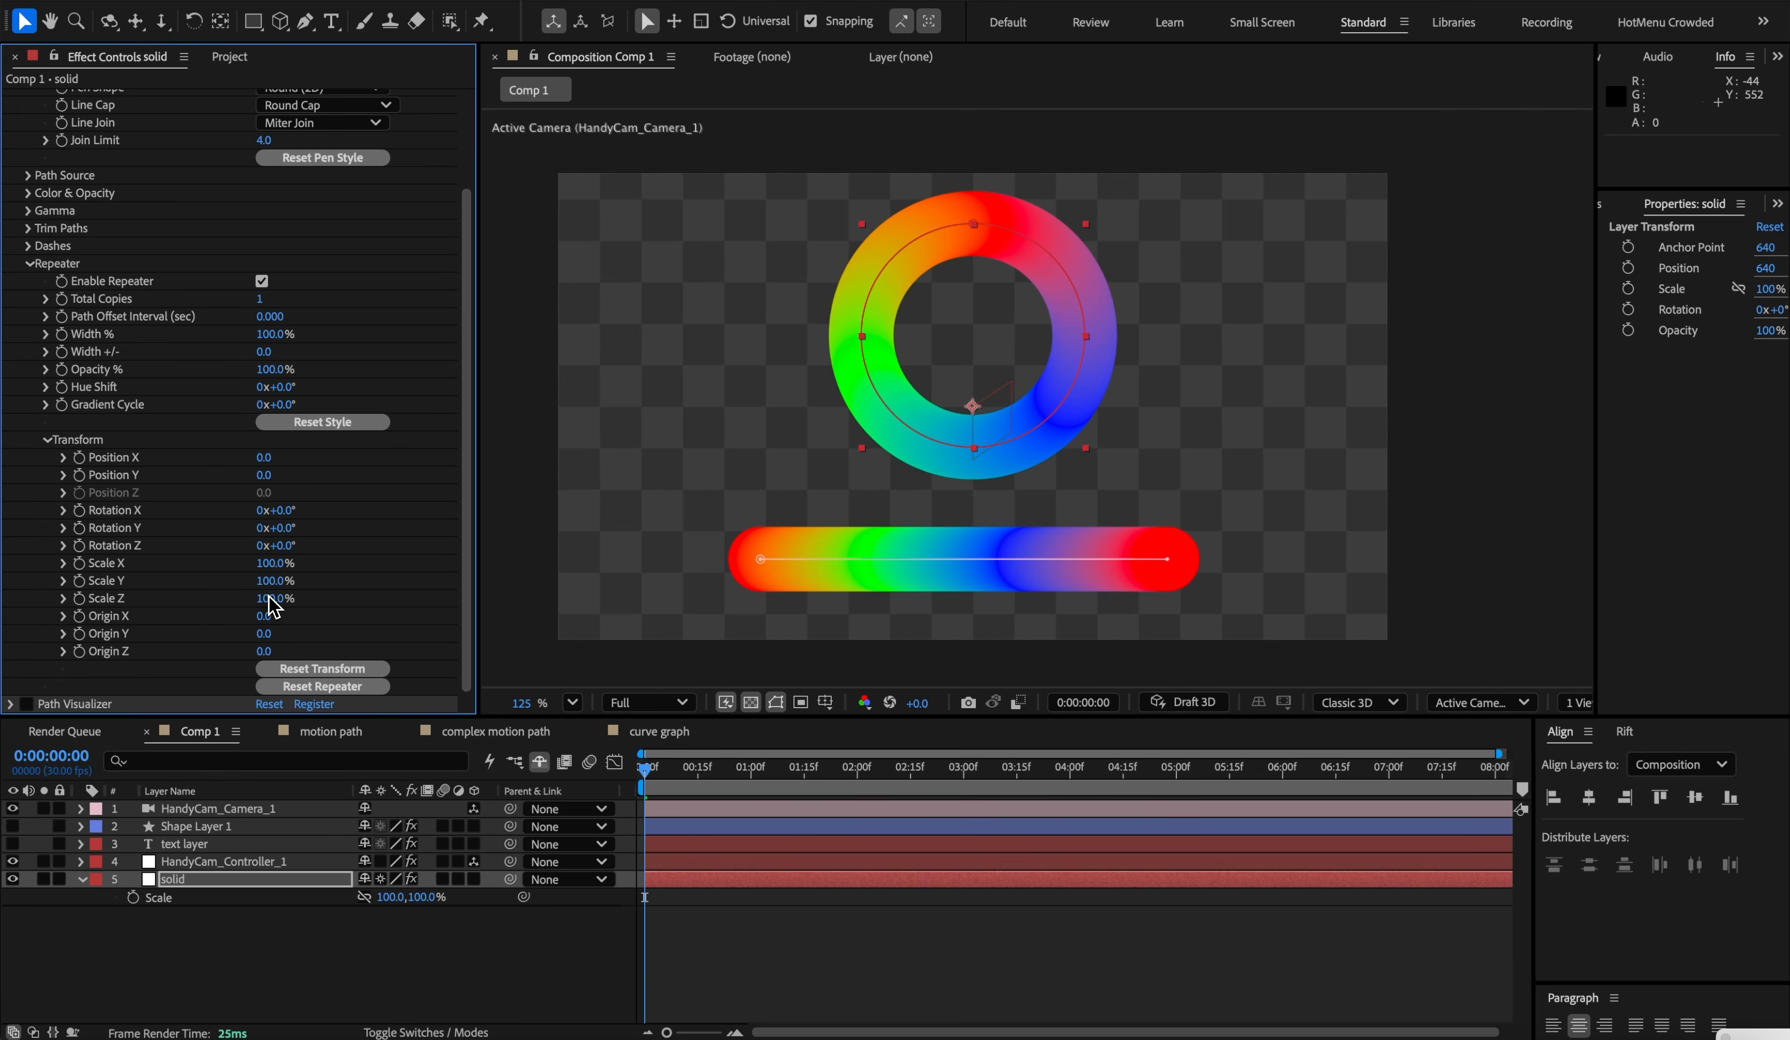
{"action": "scroll", "coordinate": [212, 551], "scroll_direction": "up", "scroll_amount": 3}
{"action": "left_click", "coordinate": [285, 204]}
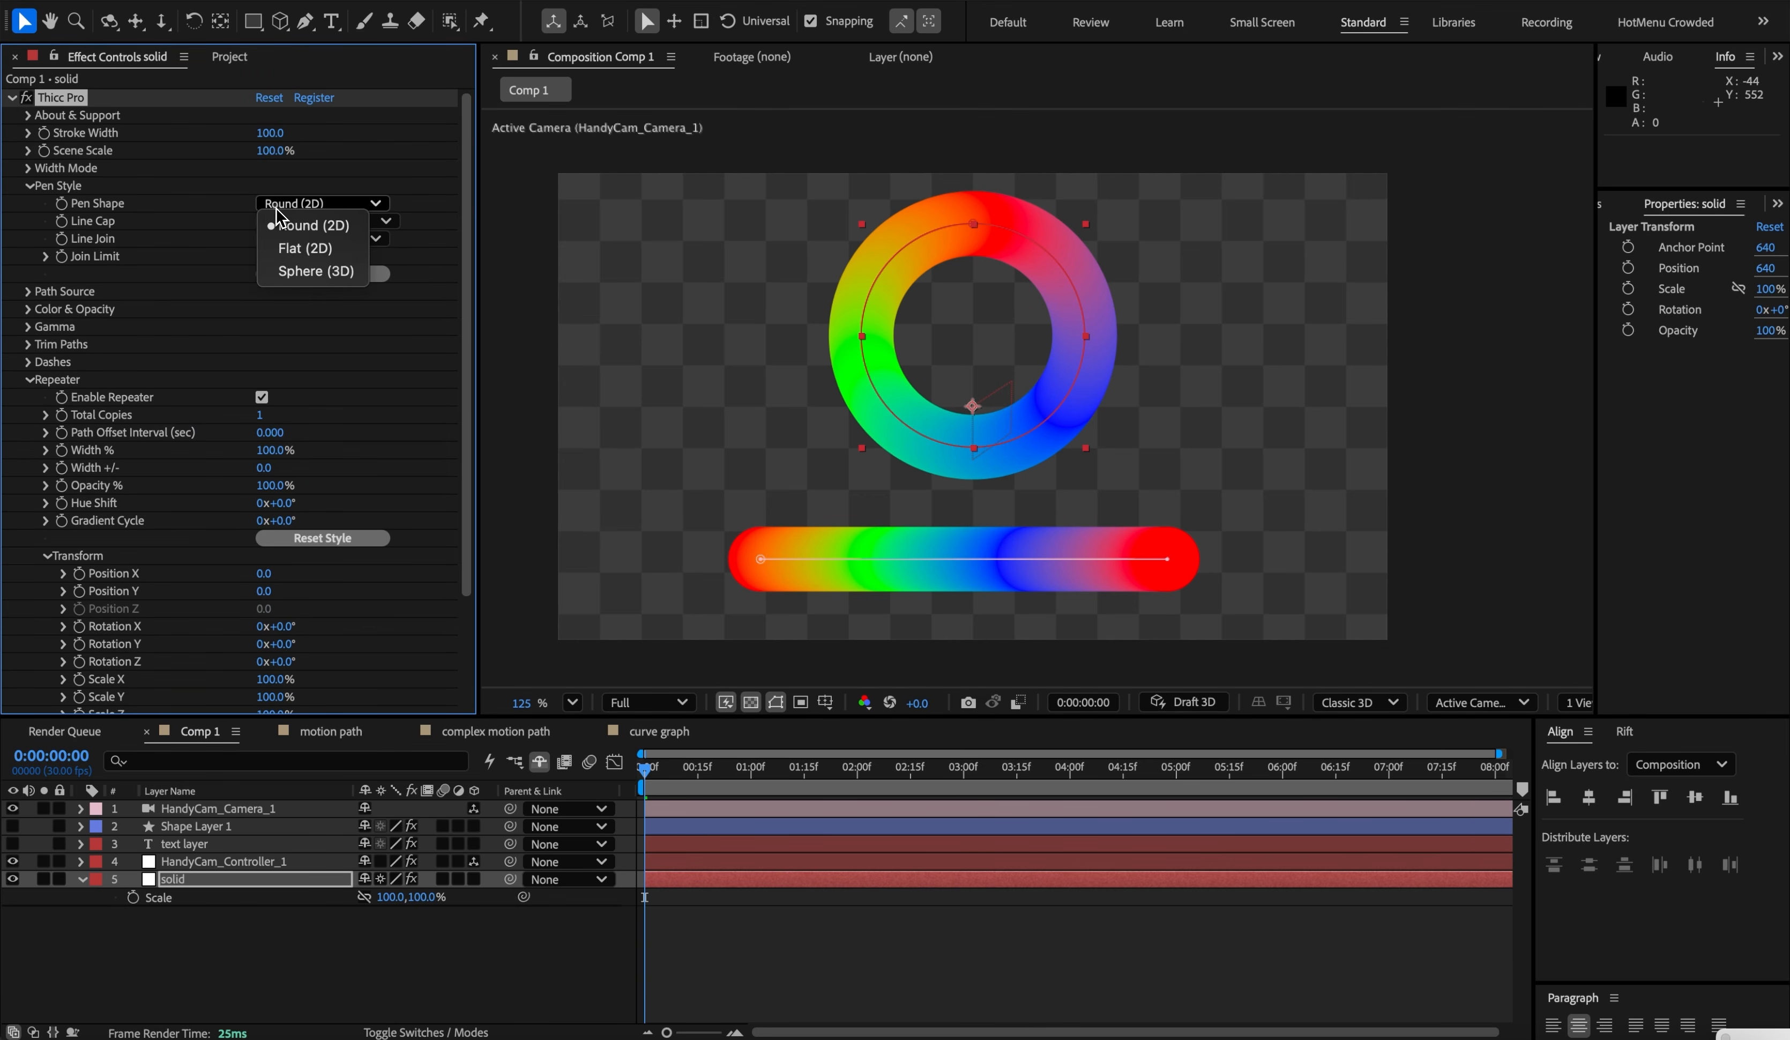
{"action": "left_click", "coordinate": [286, 273]}
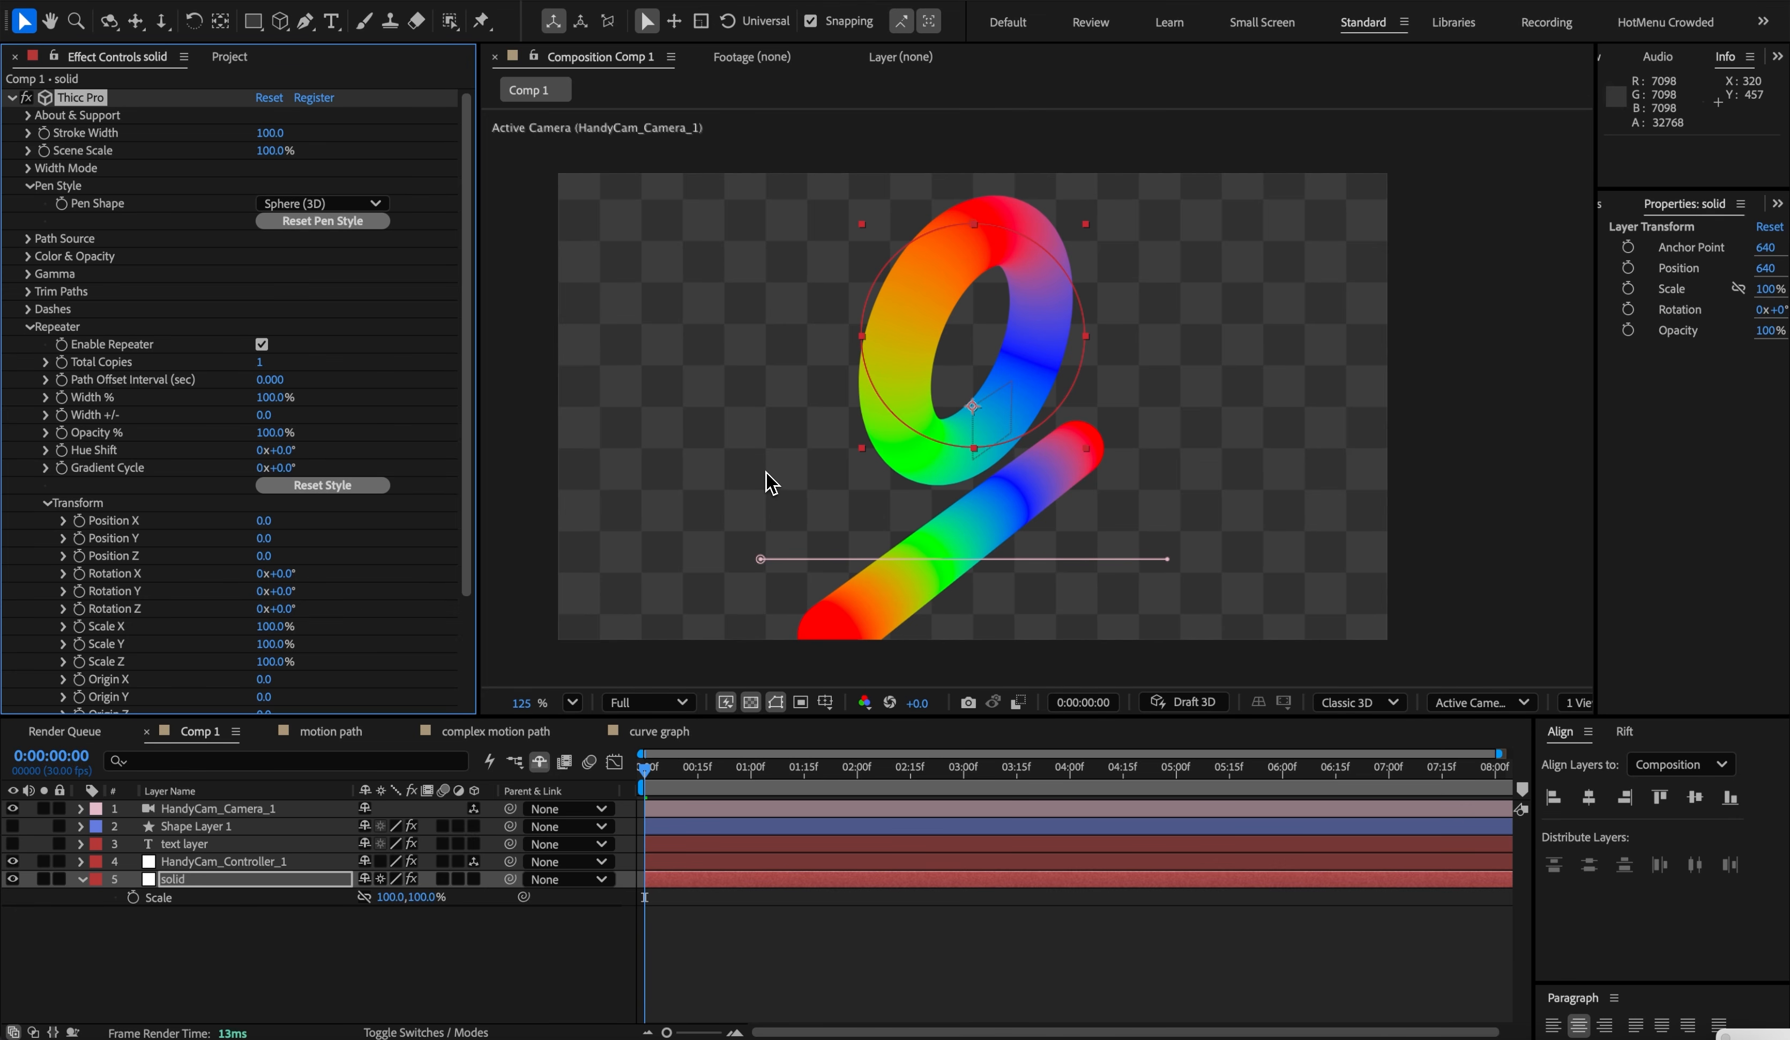
- Try pulling one vertex of the solid's closed mask outward, undo it, and show Thicc Pro's Path Source settings
{"action": "left_click", "coordinate": [193, 880]}
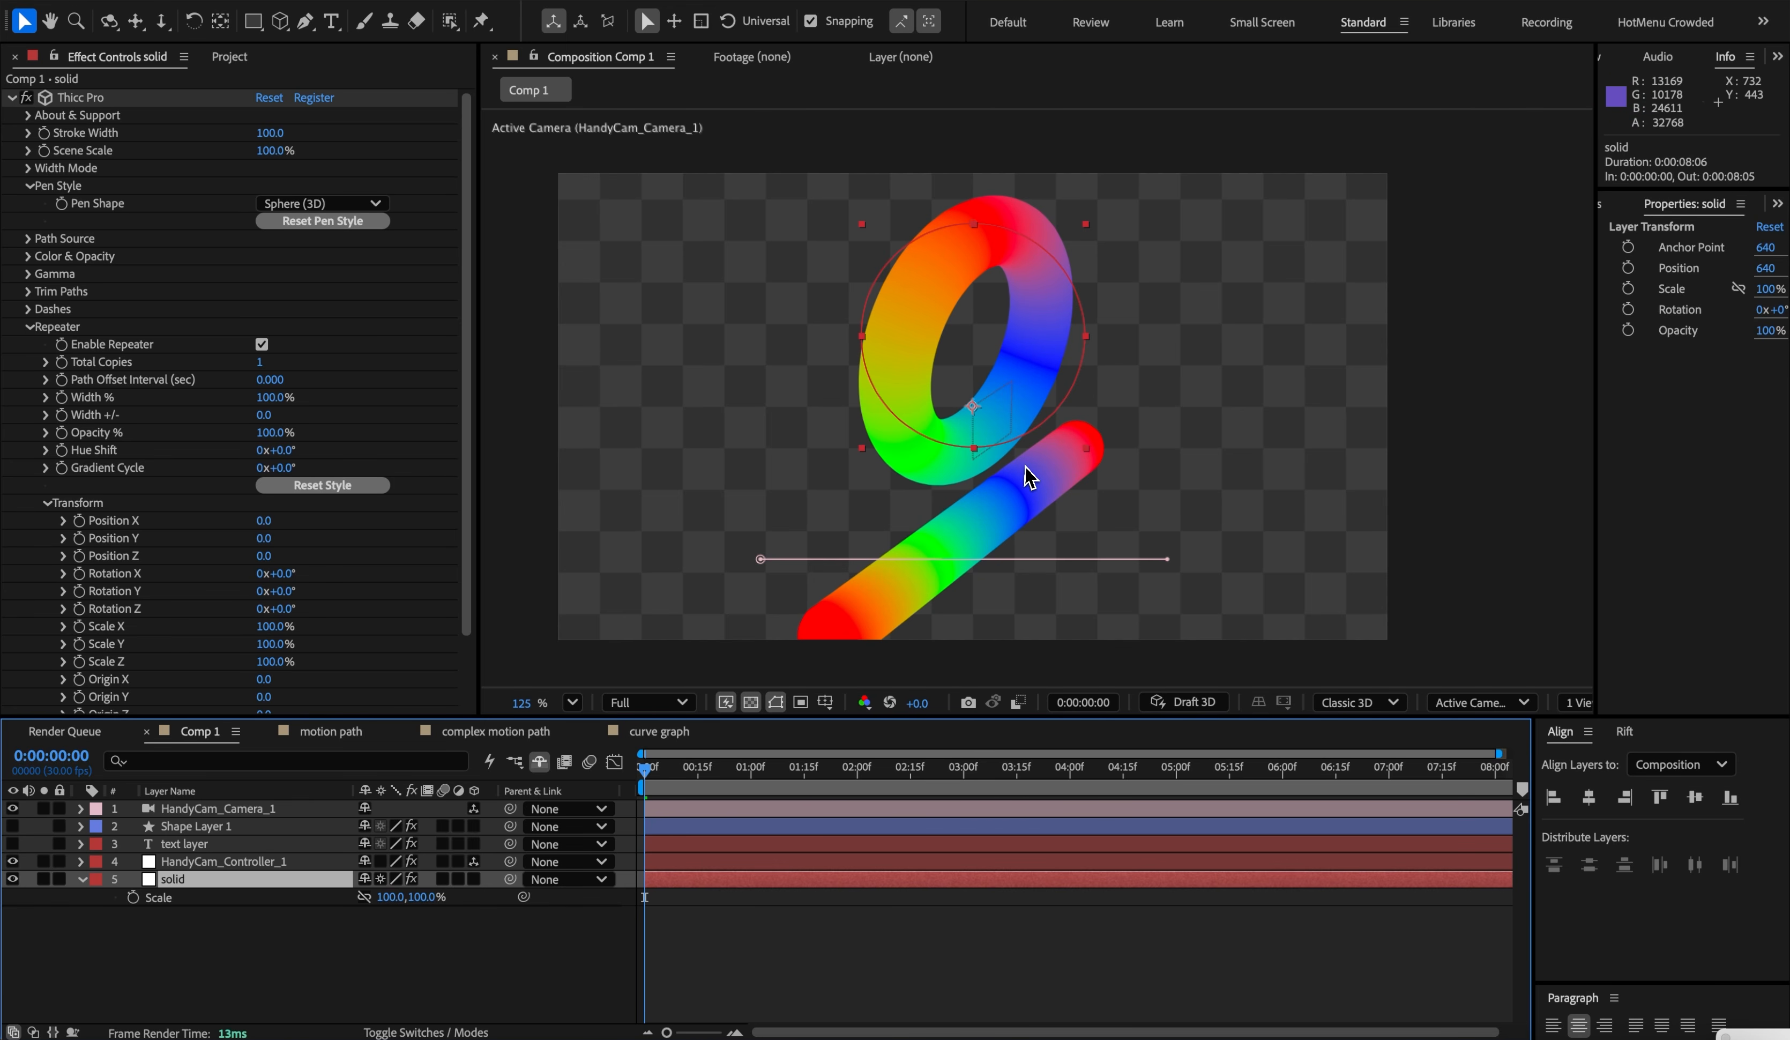
{"action": "left_click", "coordinate": [889, 339]}
{"action": "left_click_drag", "start_coordinate": [862, 335], "coordinate": [736, 326]}
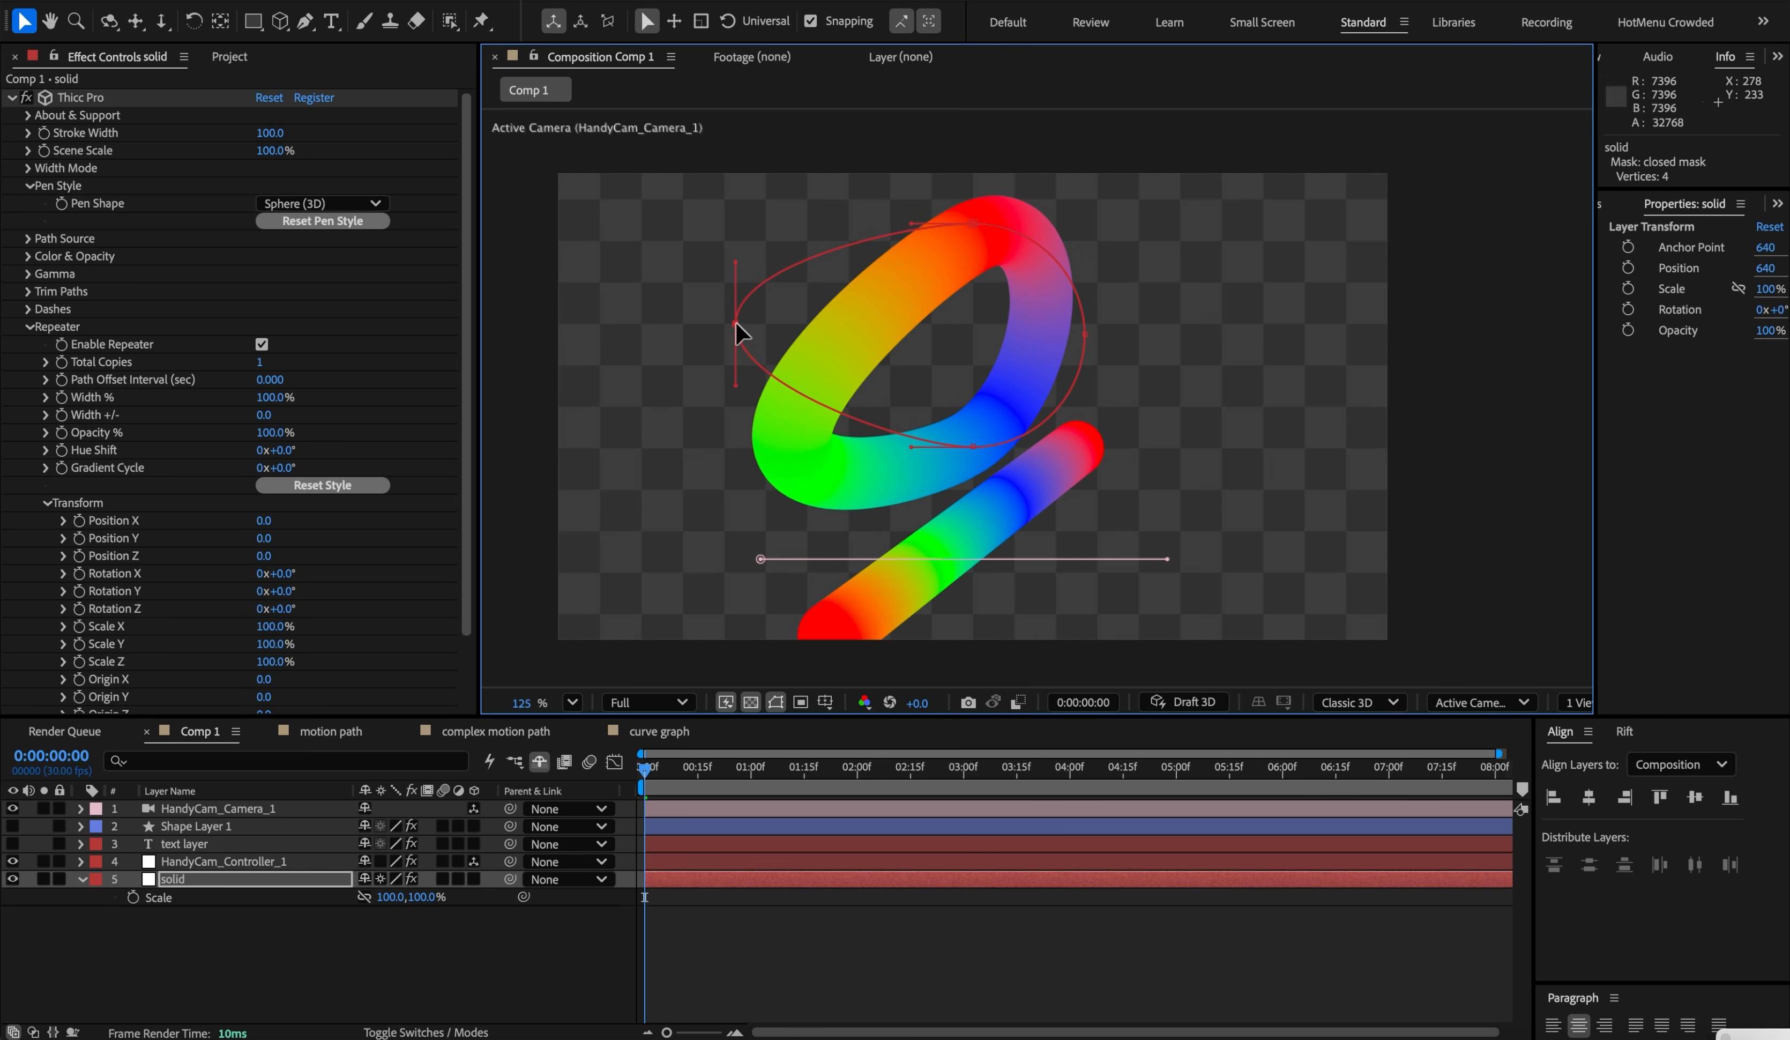
{"action": "key", "text": "super+z"}
{"action": "left_click", "coordinate": [542, 326]}
{"action": "left_click", "coordinate": [988, 339]}
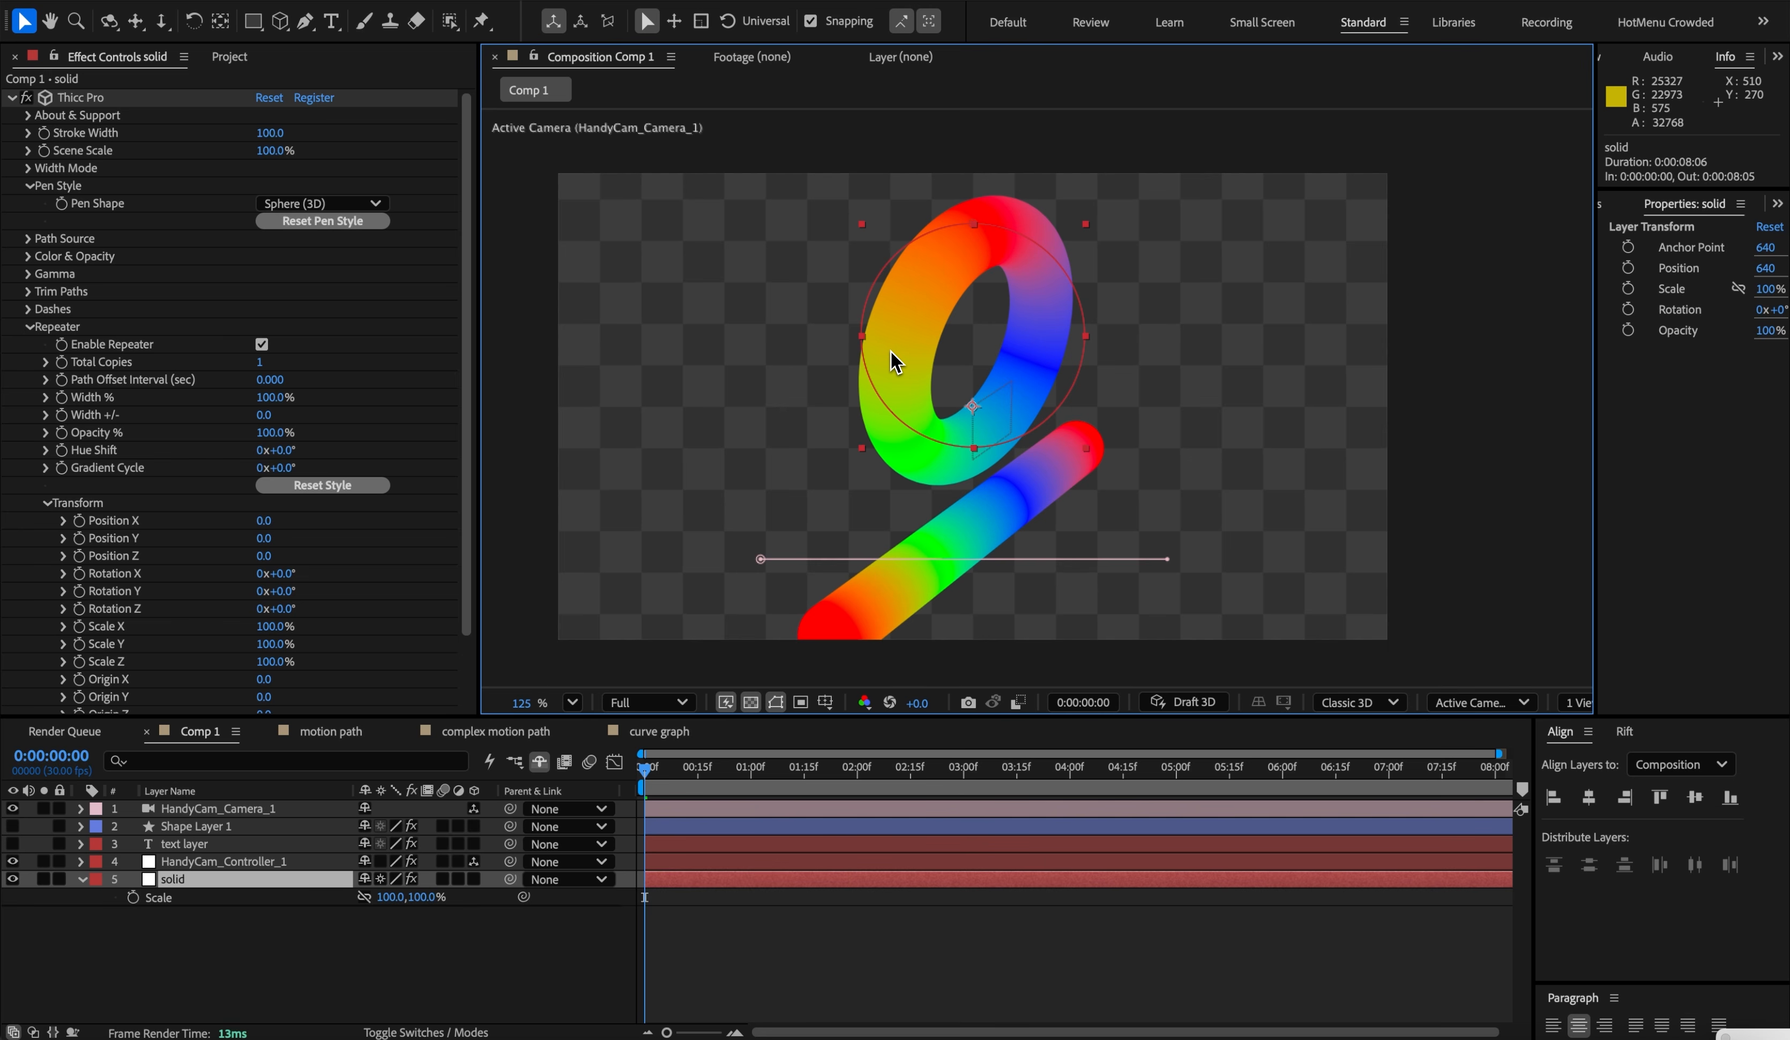
{"action": "left_click", "coordinate": [28, 238]}
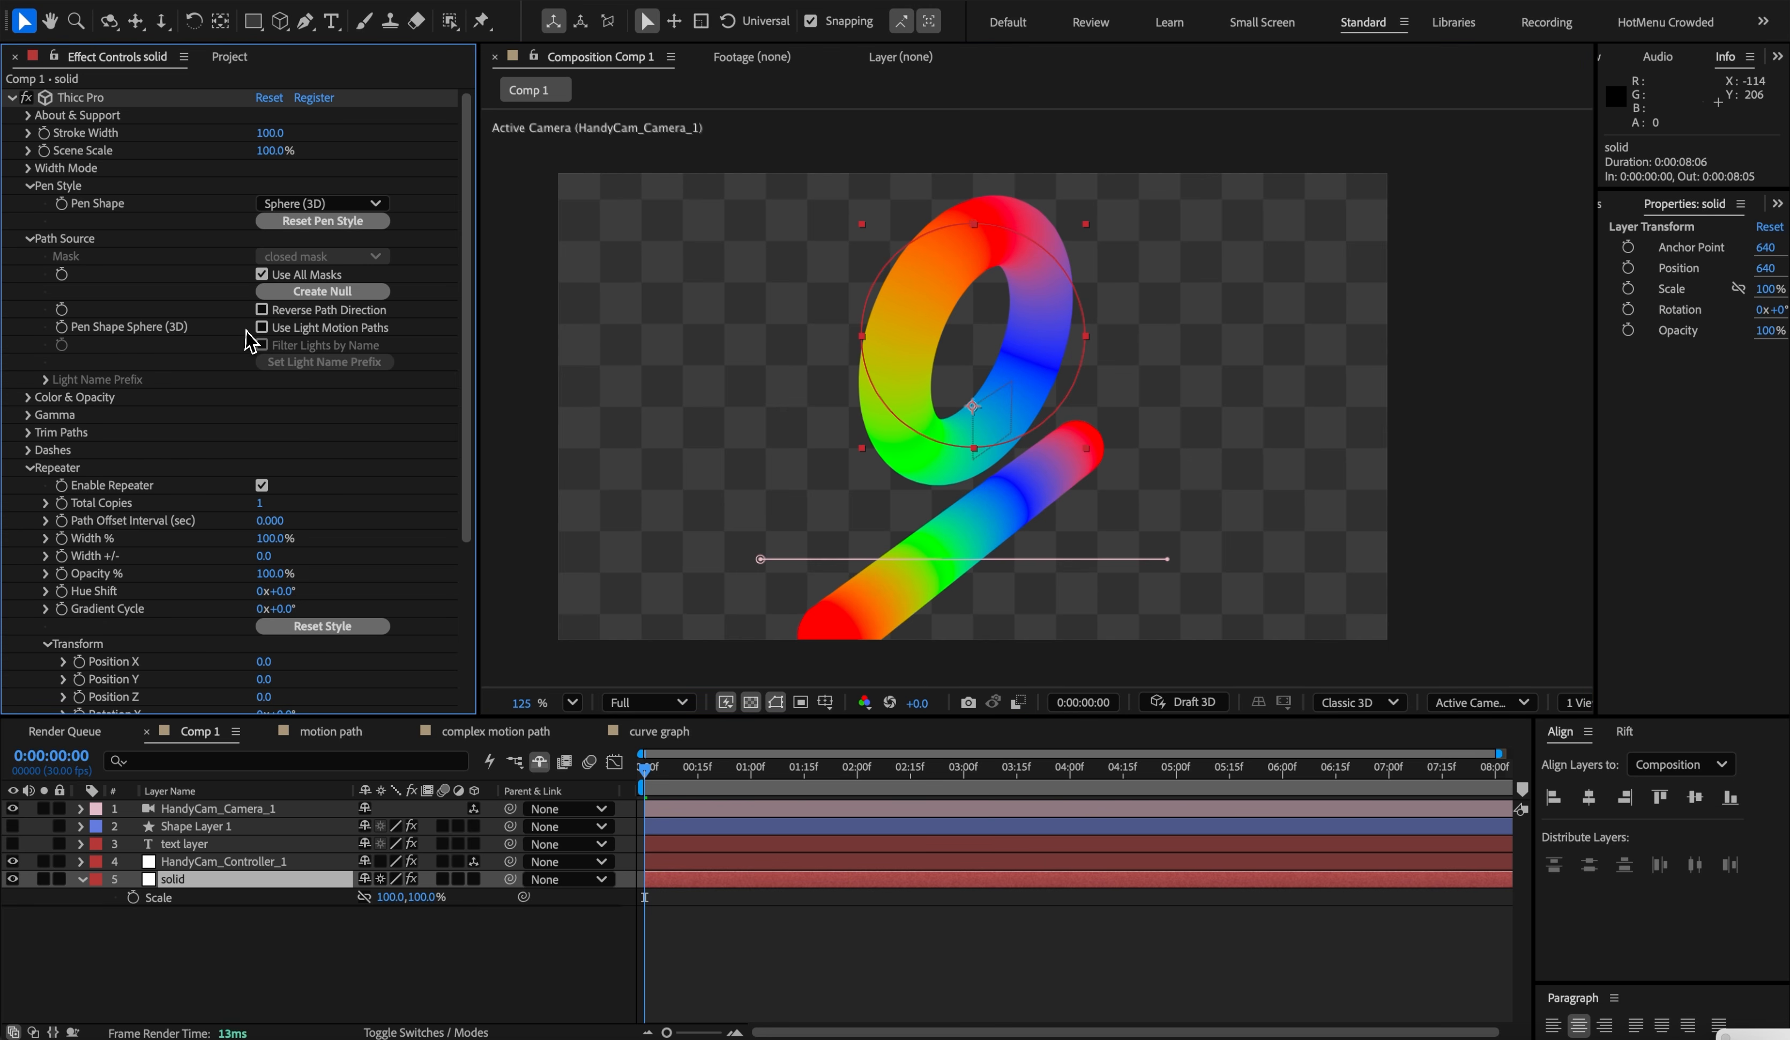
- In the motion path composition, make Dark Gray Solid 5's mask a triangle by deleting one upper vertex and moving the other to the top centre
{"action": "left_click", "coordinate": [342, 735]}
{"action": "left_click", "coordinate": [235, 810]}
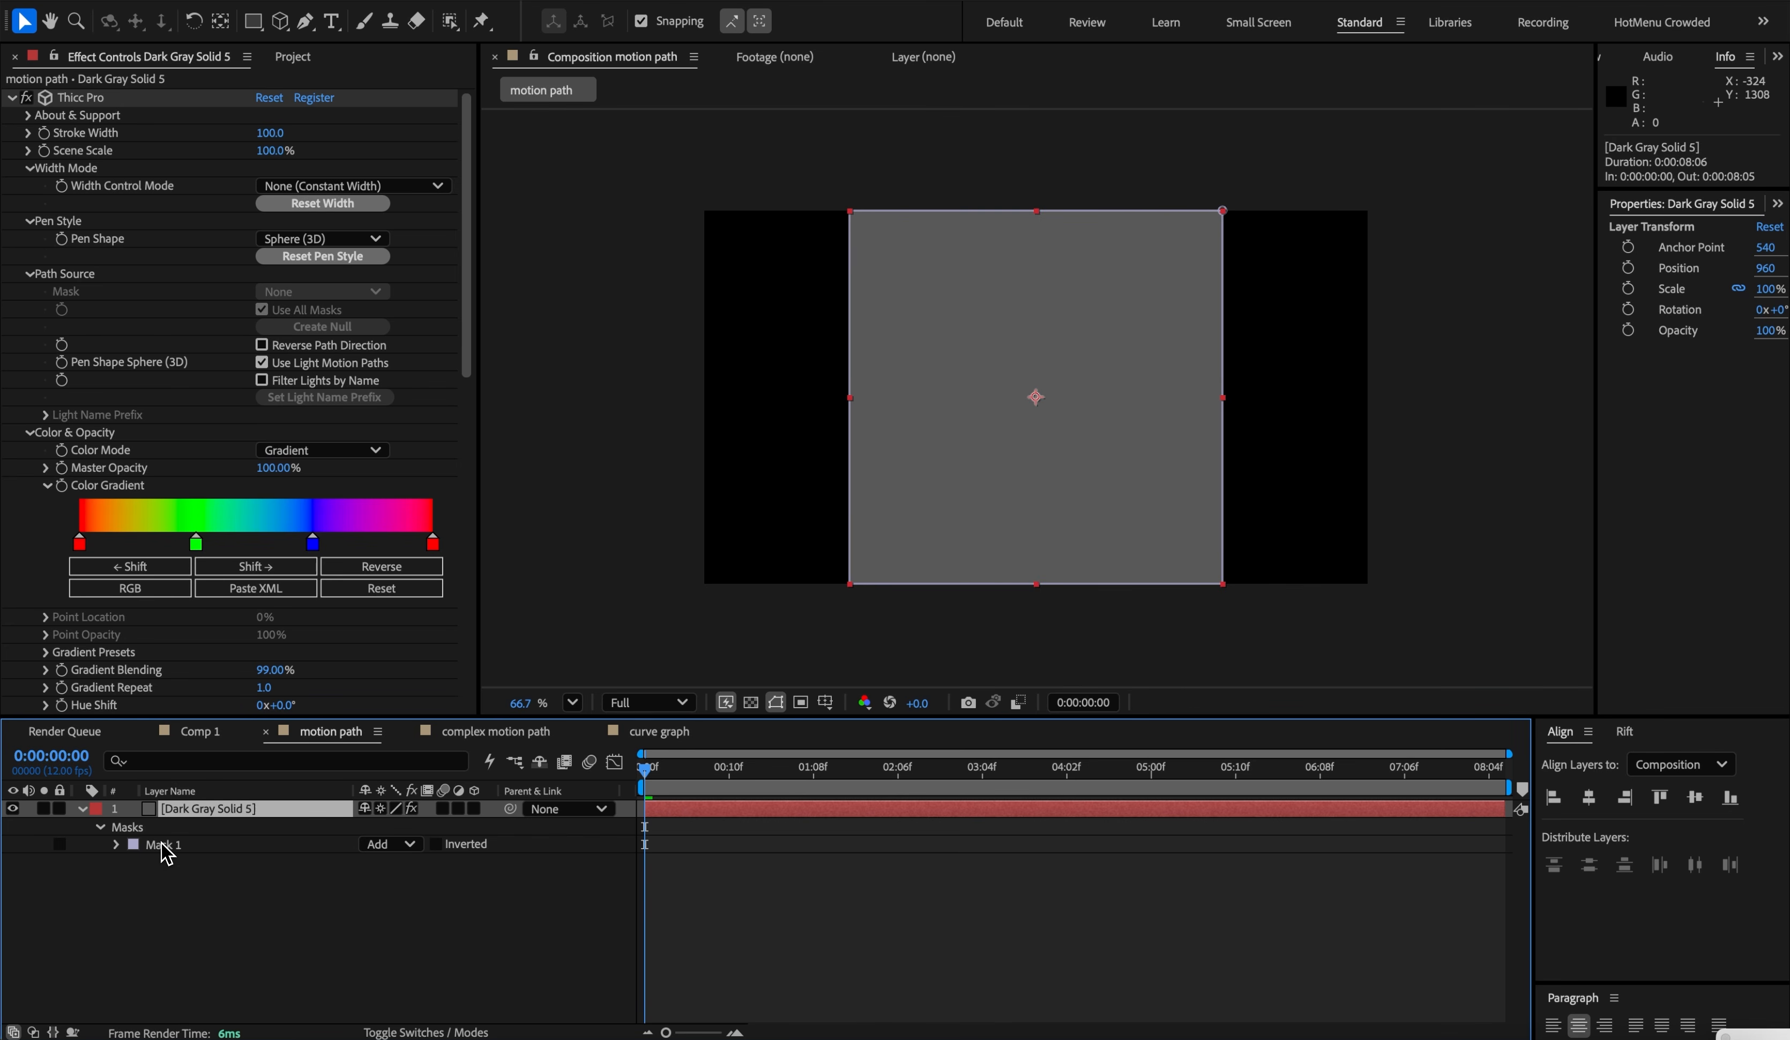
{"action": "left_click", "coordinate": [848, 213]}
{"action": "key", "text": "Delete"}
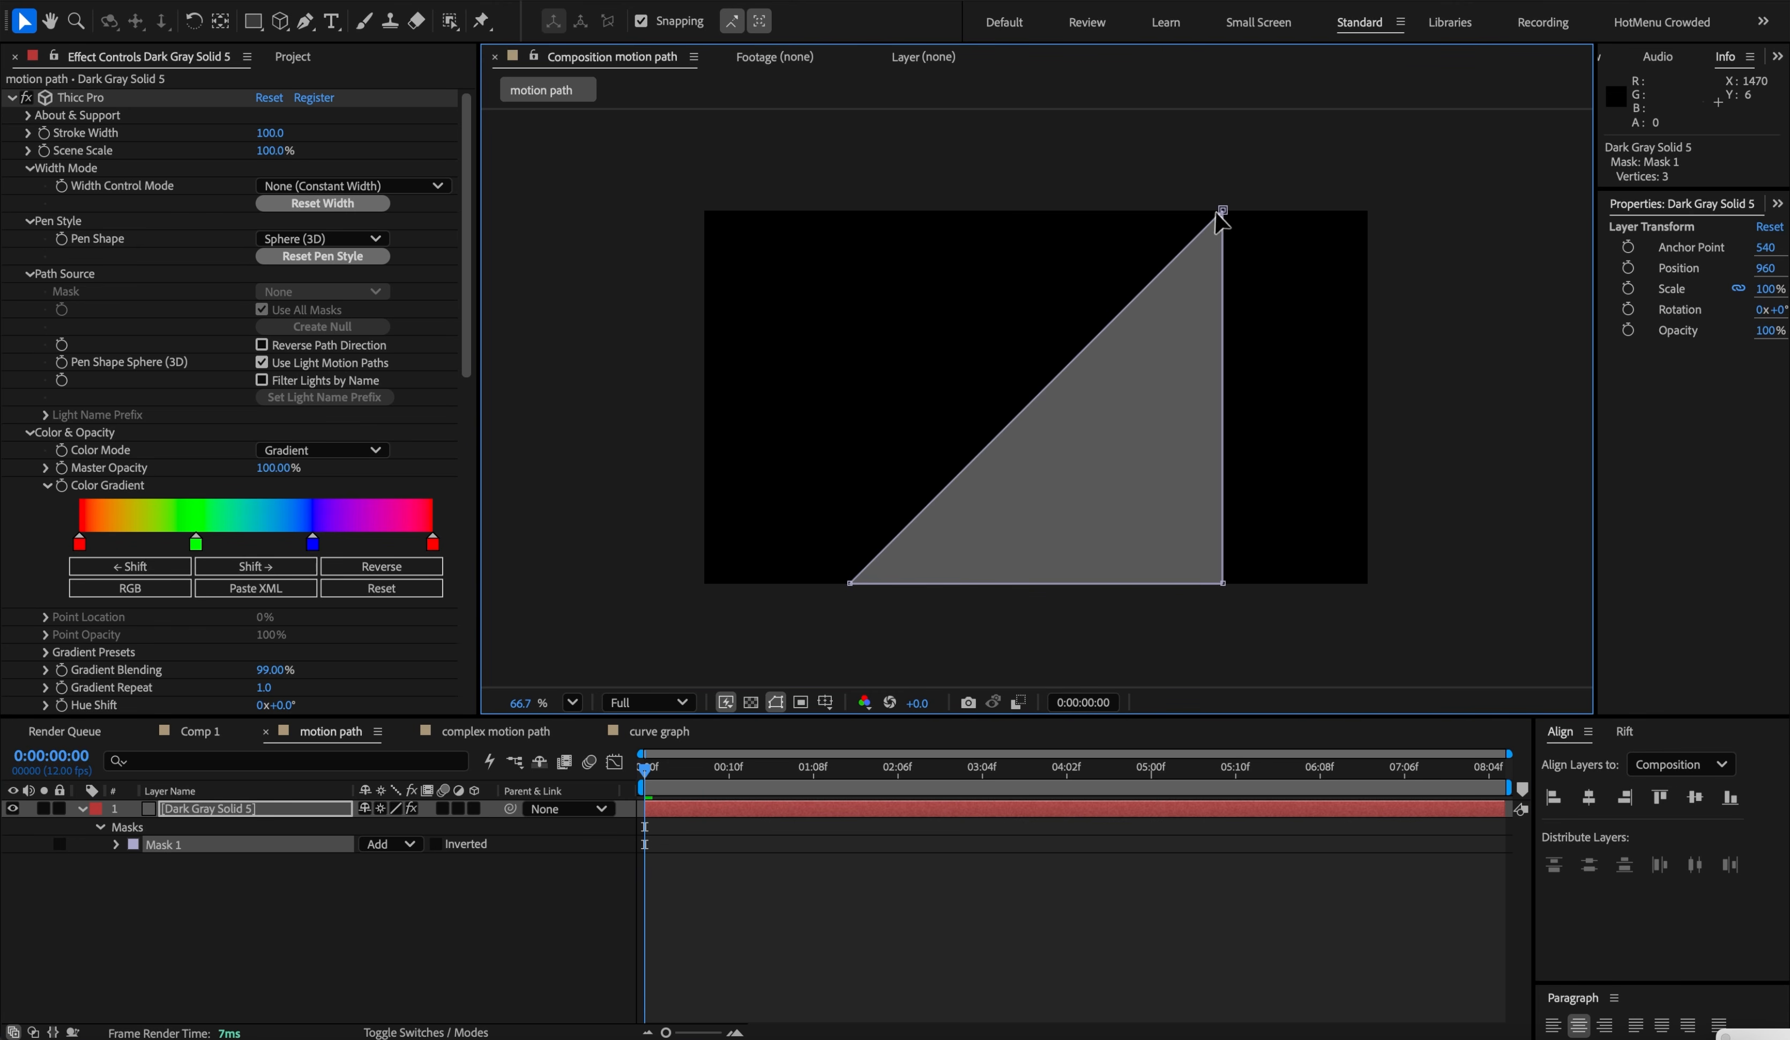
{"action": "left_click_drag", "start_coordinate": [1220, 221], "coordinate": [1035, 211]}
{"action": "left_click", "coordinate": [994, 402]}
{"action": "left_click", "coordinate": [1029, 322]}
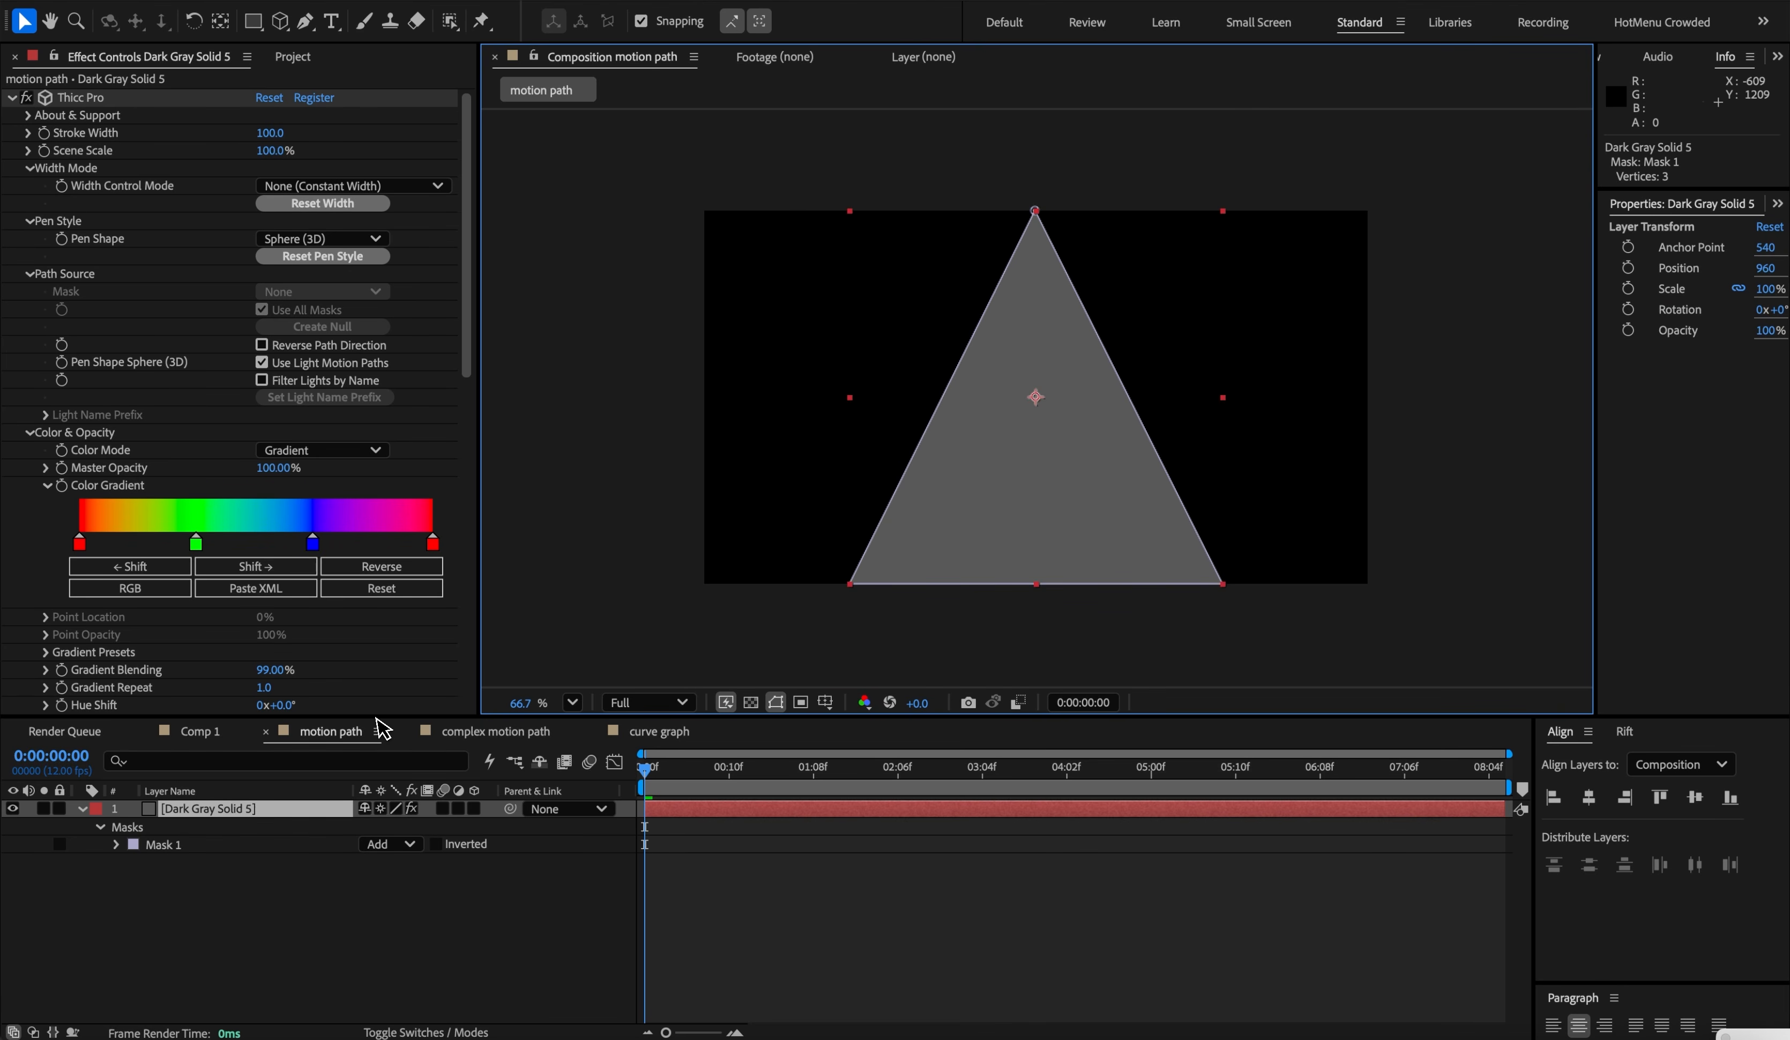
- Copy the solid's triangular Mask Path into the Position property of a new point light named Point Light 1
{"action": "left_click", "coordinate": [116, 844]}
{"action": "left_click", "coordinate": [207, 861]}
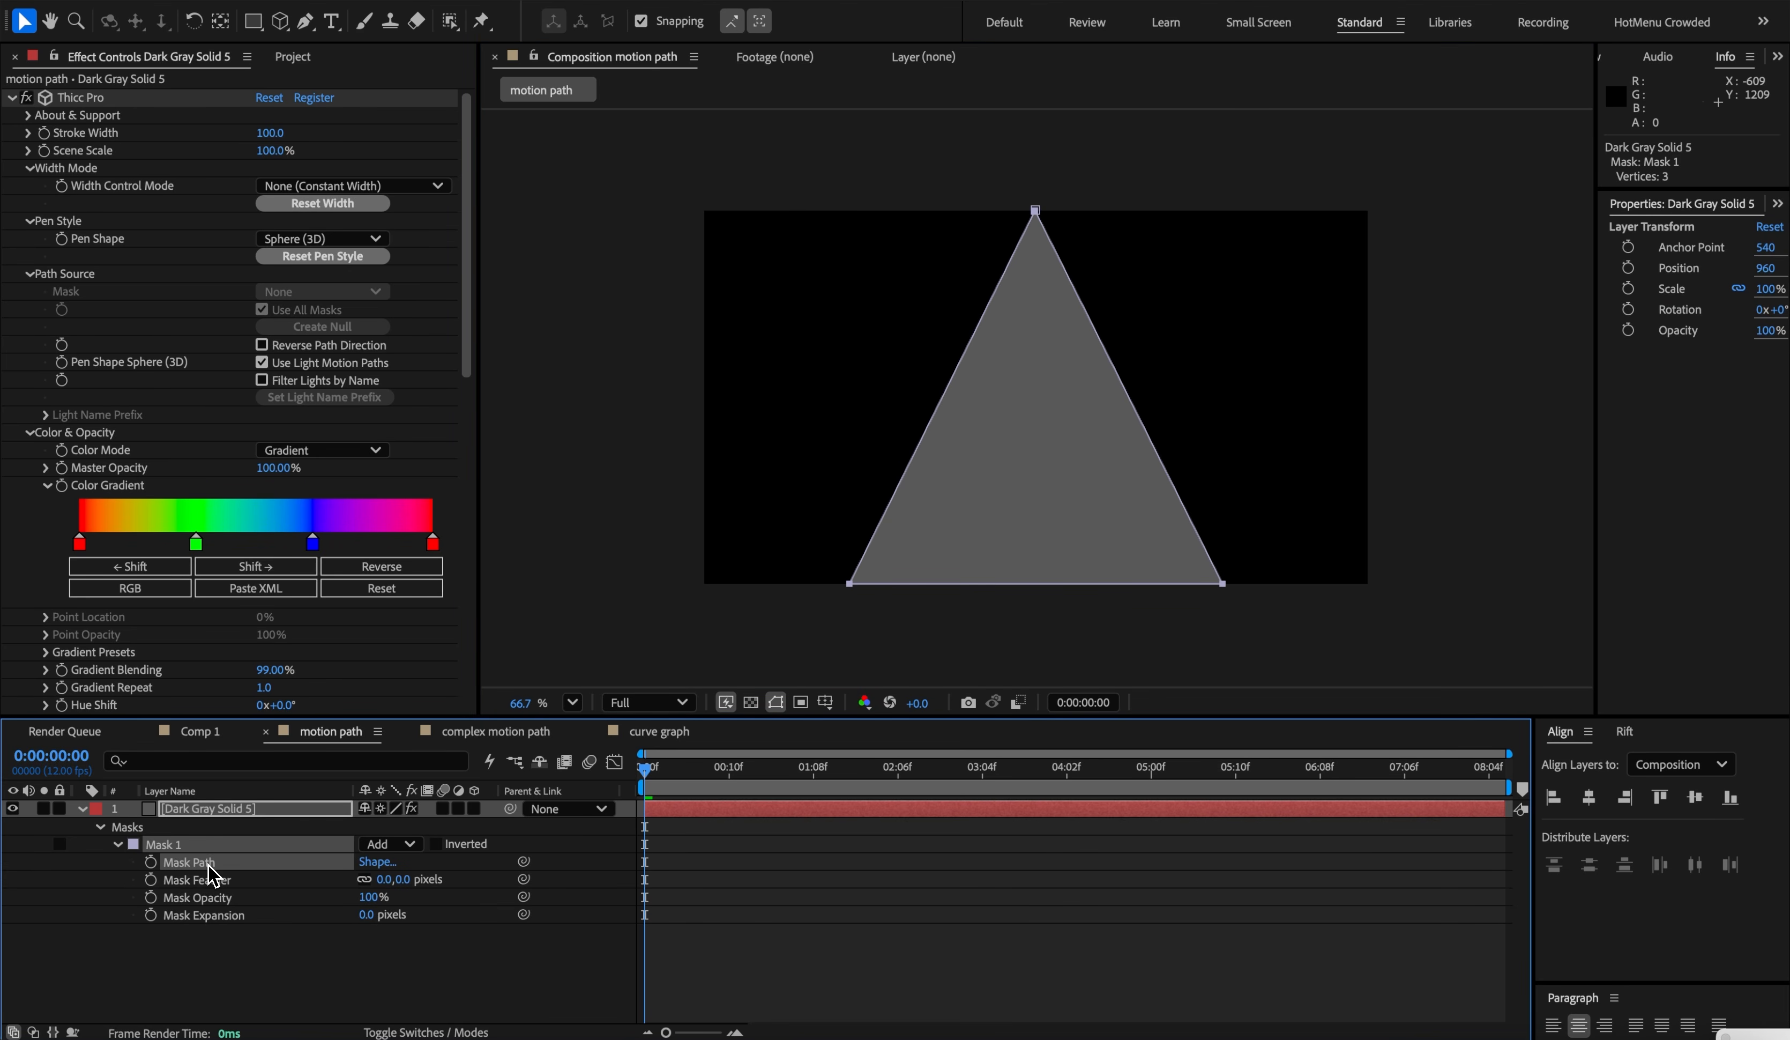
{"action": "left_click", "coordinate": [192, 948]}
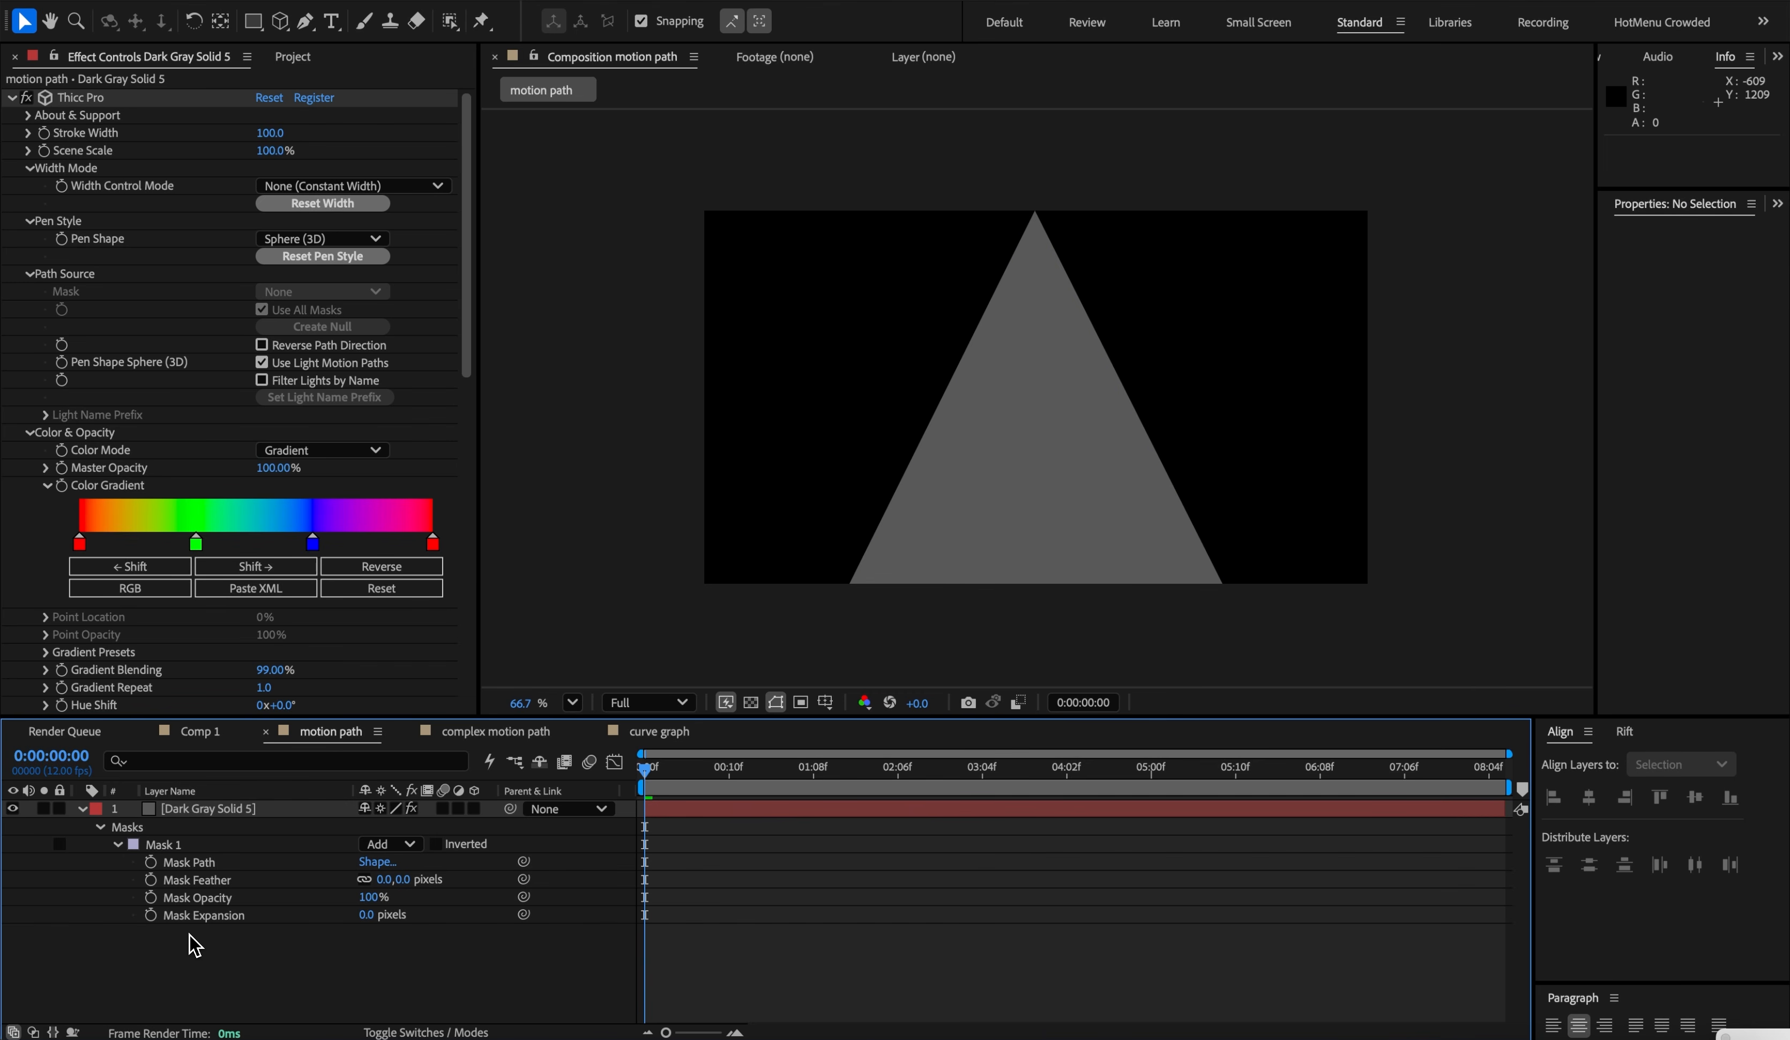
{"action": "key", "text": "ctrl+alt+shift+l"}
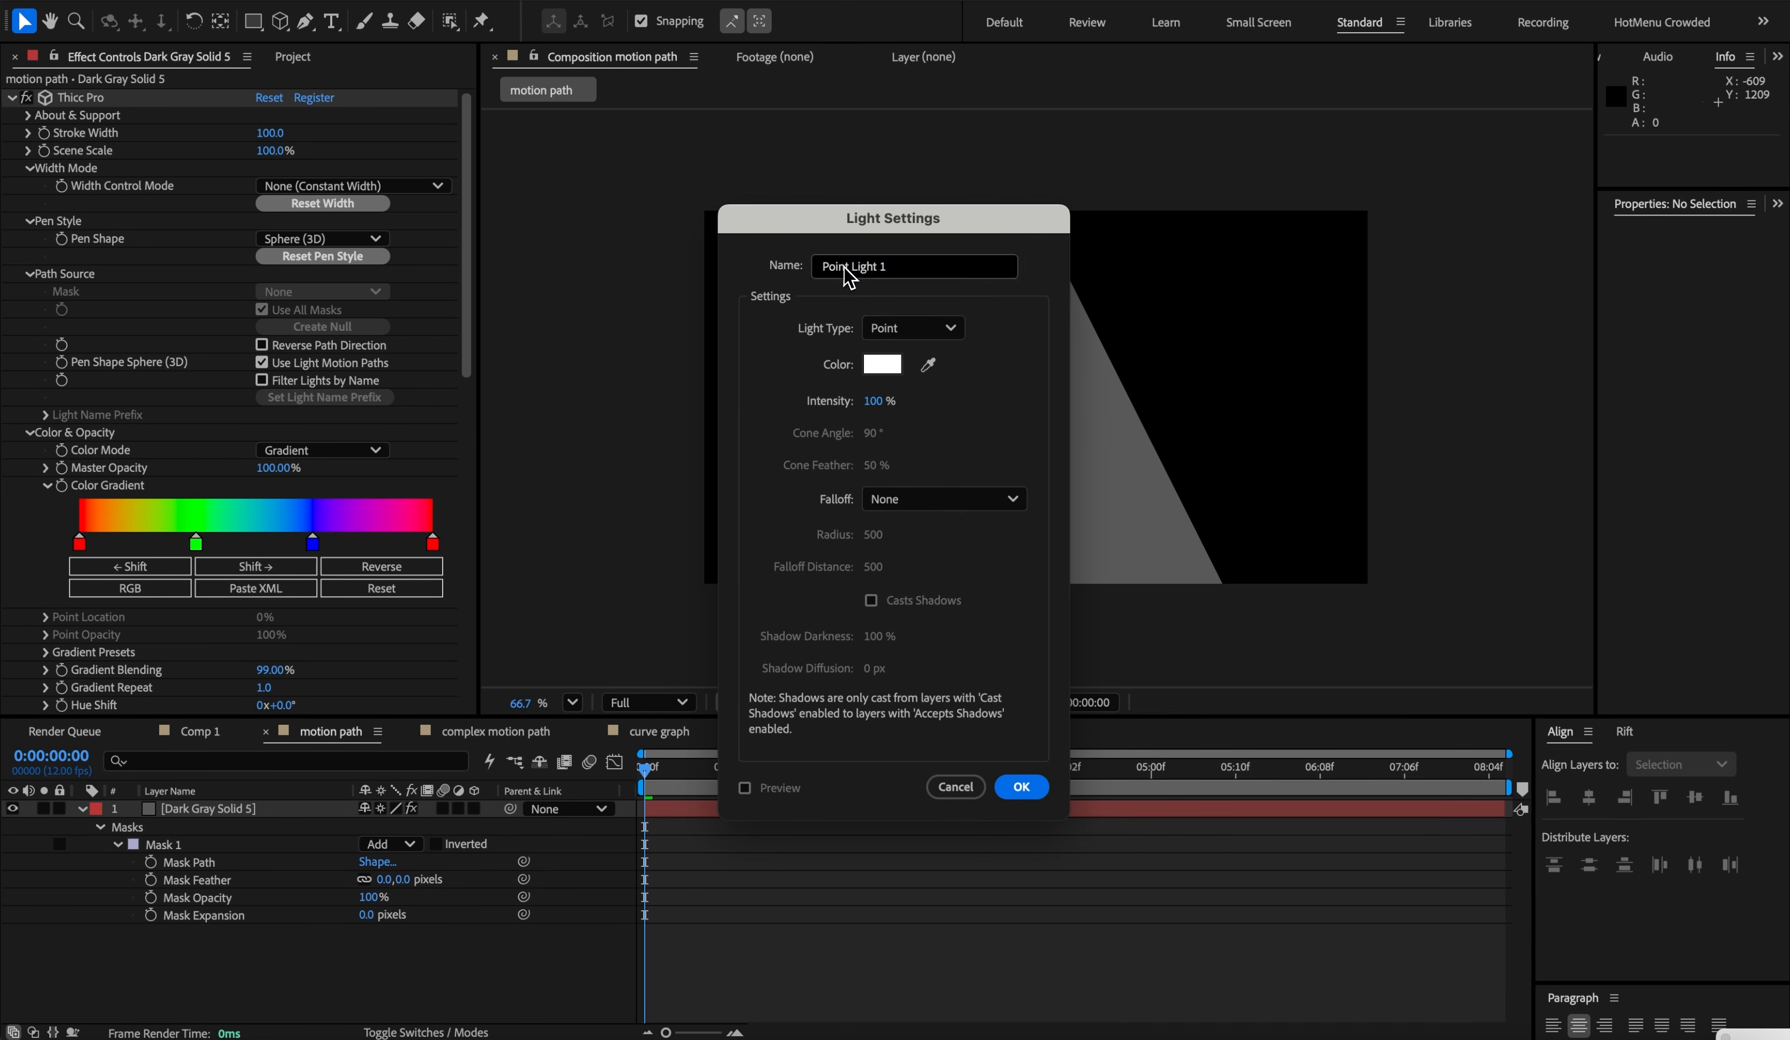
{"action": "key", "text": "Return"}
{"action": "key", "text": "ctrl+v"}
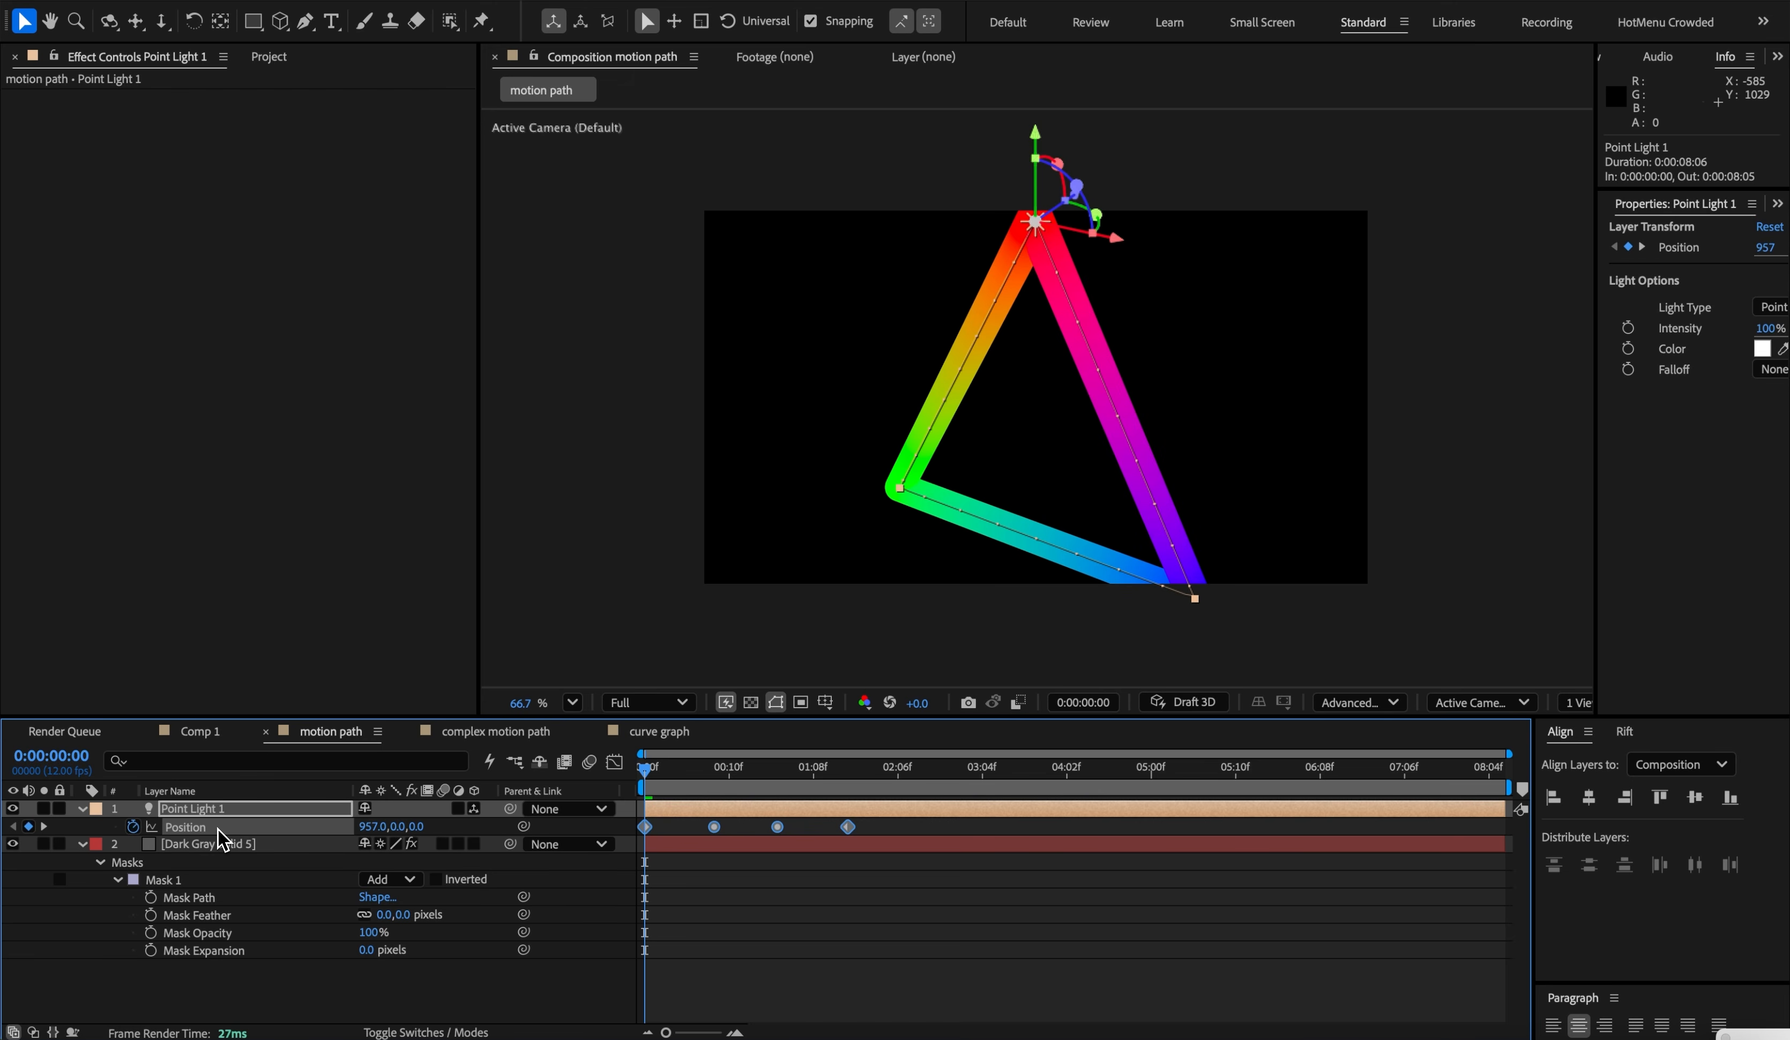
- Show Dark Gray Solid 5's Thicc Pro pen shape and Use Light Motion Paths settings
{"action": "left_click", "coordinate": [219, 843]}
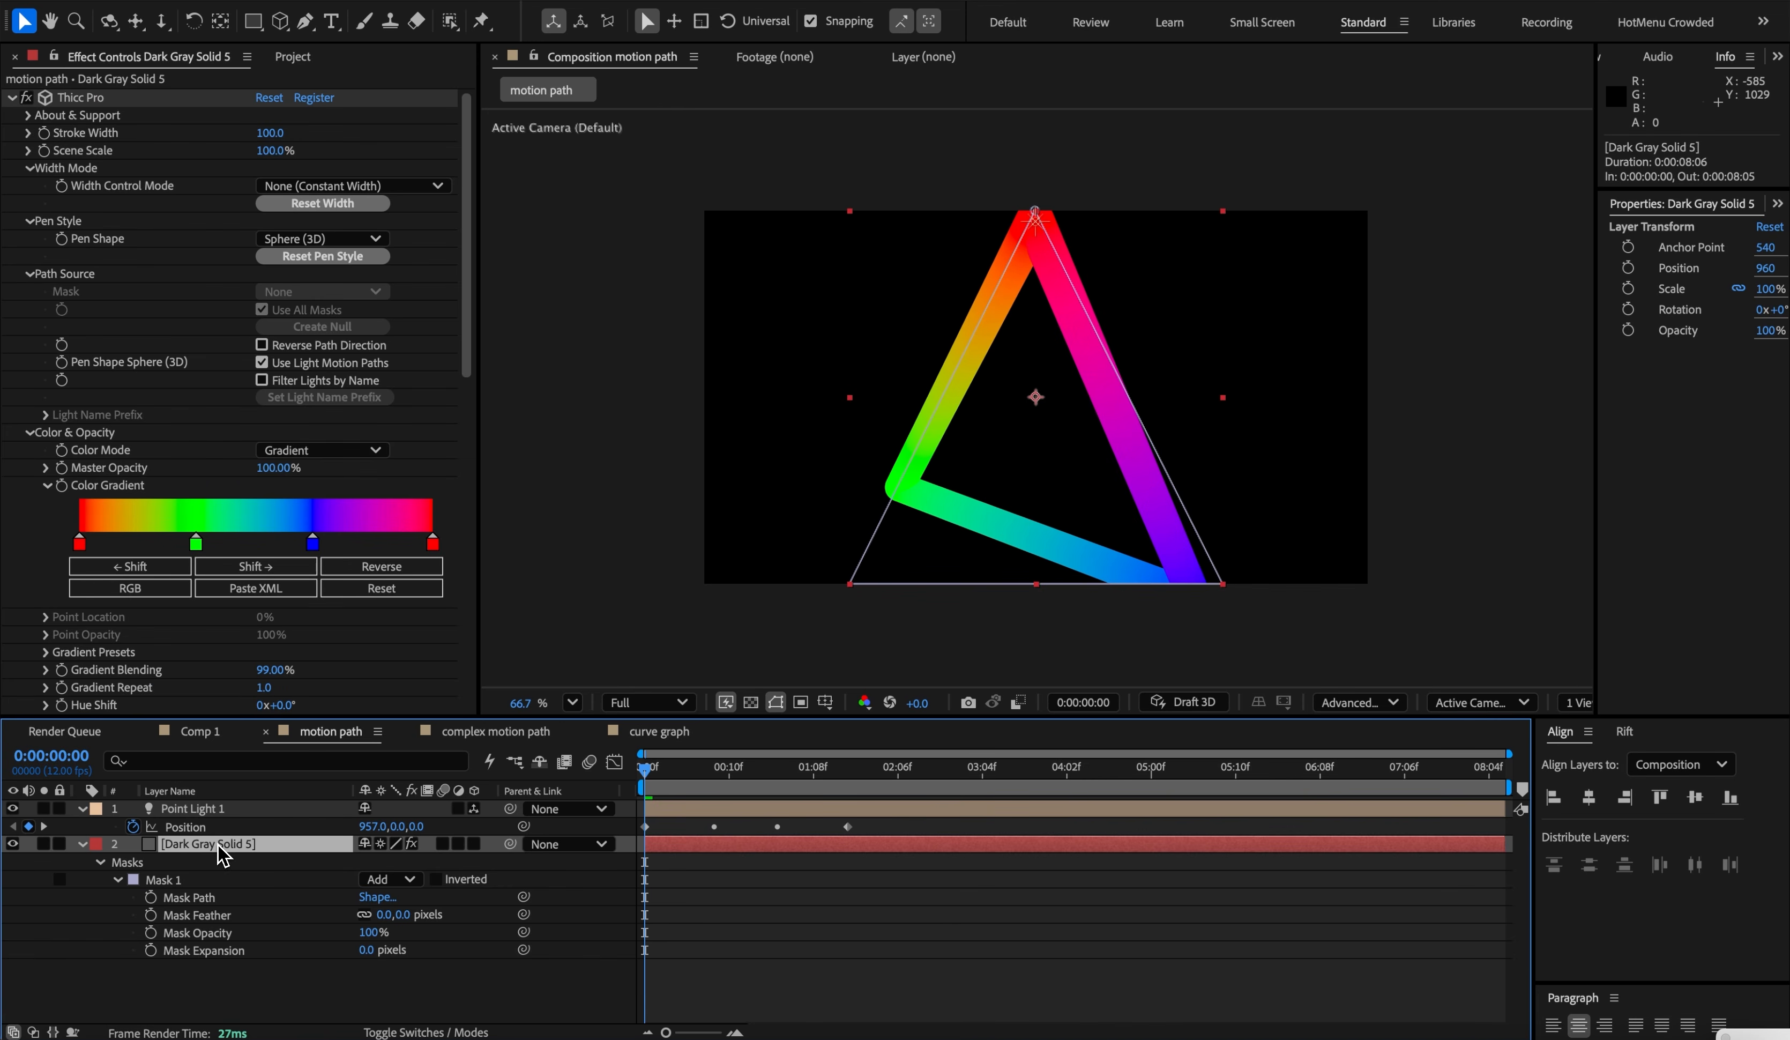
{"action": "left_click", "coordinate": [300, 238]}
{"action": "left_click", "coordinate": [222, 241]}
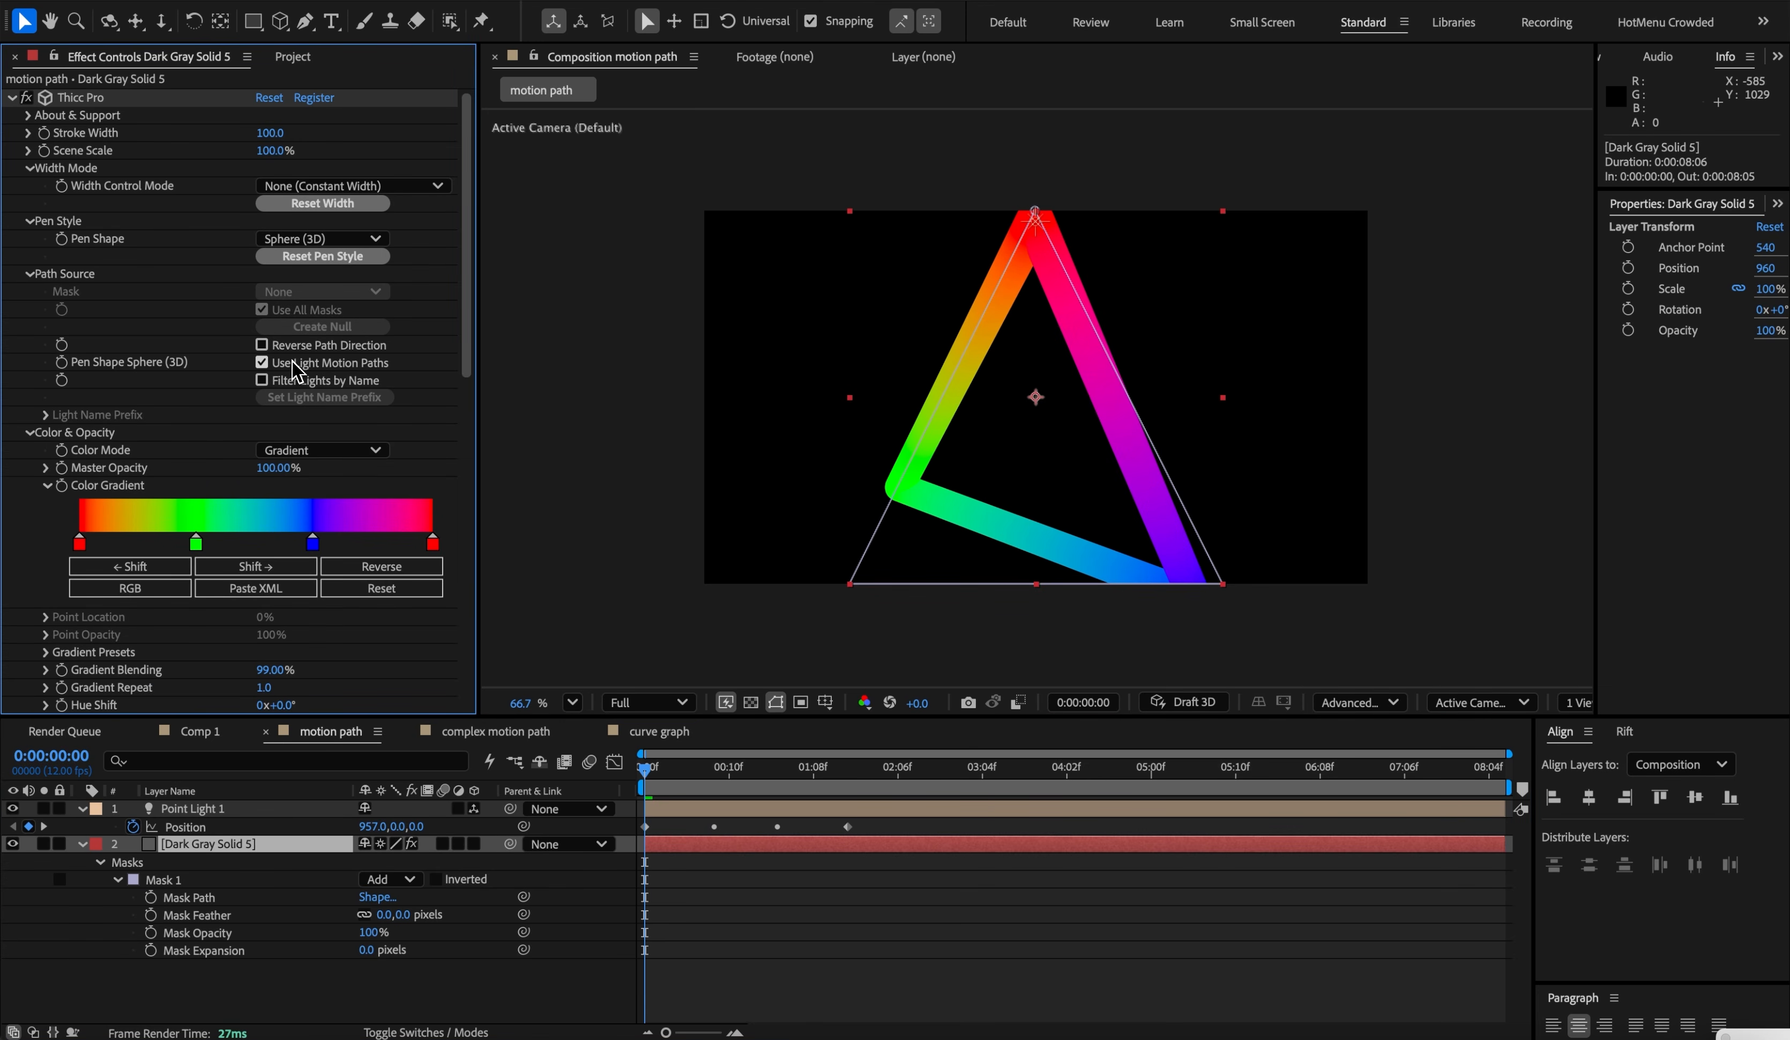
- Orbit around the triangular stroke in 3D and show Point Light 1's motion path
{"action": "left_click", "coordinate": [590, 330]}
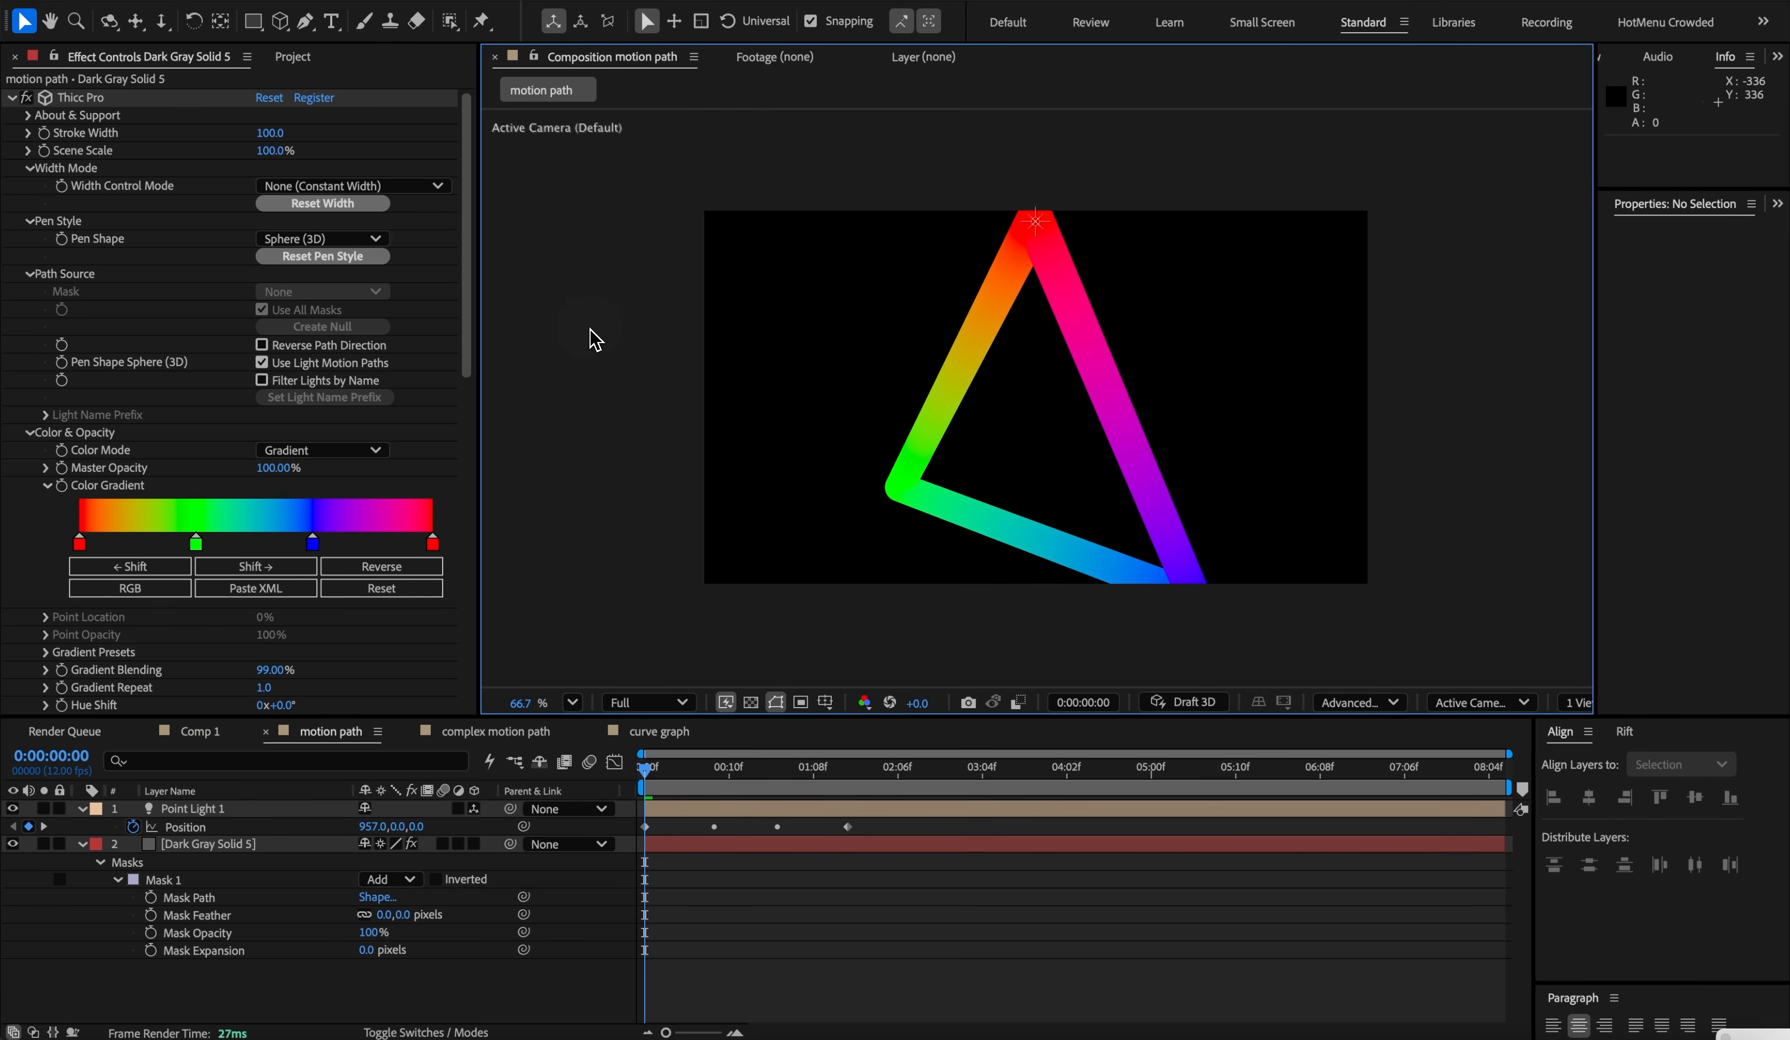
{"action": "key", "text": "1"}
{"action": "left_click_drag", "start_coordinate": [783, 368], "coordinate": [852, 348]}
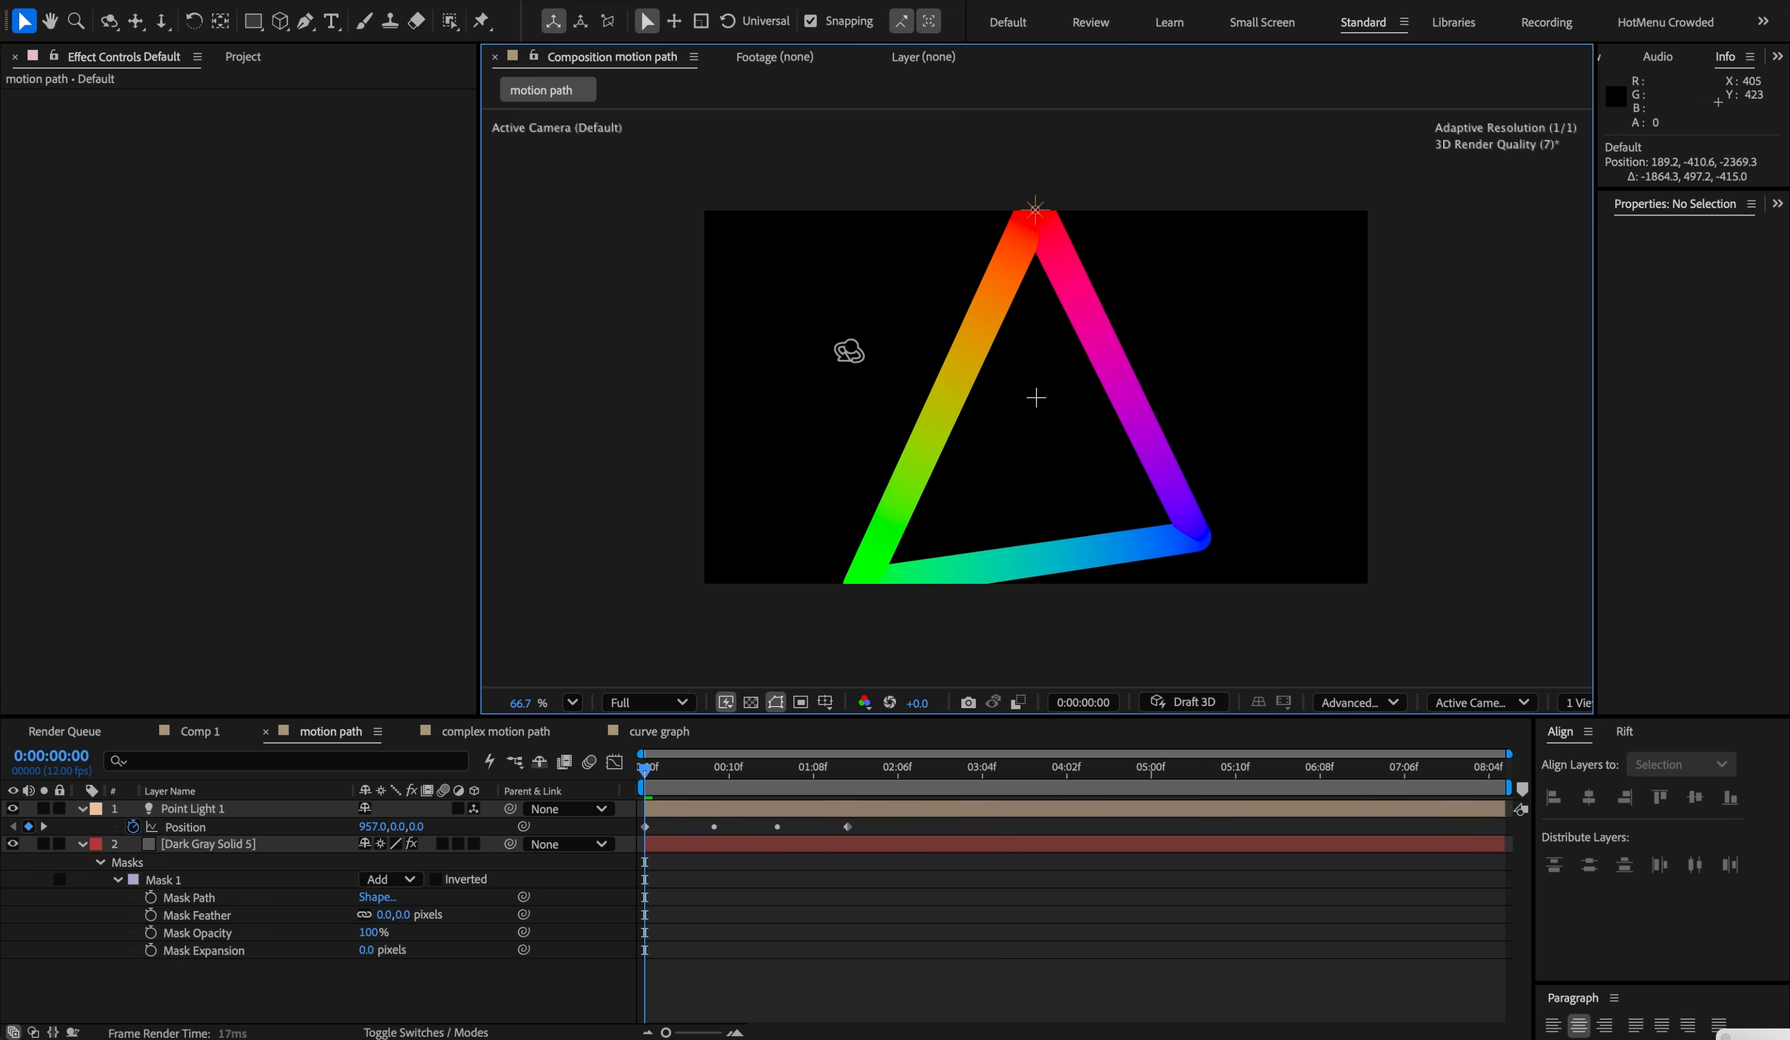
{"action": "left_click", "coordinate": [256, 810]}
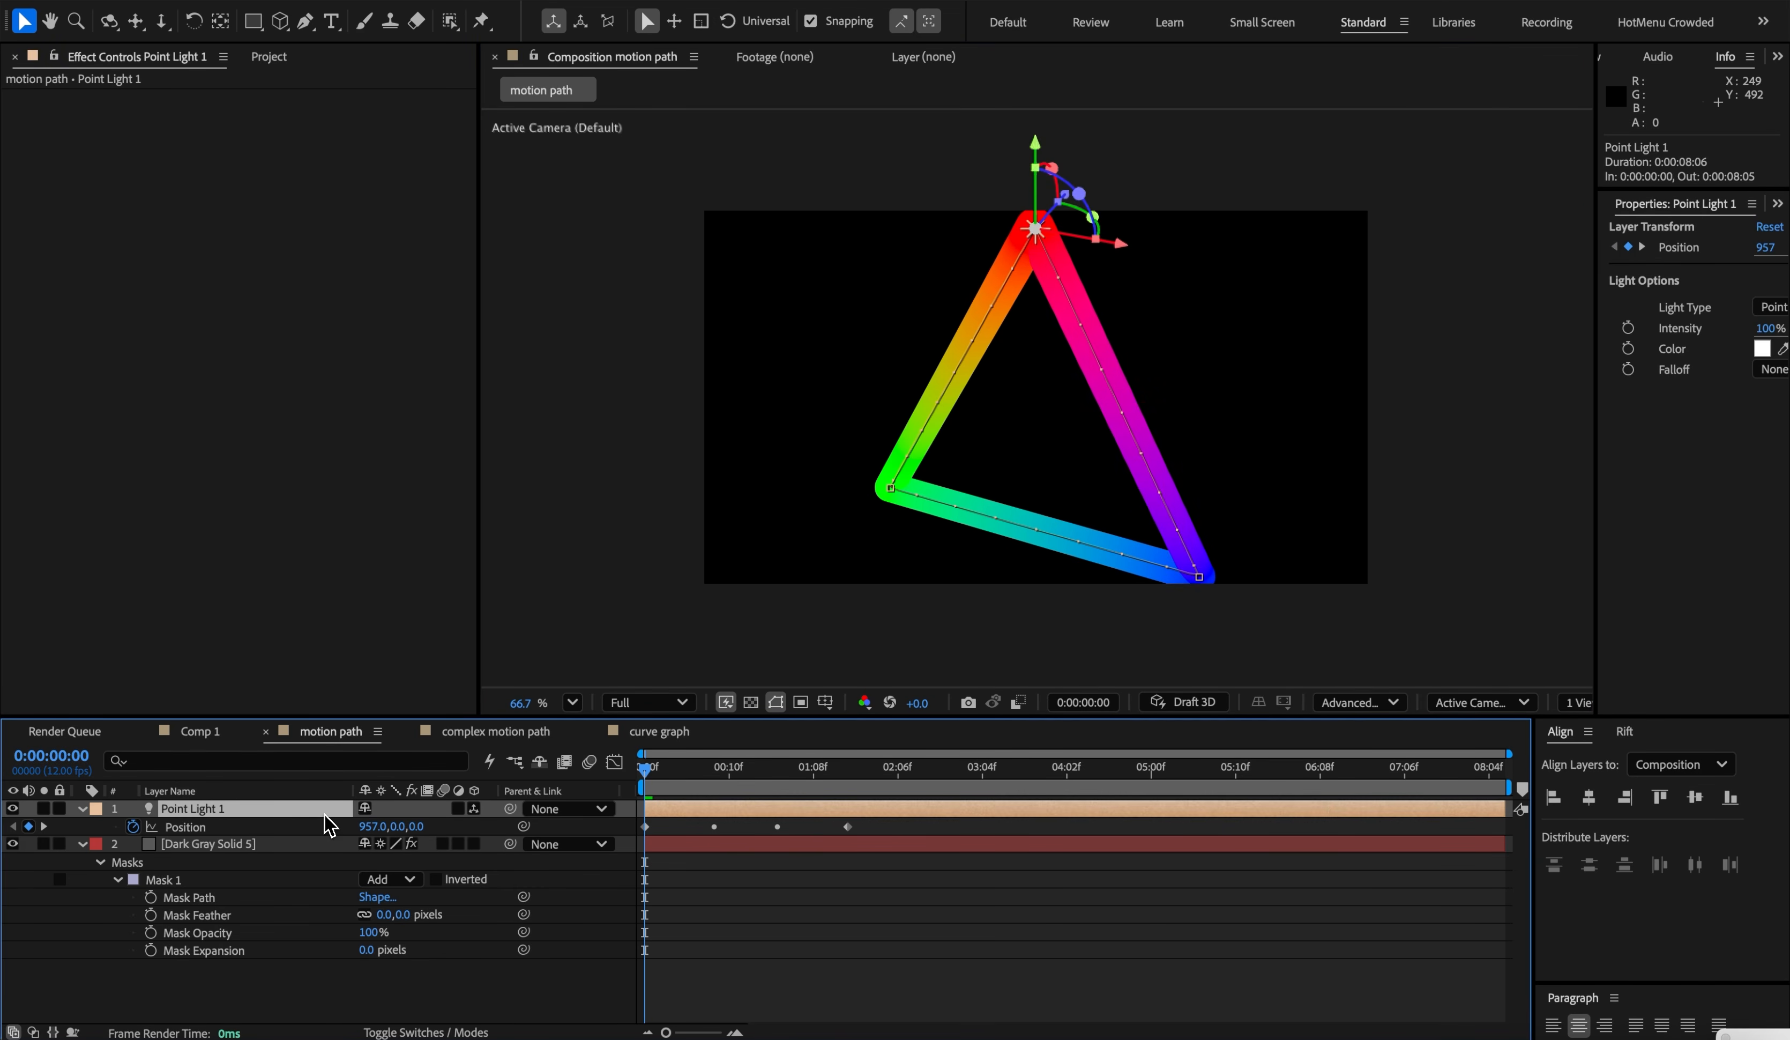
- Try moving Point Light 1's first and last Position keyframes together away from the triangle's apex, and undo the move
{"action": "double_click", "coordinate": [645, 827]}
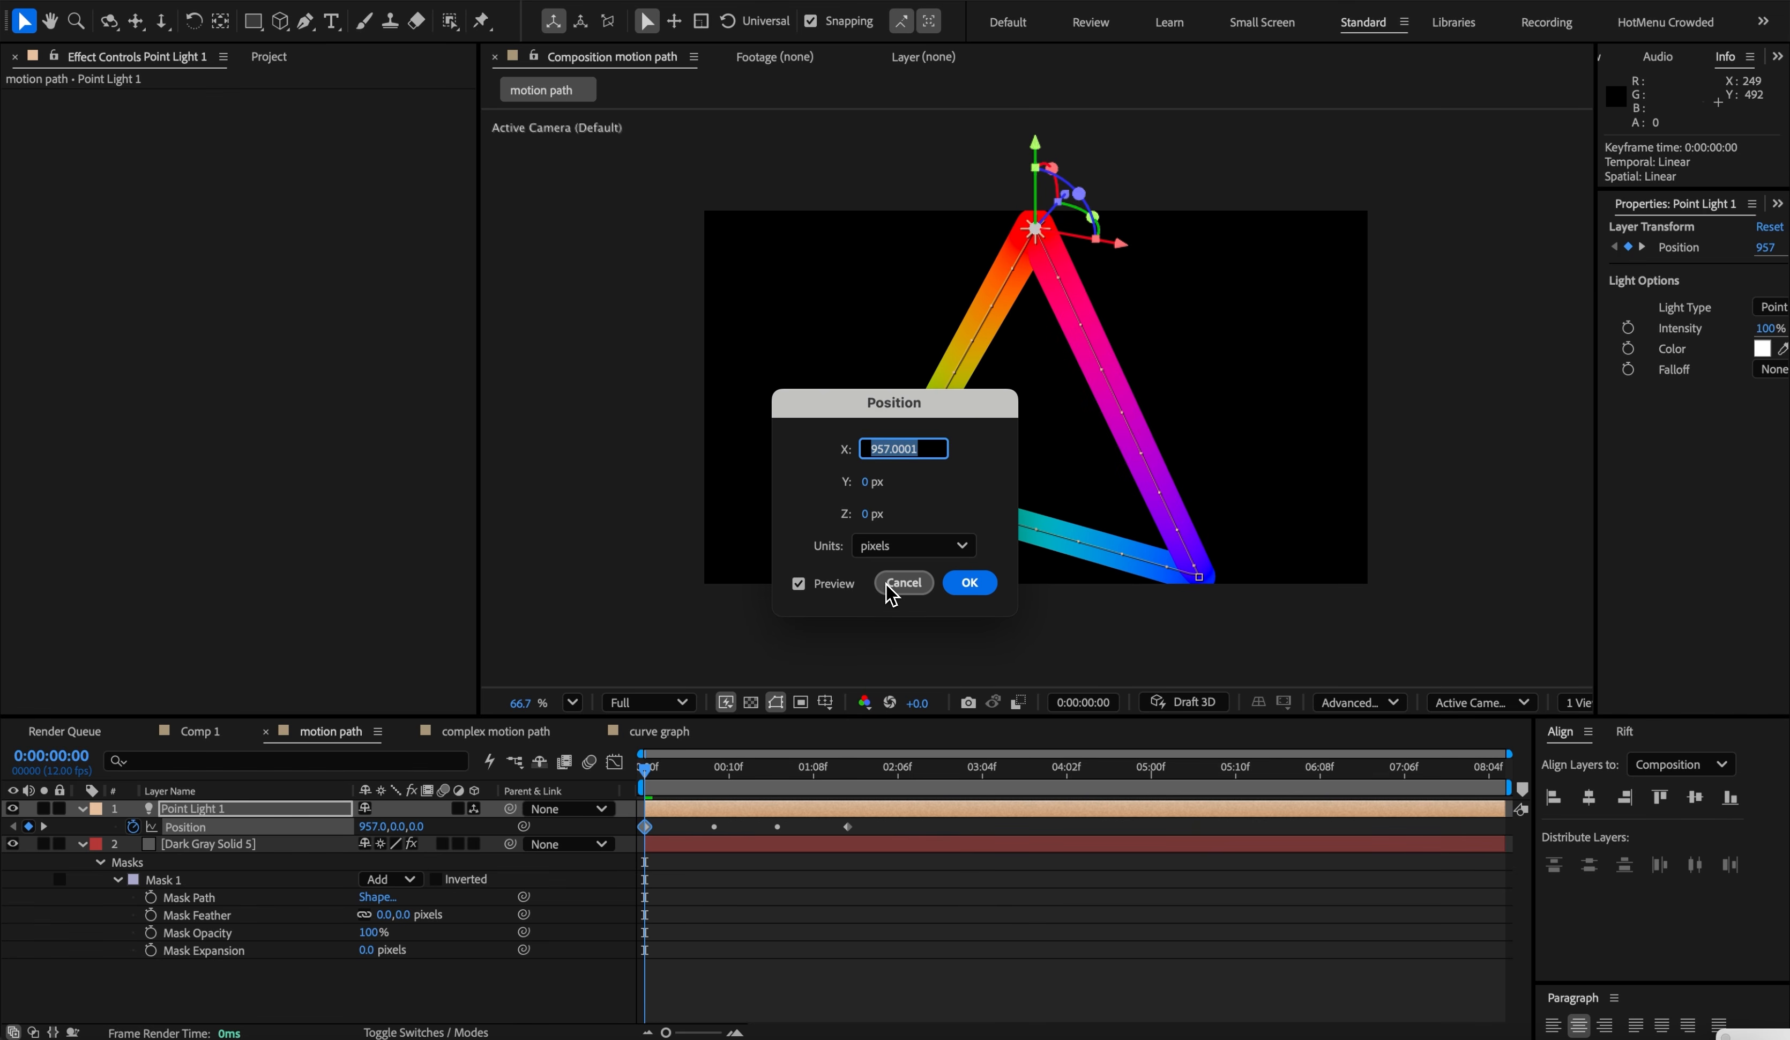
{"action": "left_click", "coordinate": [903, 582]}
{"action": "left_click", "coordinate": [848, 826]}
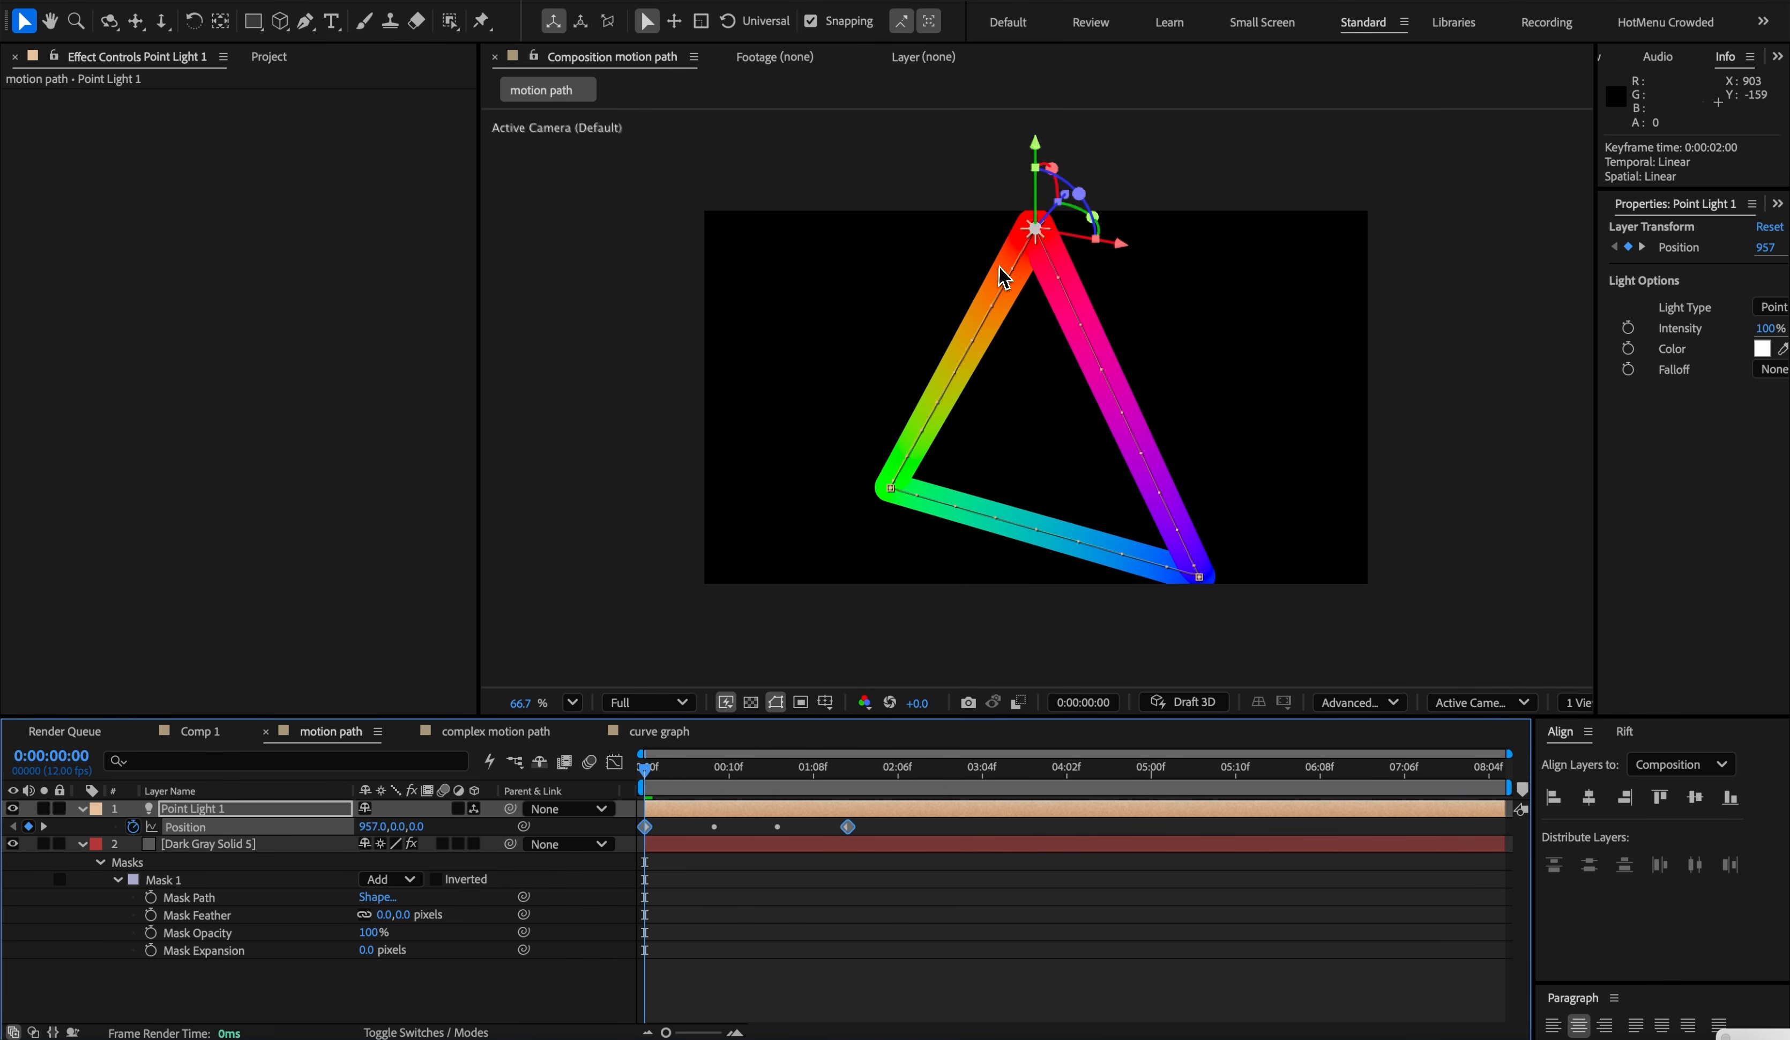
{"action": "left_click_drag", "start_coordinate": [1067, 189], "coordinate": [851, 380]}
{"action": "key", "text": "ctrl+z"}
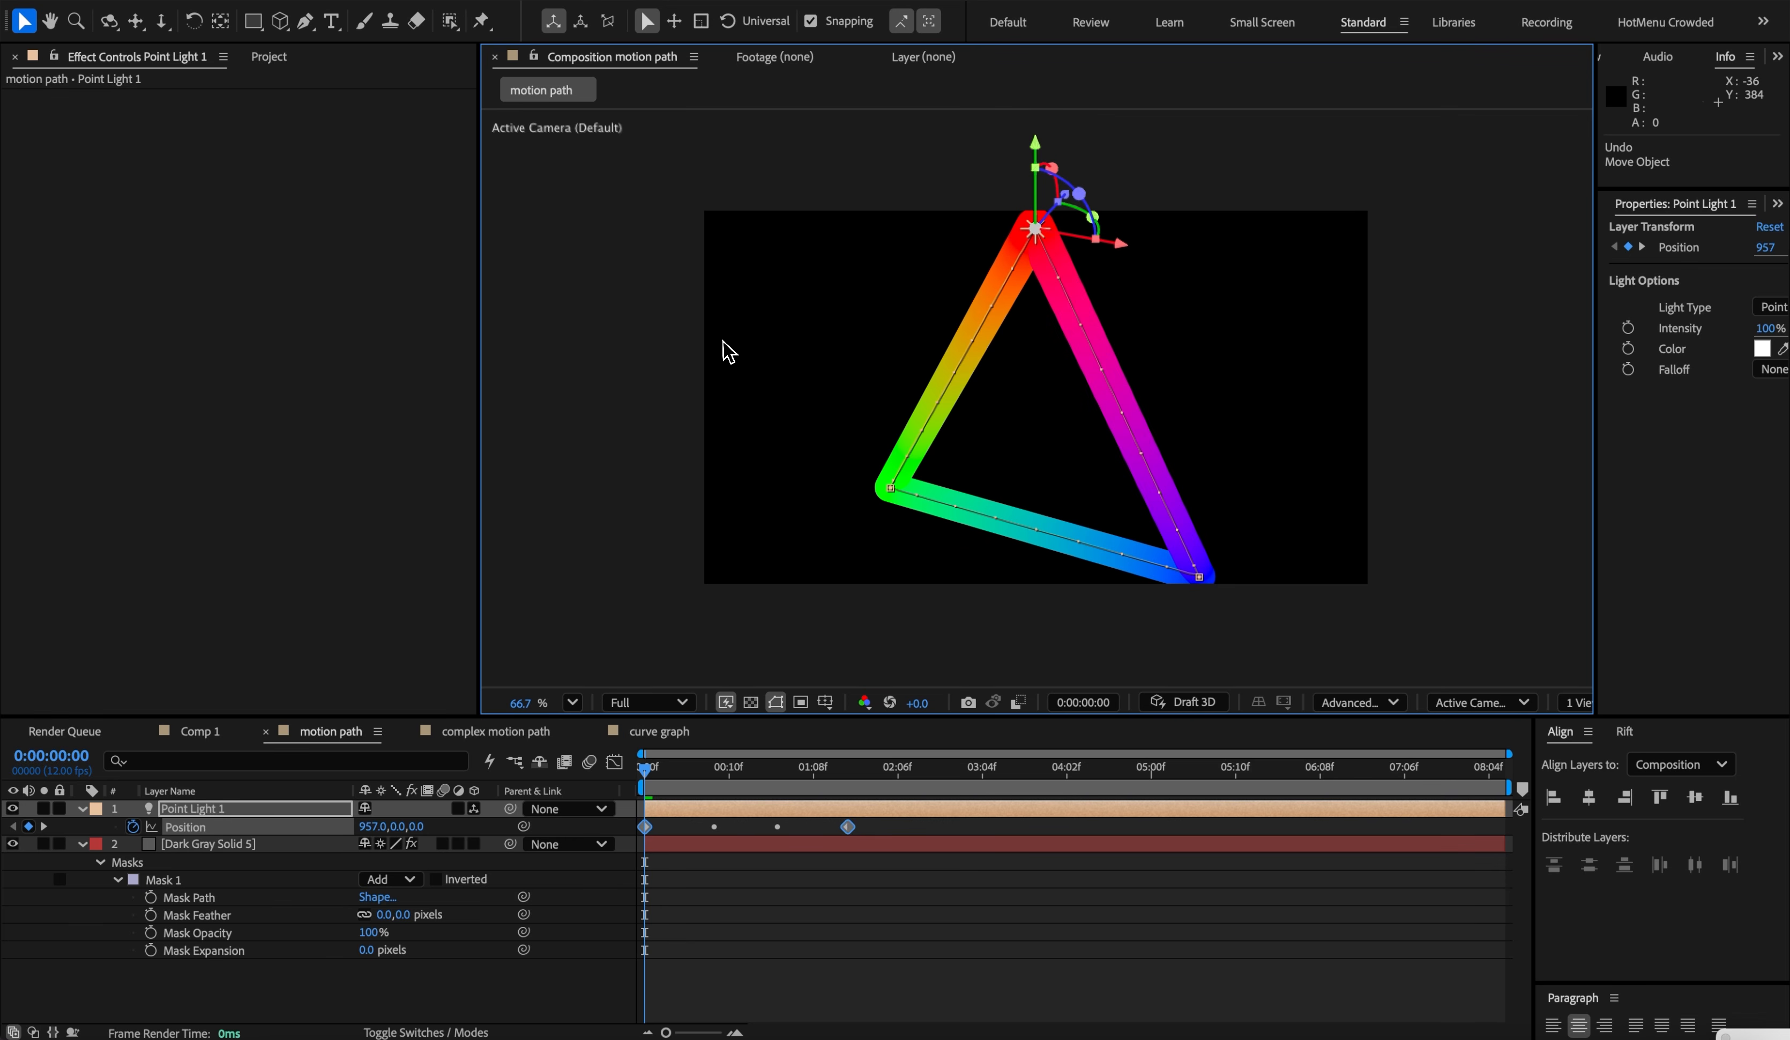
{"action": "left_click", "coordinate": [669, 359]}
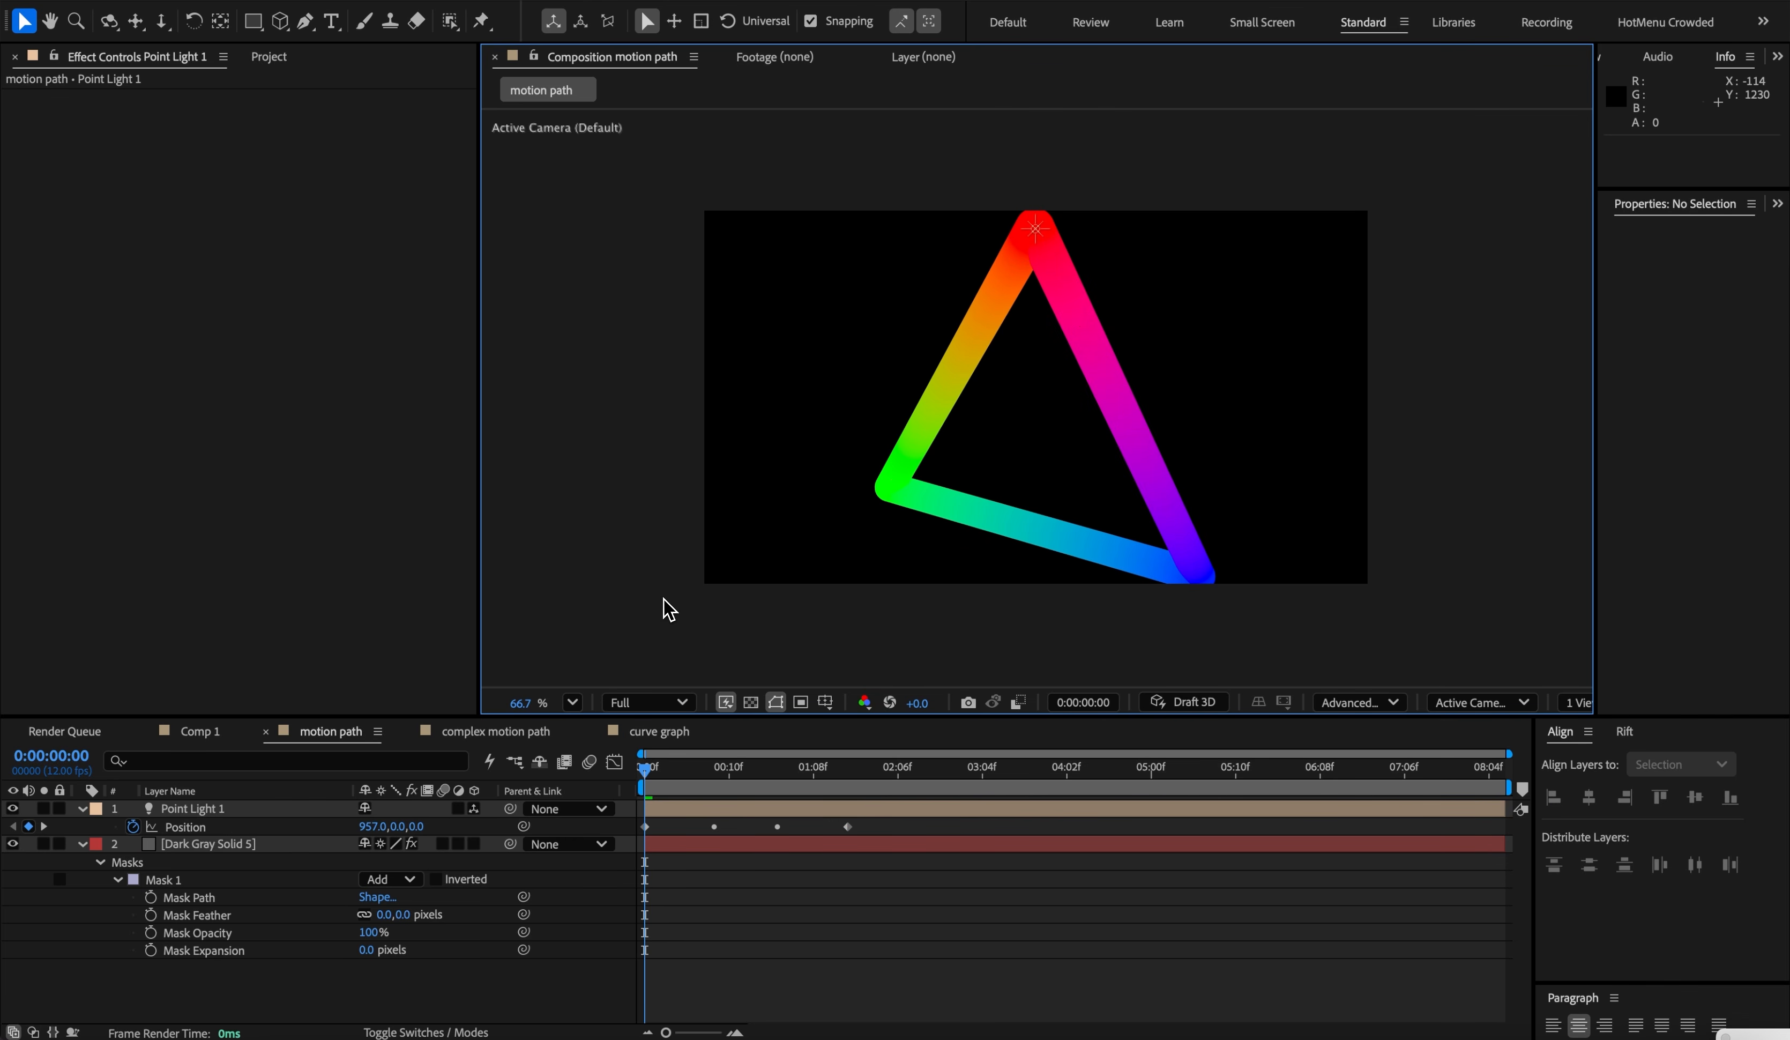
- Try curving Point Light 1's motion path at the triangle's lower-left keyframe with the Convert Vertex tool, and undo the changes
{"action": "left_click", "coordinate": [660, 807]}
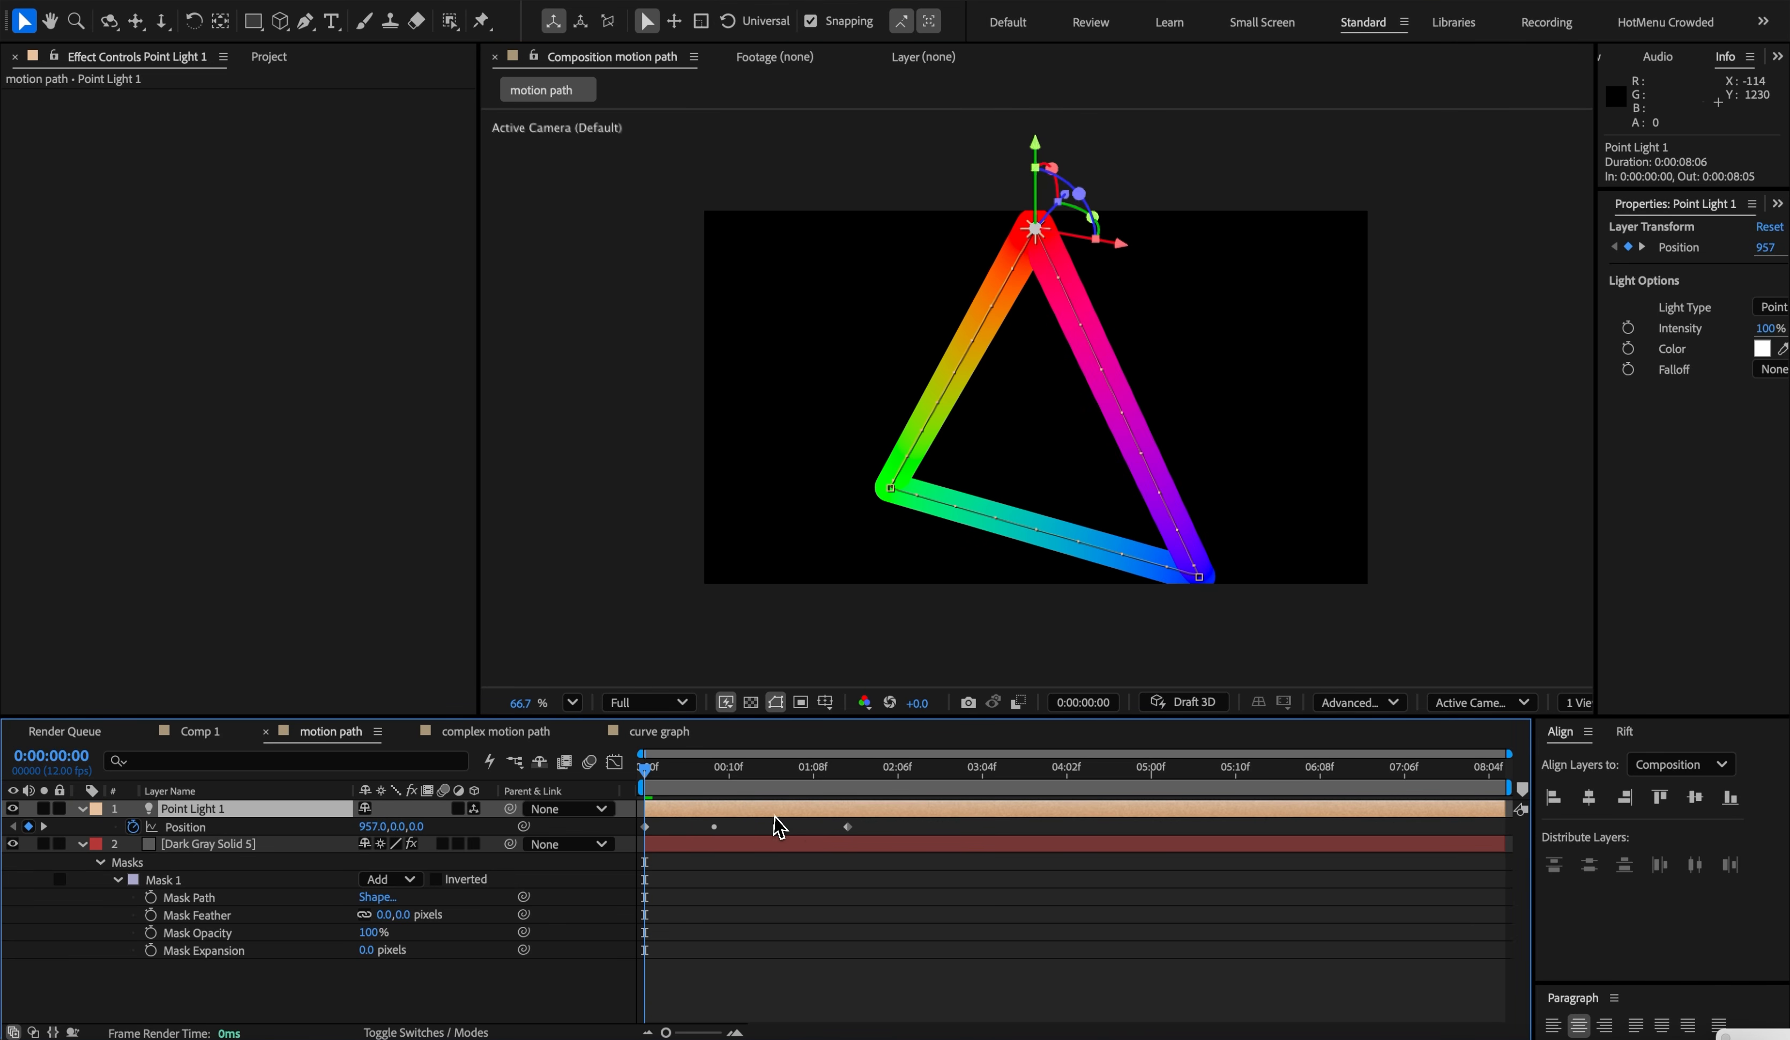
{"action": "left_click_drag", "start_coordinate": [699, 772], "coordinate": [860, 825]}
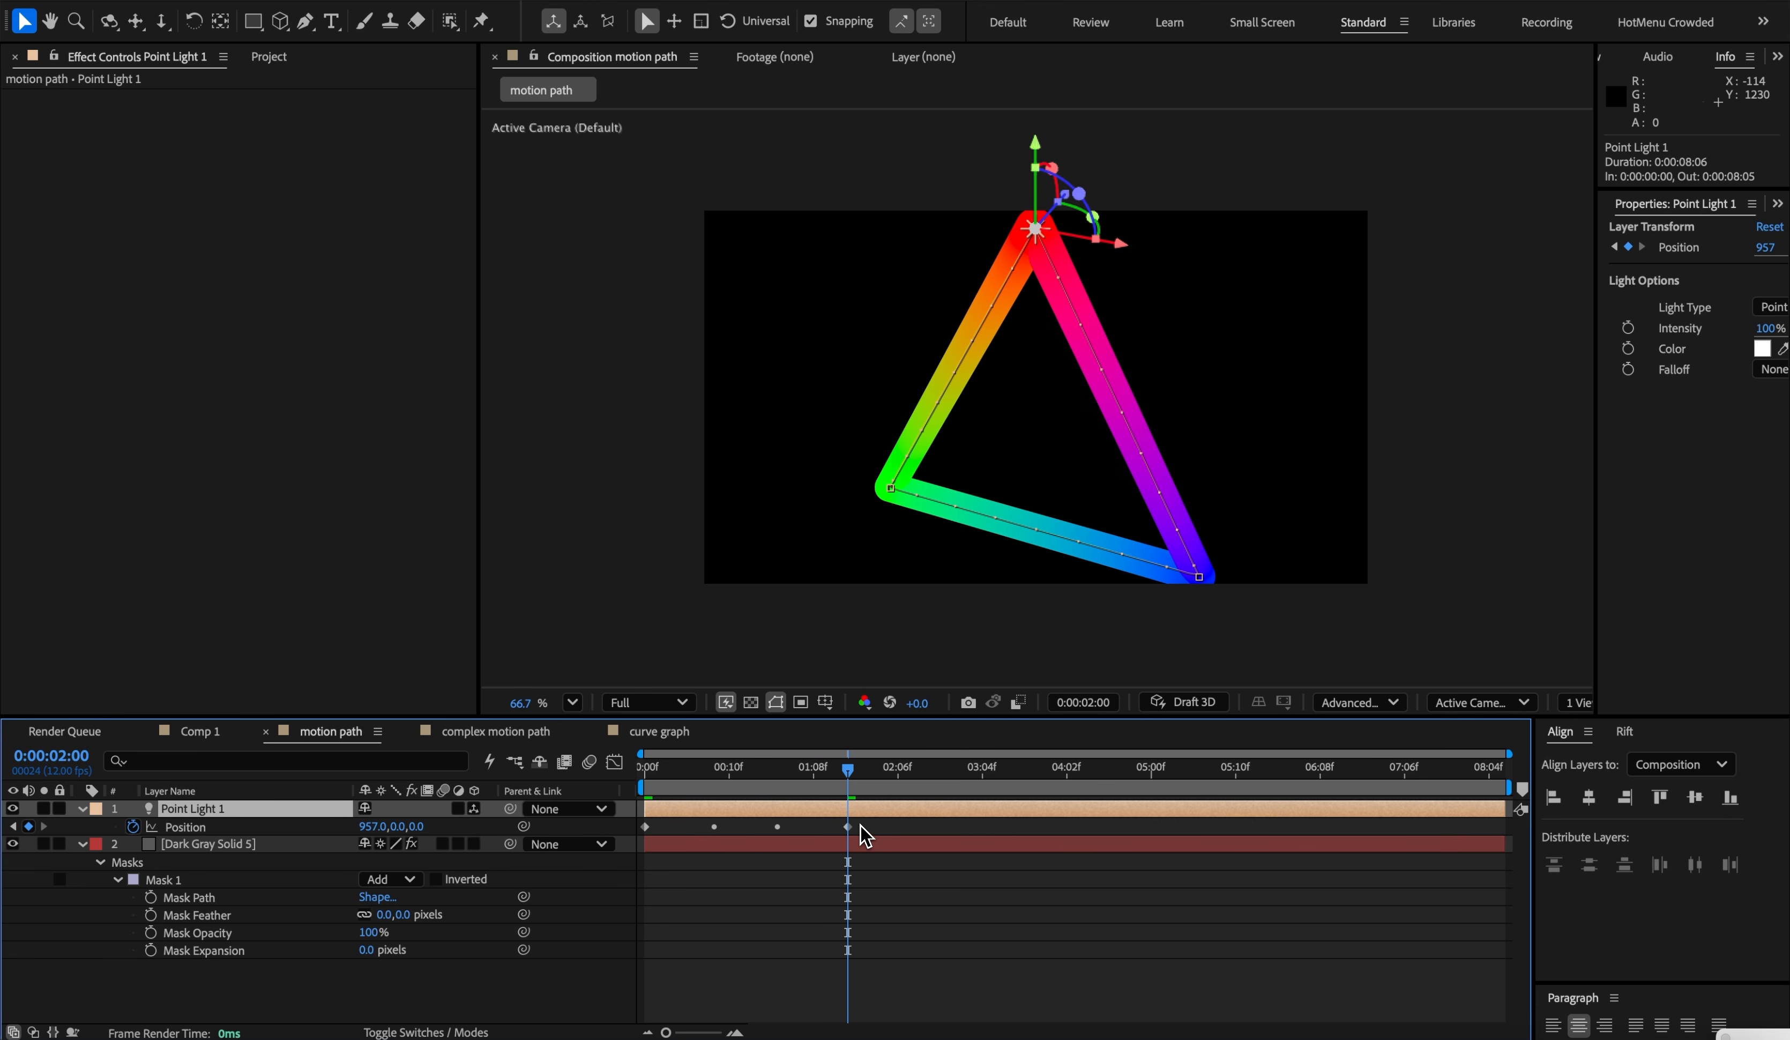
{"action": "left_click", "coordinate": [714, 827]}
{"action": "left_click_drag", "start_coordinate": [305, 21], "coordinate": [339, 89]}
{"action": "left_click", "coordinate": [890, 489]}
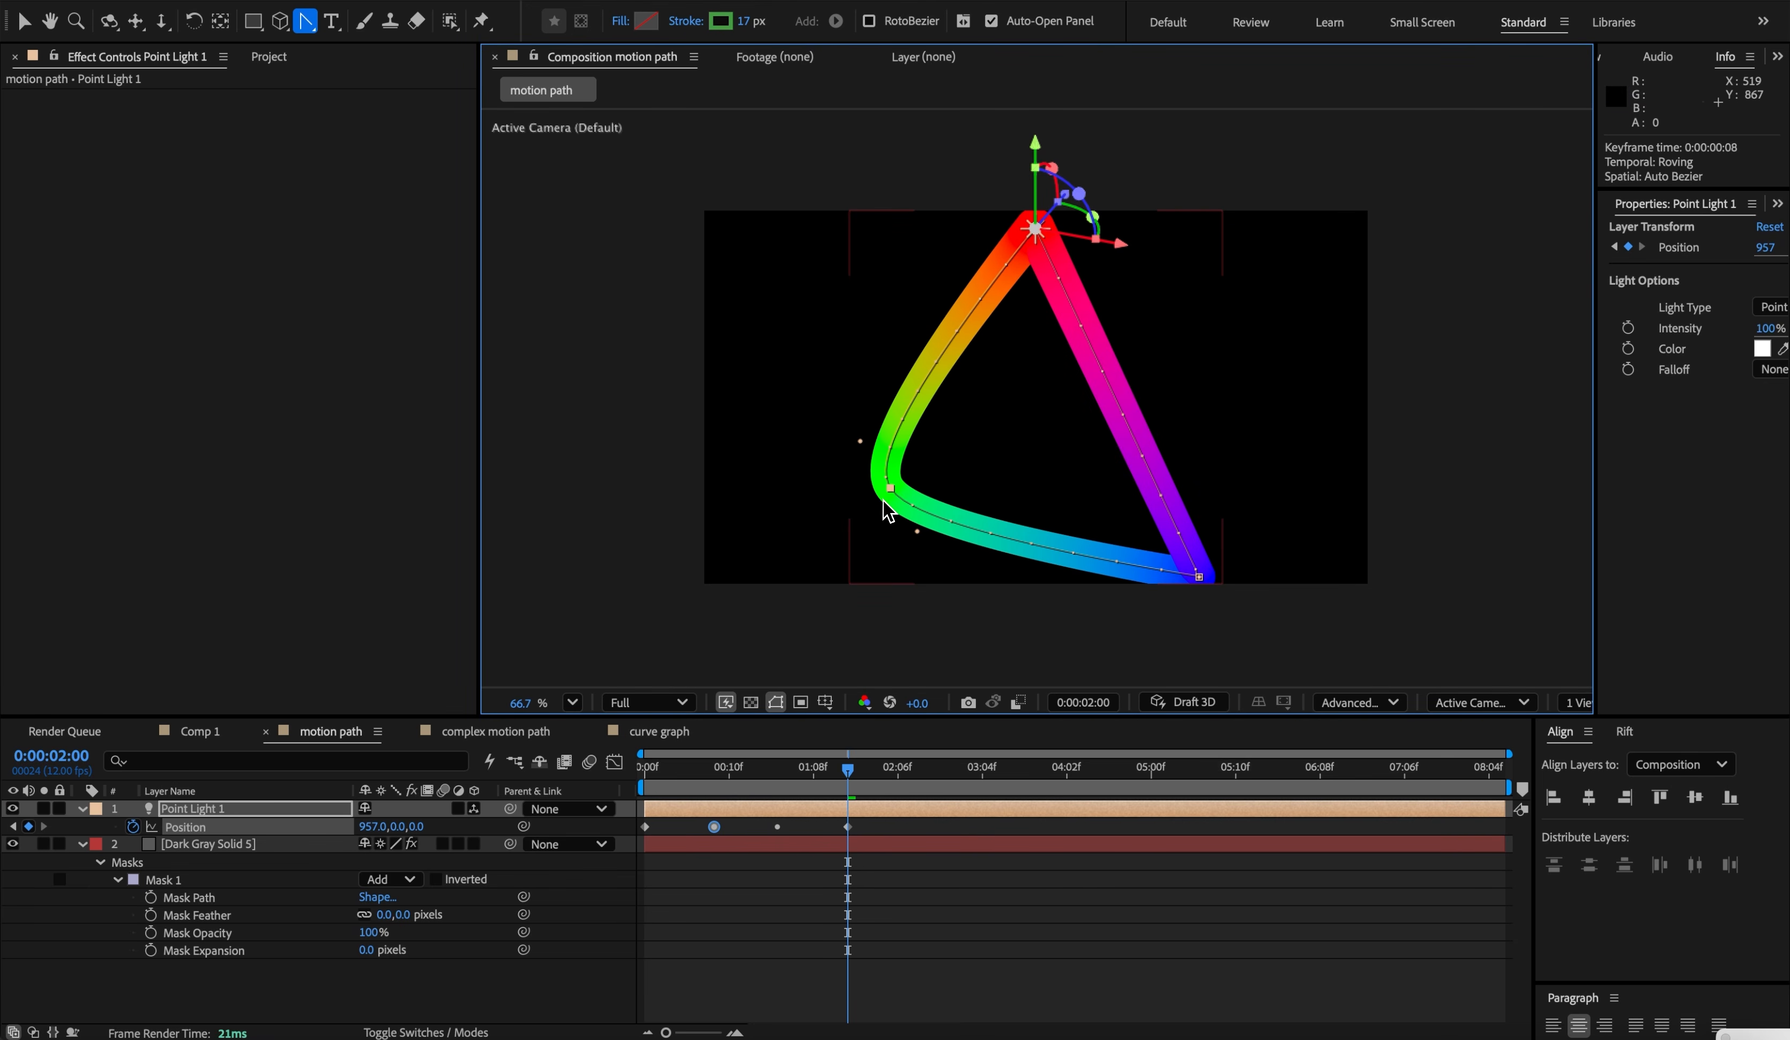
{"action": "key", "text": "v"}
{"action": "mouse_move", "coordinate": [917, 531]}
{"action": "left_mouse_down"}
{"action": "mouse_move", "coordinate": [906, 555]}
{"action": "mouse_move", "coordinate": [931, 607]}
{"action": "mouse_move", "coordinate": [908, 556]}
{"action": "left_mouse_up"}
{"action": "key", "text": "ctrl+z"}
{"action": "key", "text": "ctrl+z"}
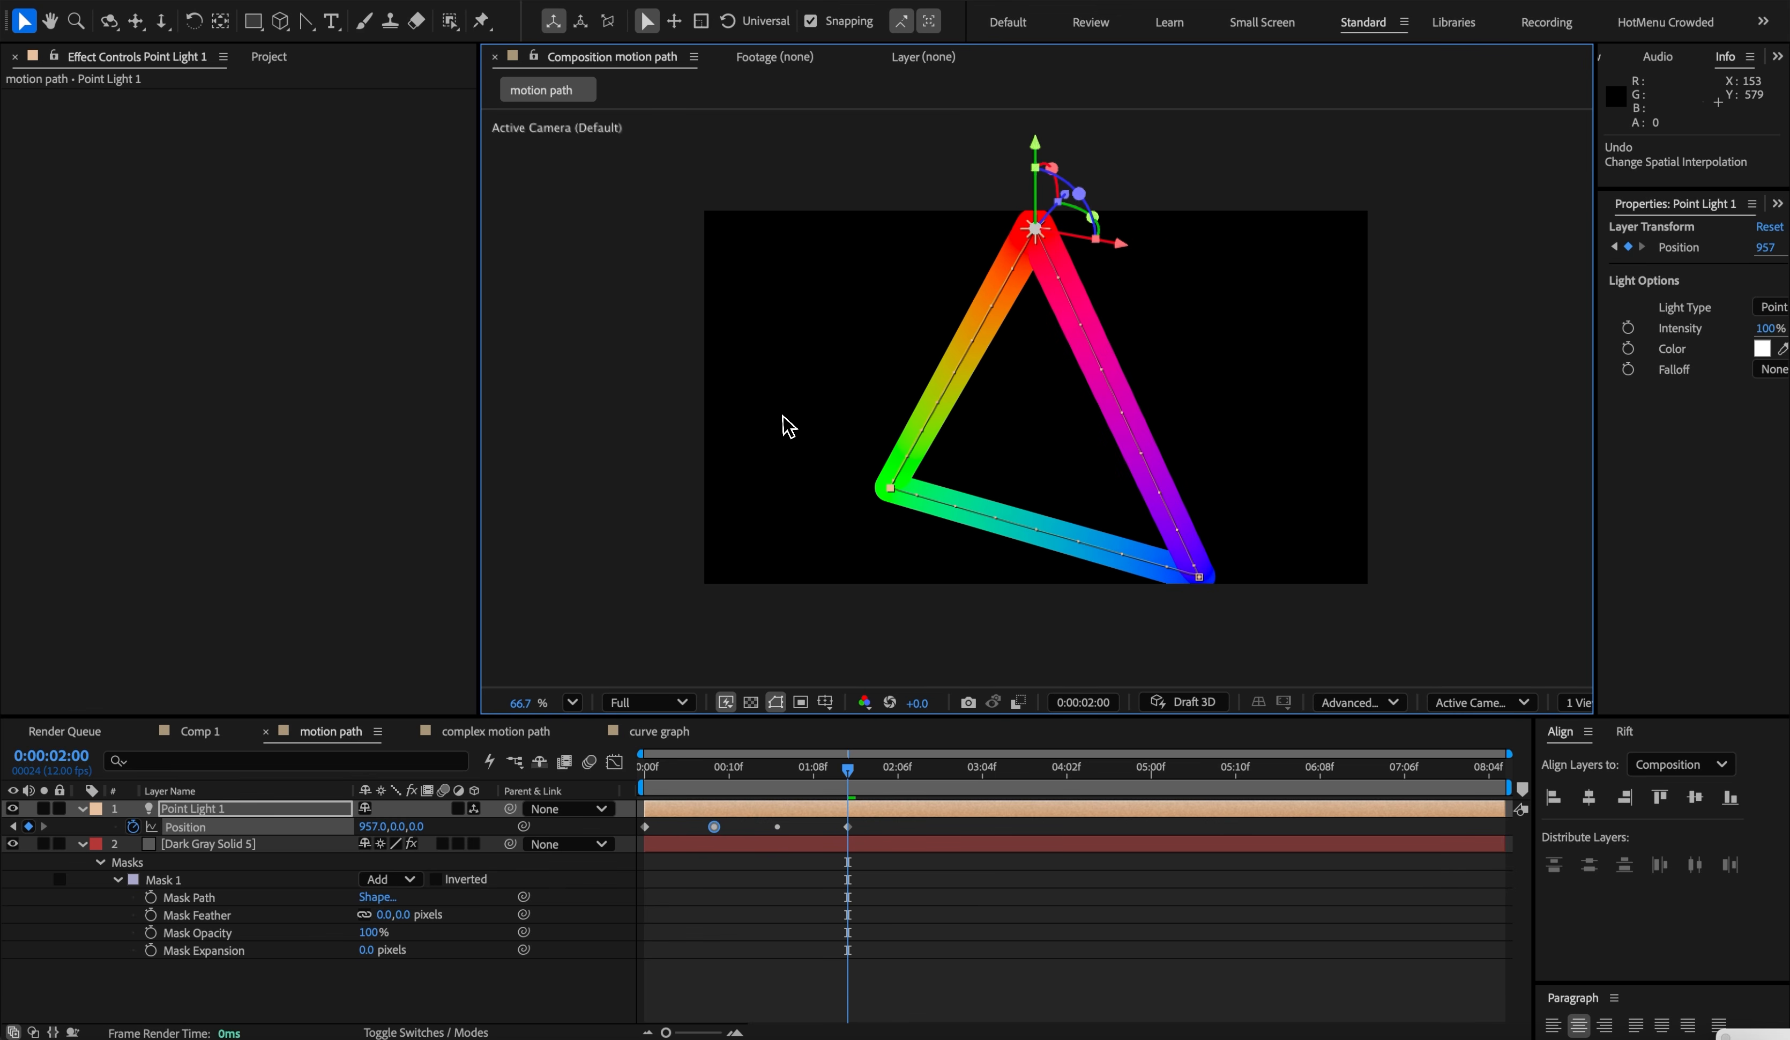
{"action": "left_click", "coordinate": [669, 424]}
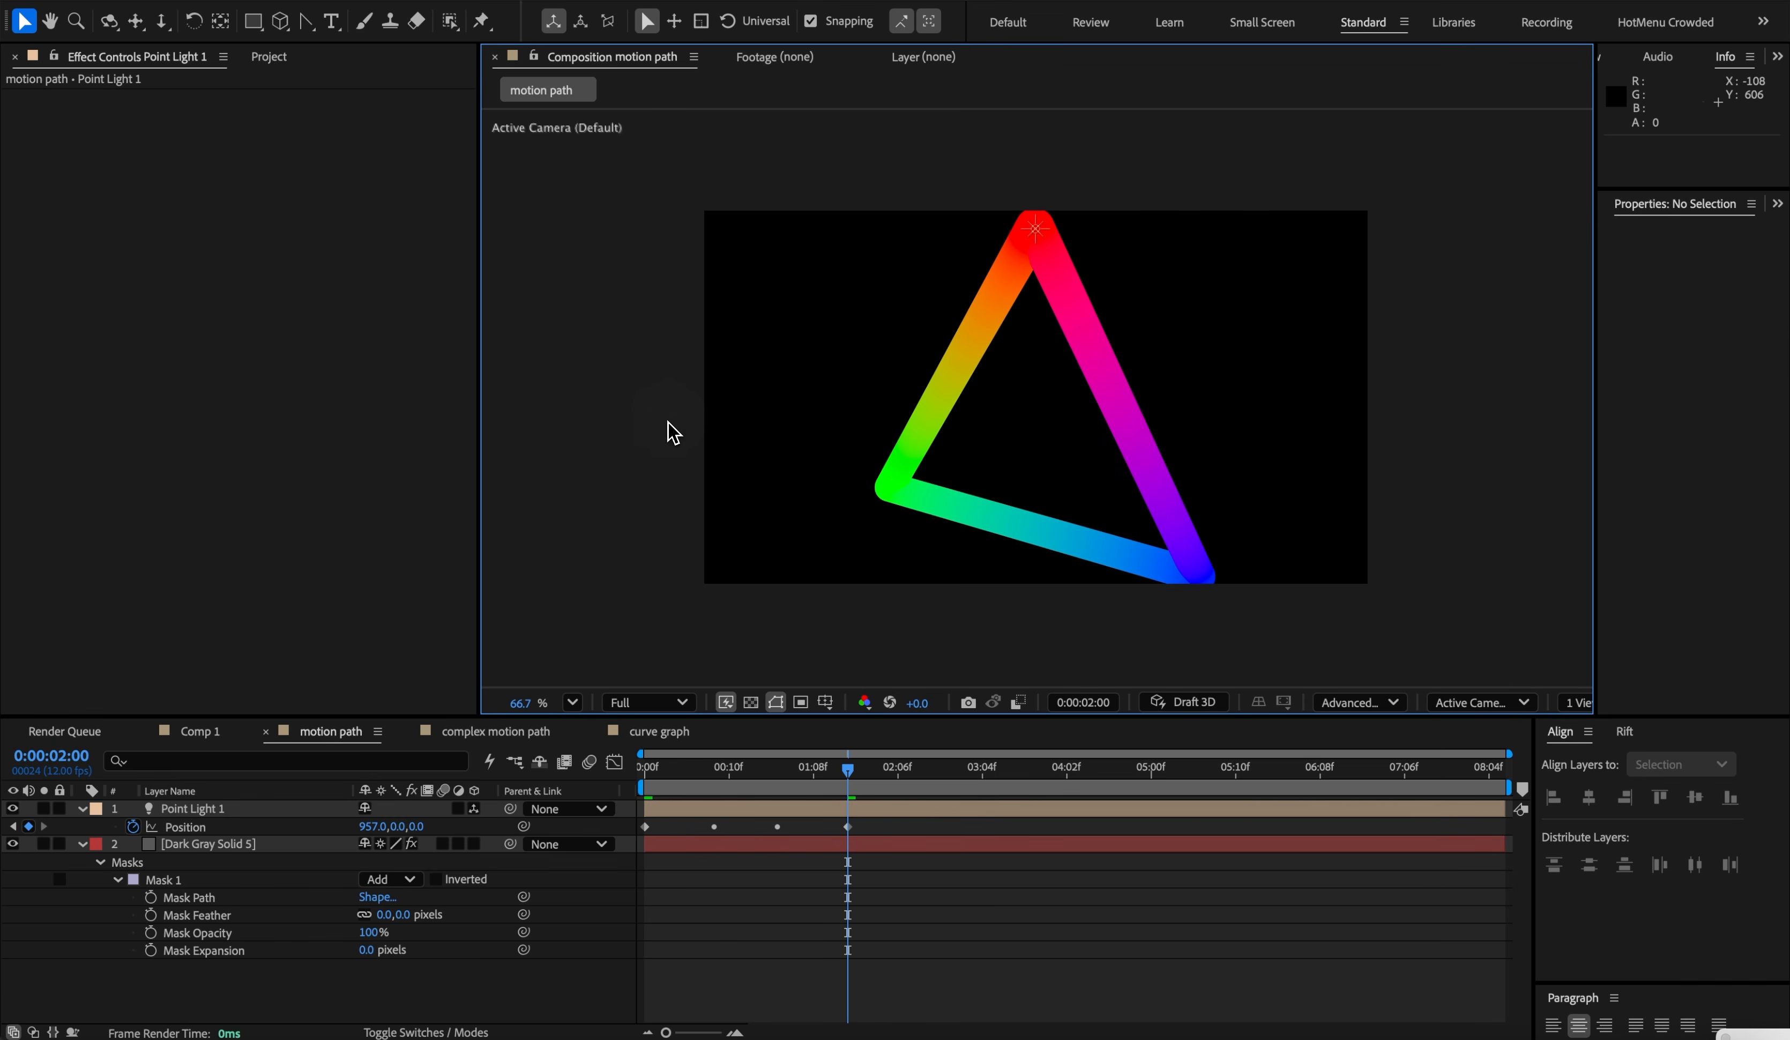
- Enable the Thicc Pro Repeater on Dark Gray Solid 5 and set its Position Z to 190
{"action": "left_click", "coordinate": [177, 849]}
{"action": "scroll", "coordinate": [32, 462], "scroll_direction": "down", "scroll_amount": 5}
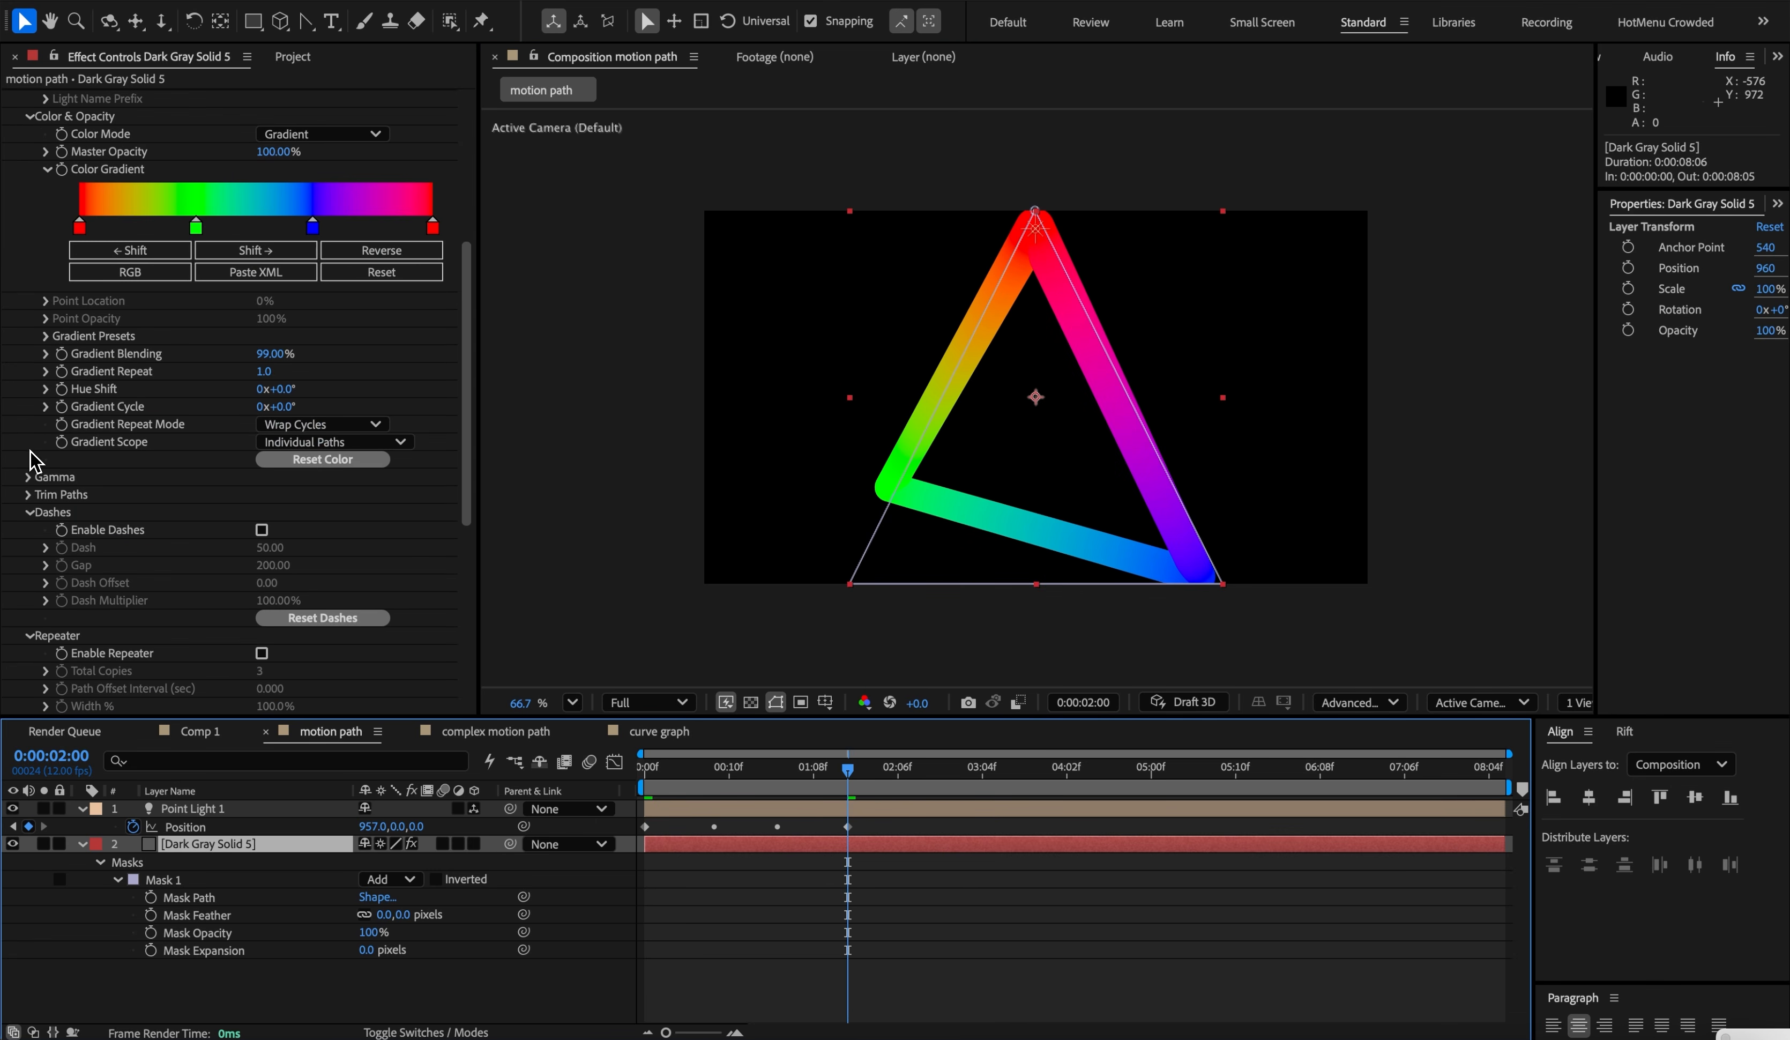
{"action": "scroll", "coordinate": [32, 462], "scroll_direction": "down", "scroll_amount": 1}
{"action": "scroll", "coordinate": [32, 500], "scroll_direction": "down", "scroll_amount": 3}
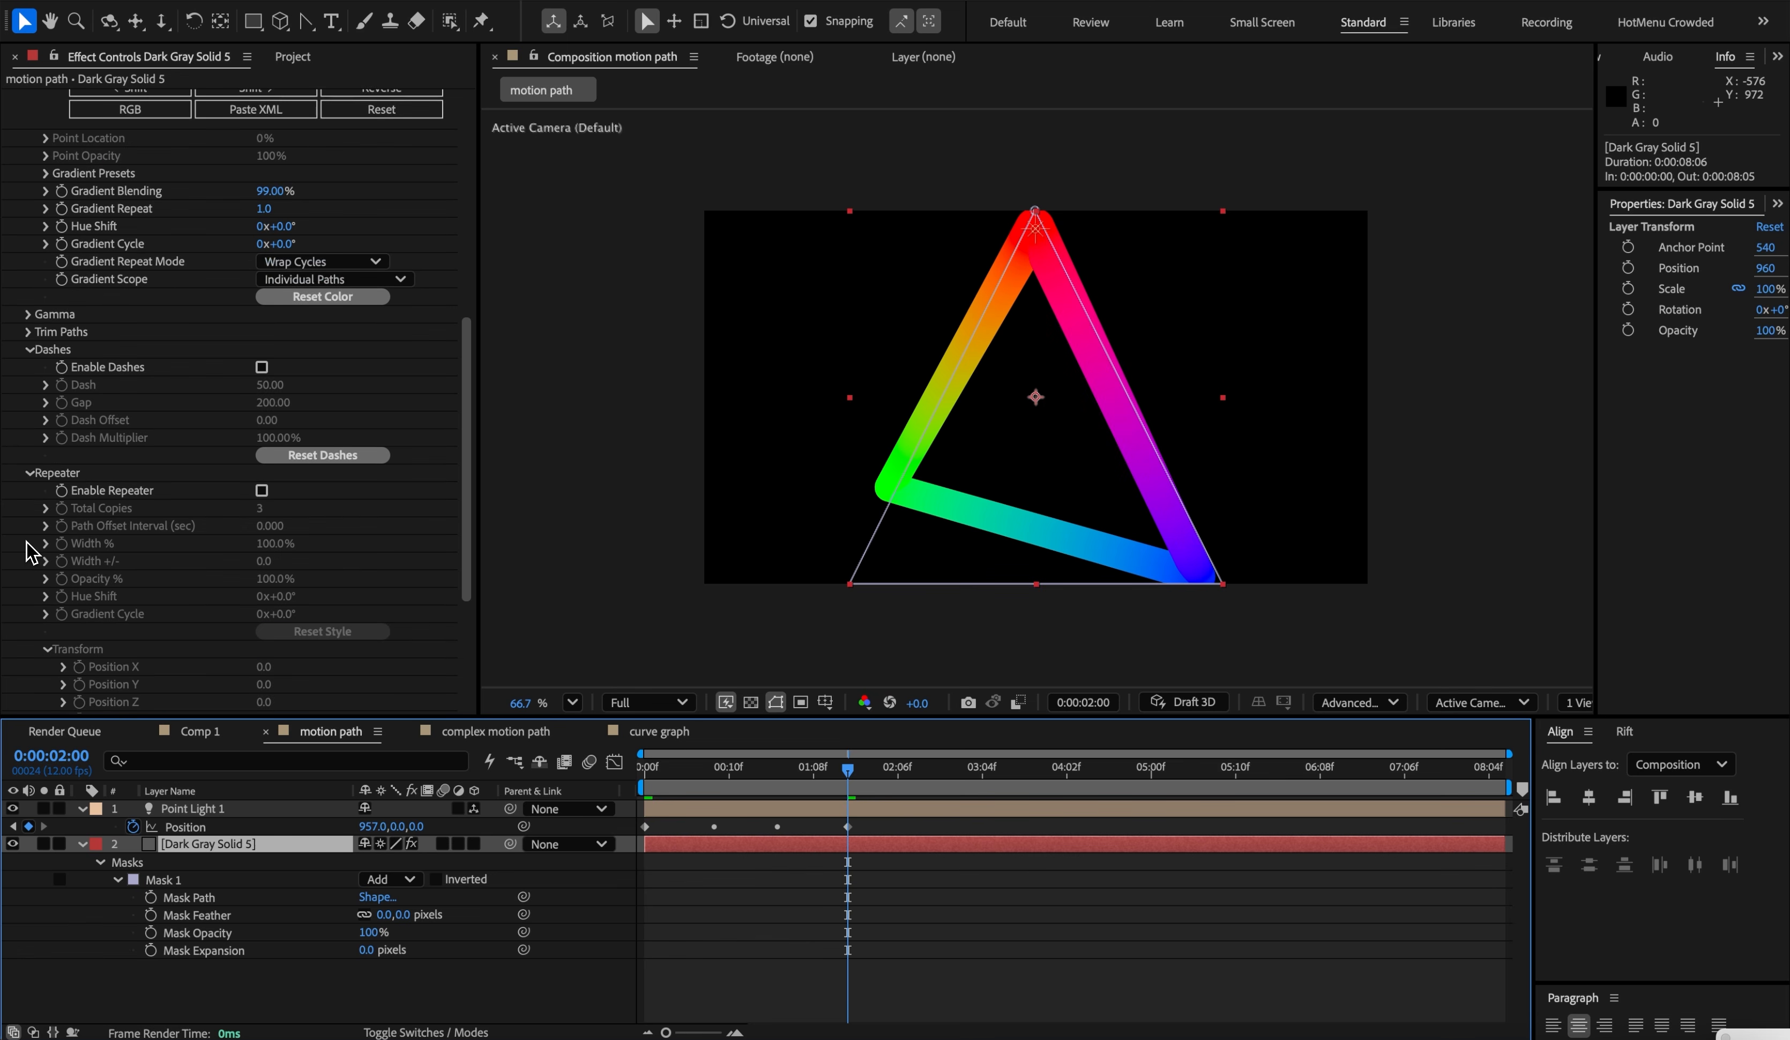
{"action": "left_click", "coordinate": [261, 428]}
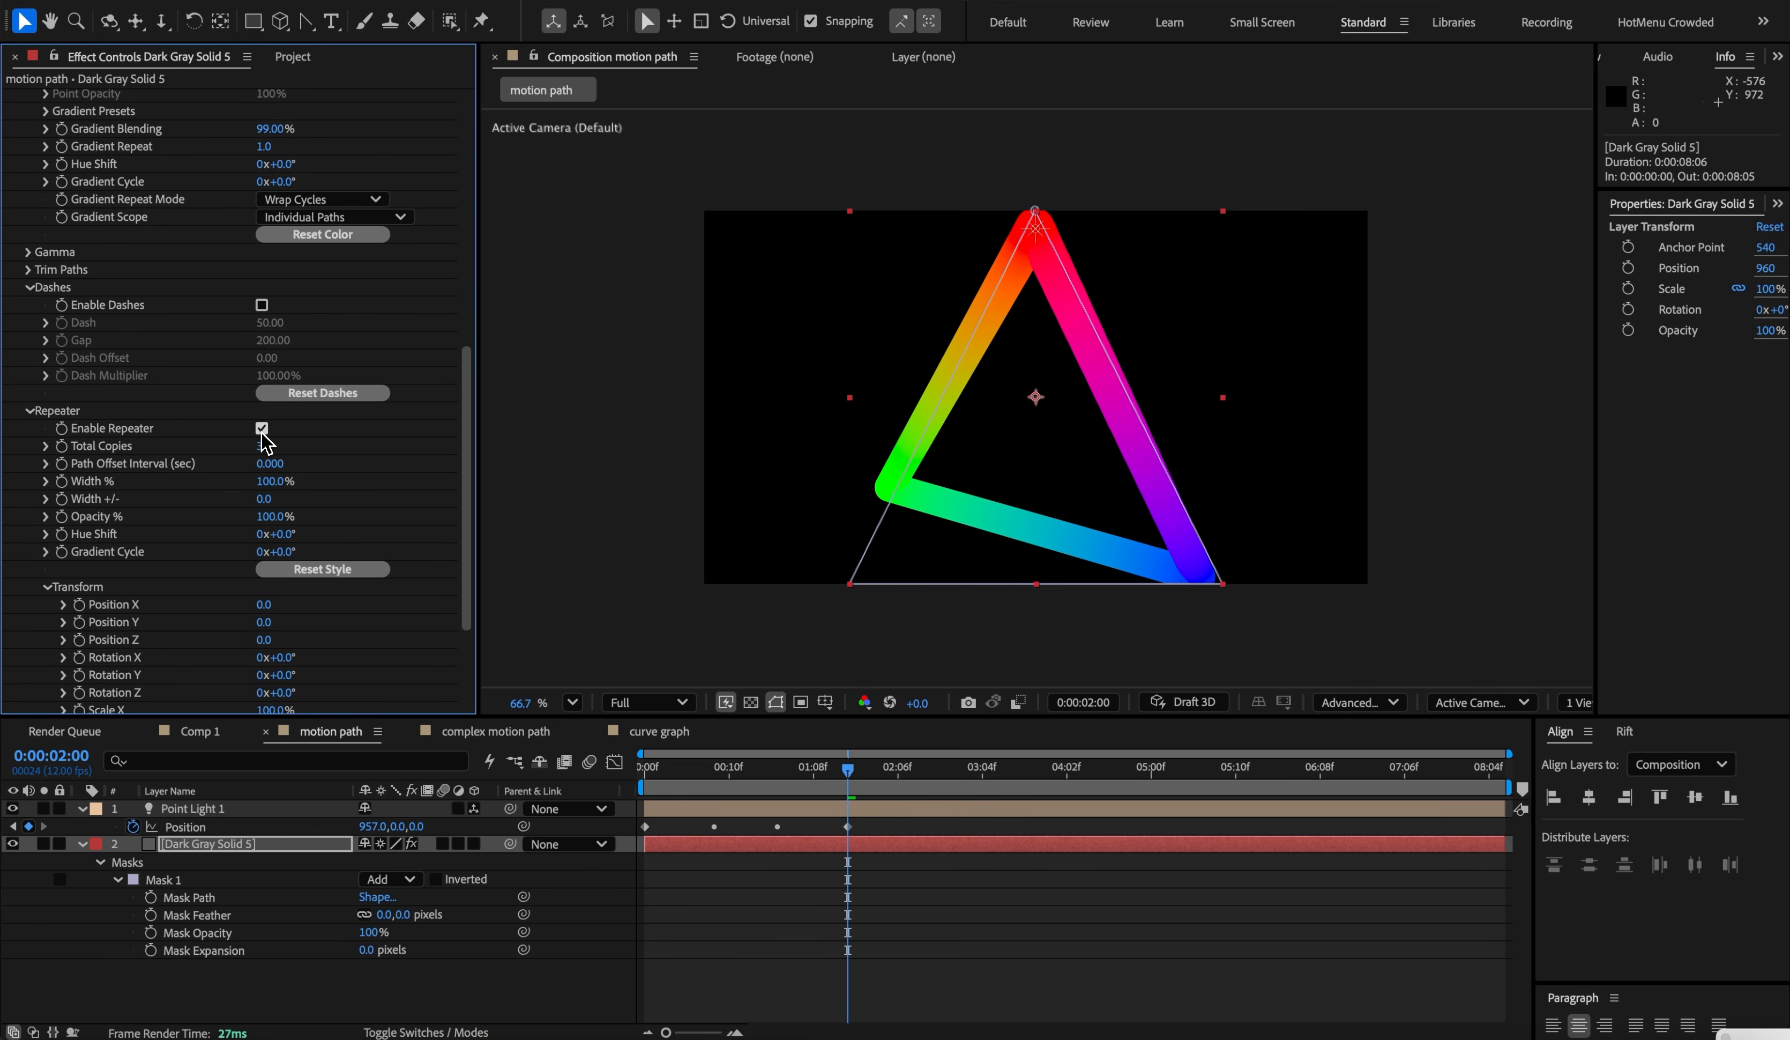
{"action": "scroll", "coordinate": [232, 504], "scroll_direction": "down", "scroll_amount": 1}
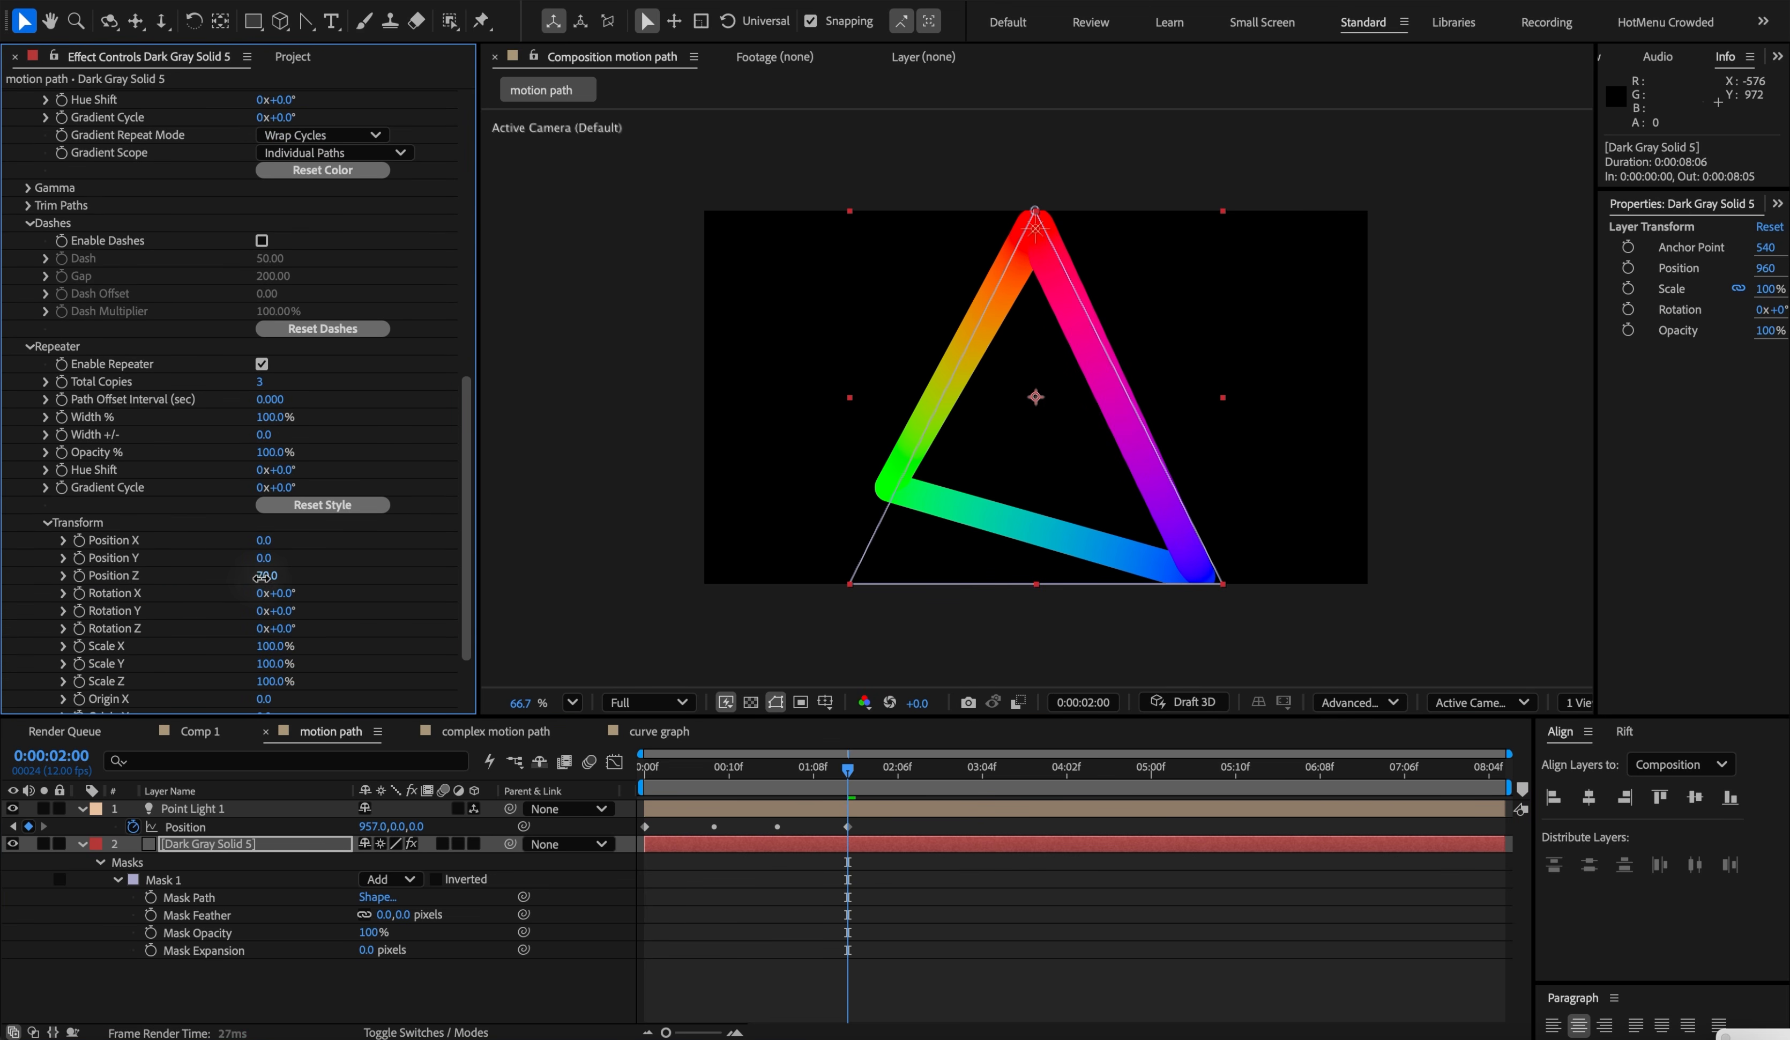
{"action": "left_click_drag", "start_coordinate": [260, 577], "coordinate": [277, 577]}
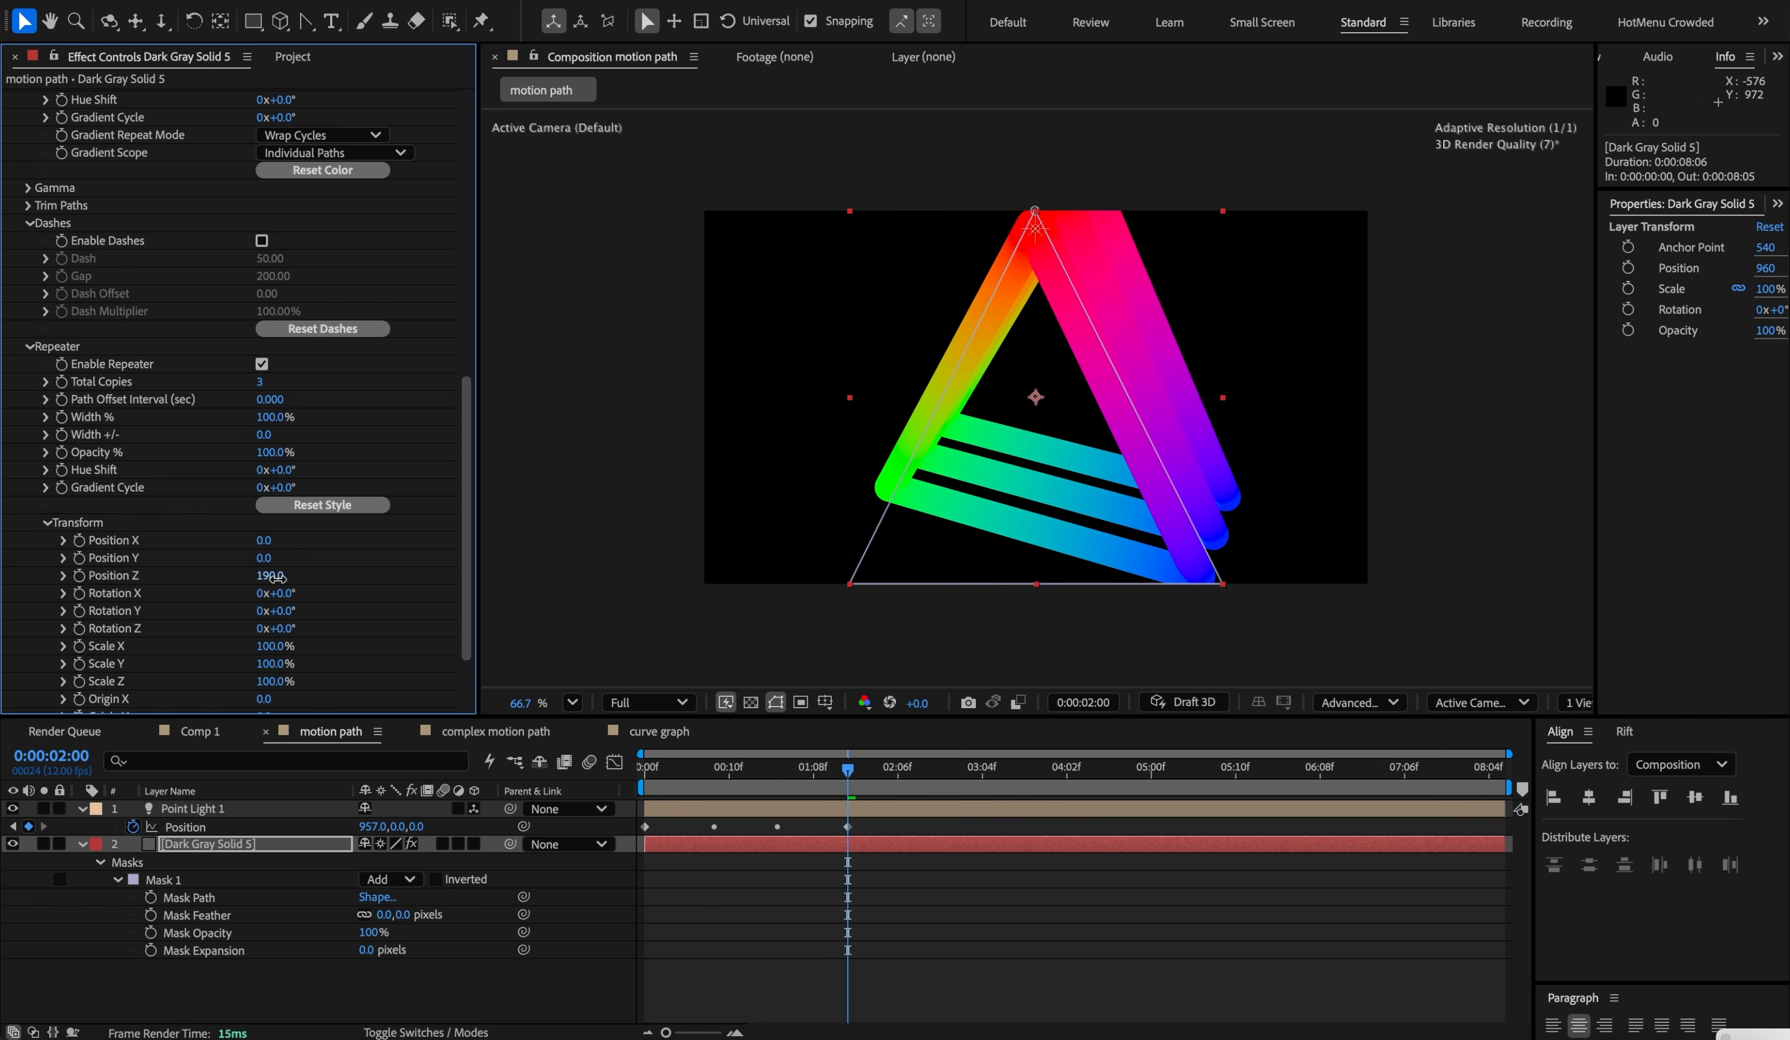
- Set the Repeater's Total Copies to 30
{"action": "left_click", "coordinate": [261, 382]}
{"action": "type", "text": "30"}
{"action": "key", "text": "Return"}
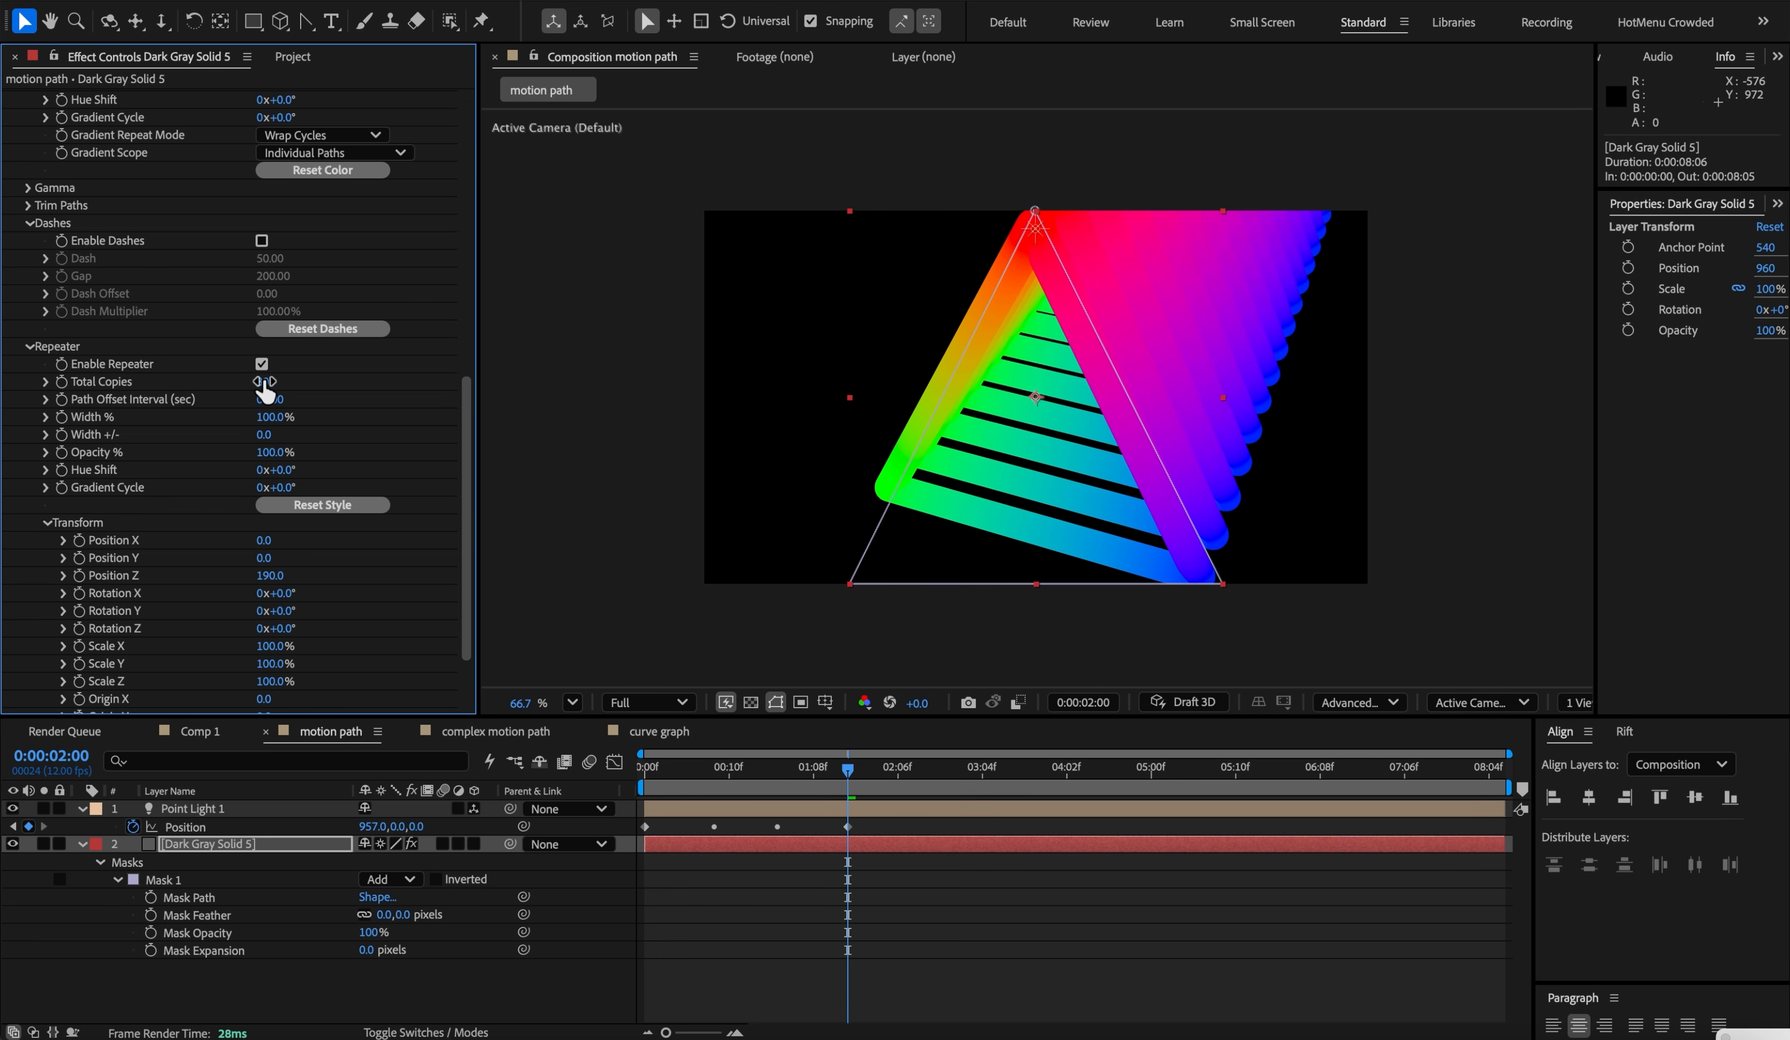
{"action": "left_click_drag", "start_coordinate": [1026, 400], "coordinate": [1059, 352]}
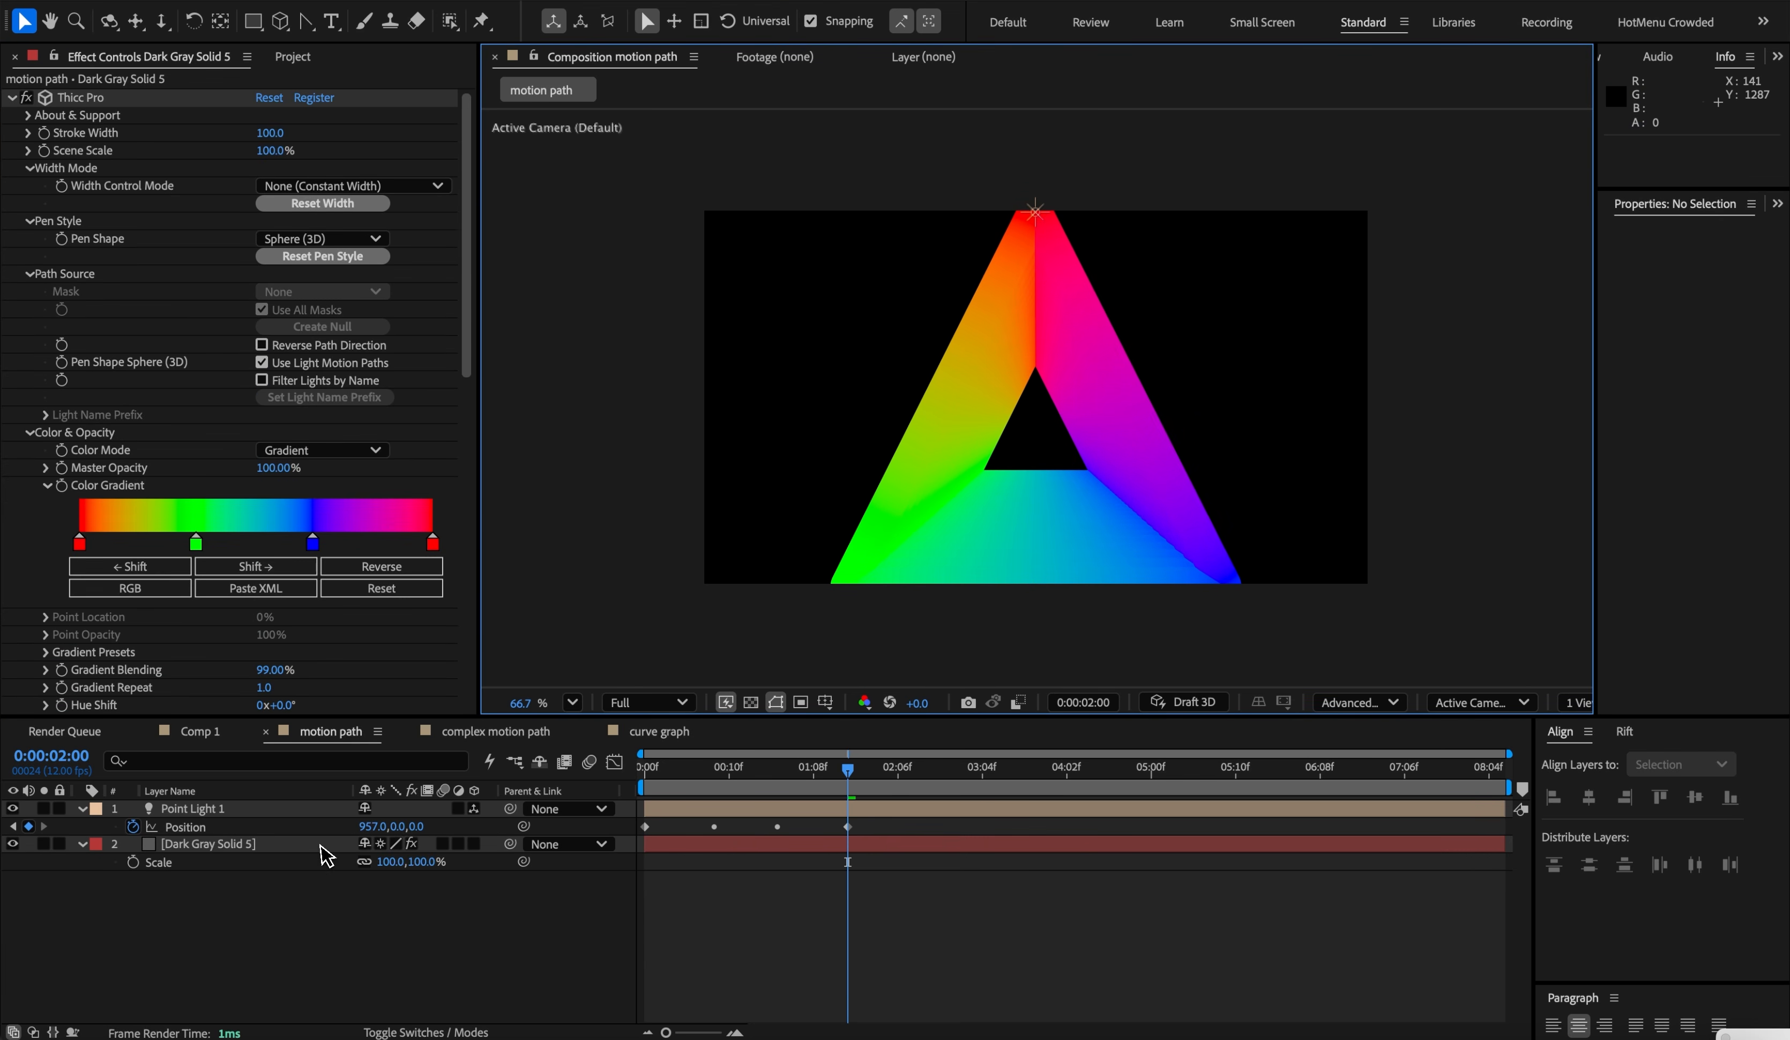
- At the start of the composition, create a 3D null and parent Point Light 1 to it
{"action": "left_click", "coordinate": [224, 827]}
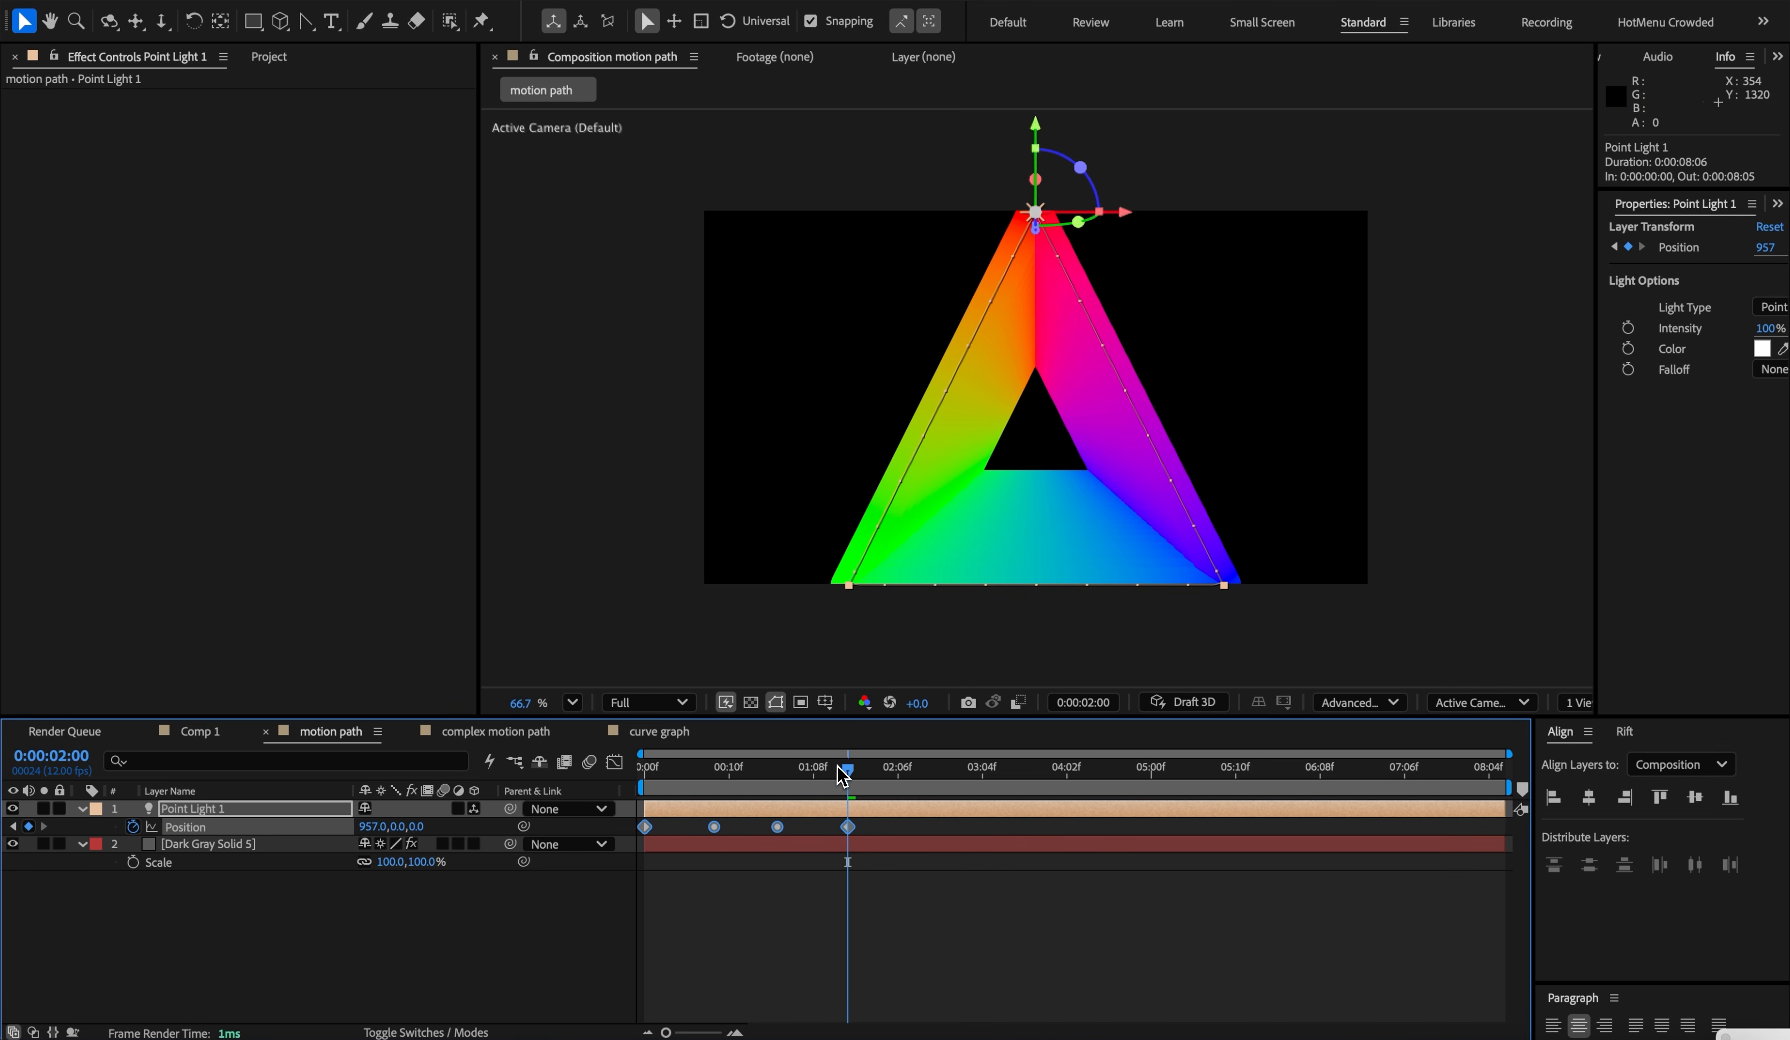
{"action": "left_click_drag", "start_coordinate": [842, 774], "coordinate": [643, 777]}
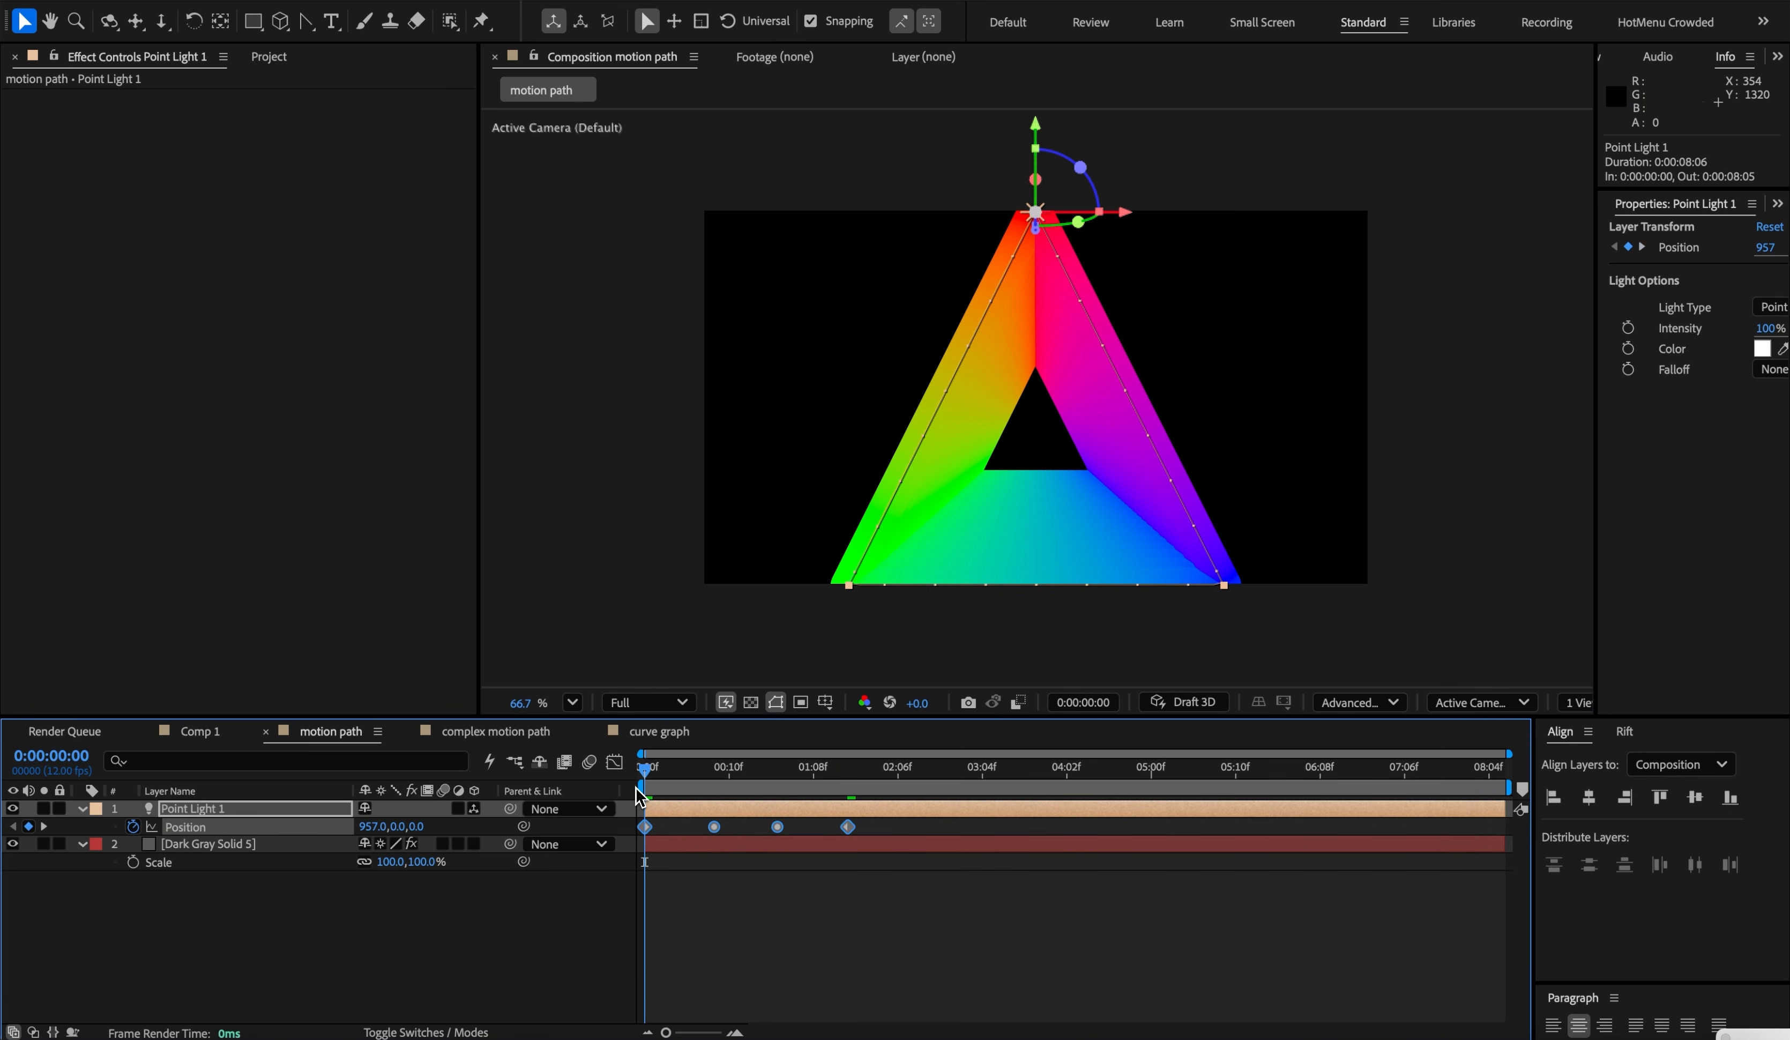
{"action": "left_click", "coordinate": [628, 487]}
{"action": "left_click", "coordinate": [944, 232]}
{"action": "left_click", "coordinate": [439, 925]}
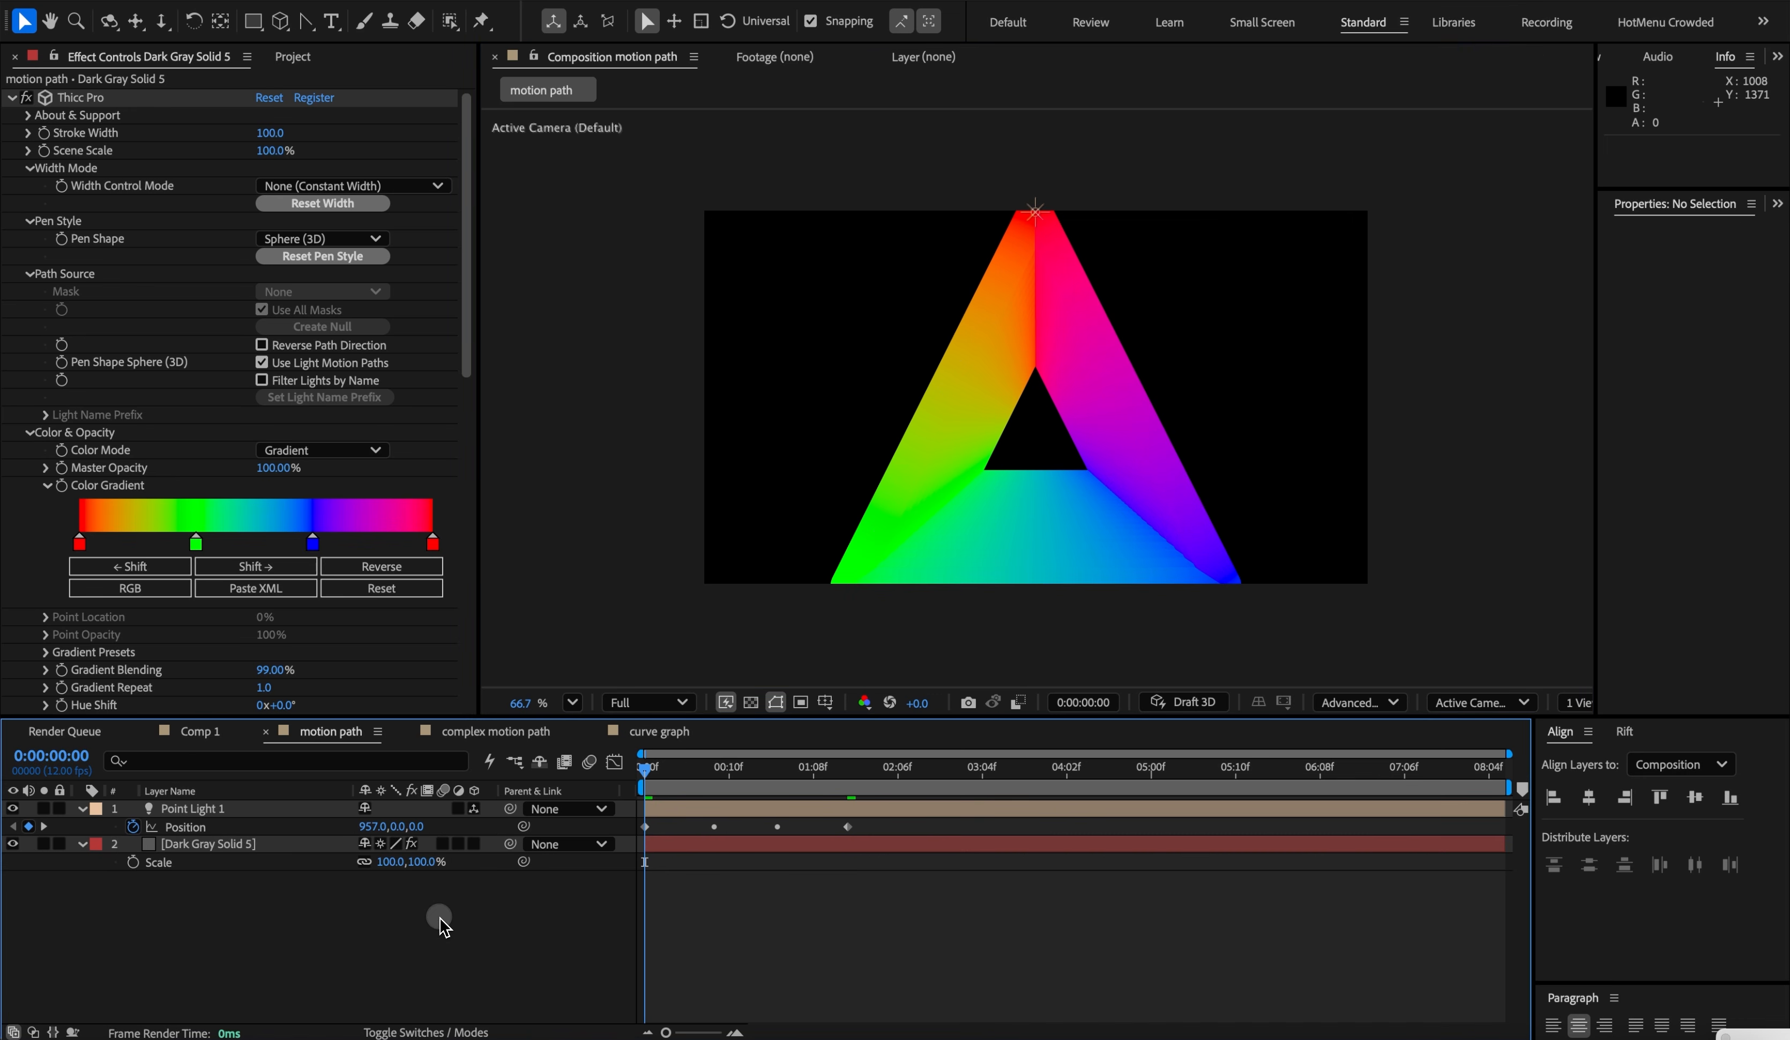
{"action": "key", "text": "ctrl+alt+shift+y"}
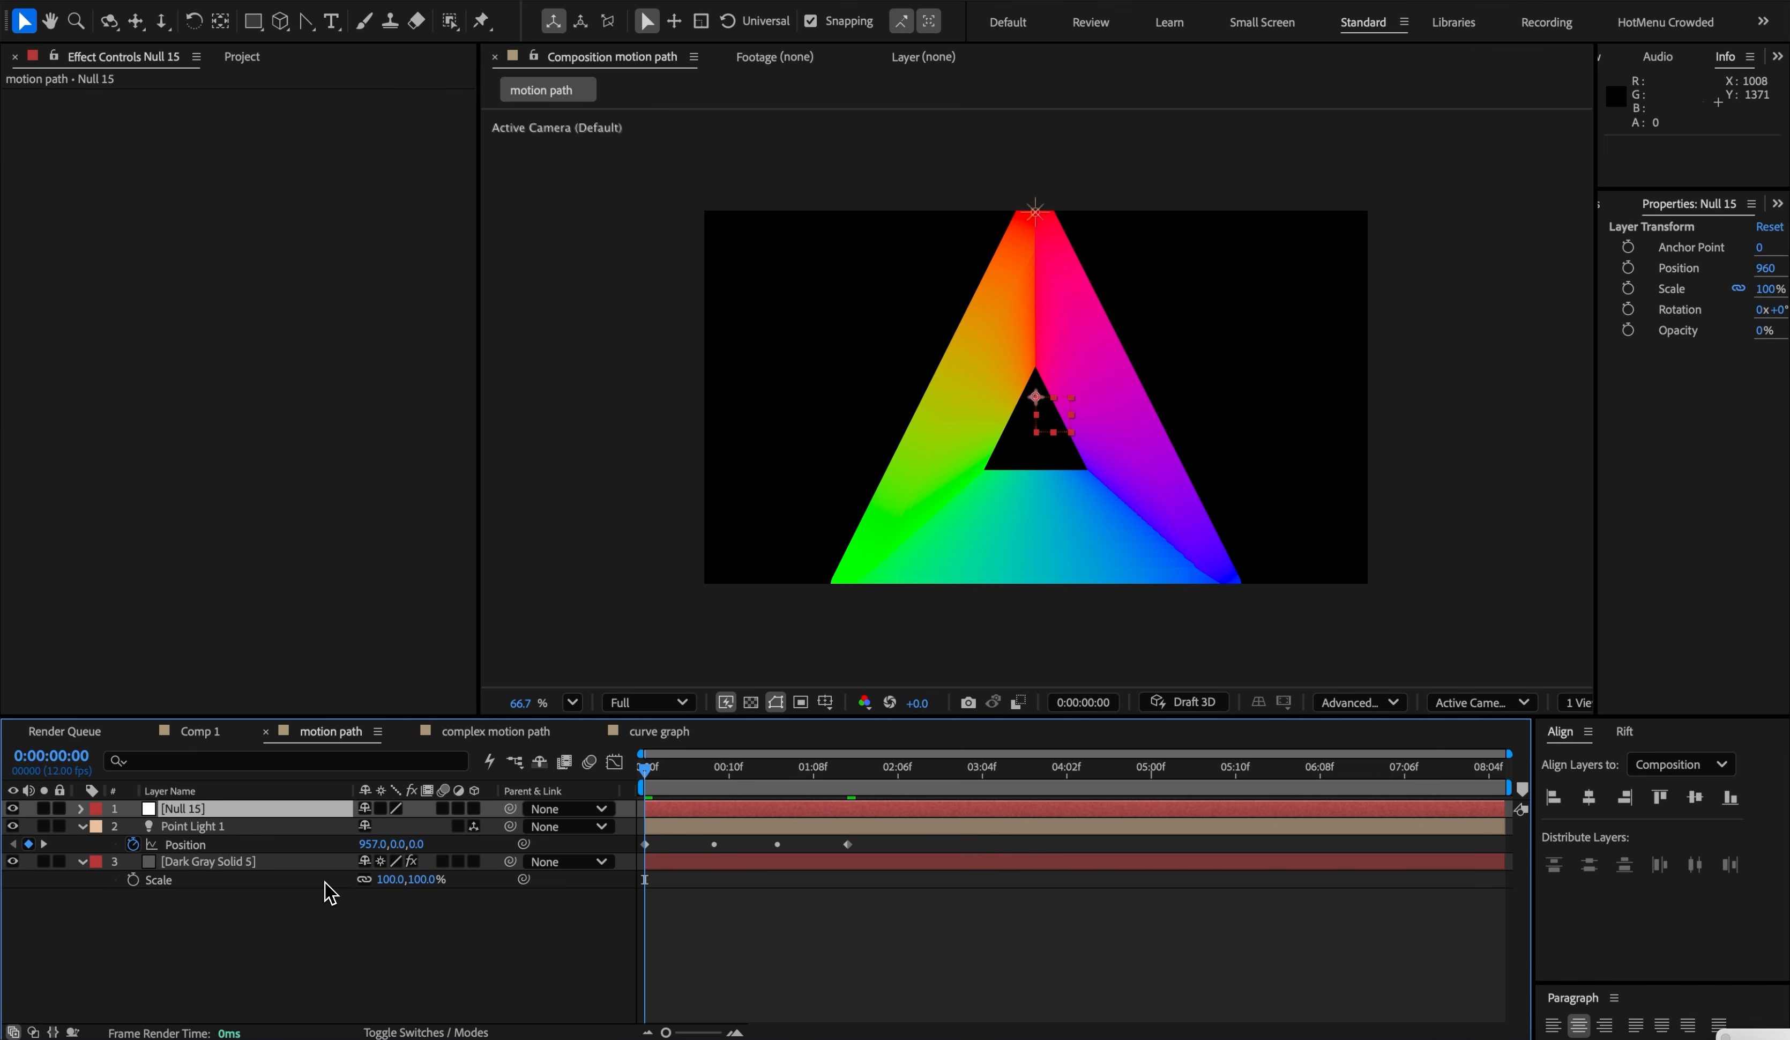
{"action": "left_click", "coordinate": [474, 808]}
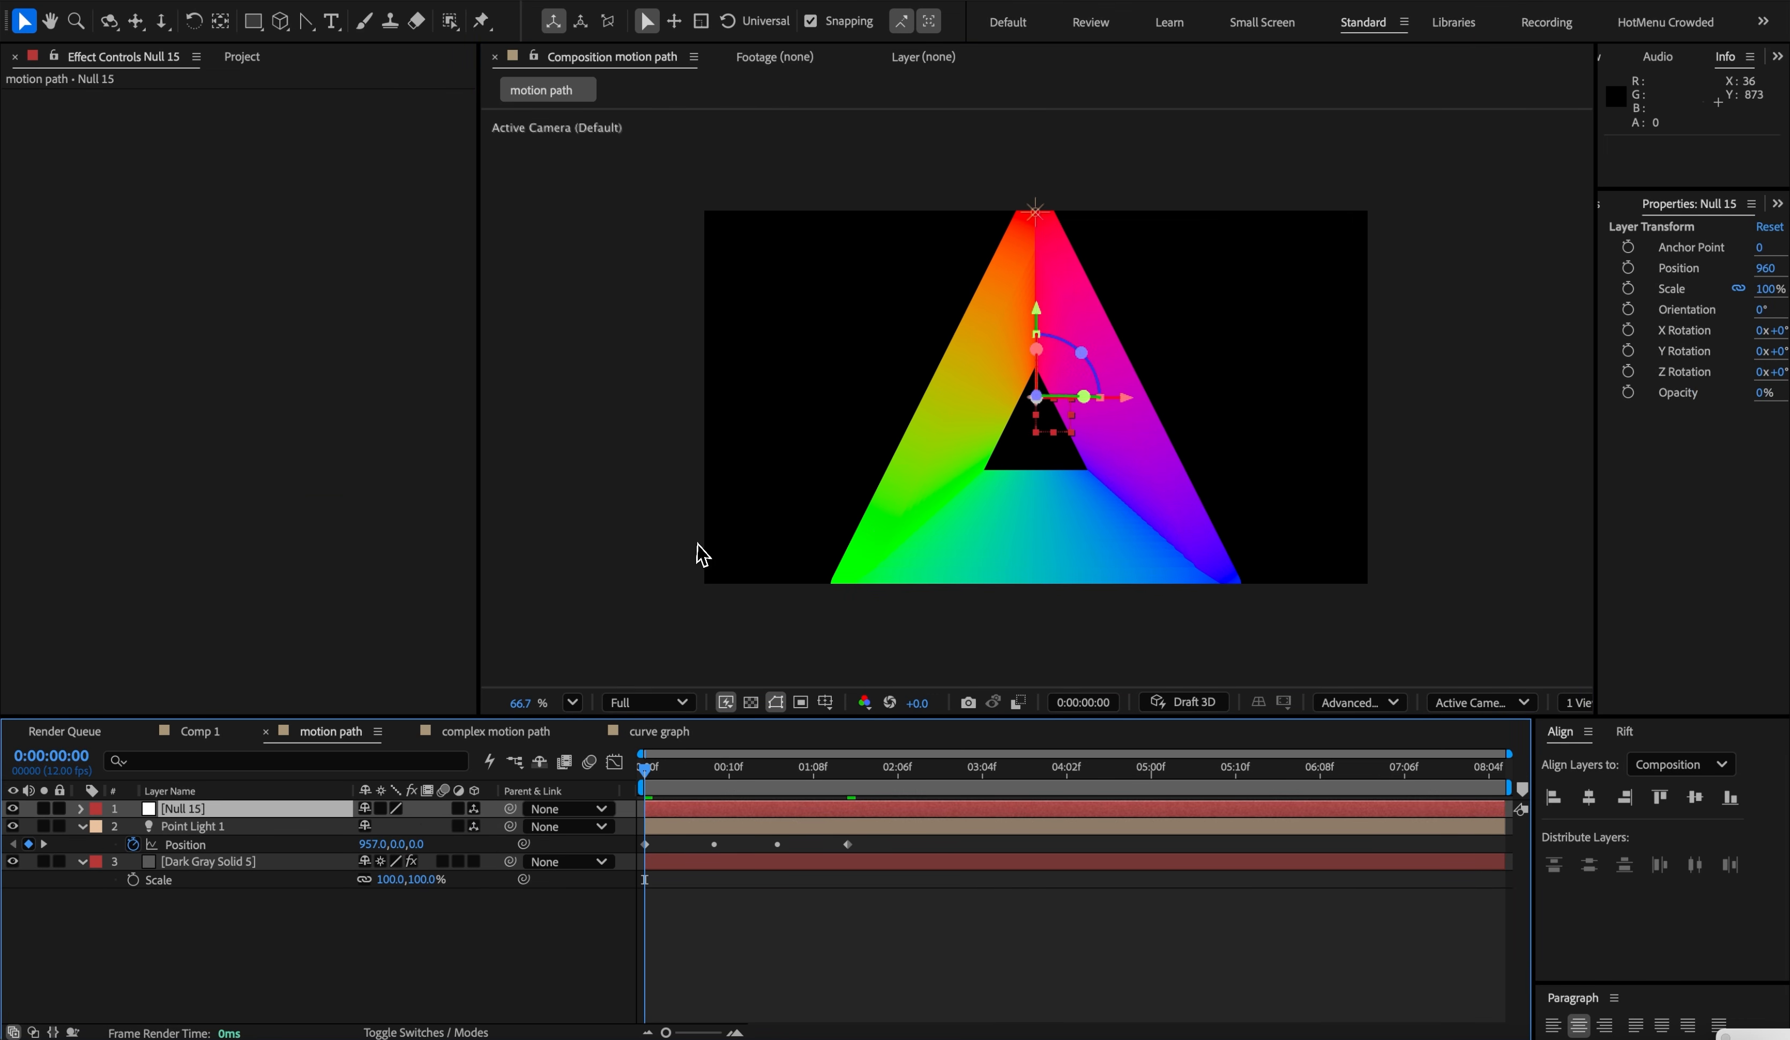
{"action": "left_click_drag", "start_coordinate": [510, 826], "coordinate": [280, 820]}
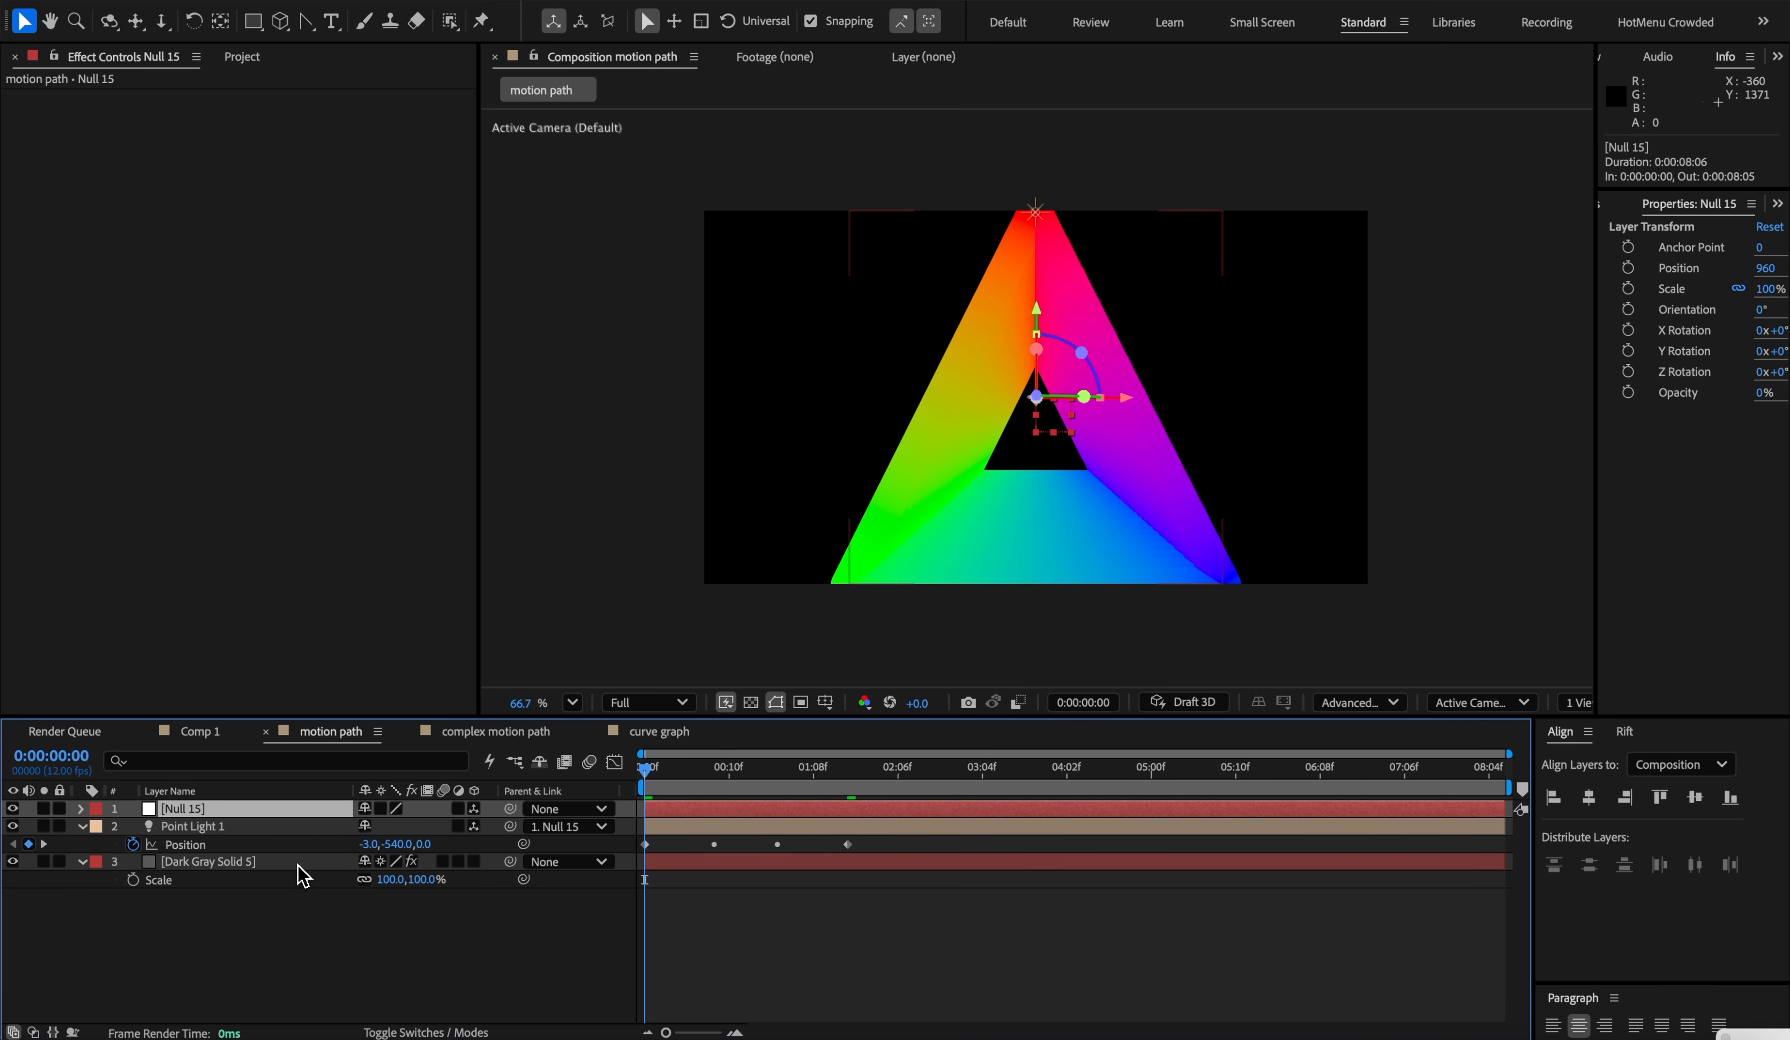
- Stretch the triangular stroke by setting the new null's unconstrained Scale to 139, 87, 100%
{"action": "key", "text": "s"}
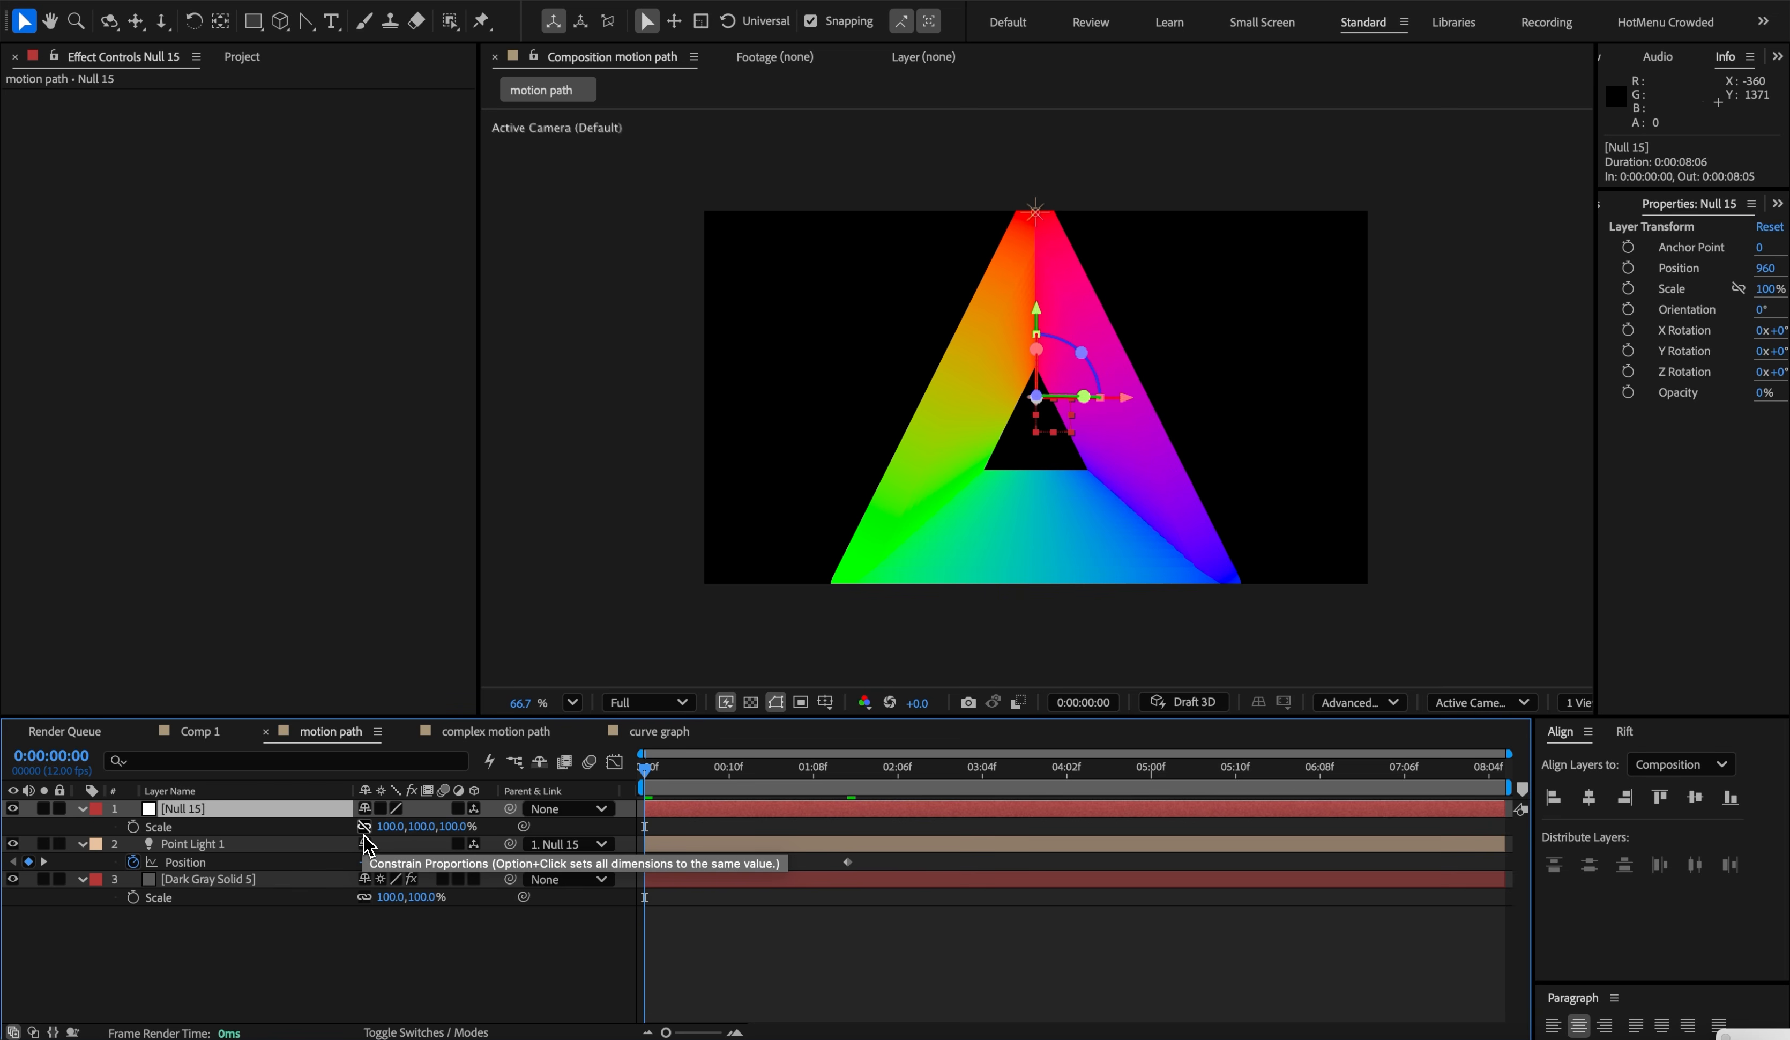
{"action": "mouse_move", "coordinate": [389, 826]}
{"action": "left_mouse_down"}
{"action": "mouse_move", "coordinate": [457, 830]}
{"action": "mouse_move", "coordinate": [409, 829]}
{"action": "left_mouse_up"}
{"action": "key", "text": "super+z"}
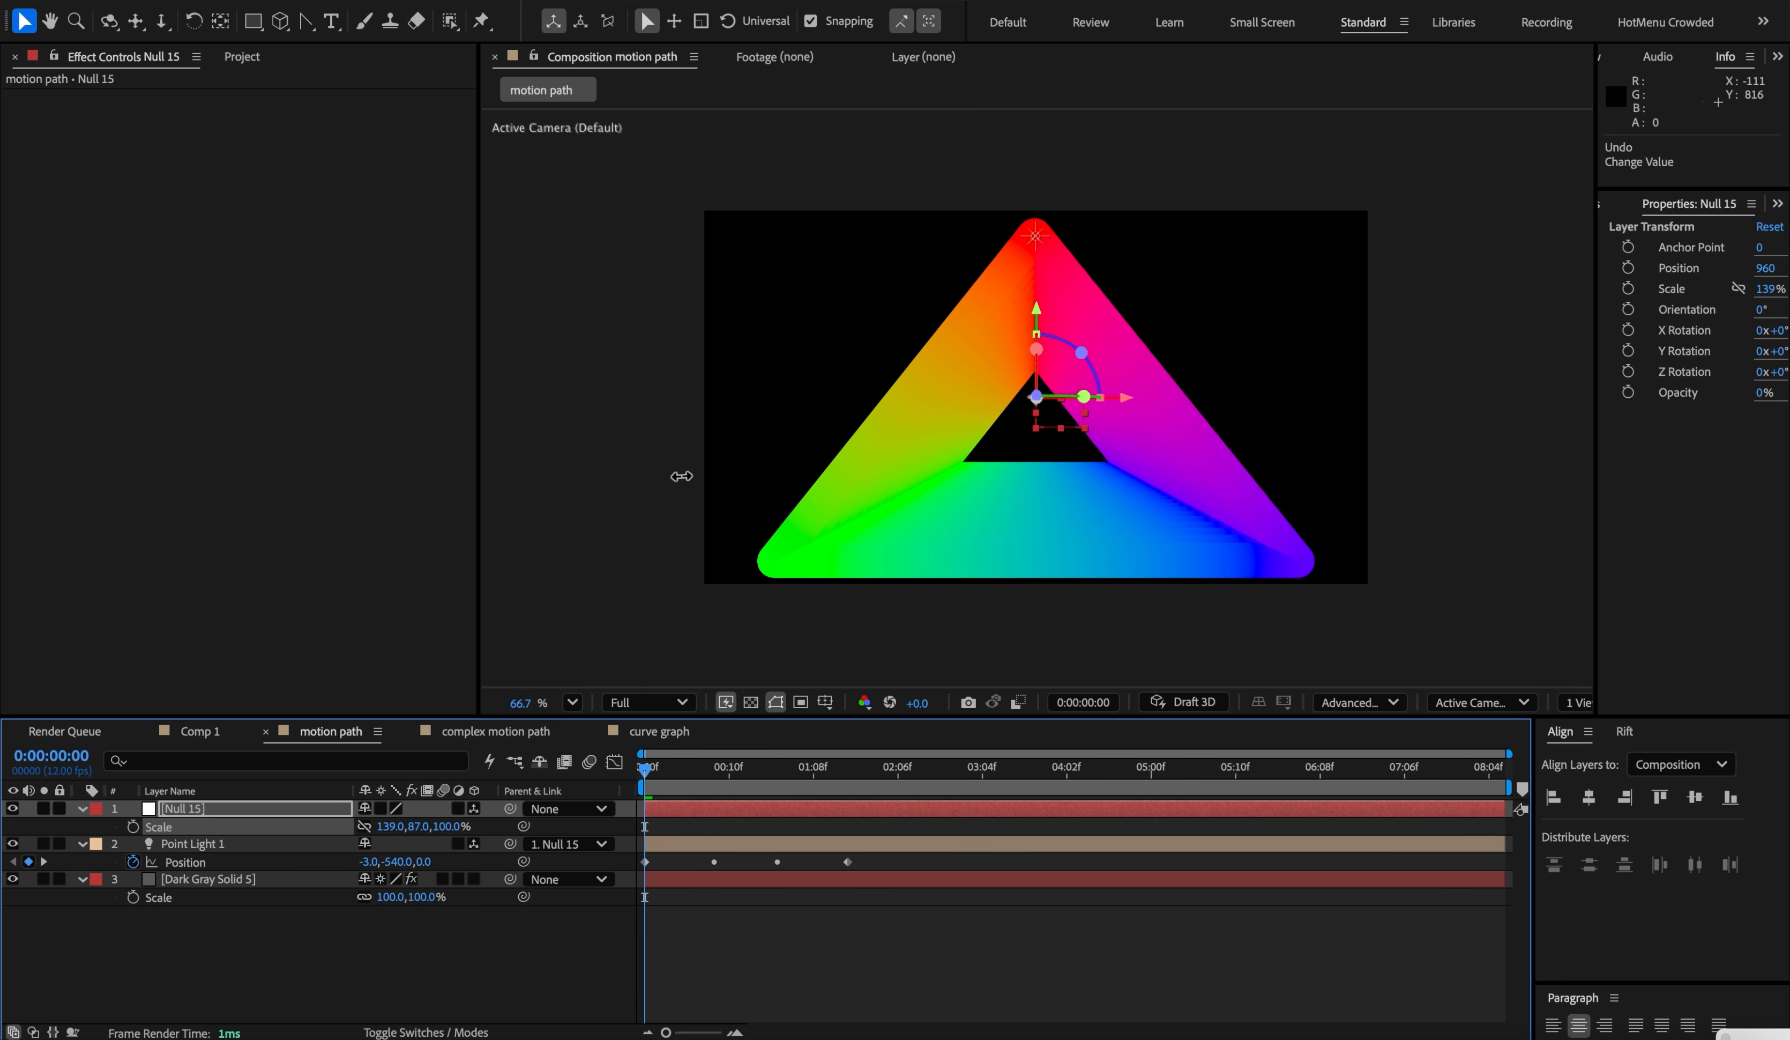
{"action": "left_click", "coordinate": [621, 471]}
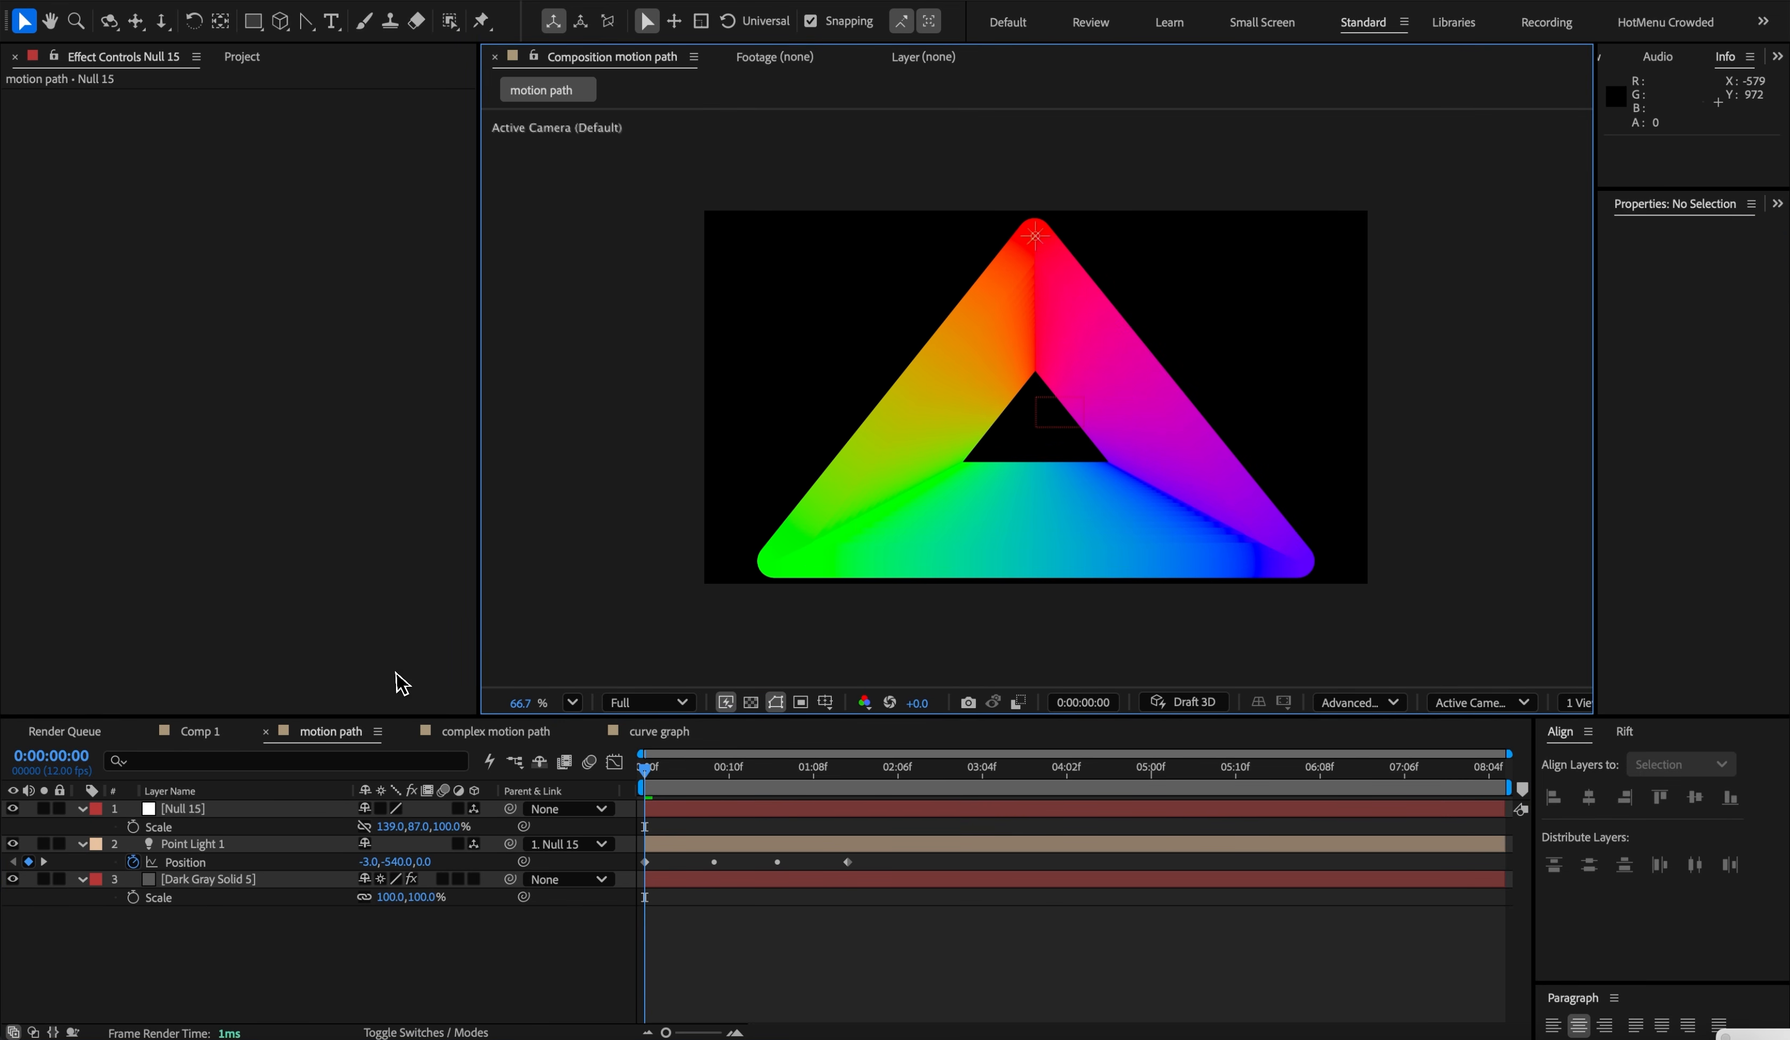
- Set the Repeater's Gradient Cycle on Dark Gray Solid 5 to 23°
{"action": "left_click", "coordinate": [207, 878]}
{"action": "scroll", "coordinate": [184, 678], "scroll_direction": "down", "scroll_amount": 10}
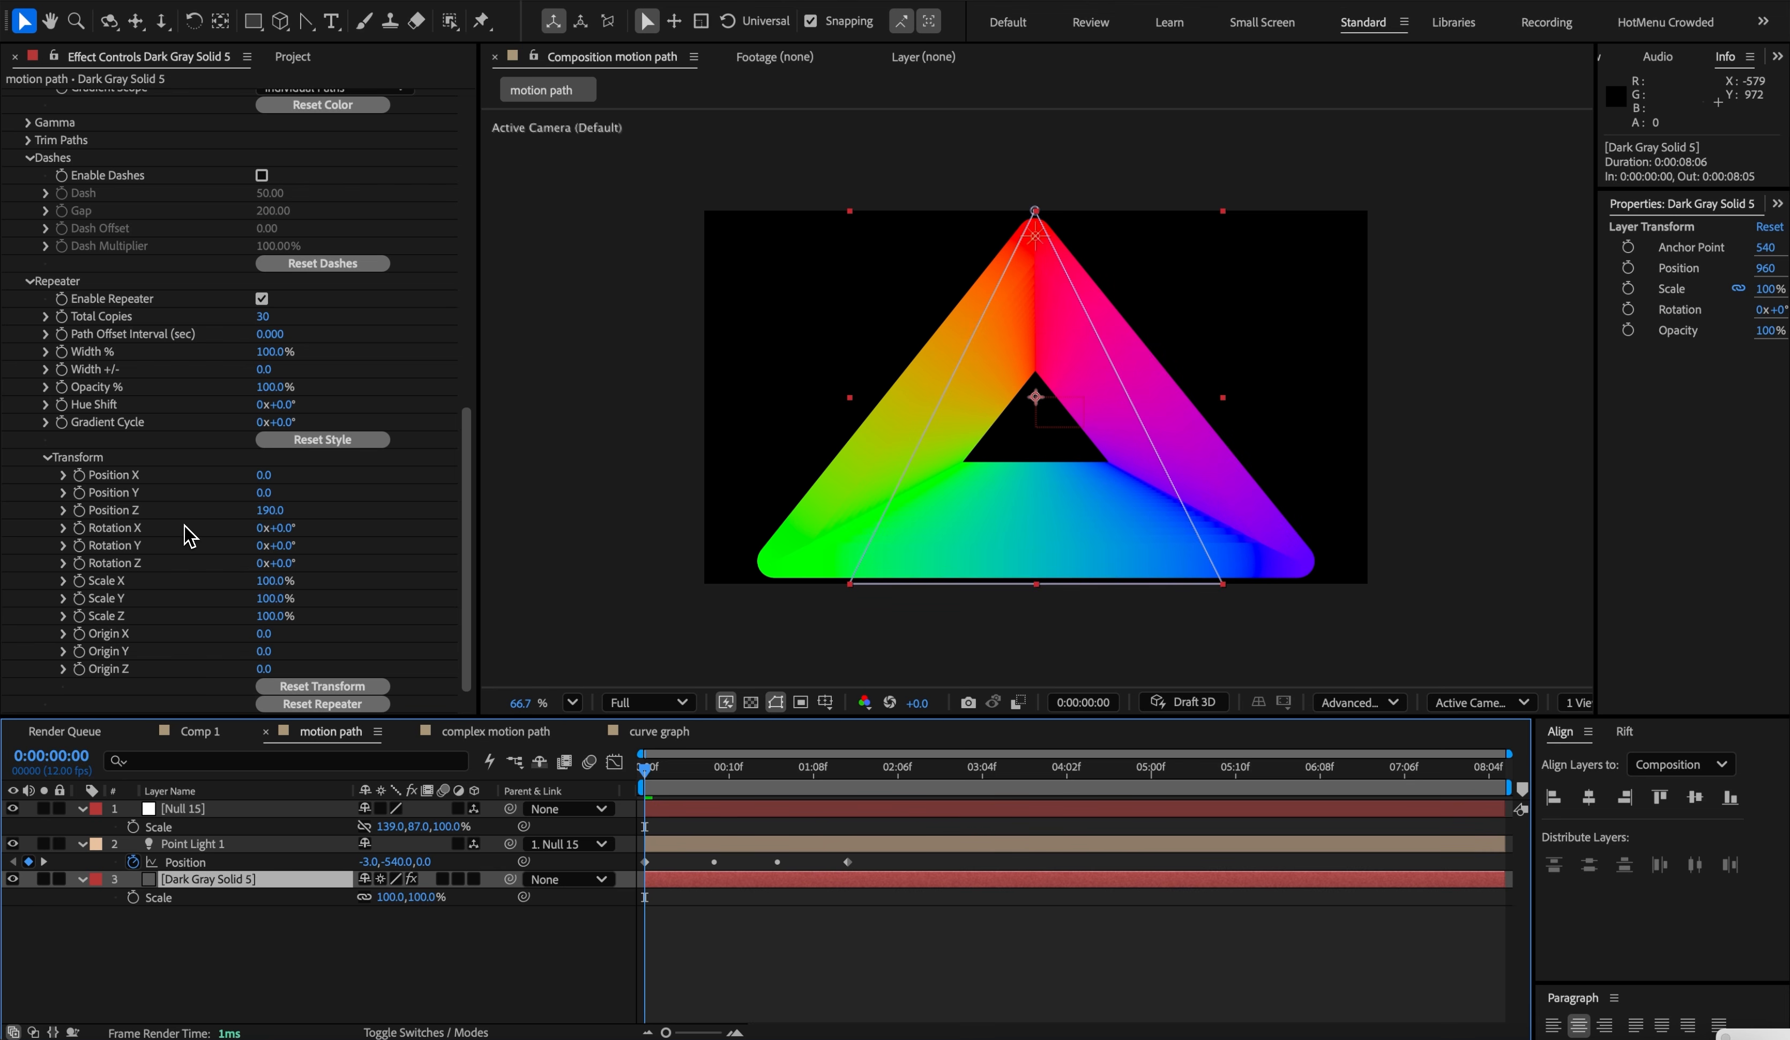
{"action": "left_click_drag", "start_coordinate": [278, 423], "coordinate": [304, 425]}
{"action": "left_click", "coordinate": [149, 928]}
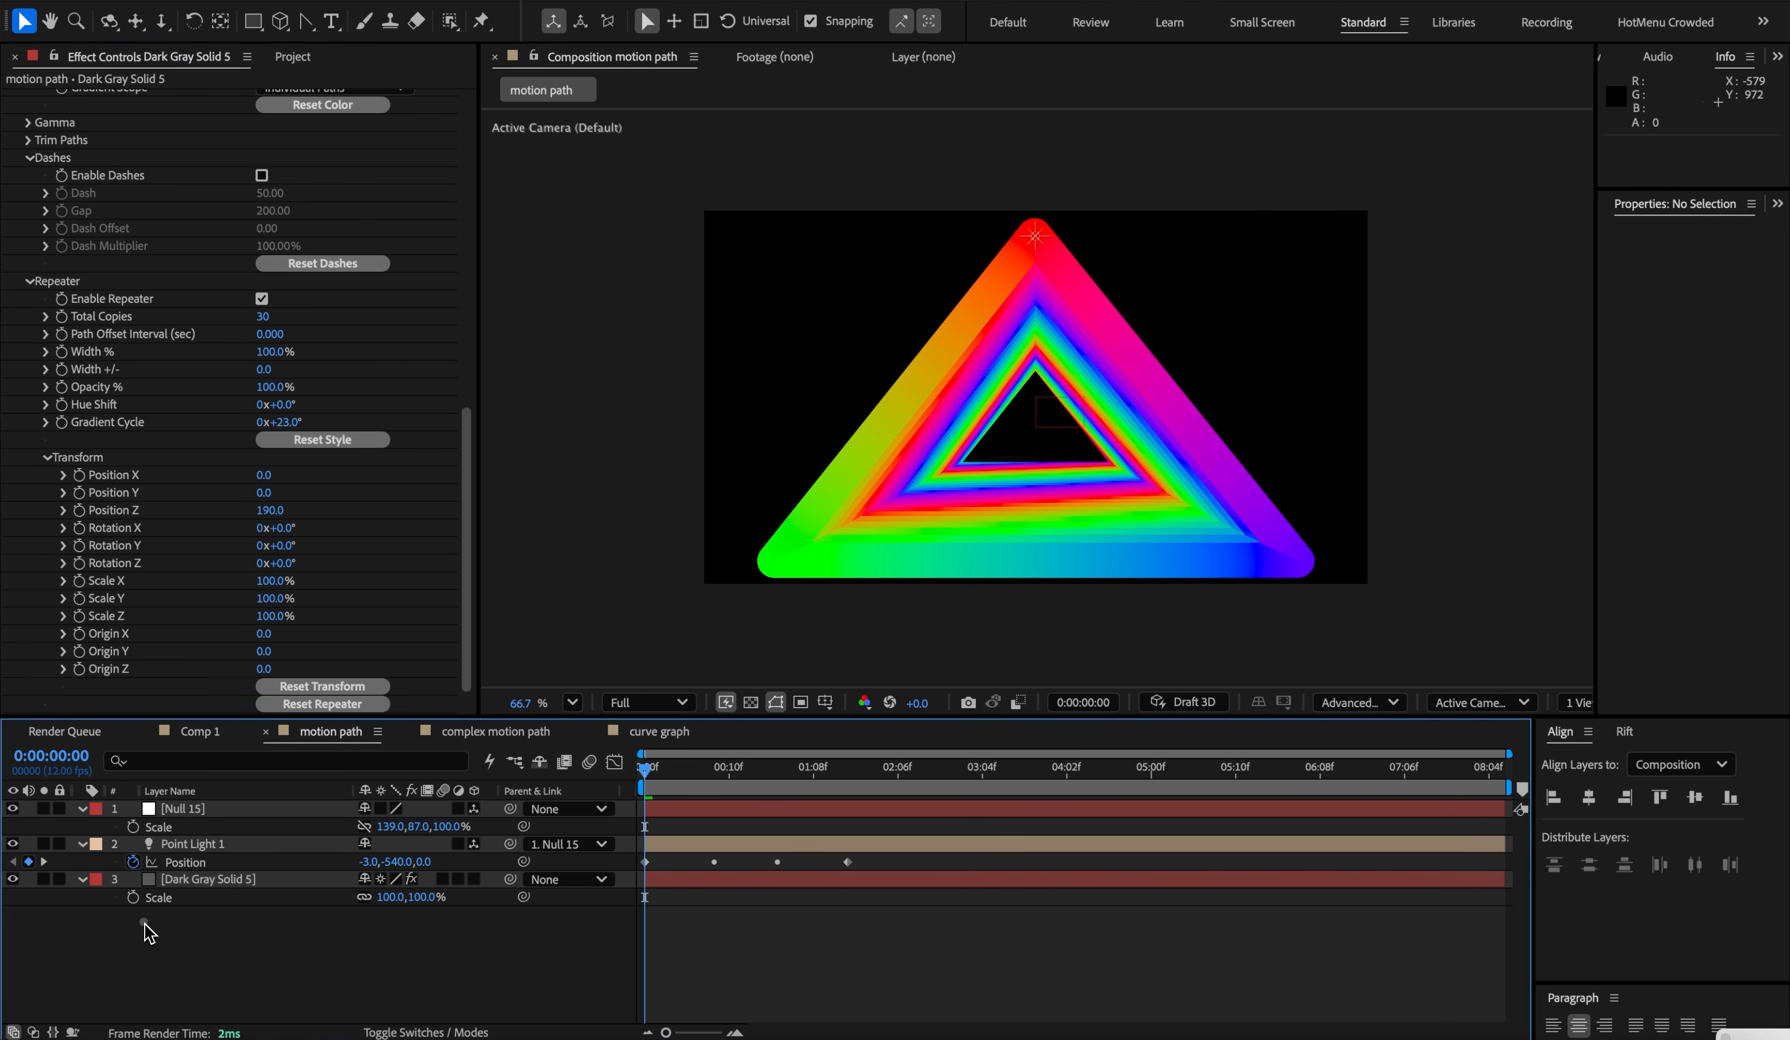
- Create another null, apply the HandyCam effect to it and run its camera rig setup
{"action": "key", "text": "super+alt+shift+y"}
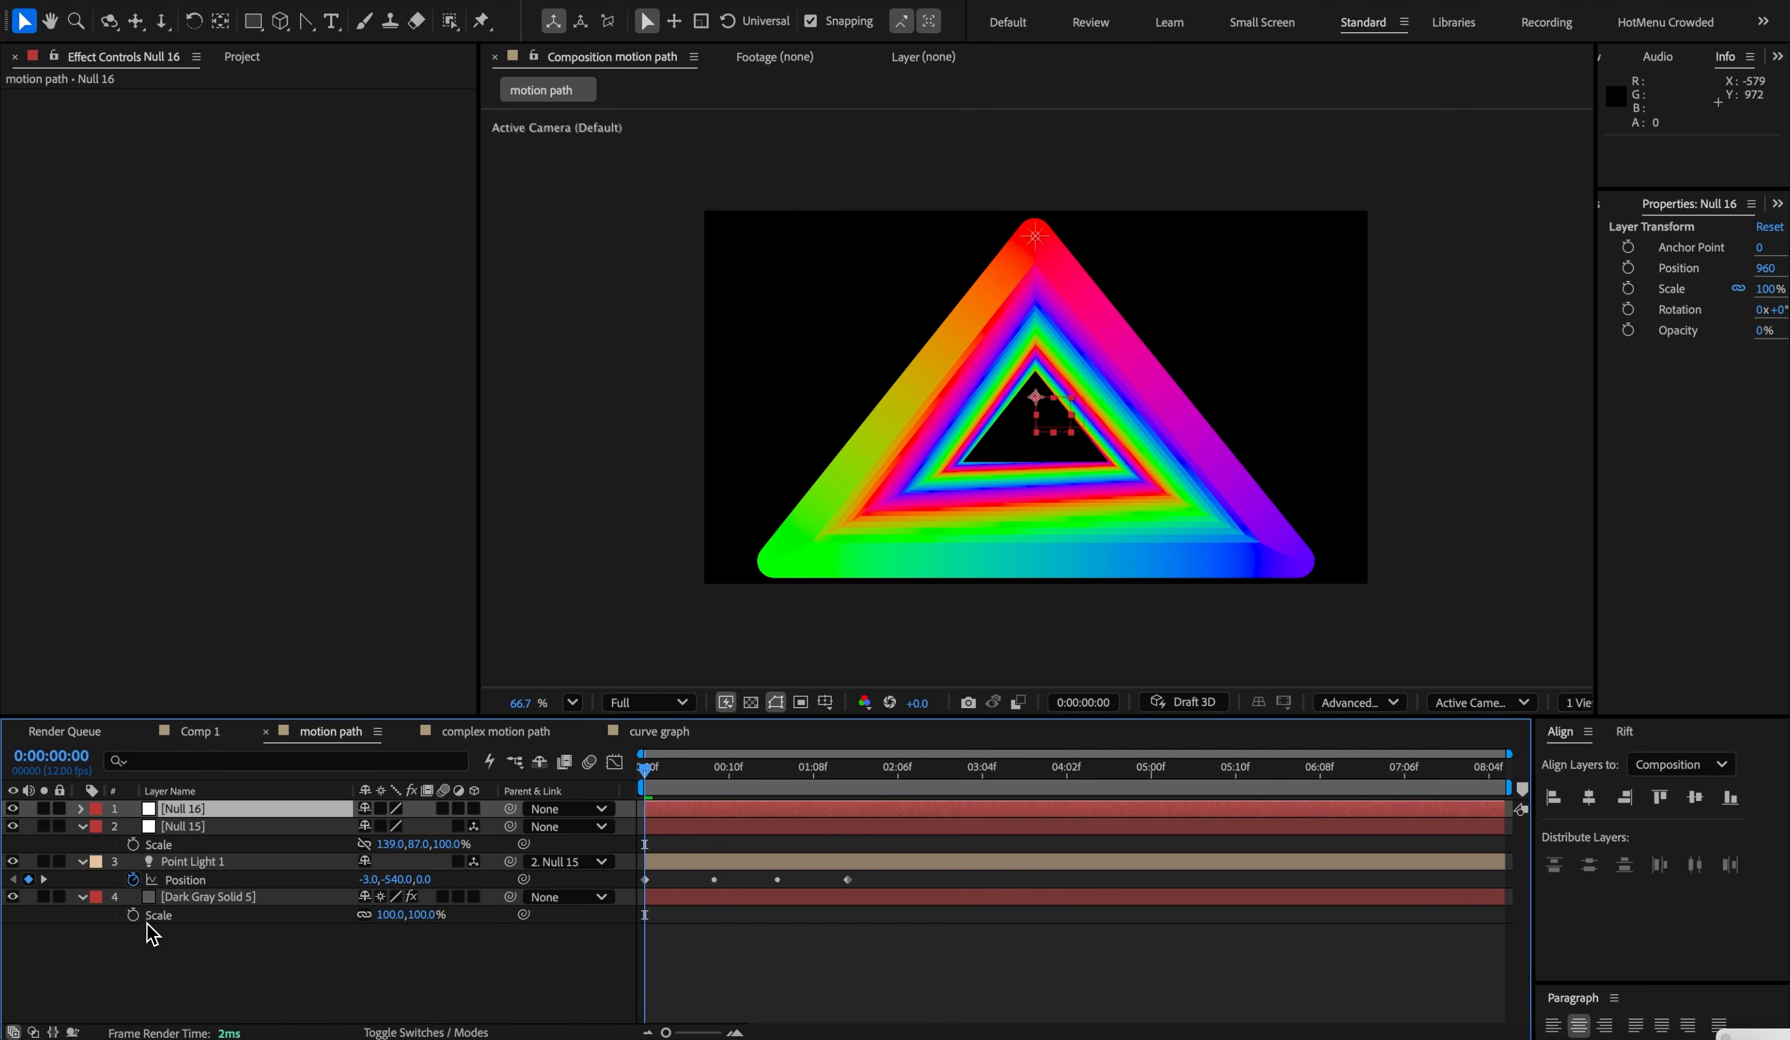
{"action": "key", "text": "ctrl+space"}
{"action": "type", "text": "hand"}
{"action": "key", "text": "Return"}
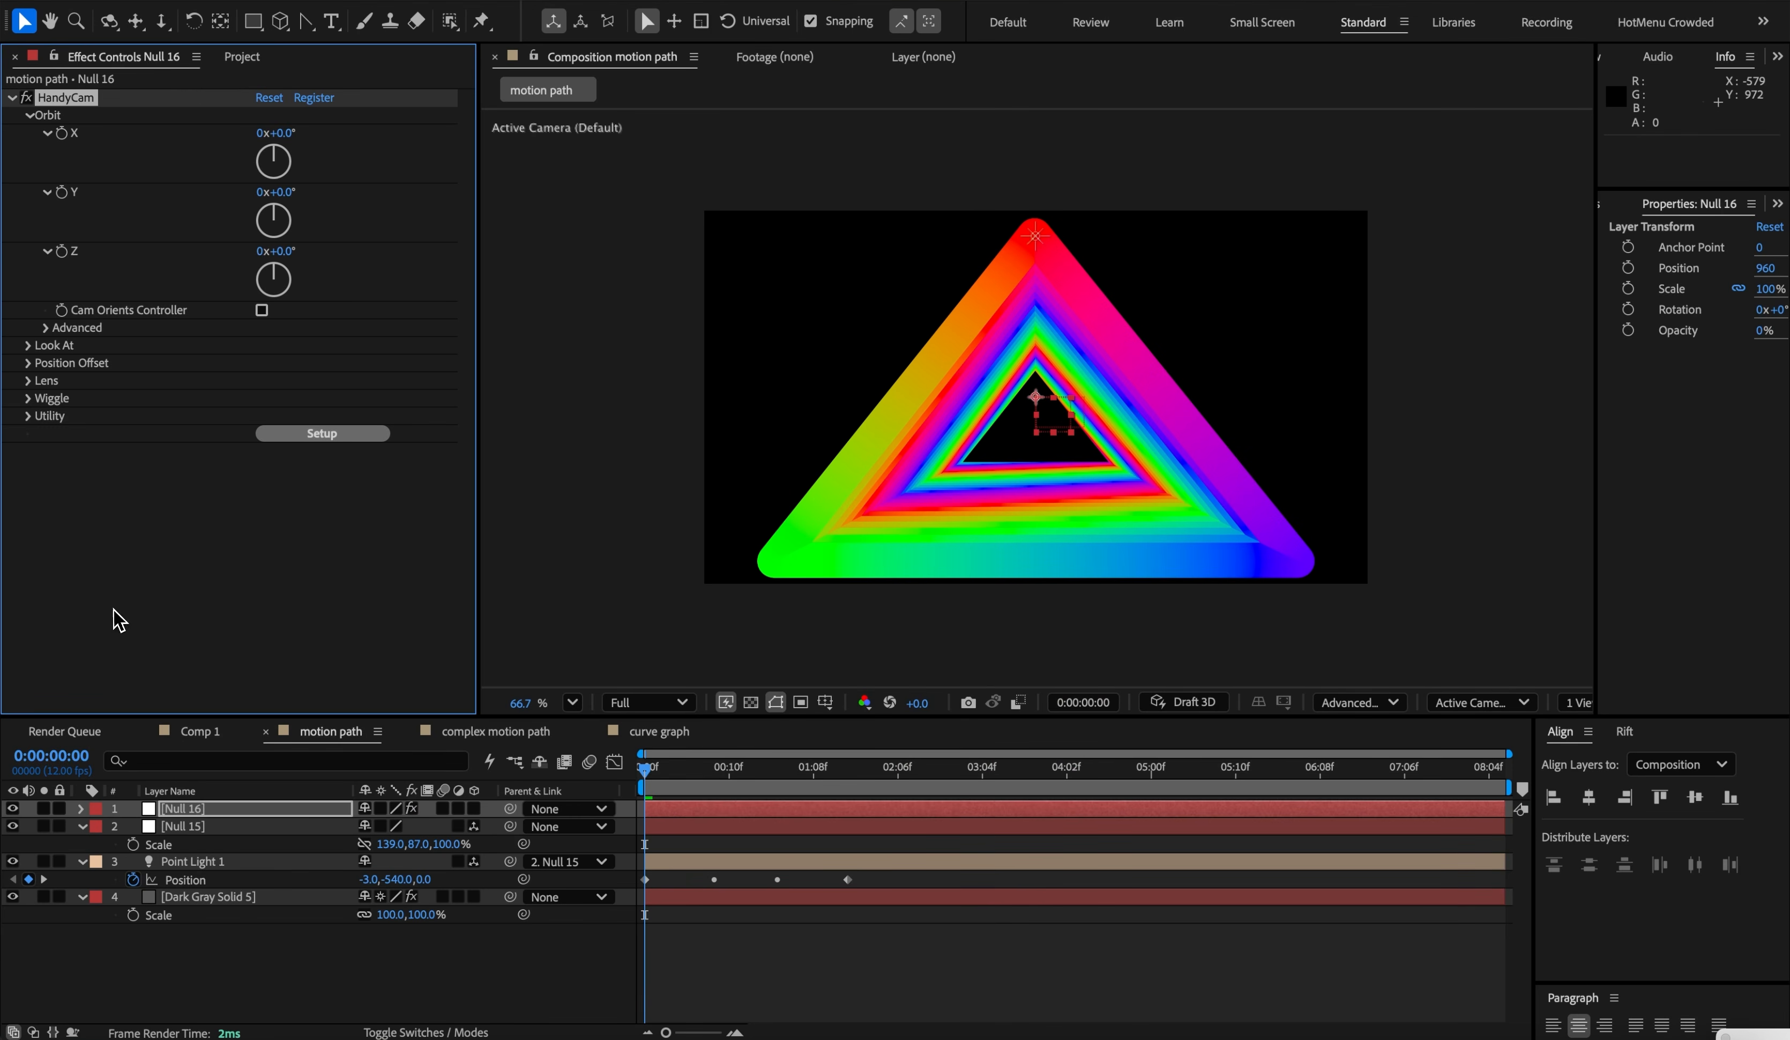
{"action": "left_click", "coordinate": [261, 437]}
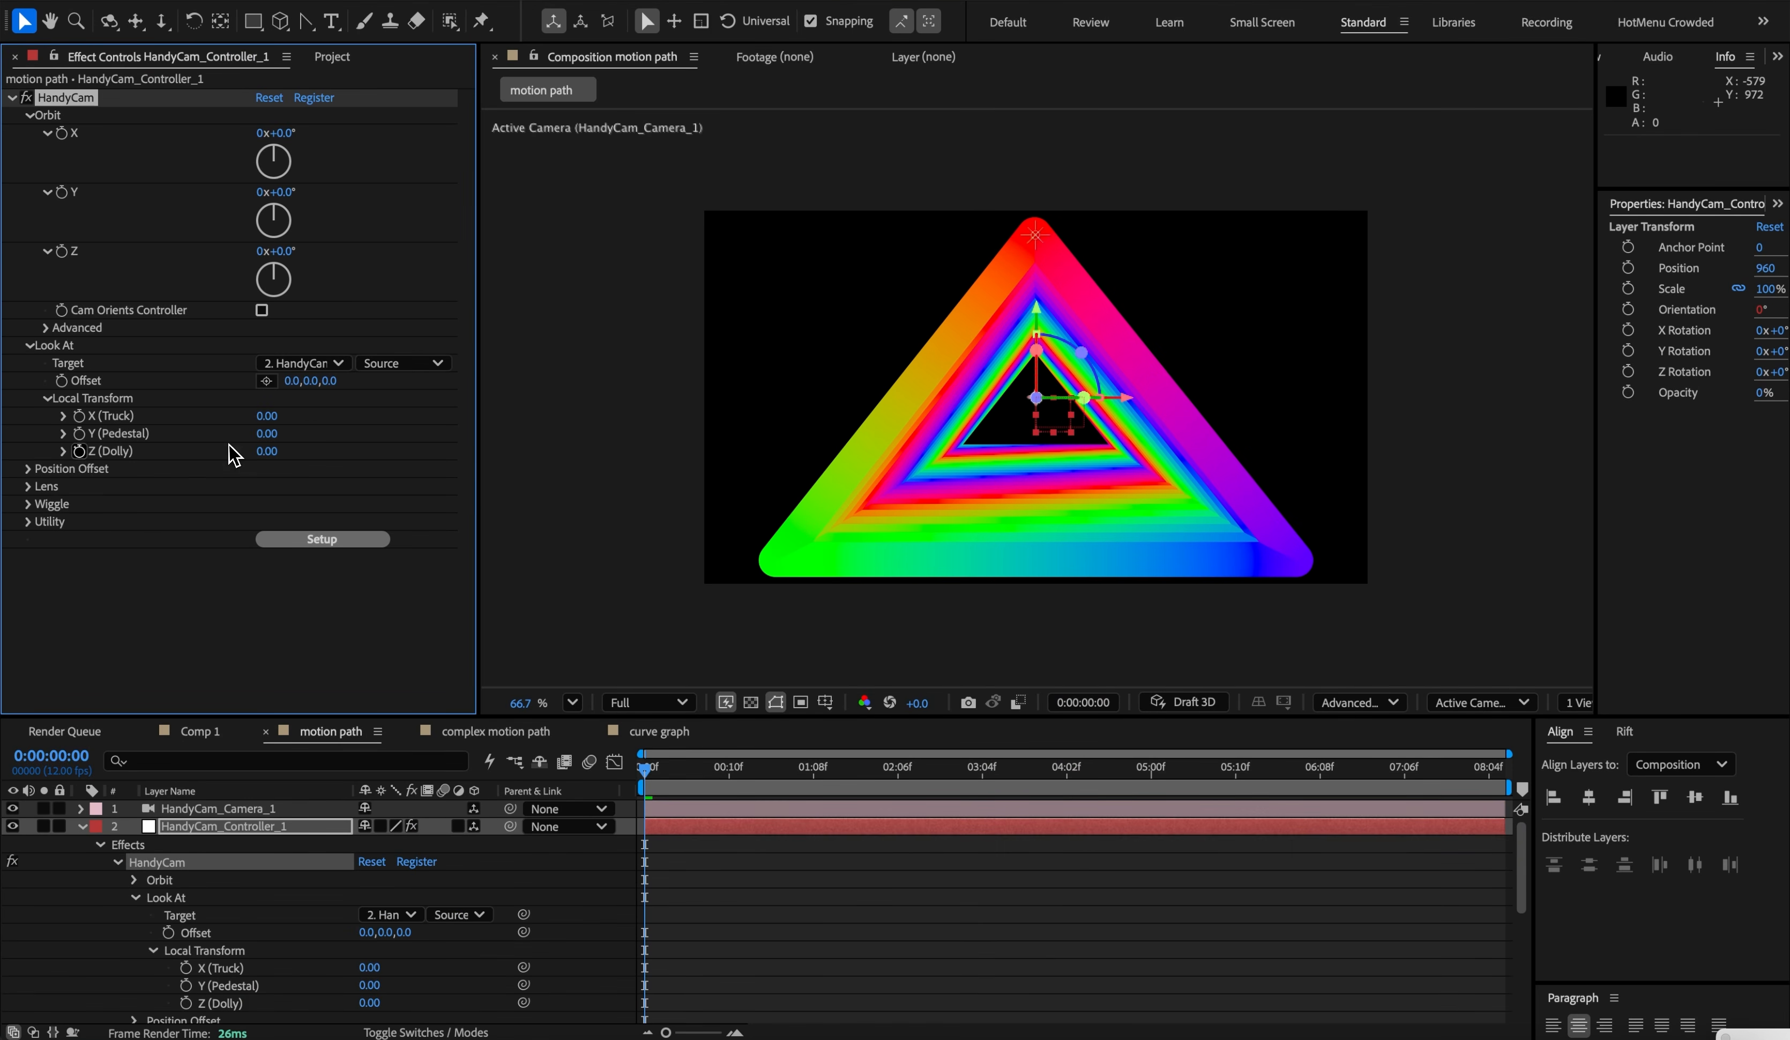
- Enable HandyCam's Dolly Zoom, shorten the focal length and dolly the camera into the repeated triangles
{"action": "left_click", "coordinate": [28, 486]}
{"action": "left_click", "coordinate": [261, 539]}
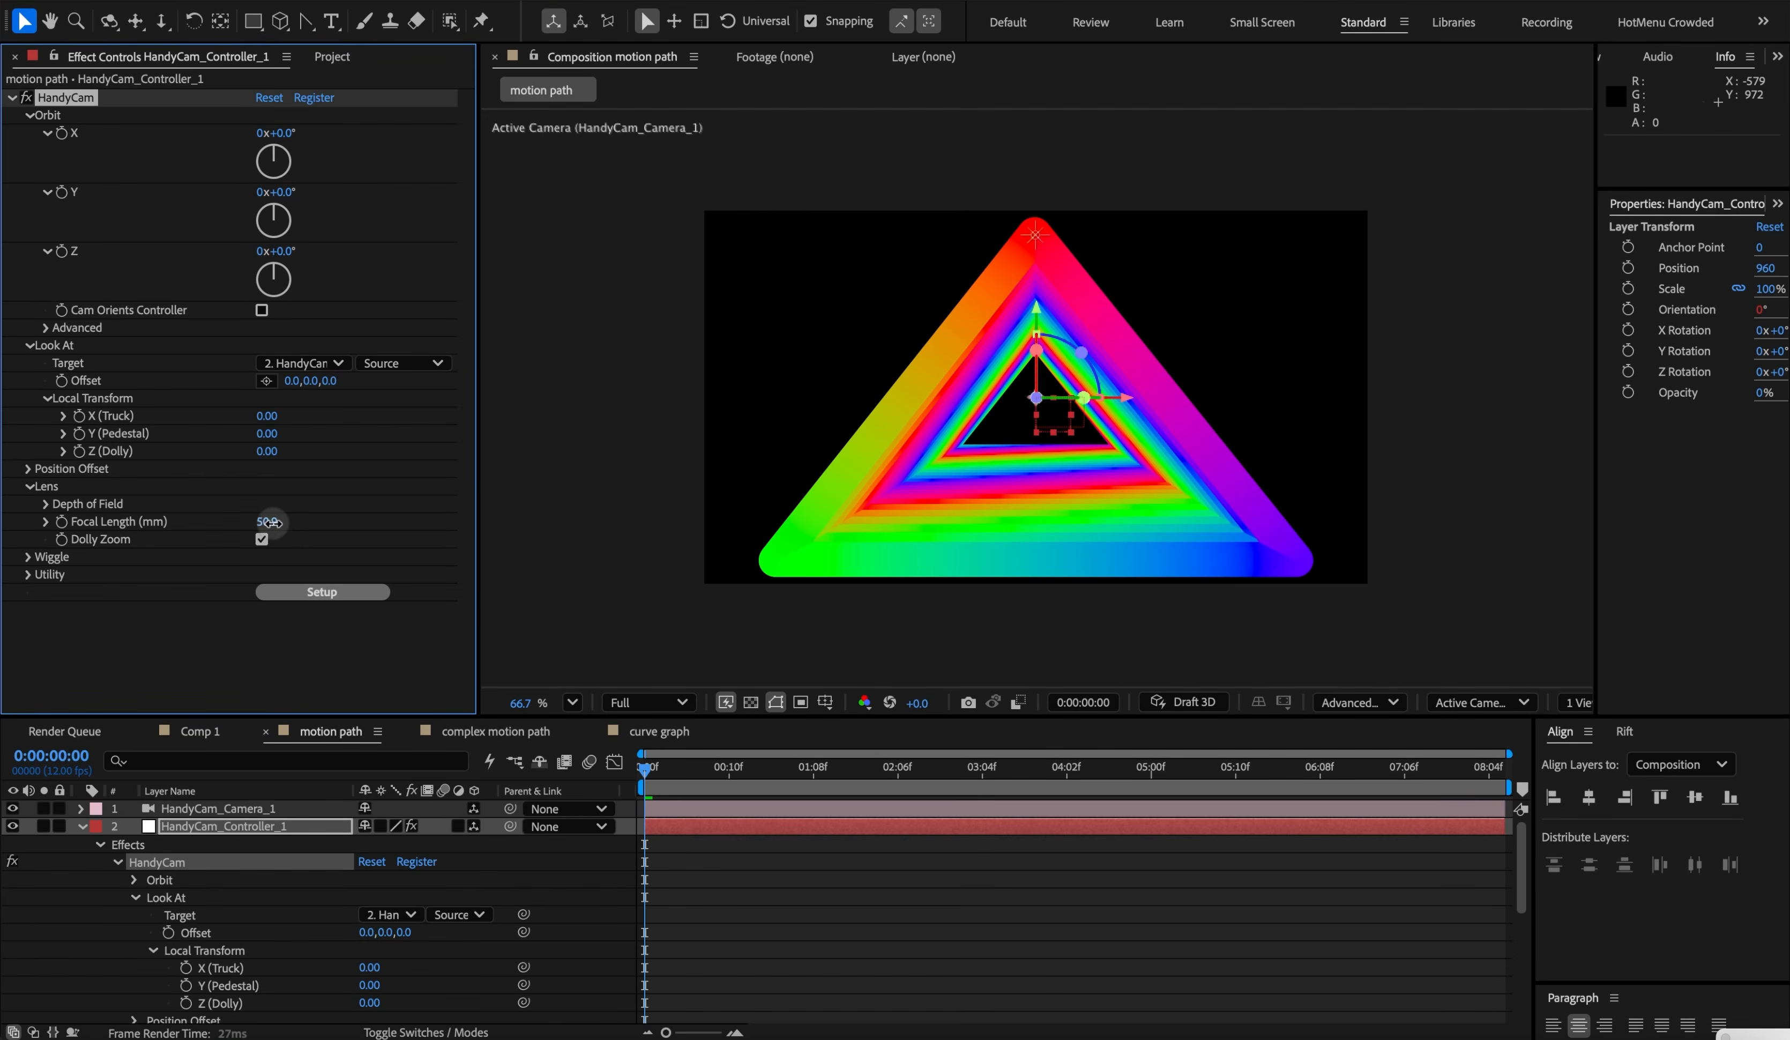
{"action": "left_click_drag", "start_coordinate": [266, 521], "coordinate": [372, 515]}
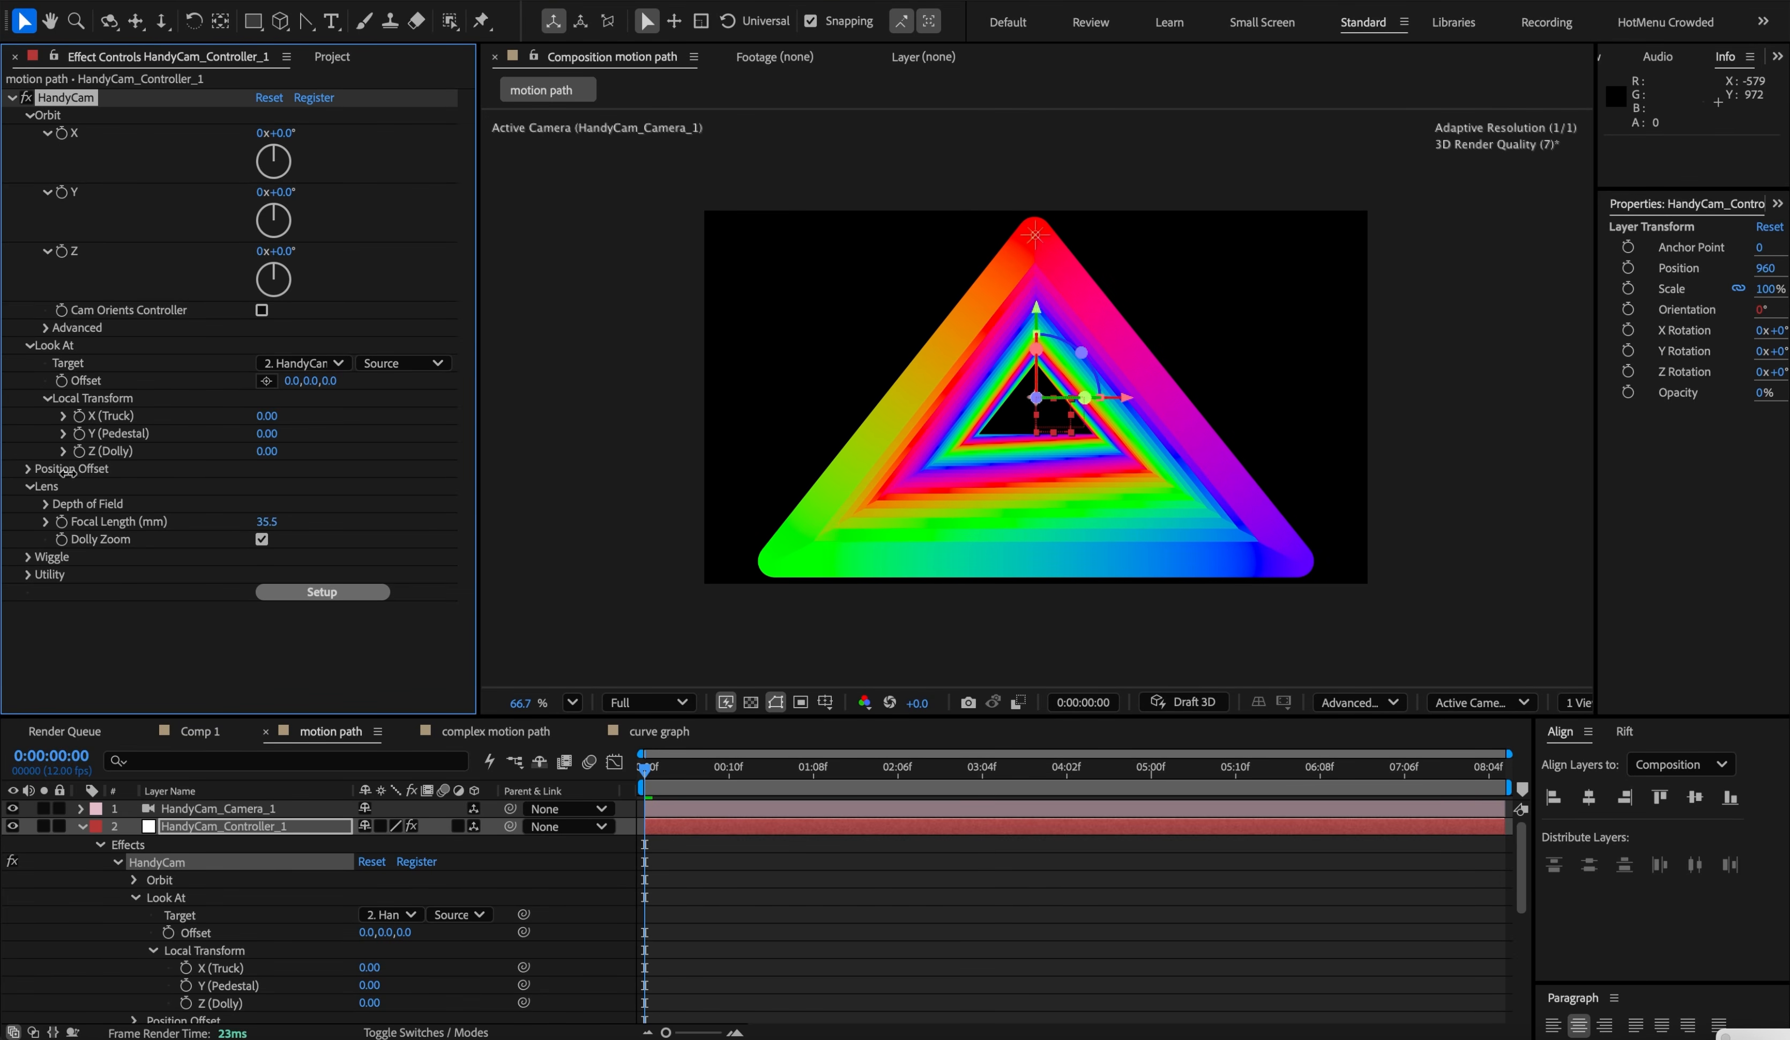
{"action": "left_click_drag", "start_coordinate": [266, 450], "coordinate": [292, 450]}
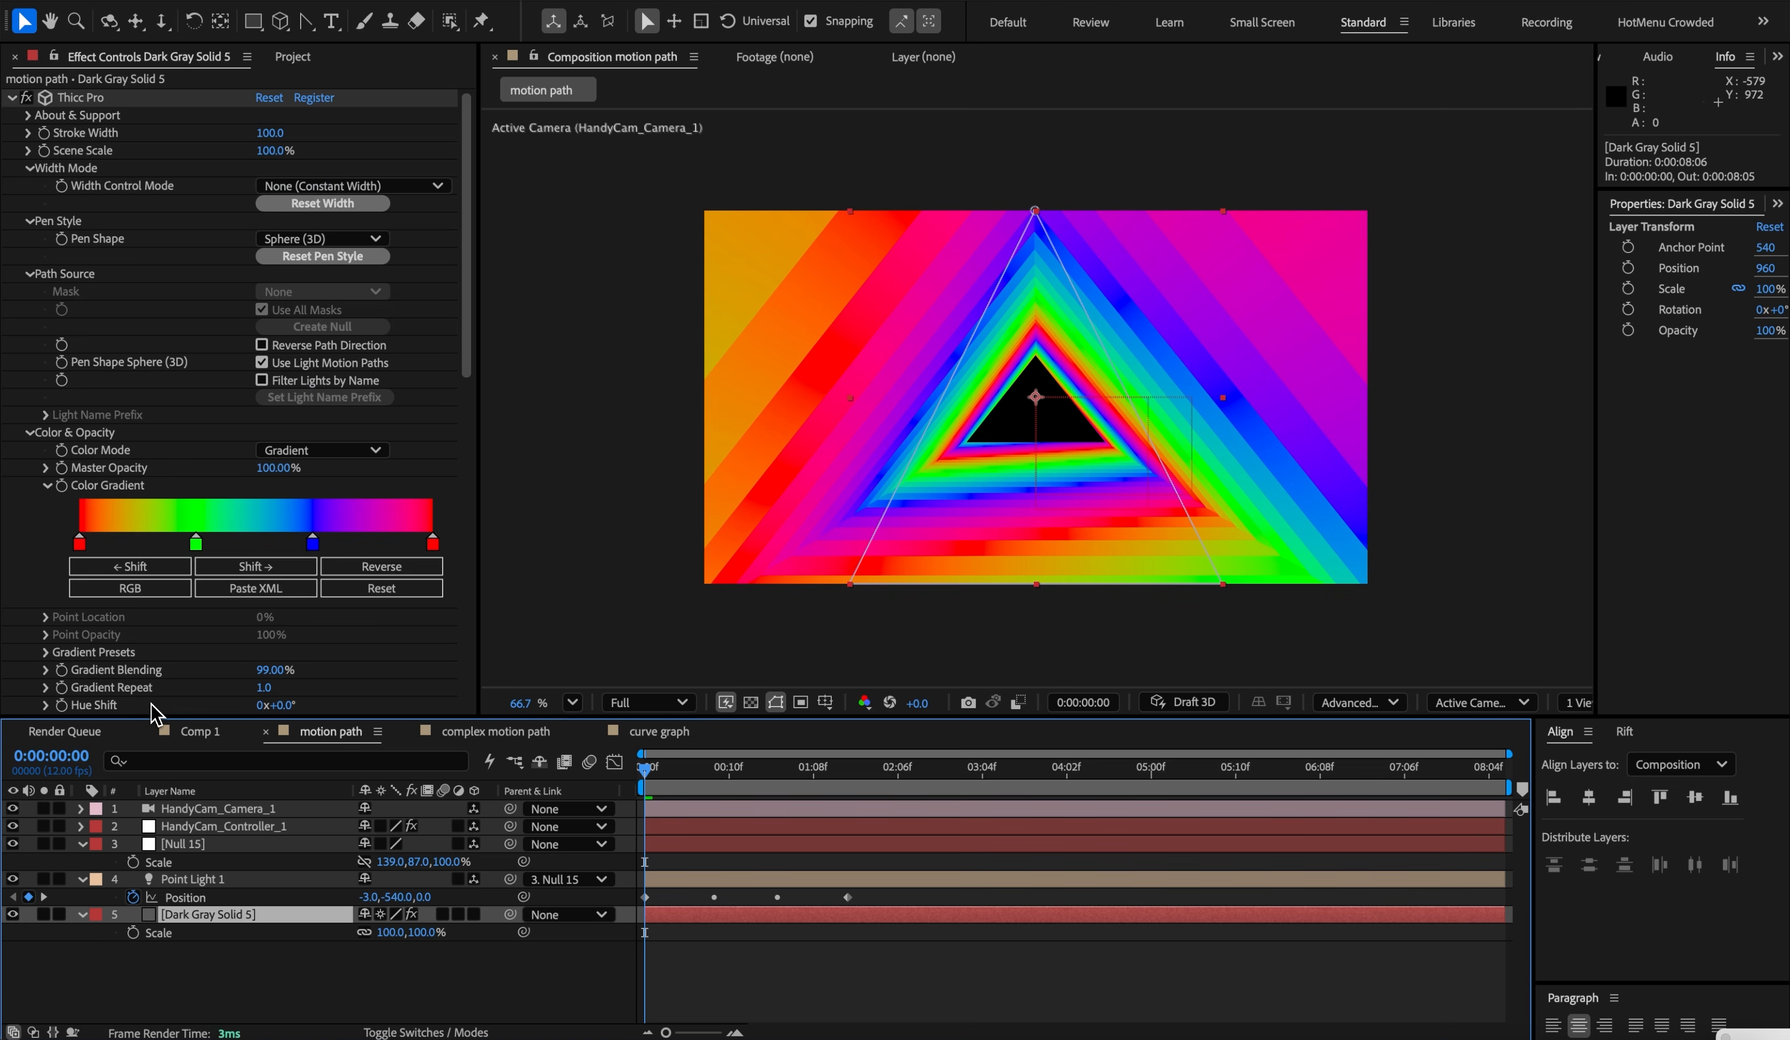
- Set the Repeater's Opacity on Dark Gray Solid 5 to 90.2% so the deeper copies fade out
{"action": "scroll", "coordinate": [152, 711], "scroll_direction": "down", "scroll_amount": 15}
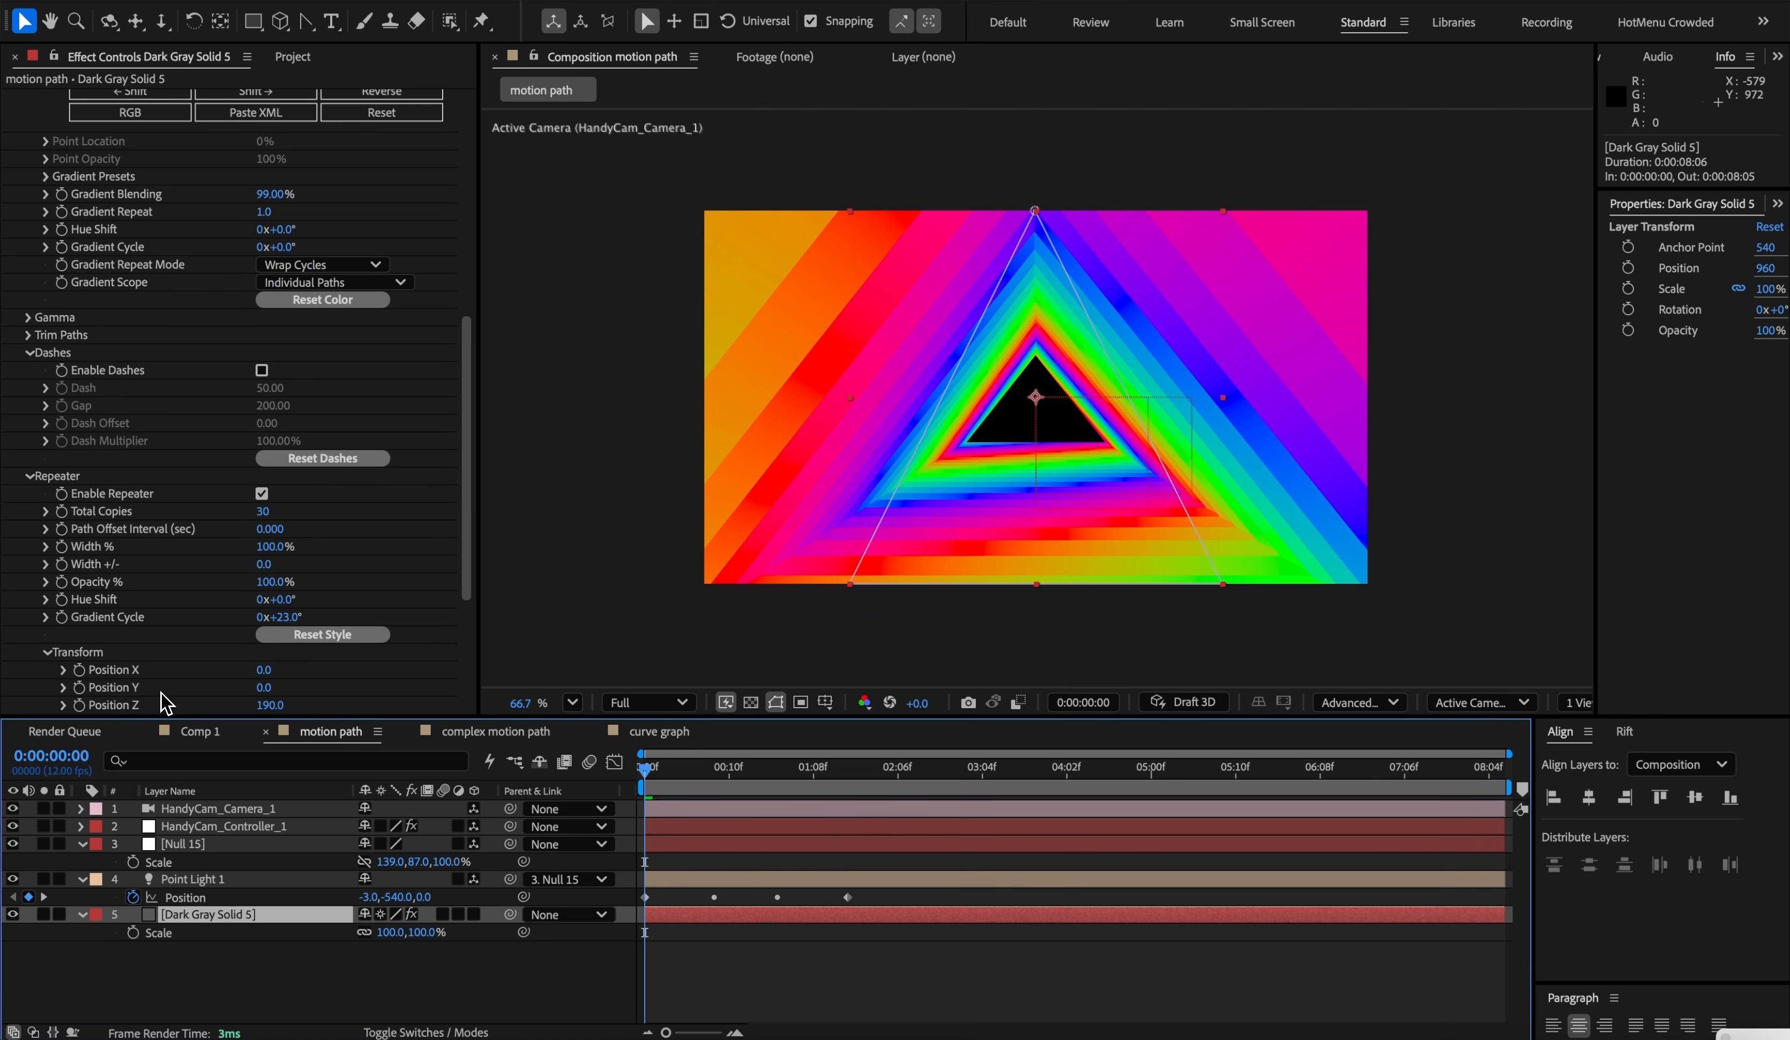
{"action": "left_click_drag", "start_coordinate": [269, 459], "coordinate": [187, 463]}
{"action": "scroll", "coordinate": [191, 503], "scroll_direction": "up", "scroll_amount": 2}
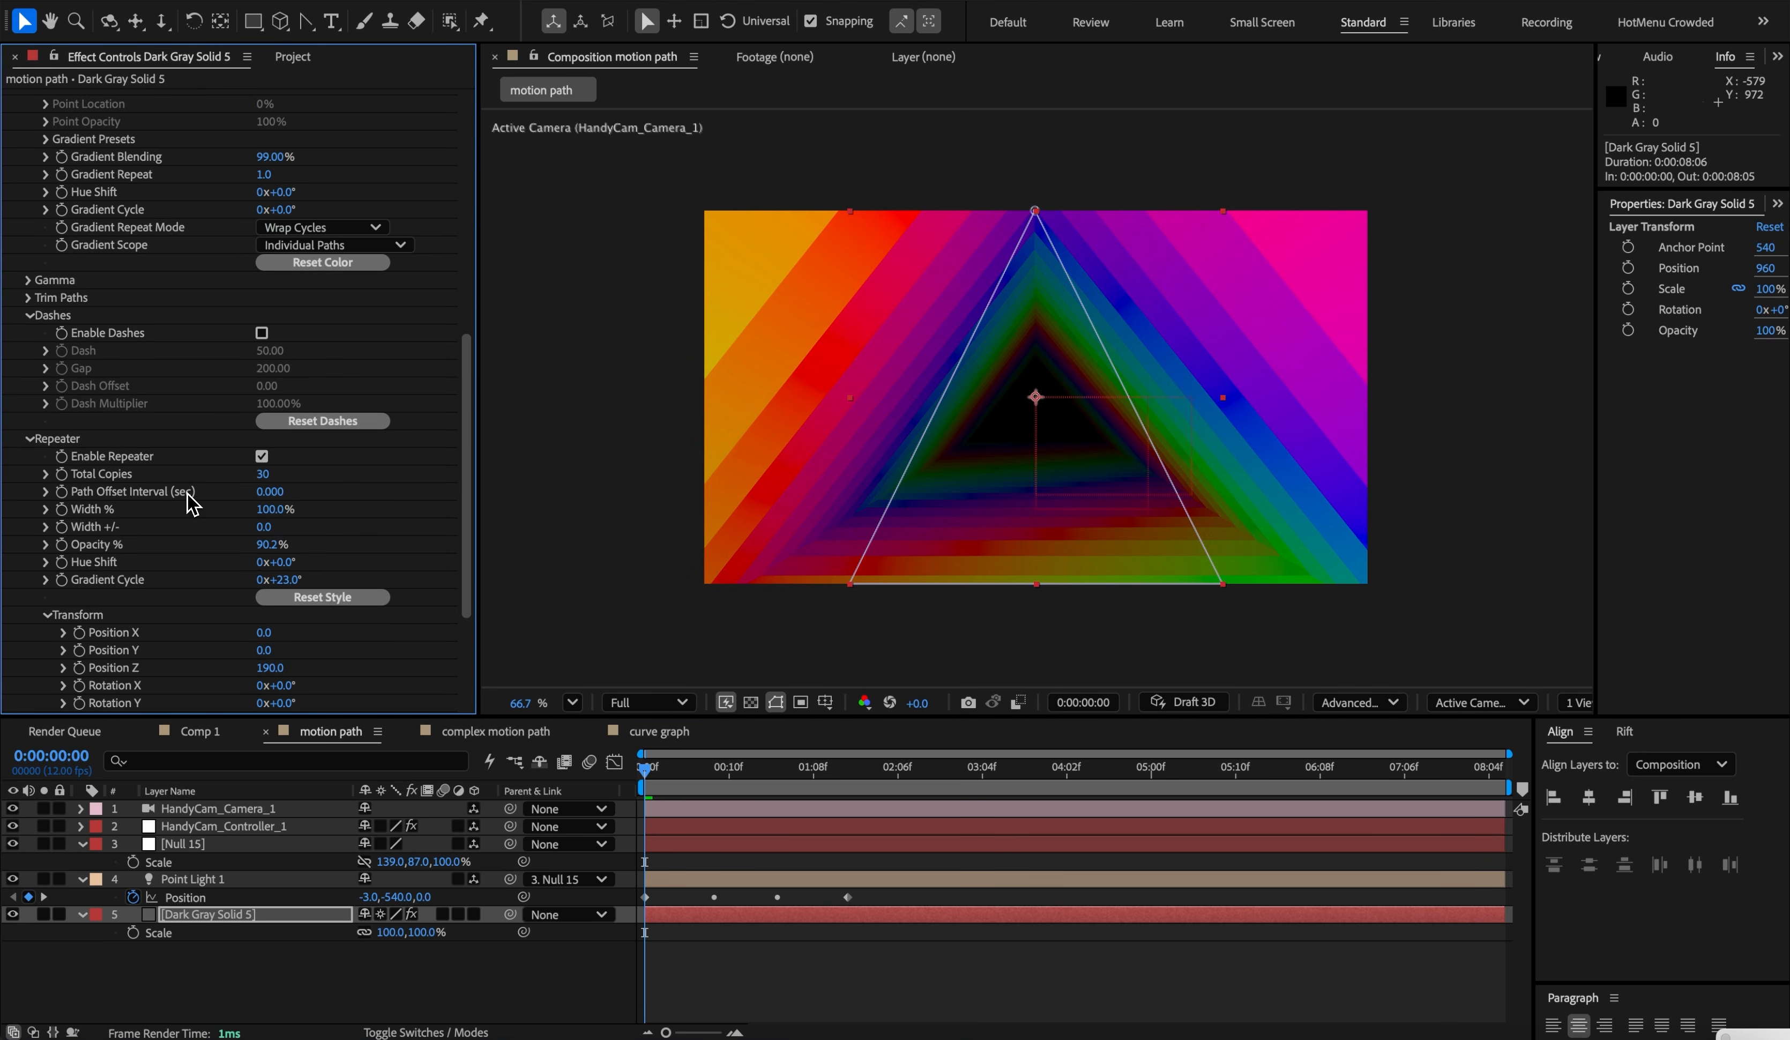
- Enable Dashes for the repeated triangular tunnel on Dark Gray Solid 5
{"action": "left_click", "coordinate": [262, 333]}
{"action": "left_click", "coordinate": [591, 373]}
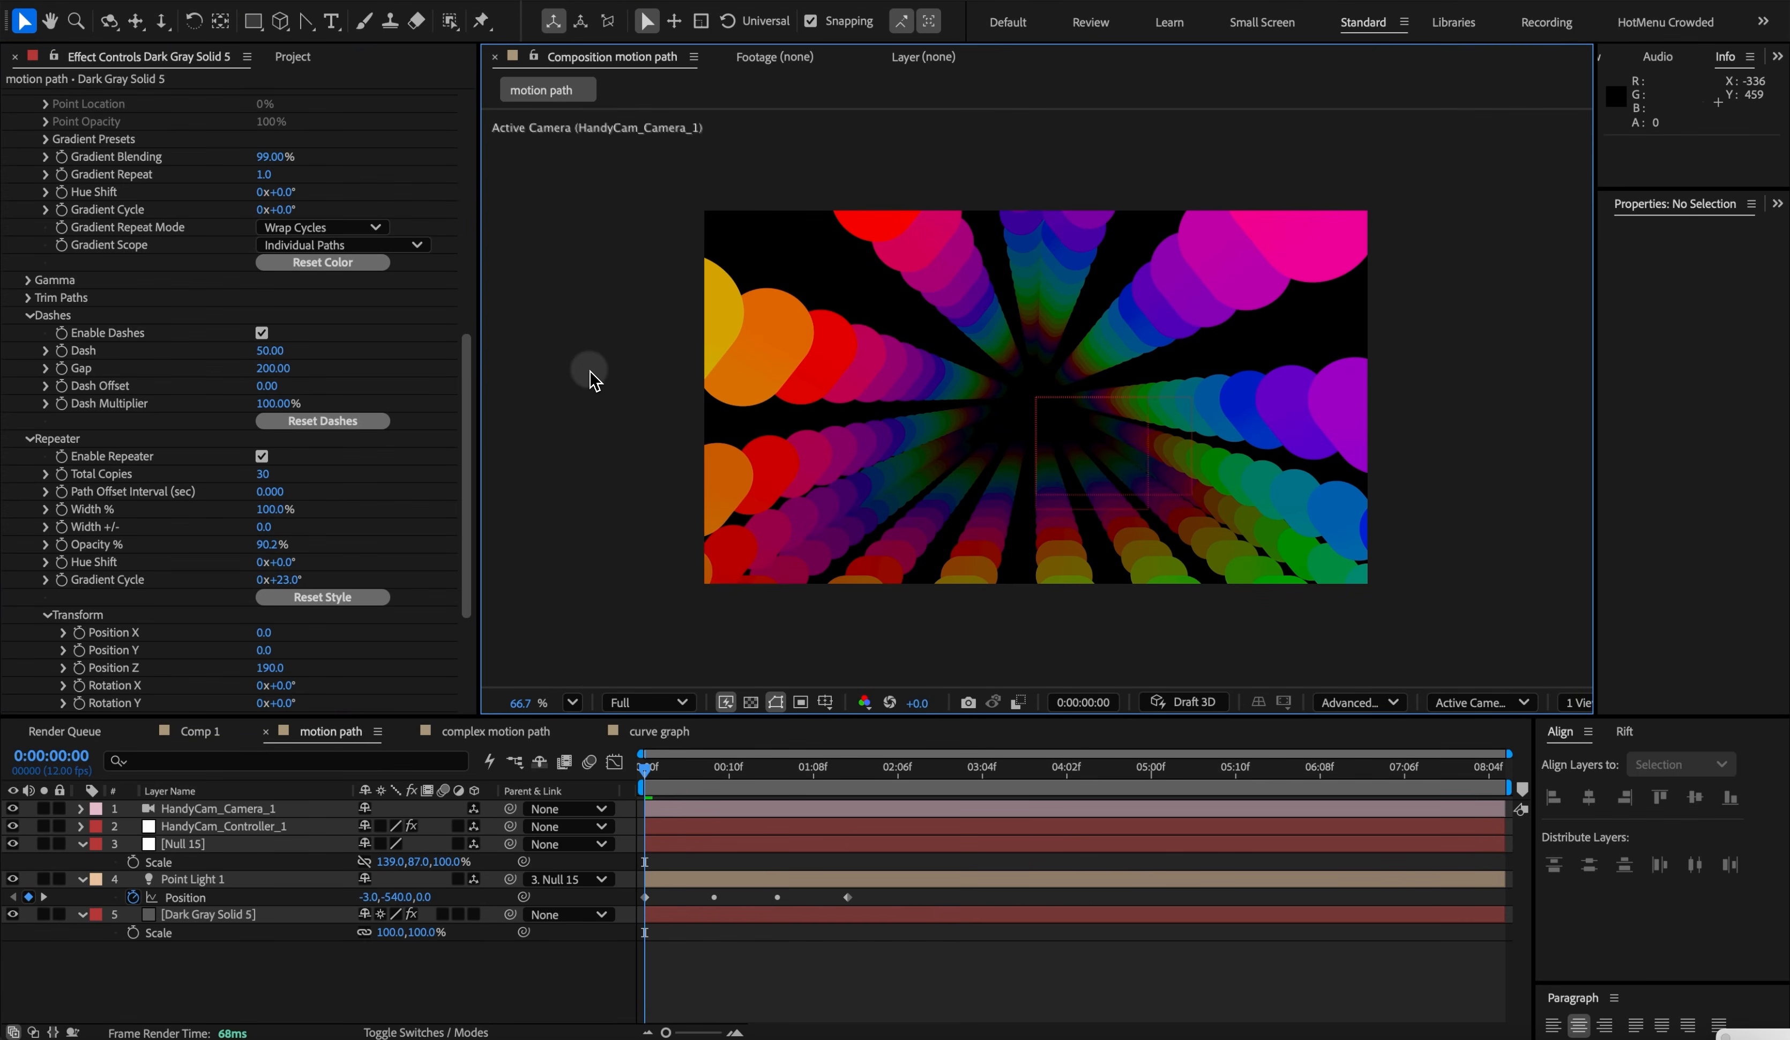
- Try orbiting the HandyCam camera on Y around the dashed tunnel and undo the change
{"action": "left_click", "coordinate": [224, 825]}
{"action": "mouse_move", "coordinate": [275, 192]}
{"action": "left_mouse_down"}
{"action": "mouse_move", "coordinate": [308, 194]}
{"action": "mouse_move", "coordinate": [259, 202]}
{"action": "left_mouse_up"}
{"action": "key", "text": "super+z"}
{"action": "left_click", "coordinate": [310, 916]}
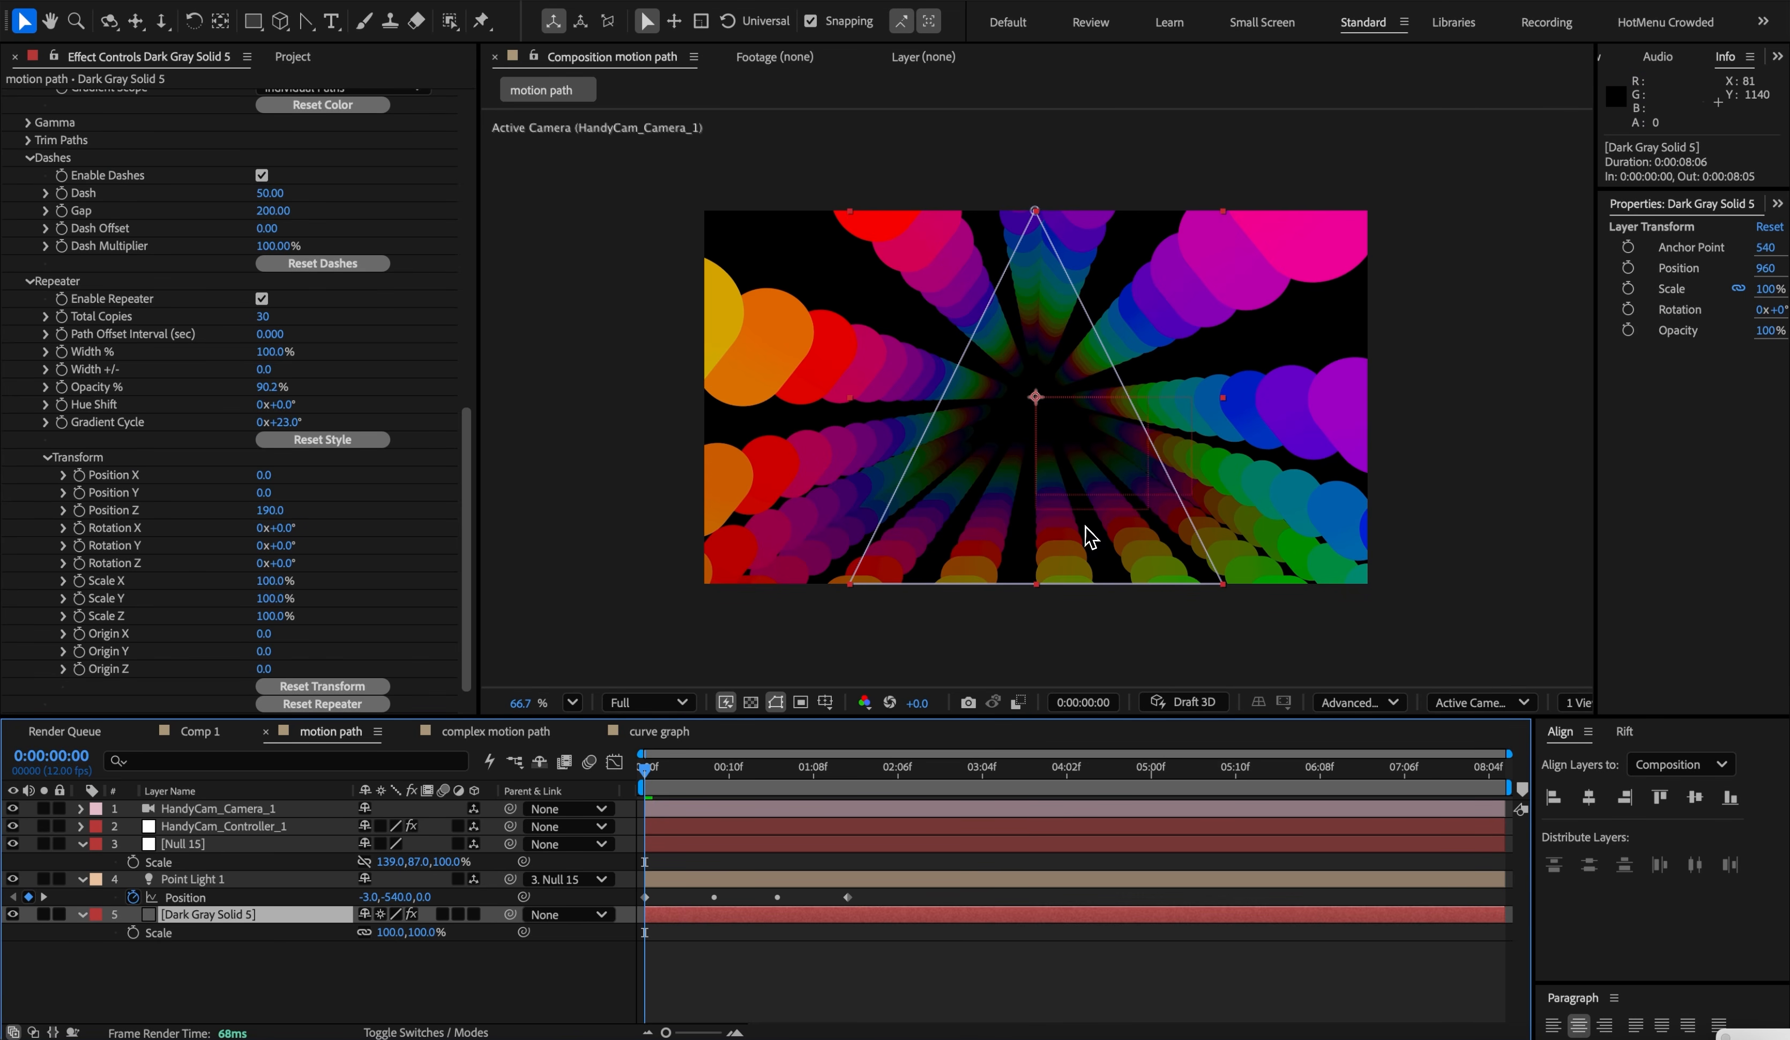
{"action": "left_click", "coordinate": [704, 637]}
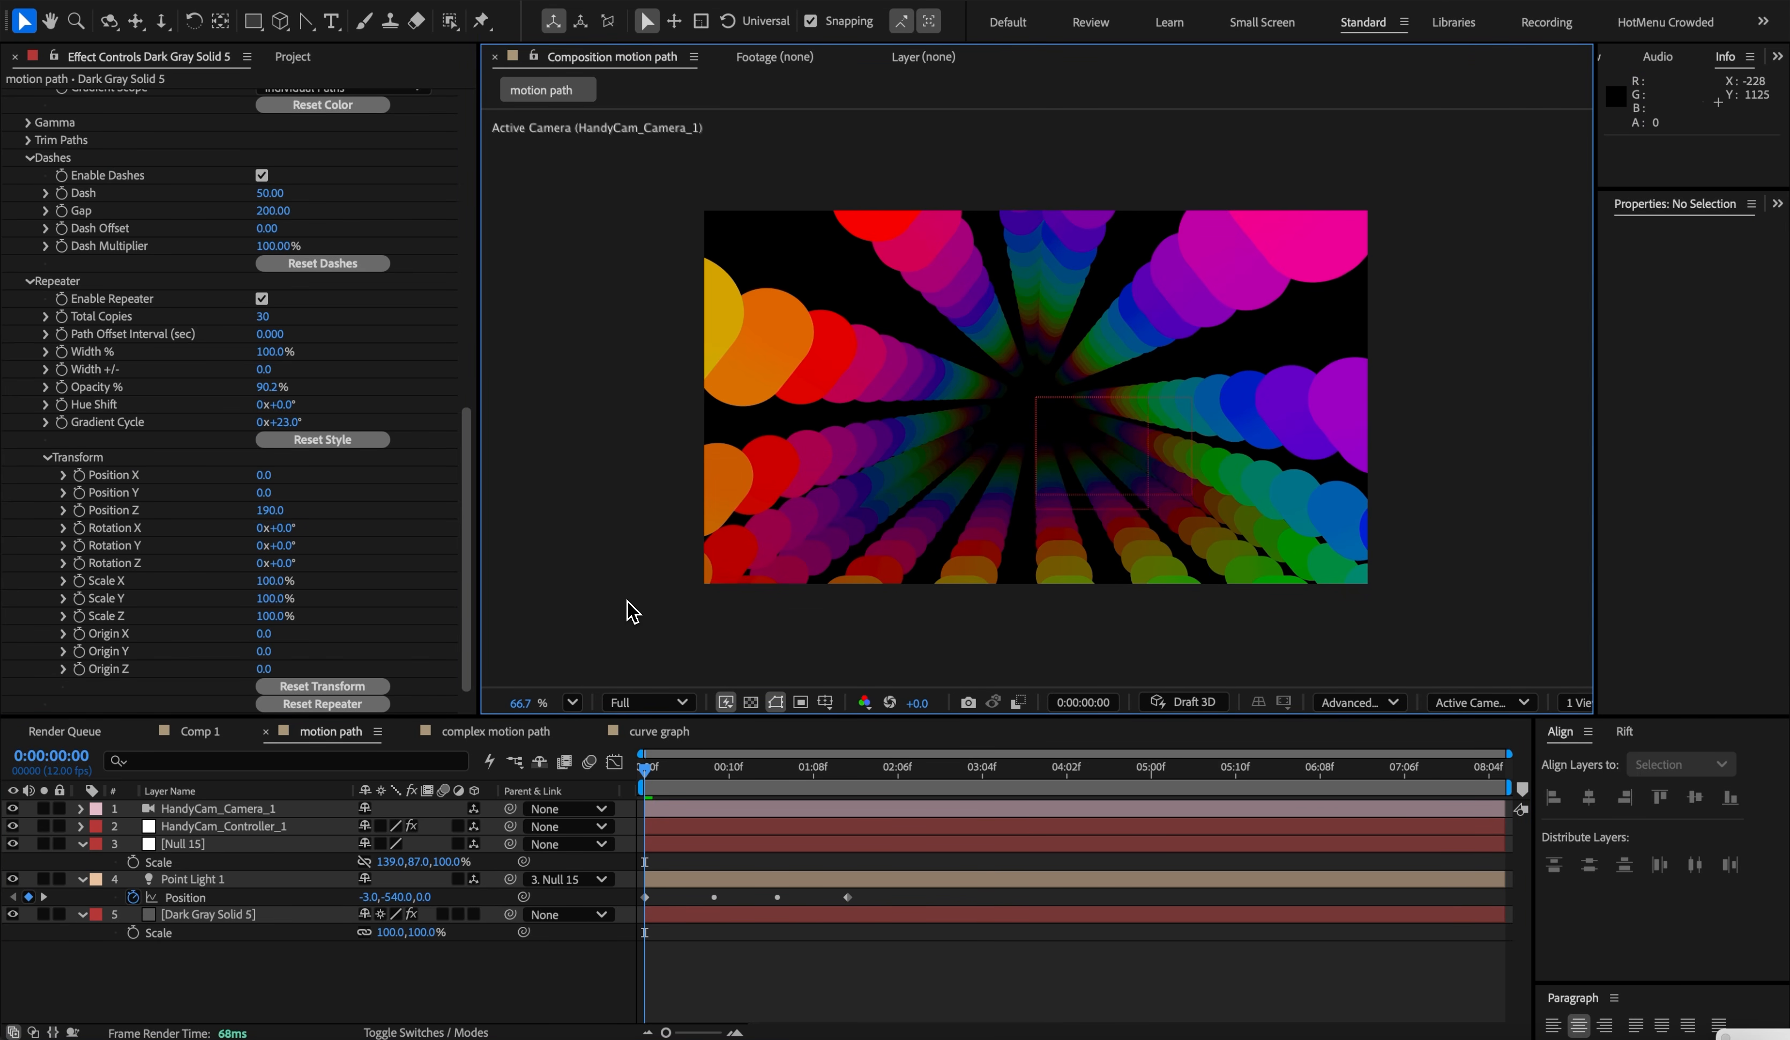
- In the complex motion path composition, create a Trefoil Knot light with the 3D Curve Lights script using duration 6 and scale 70
{"action": "left_click", "coordinate": [512, 730]}
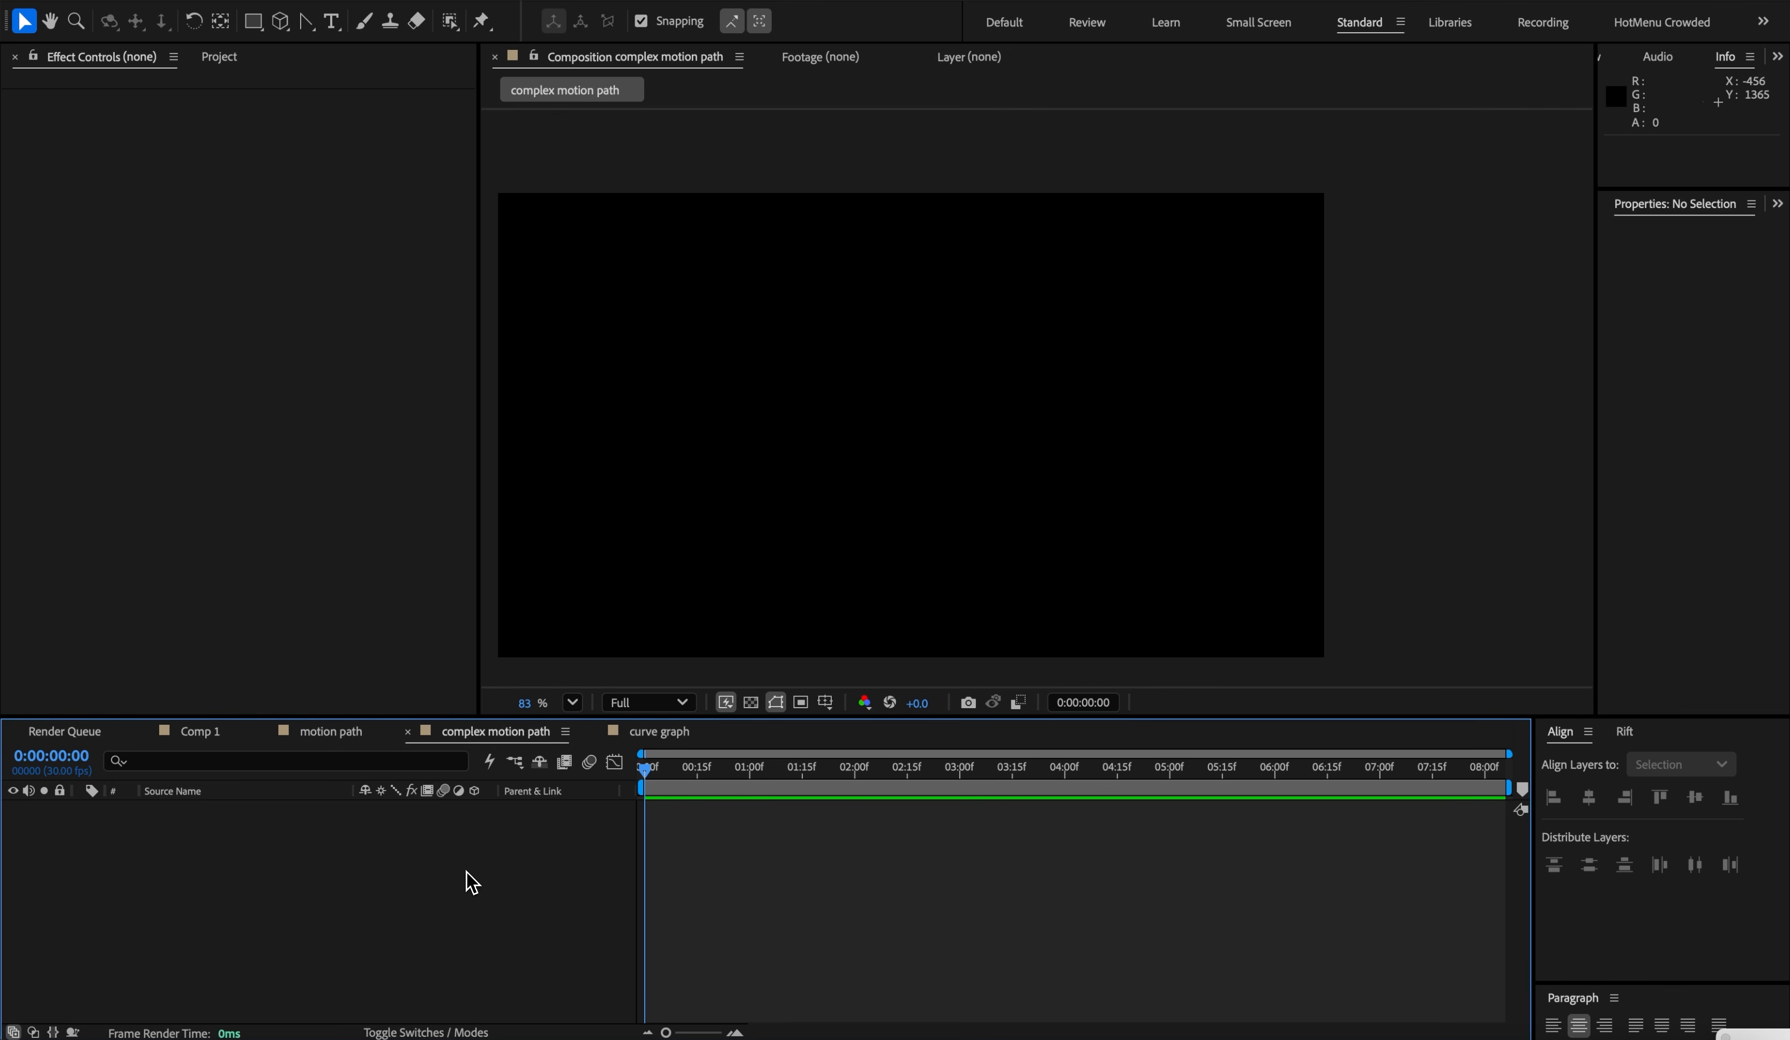
{"action": "left_click", "coordinate": [1720, 1028]}
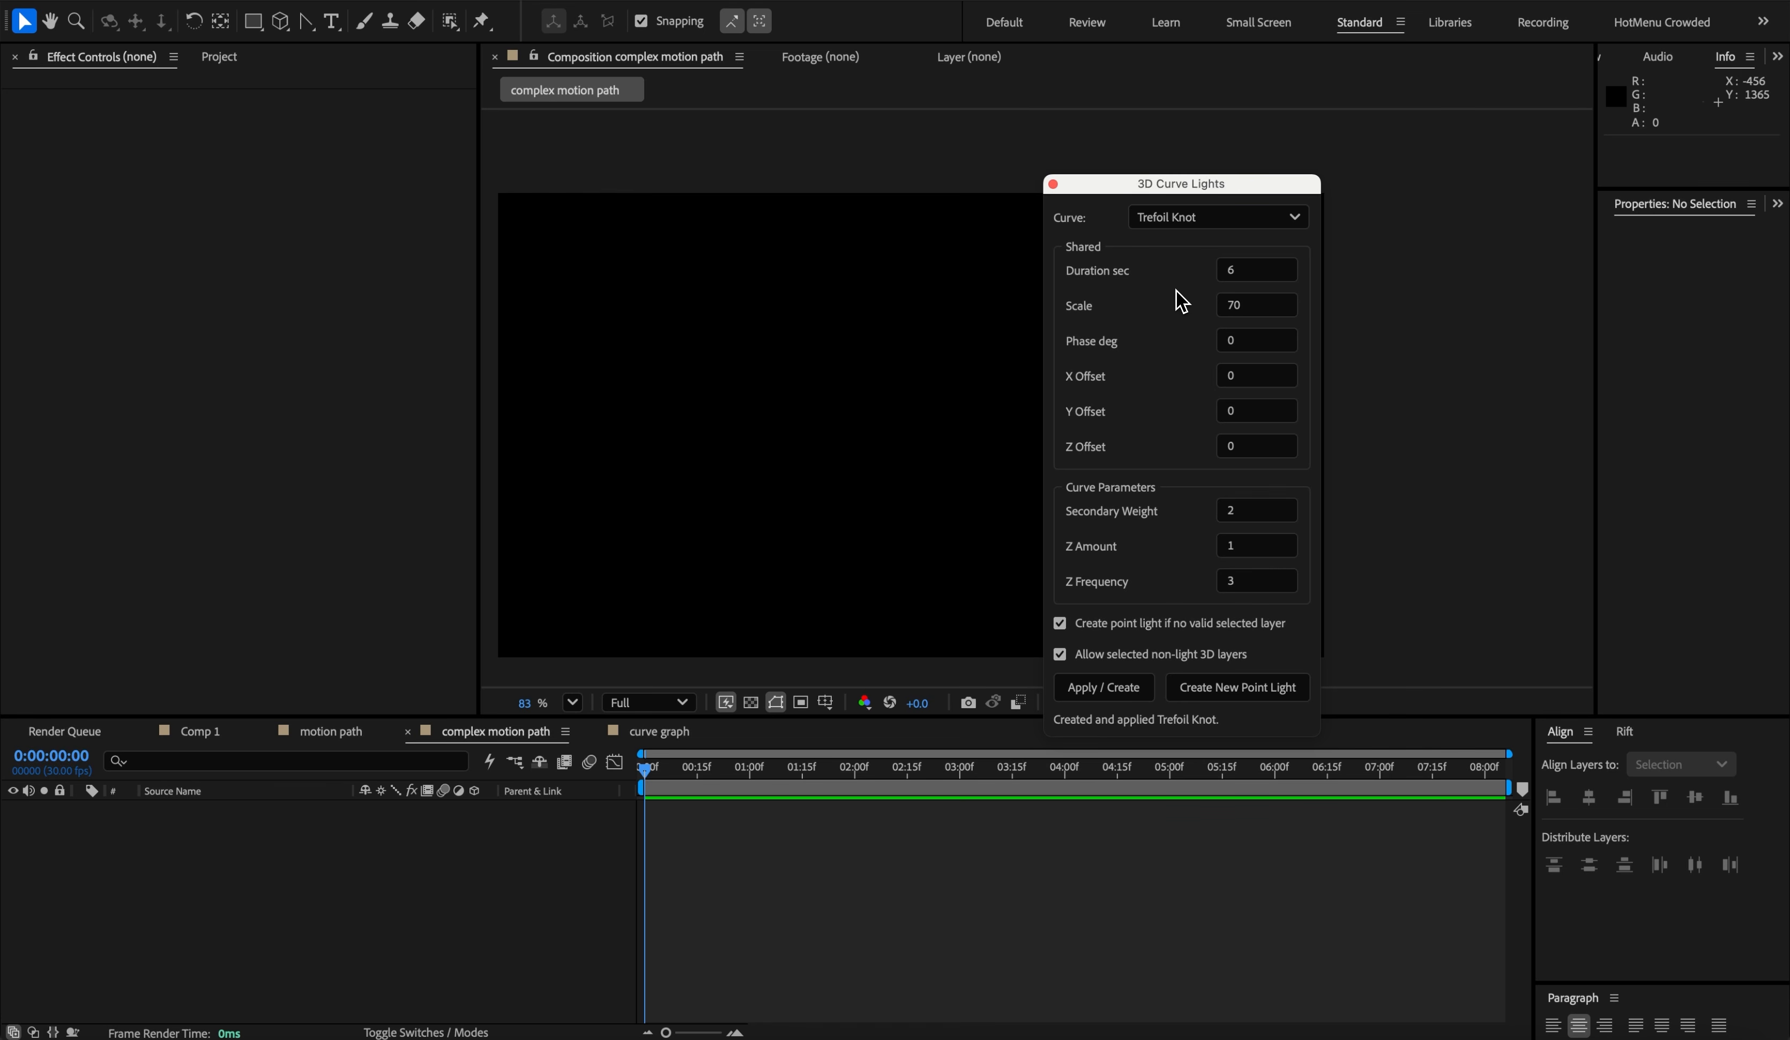
{"action": "left_click", "coordinate": [1170, 221]}
{"action": "left_click", "coordinate": [1104, 208]}
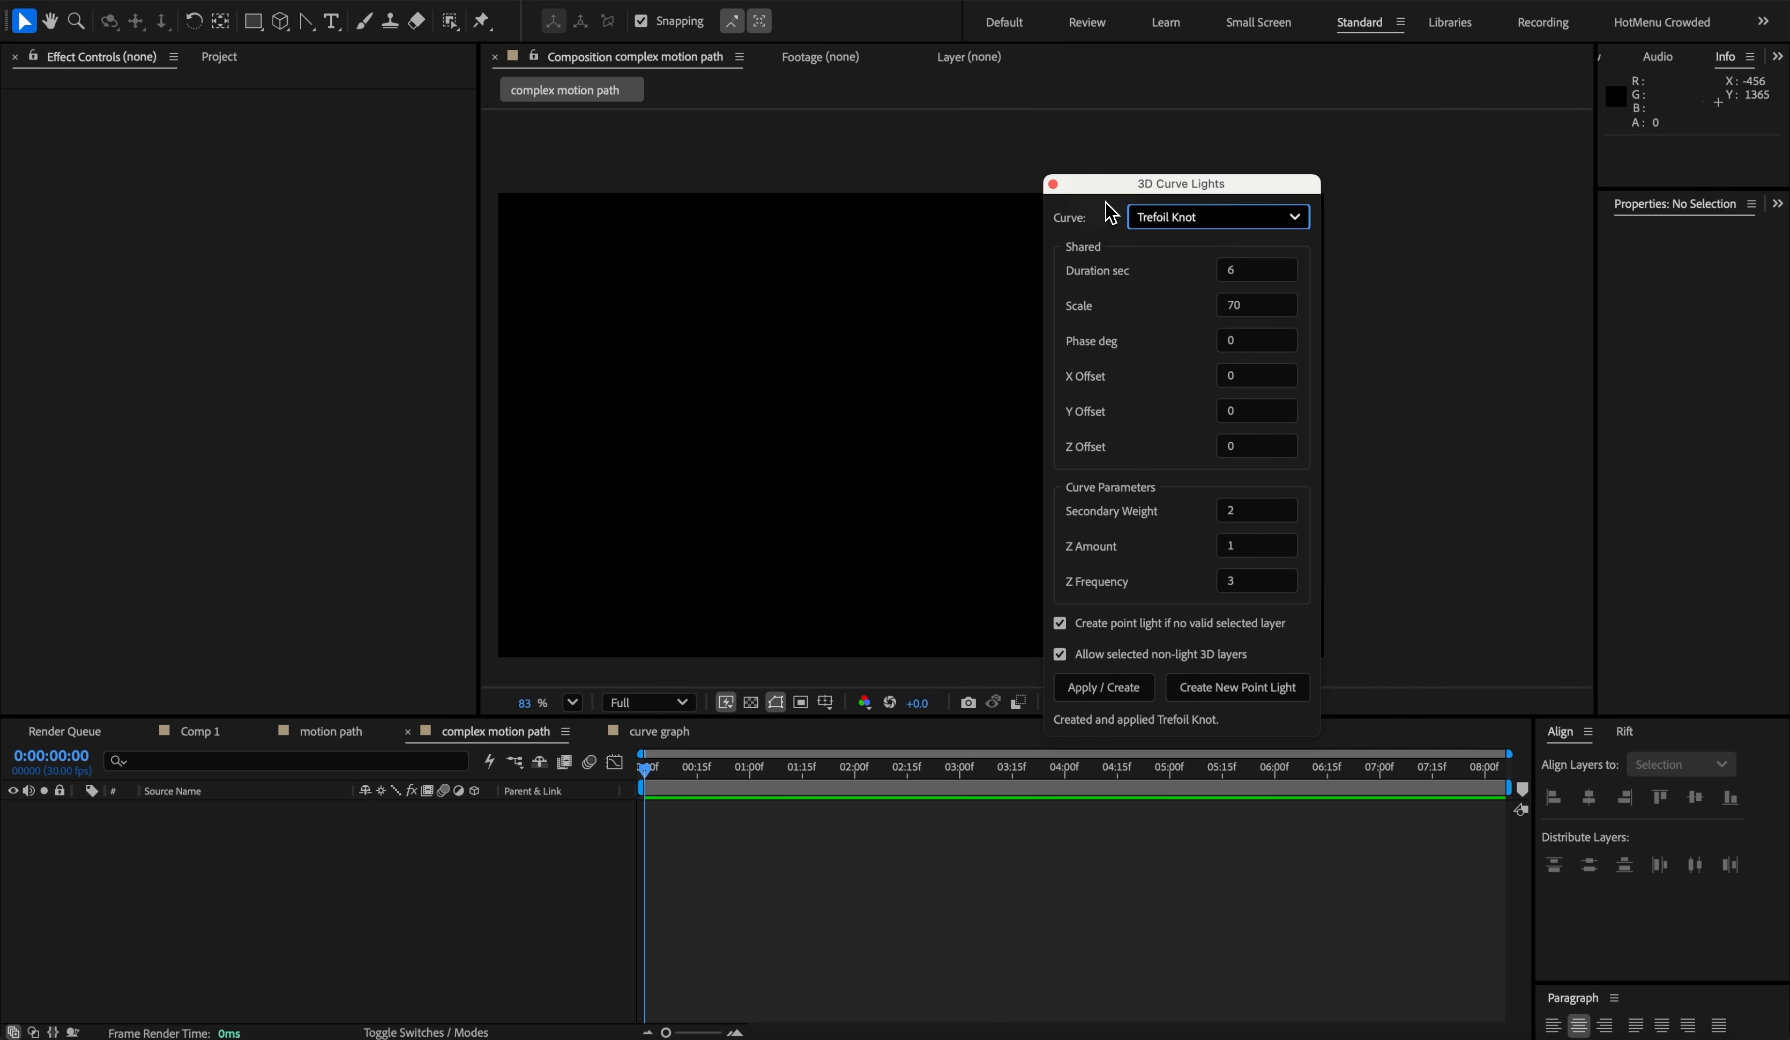
{"action": "left_click_drag", "start_coordinate": [1106, 187], "coordinate": [1369, 166]}
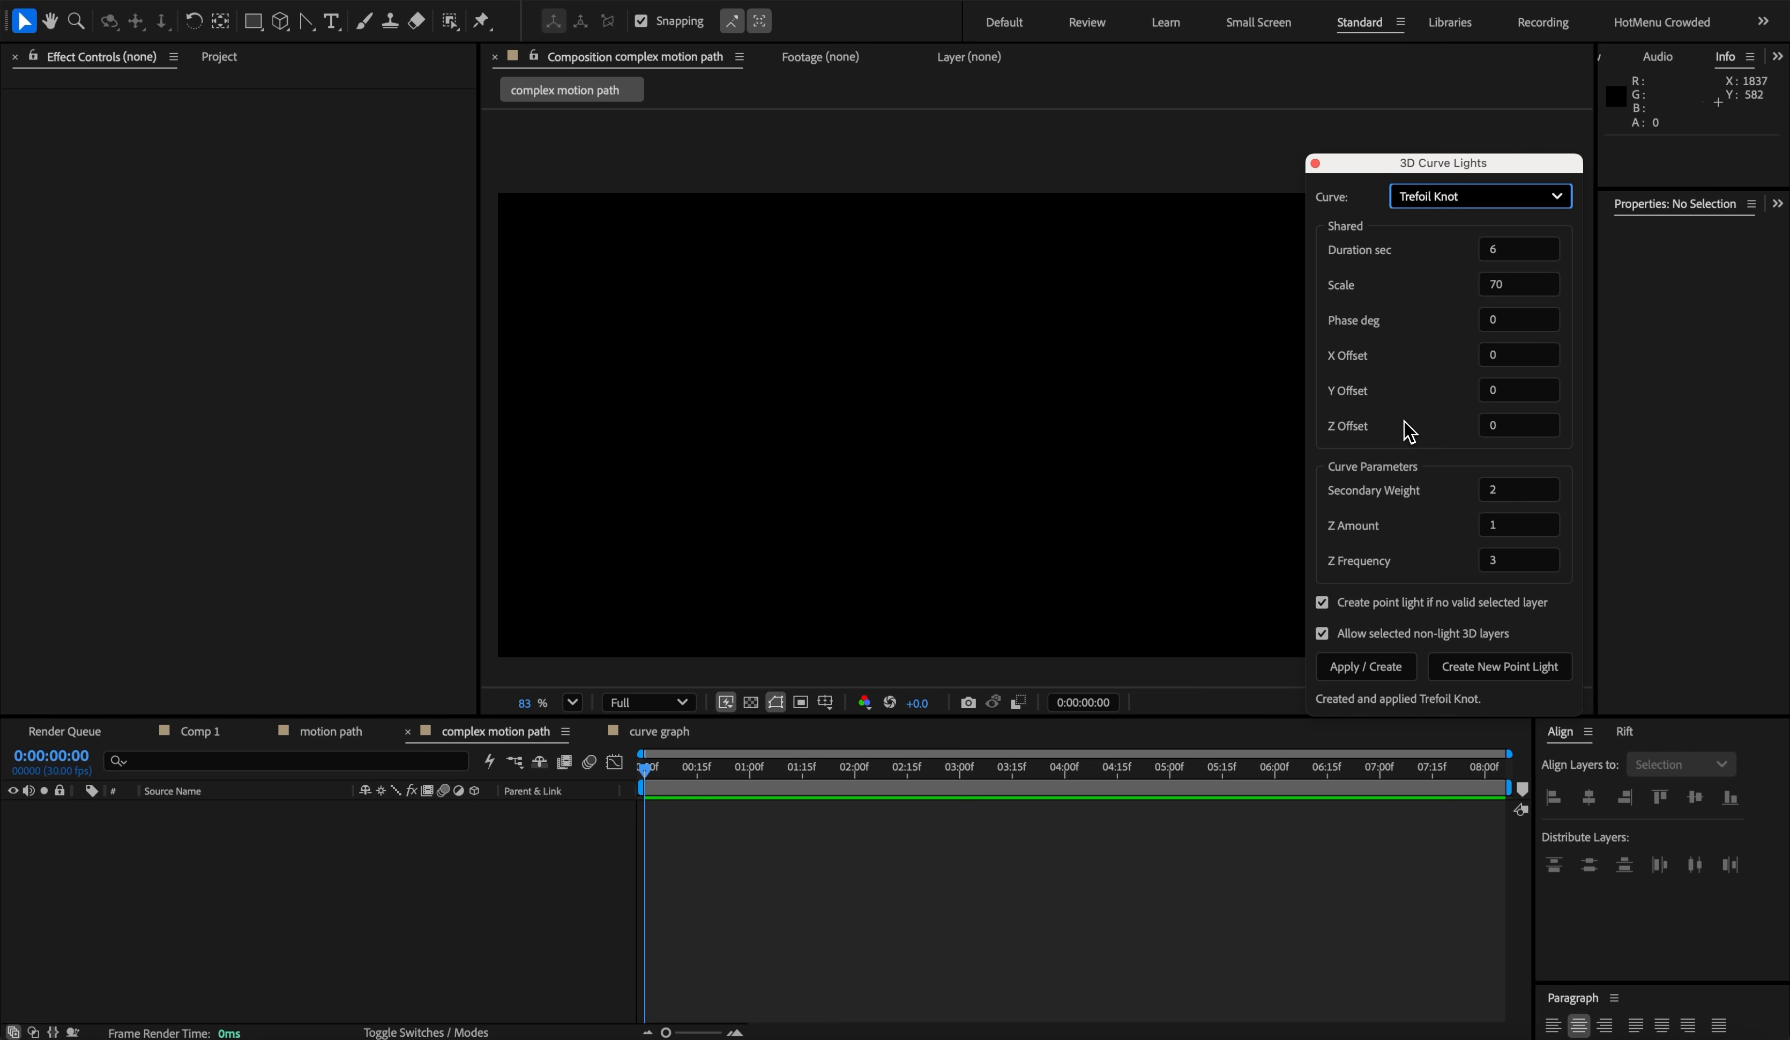
{"action": "left_click", "coordinate": [1356, 671]}
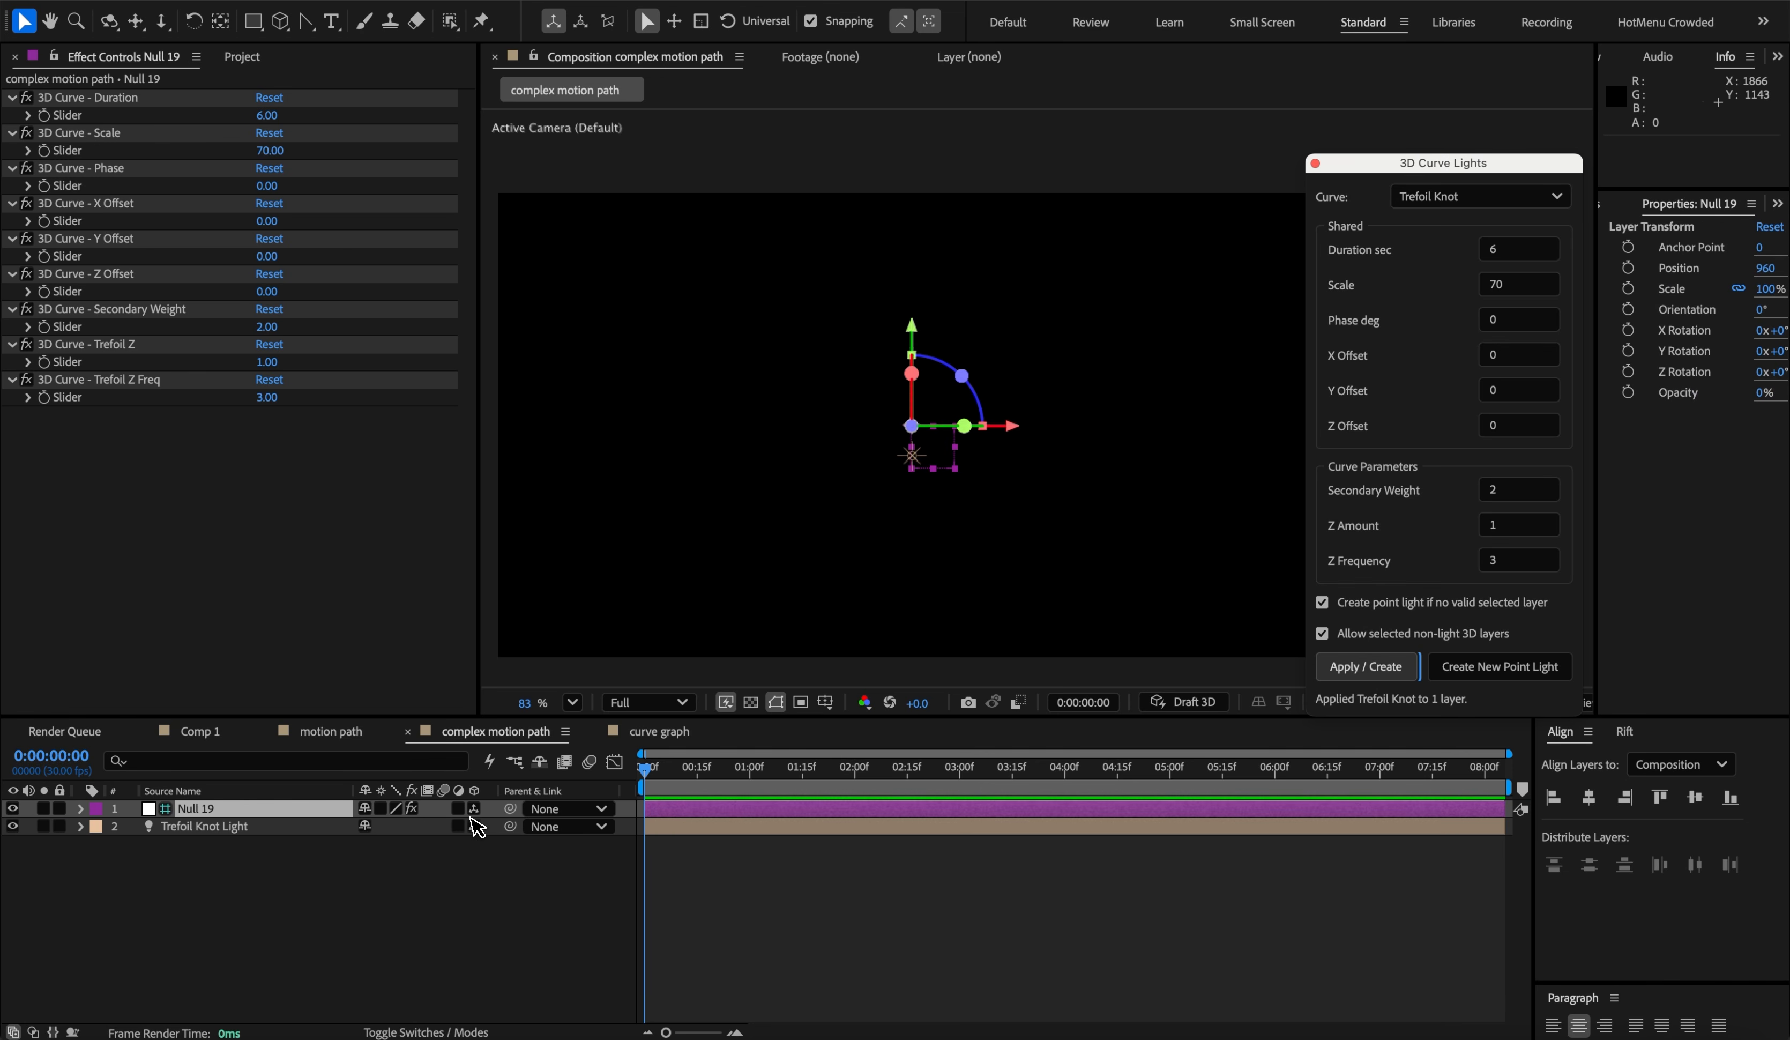
- Examine the control null's curve sliders and the Trefoil Knot Light's Position expression, displaying its post-expression motion path
{"action": "left_click", "coordinate": [221, 831]}
{"action": "left_click", "coordinate": [217, 811]}
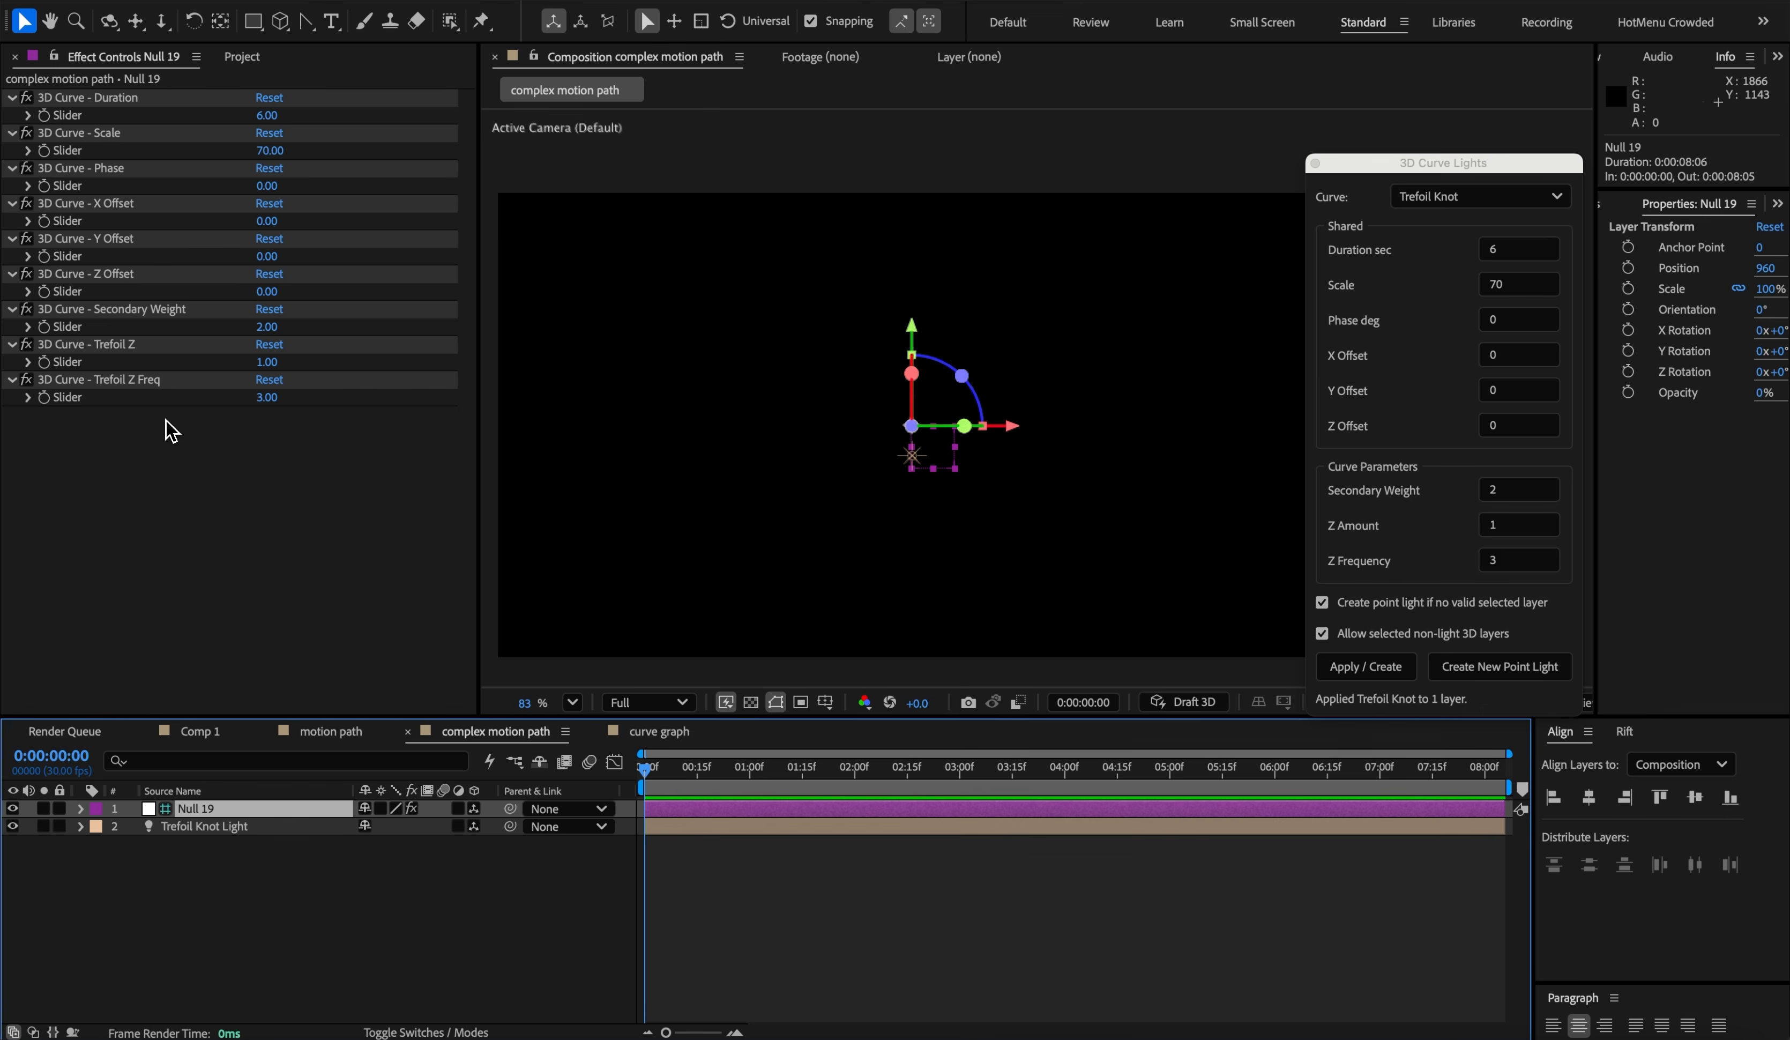
{"action": "left_click", "coordinate": [219, 831]}
{"action": "key", "text": "p"}
{"action": "left_click", "coordinate": [118, 844]}
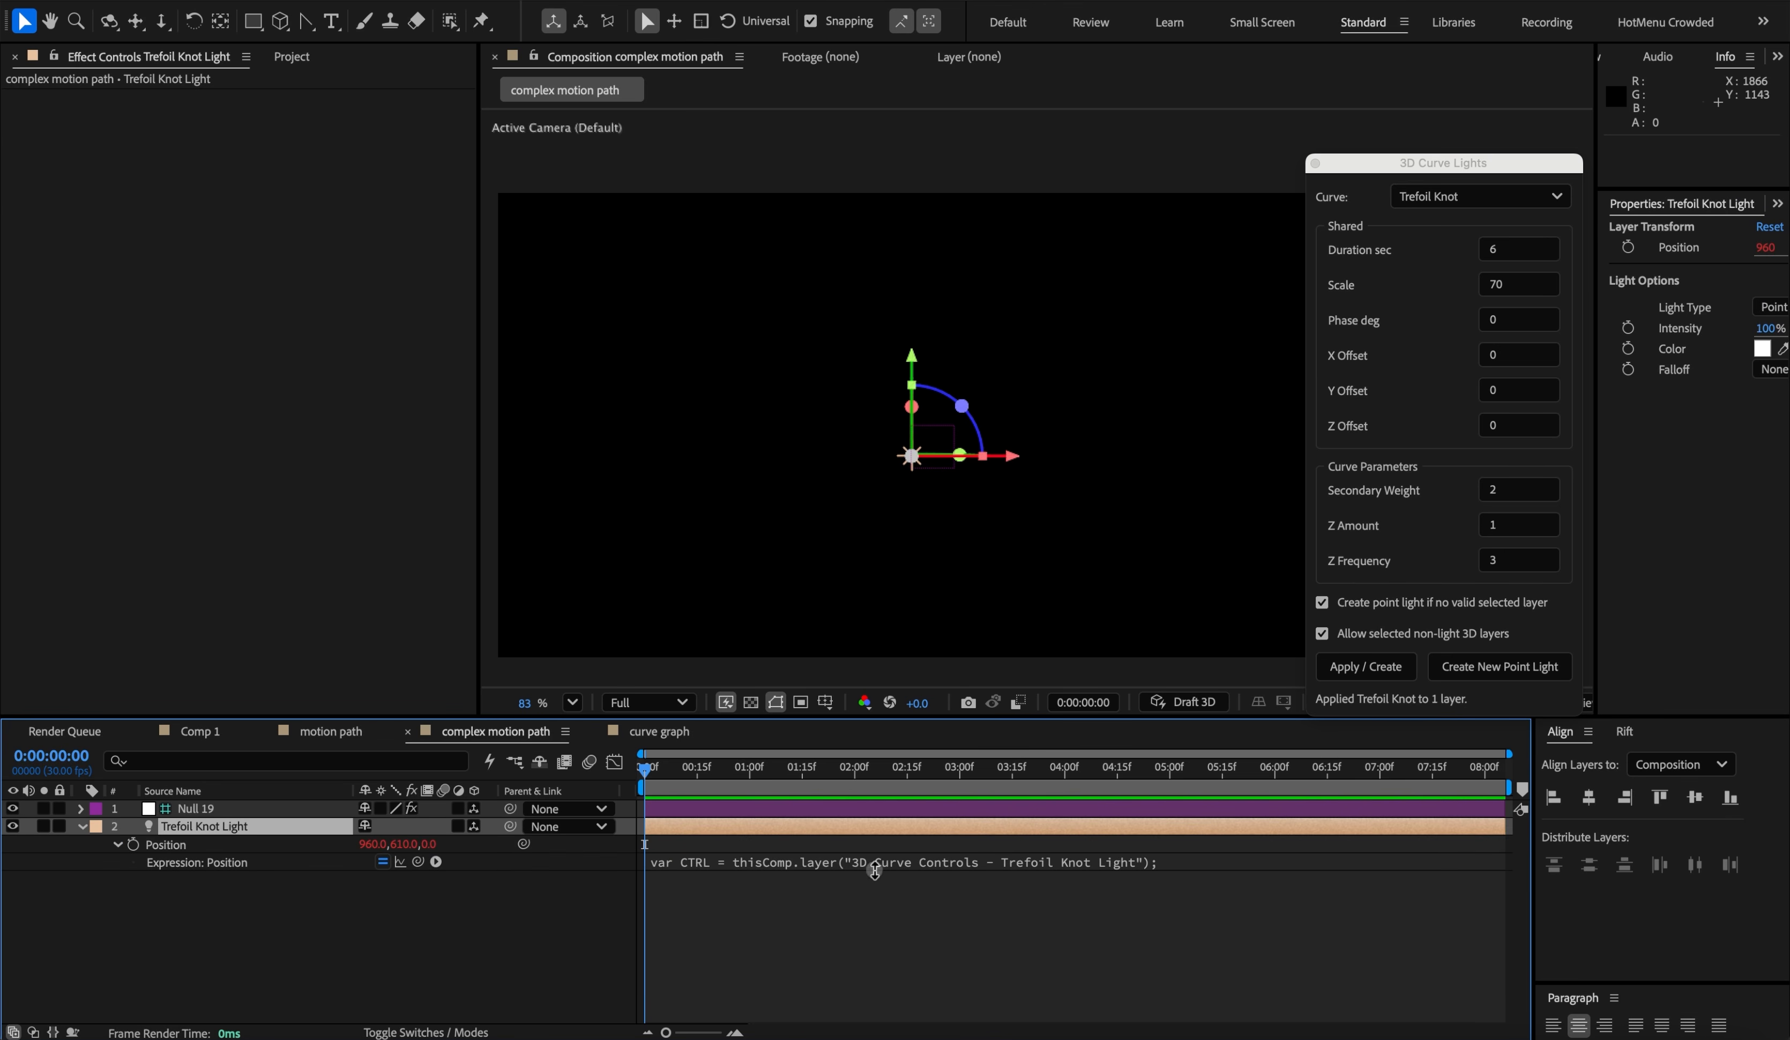
{"action": "left_click", "coordinate": [401, 861]}
{"action": "left_click_drag", "start_coordinate": [644, 768], "coordinate": [485, 805]}
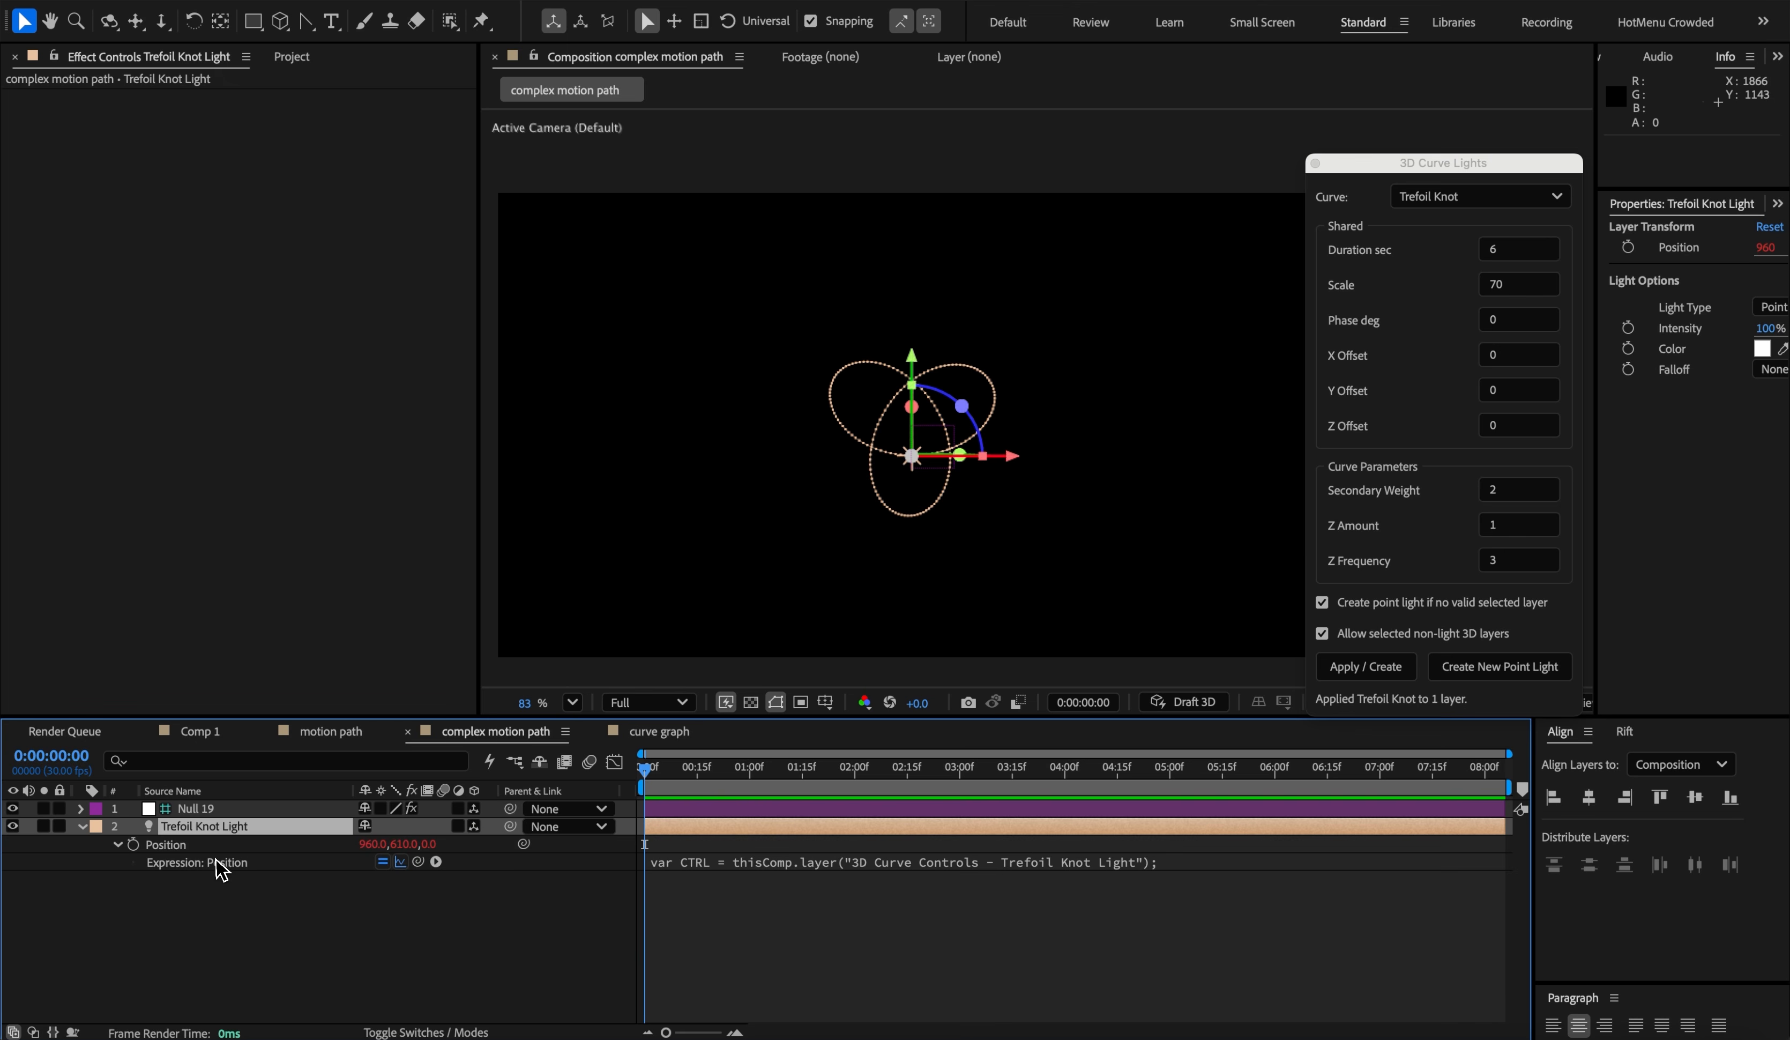
{"action": "left_click", "coordinate": [227, 829]}
{"action": "left_click", "coordinate": [234, 900]}
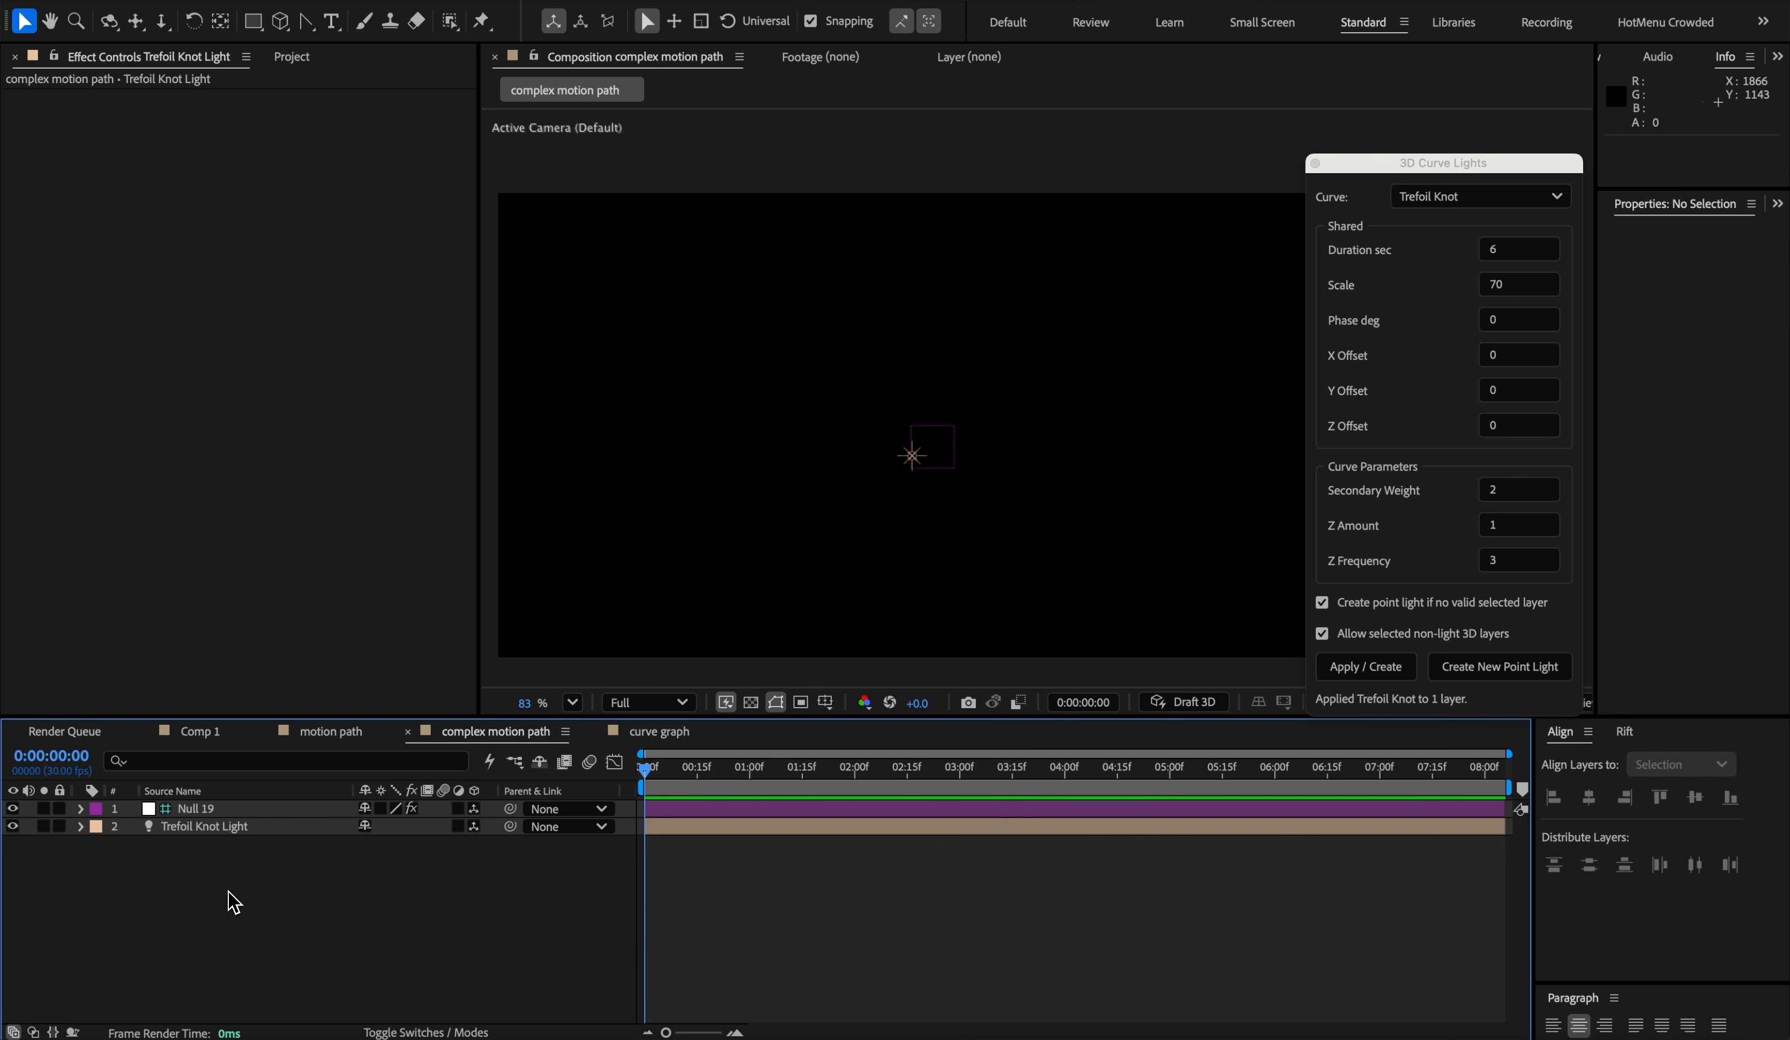
- Create a new full-size solid in the complex motion path composition and apply the Thicc Pro effect to it
{"action": "key", "text": "ctrl+y"}
{"action": "key", "text": "Return"}
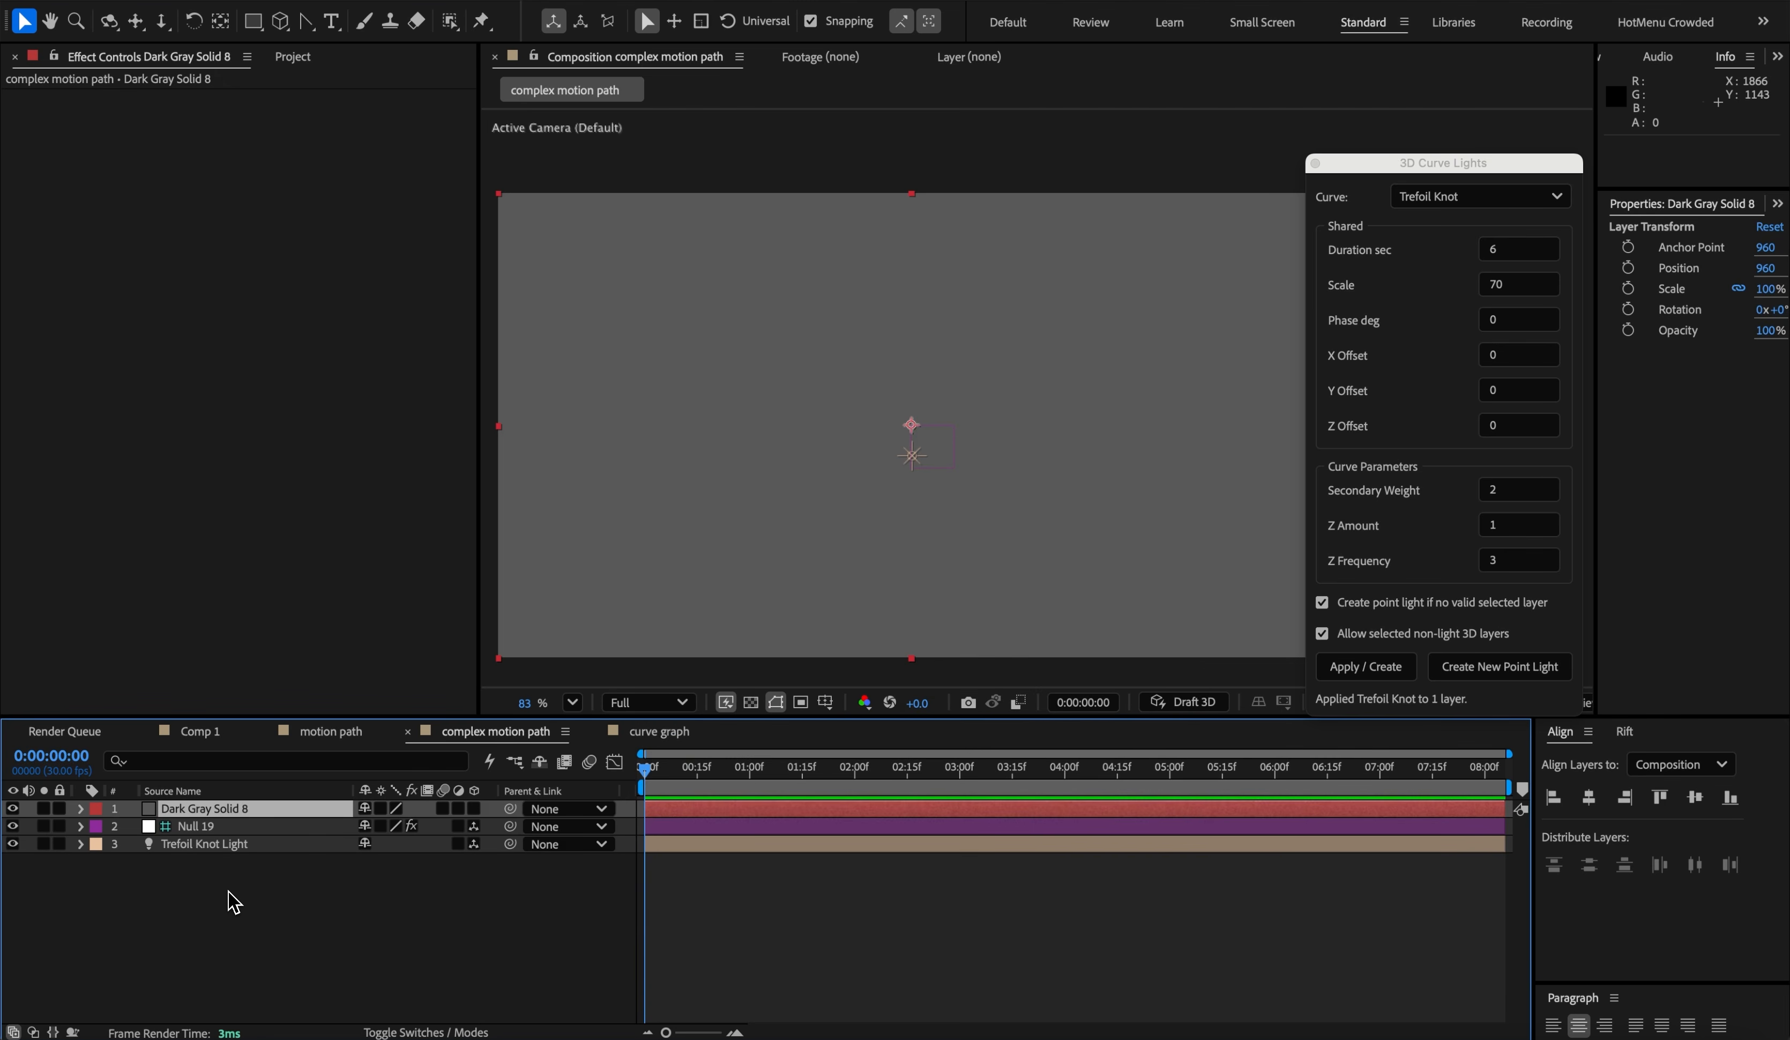
{"action": "key", "text": "ctrl+space"}
{"action": "type", "text": "th"}
{"action": "key", "text": "Return"}
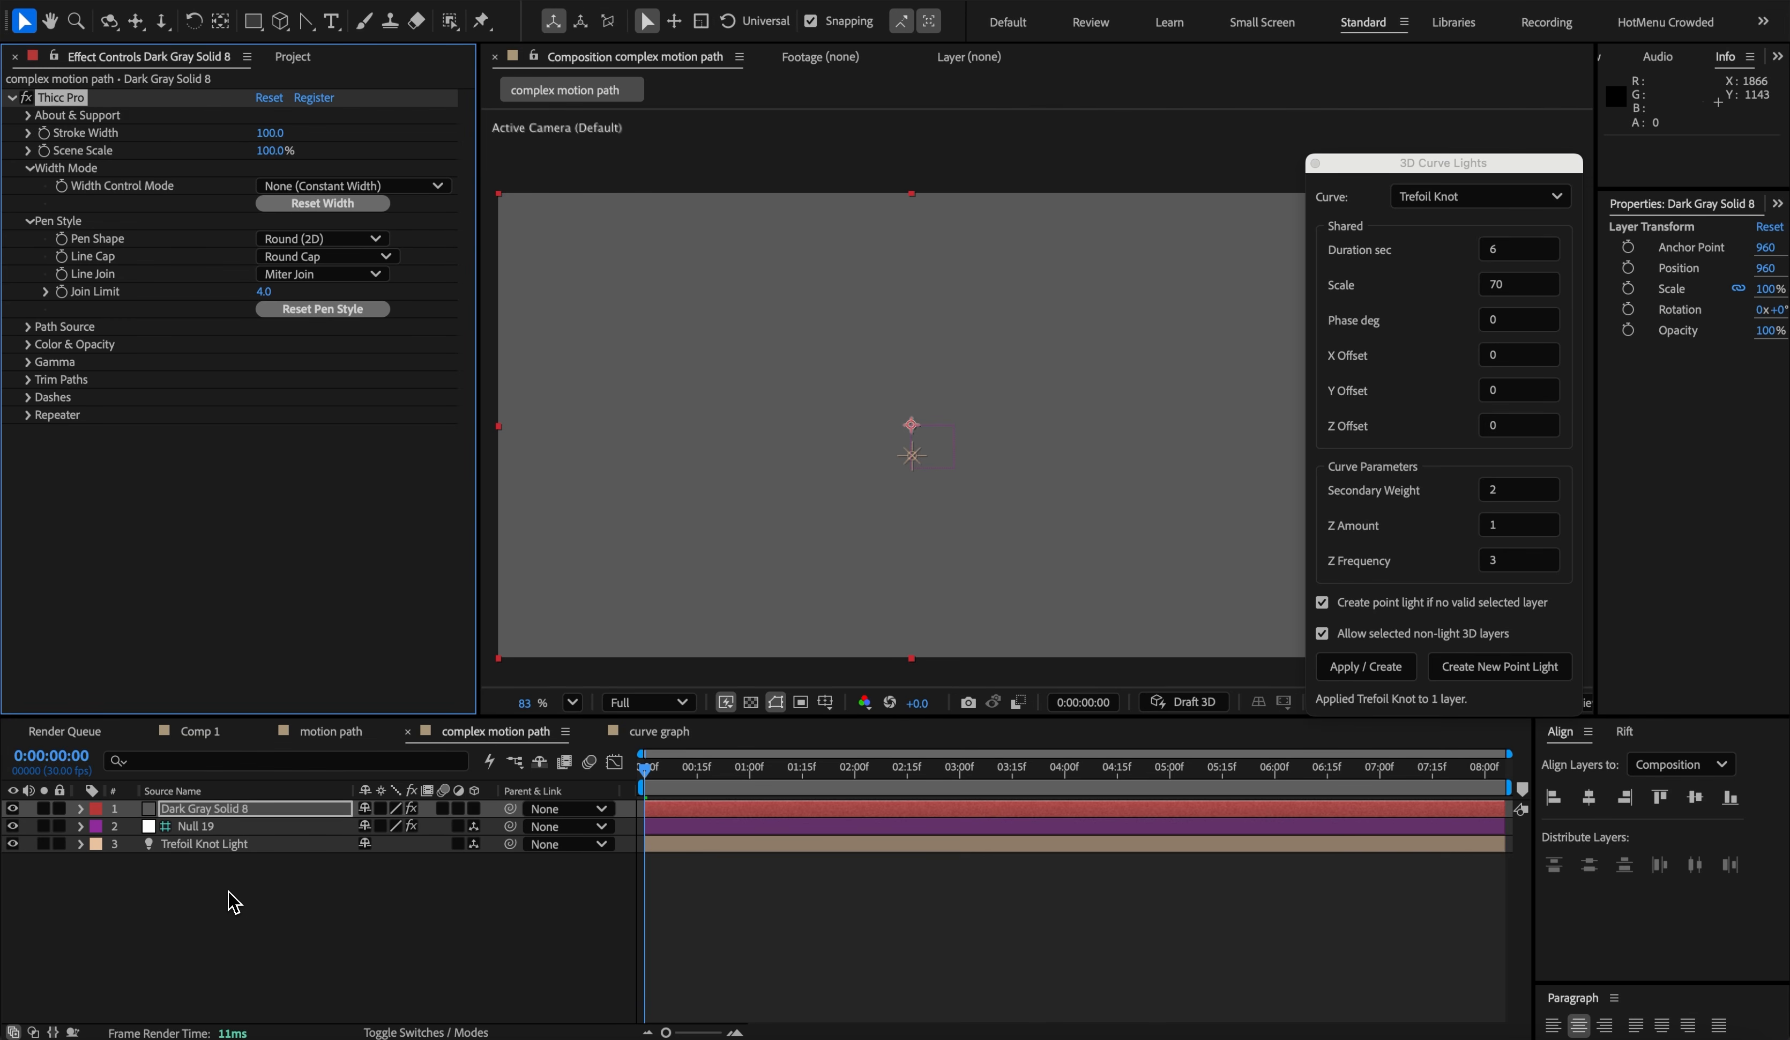
- Set Thicc Pro's Pen Shape to Sphere (3D) and turn on Use Light Motion Paths for Dark Gray Solid 8
{"action": "left_click", "coordinate": [28, 327]}
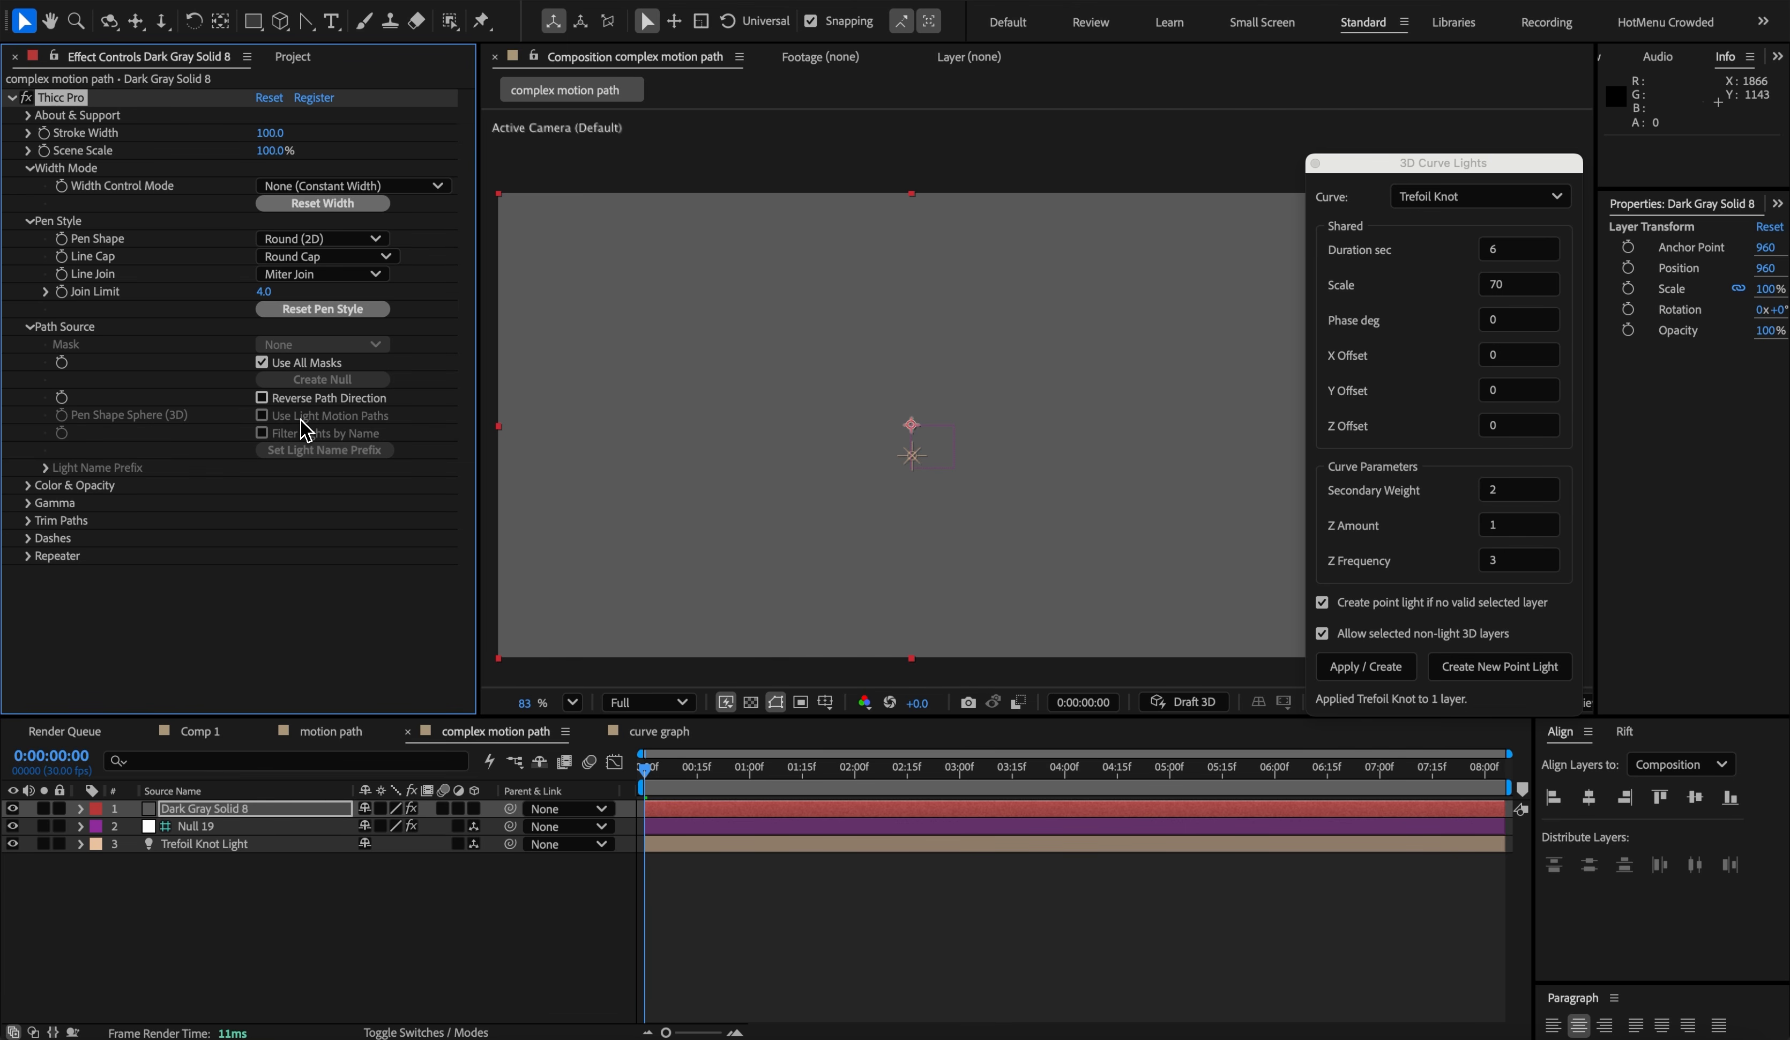
{"action": "left_click", "coordinate": [308, 238]}
{"action": "left_click", "coordinate": [301, 301]}
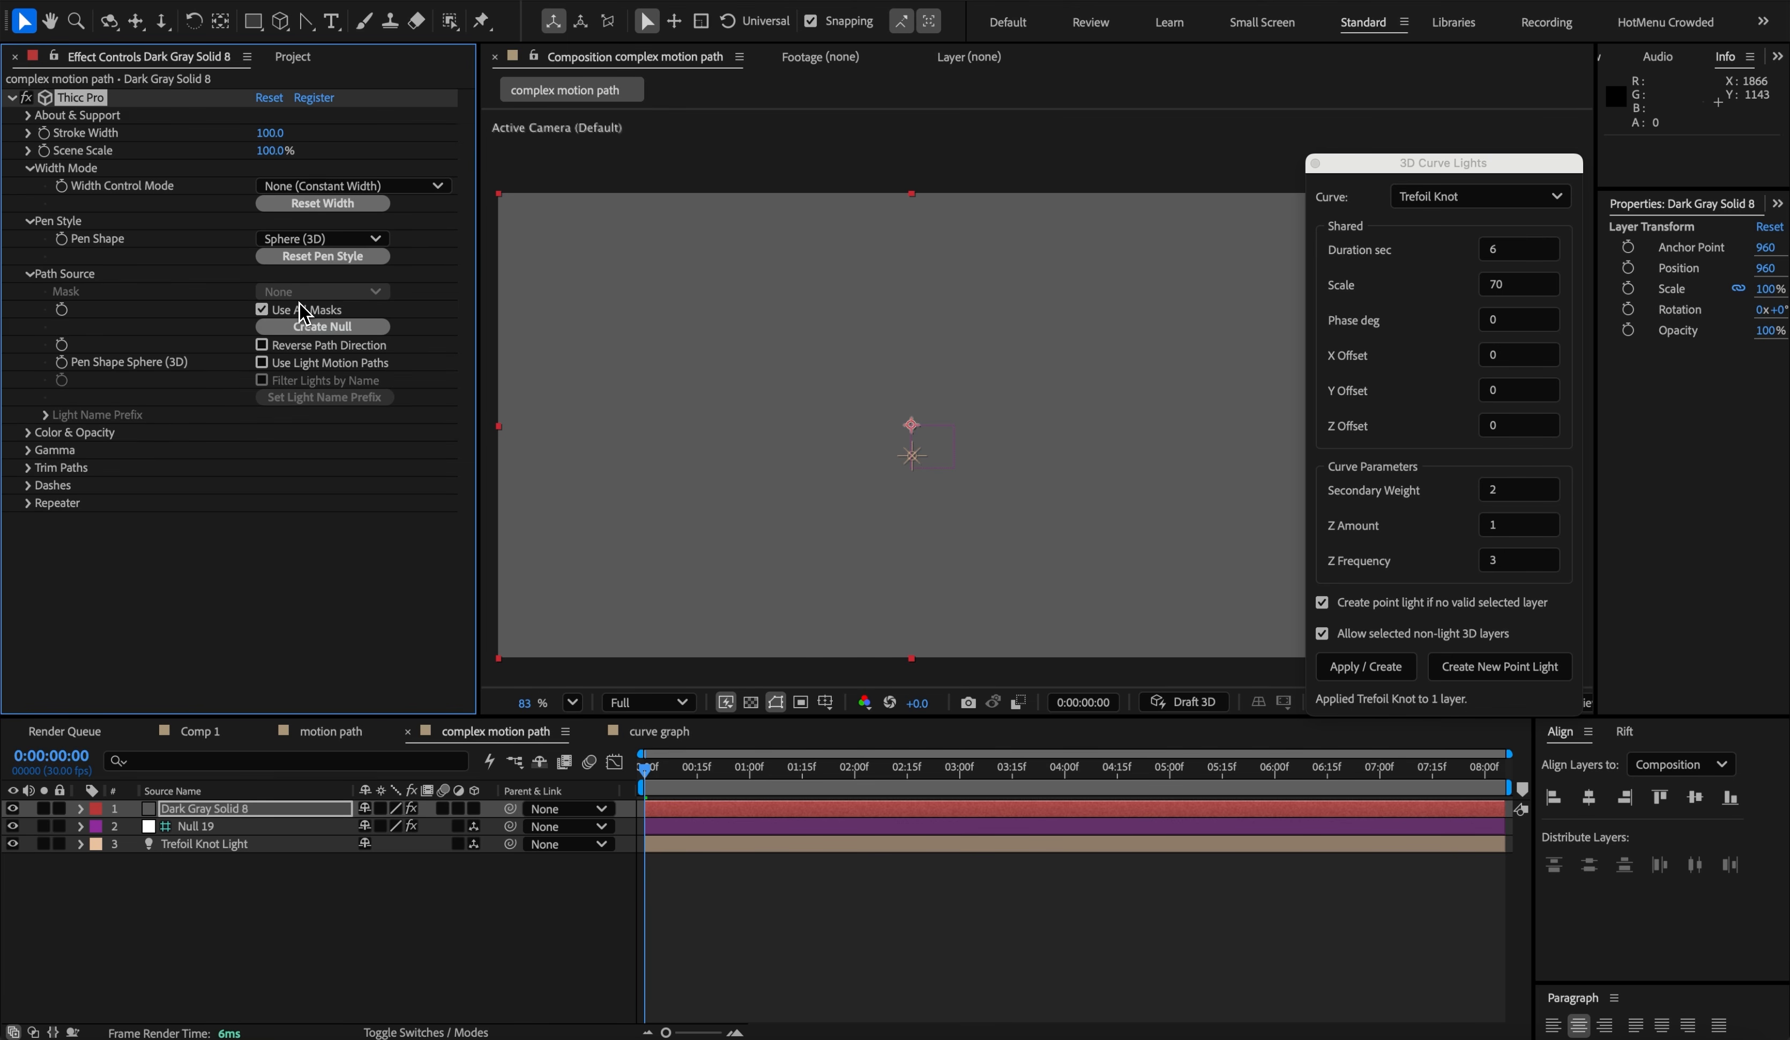
{"action": "left_click", "coordinate": [302, 365]}
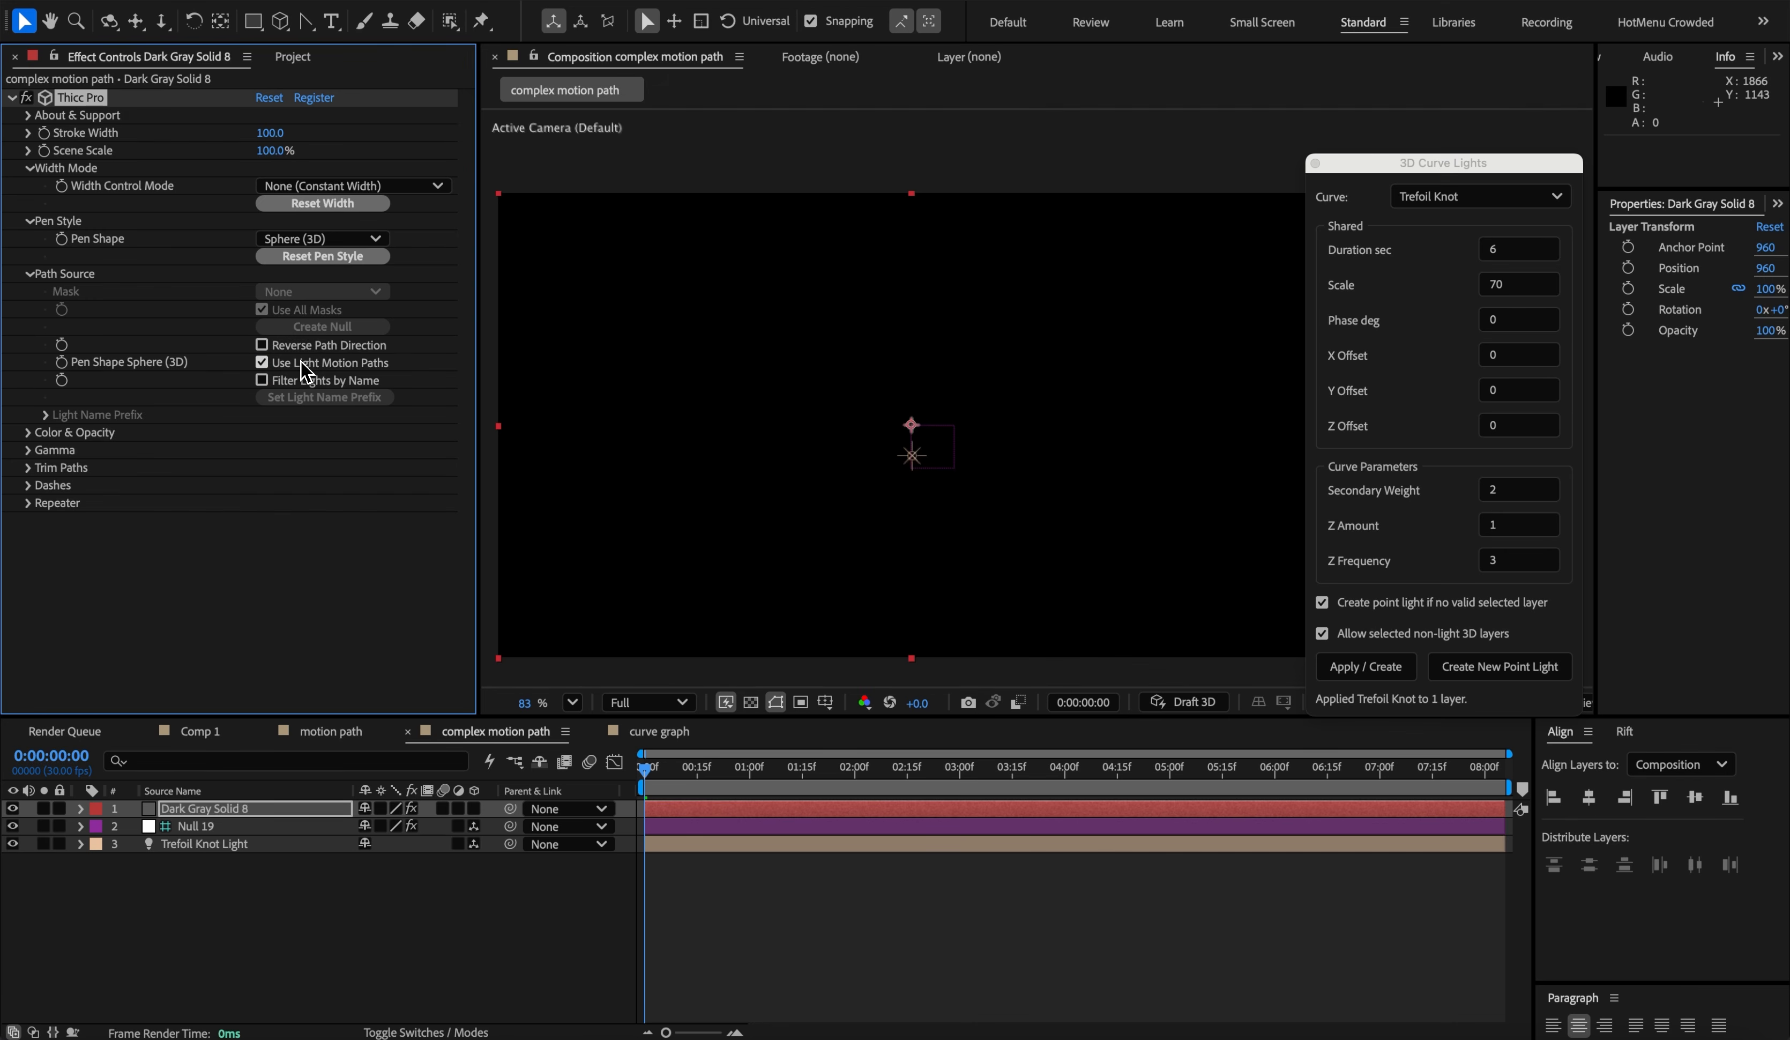
- Convert the Trefoil Knot Light's Position expression to keyframes so Thicc Pro can draw the path
{"action": "left_click", "coordinate": [204, 846]}
{"action": "key", "text": "p"}
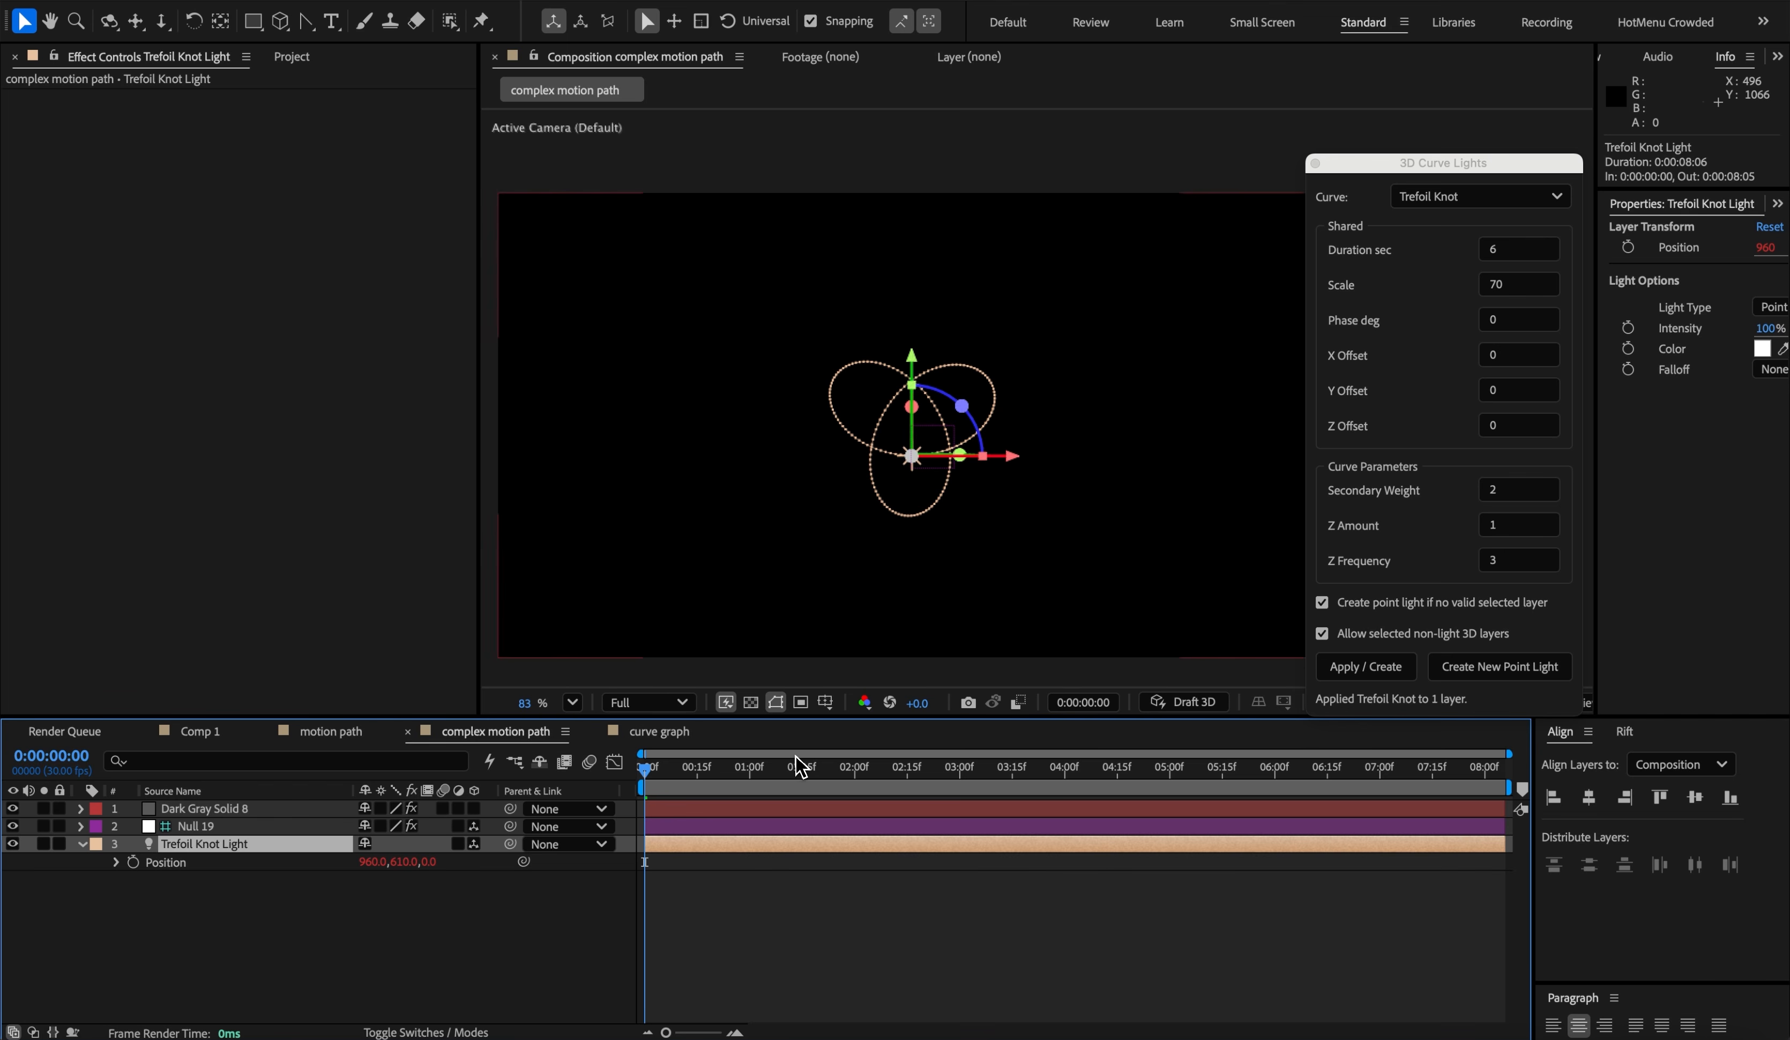
{"action": "right_click", "coordinate": [207, 864]}
{"action": "mouse_move", "coordinate": [386, 1001]}
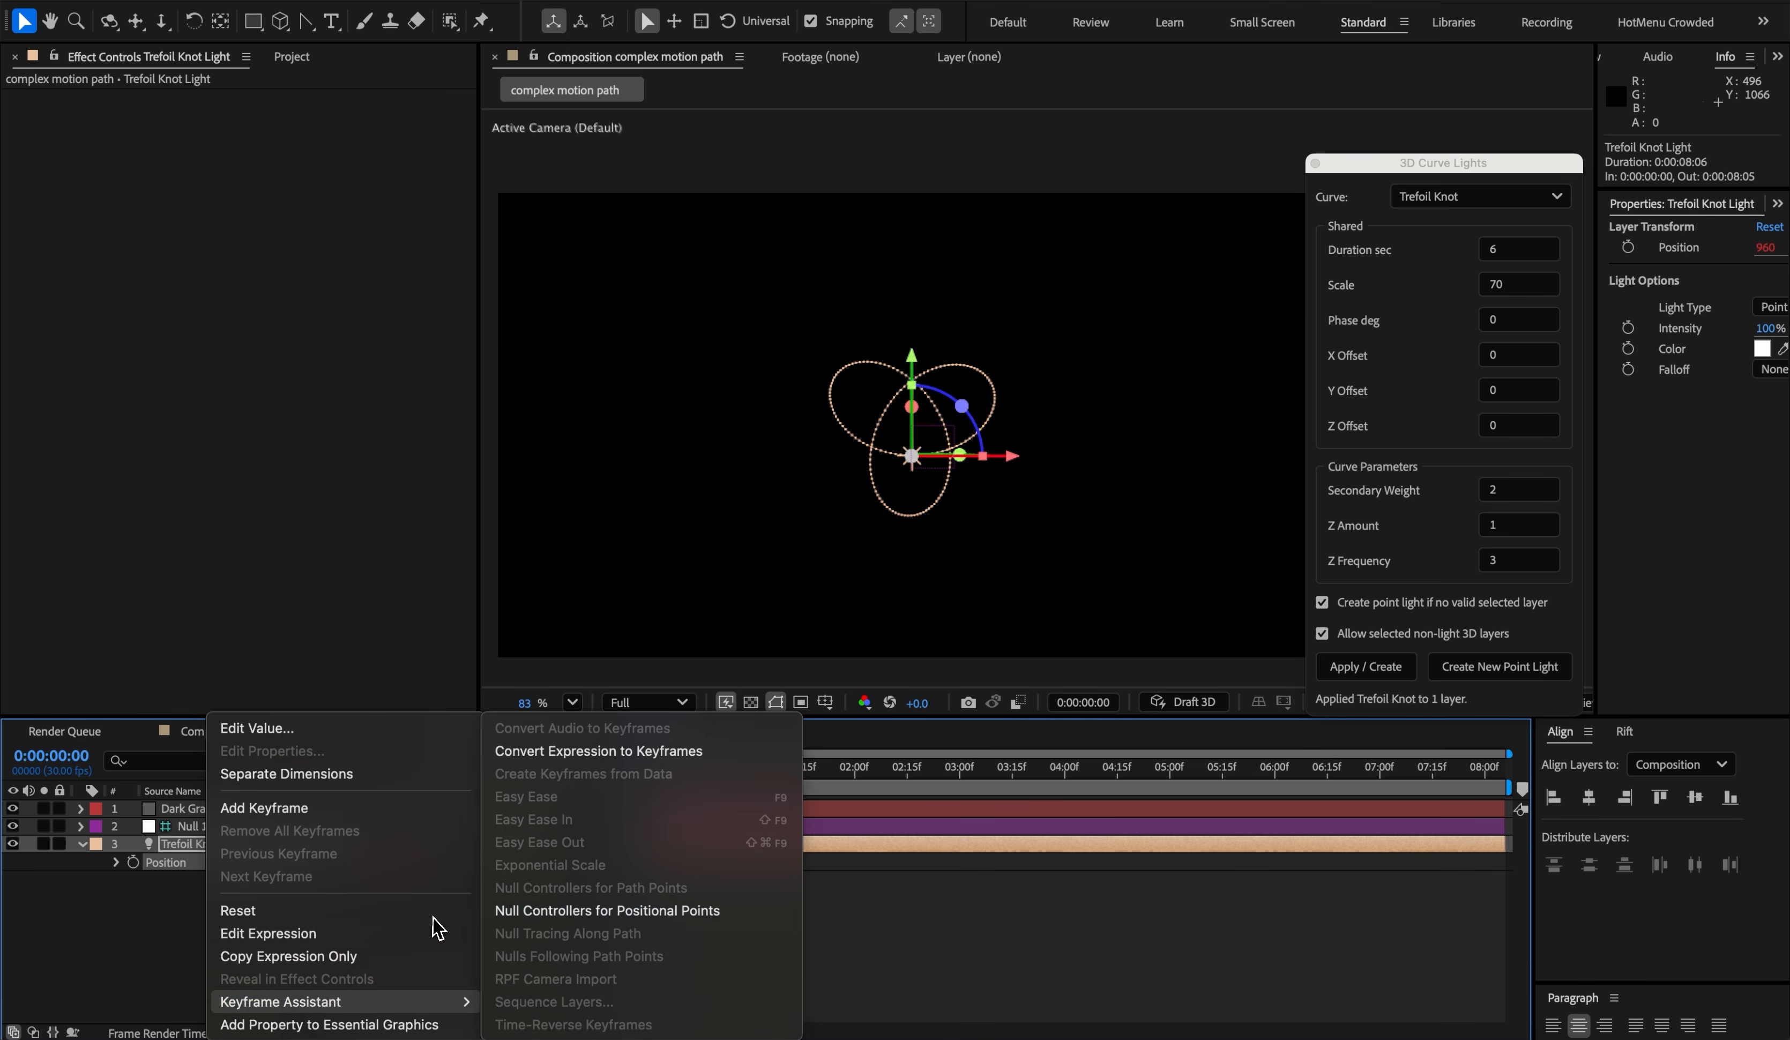
{"action": "left_click", "coordinate": [584, 757]}
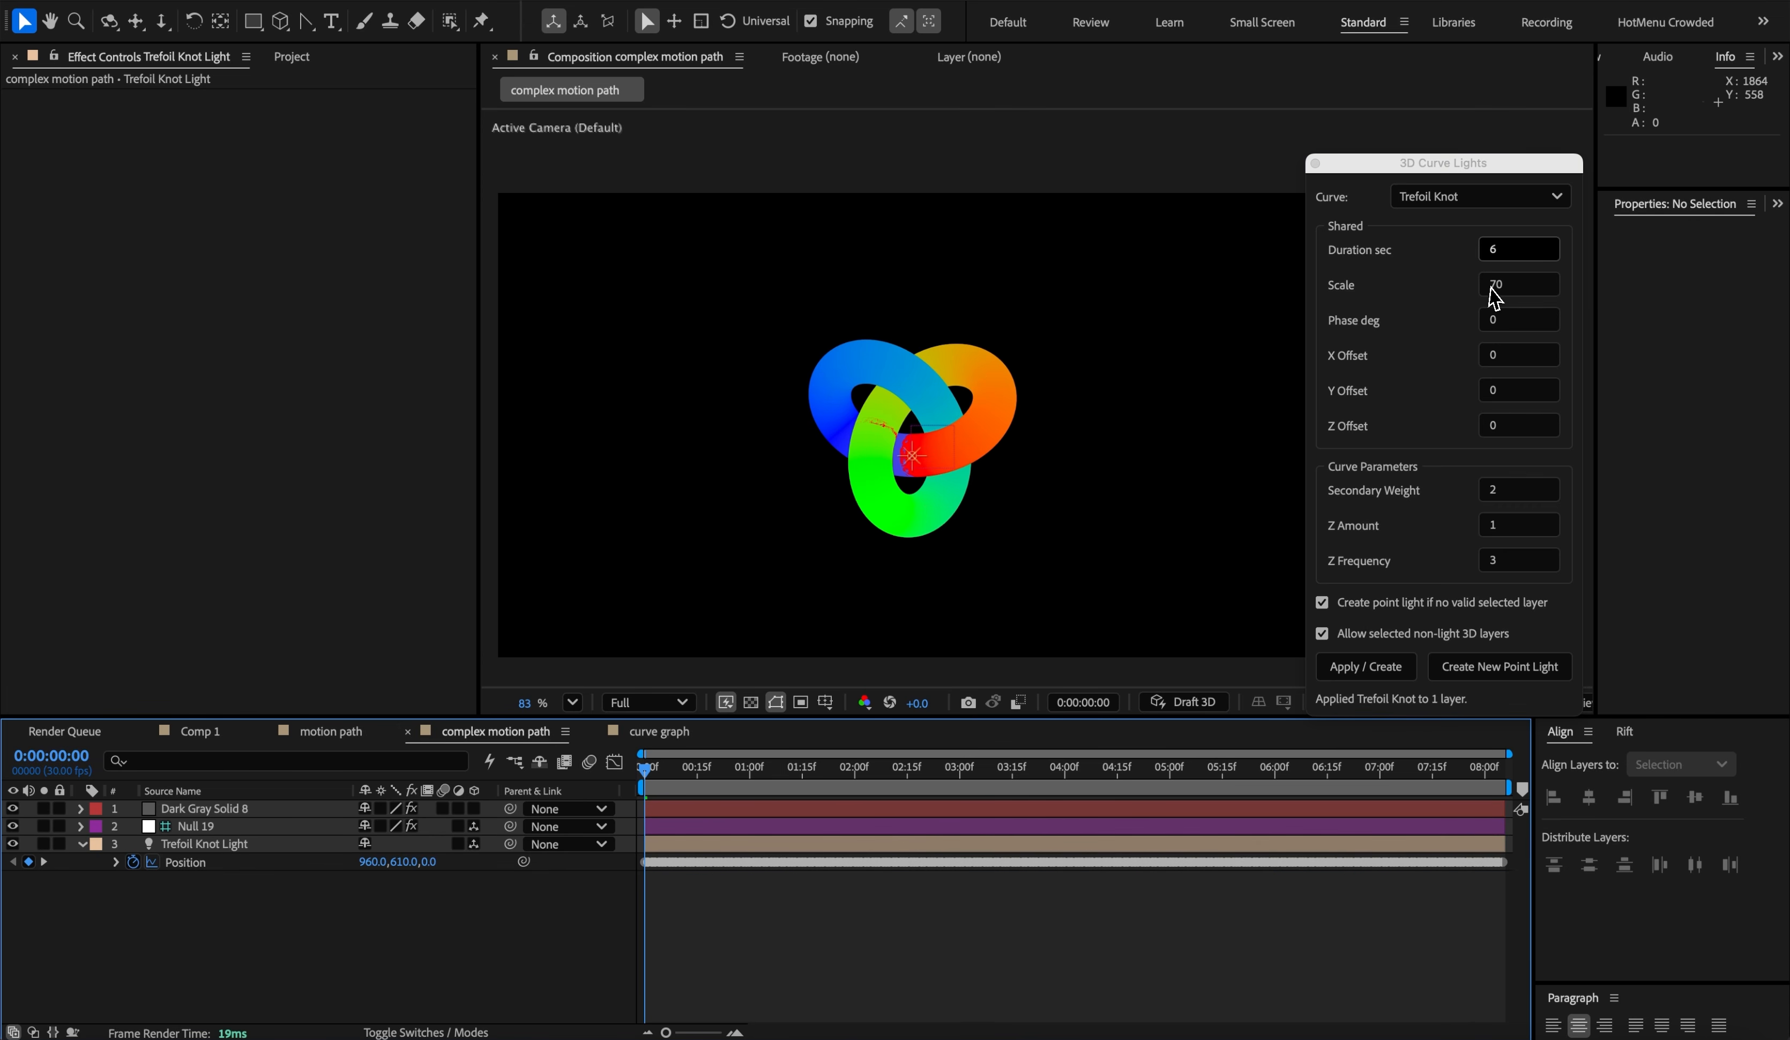
- Delete the Trefoil Knot Light's Position keyframes that come after 0:00:06:00 so the loop does not overlap itself
{"action": "left_click", "coordinate": [1275, 775]}
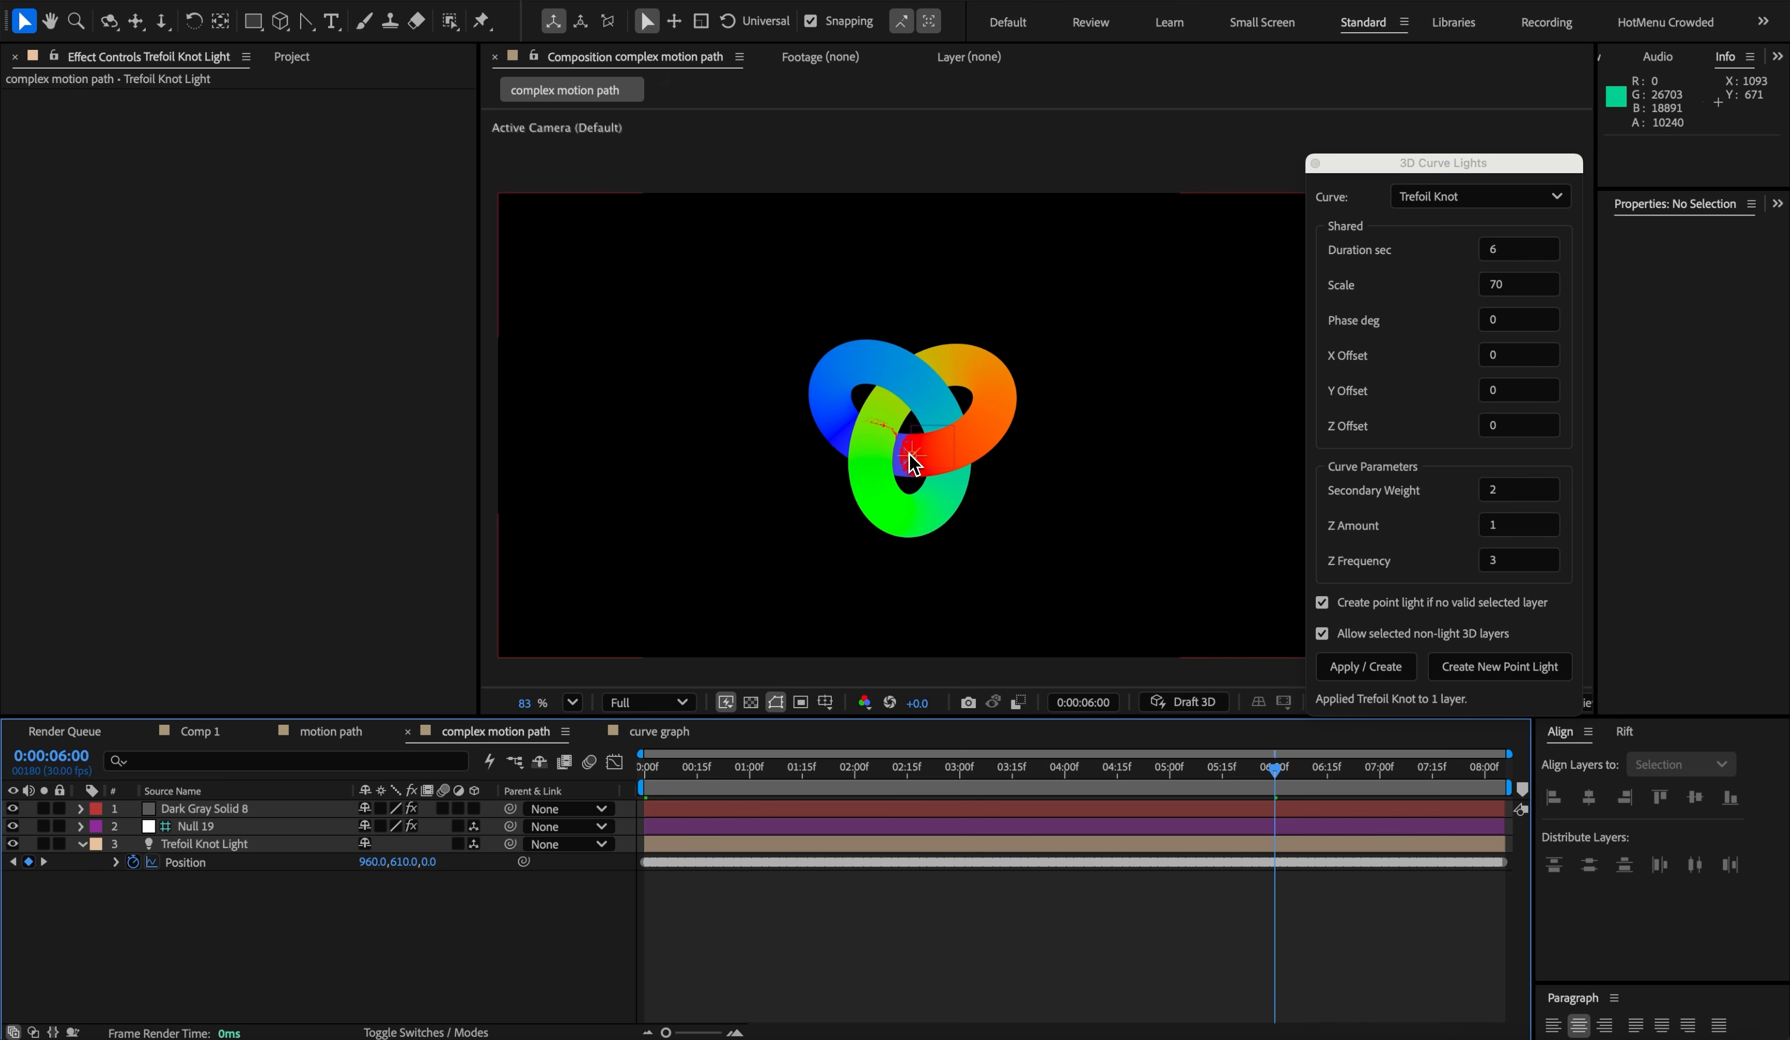
{"action": "key", "text": "equal"}
{"action": "key", "text": "equal"}
{"action": "key", "text": "equal"}
{"action": "key", "text": "equal"}
{"action": "left_click_drag", "start_coordinate": [1288, 943], "coordinate": [1581, 838]}
{"action": "key", "text": "minus"}
{"action": "key", "text": "minus"}
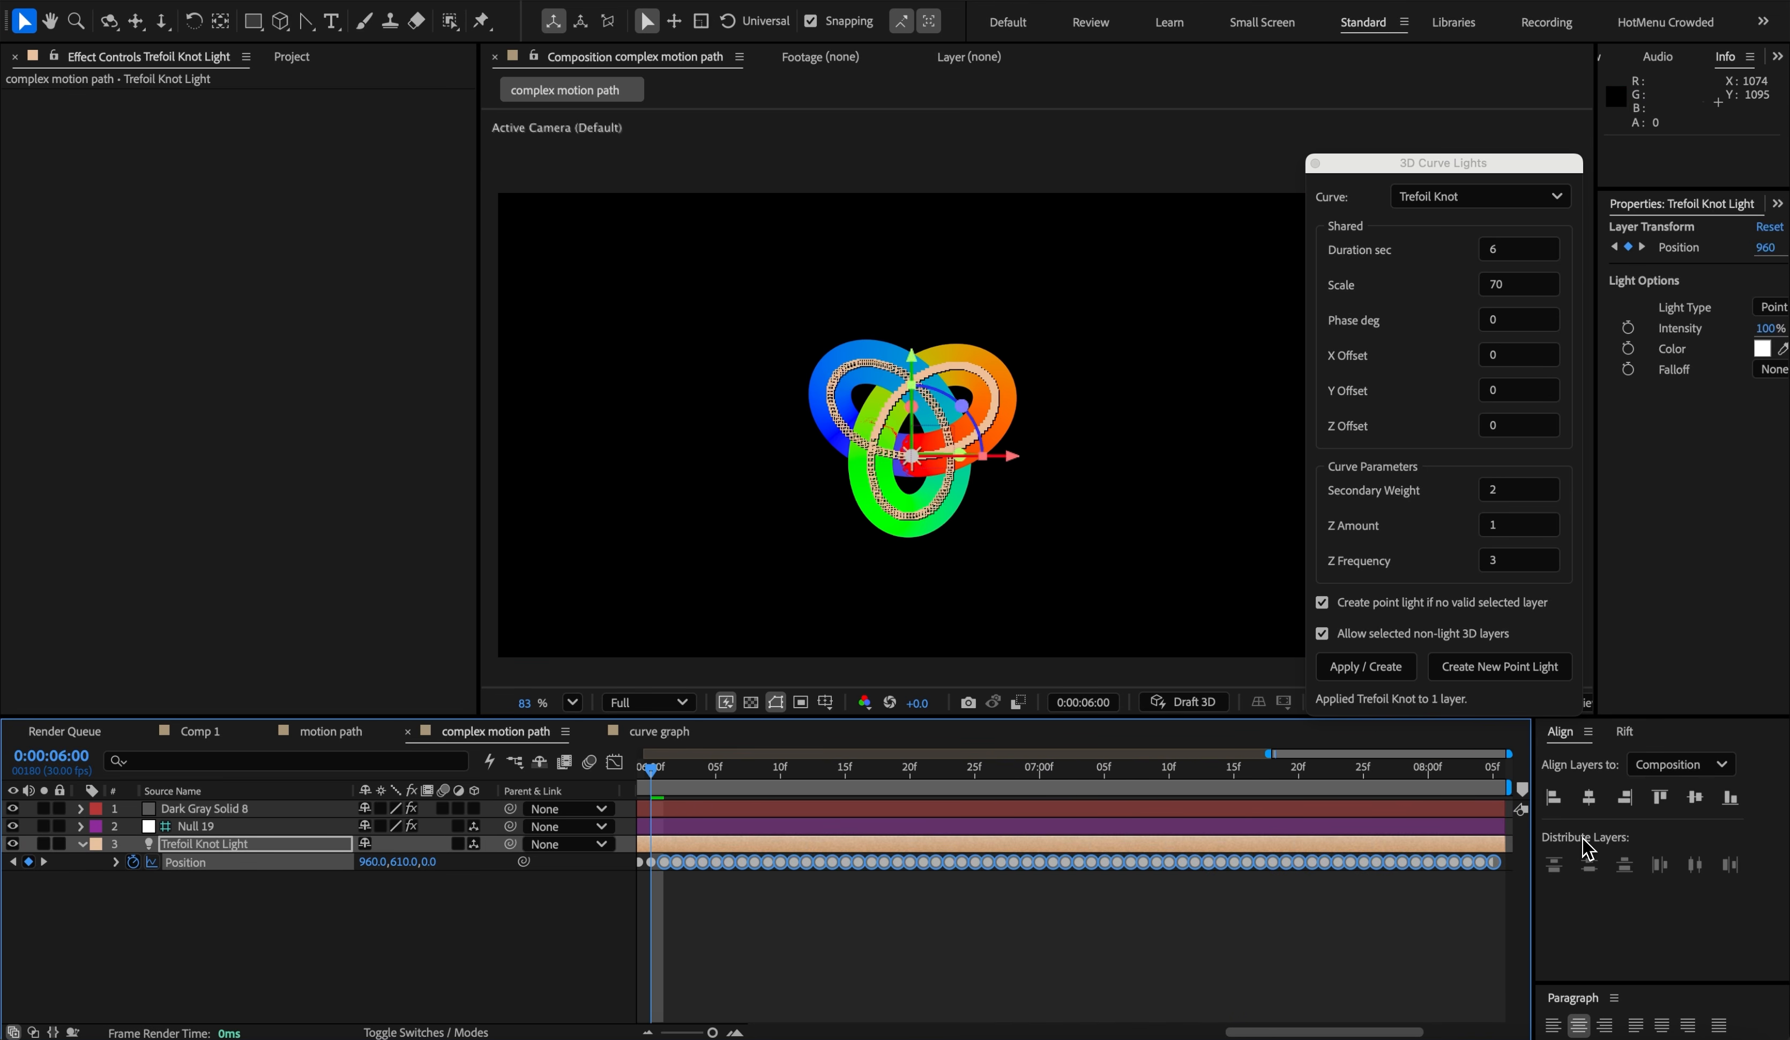
{"action": "key", "text": "Delete"}
{"action": "left_click", "coordinate": [1079, 963]}
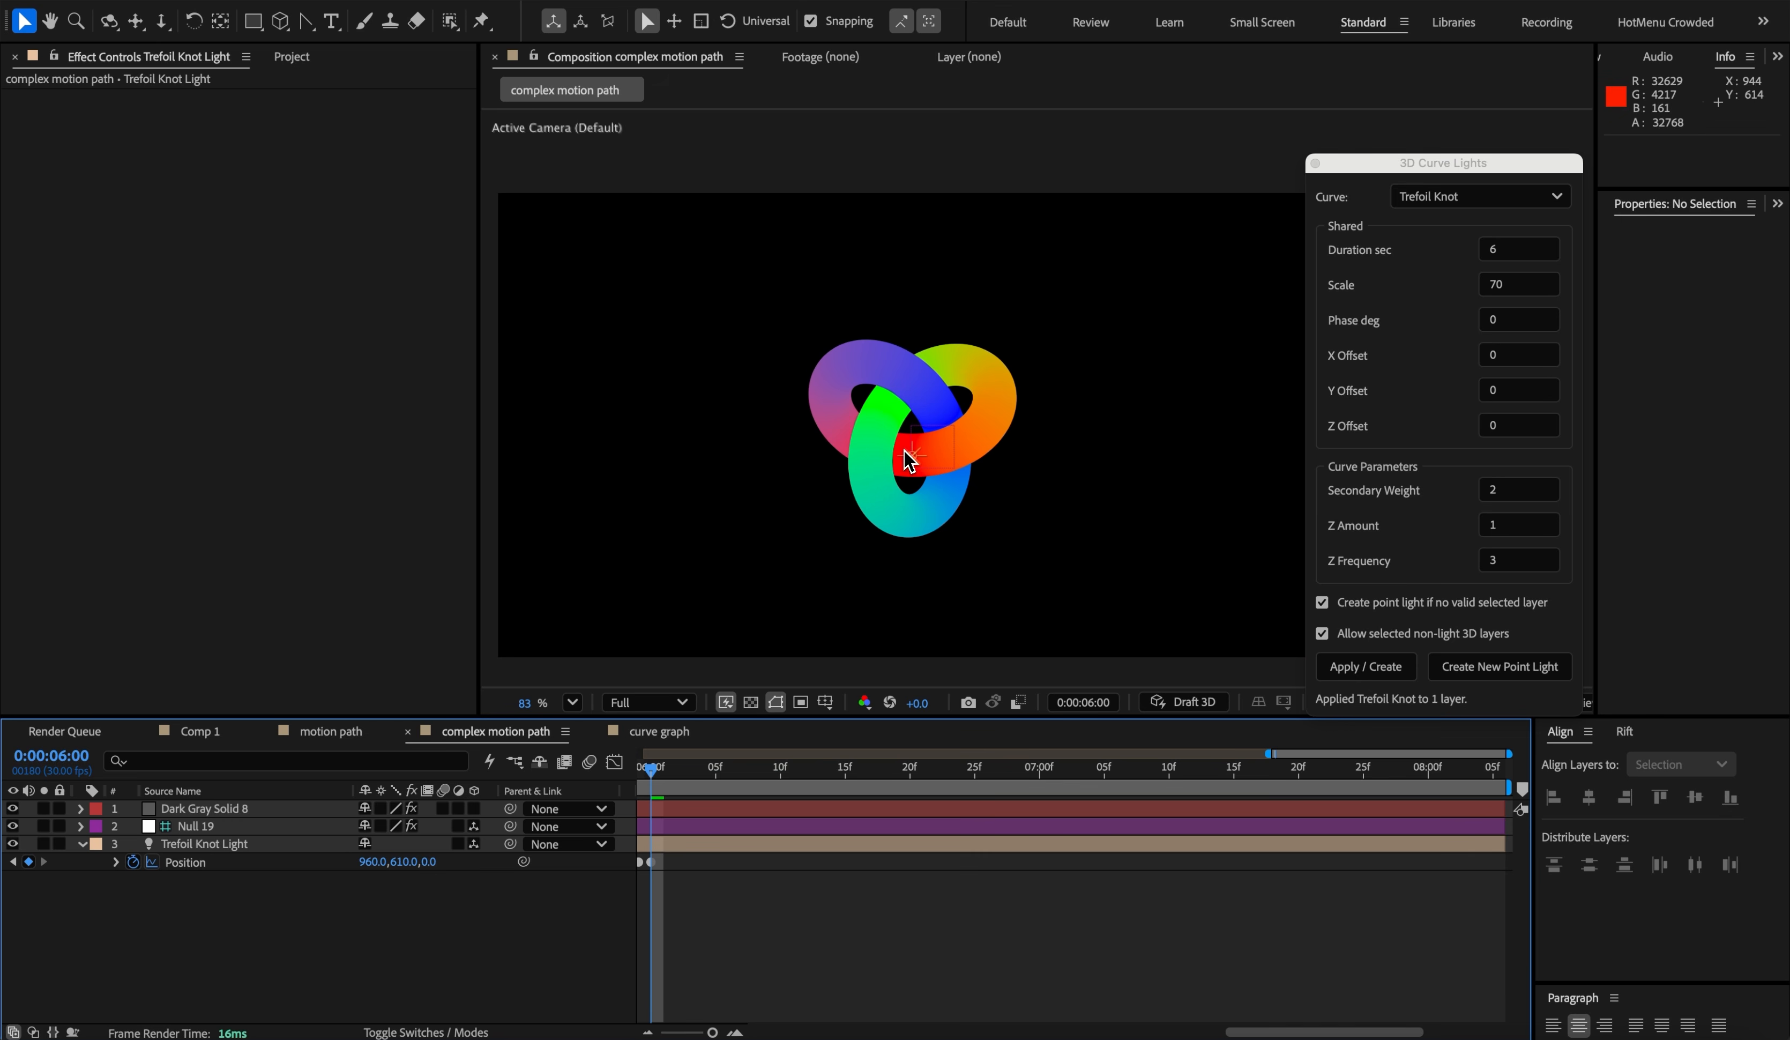
- Create a null in the complex motion path composition, apply HandyCam to it and set up its camera
{"action": "key", "text": "alt+shift+super+y"}
{"action": "key", "text": "ctrl+space"}
{"action": "type", "text": "handy"}
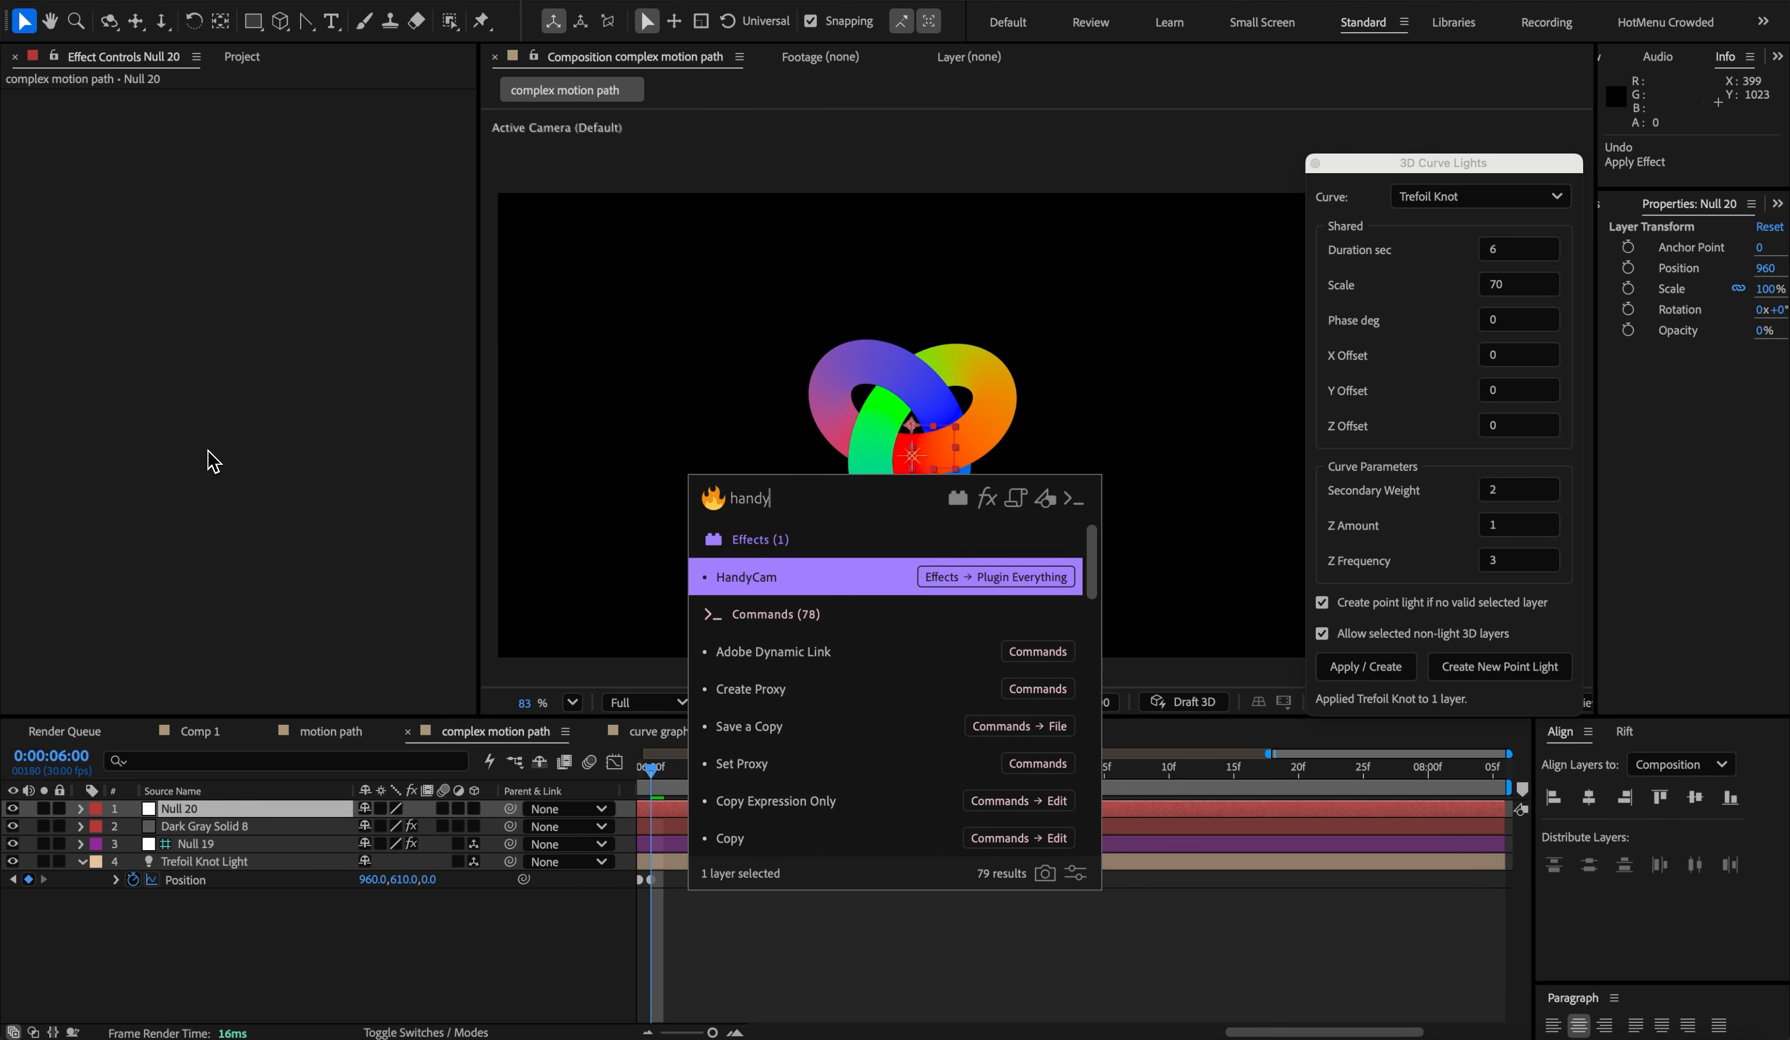
{"action": "key", "text": "Return"}
- Try a Y orbit around the trefoil knot, return the camera to the front and dolly it closer
{"action": "left_click_drag", "start_coordinate": [276, 192], "coordinate": [643, 236]}
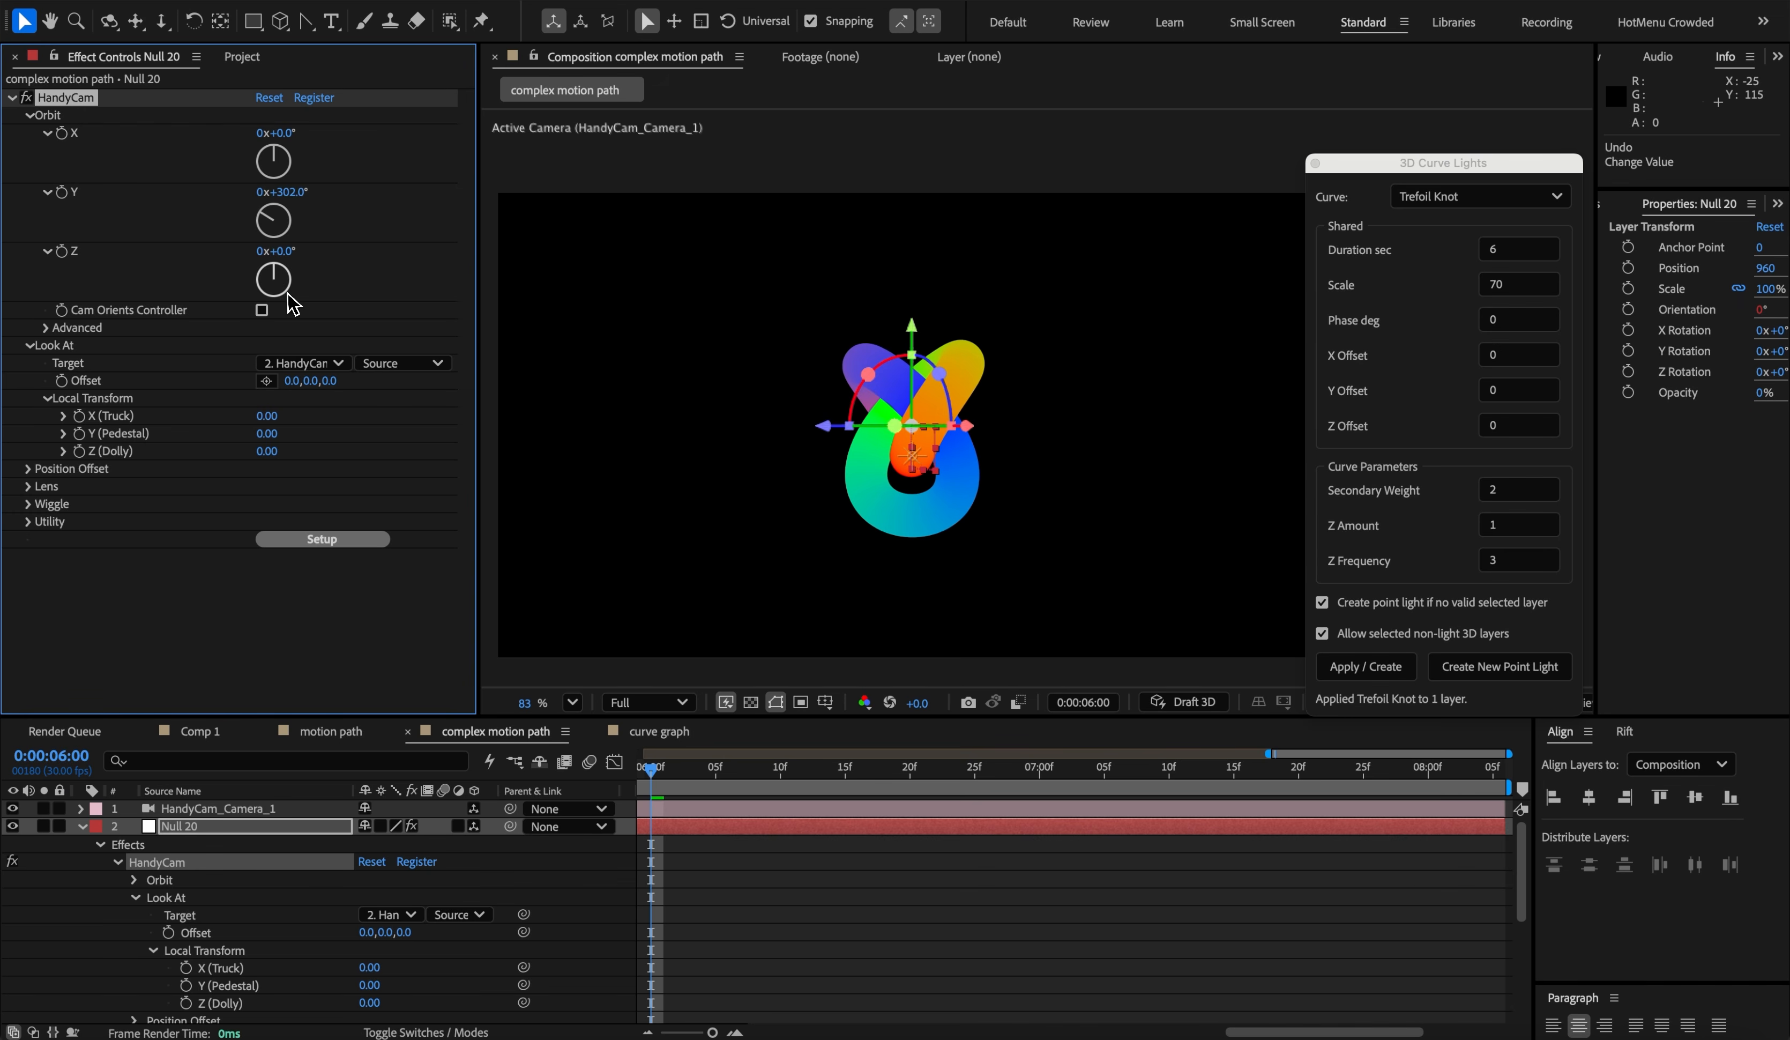
{"action": "left_click", "coordinate": [284, 194]}
{"action": "type", "text": "02"}
{"action": "key", "text": "Return"}
{"action": "left_click_drag", "start_coordinate": [267, 451], "coordinate": [423, 456]}
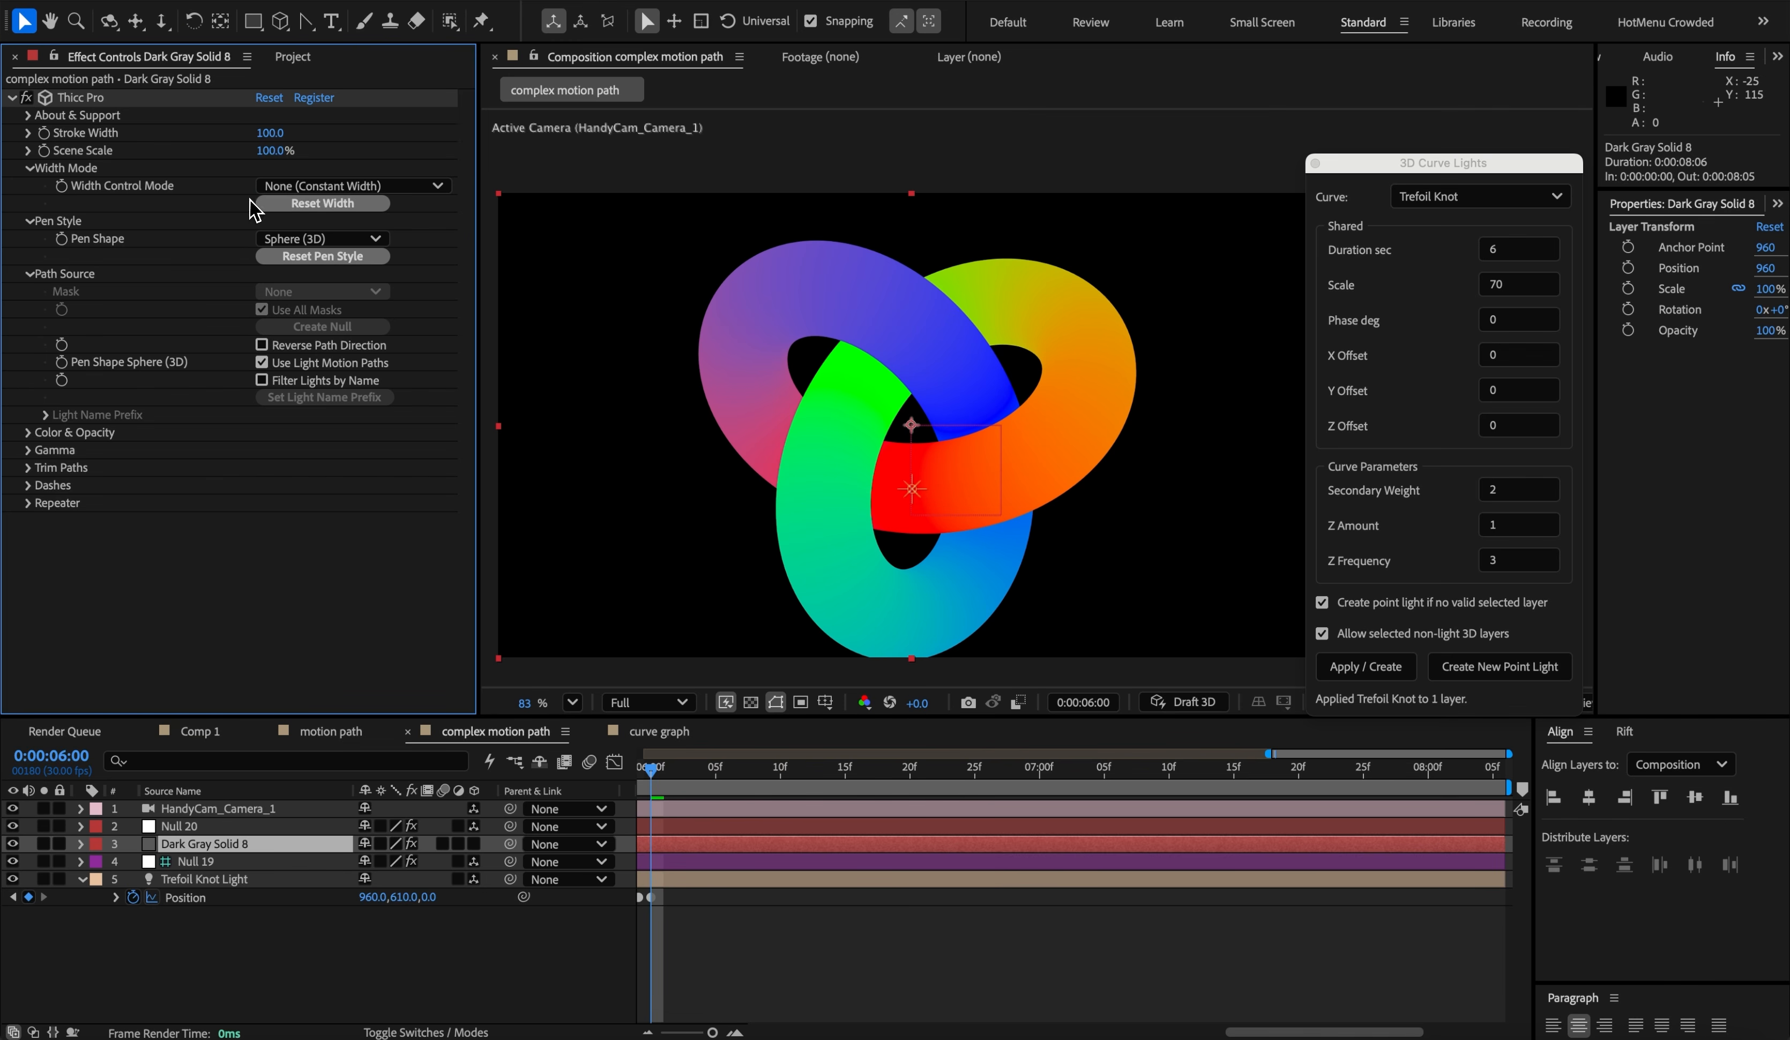
- On Dark Gray Solid 8, set the Stroke Width to 138 and apply a Custom gamma with a Gamma Factor of 0.1
{"action": "mouse_move", "coordinate": [269, 133]}
{"action": "left_mouse_down"}
{"action": "mouse_move", "coordinate": [235, 135]}
{"action": "mouse_move", "coordinate": [405, 162]}
{"action": "mouse_move", "coordinate": [232, 139]}
{"action": "left_mouse_up"}
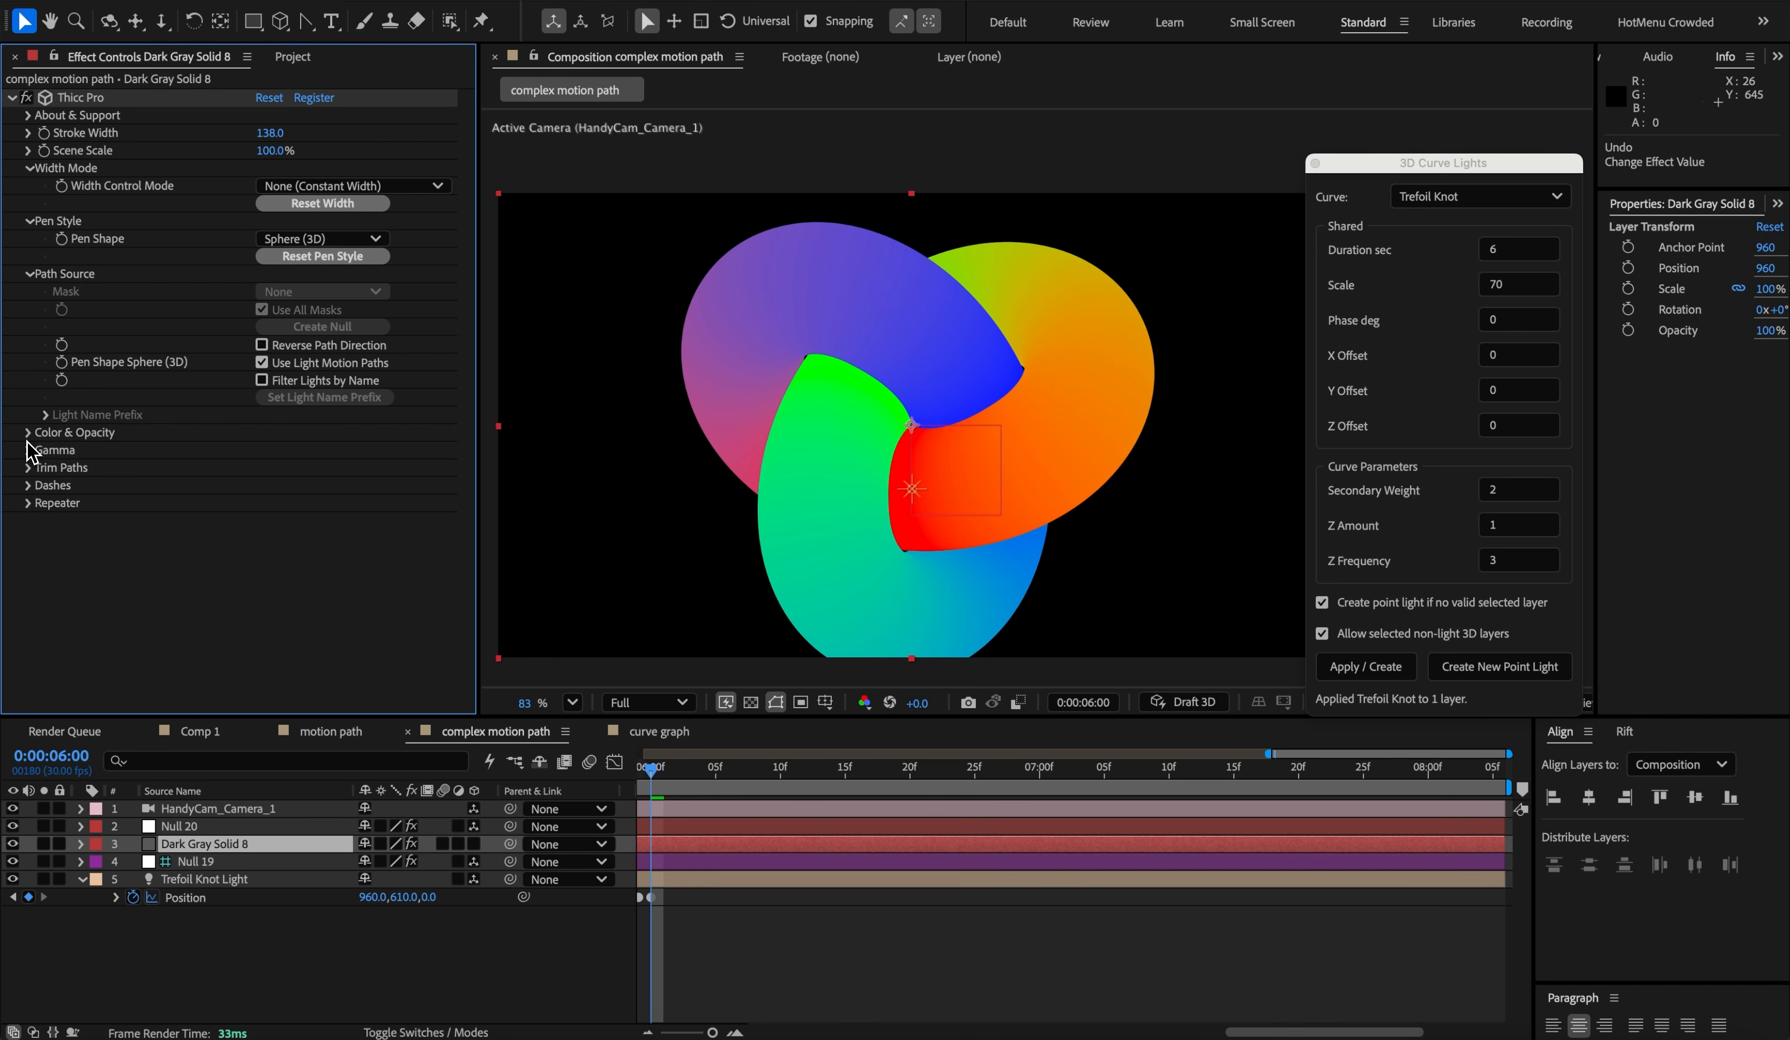
{"action": "left_click", "coordinate": [28, 432]}
{"action": "scroll", "coordinate": [161, 470], "scroll_direction": "down", "scroll_amount": 4}
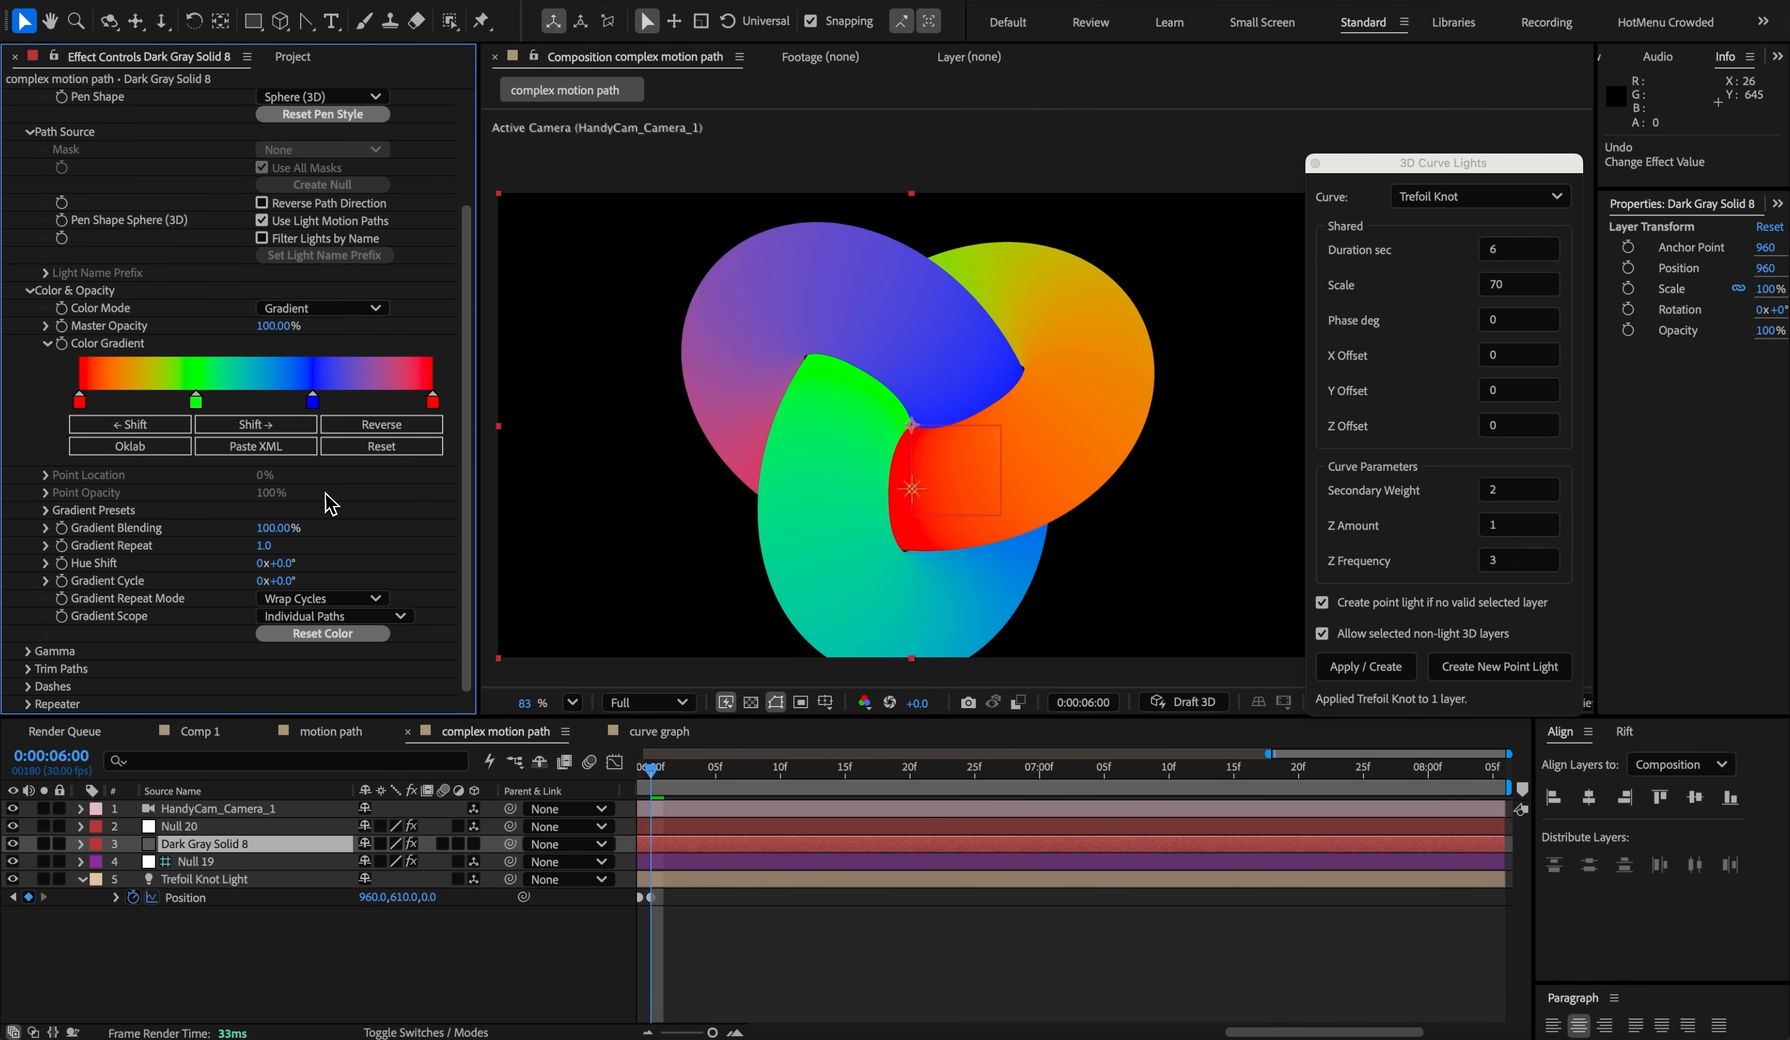
{"action": "left_click", "coordinate": [29, 651]}
{"action": "left_click", "coordinate": [314, 669]}
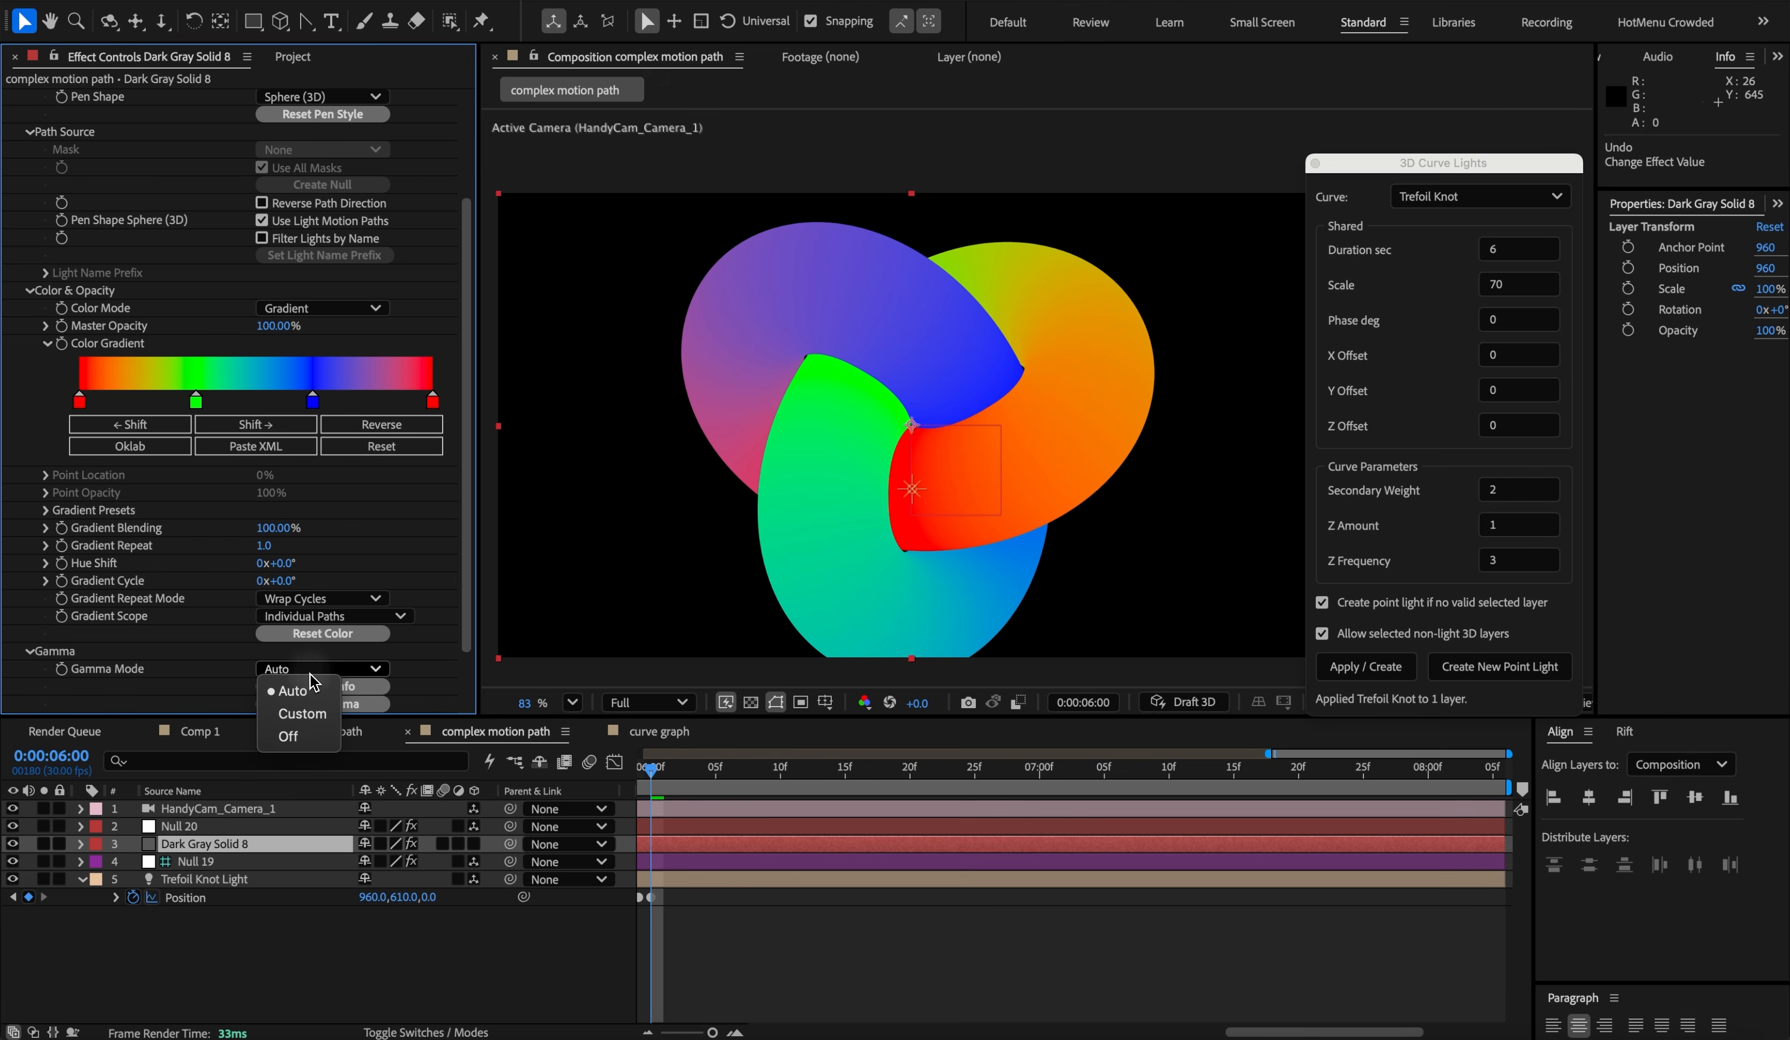
{"action": "left_click", "coordinate": [302, 713]}
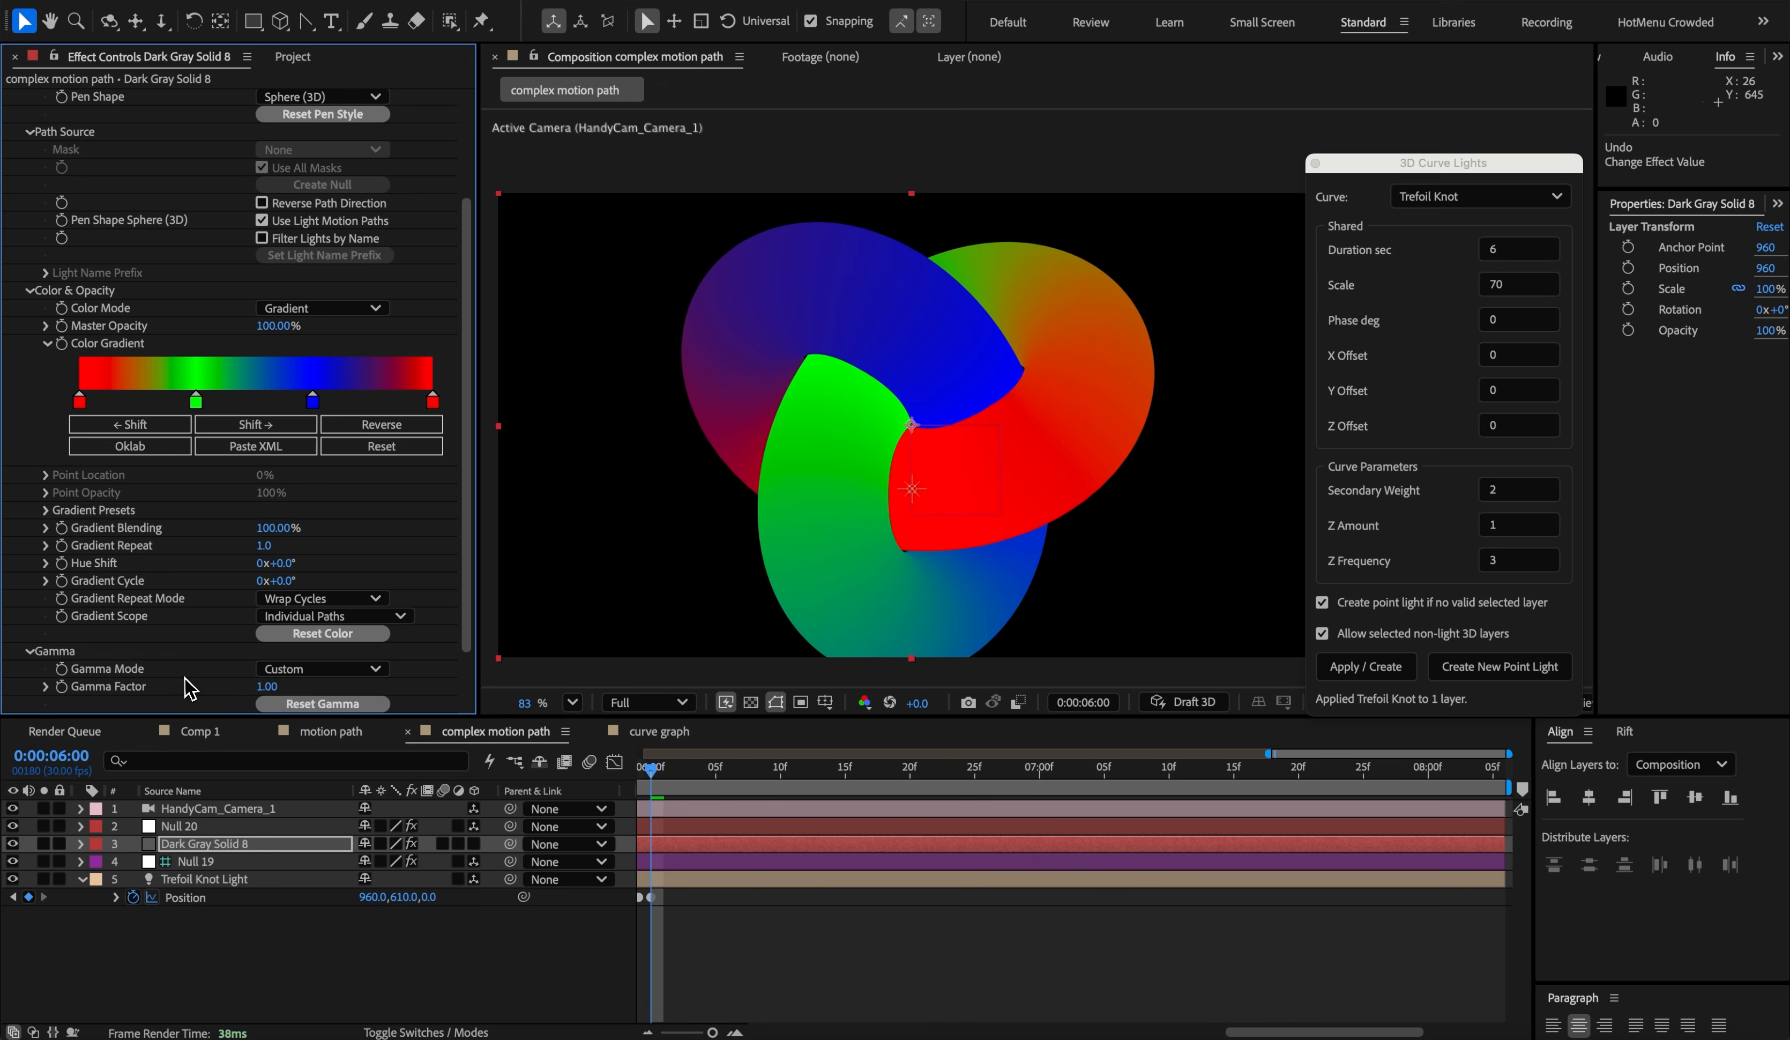
{"action": "scroll", "coordinate": [192, 689], "scroll_direction": "down", "scroll_amount": 1}
{"action": "left_click", "coordinate": [266, 642]}
{"action": "type", "text": "0.1"}
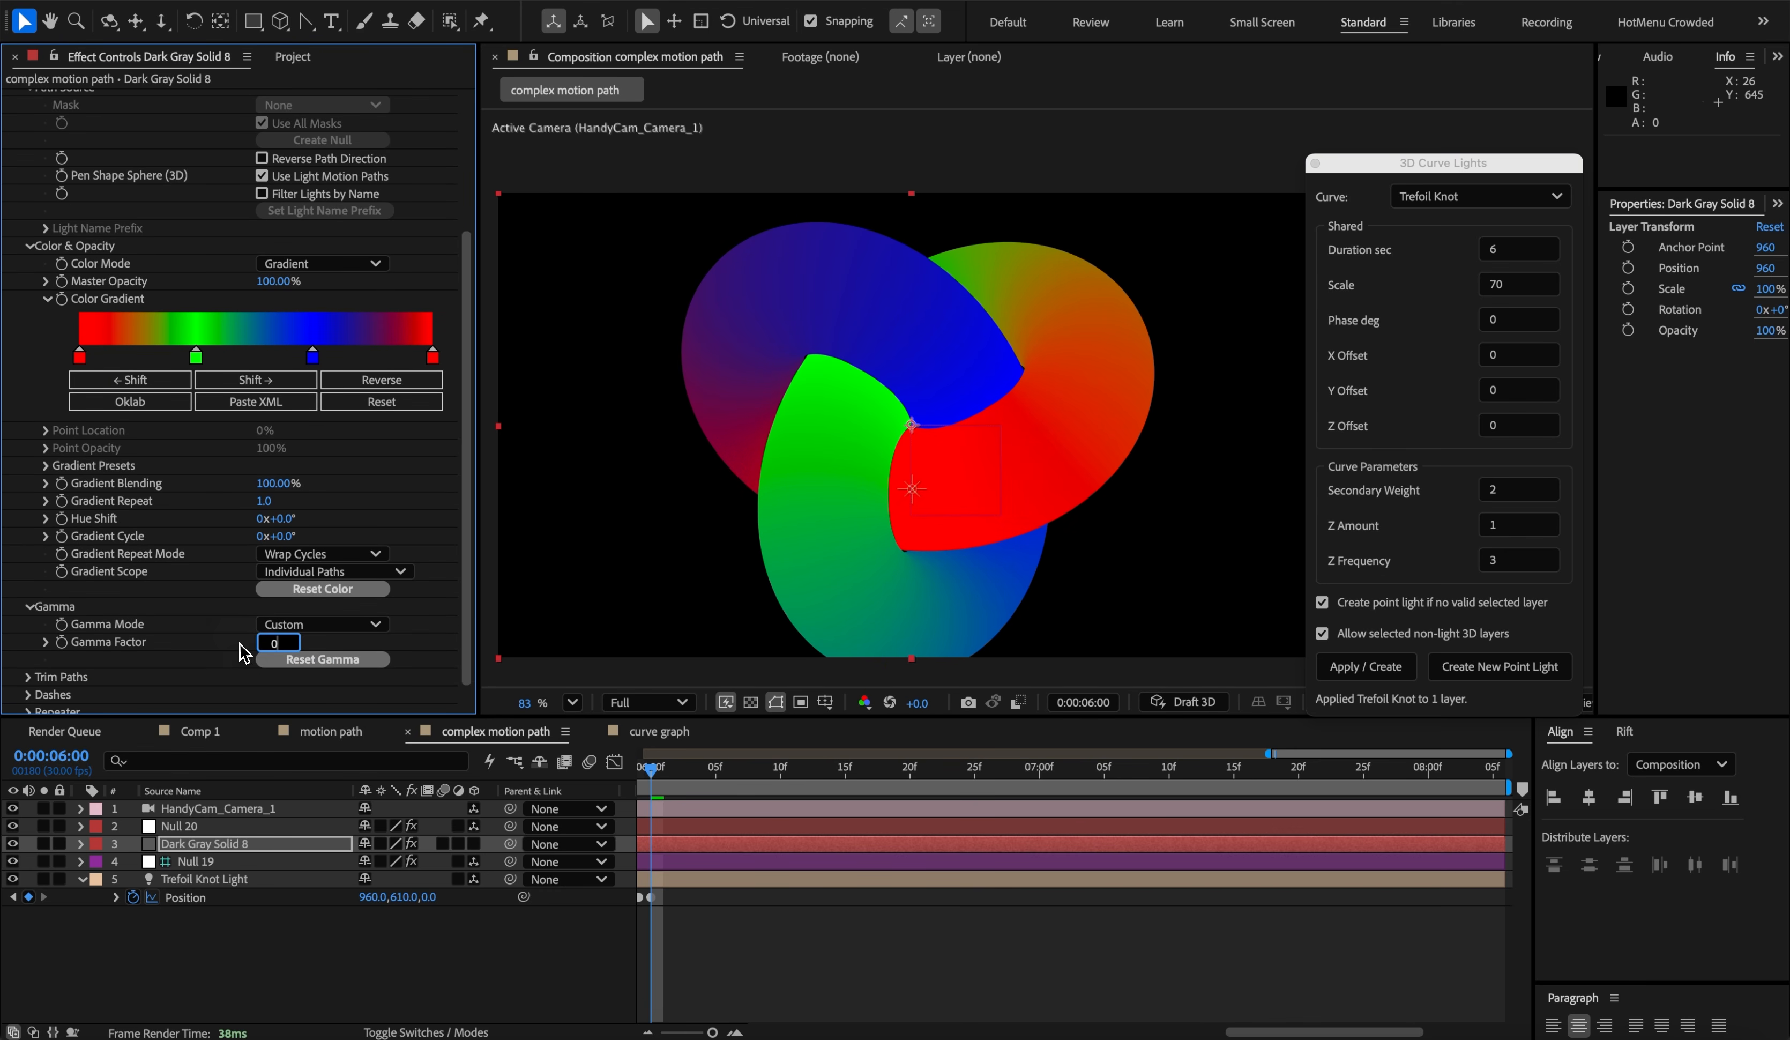
{"action": "key", "text": "Return"}
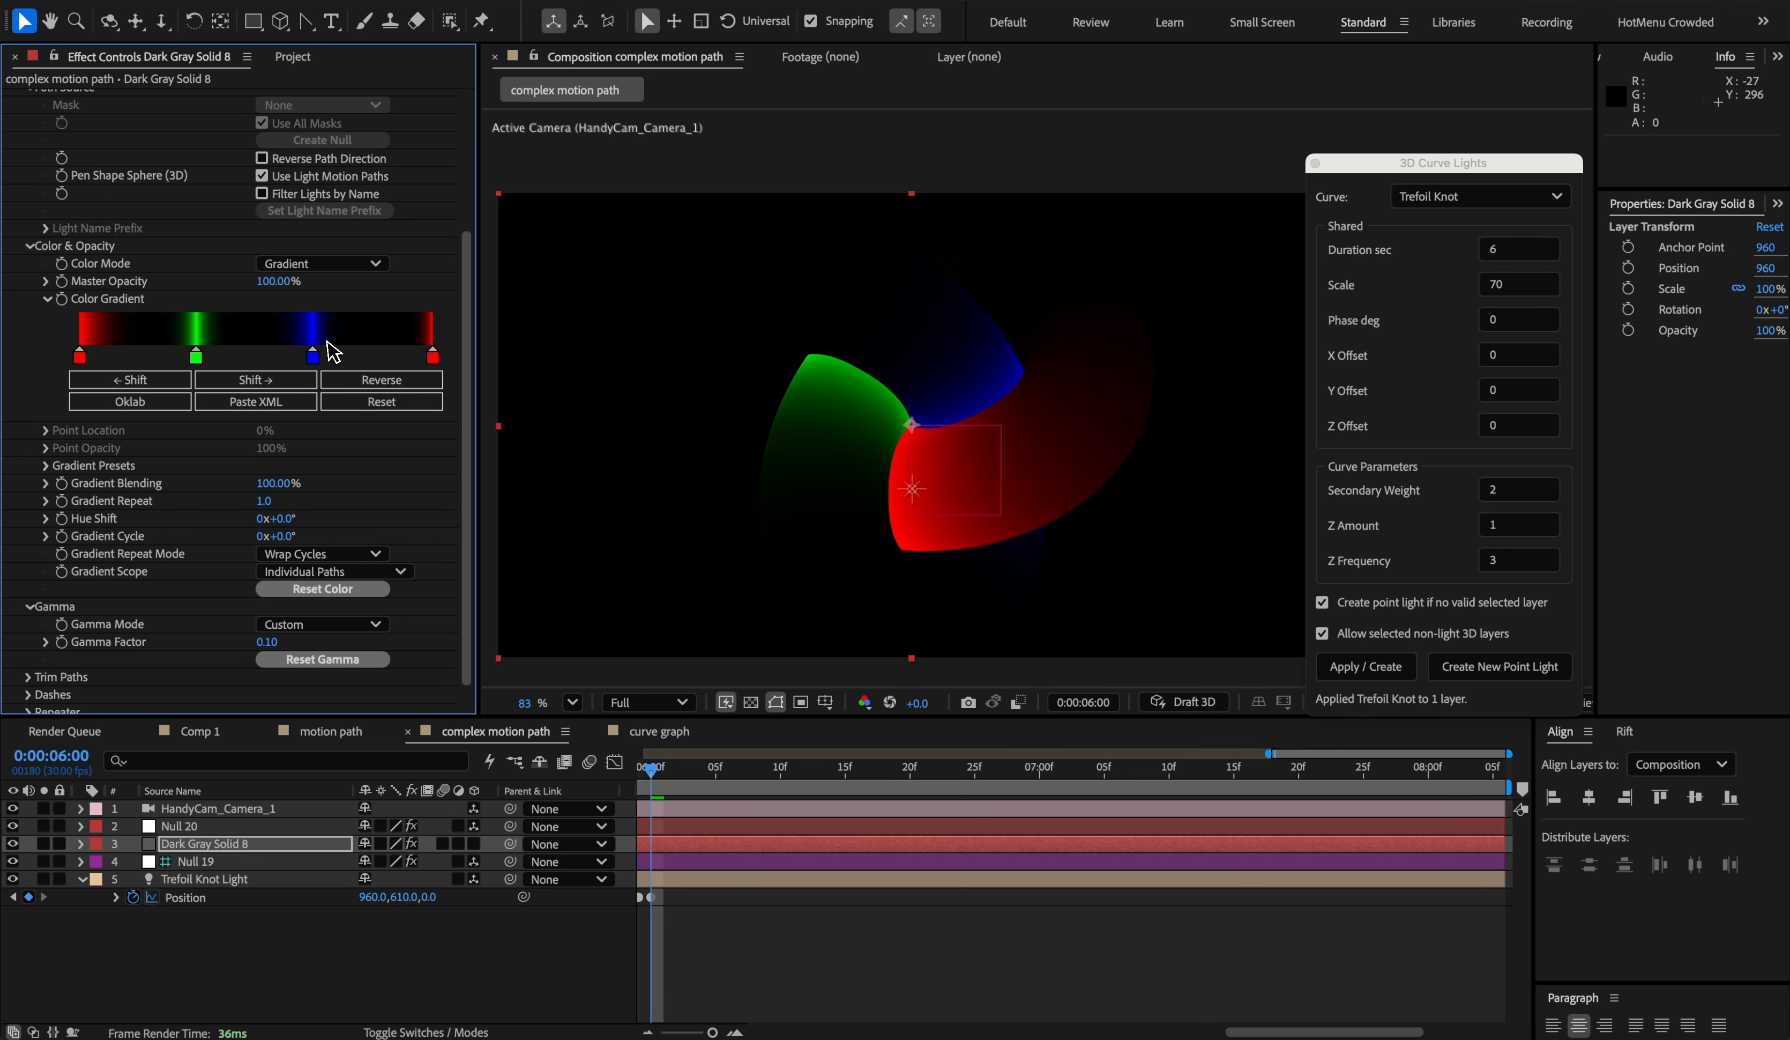
- Shift the red, green and blue bands along the trefoil knot by adjusting the Gradient Cycle of Dark Gray Solid 8
{"action": "left_click_drag", "start_coordinate": [266, 536], "coordinate": [411, 542]}
{"action": "scroll", "coordinate": [289, 541], "scroll_direction": "down", "scroll_amount": 1}
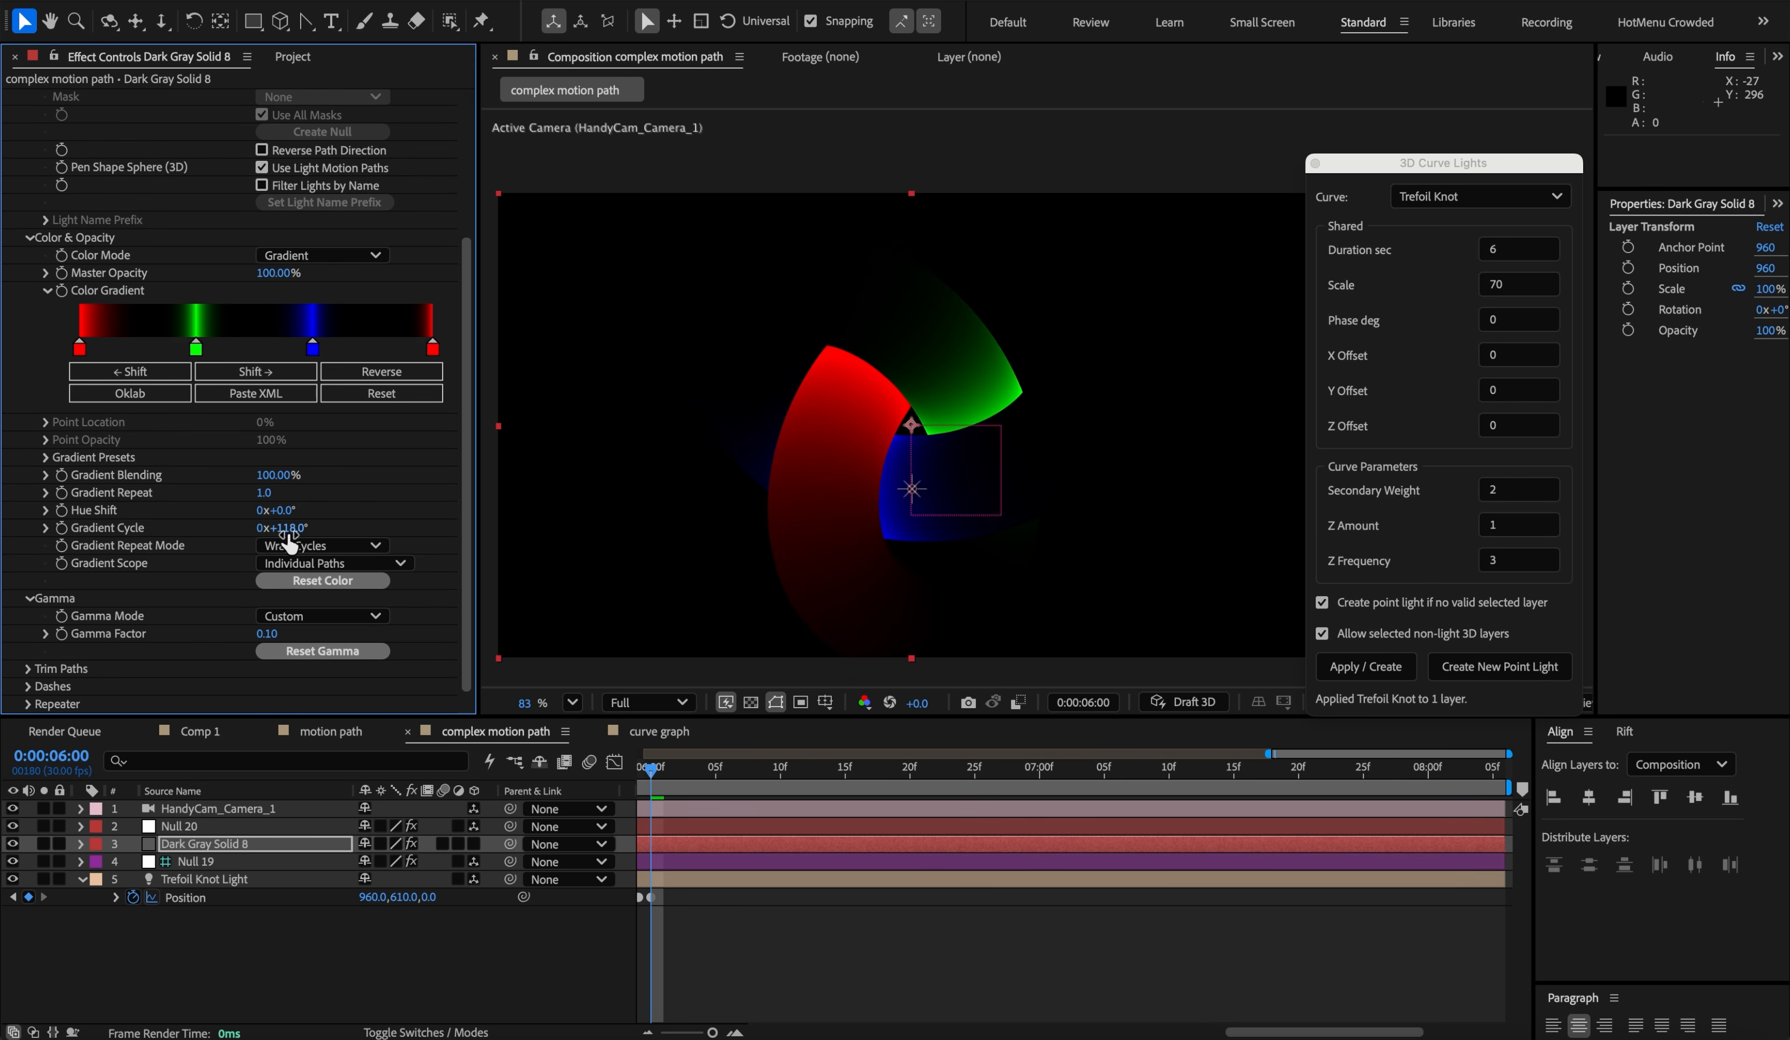
{"action": "left_click_drag", "start_coordinate": [285, 528], "coordinate": [556, 537]}
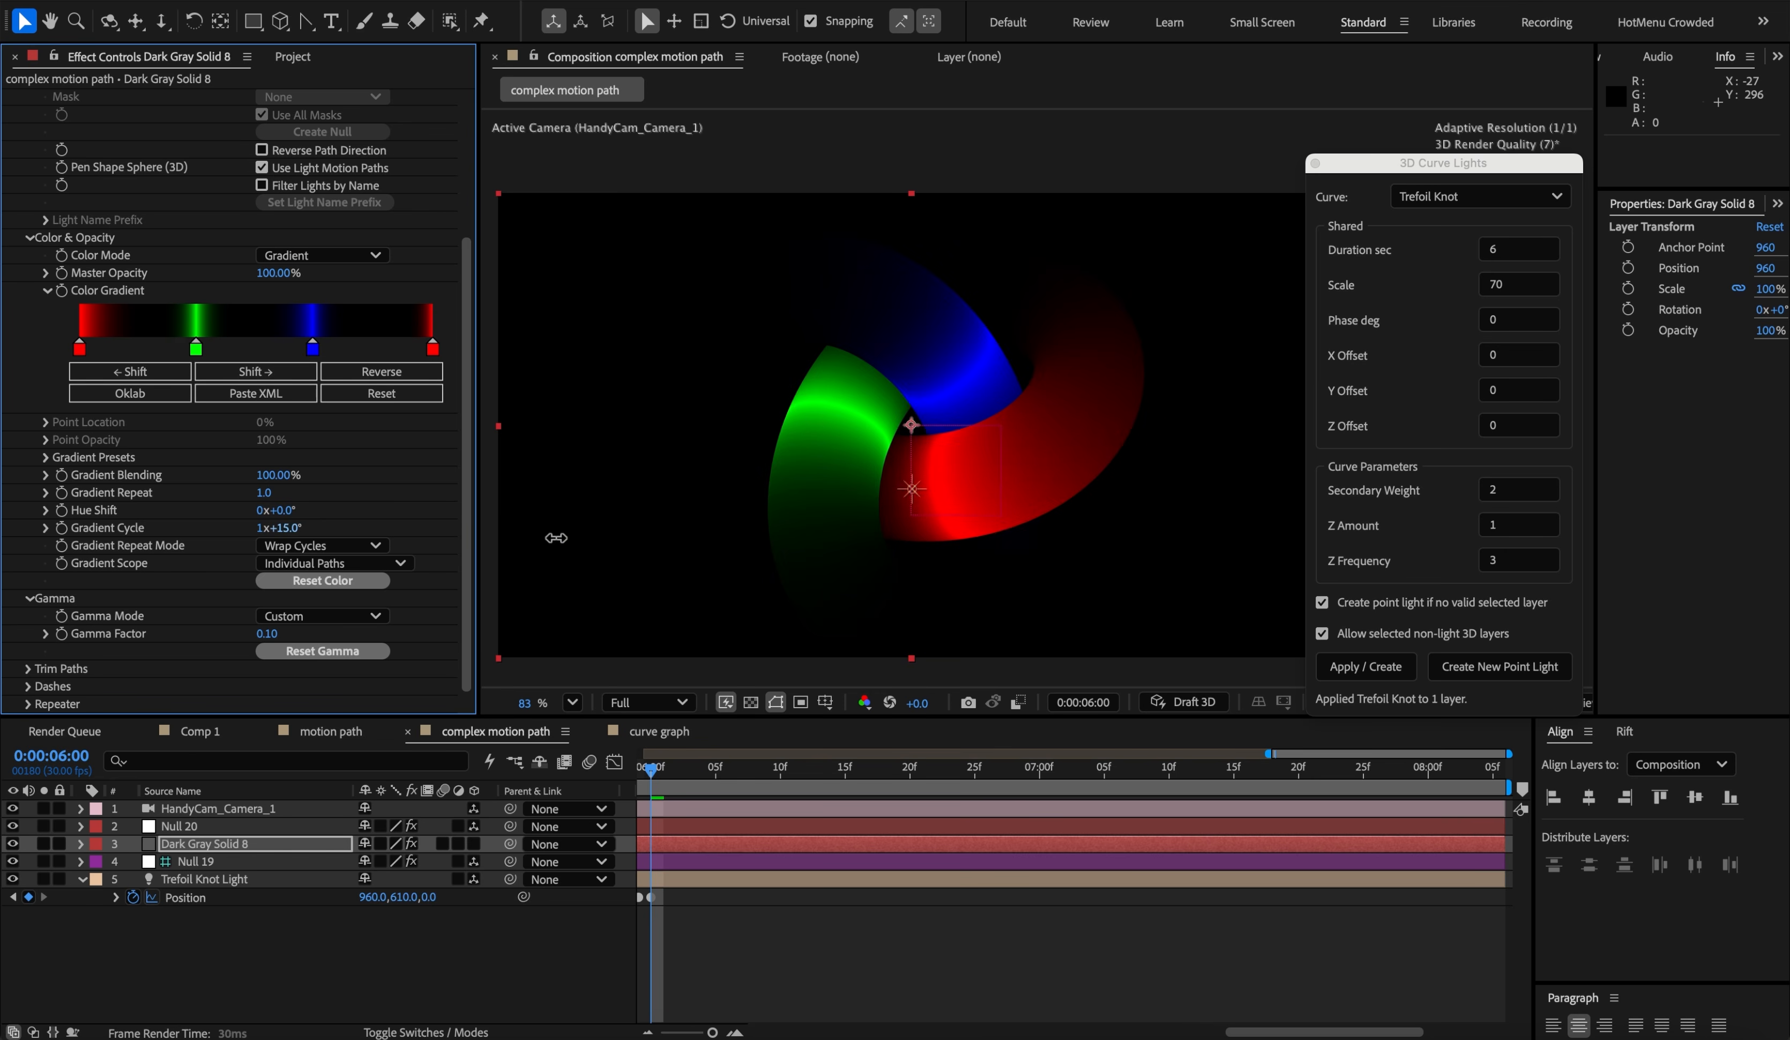
{"action": "key", "text": "super+z"}
{"action": "scroll", "coordinate": [166, 552], "scroll_direction": "up", "scroll_amount": 5}
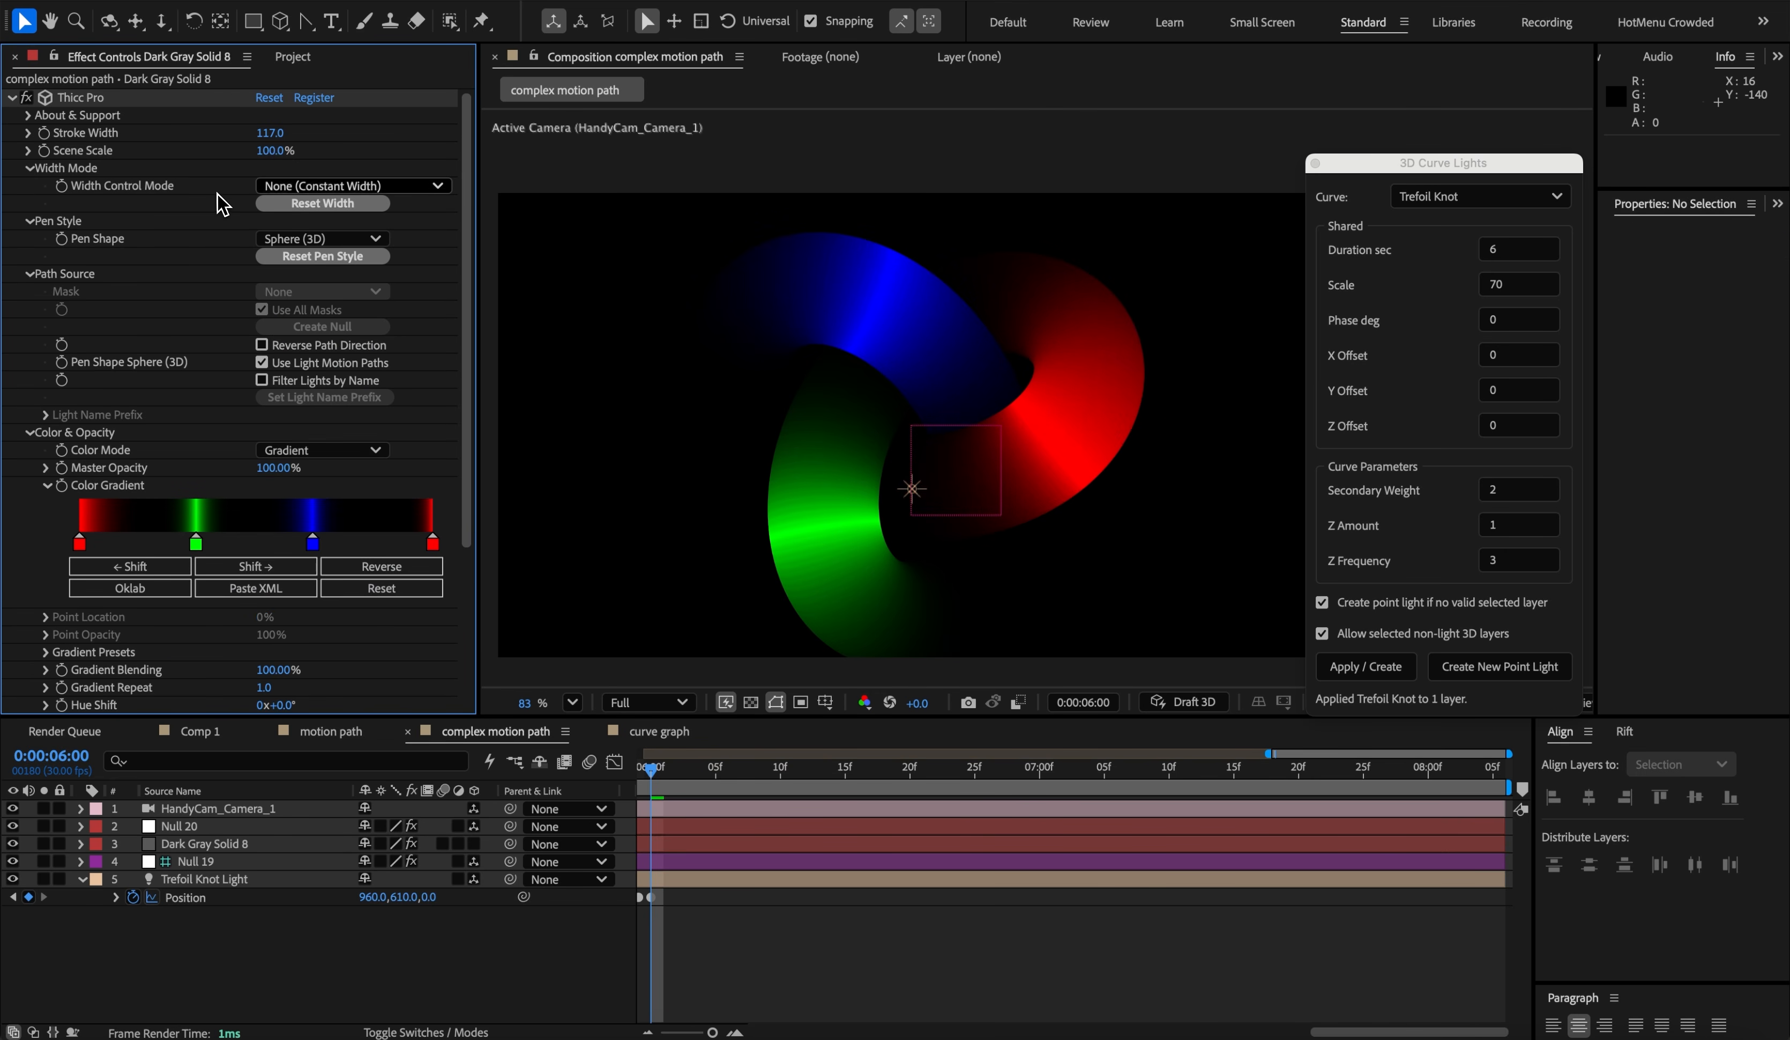
- Switch the Width Control Mode of Dark Gray Solid 8 to Start Middle End and raise Multiplier End to 100%
{"action": "left_click", "coordinate": [273, 187]}
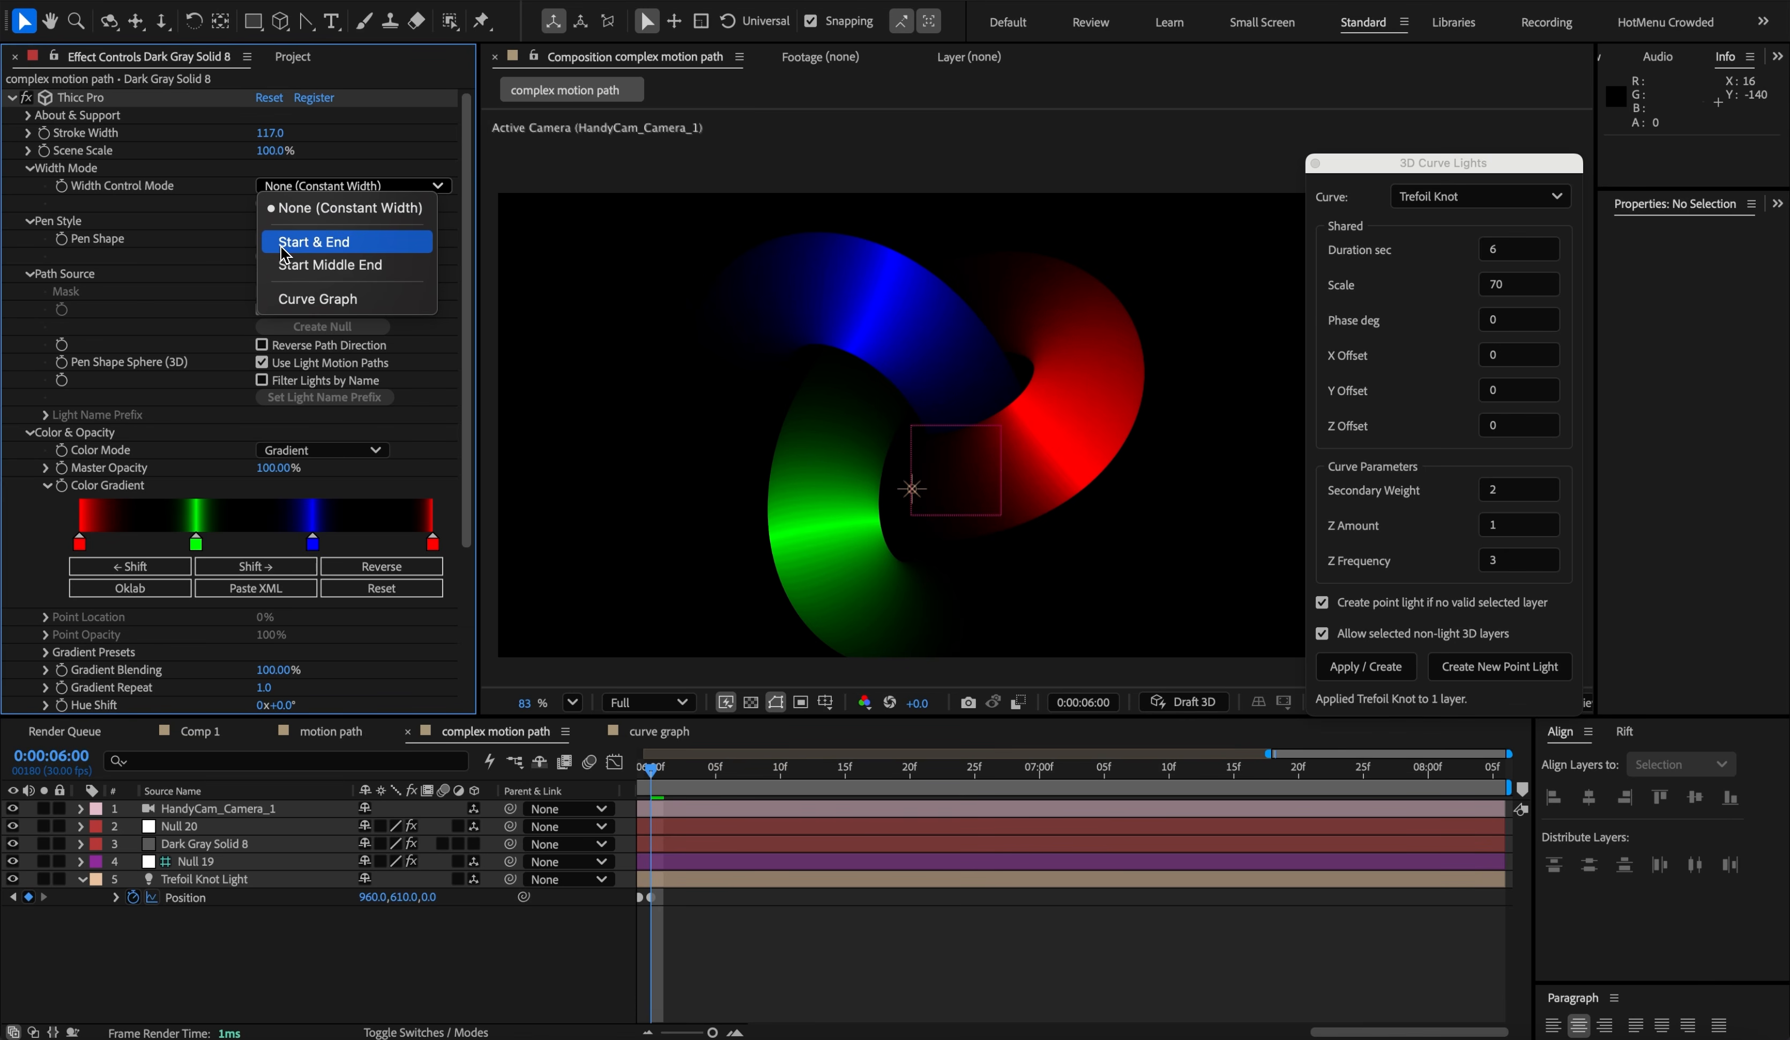
{"action": "left_click", "coordinate": [284, 265]}
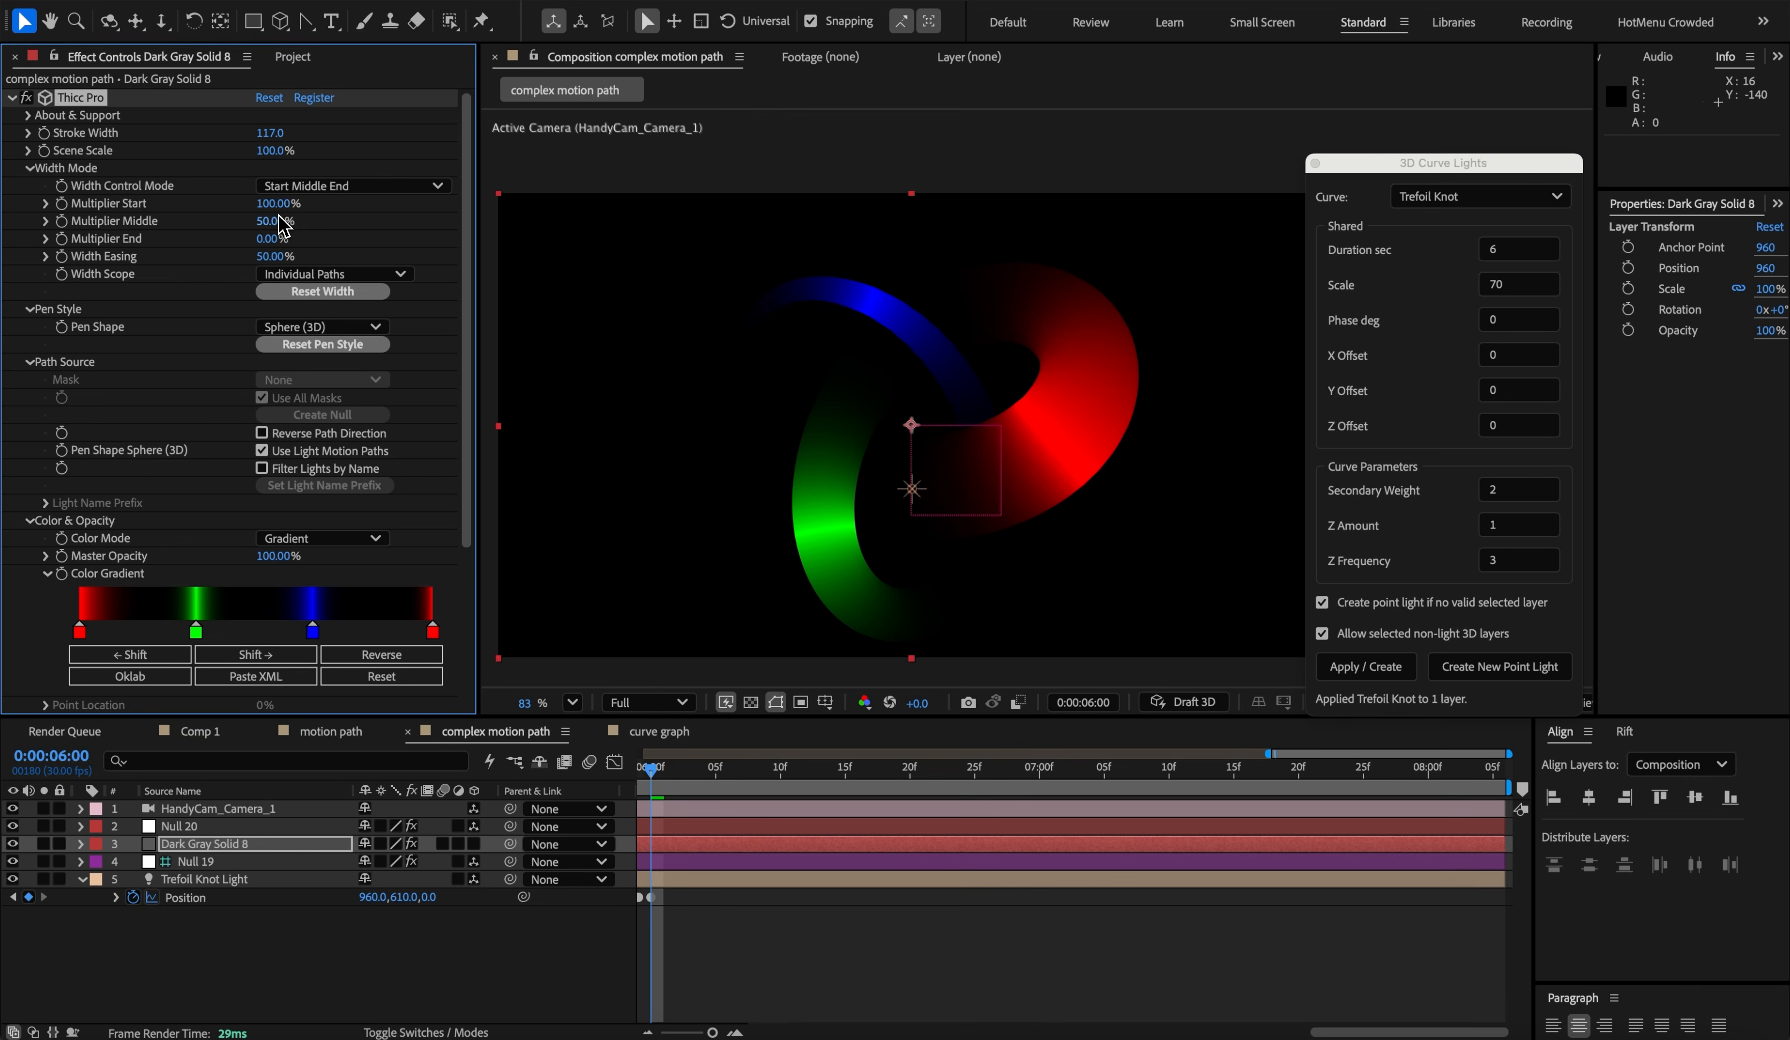
{"action": "left_click_drag", "start_coordinate": [275, 241], "coordinate": [401, 240]}
- Try shifting the colour bands along the tapered knot with a small Gradient Cycle change
{"action": "scroll", "coordinate": [266, 377], "scroll_direction": "down", "scroll_amount": 5}
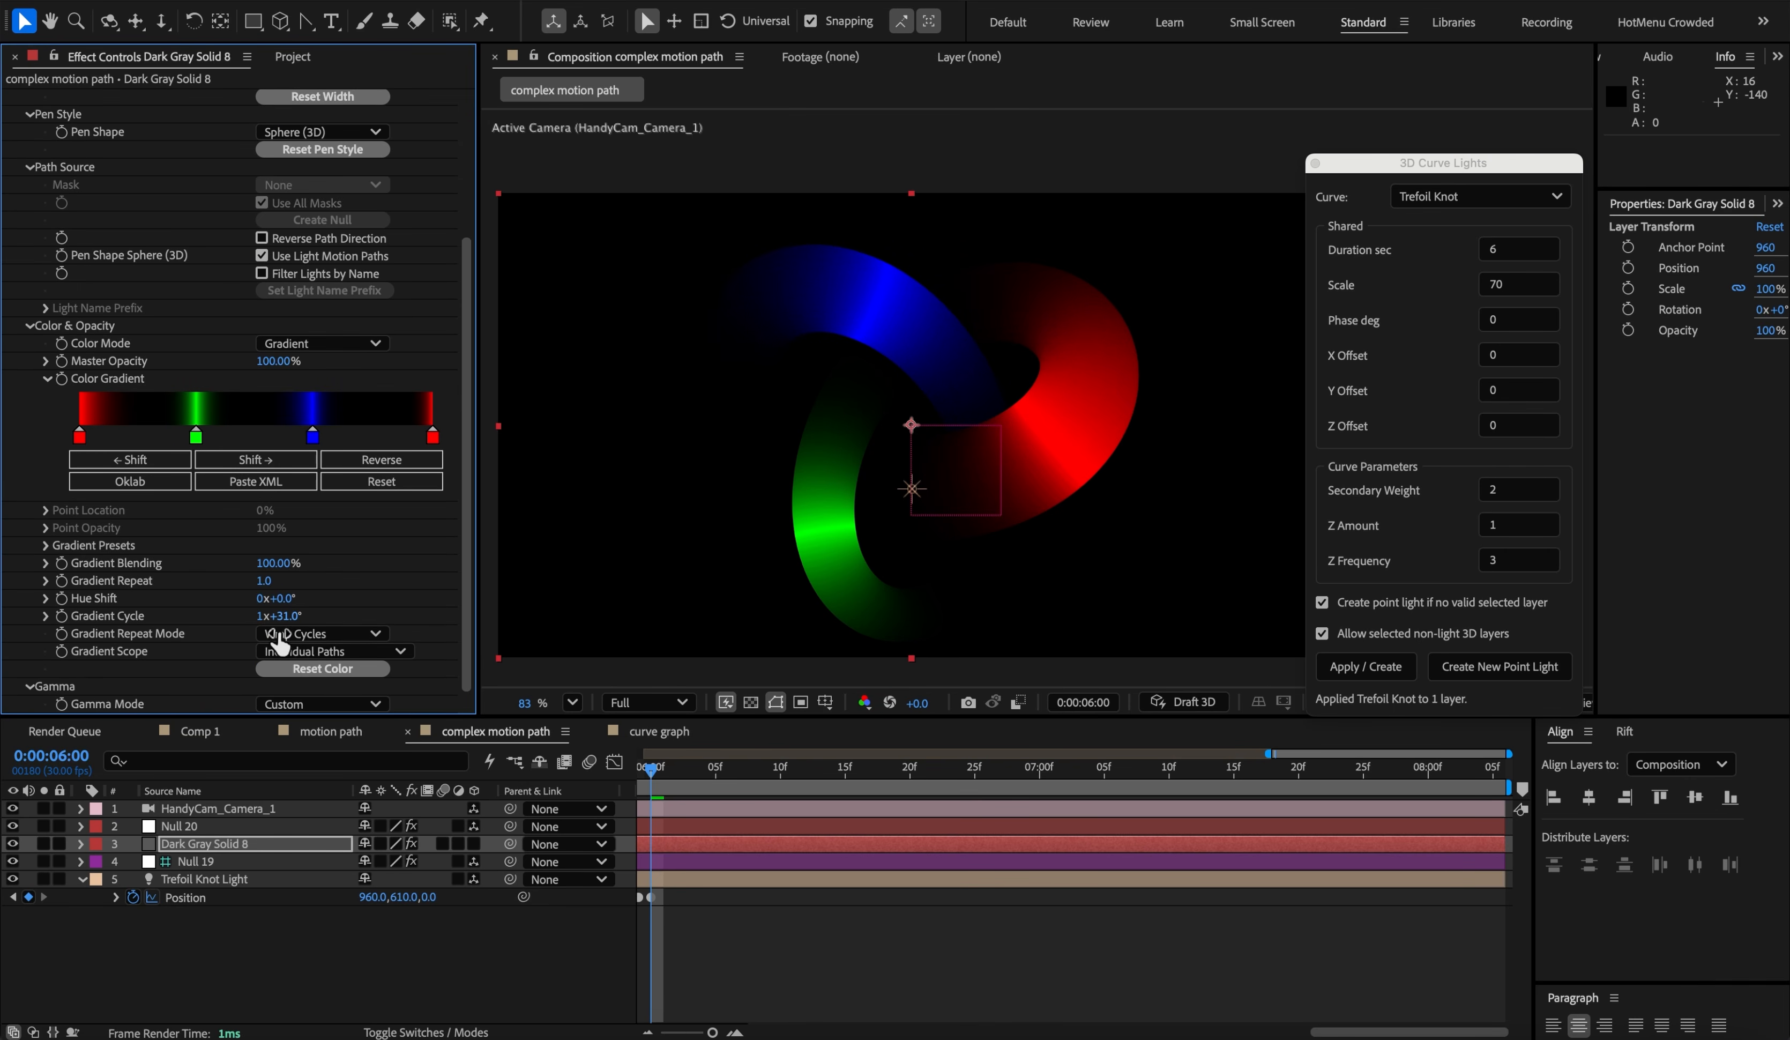
{"action": "mouse_move", "coordinate": [282, 618]}
{"action": "left_mouse_down"}
{"action": "mouse_move", "coordinate": [327, 619]}
{"action": "mouse_move", "coordinate": [285, 619]}
{"action": "left_mouse_up"}
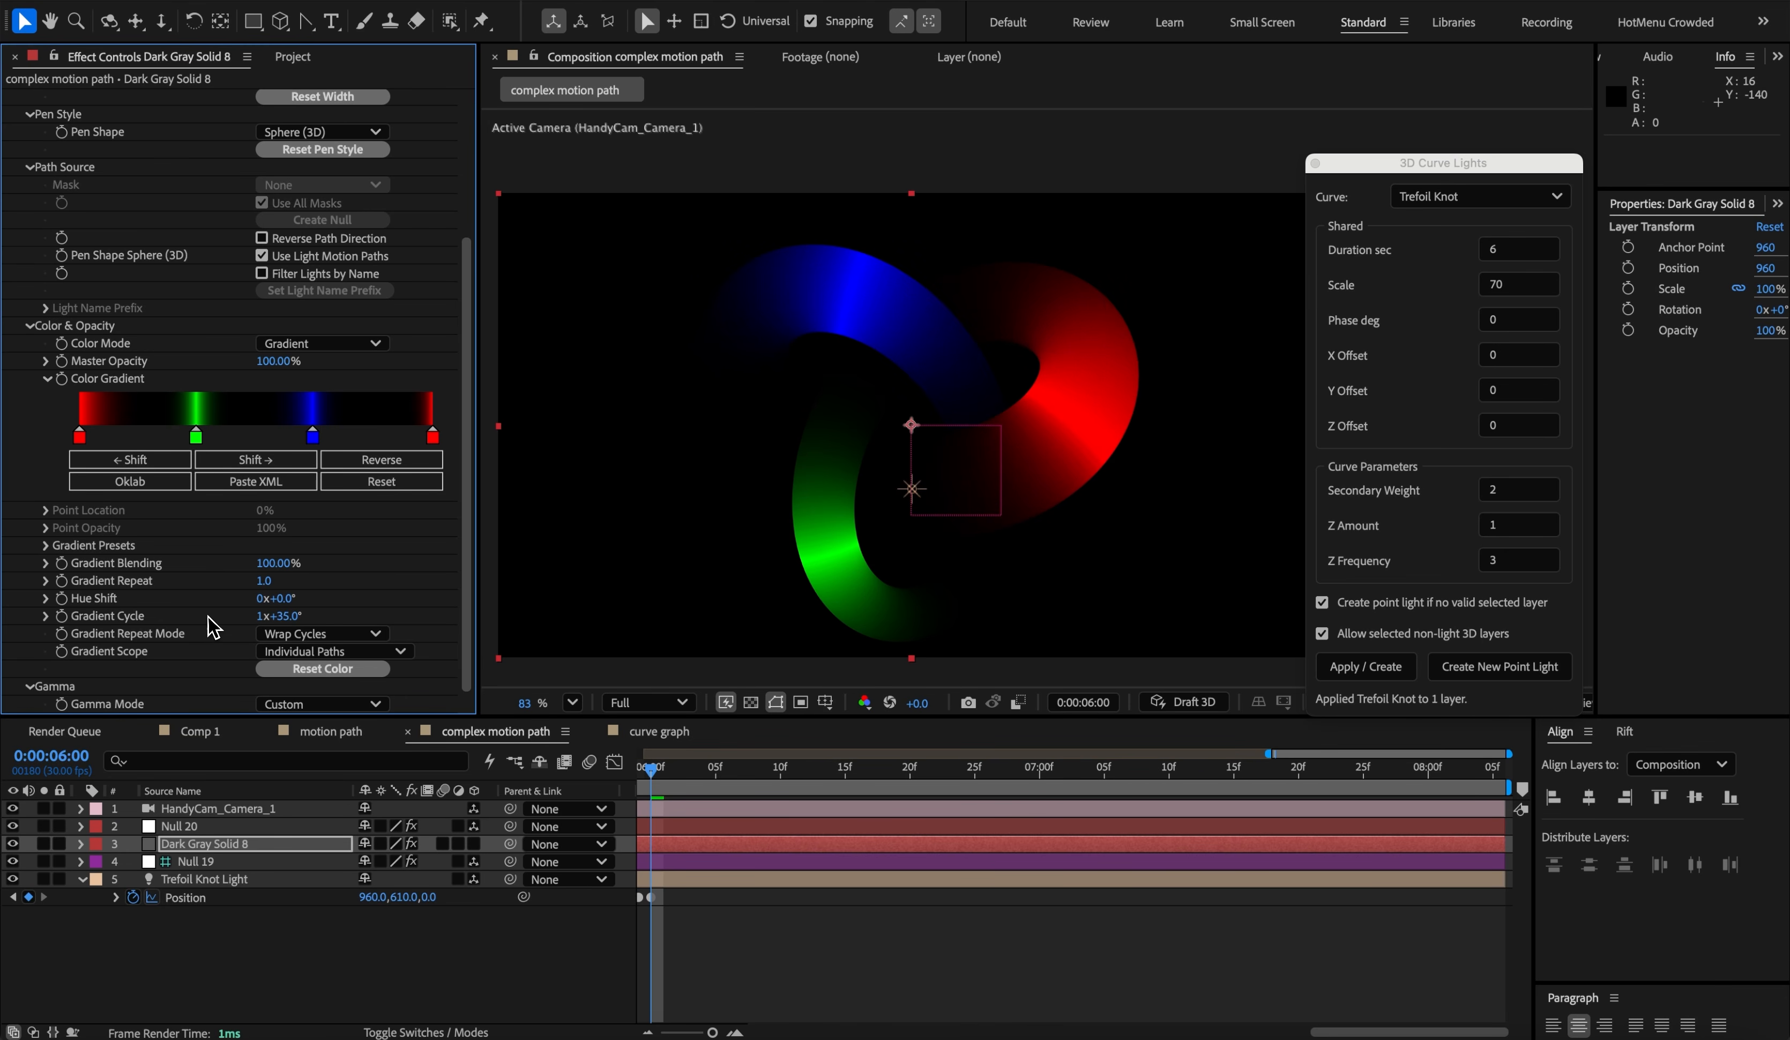
- Set both the Width Scope and the Gradient Scope of Dark Gray Solid 8 to Individual Trims
{"action": "scroll", "coordinate": [208, 571], "scroll_direction": "up", "scroll_amount": 3}
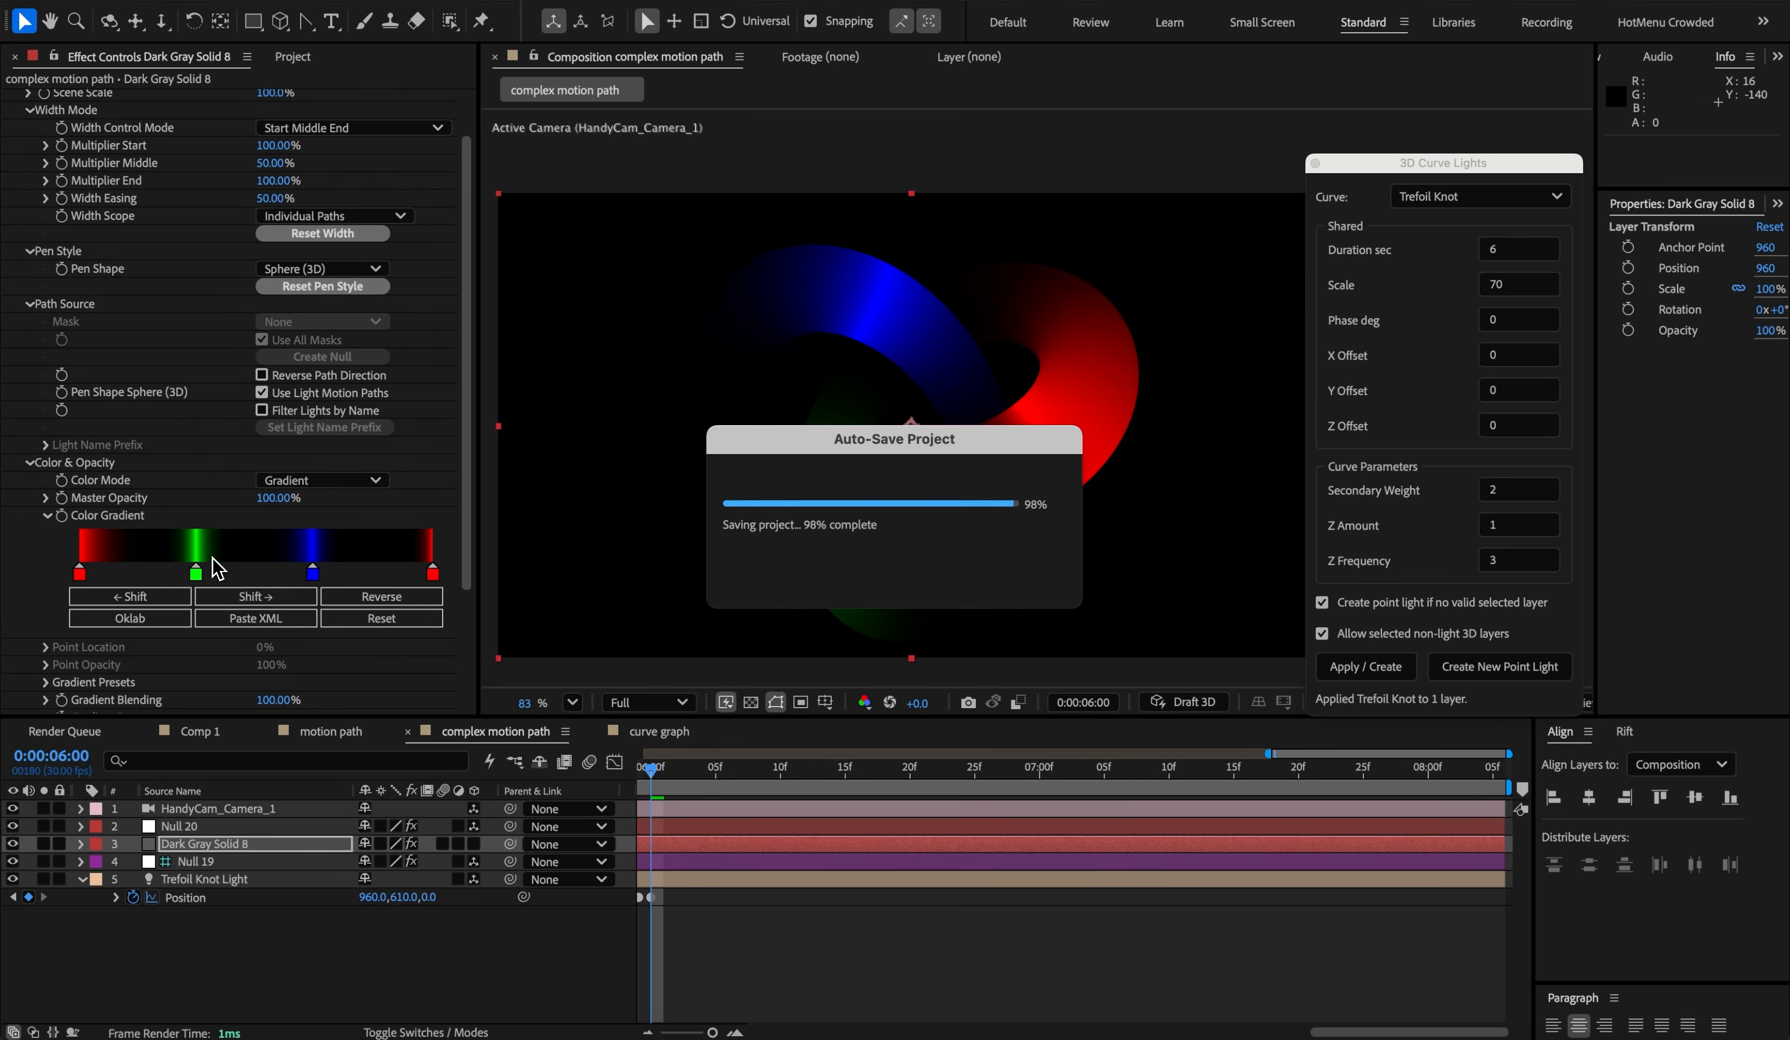
{"action": "left_click", "coordinate": [259, 218]}
{"action": "left_click", "coordinate": [291, 289]}
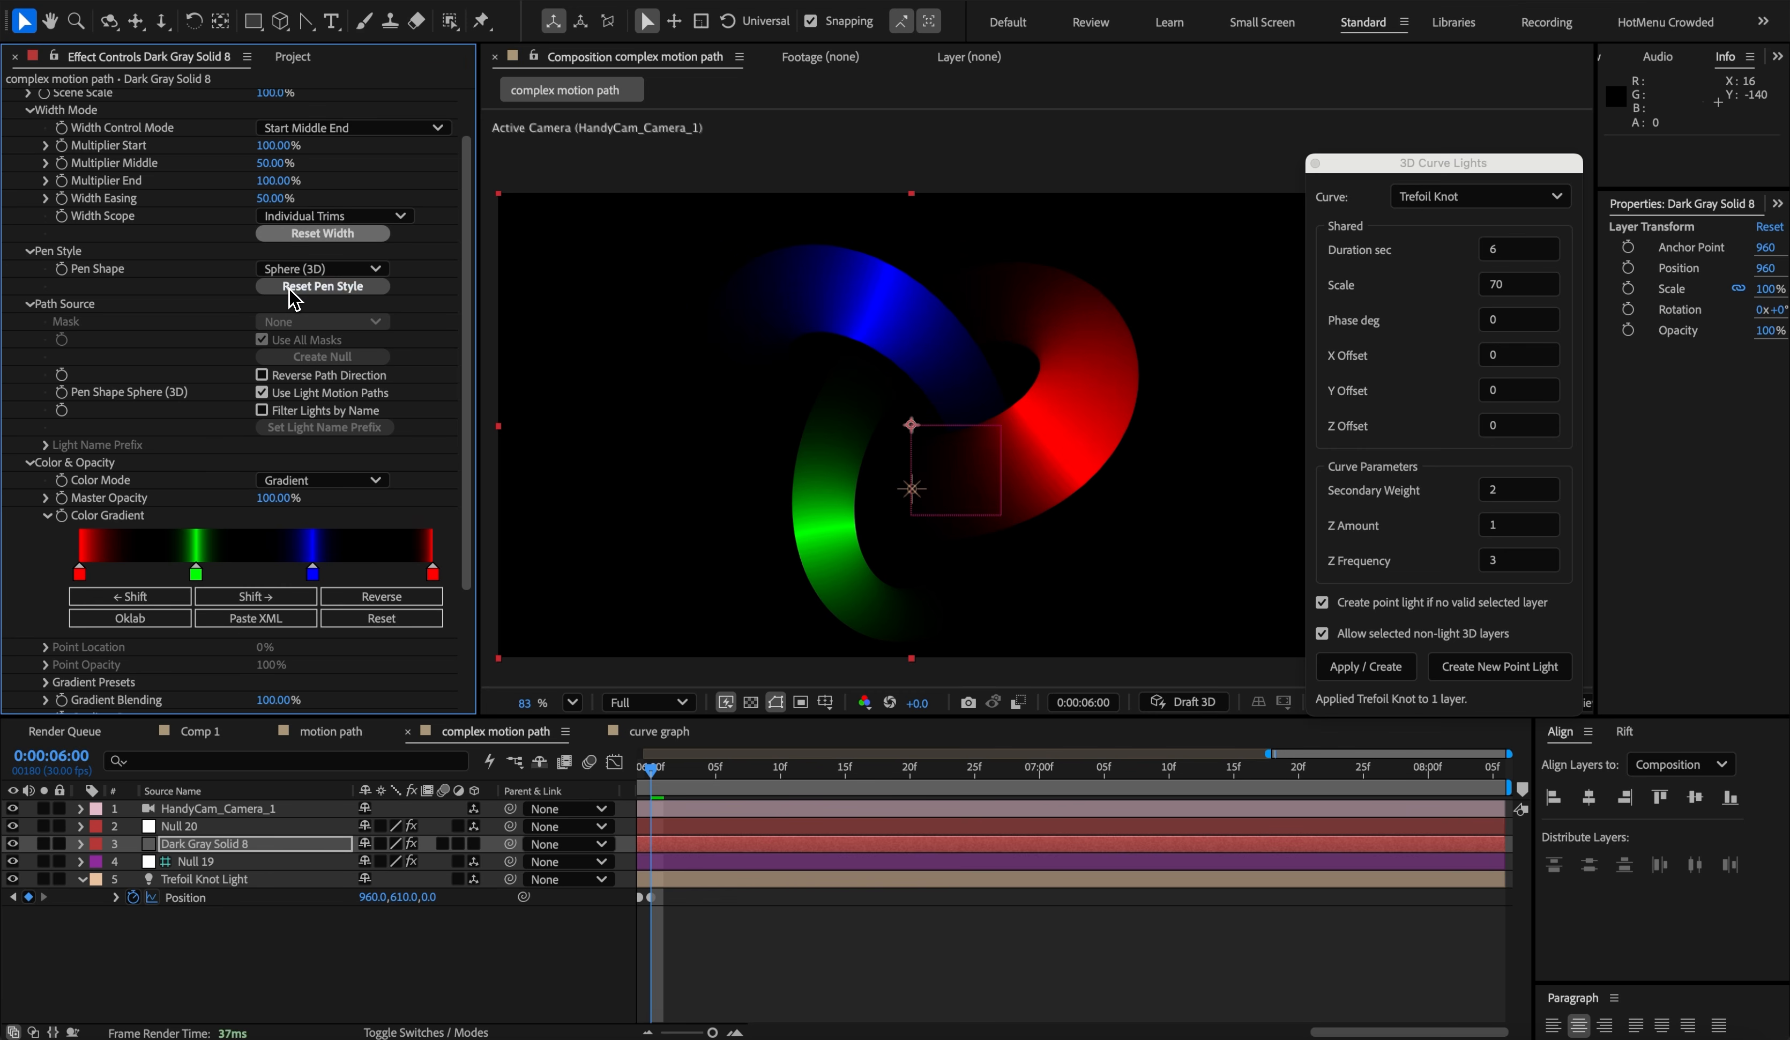
{"action": "scroll", "coordinate": [292, 301], "scroll_direction": "down", "scroll_amount": 3}
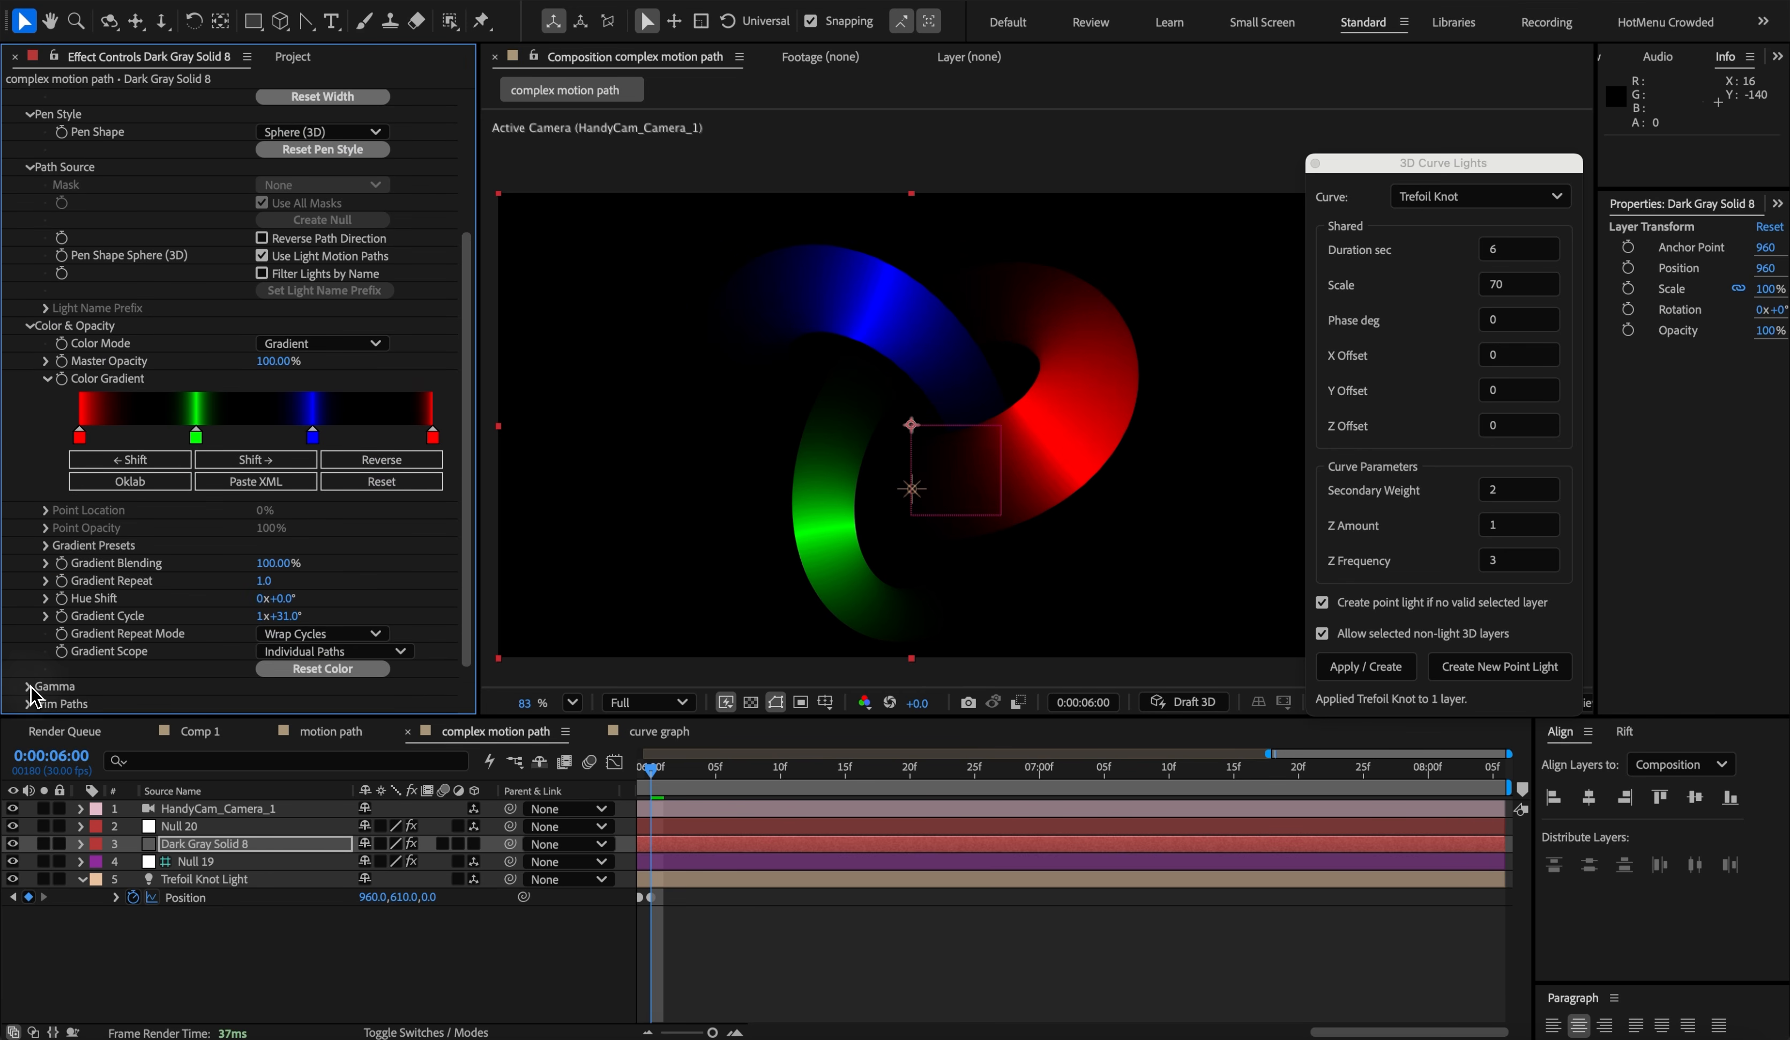
{"action": "left_click", "coordinate": [29, 703]}
{"action": "scroll", "coordinate": [43, 685], "scroll_direction": "down", "scroll_amount": 5}
{"action": "left_click", "coordinate": [268, 434]}
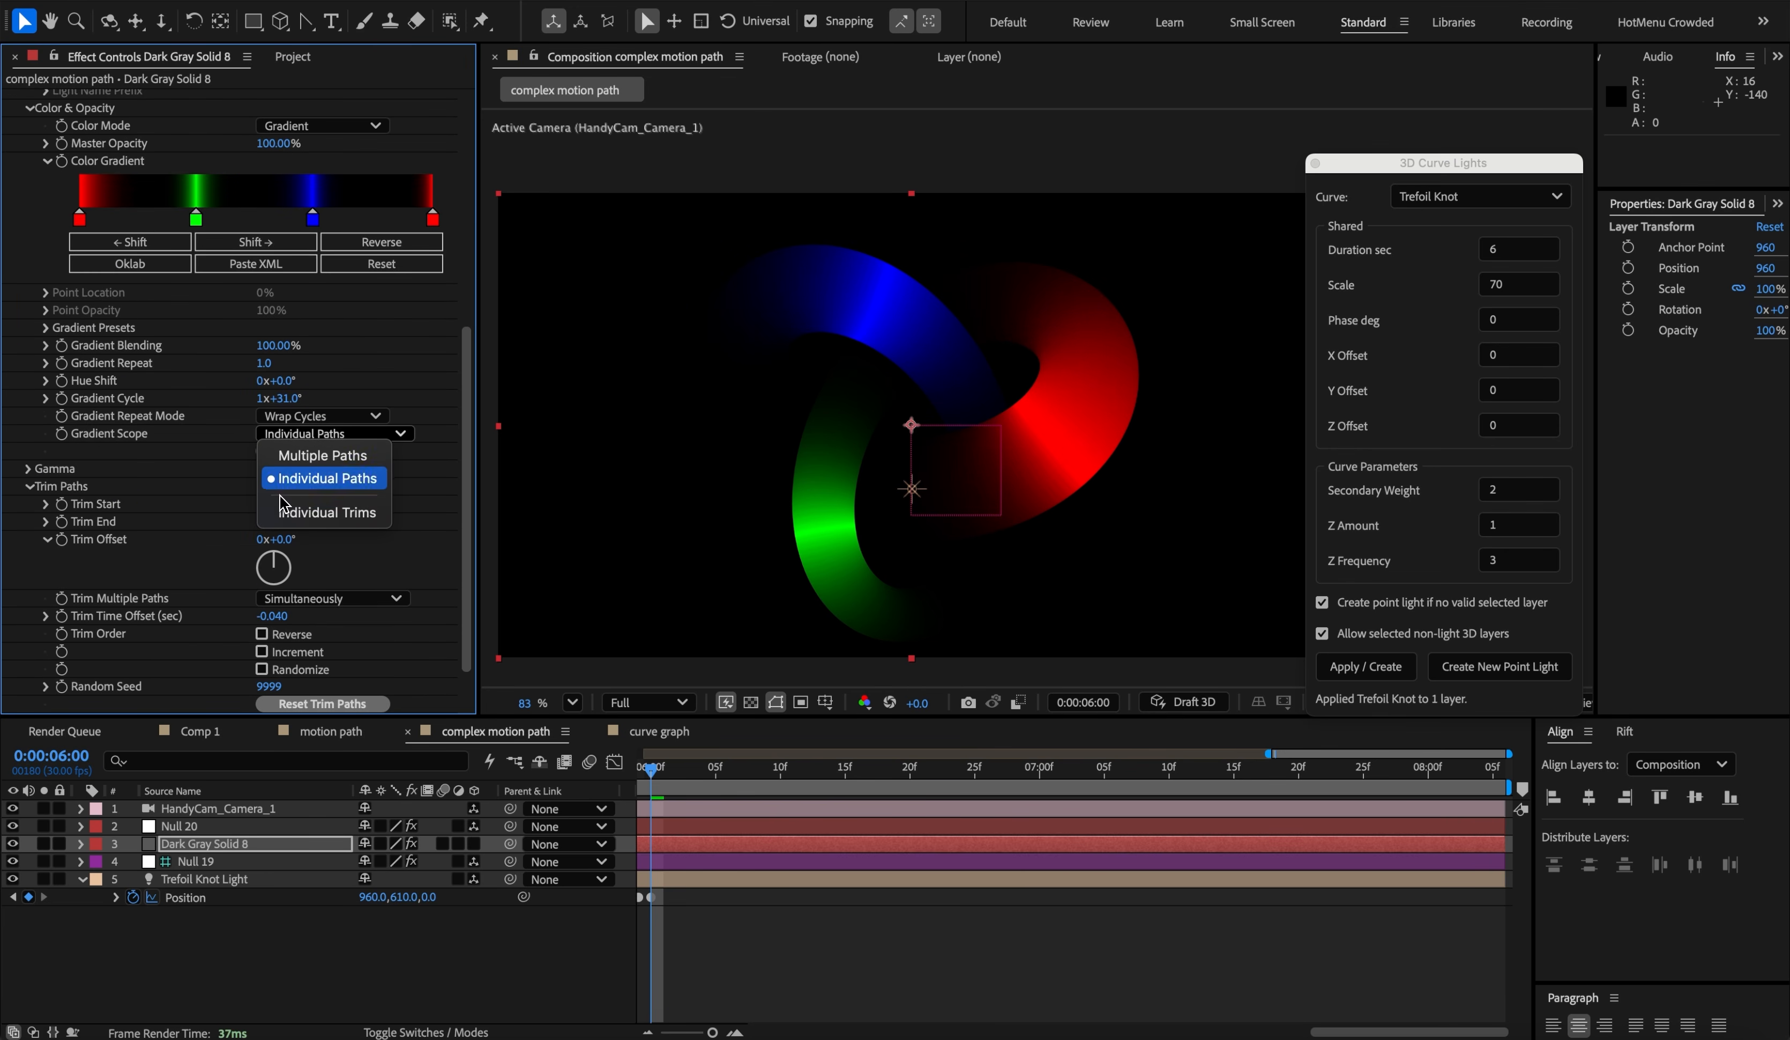
{"action": "left_click", "coordinate": [286, 512]}
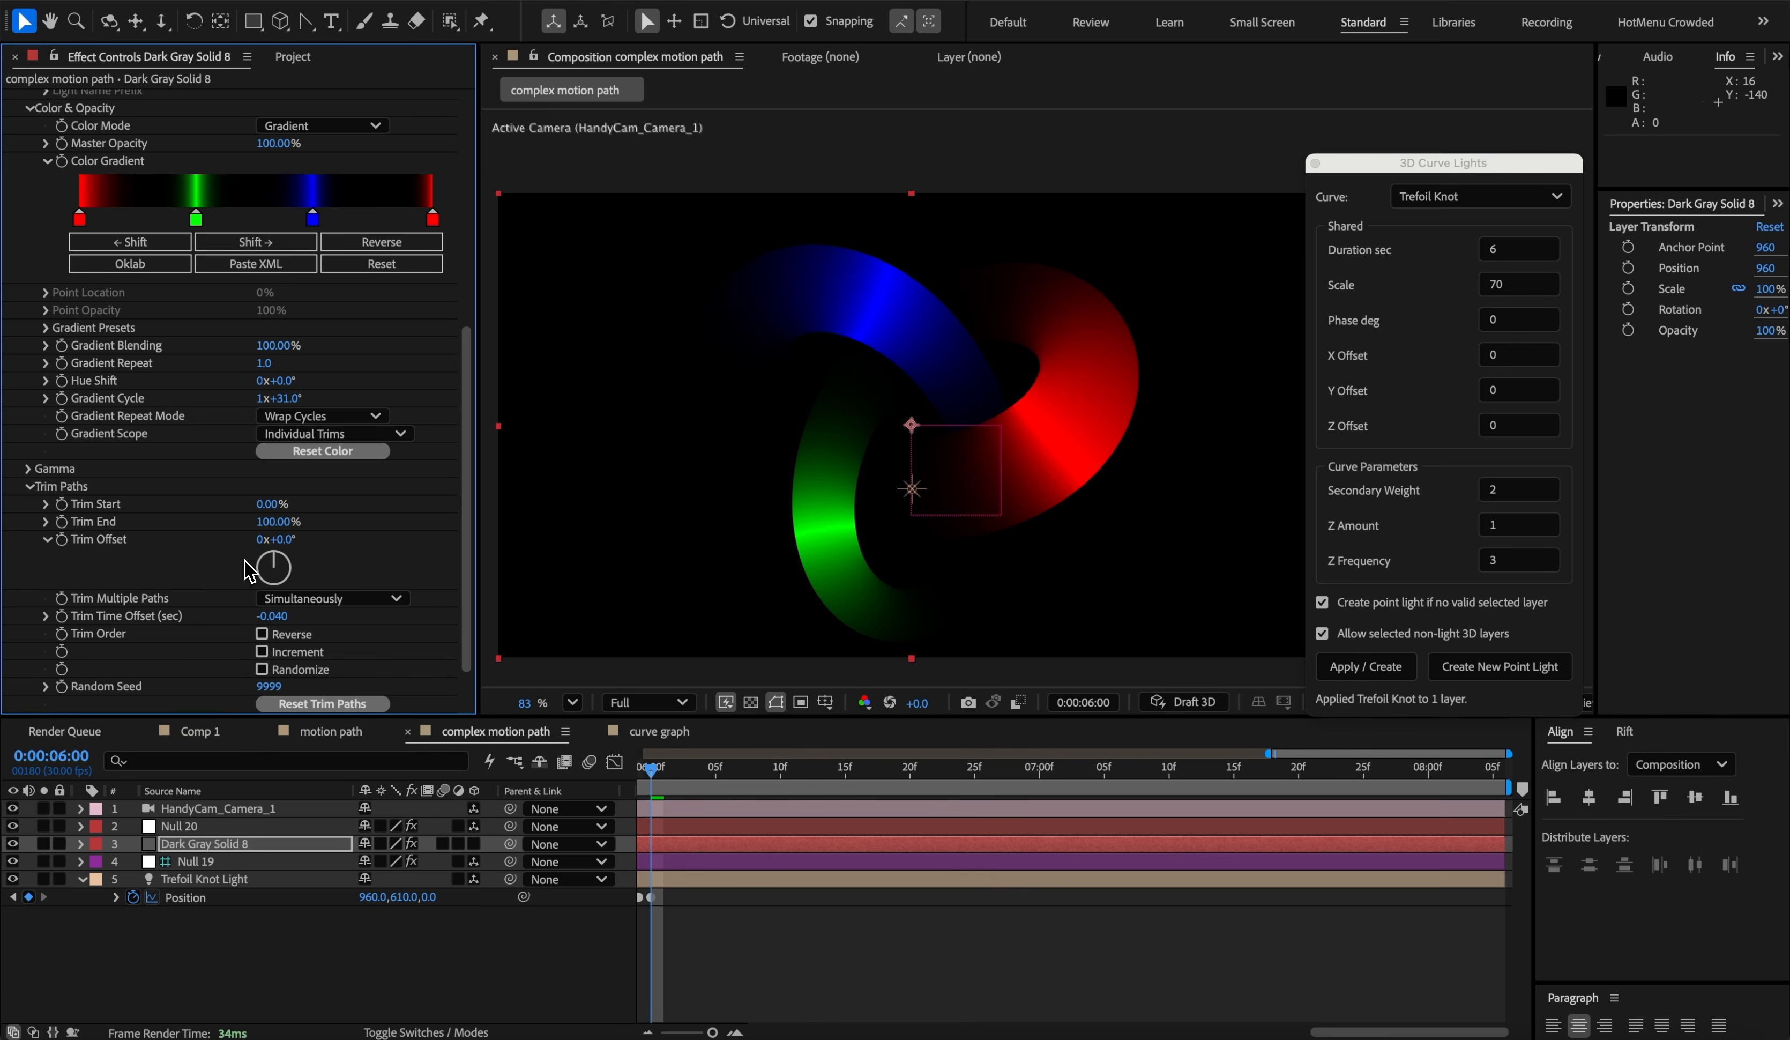
- Set the Trim Offset of Dark Gray Solid 8 to 1x+17° and return its Gamma Factor to 1.00
{"action": "left_click_drag", "start_coordinate": [278, 540], "coordinate": [557, 532]}
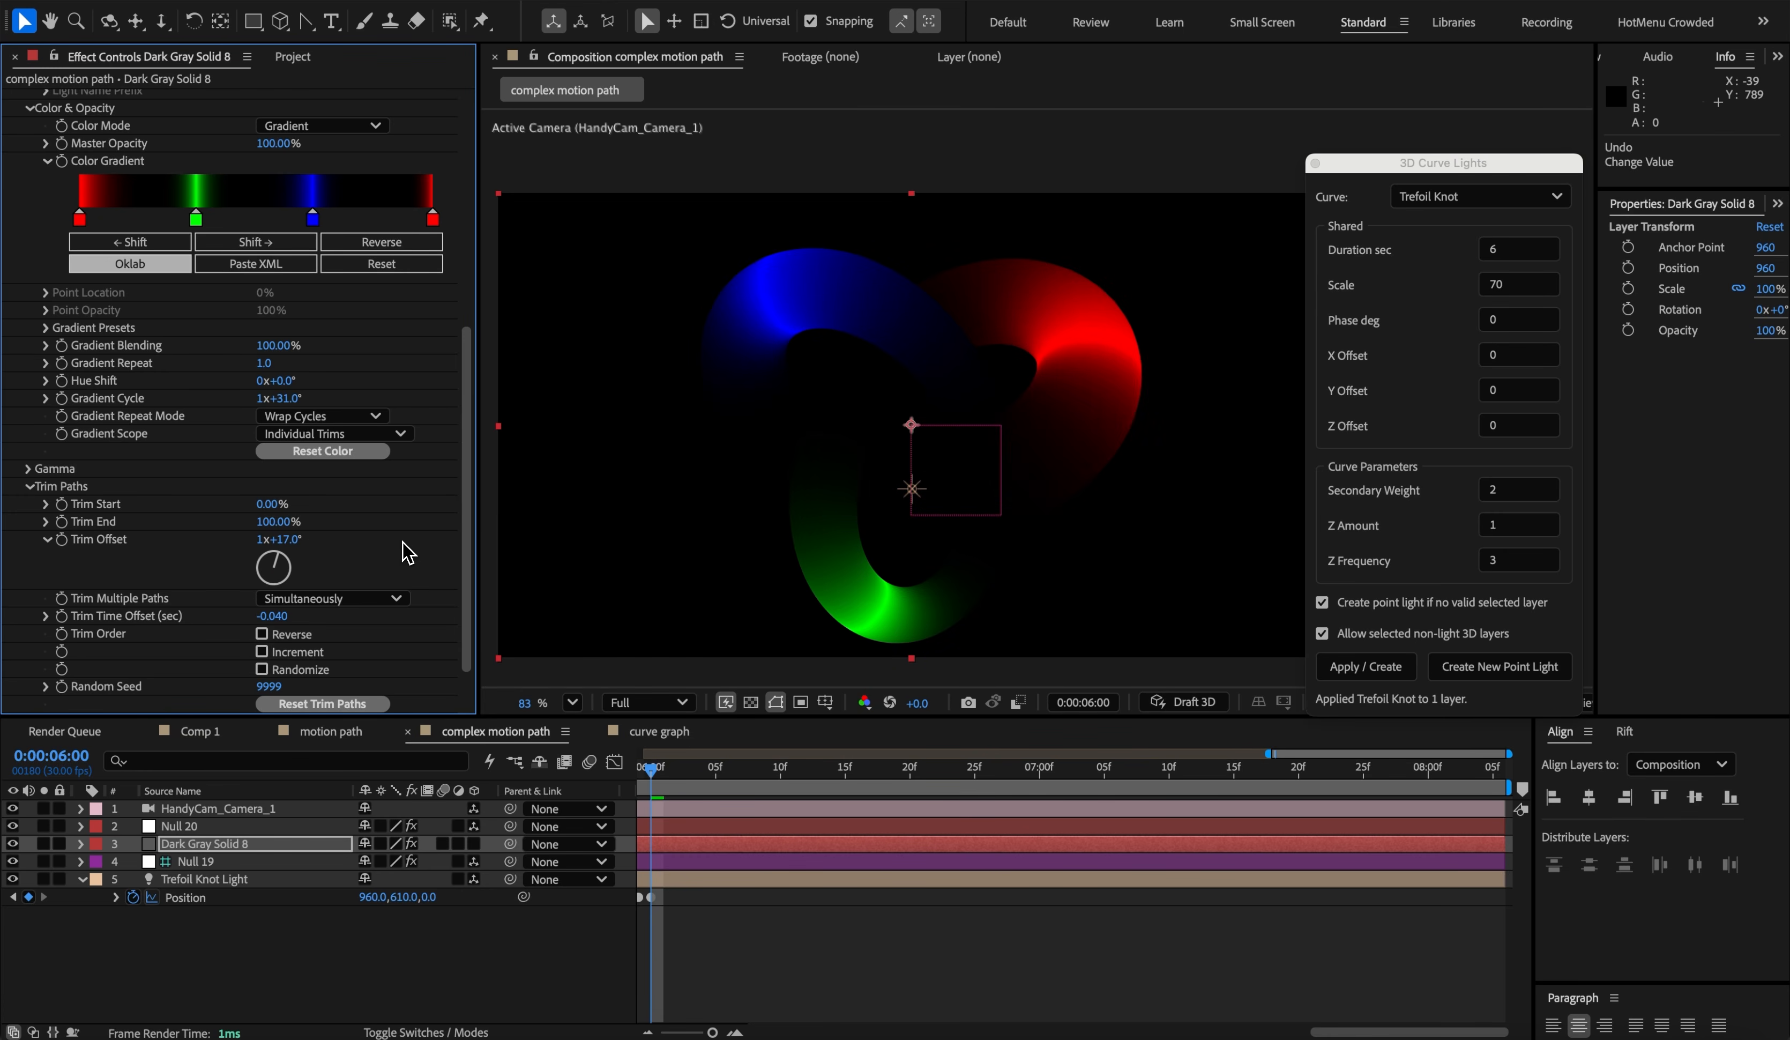
{"action": "scroll", "coordinate": [175, 660], "scroll_direction": "down", "scroll_amount": 1}
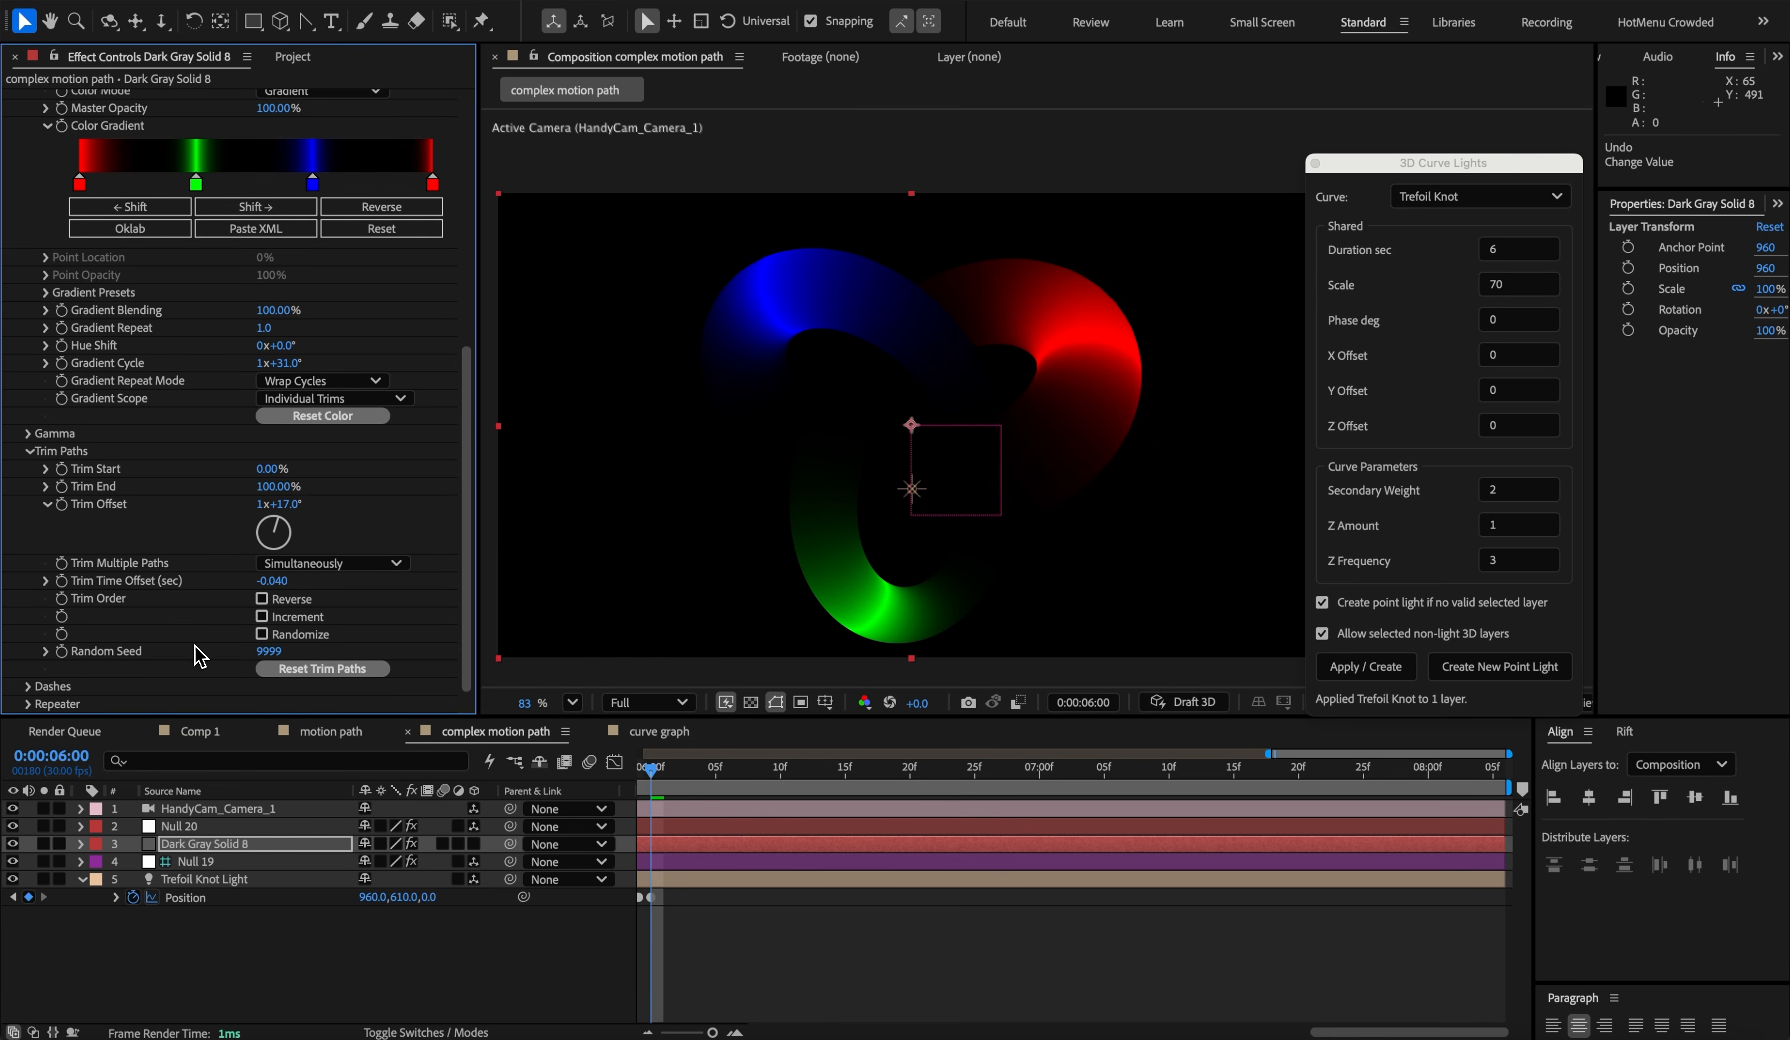
{"action": "left_click", "coordinate": [28, 433]}
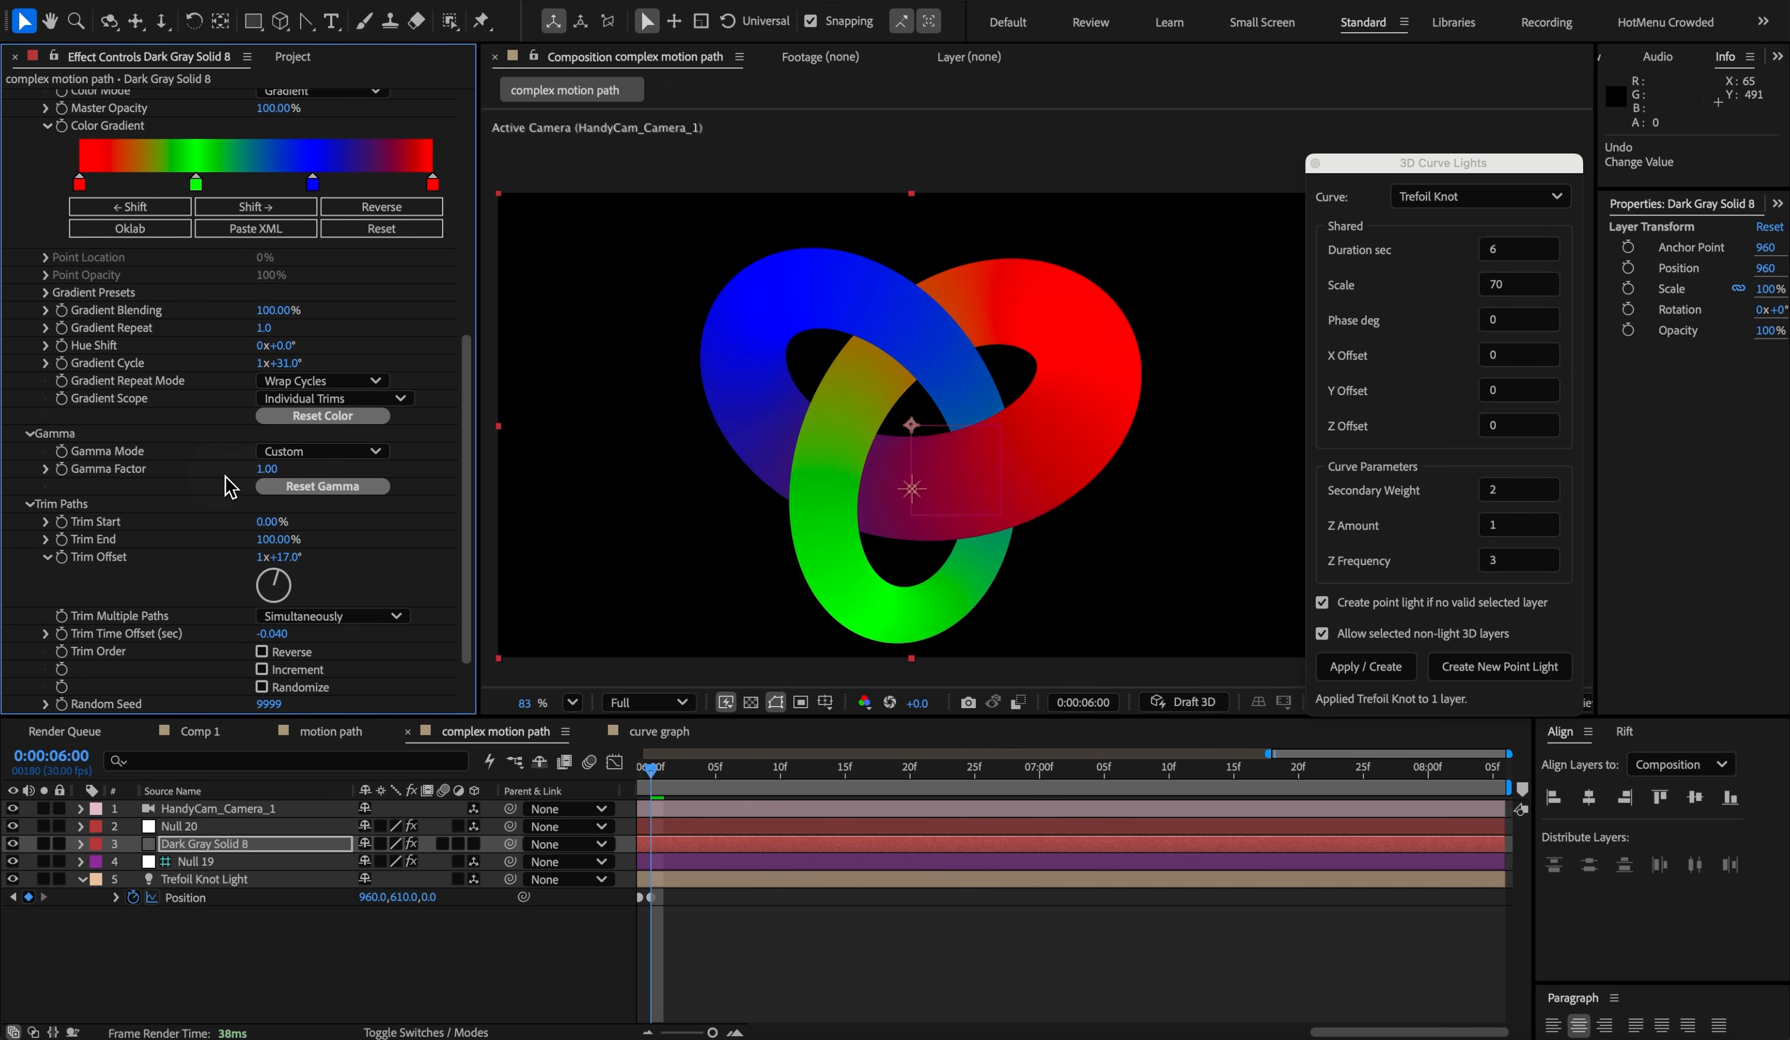
- Increase the Trim Offset further to move the width taper and the full-colour gradient along the trefoil knot
{"action": "scroll", "coordinate": [260, 482], "scroll_direction": "down", "scroll_amount": 1}
{"action": "left_click_drag", "start_coordinate": [282, 503], "coordinate": [560, 501]}
{"action": "left_click_drag", "start_coordinate": [560, 501], "coordinate": [596, 501]}
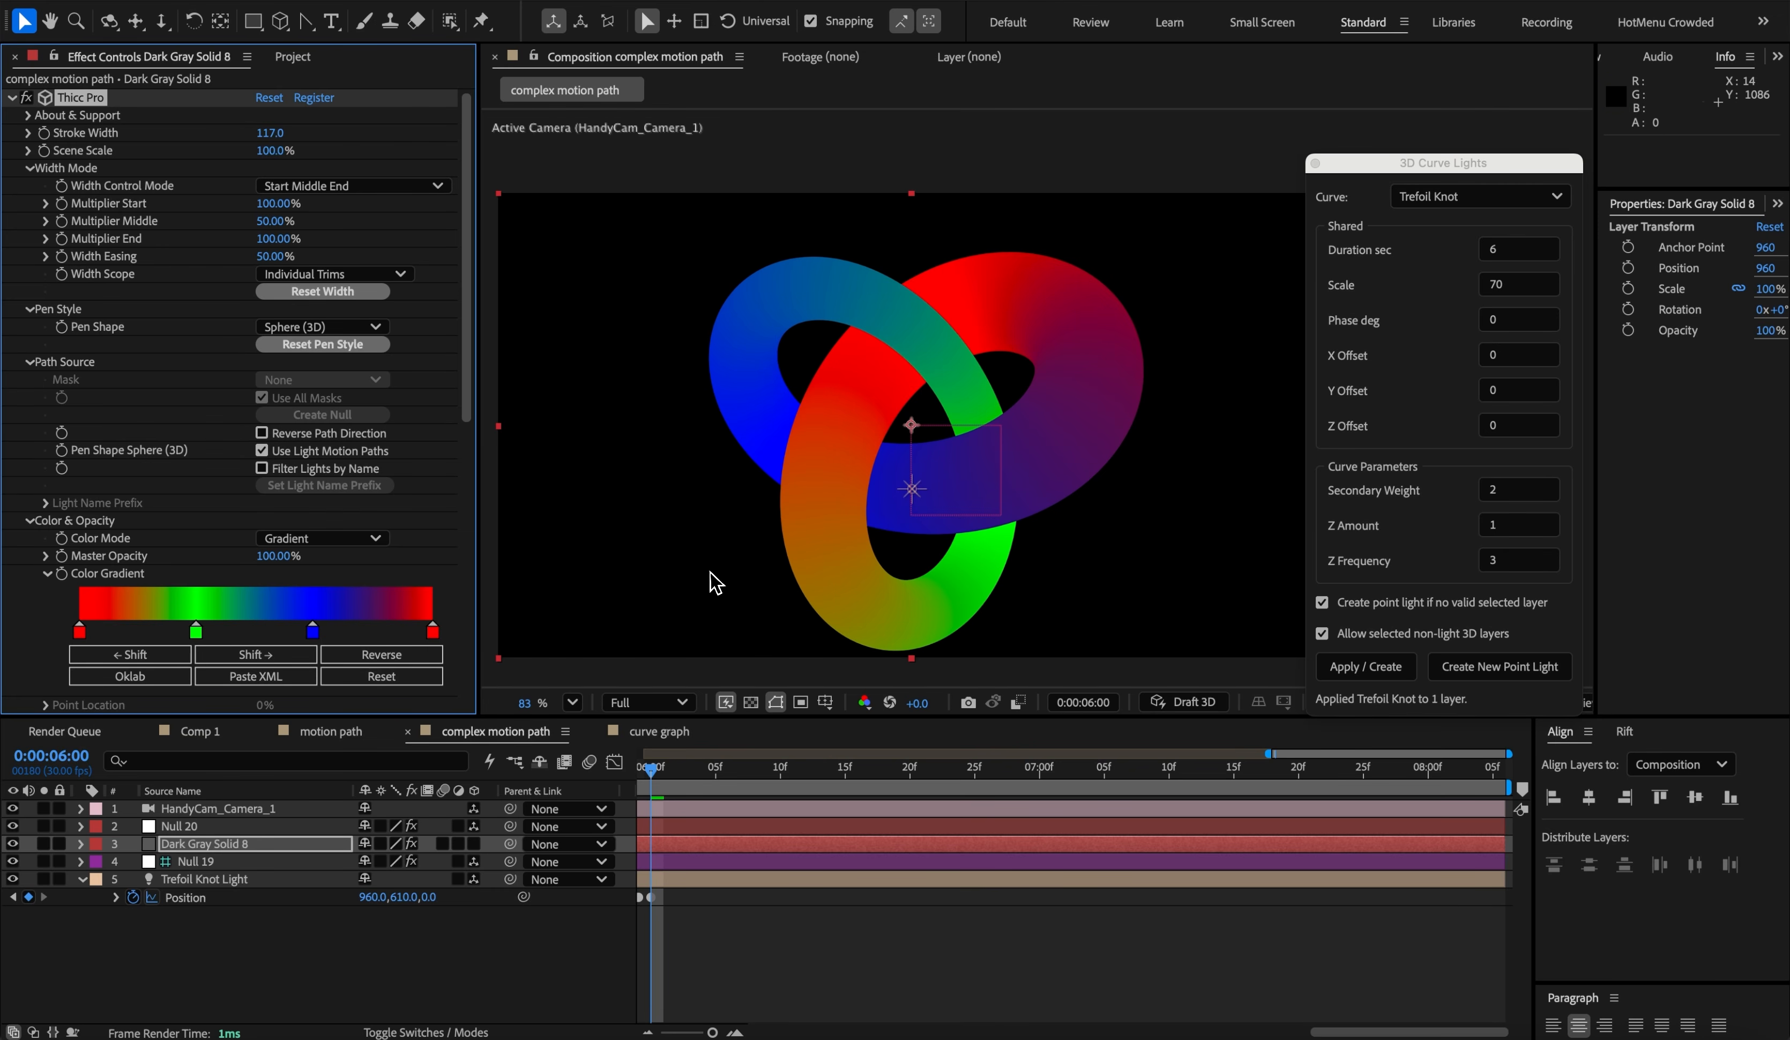
- Duplicate Trefoil Knot Light and parent the copy to a new 3D null
{"action": "left_click", "coordinate": [226, 884]}
{"action": "key", "text": "ctrl+d"}
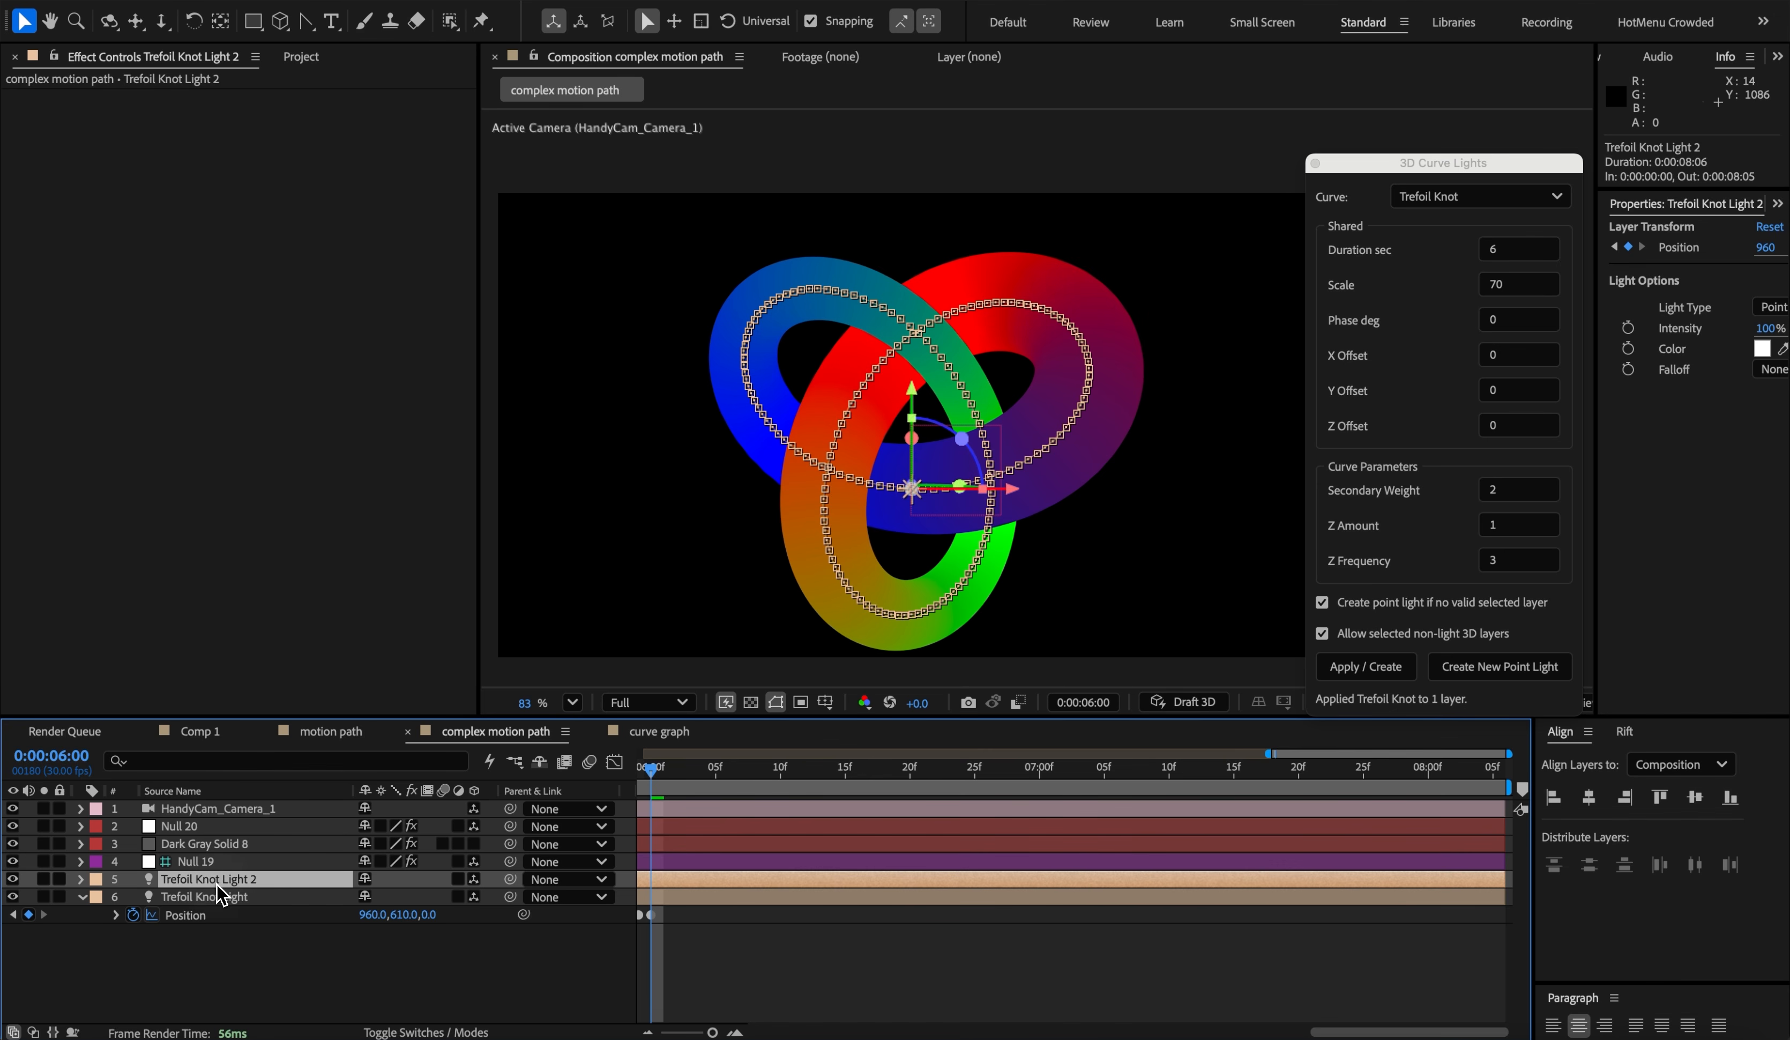
{"action": "key", "text": "ctrl+alt+shift+y"}
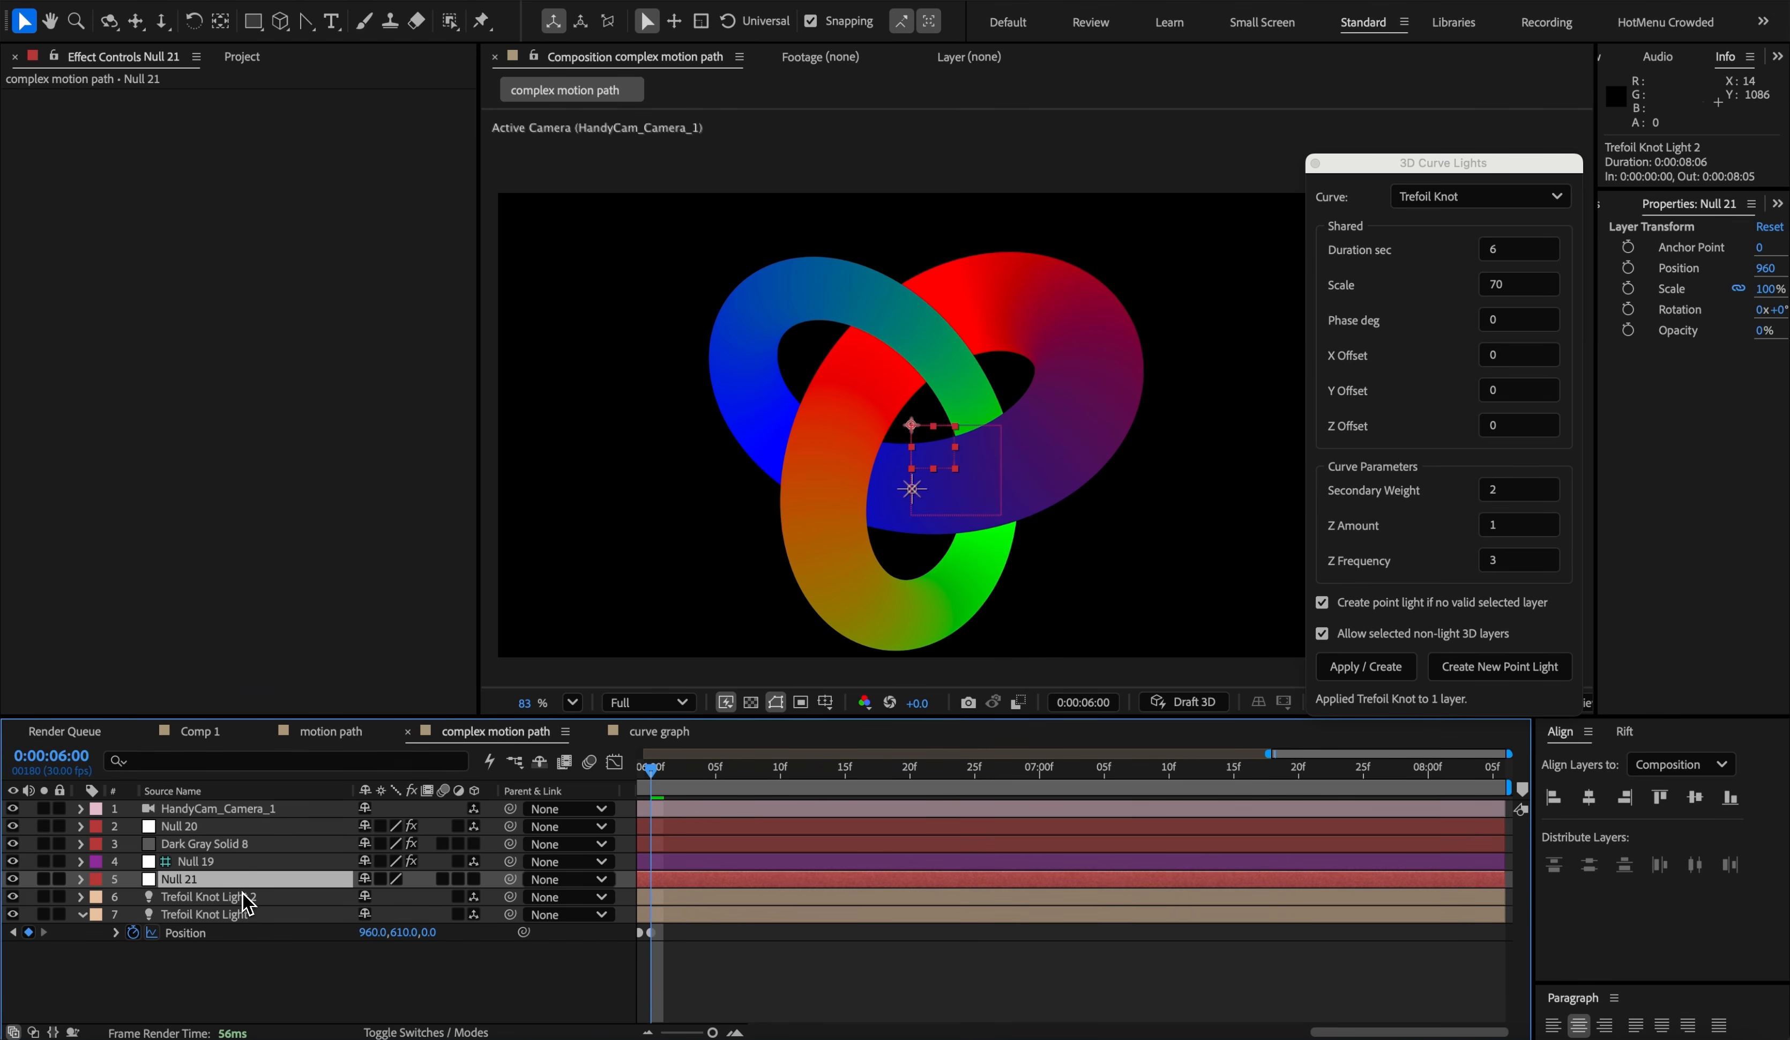
{"action": "left_click", "coordinate": [473, 878]}
{"action": "left_click_drag", "start_coordinate": [510, 896], "coordinate": [254, 878]}
- Set the X position of Null 21 to 1400 to offset the second knot beside the first
{"action": "key", "text": "p"}
{"action": "left_click_drag", "start_coordinate": [375, 898], "coordinate": [768, 872]}
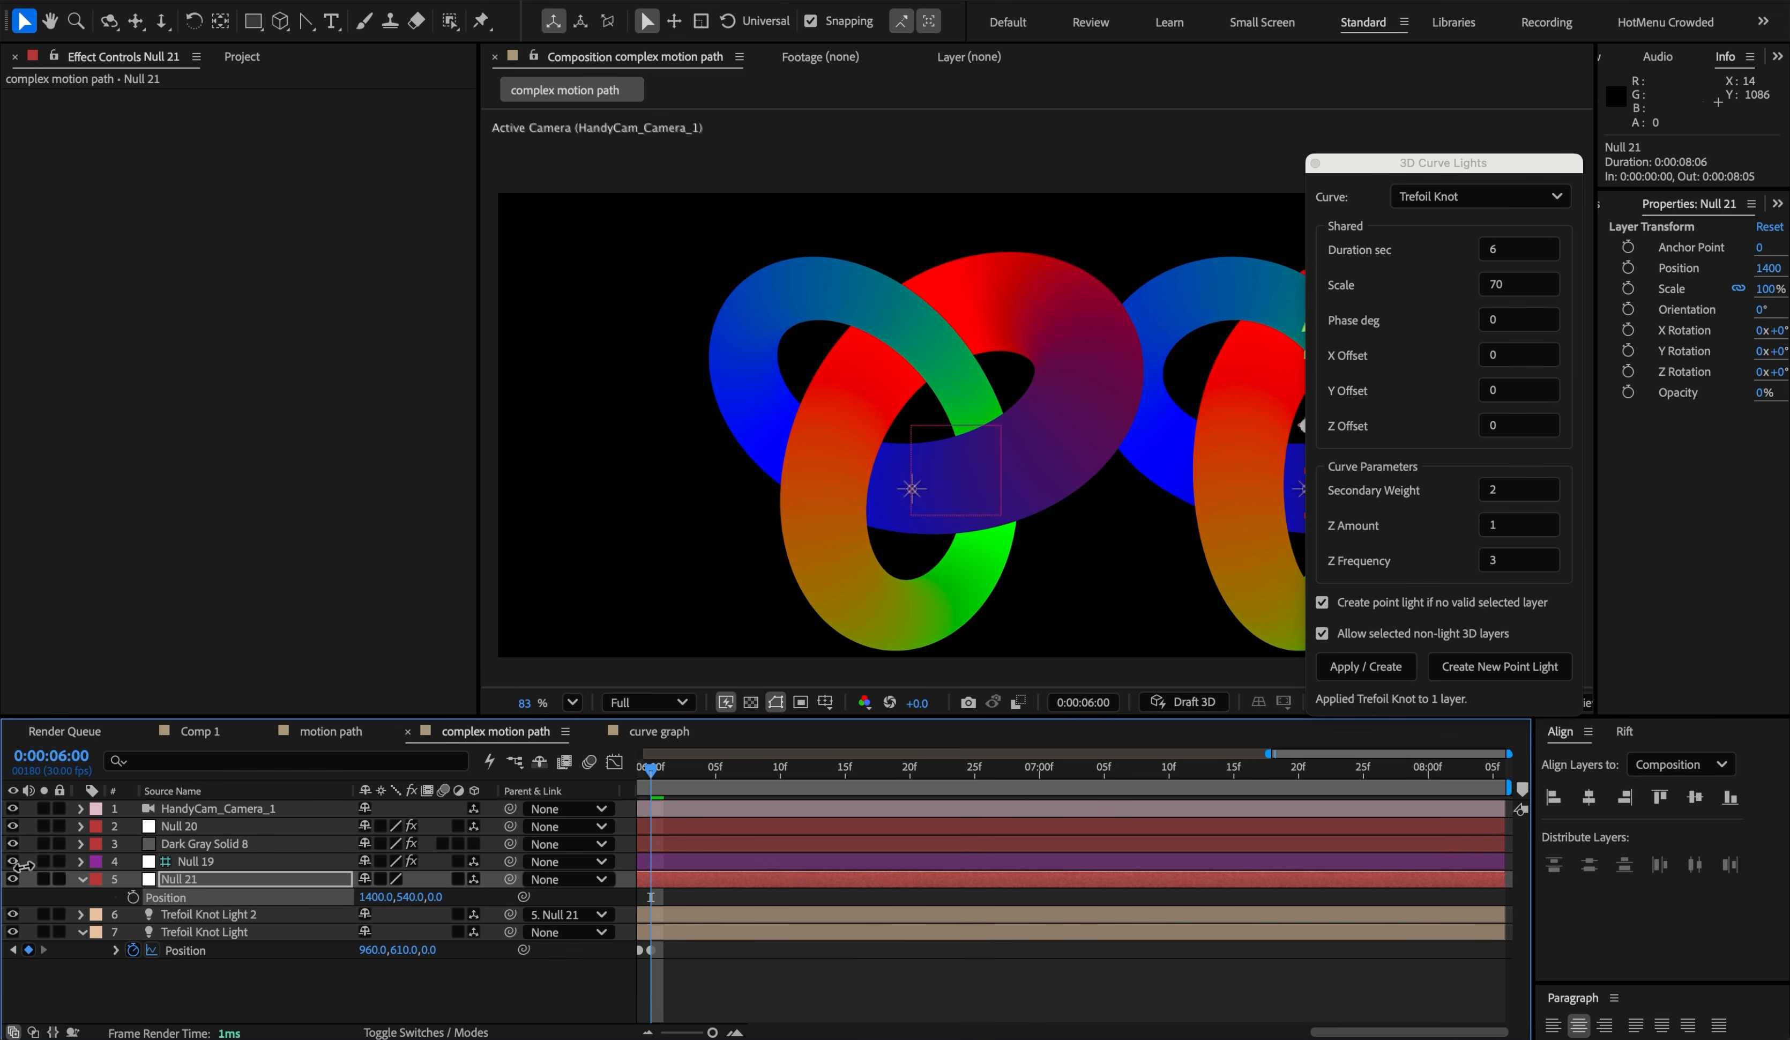
- Toggle the visibility of Trefoil Knot Light 2 off and on to compare the knots
{"action": "left_click", "coordinate": [13, 915]}
{"action": "left_click", "coordinate": [13, 915]}
{"action": "left_click", "coordinate": [13, 916]}
{"action": "left_click", "coordinate": [13, 916]}
- Move Trefoil Knot Light 2 below the original Trefoil Knot Light in the layer order
{"action": "left_click_drag", "start_coordinate": [197, 916], "coordinate": [200, 967]}
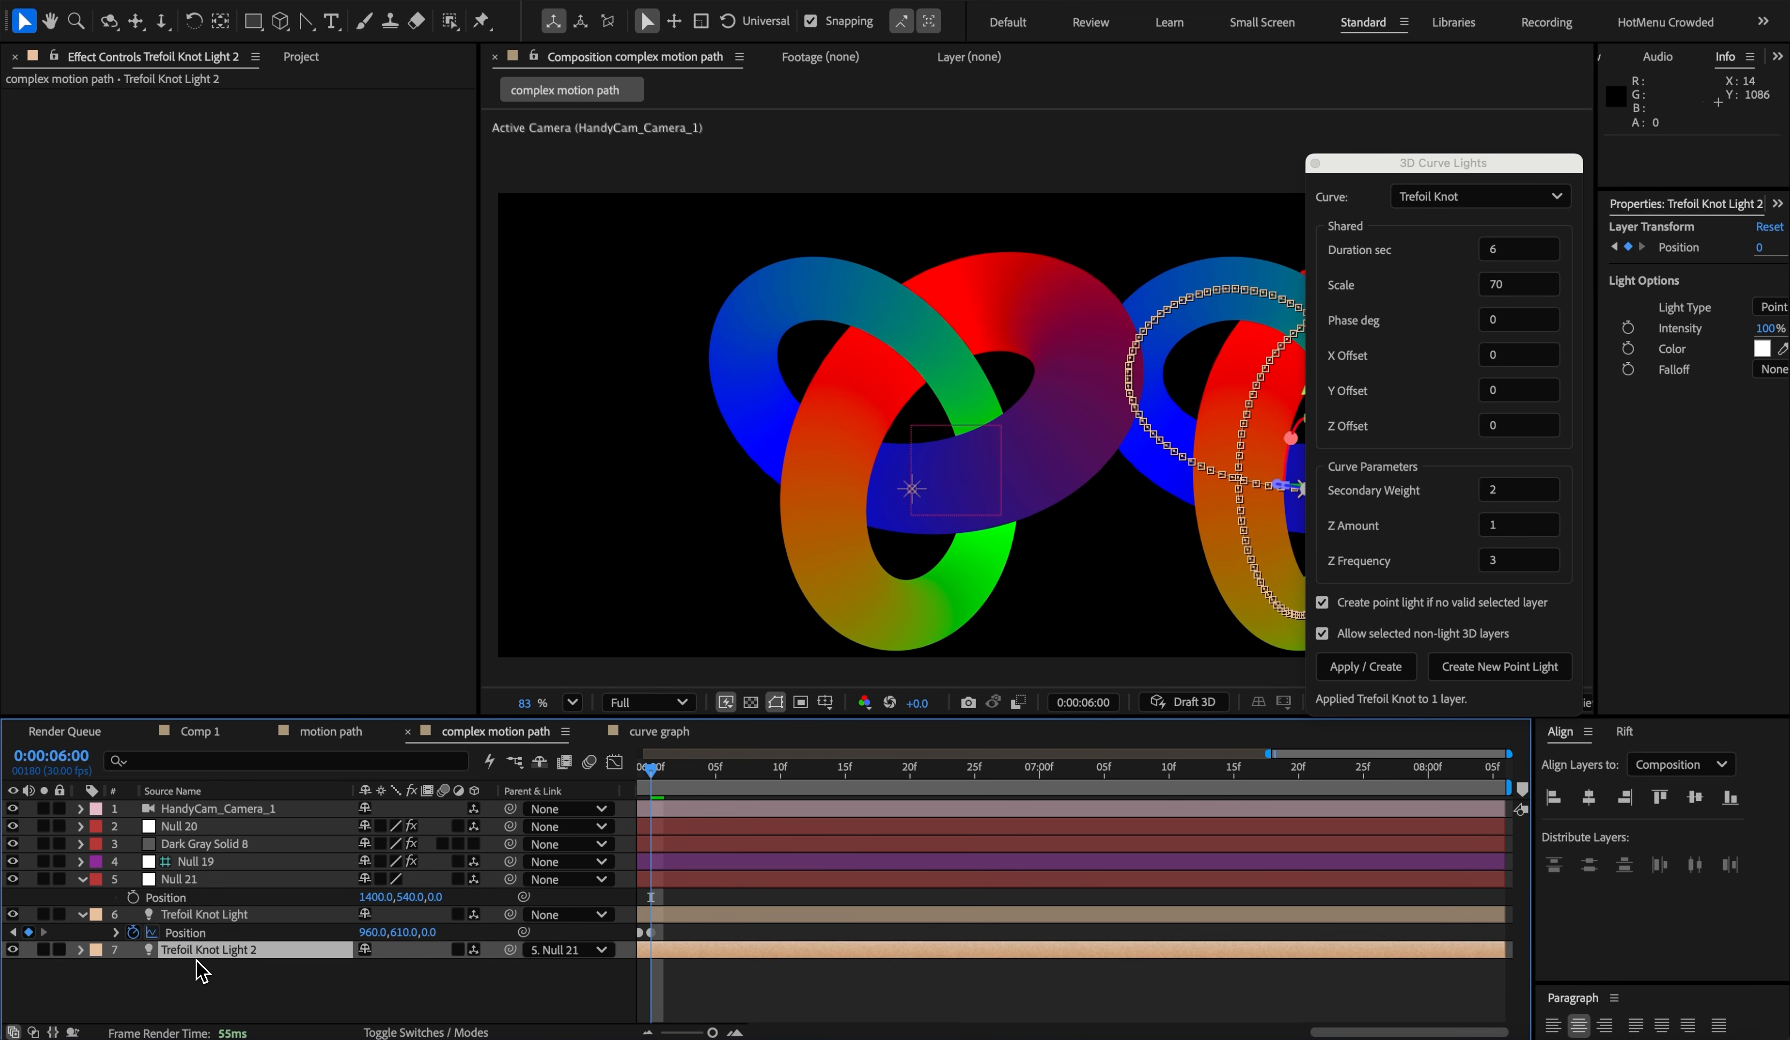
{"action": "left_click", "coordinate": [225, 916]}
{"action": "left_click", "coordinate": [224, 951]}
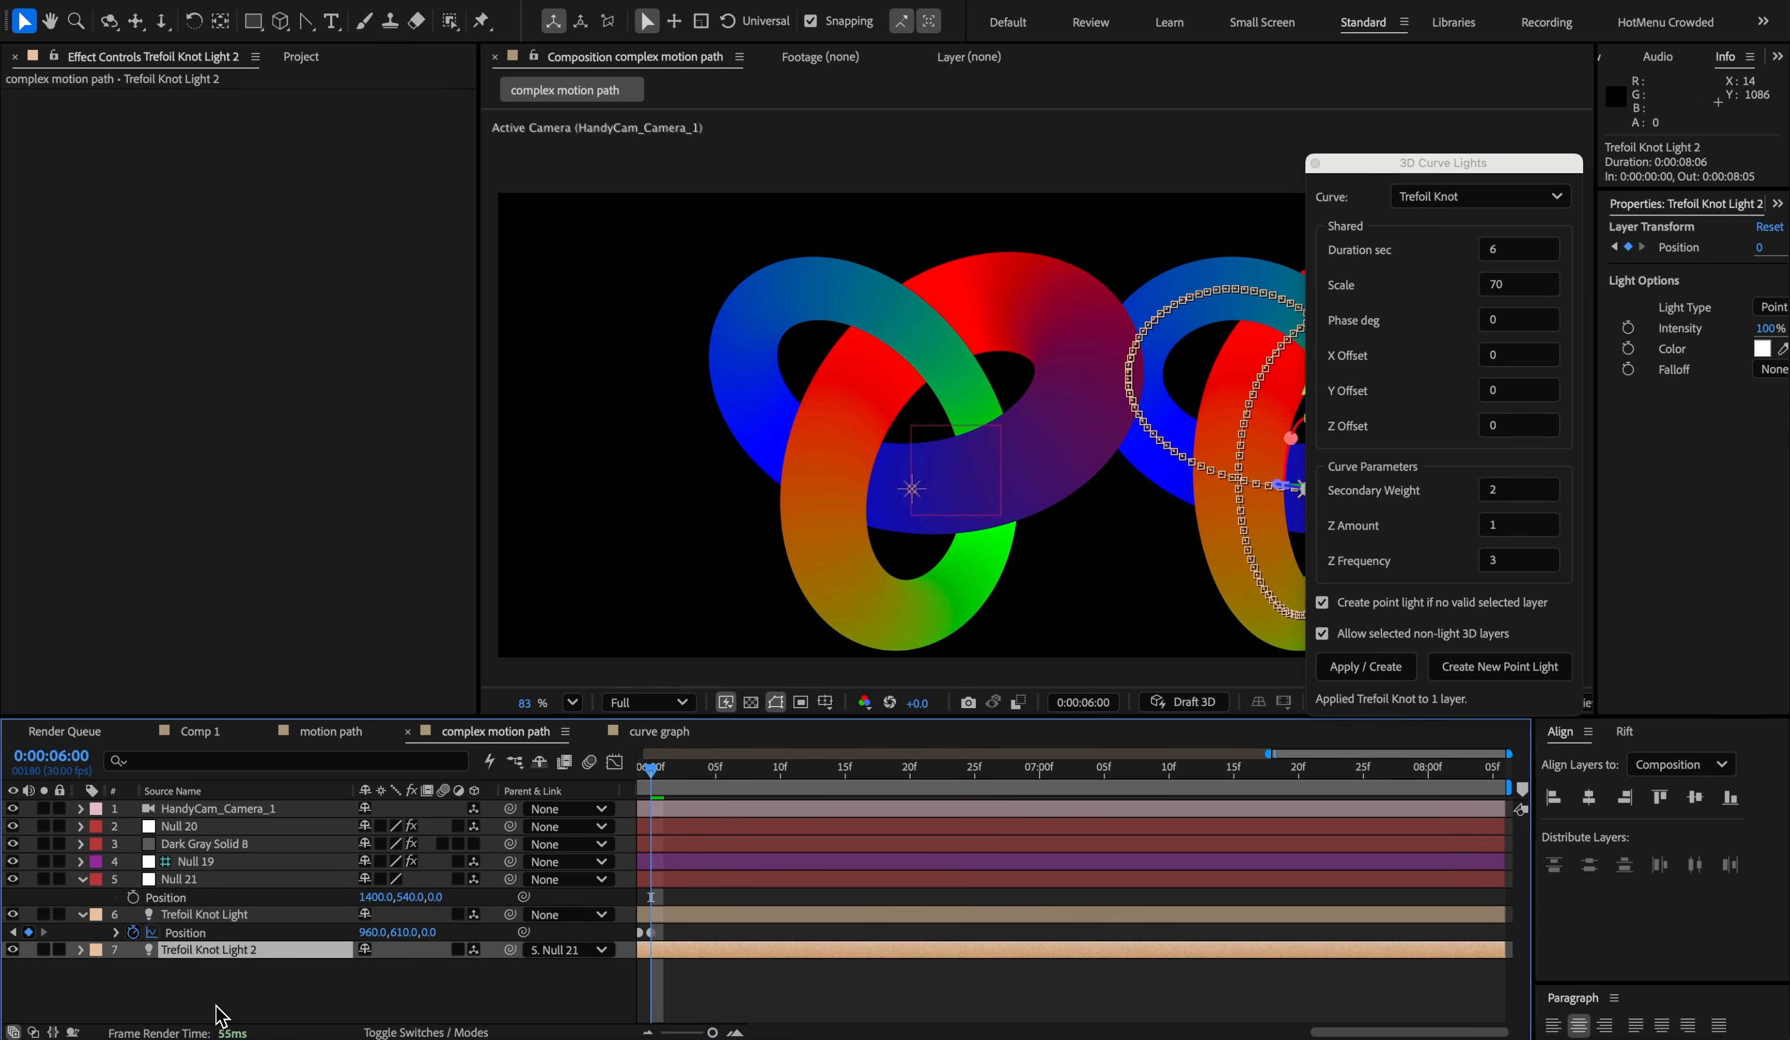
{"action": "left_click", "coordinate": [263, 1006]}
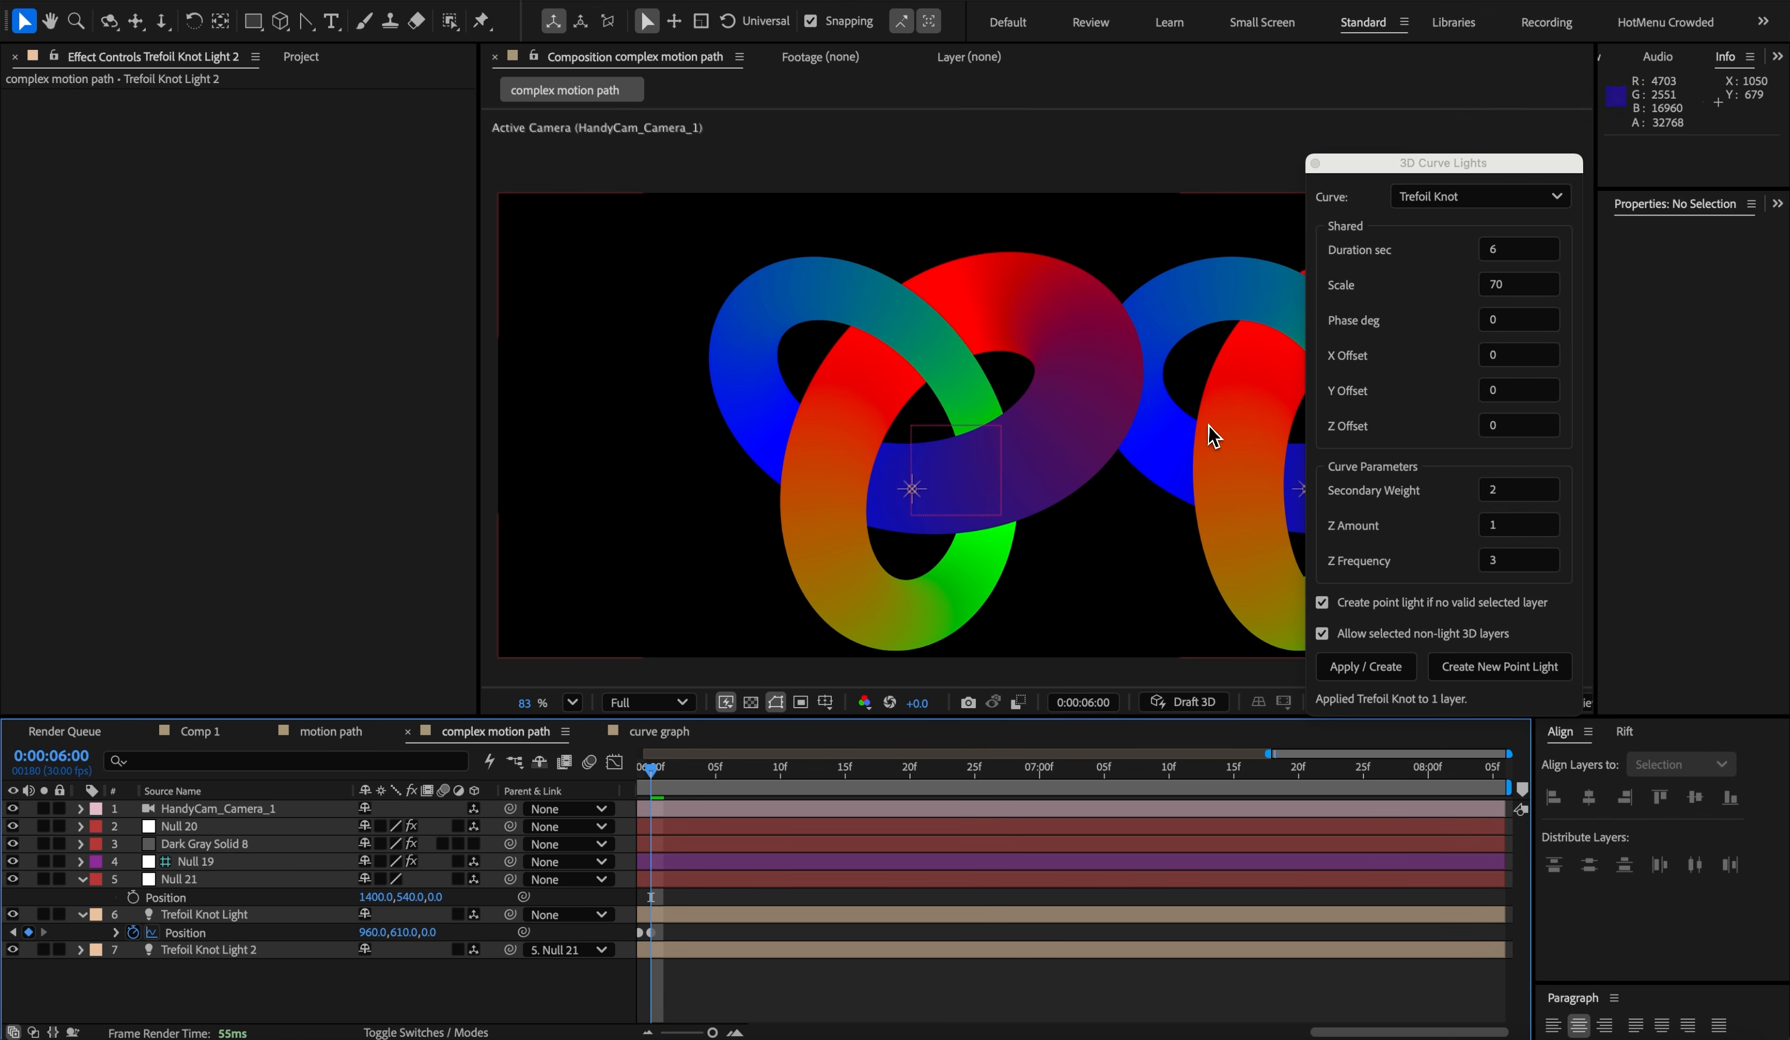
{"action": "left_click", "coordinate": [180, 877]}
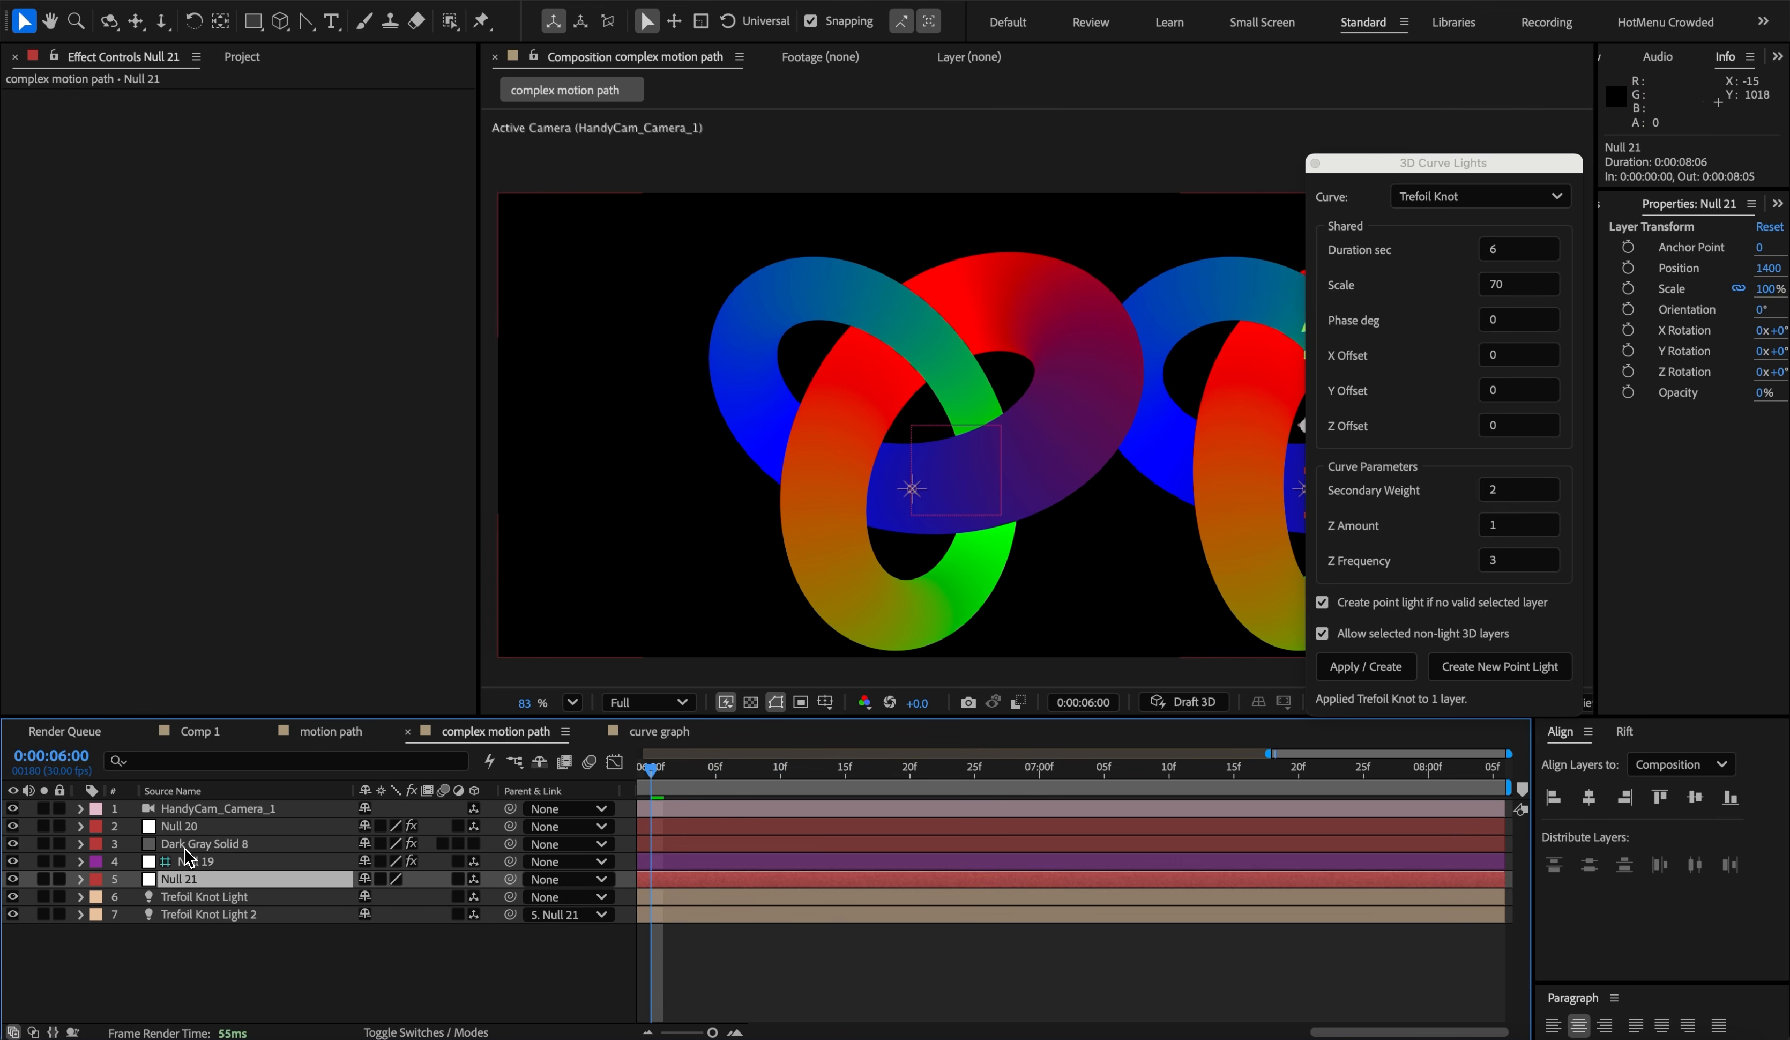
- Rename the Trefoil Knot Light 2 layer as emitter
{"action": "left_click", "coordinate": [189, 847]}
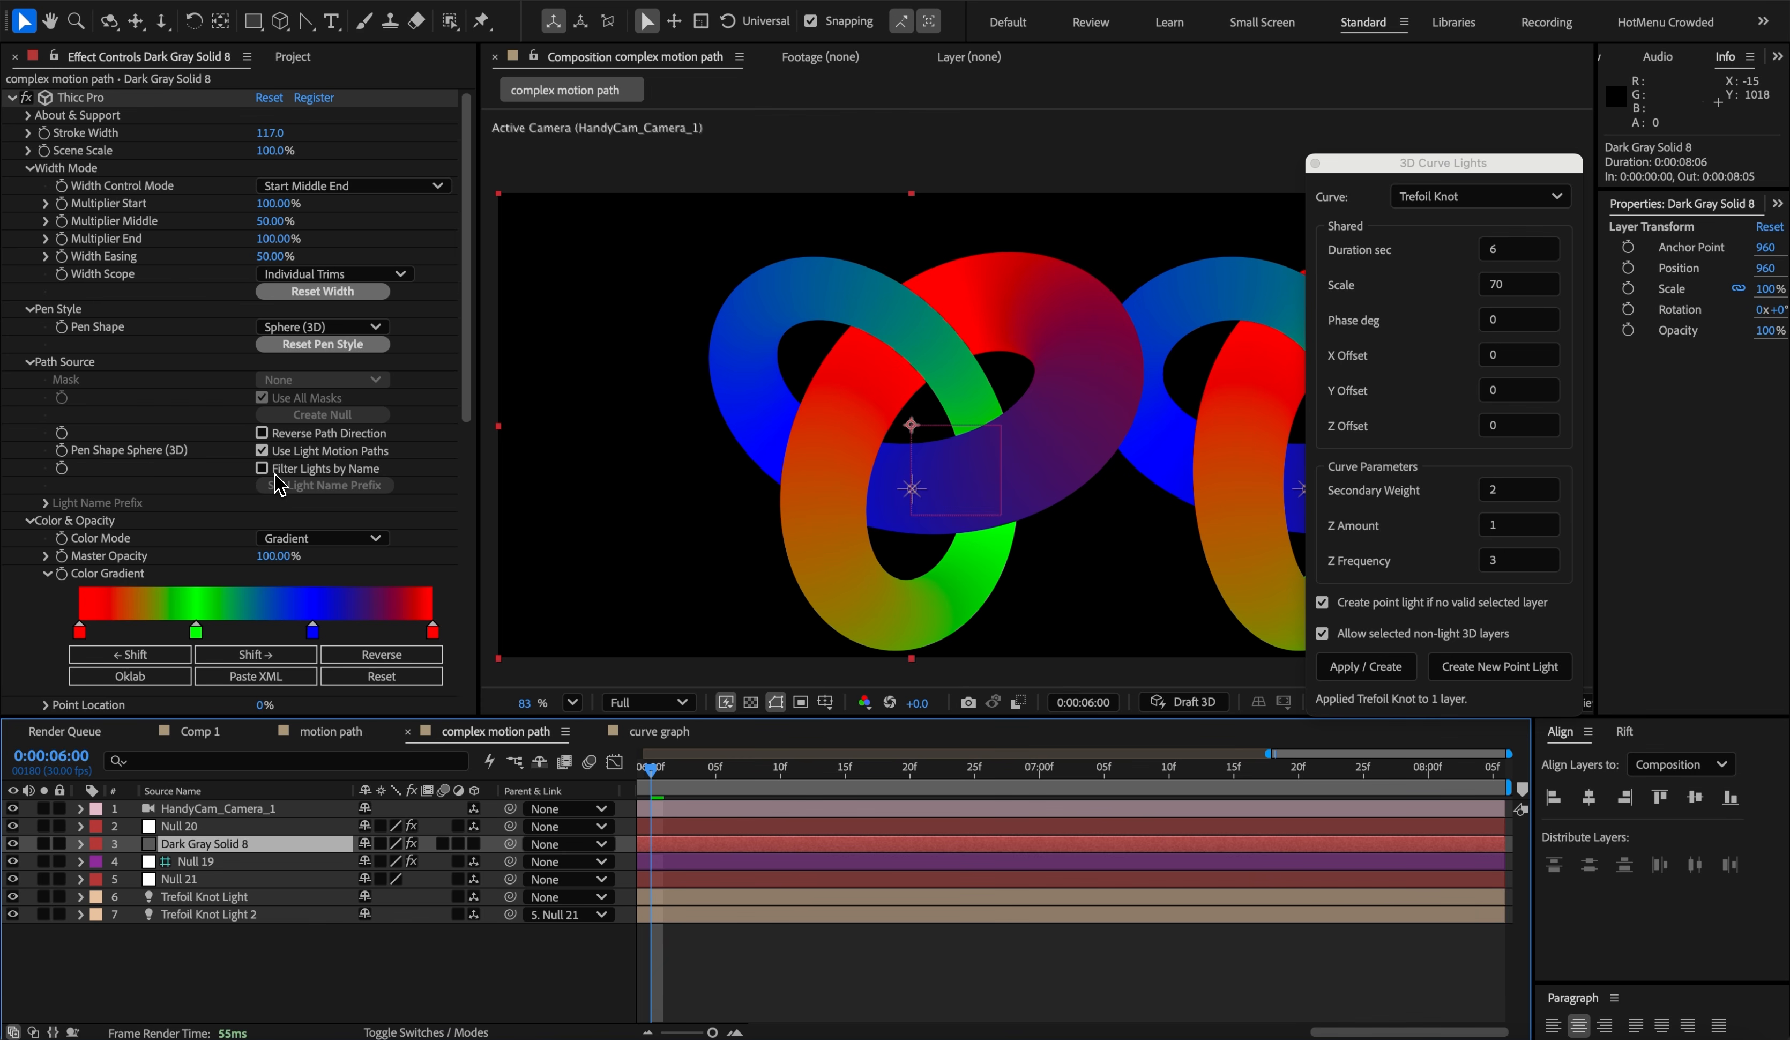
{"action": "left_click", "coordinate": [191, 915]}
{"action": "key", "text": "Return"}
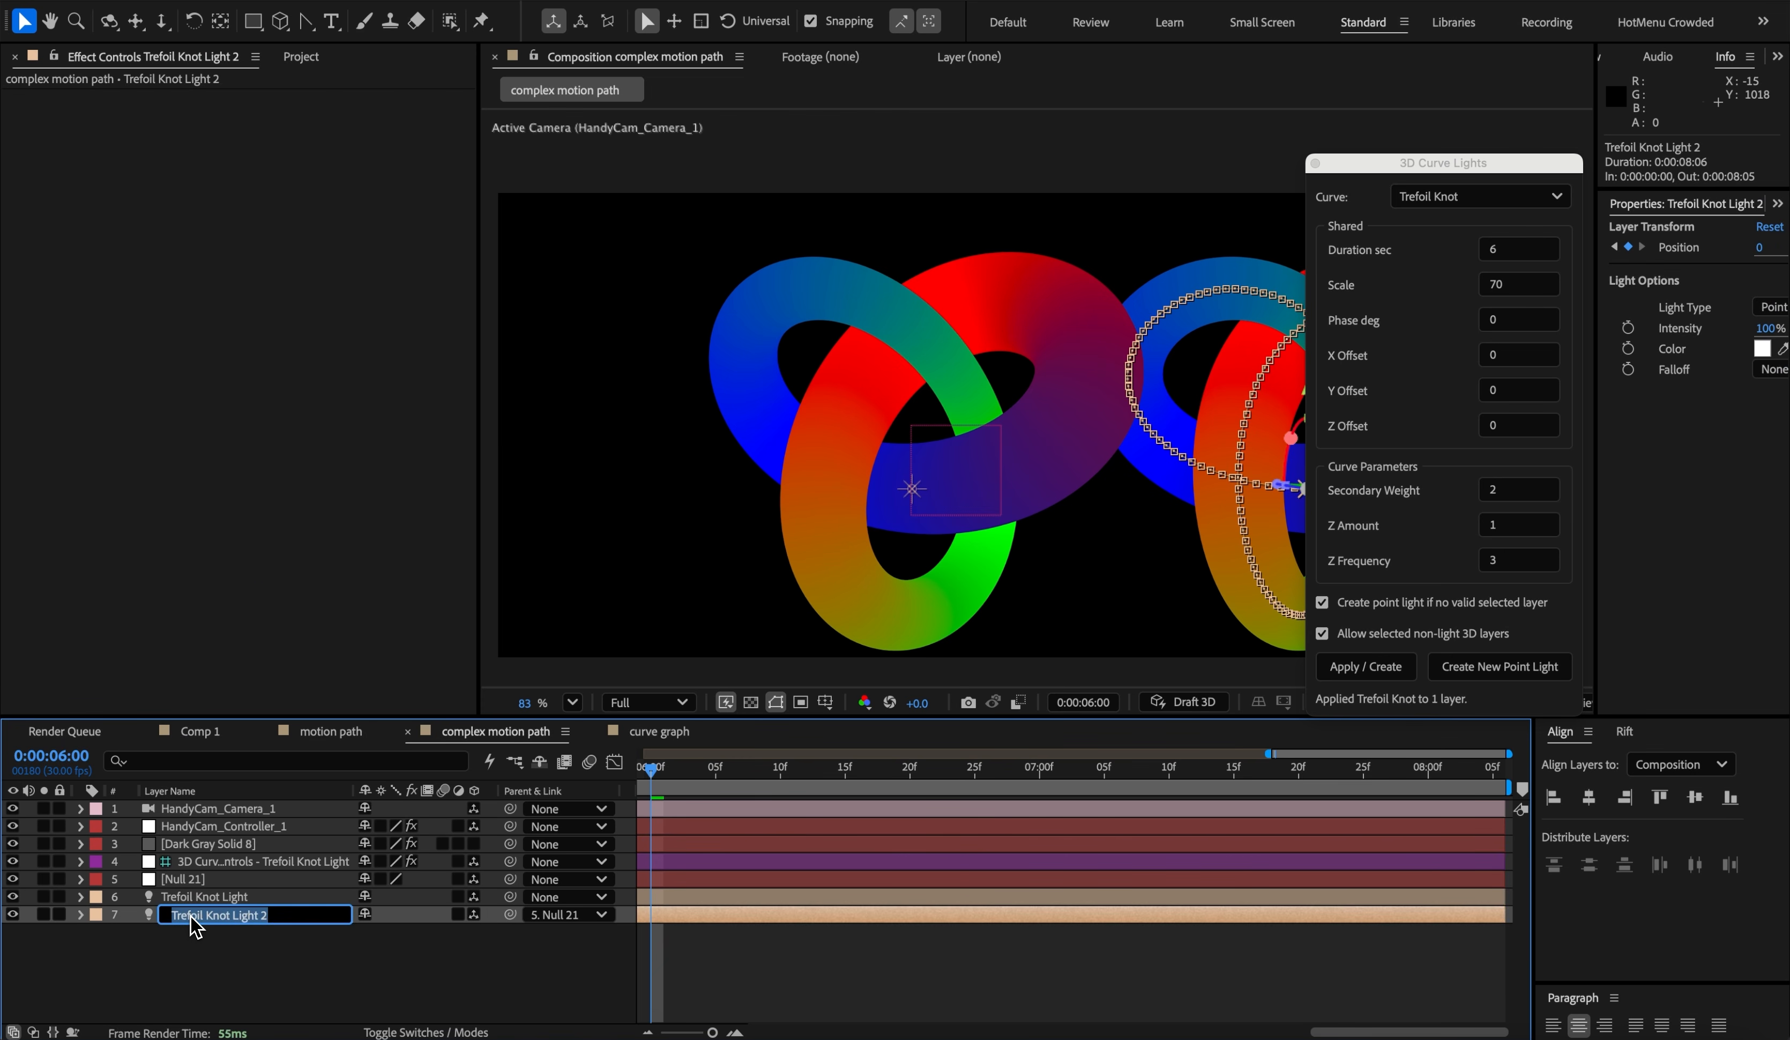
{"action": "type", "text": "emitter"}
{"action": "key", "text": "Return"}
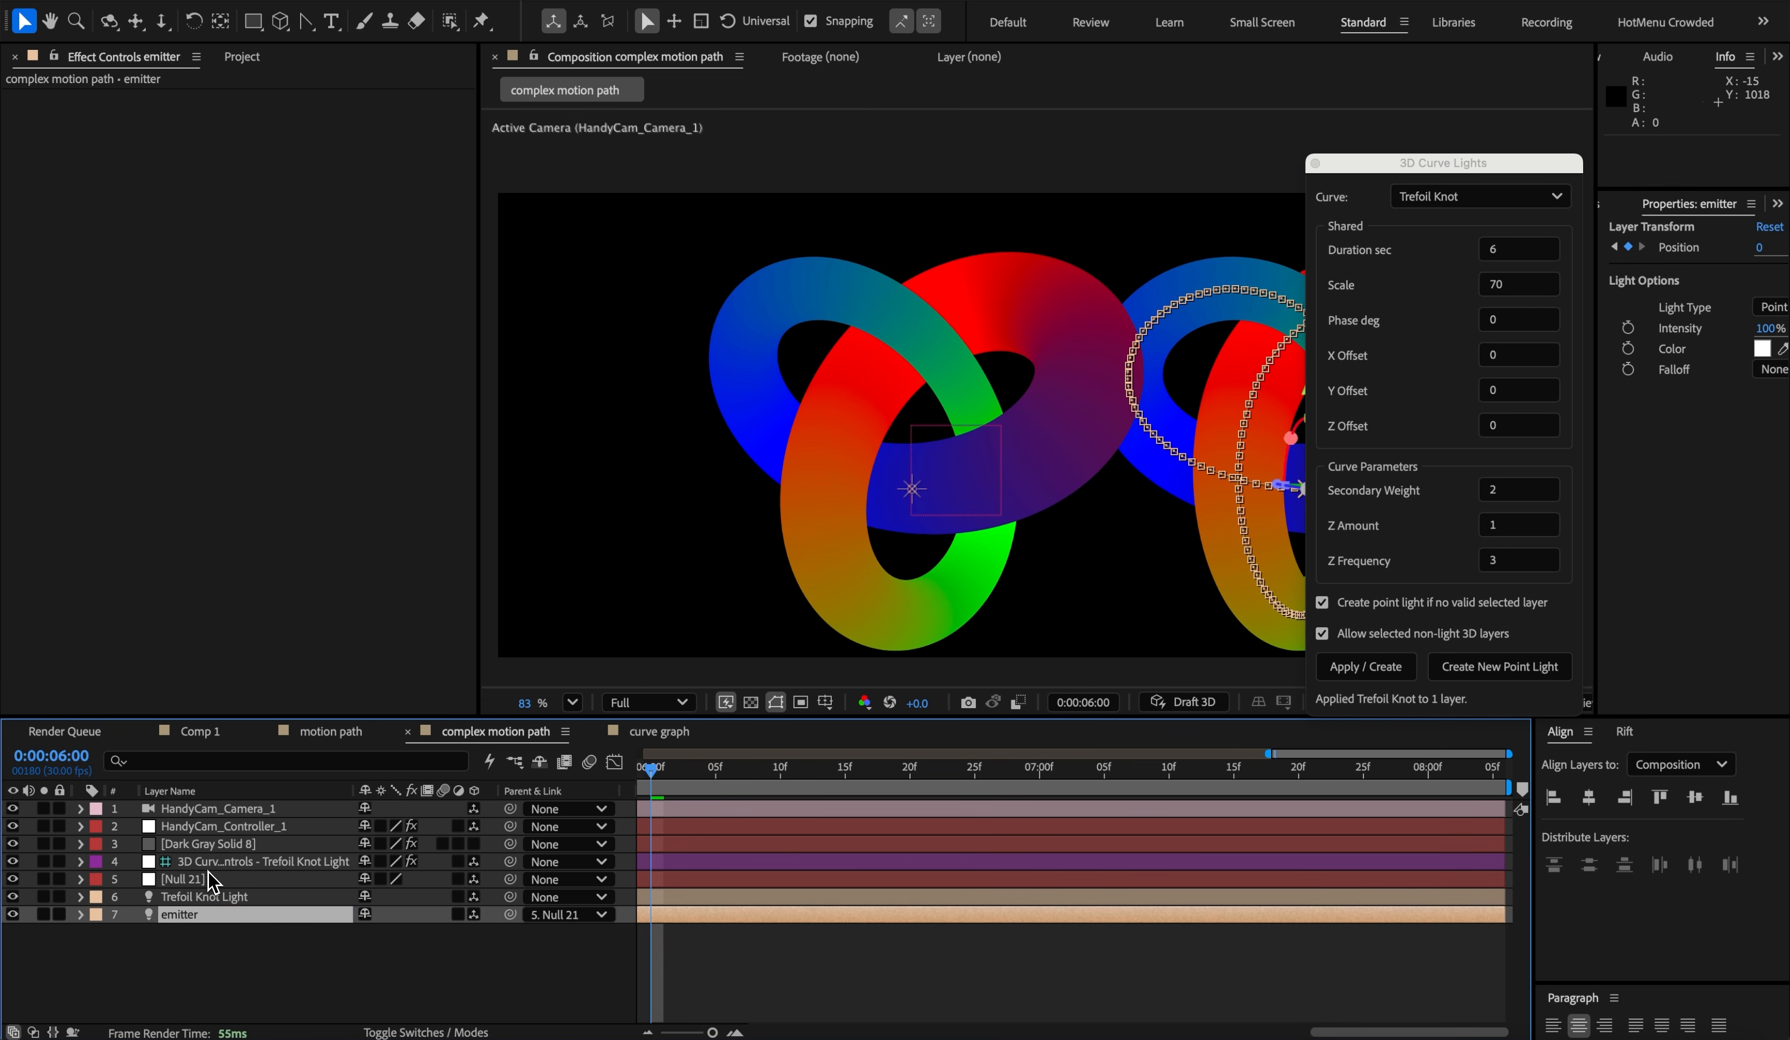
- On Dark Gray Solid 8, filter the lights by name using the light name prefix emitter
{"action": "left_click", "coordinate": [204, 844]}
{"action": "left_click", "coordinate": [295, 485]}
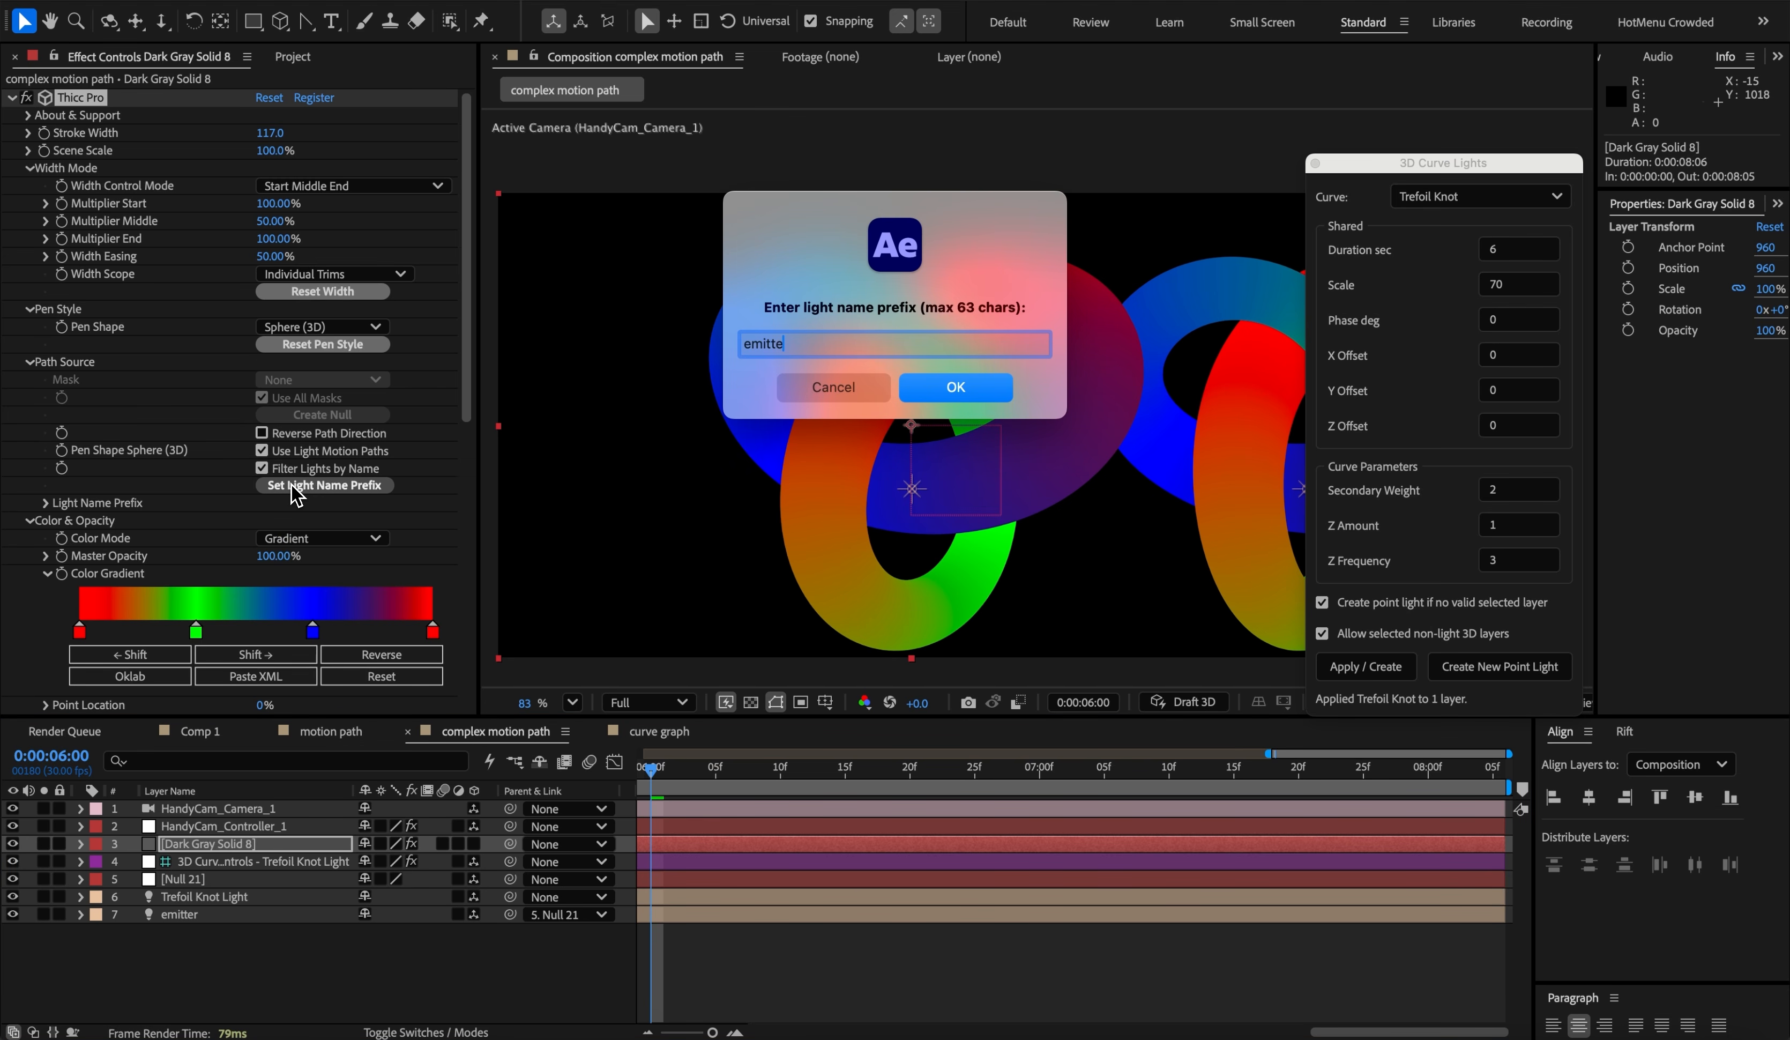
{"action": "key", "text": "Return"}
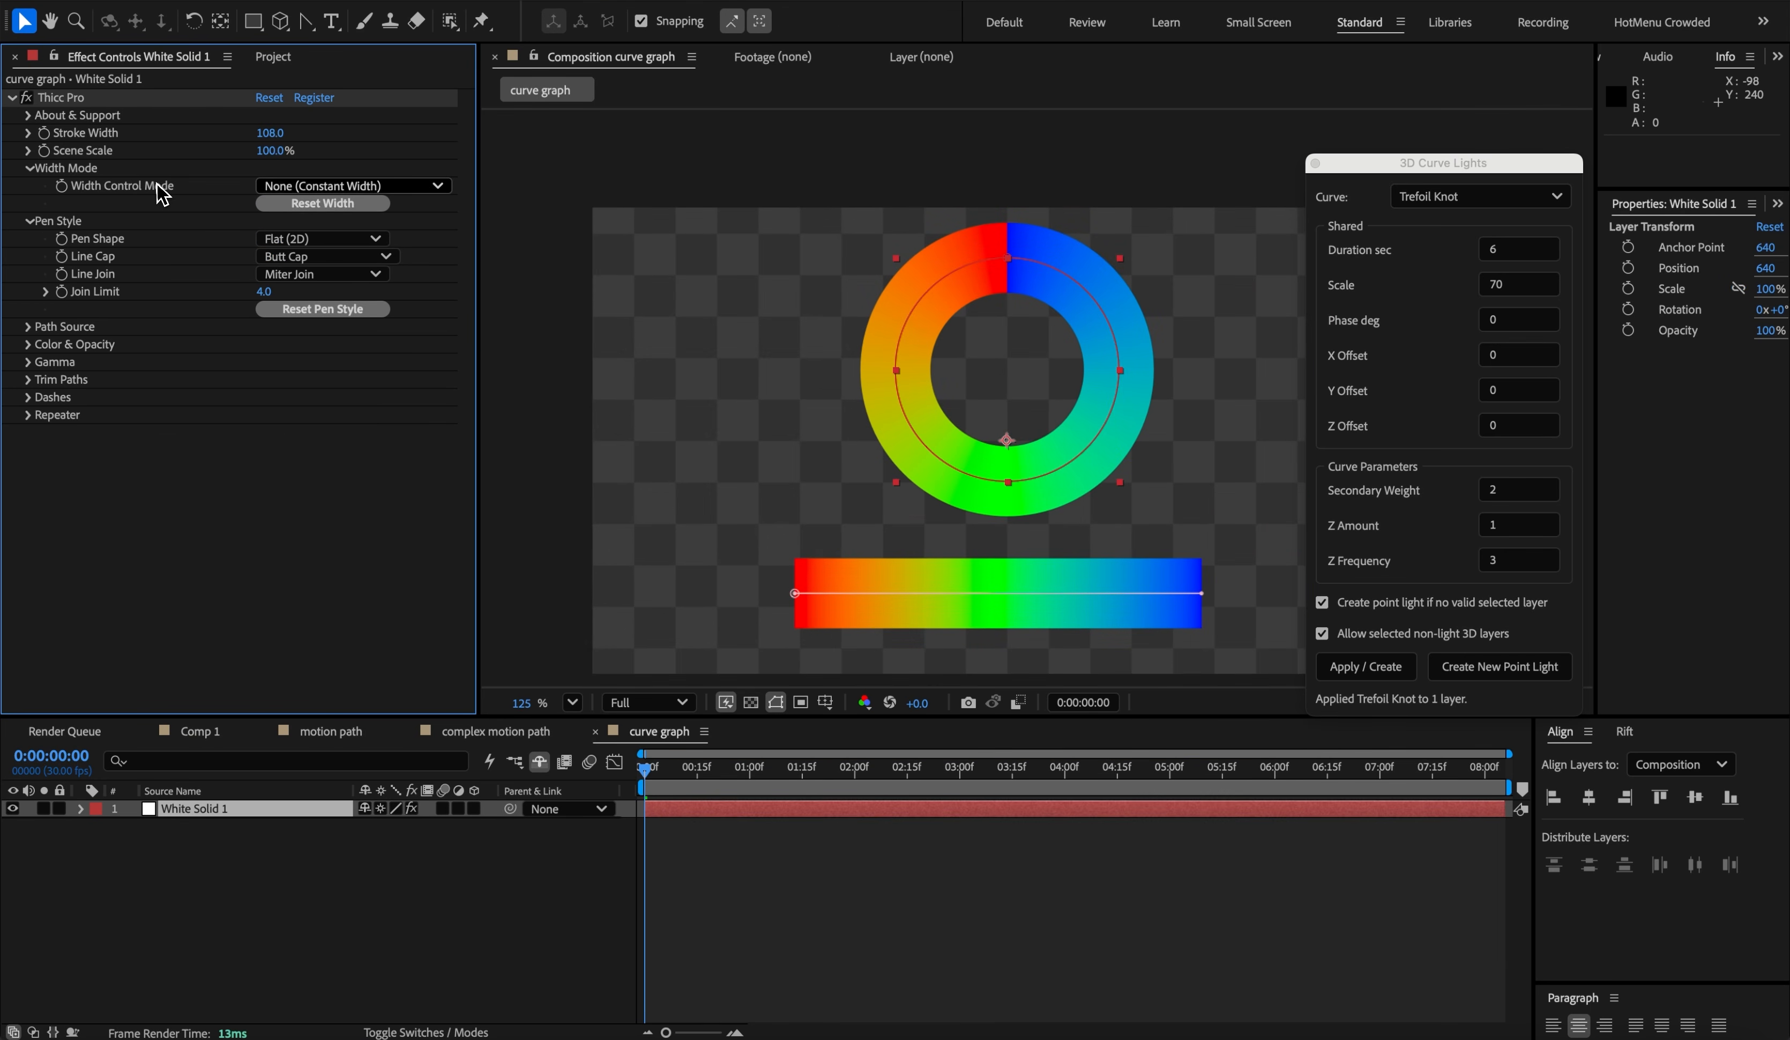
- In the curve graph composition, set the Width Control Mode of White Solid 1 to Start & End
{"action": "left_click", "coordinate": [307, 187]}
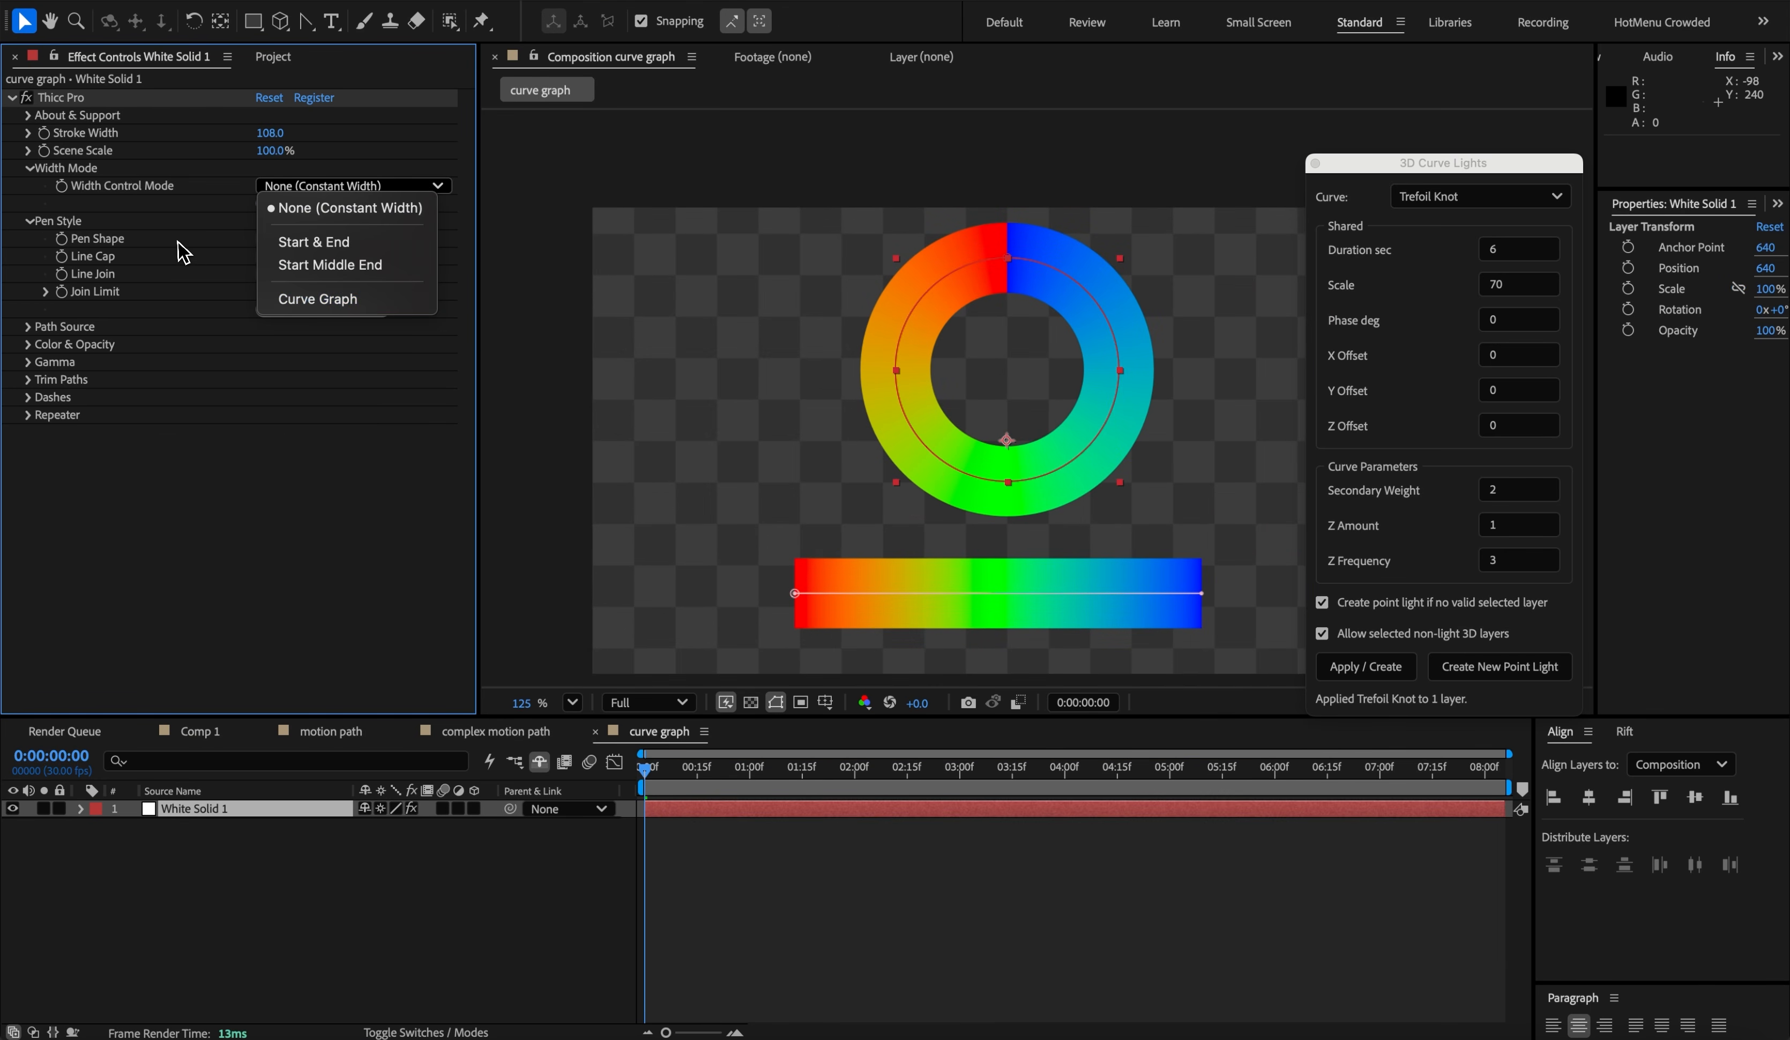
{"action": "left_click", "coordinate": [150, 233]}
{"action": "left_click", "coordinate": [303, 184]}
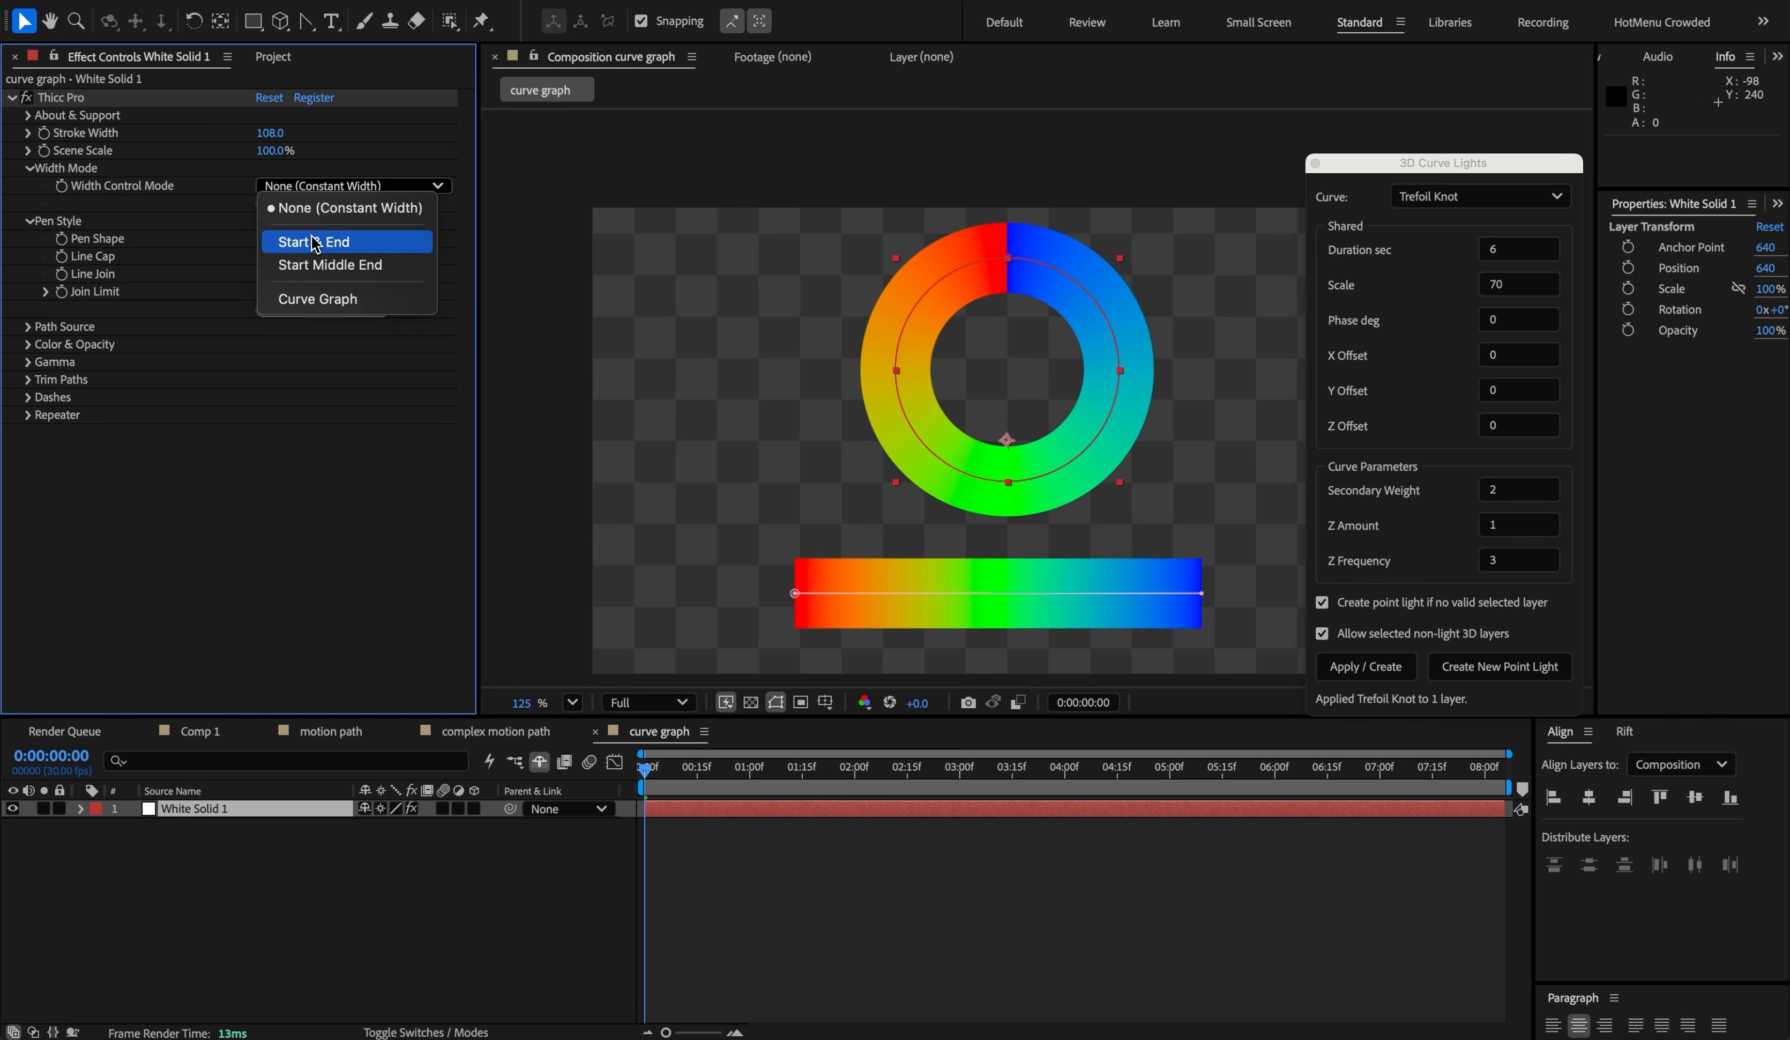
{"action": "left_click", "coordinate": [315, 242]}
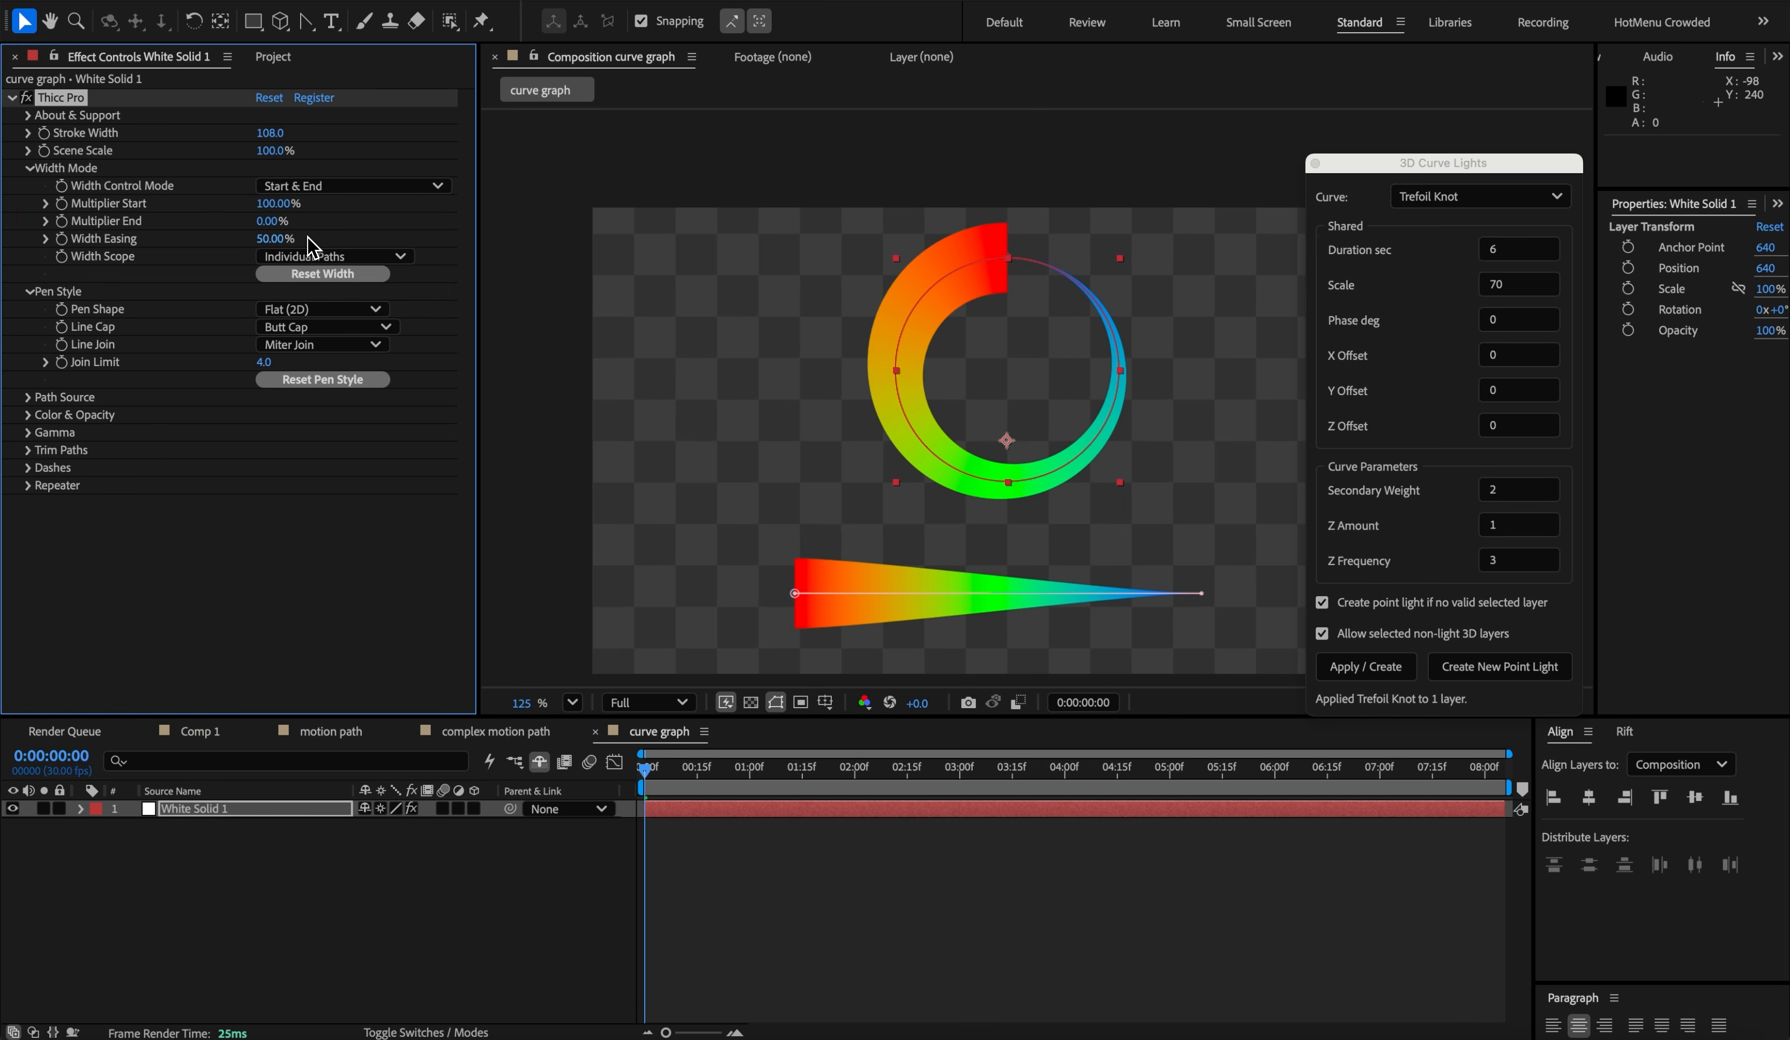
- Try Width Easing at 0% and 100% on White Solid 1, then enlarge its Stroke Width to 333
{"action": "left_click_drag", "start_coordinate": [267, 240], "coordinate": [164, 237]}
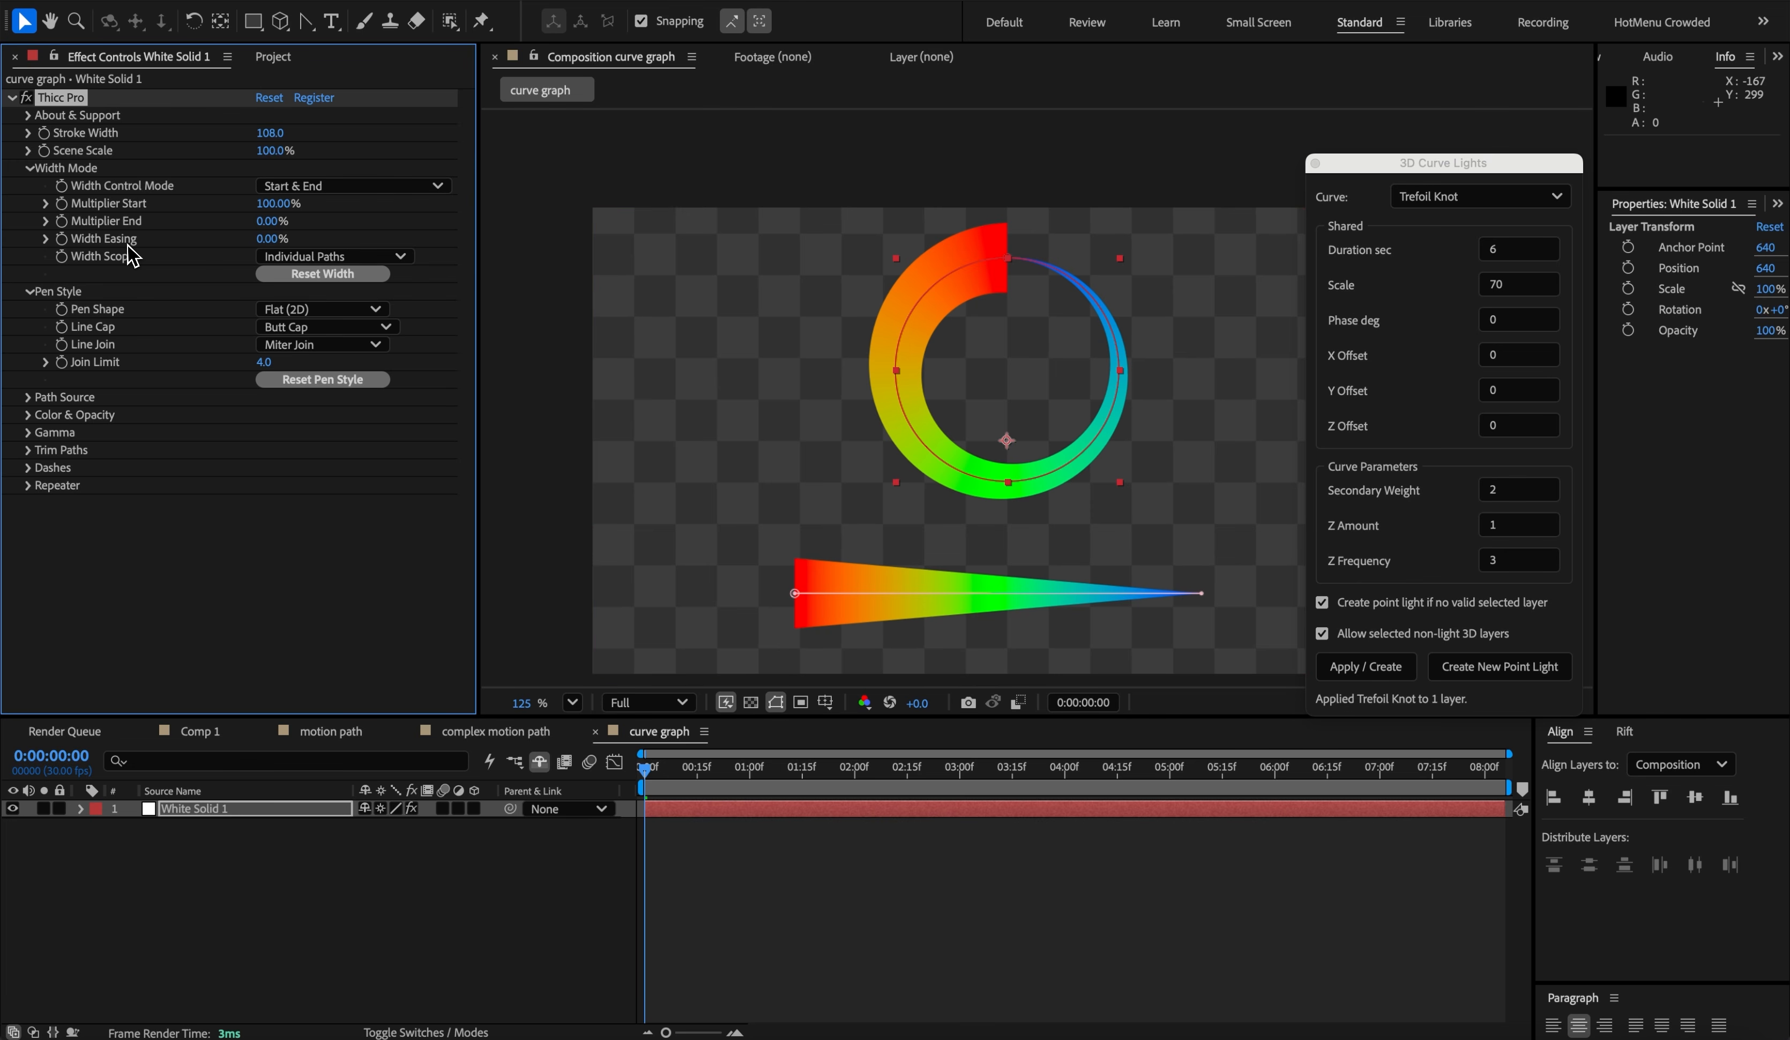
{"action": "mouse_move", "coordinate": [267, 240]}
{"action": "left_mouse_down"}
{"action": "mouse_move", "coordinate": [572, 241]}
{"action": "mouse_move", "coordinate": [485, 240]}
{"action": "left_mouse_up"}
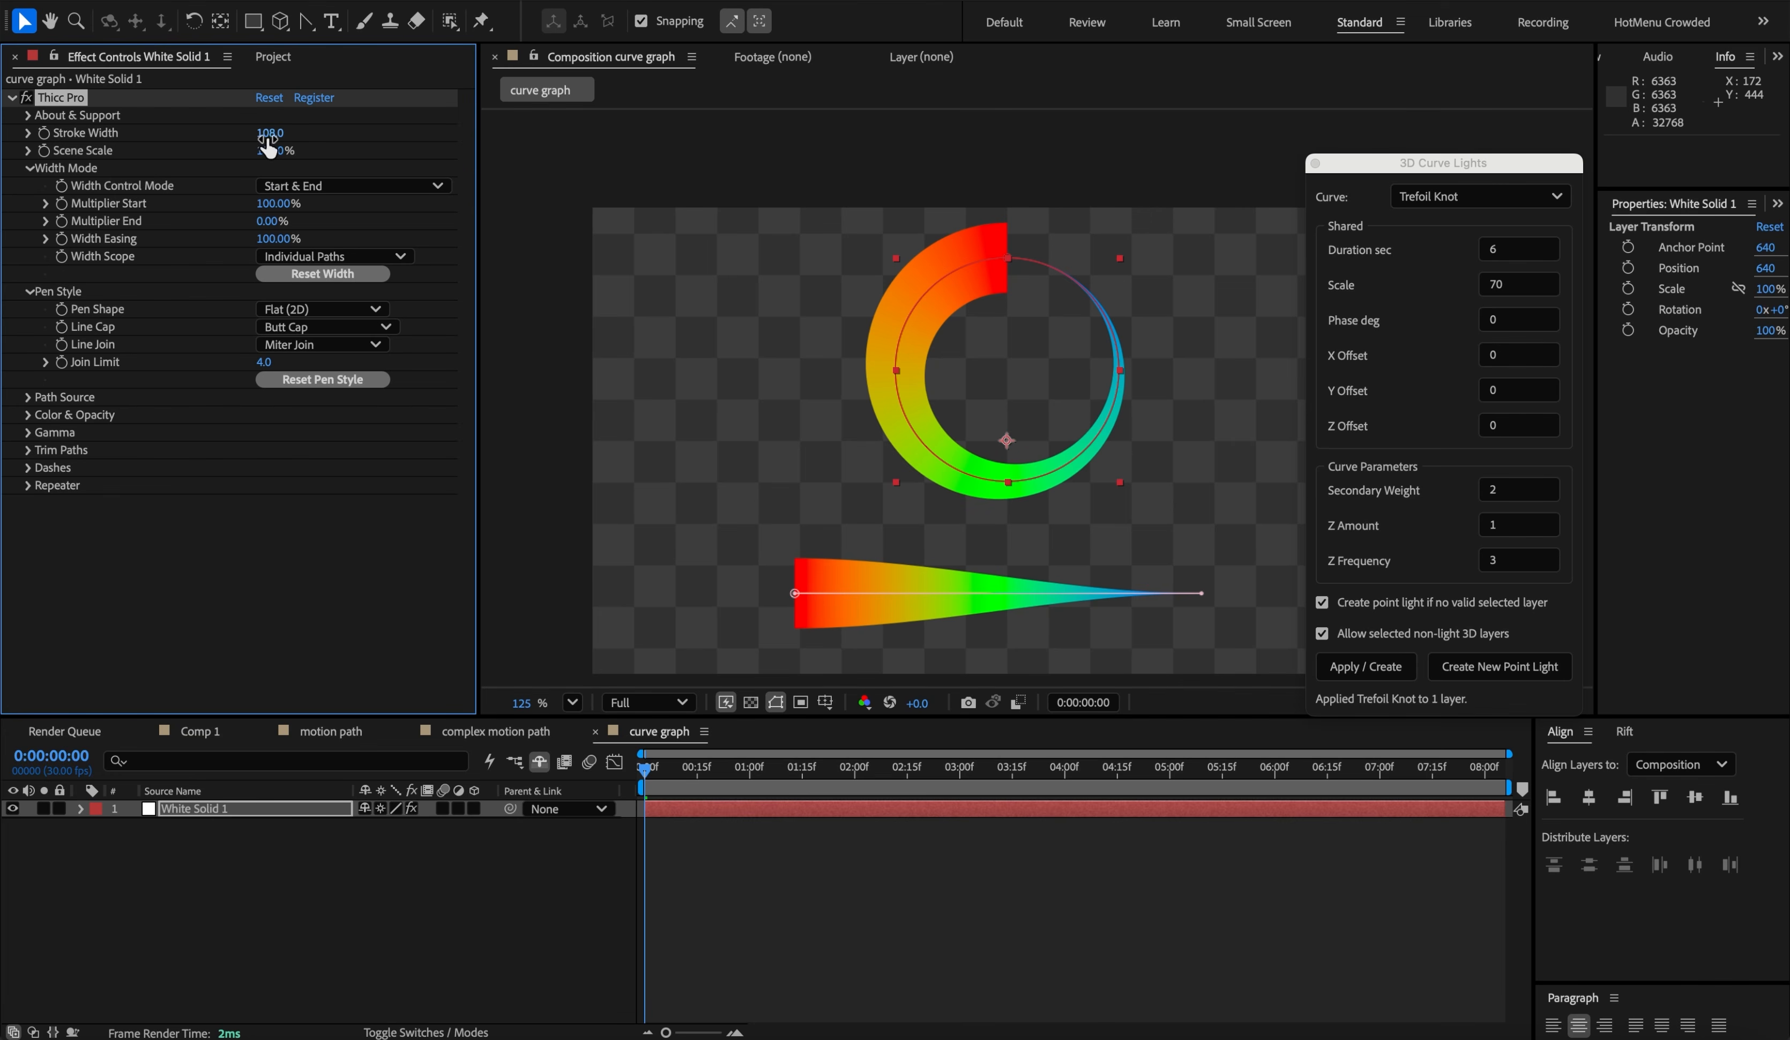
{"action": "left_click_drag", "start_coordinate": [269, 134], "coordinate": [549, 191]}
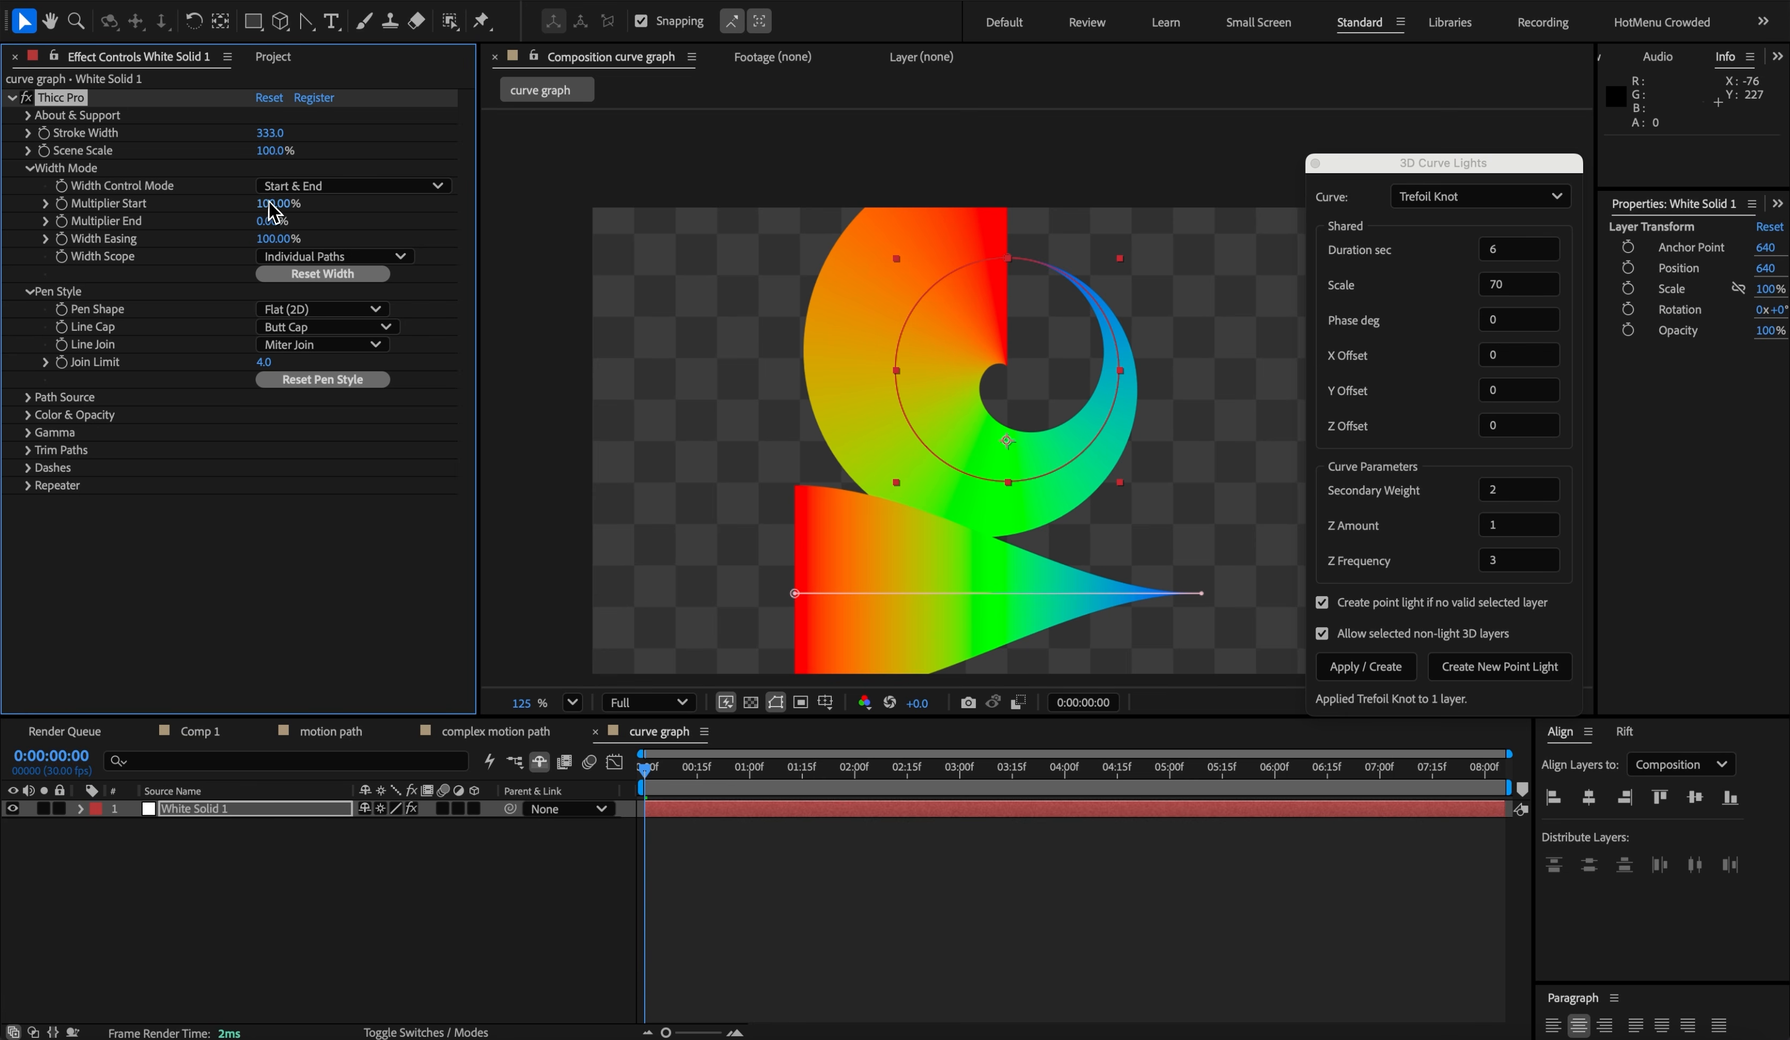
- Switch White Solid 1 to Curve Graph width control and lower the middle point of the Thiccness Graph to 26%
{"action": "left_click", "coordinate": [286, 187]}
{"action": "left_click", "coordinate": [290, 300]}
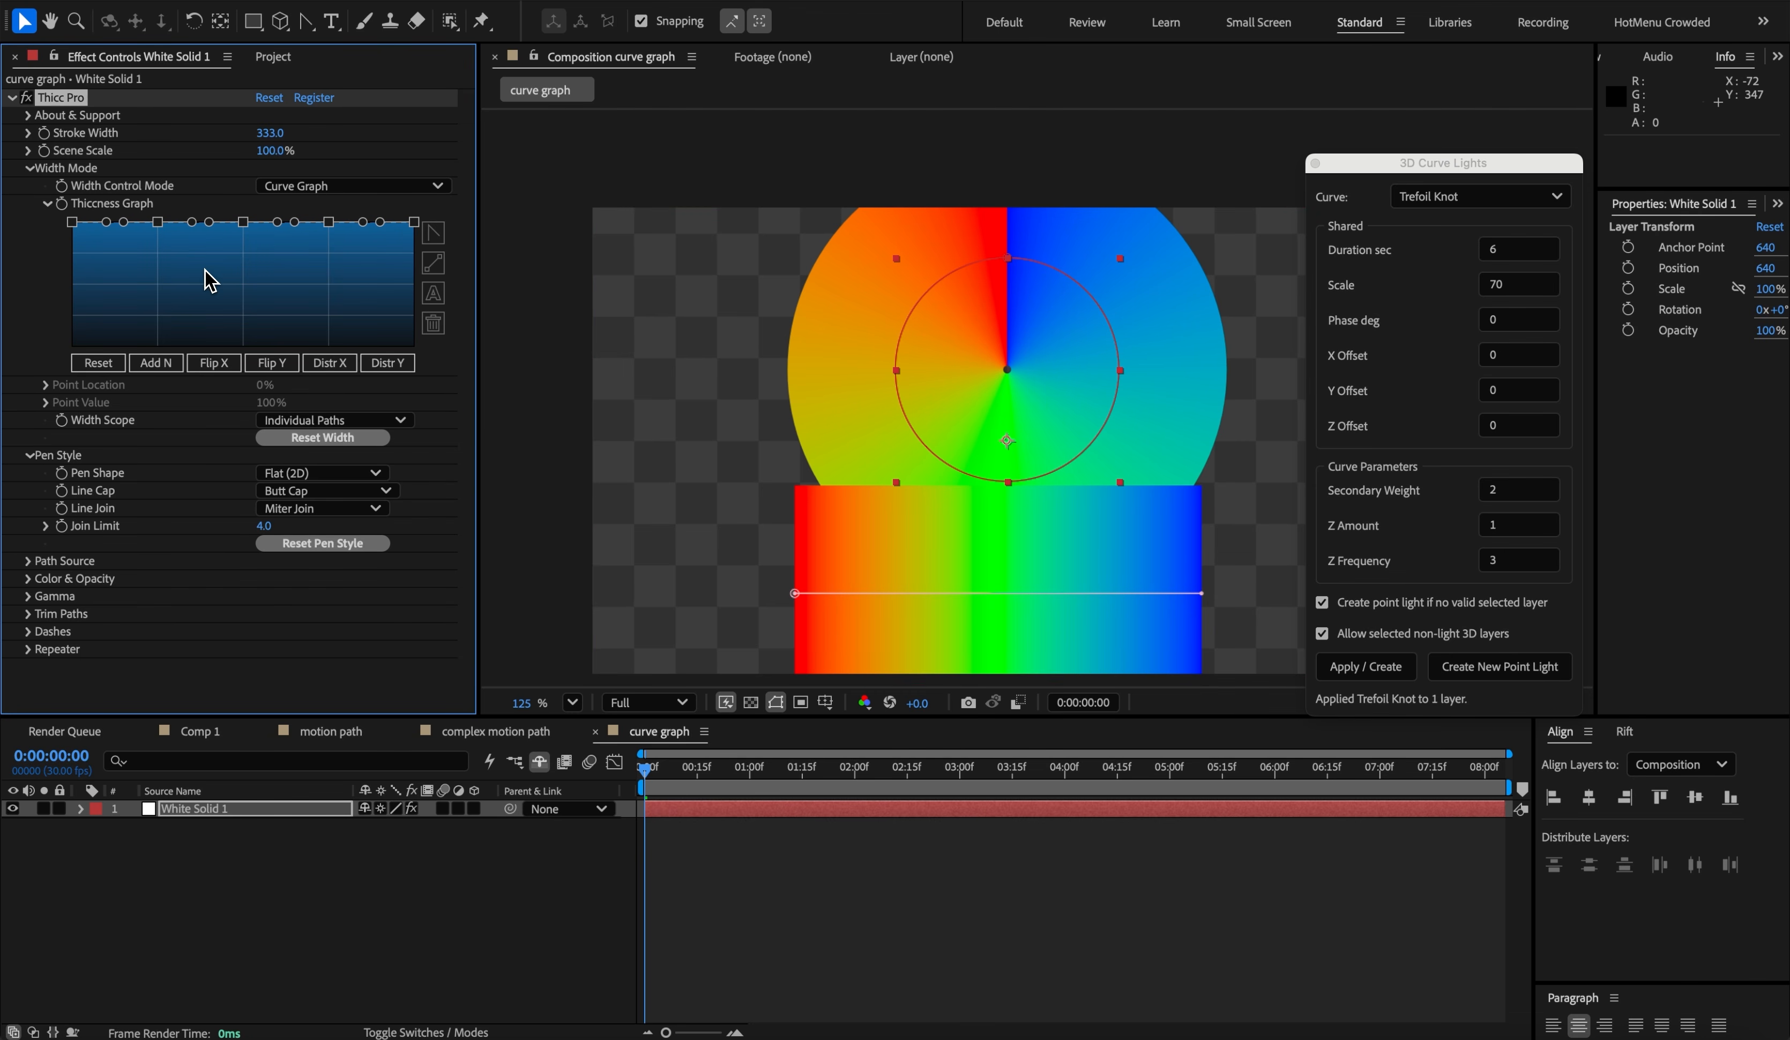
{"action": "left_click", "coordinate": [243, 222]}
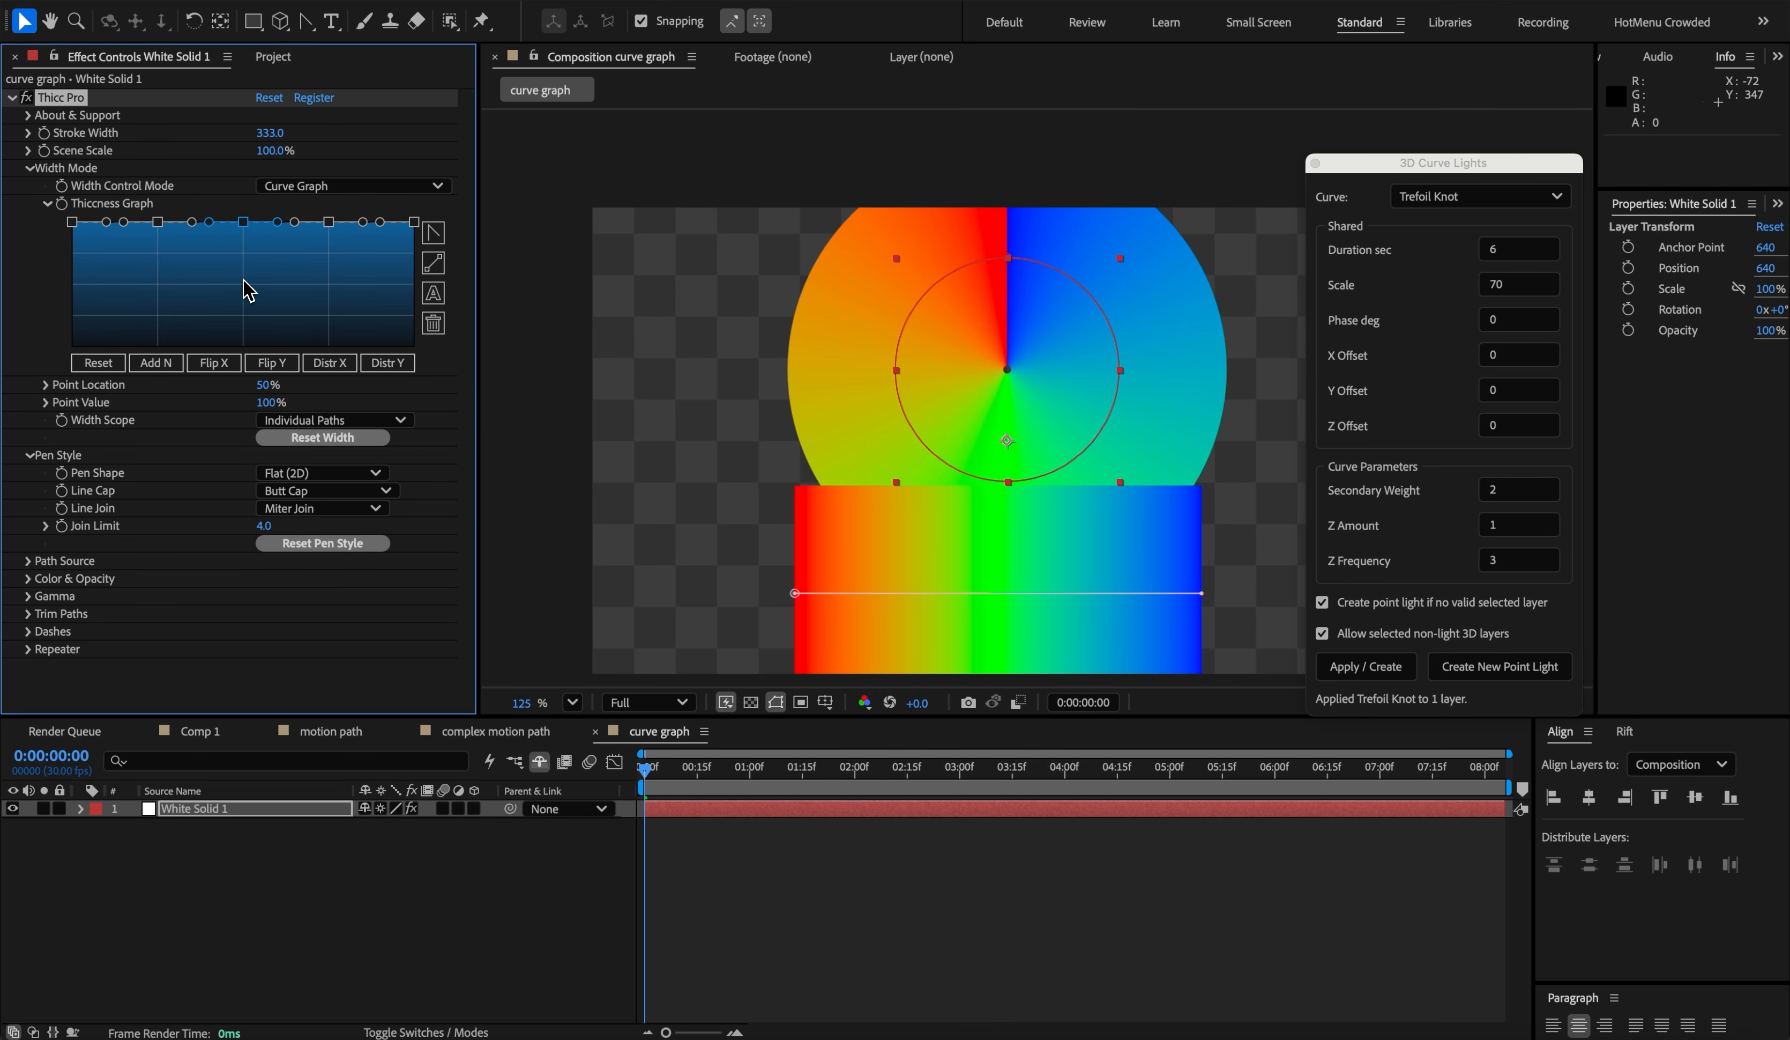
{"action": "left_click_drag", "start_coordinate": [243, 221], "coordinate": [245, 318]}
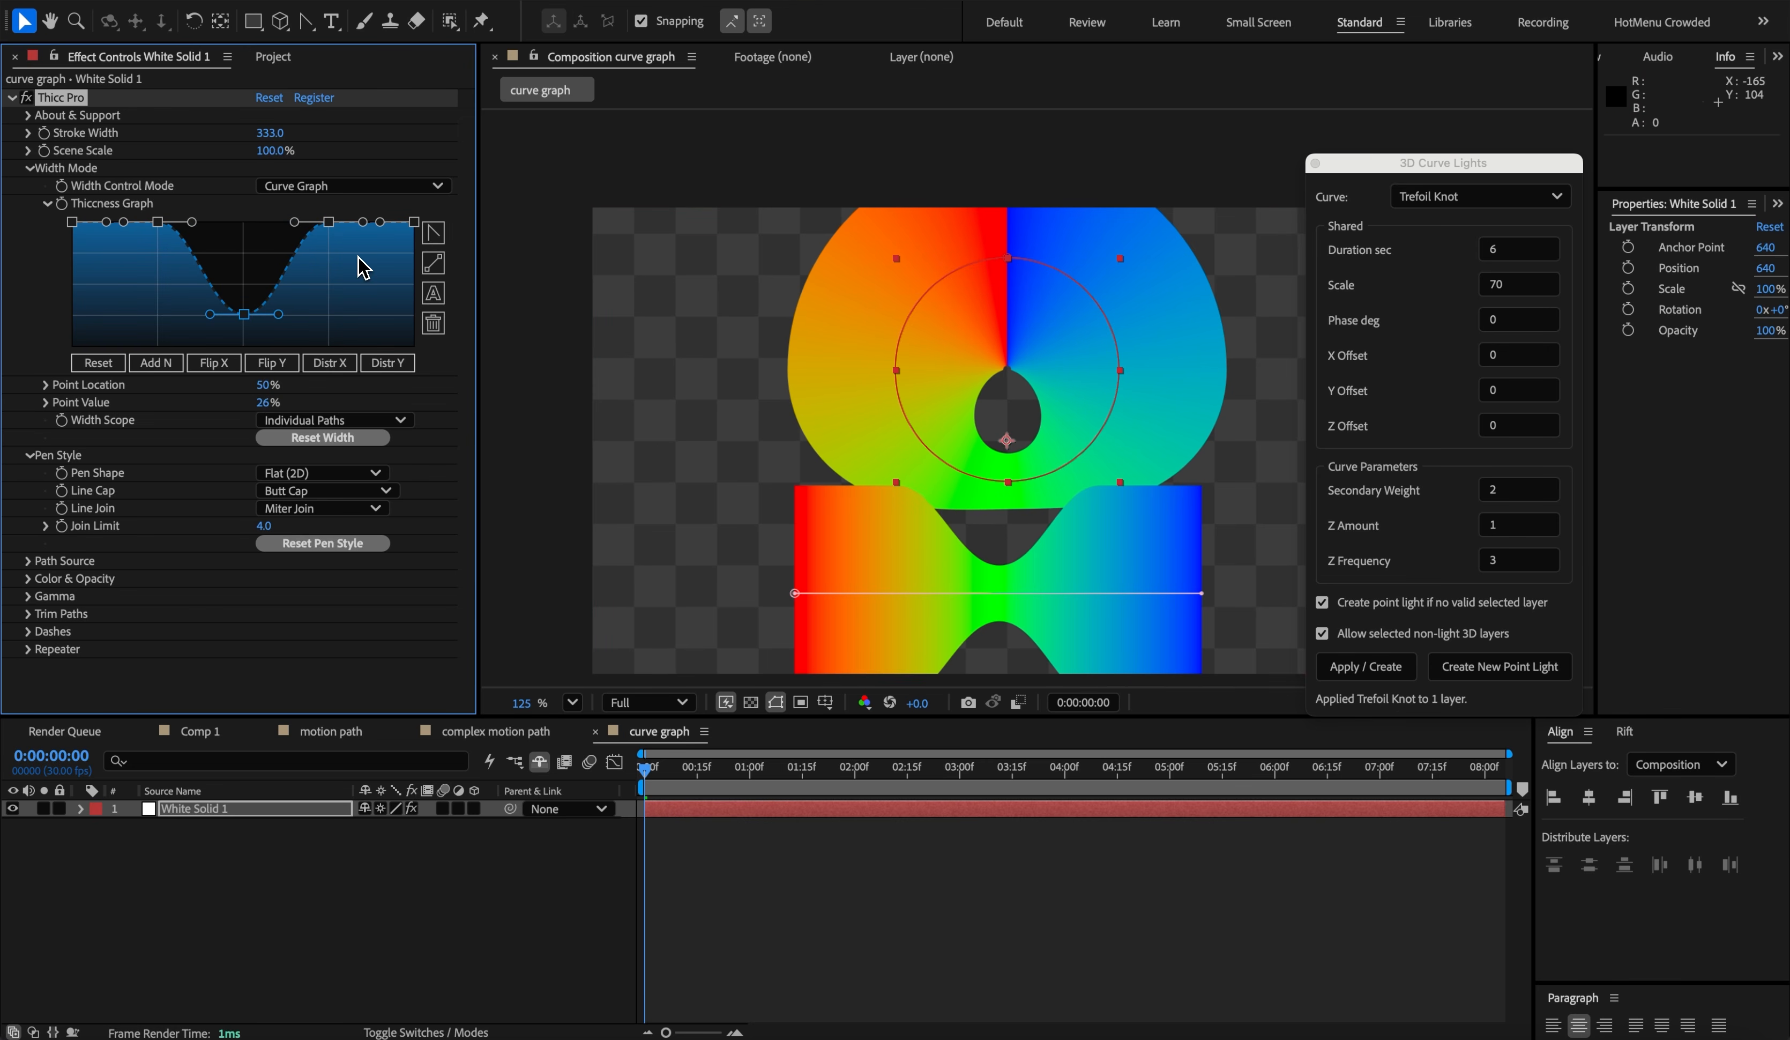
- Set the Stroke Width of White Solid 1 to 50
{"action": "left_click", "coordinate": [270, 133]}
{"action": "type", "text": "50"}
{"action": "key", "text": "Return"}
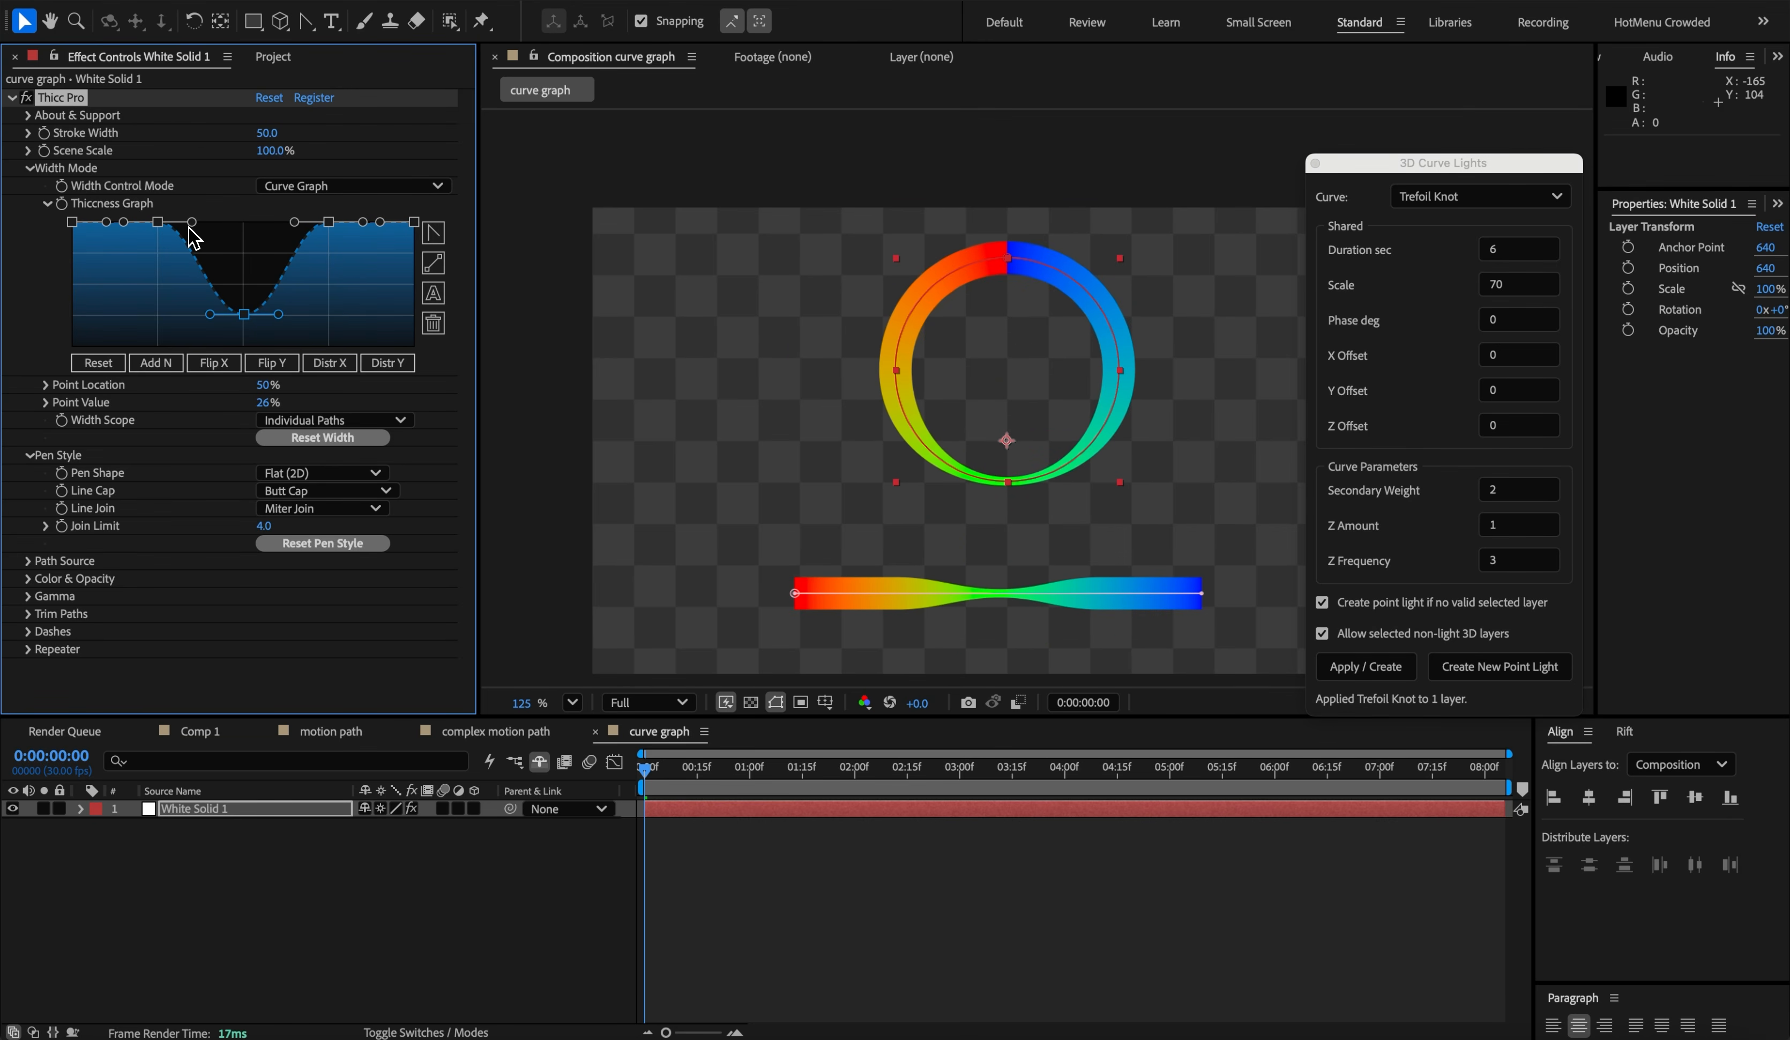
- With the Pen tool, set the middle Thiccness Graph point to 25% and pull its outgoing handle longer and upward
{"action": "key", "text": "g"}
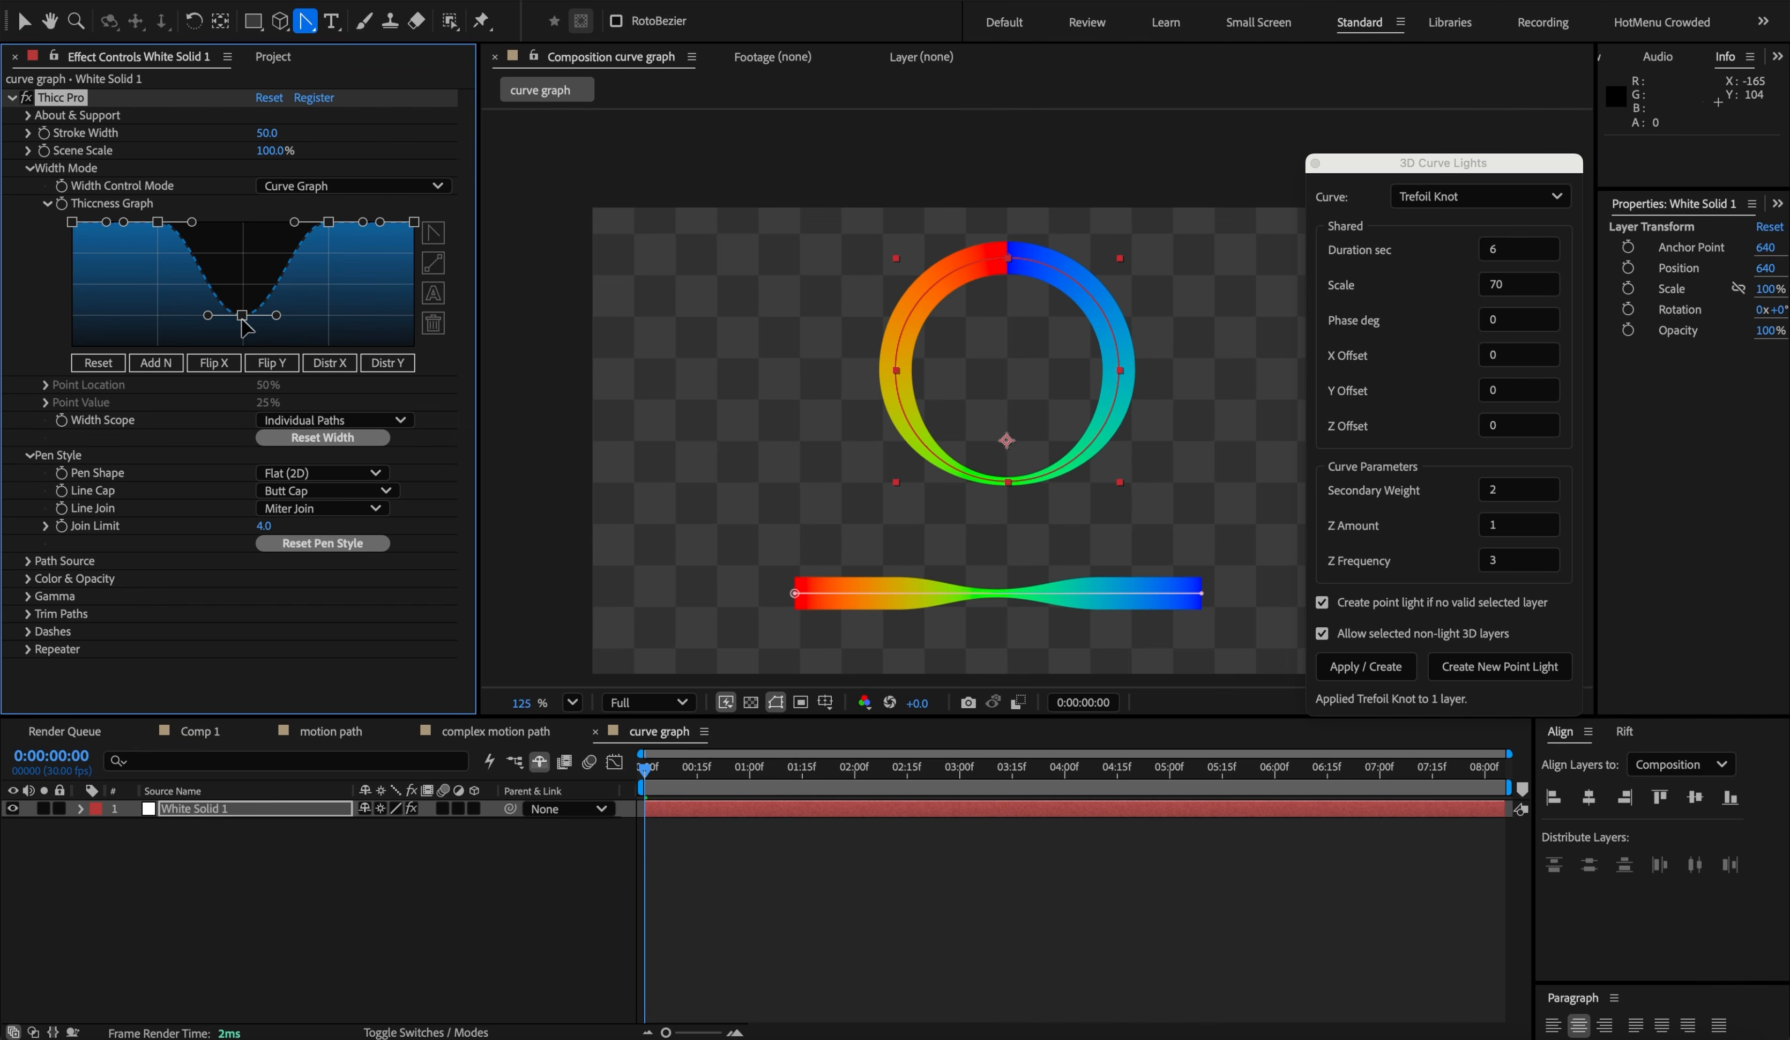
{"action": "left_click_drag", "start_coordinate": [242, 318], "coordinate": [246, 319]}
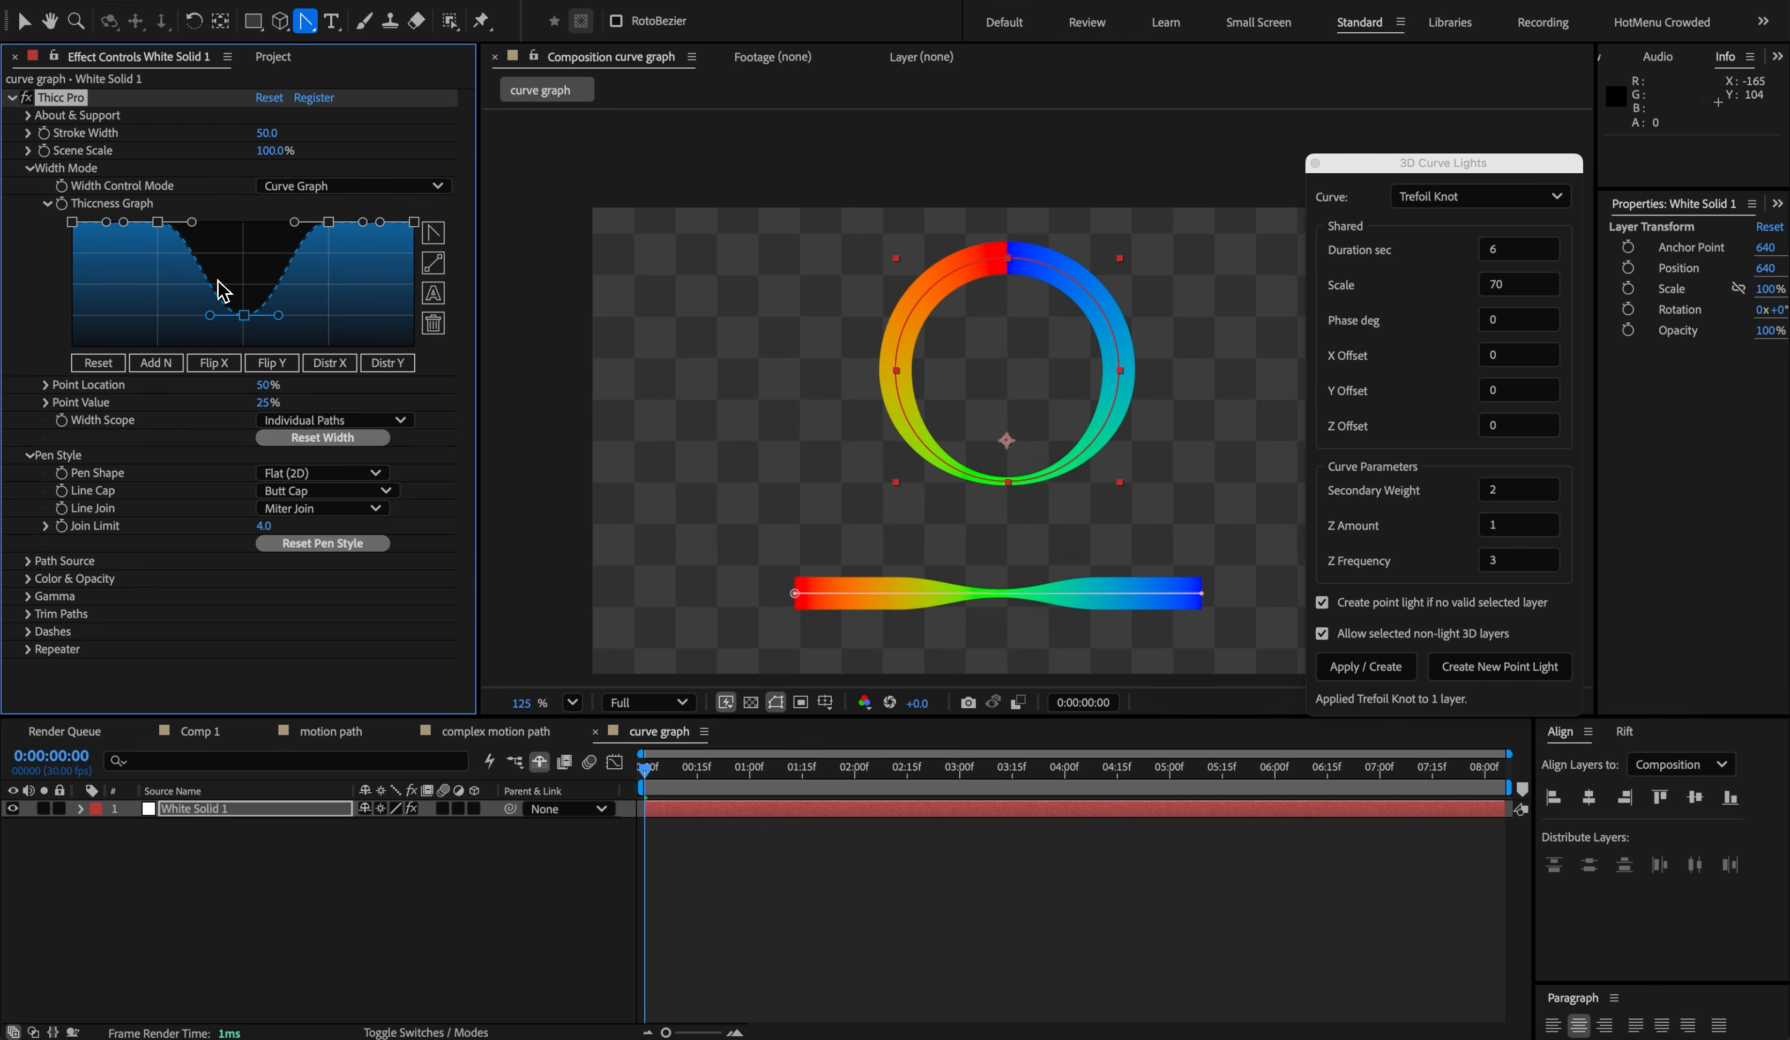
{"action": "mouse_move", "coordinate": [278, 315]}
{"action": "left_mouse_down"}
{"action": "mouse_move", "coordinate": [284, 333]}
{"action": "mouse_move", "coordinate": [299, 307]}
{"action": "left_mouse_up"}
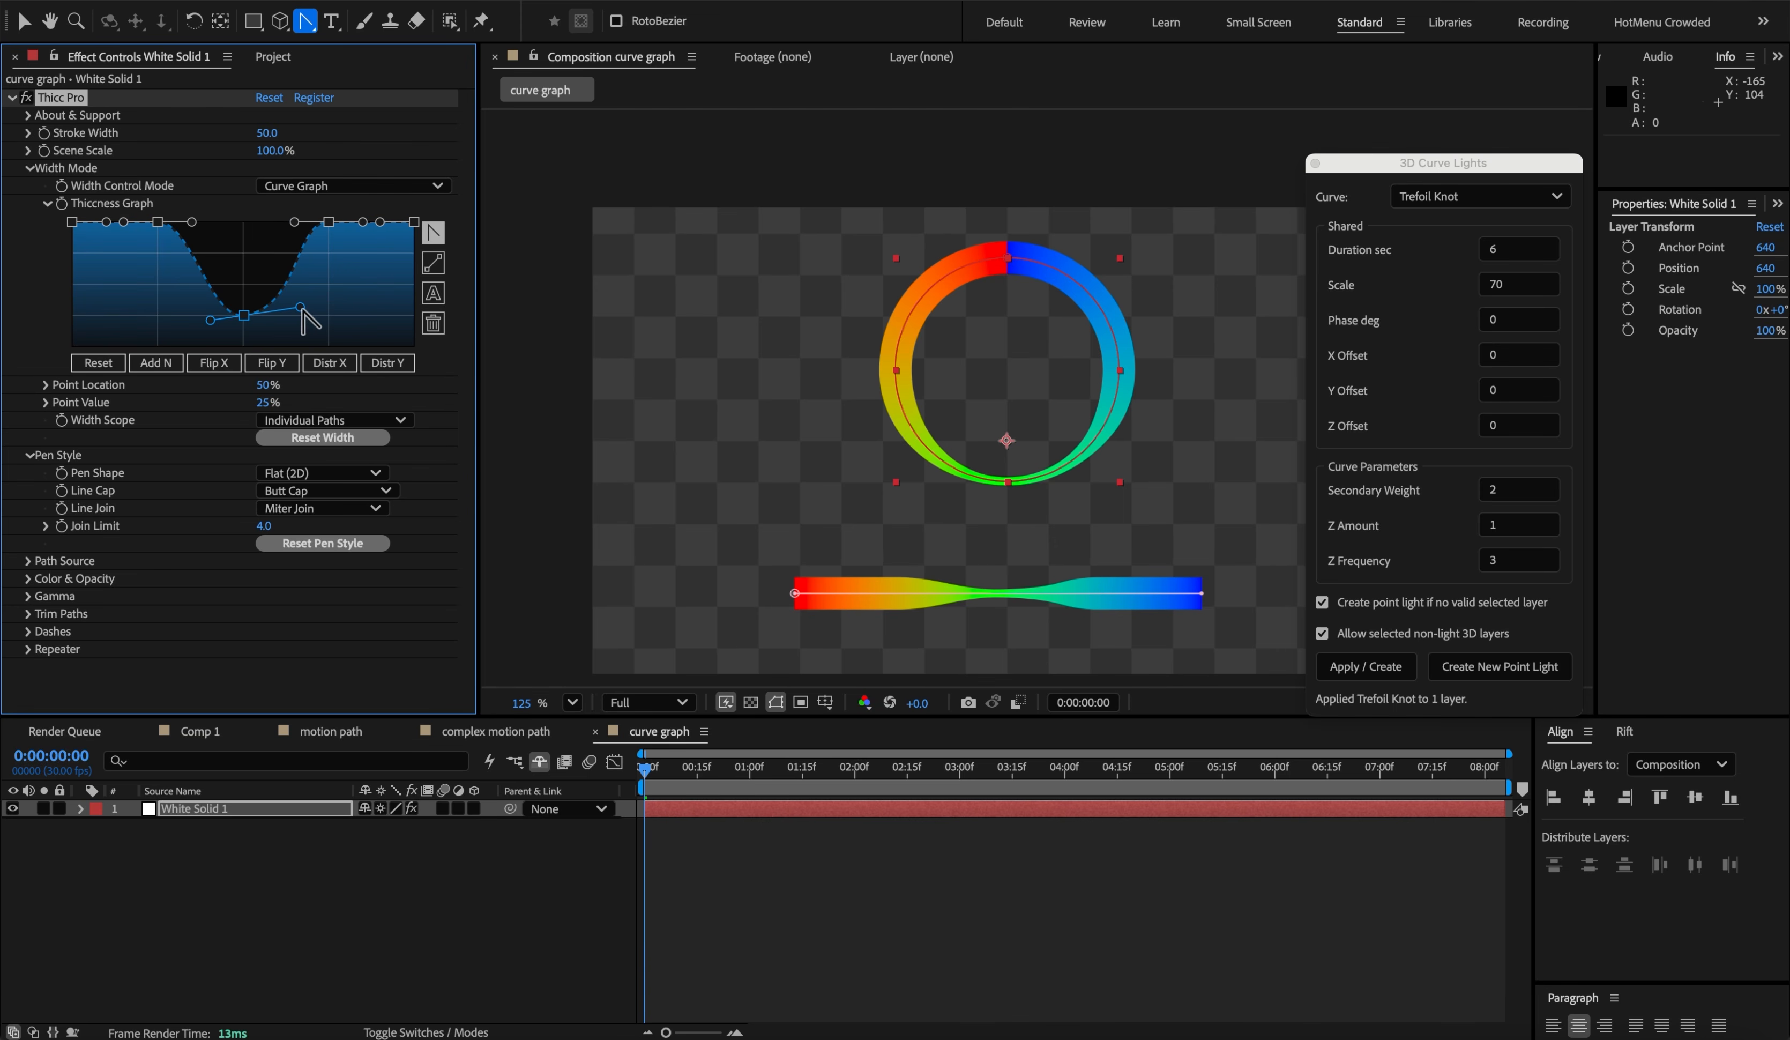
{"action": "mouse_move", "coordinate": [301, 307]}
{"action": "left_mouse_down"}
{"action": "mouse_move", "coordinate": [282, 333]}
{"action": "mouse_move", "coordinate": [313, 323]}
{"action": "mouse_move", "coordinate": [293, 242]}
{"action": "mouse_move", "coordinate": [313, 307]}
{"action": "mouse_move", "coordinate": [310, 294]}
{"action": "left_mouse_up"}
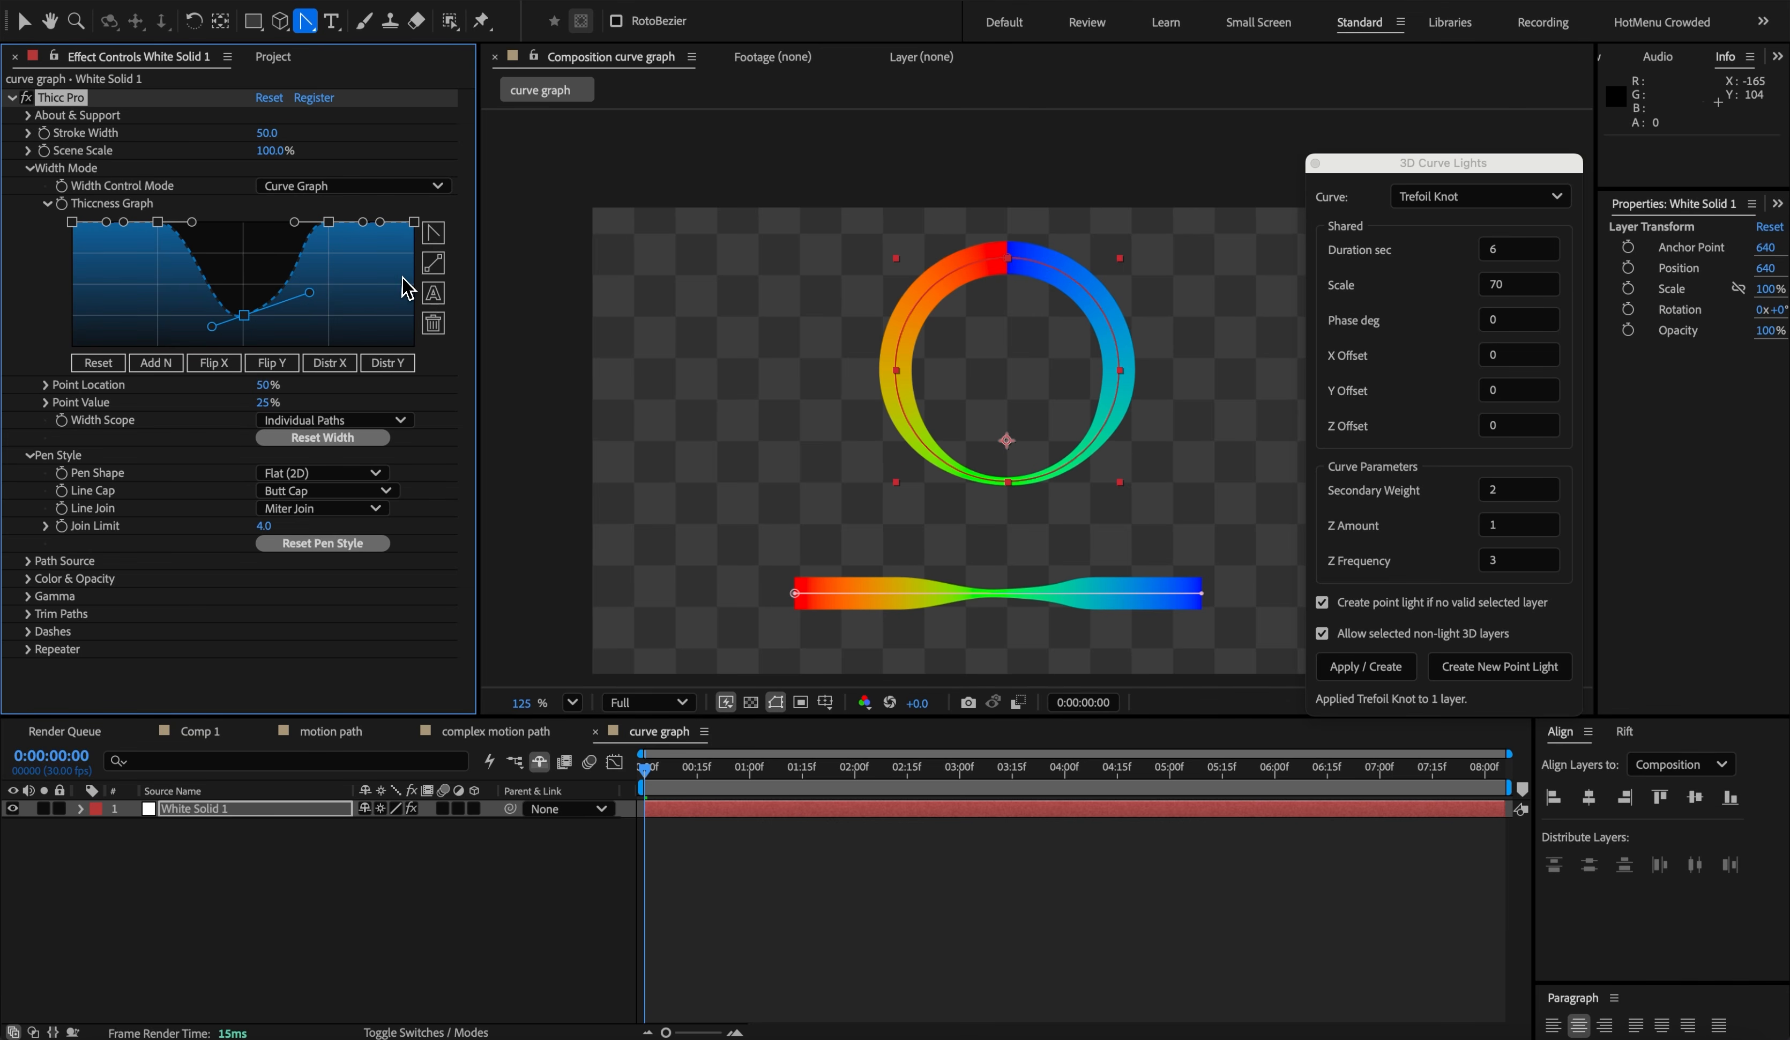
- Try a straight segment after the middle graph point, restore its curve, and auto-smooth the point
{"action": "left_click", "coordinate": [429, 274]}
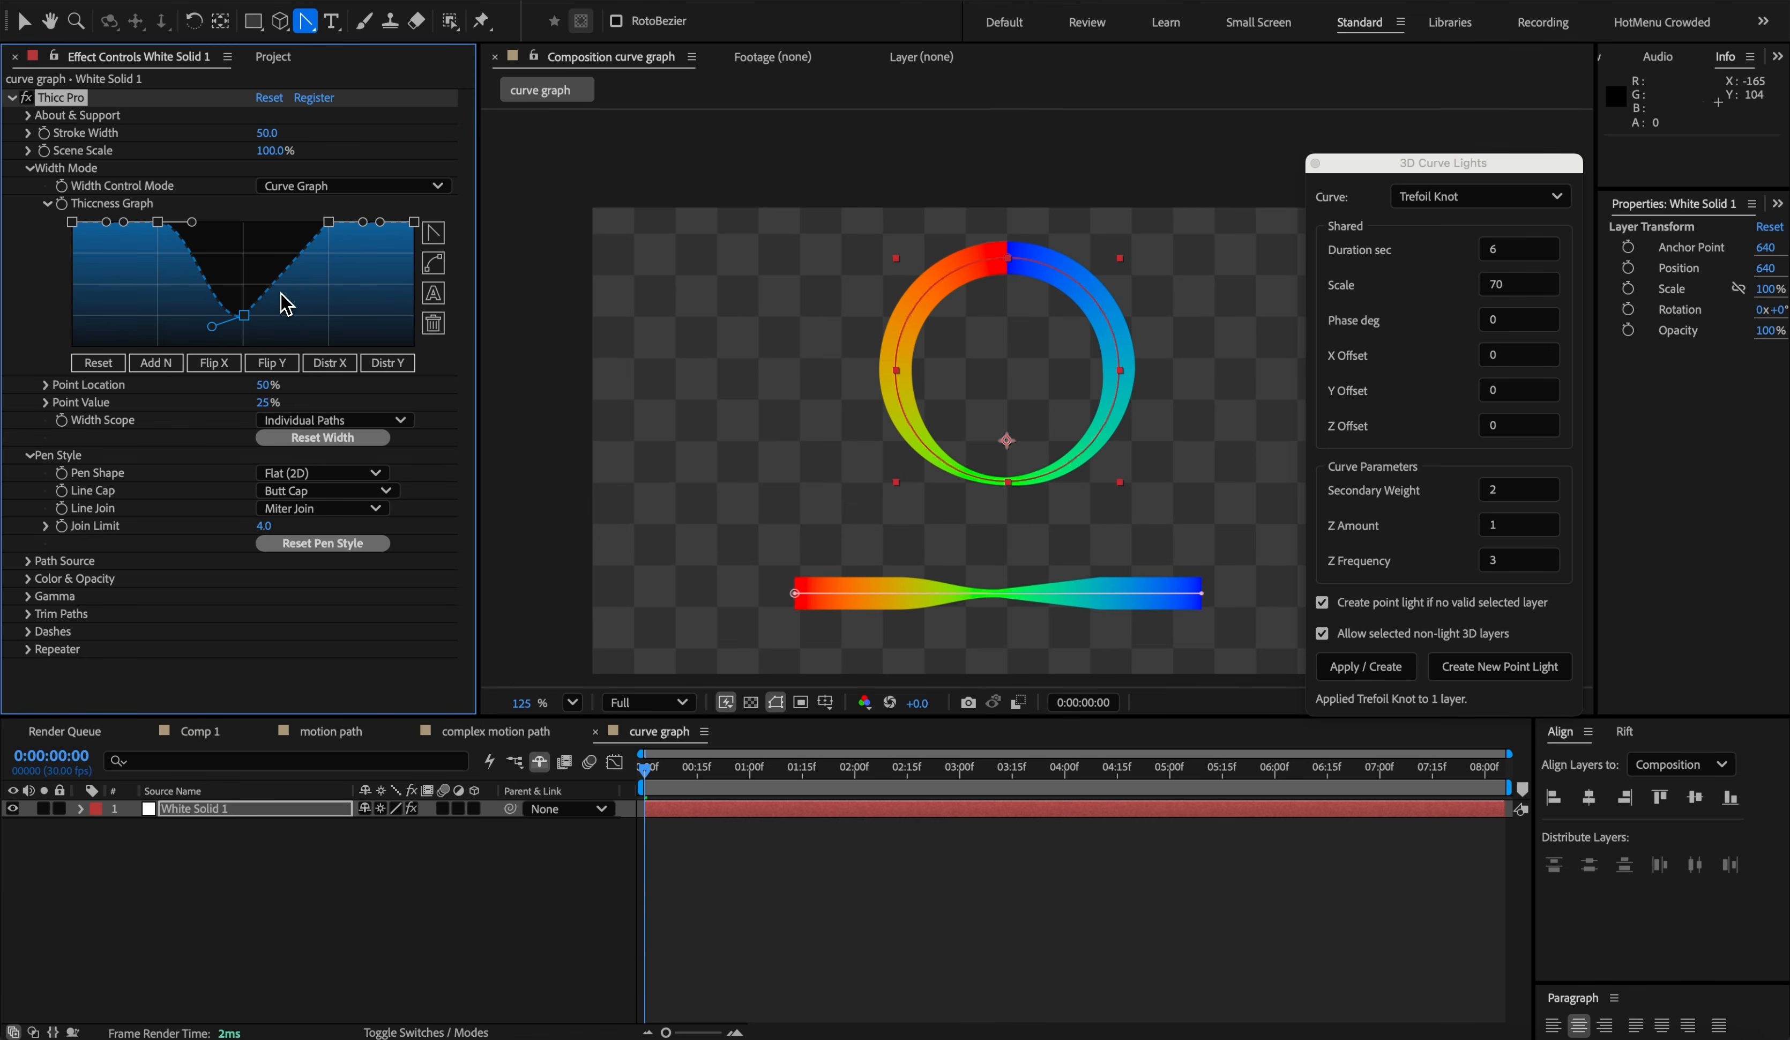
{"action": "left_click", "coordinate": [433, 267]}
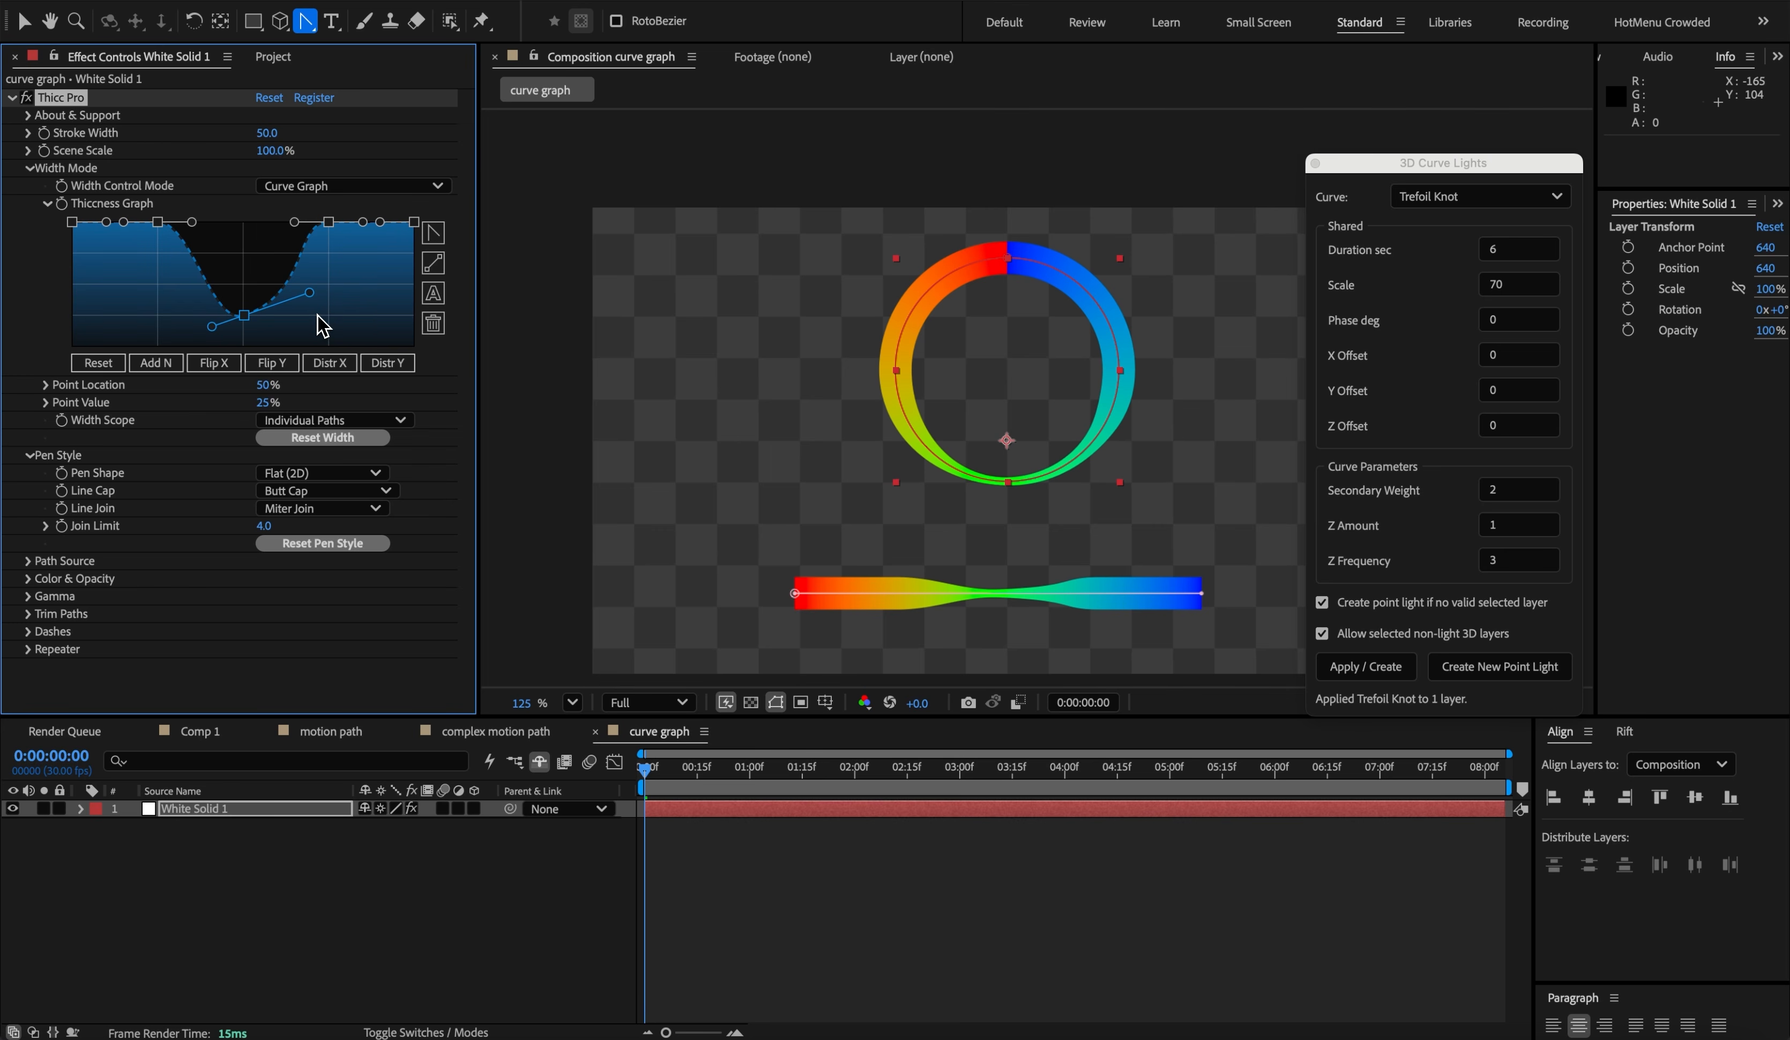
{"action": "left_click", "coordinate": [433, 293]}
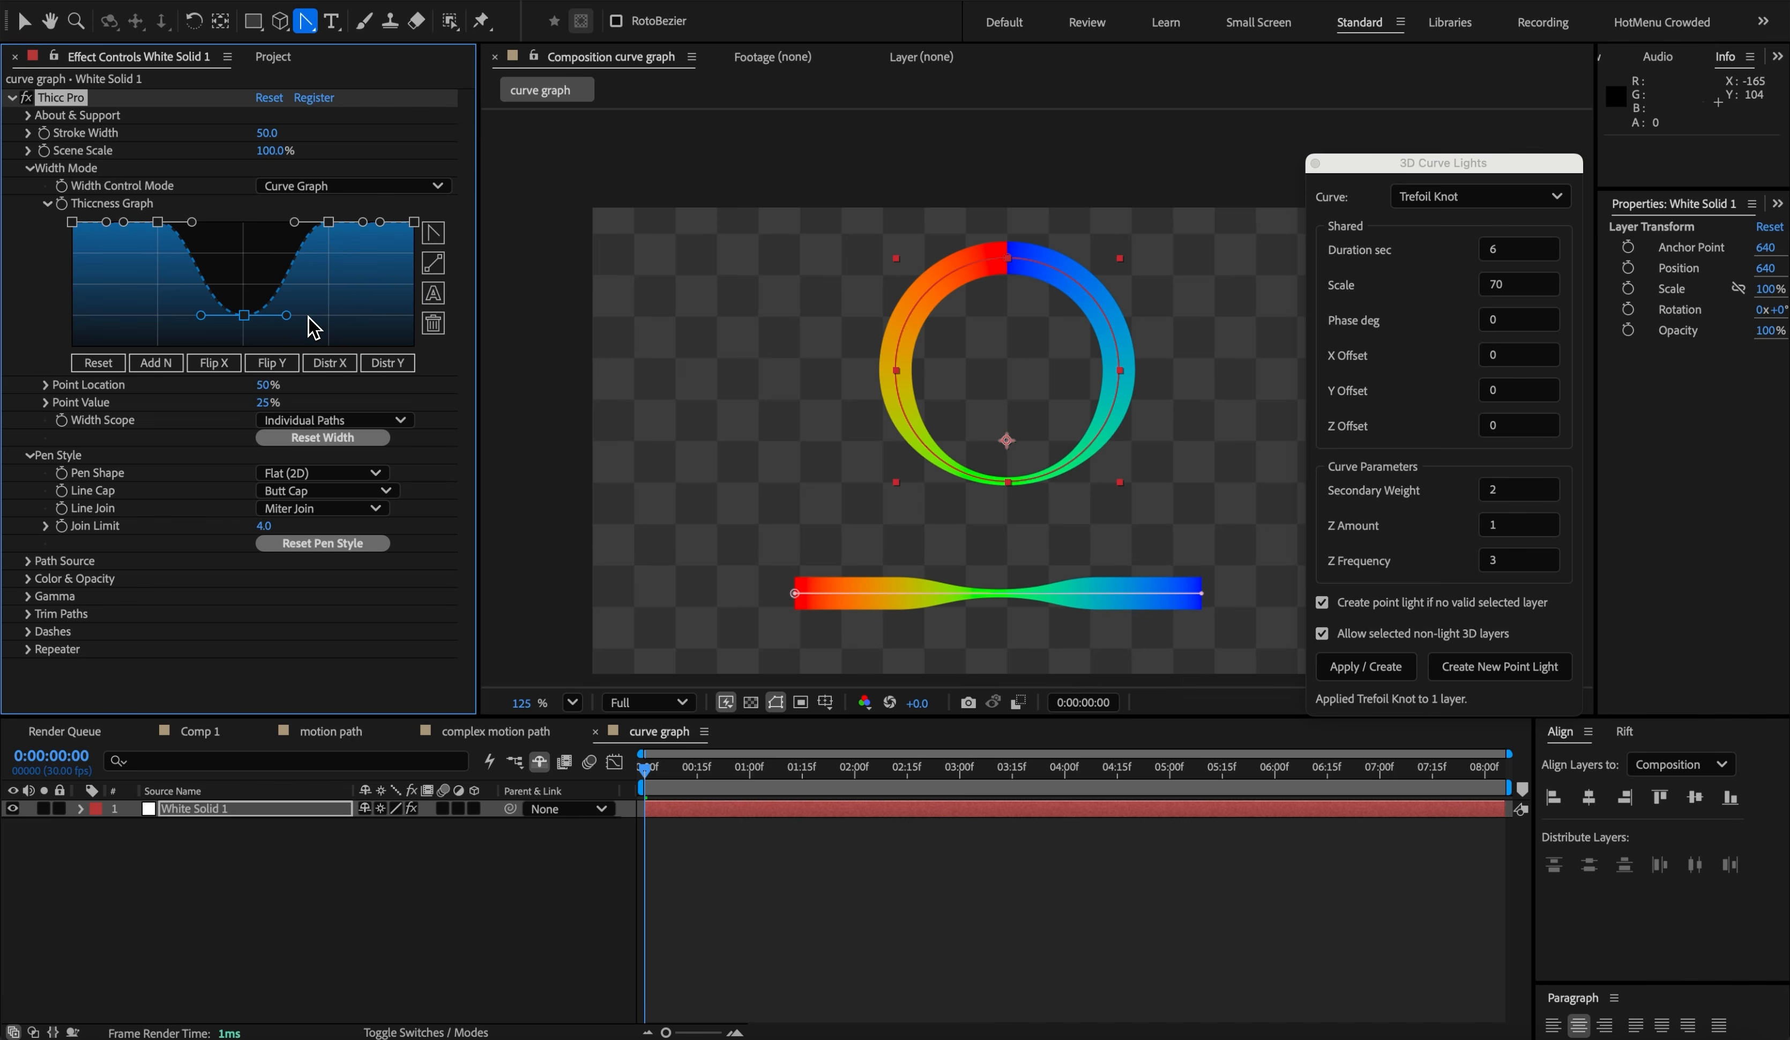
- Delete the Thiccness Graph point at 75% and auto-smooth the middle point and the end point
{"action": "double_click", "coordinate": [329, 223]}
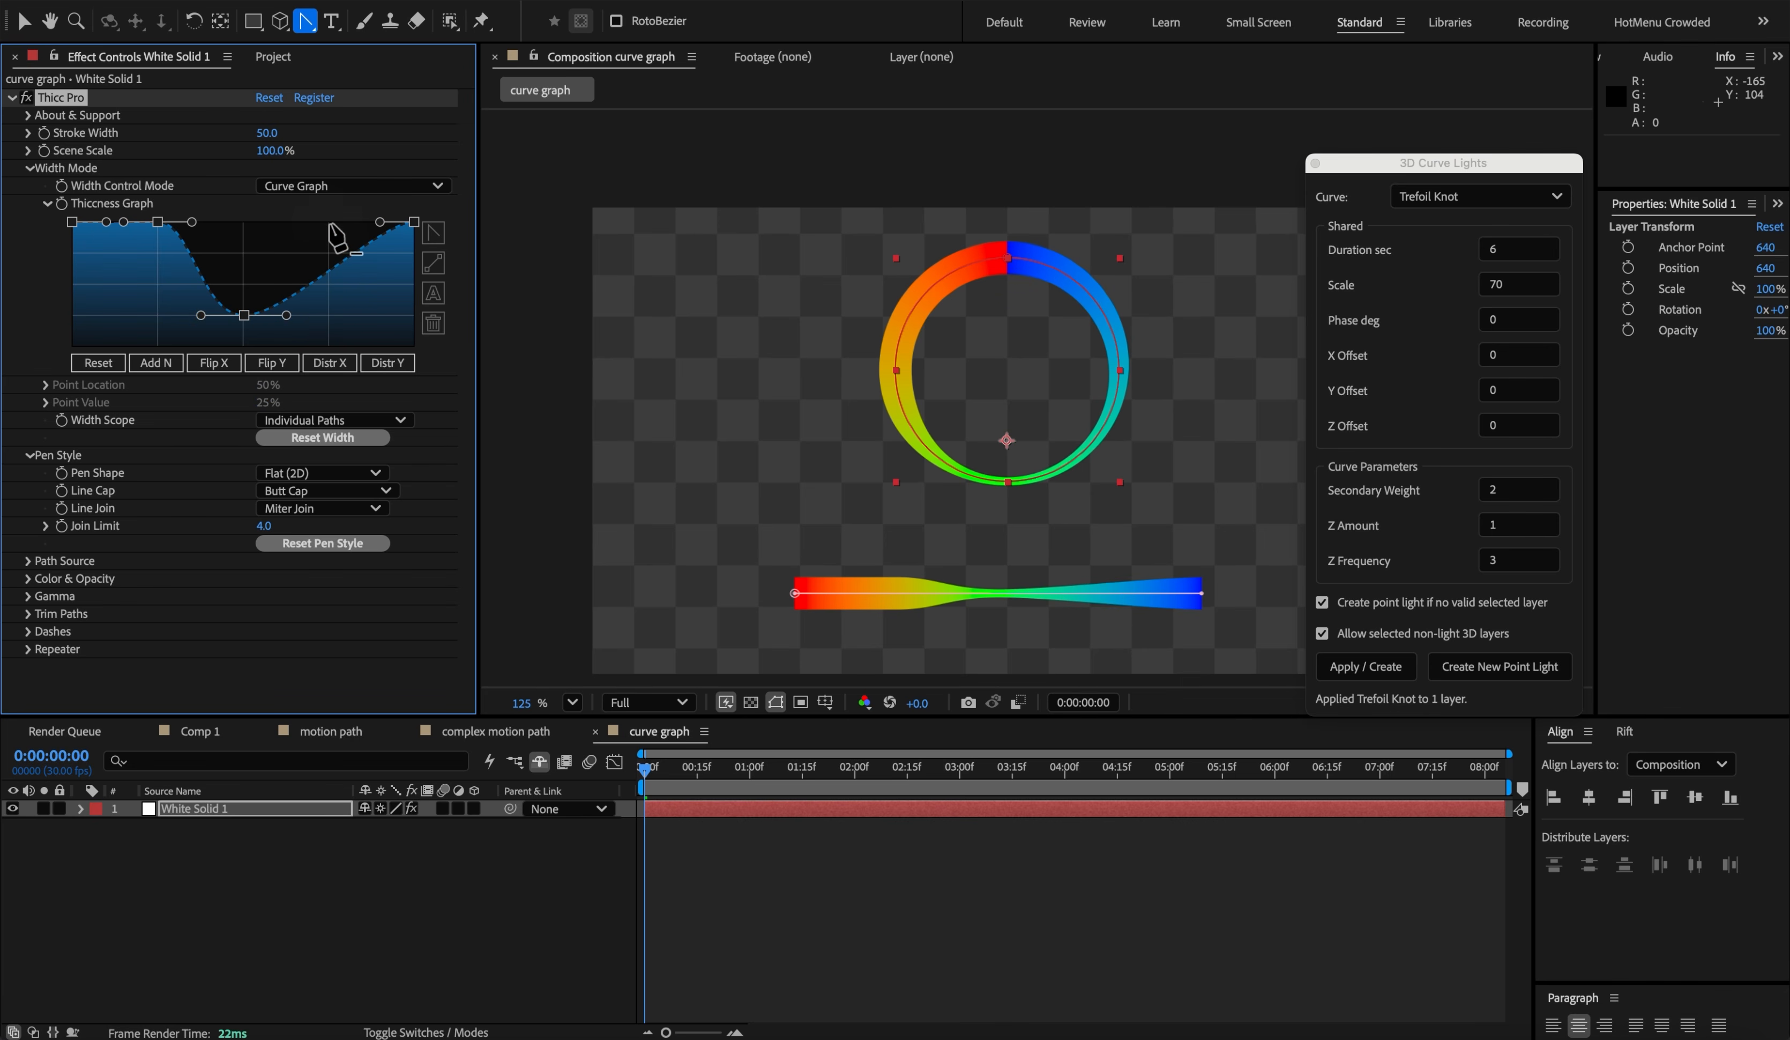
{"action": "left_click", "coordinate": [246, 315]}
{"action": "left_click", "coordinate": [432, 294]}
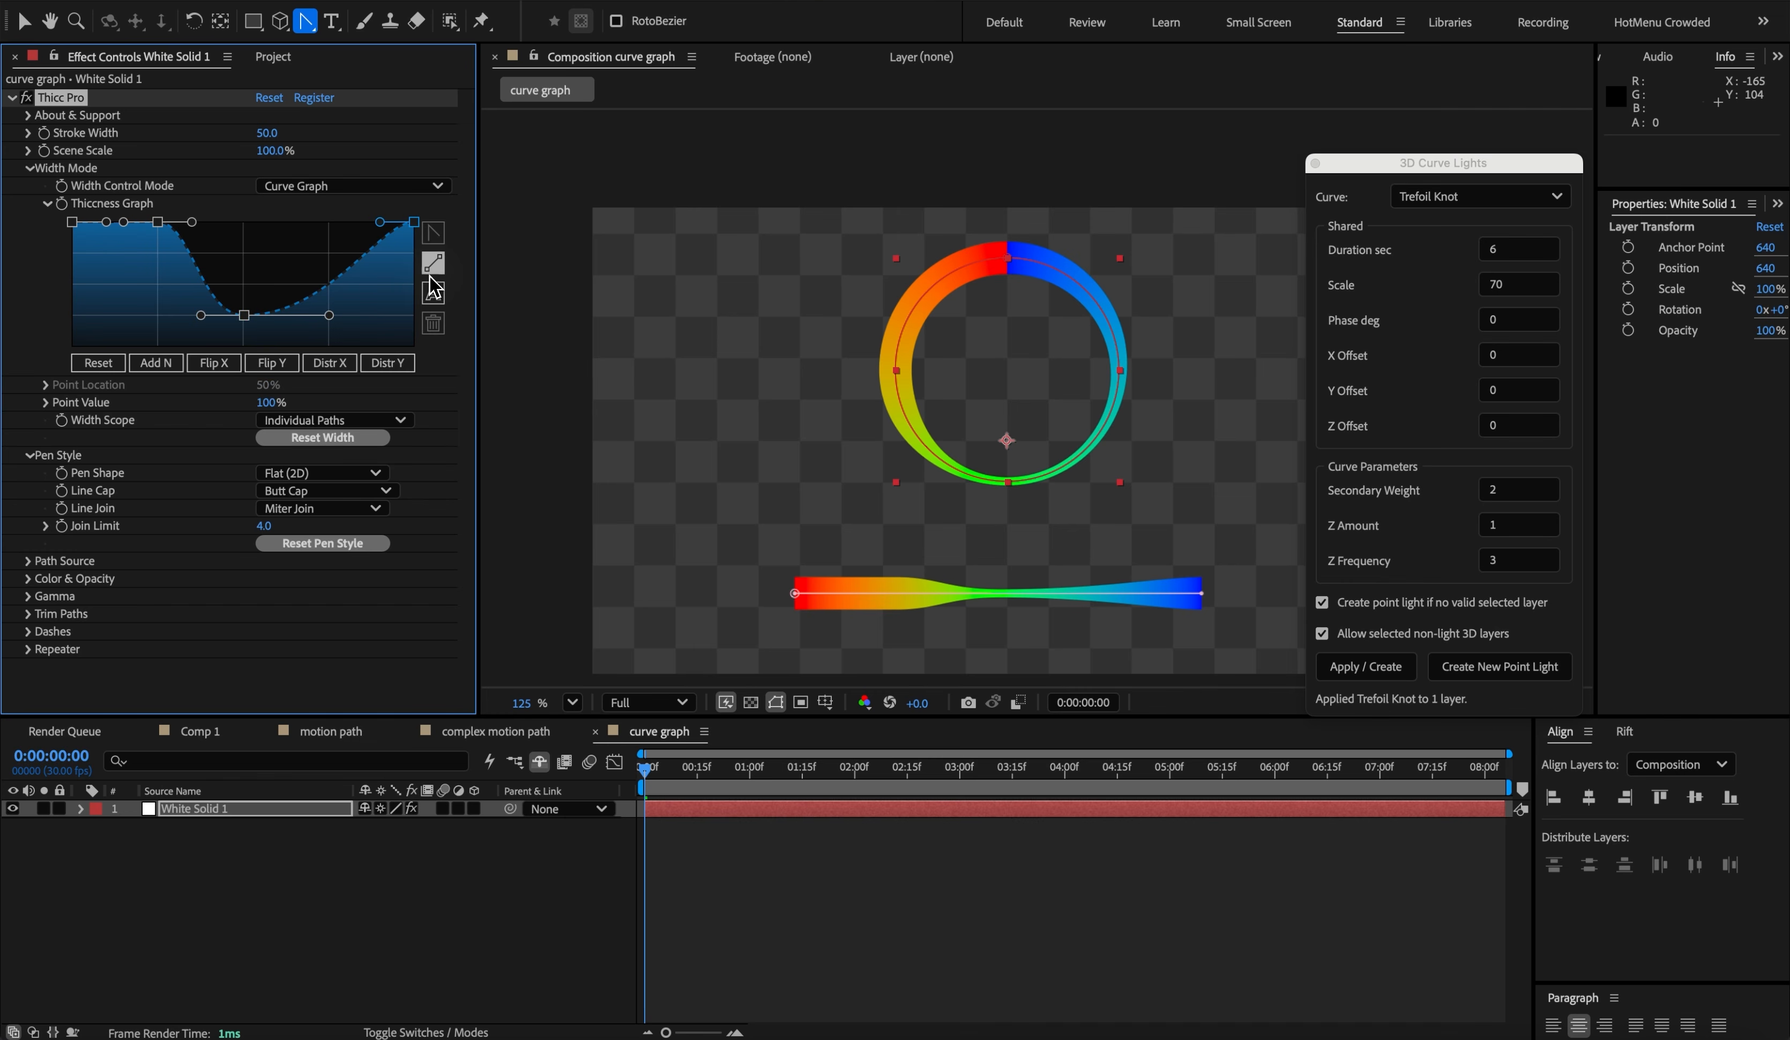
{"action": "left_click", "coordinate": [432, 294]}
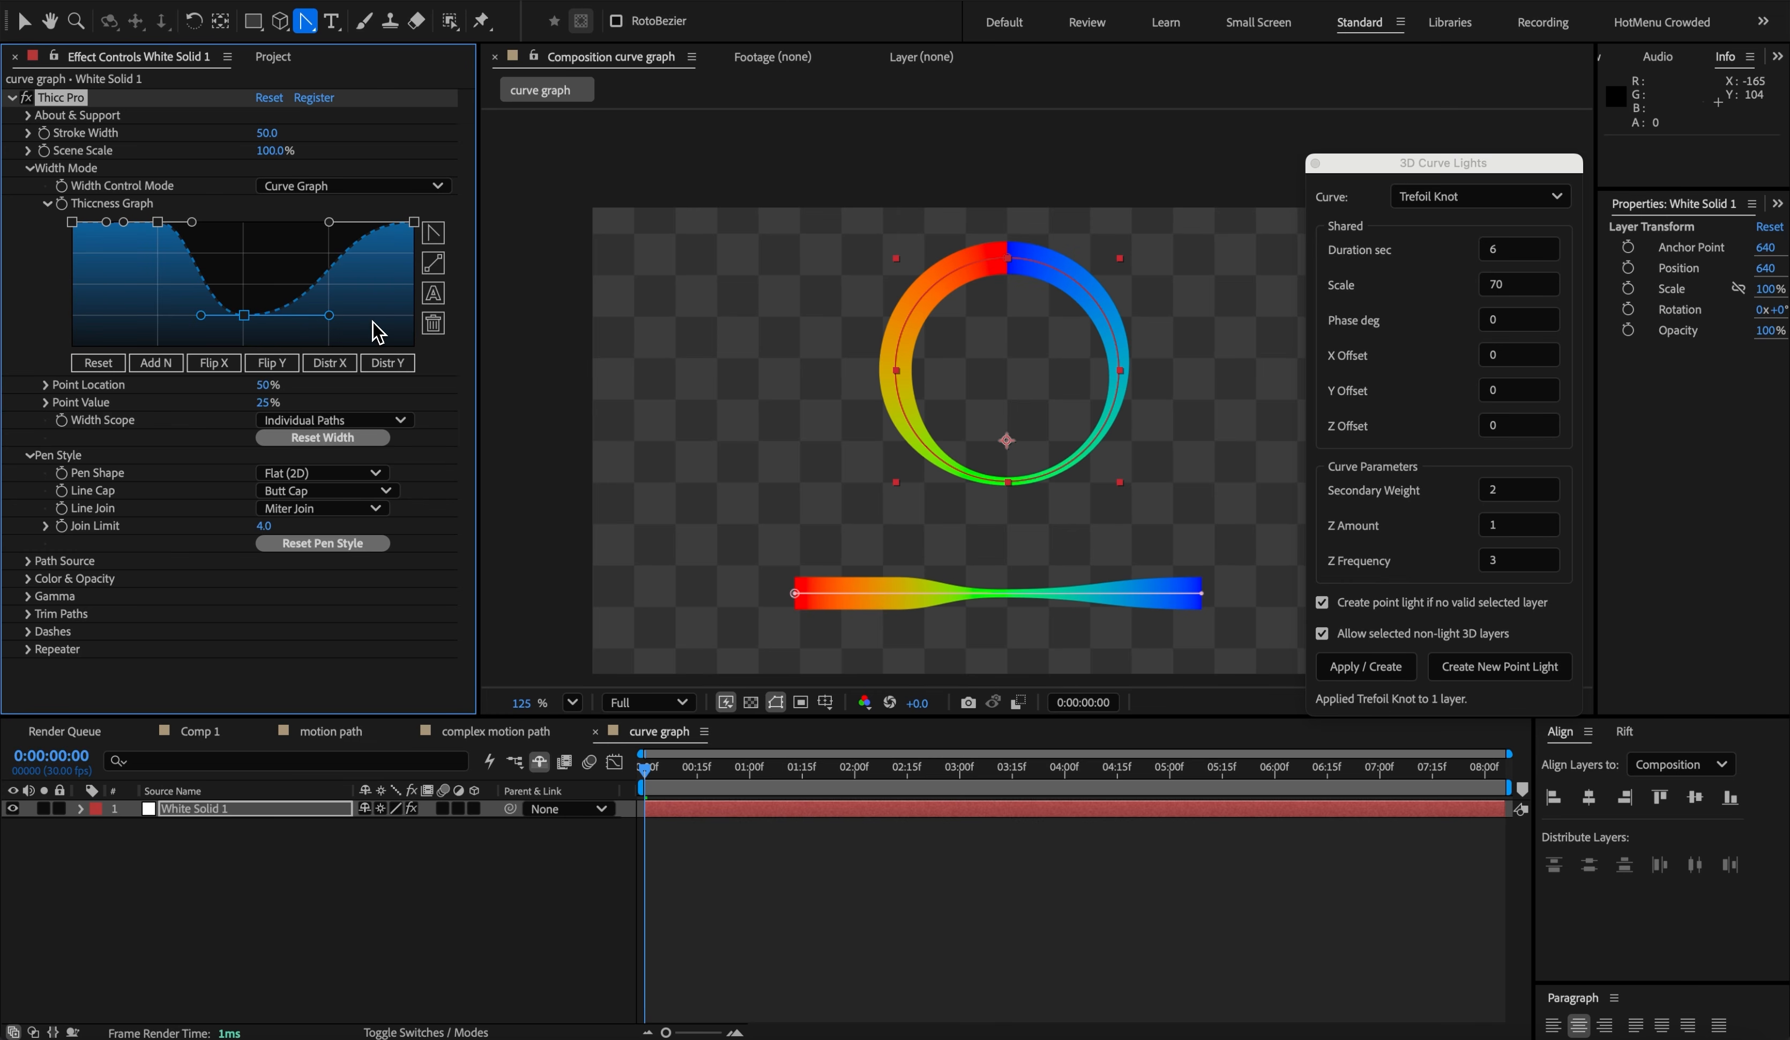
- Delete the middle point of the Thiccness Graph, then reset the graph to its default points
{"action": "key", "text": "super"}
{"action": "left_click", "coordinate": [431, 328]}
{"action": "left_click", "coordinate": [414, 222]}
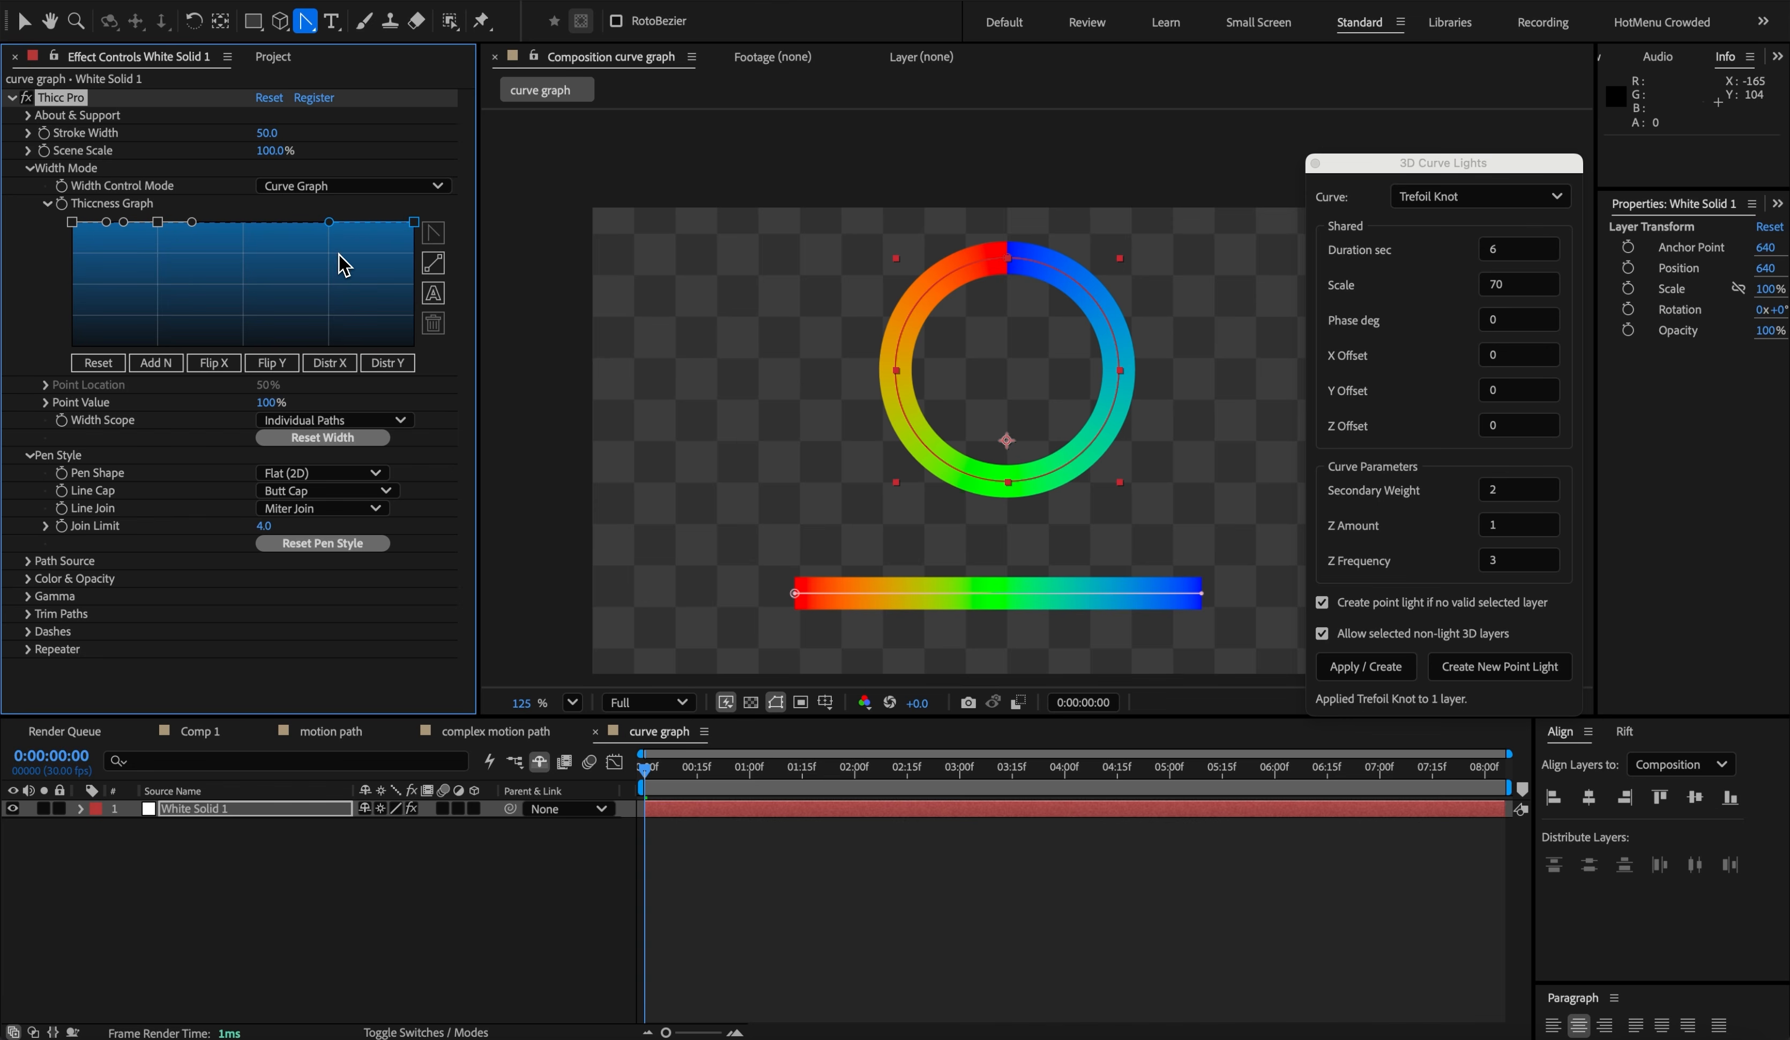
{"action": "left_click", "coordinate": [99, 362]}
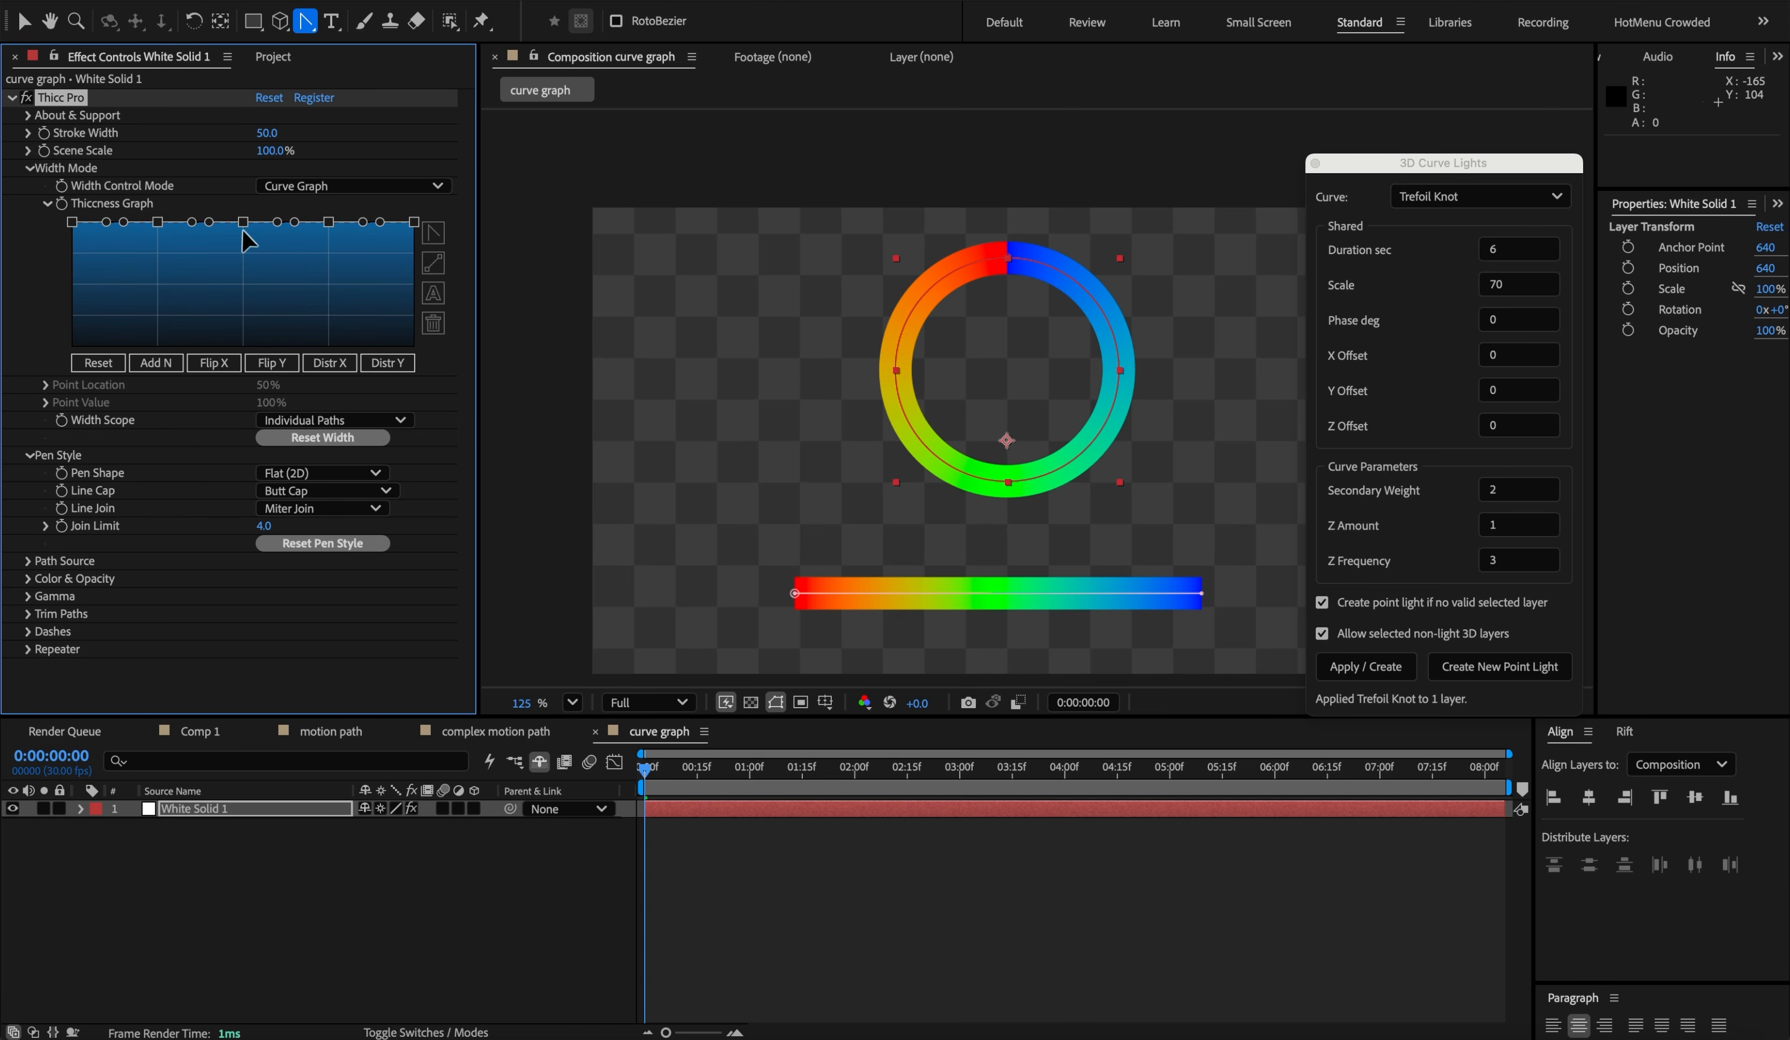
- Lower the middle Thiccness Graph point to 25%, and open the extra-points prompt and cancel it
{"action": "left_click_drag", "start_coordinate": [243, 223], "coordinate": [244, 316]}
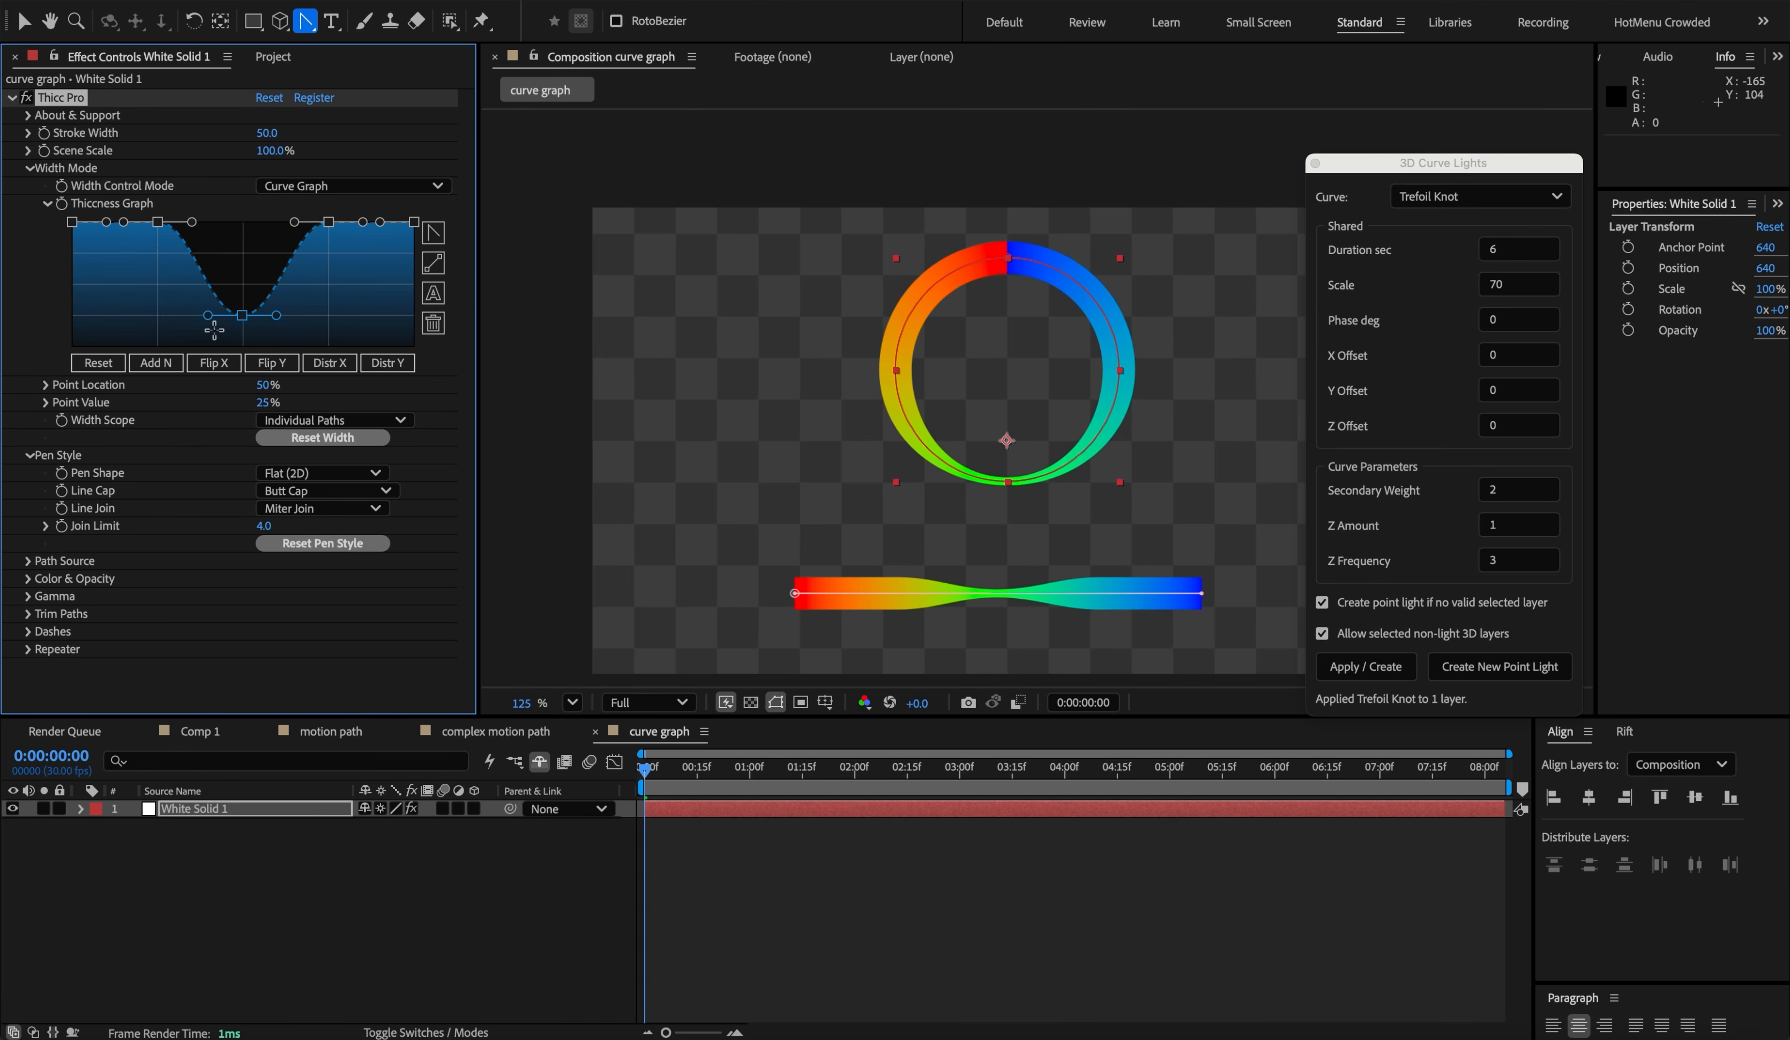
{"action": "left_click", "coordinate": [157, 365]}
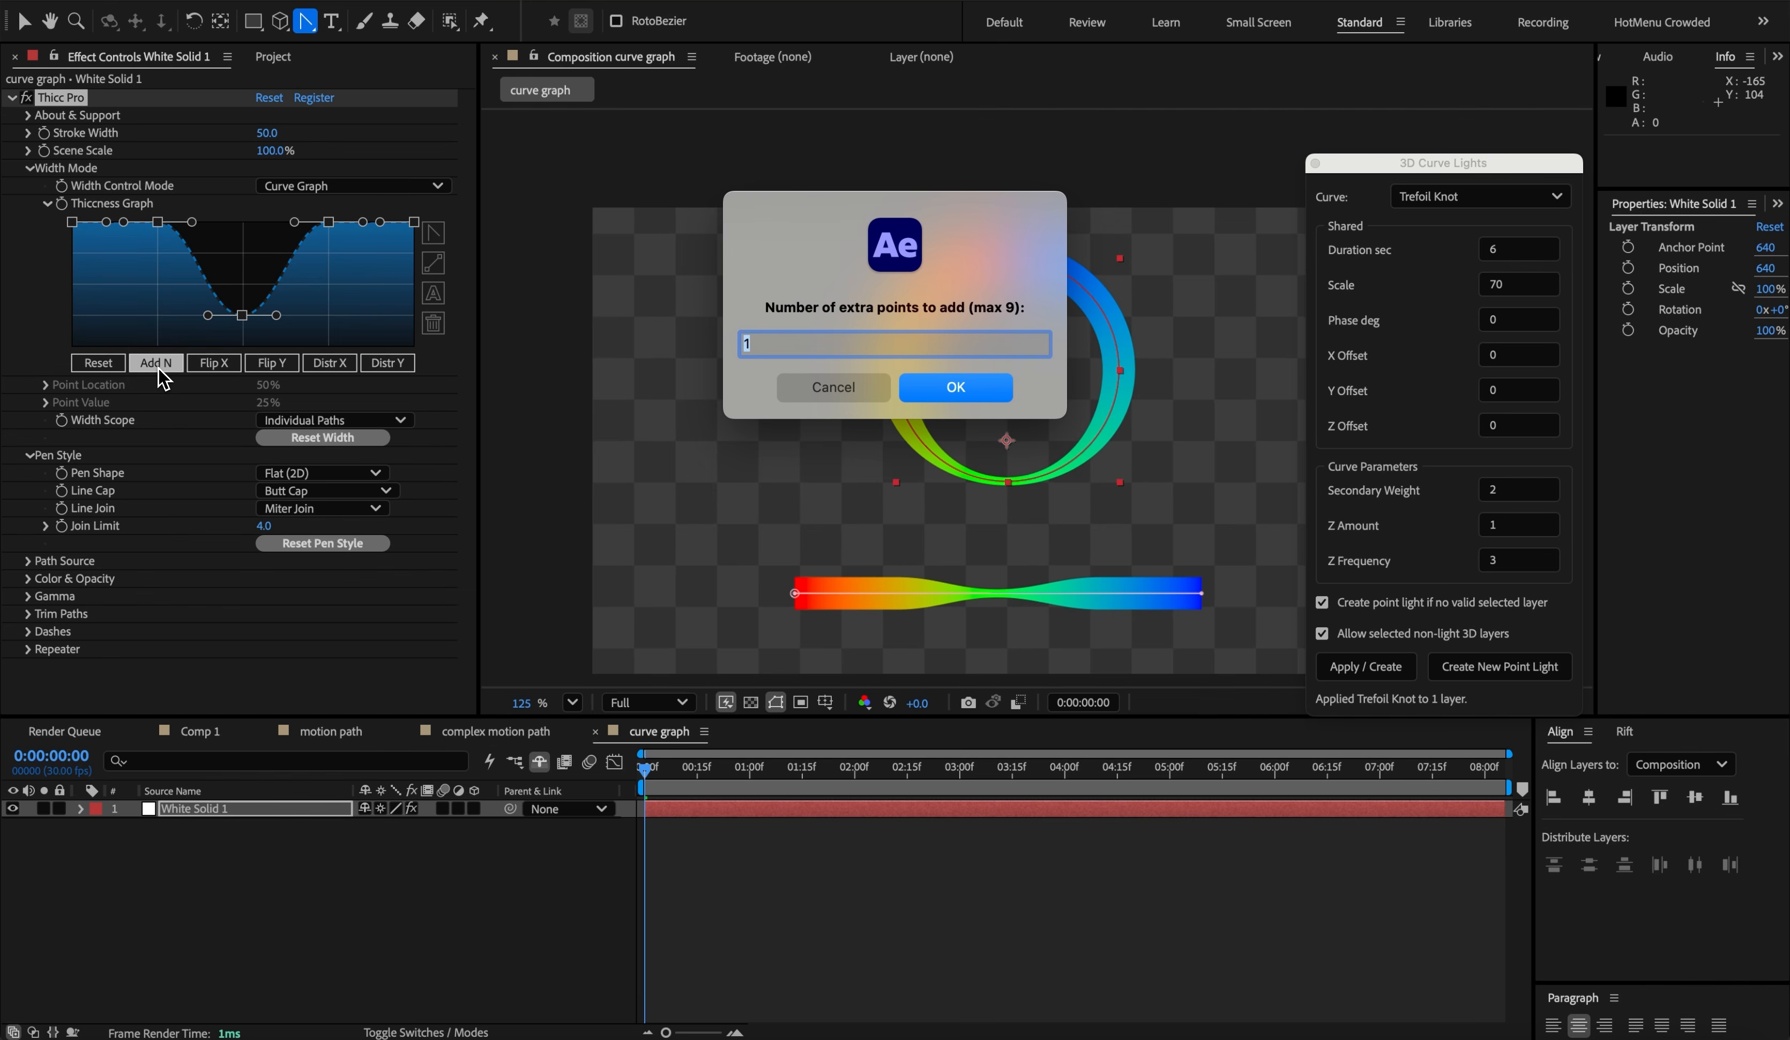
{"action": "left_click", "coordinate": [833, 387]}
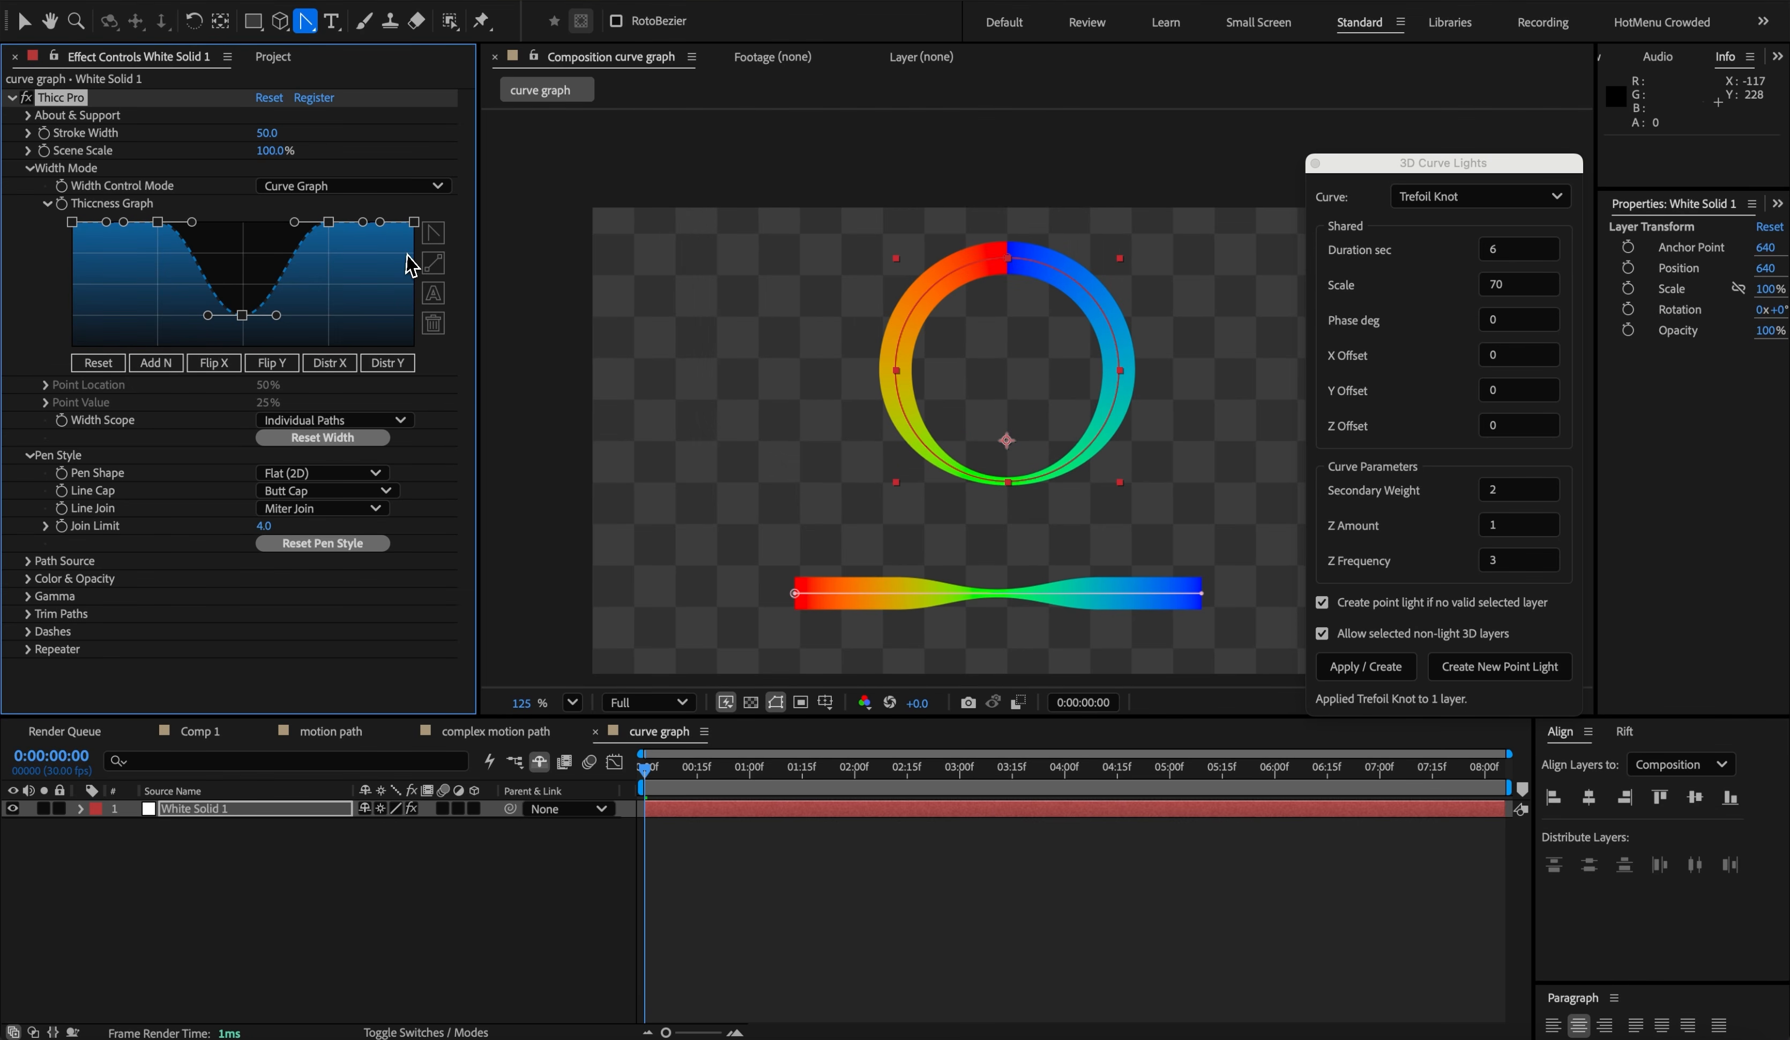
- Try flipping the Thiccness Graph horizontally and vertically, then distribute its points evenly in X and Y
{"action": "left_click", "coordinate": [232, 362]}
{"action": "left_click", "coordinate": [260, 363]}
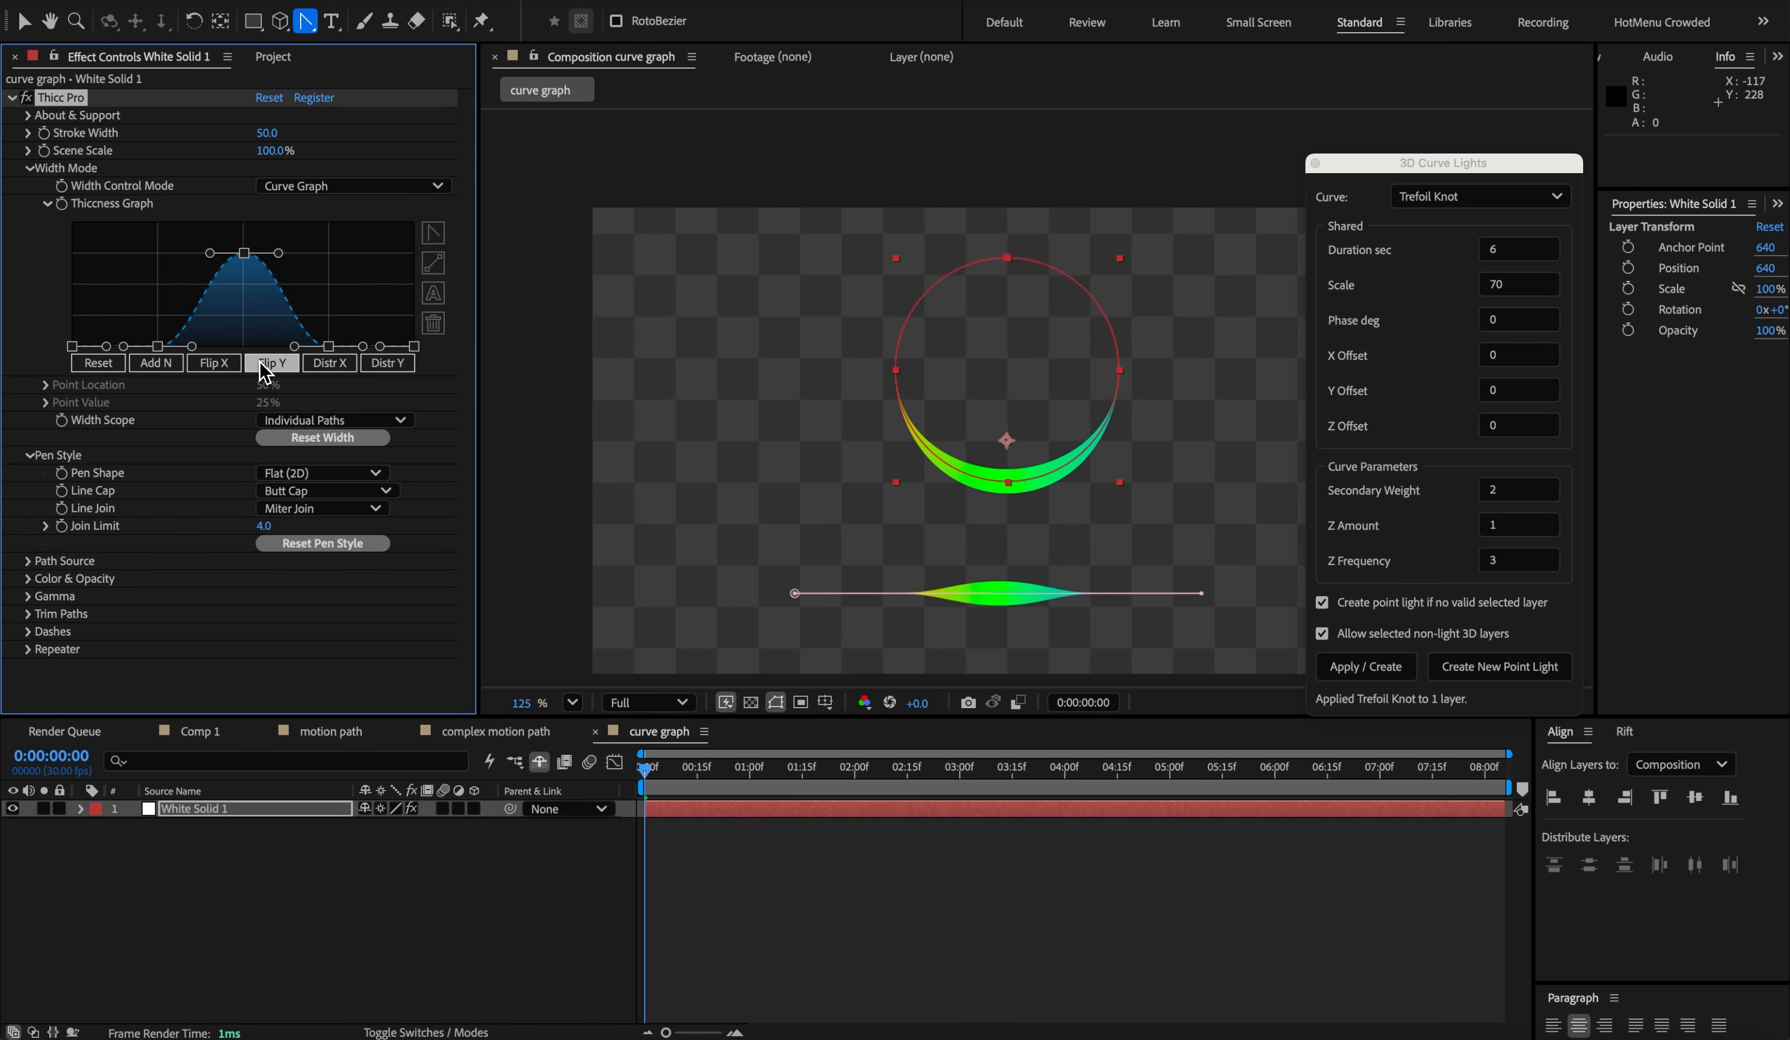
{"action": "left_click", "coordinate": [314, 367]}
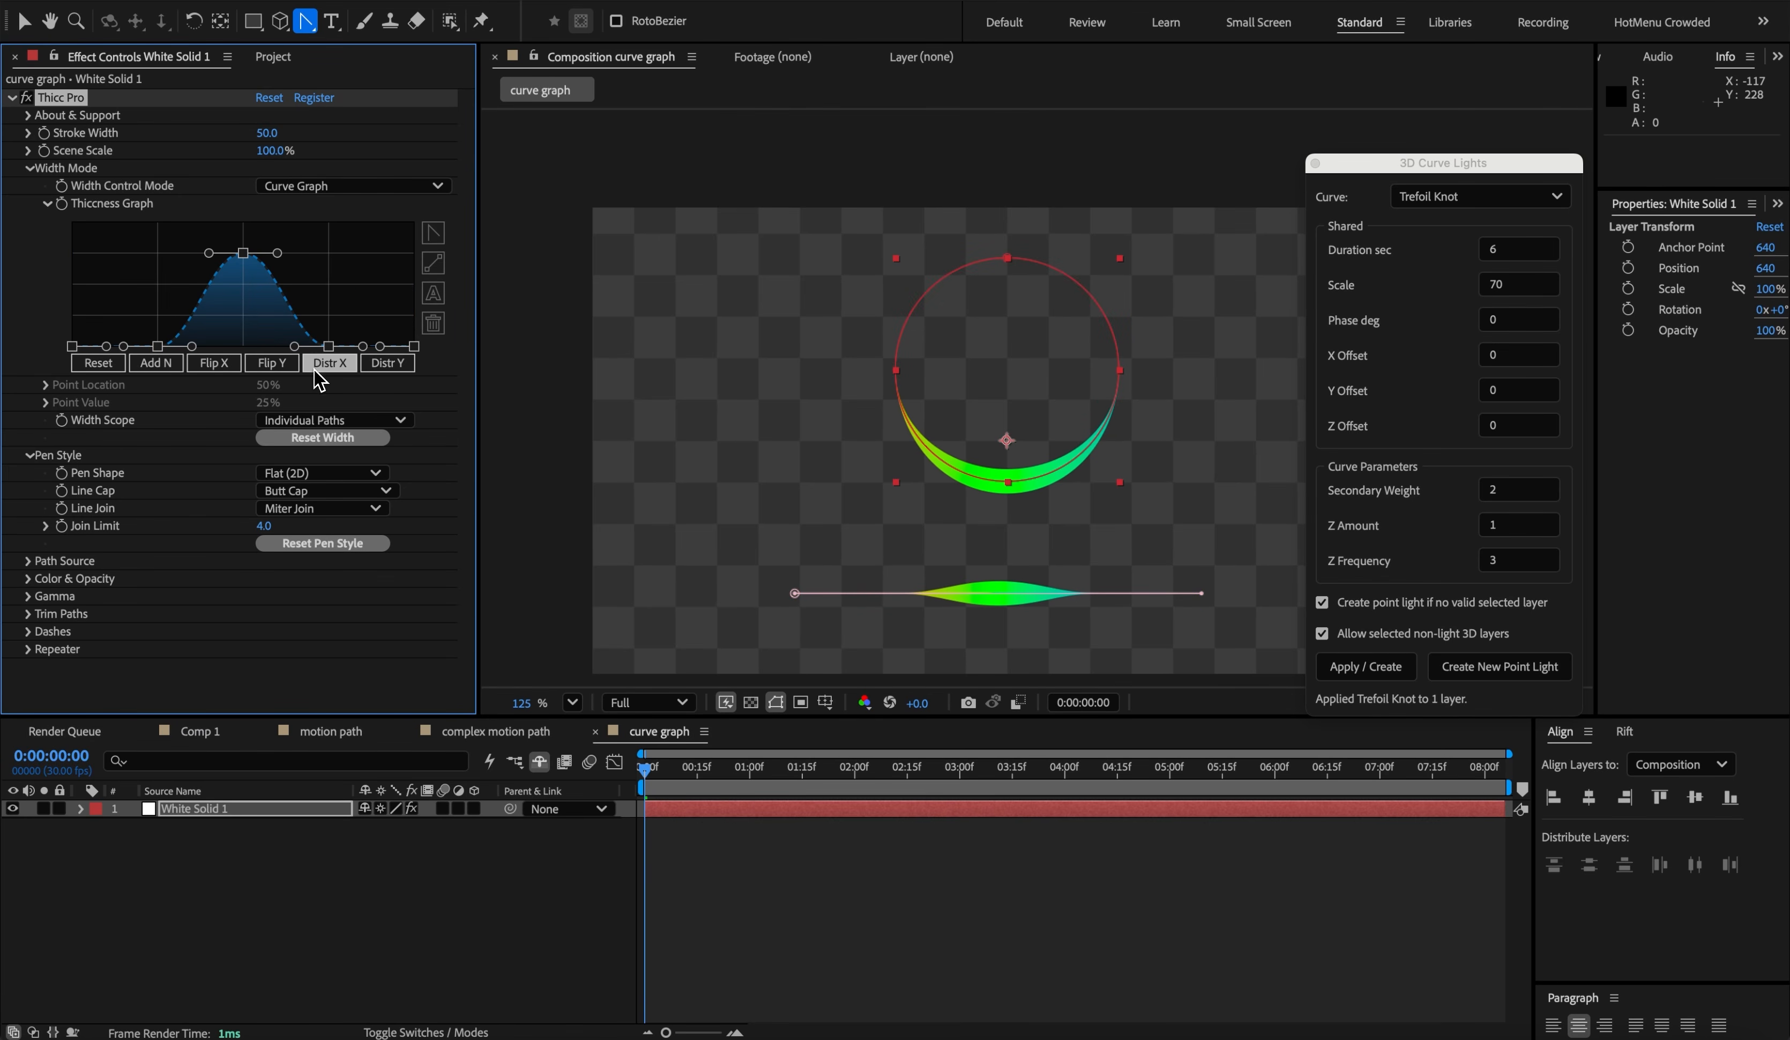
{"action": "left_click", "coordinate": [367, 367]}
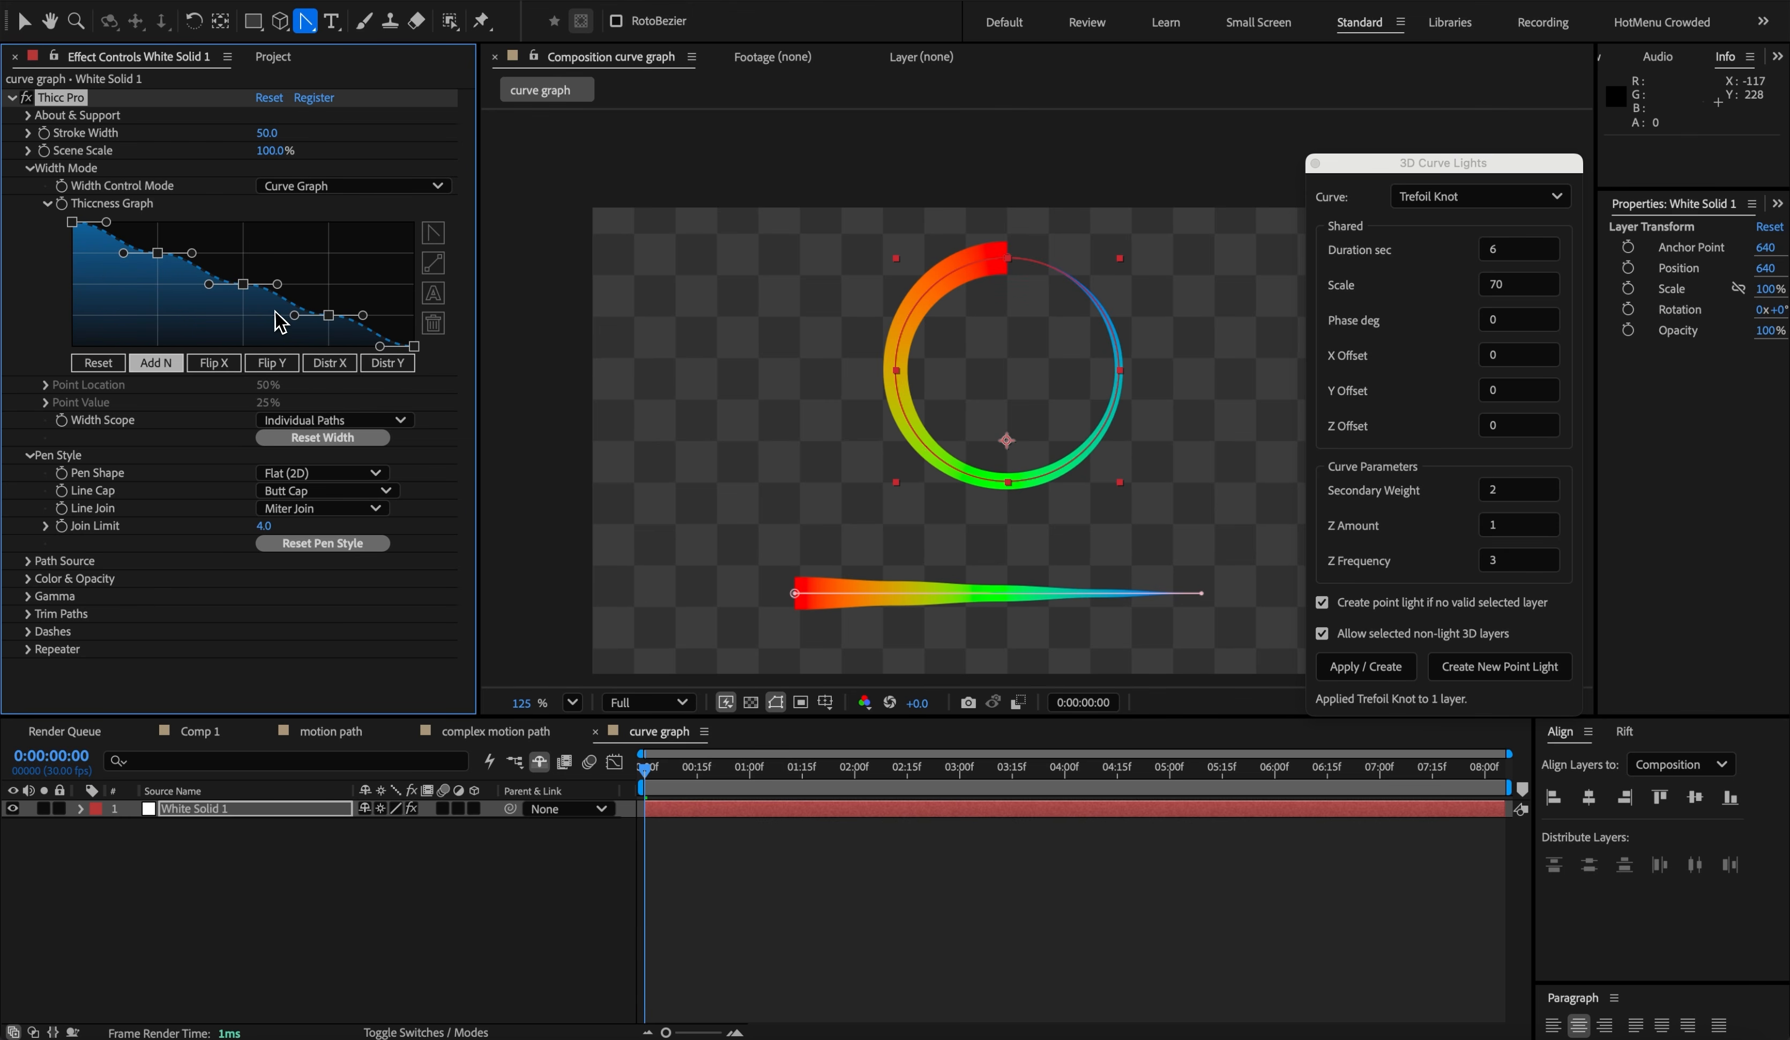
- Reset the Thiccness Graph and lower its end point to the bottom of the graph
{"action": "left_click", "coordinate": [116, 365]}
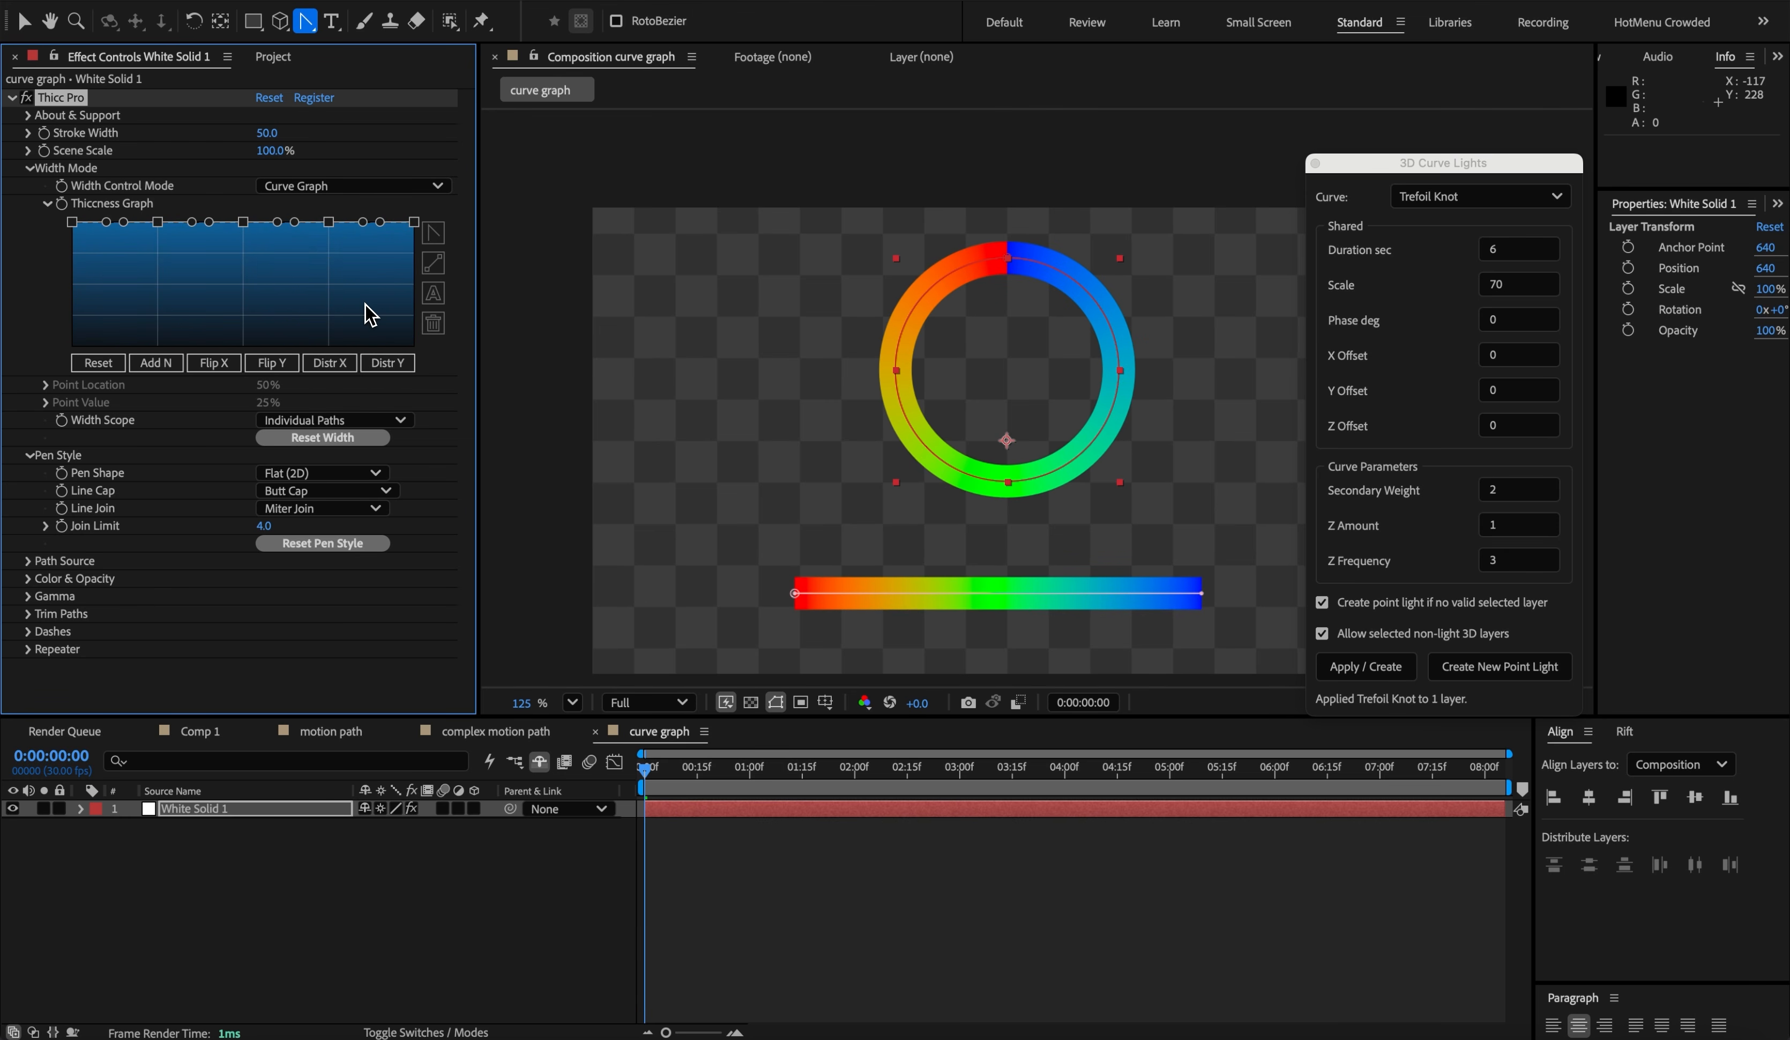
{"action": "left_click_drag", "start_coordinate": [413, 223], "coordinate": [416, 347]}
- Make the segment after the 75% graph point straight and set that point's Point Location to 60%
{"action": "left_click", "coordinate": [330, 221]}
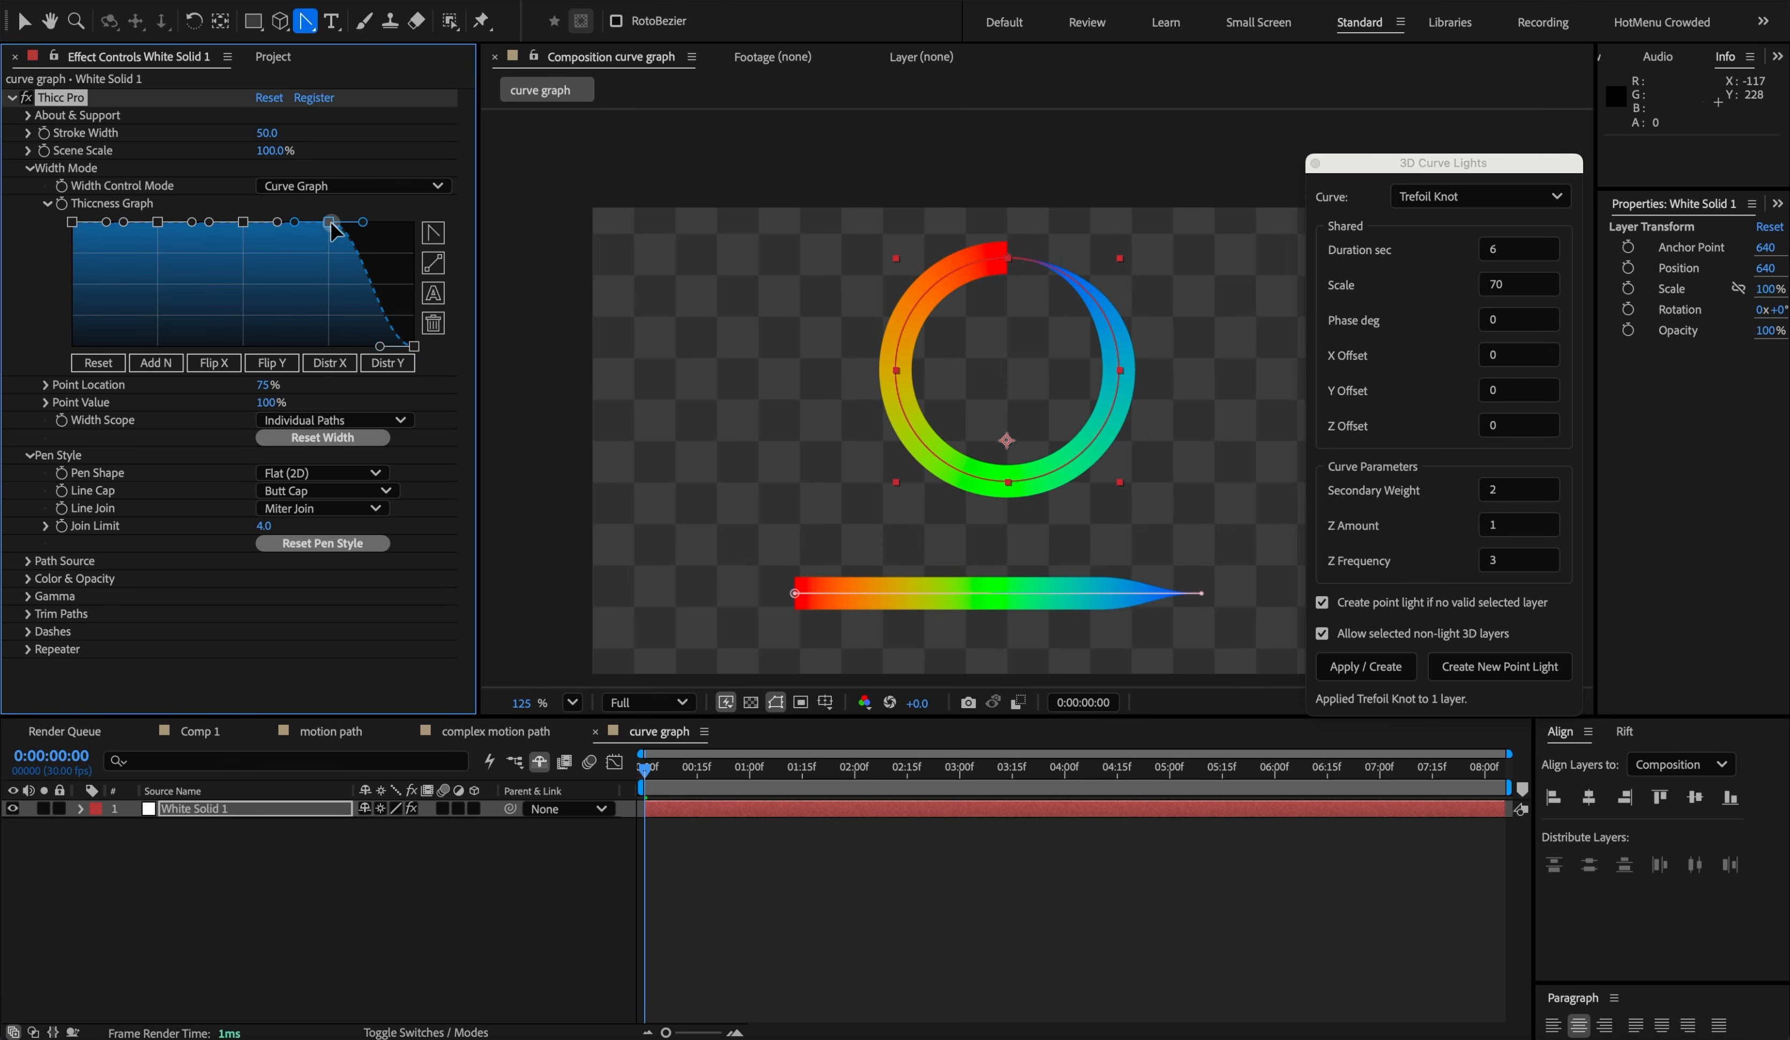
{"action": "left_click", "coordinate": [433, 264]}
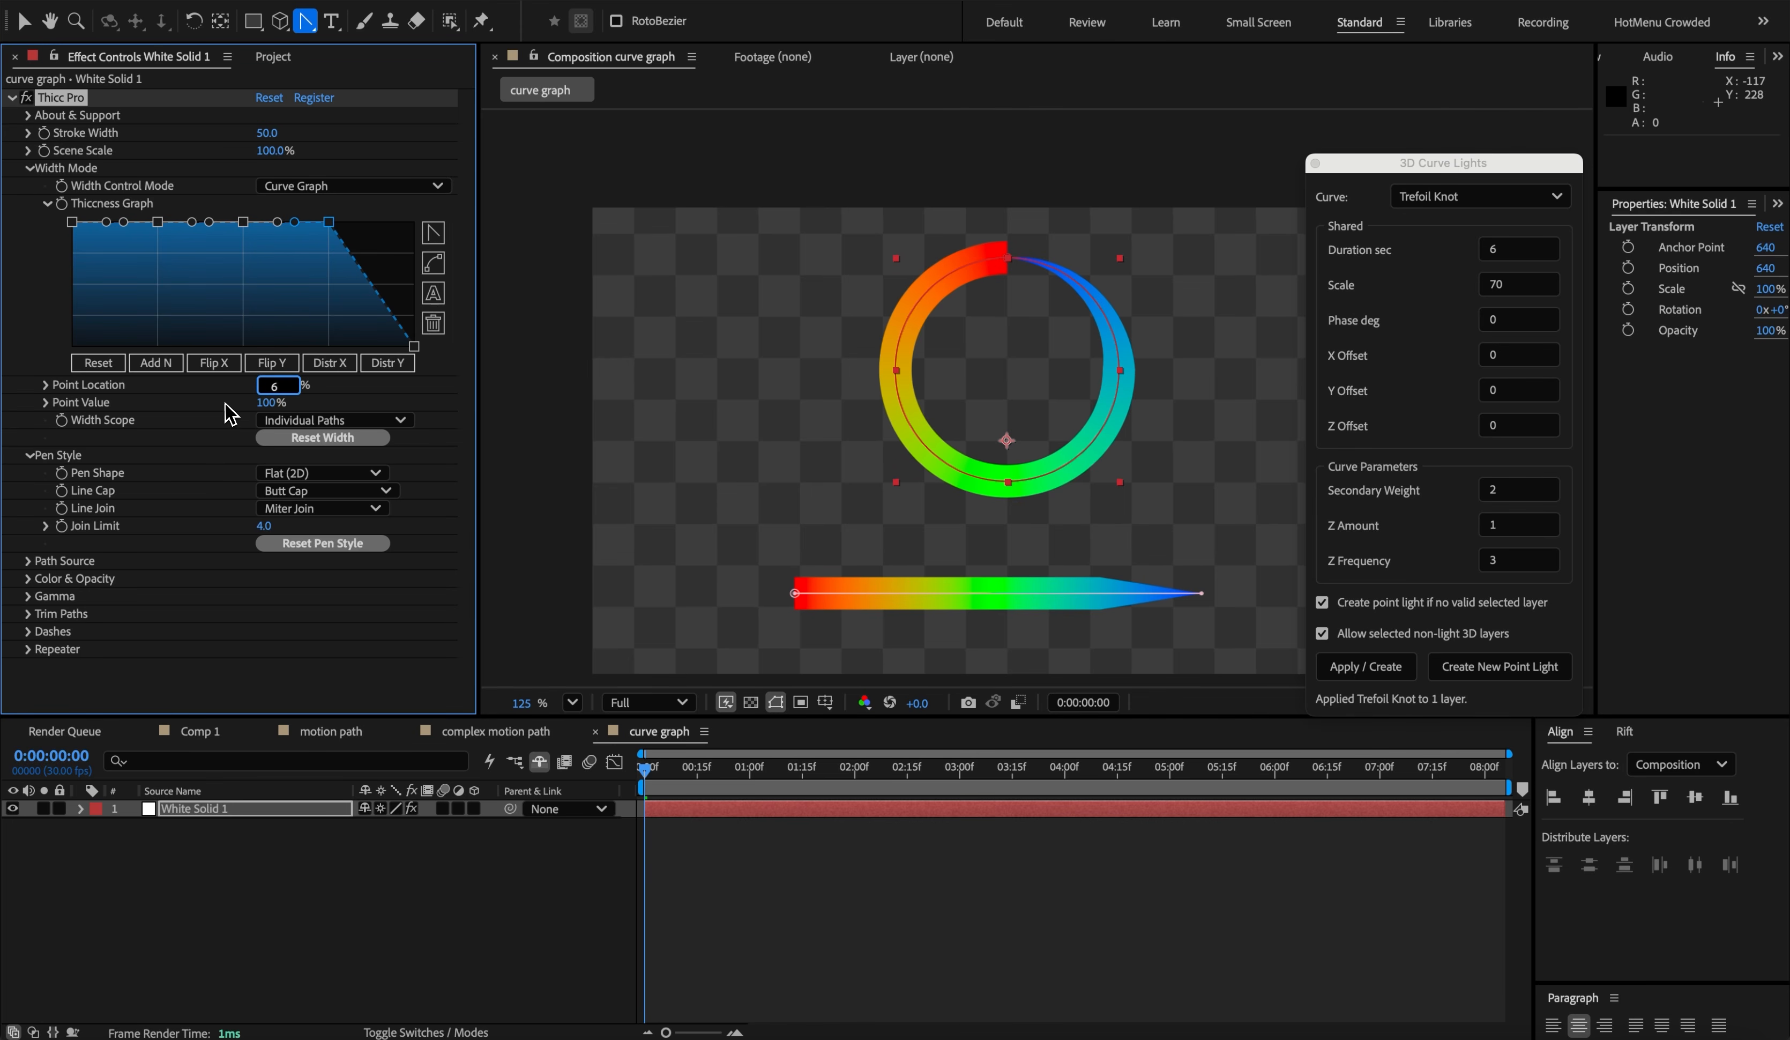
{"action": "type", "text": "0"}
{"action": "key", "text": "Return"}
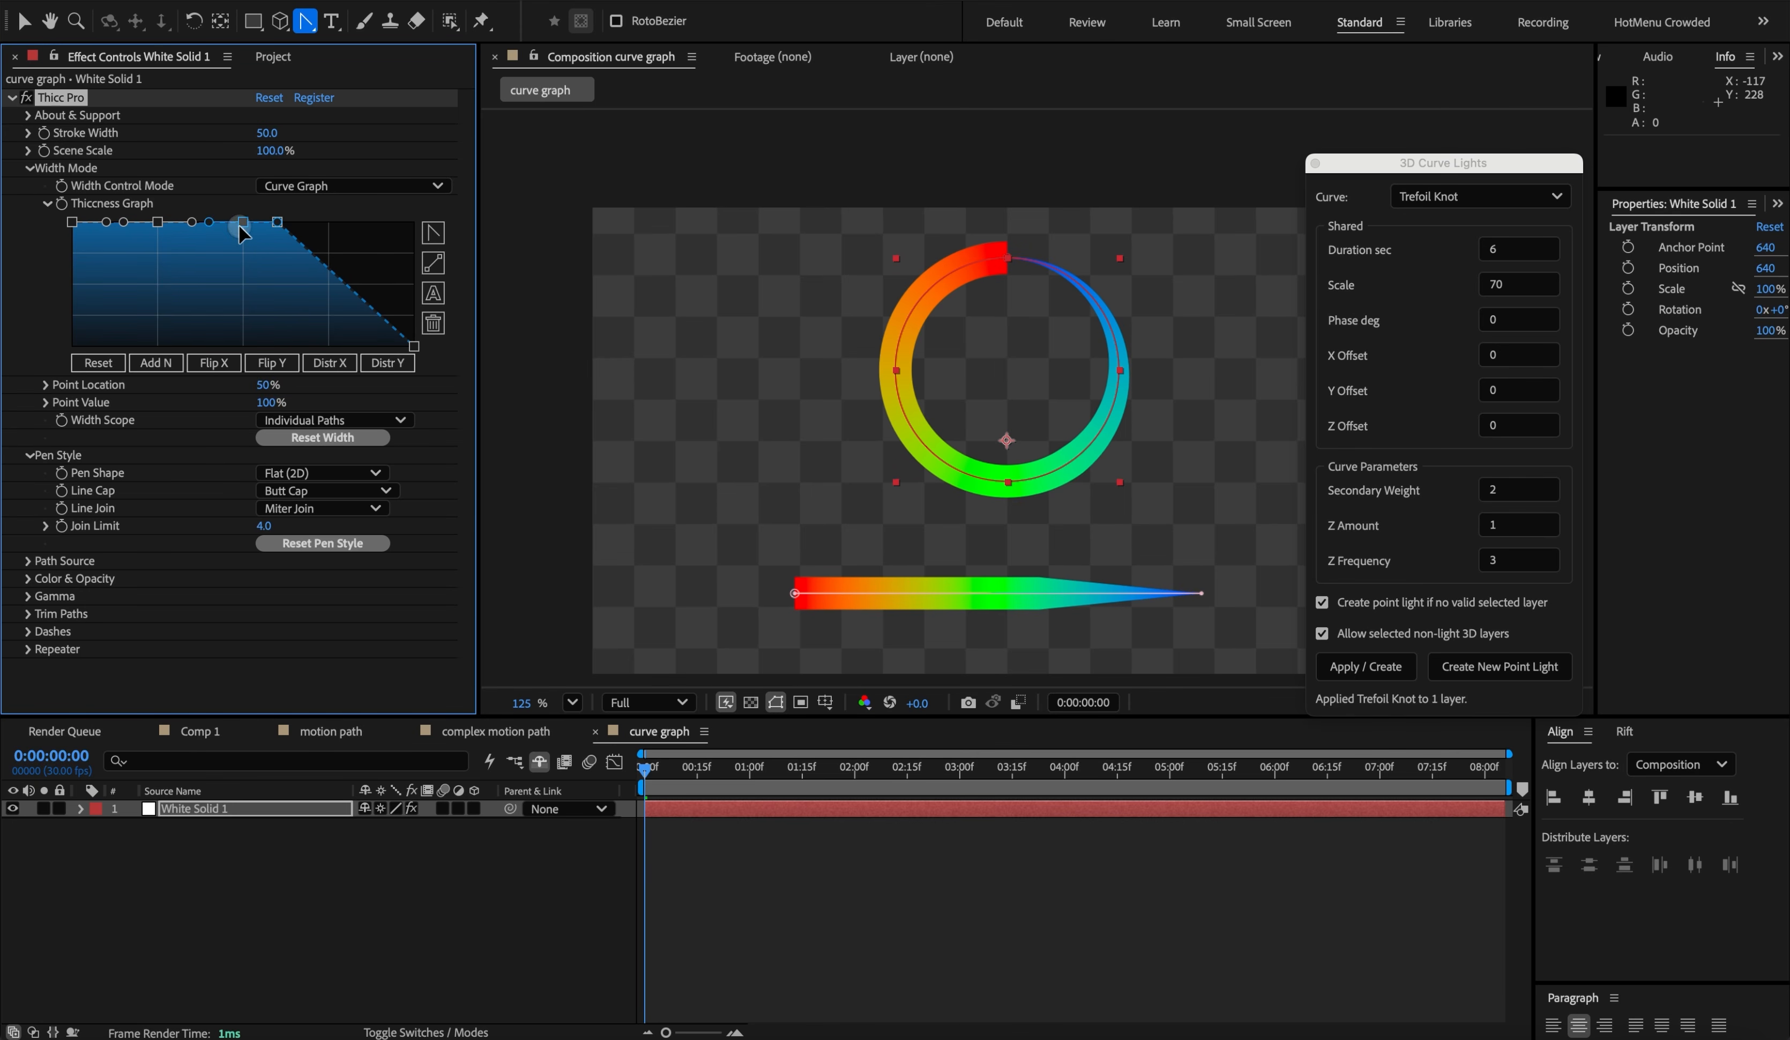
- Move the middle graph point to the 60% location at half height, and delete the point at 25%
{"action": "left_click_drag", "start_coordinate": [241, 224], "coordinate": [278, 314]}
{"action": "left_click_drag", "start_coordinate": [262, 402], "coordinate": [273, 407]}
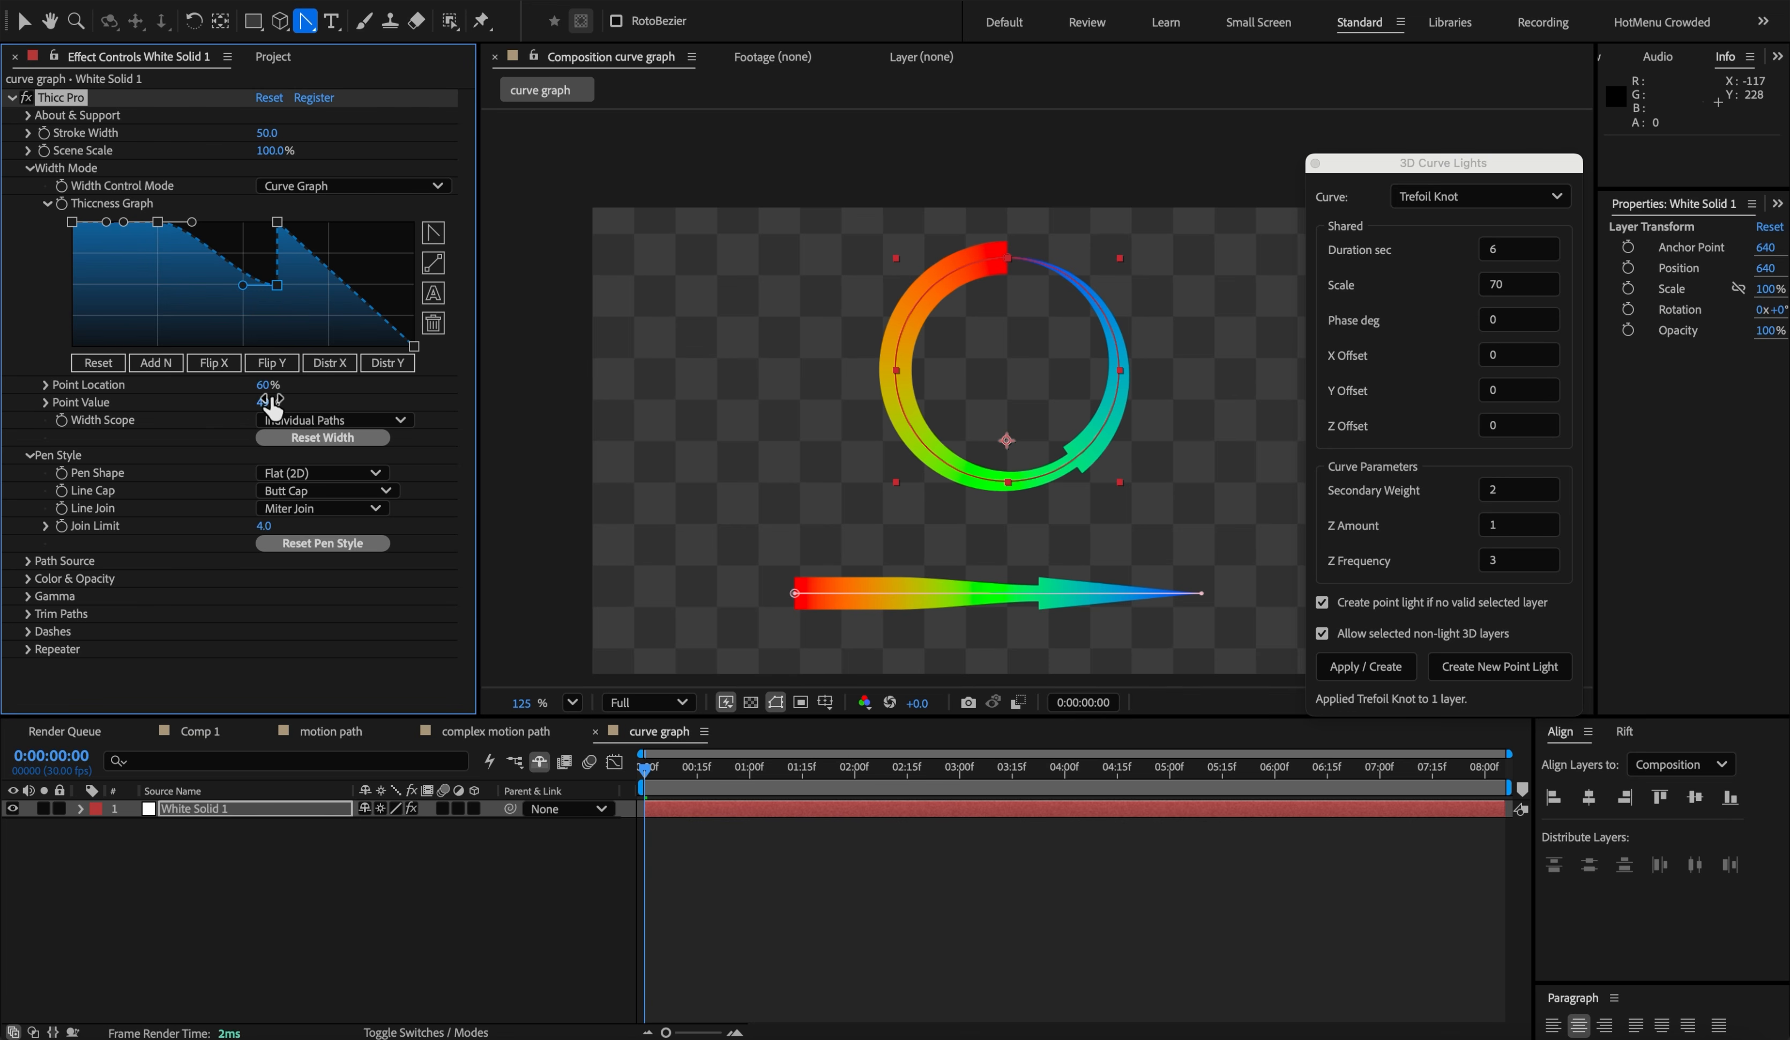
{"action": "key", "text": "Return"}
{"action": "key", "text": "Delete"}
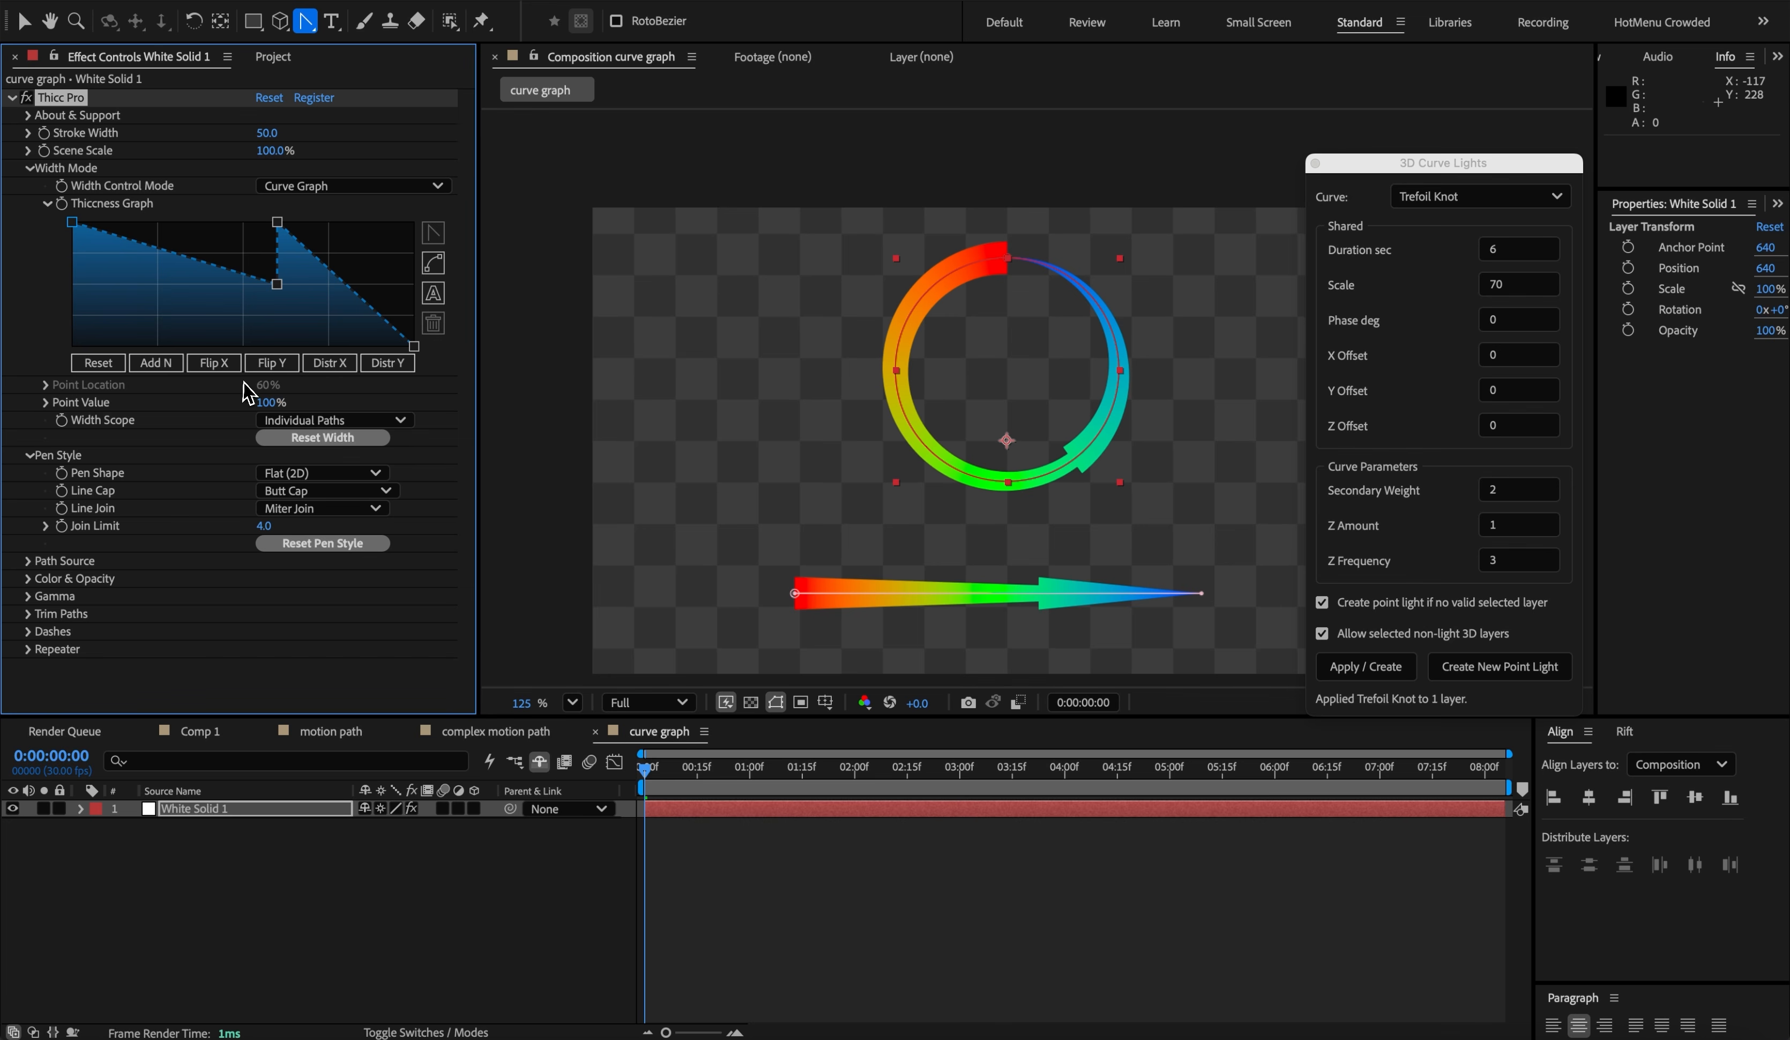
- Set the start point's Point Value to 50% and deselect the layer to view the arrow shape
{"action": "type", "text": "50"}
{"action": "key", "text": "Return"}
{"action": "left_click", "coordinate": [532, 411]}
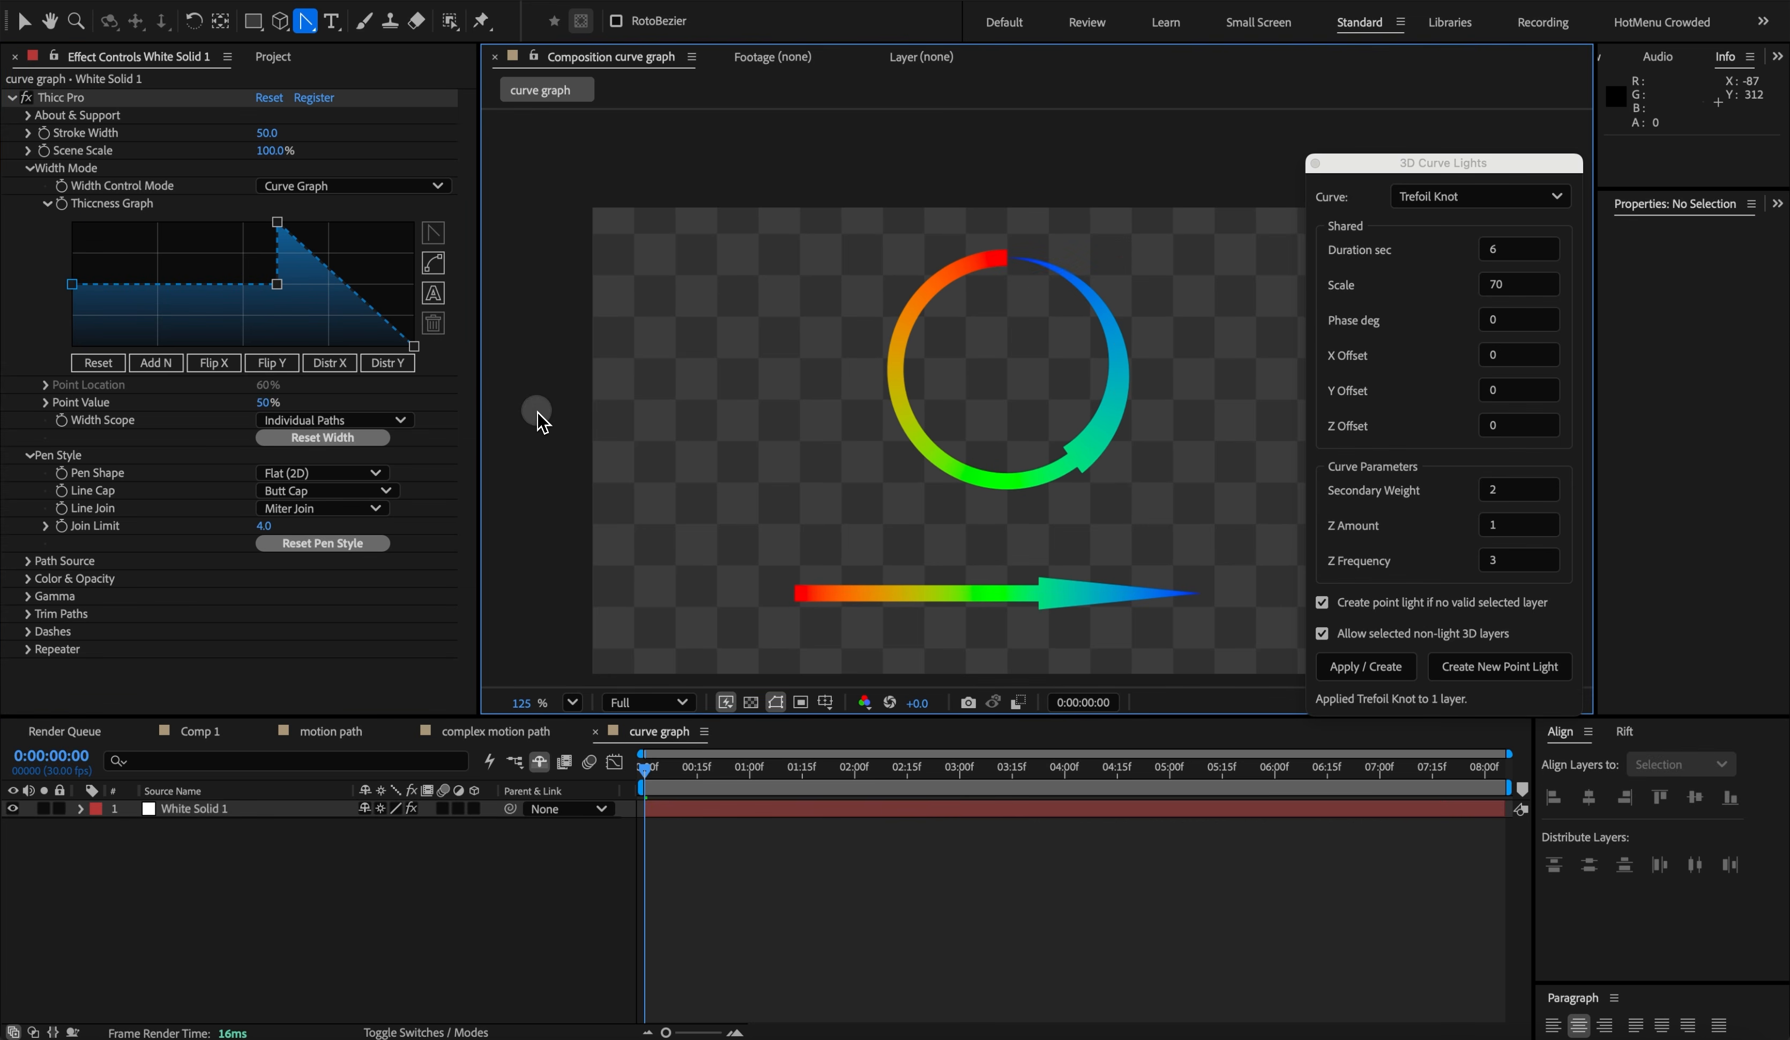
- Reselect White Solid 1 and increase its Stroke Width to 160
{"action": "left_click", "coordinate": [1004, 491]}
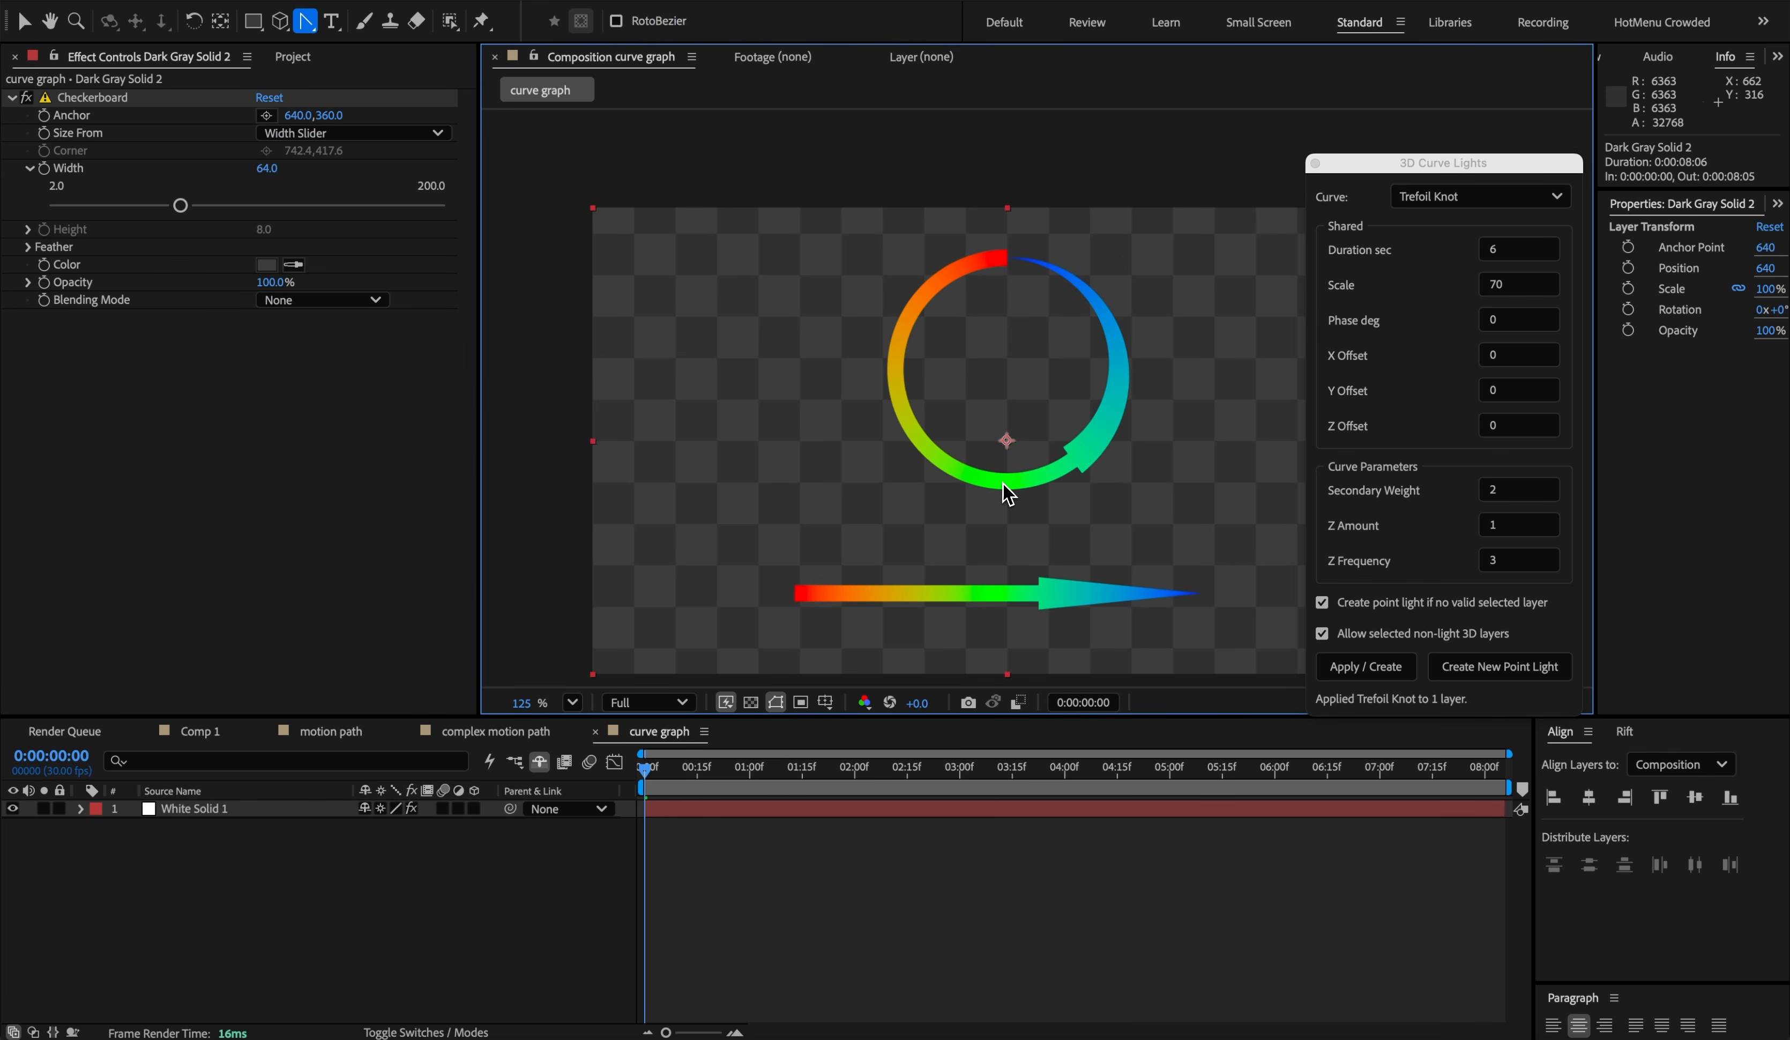
{"action": "left_click", "coordinate": [1036, 618]}
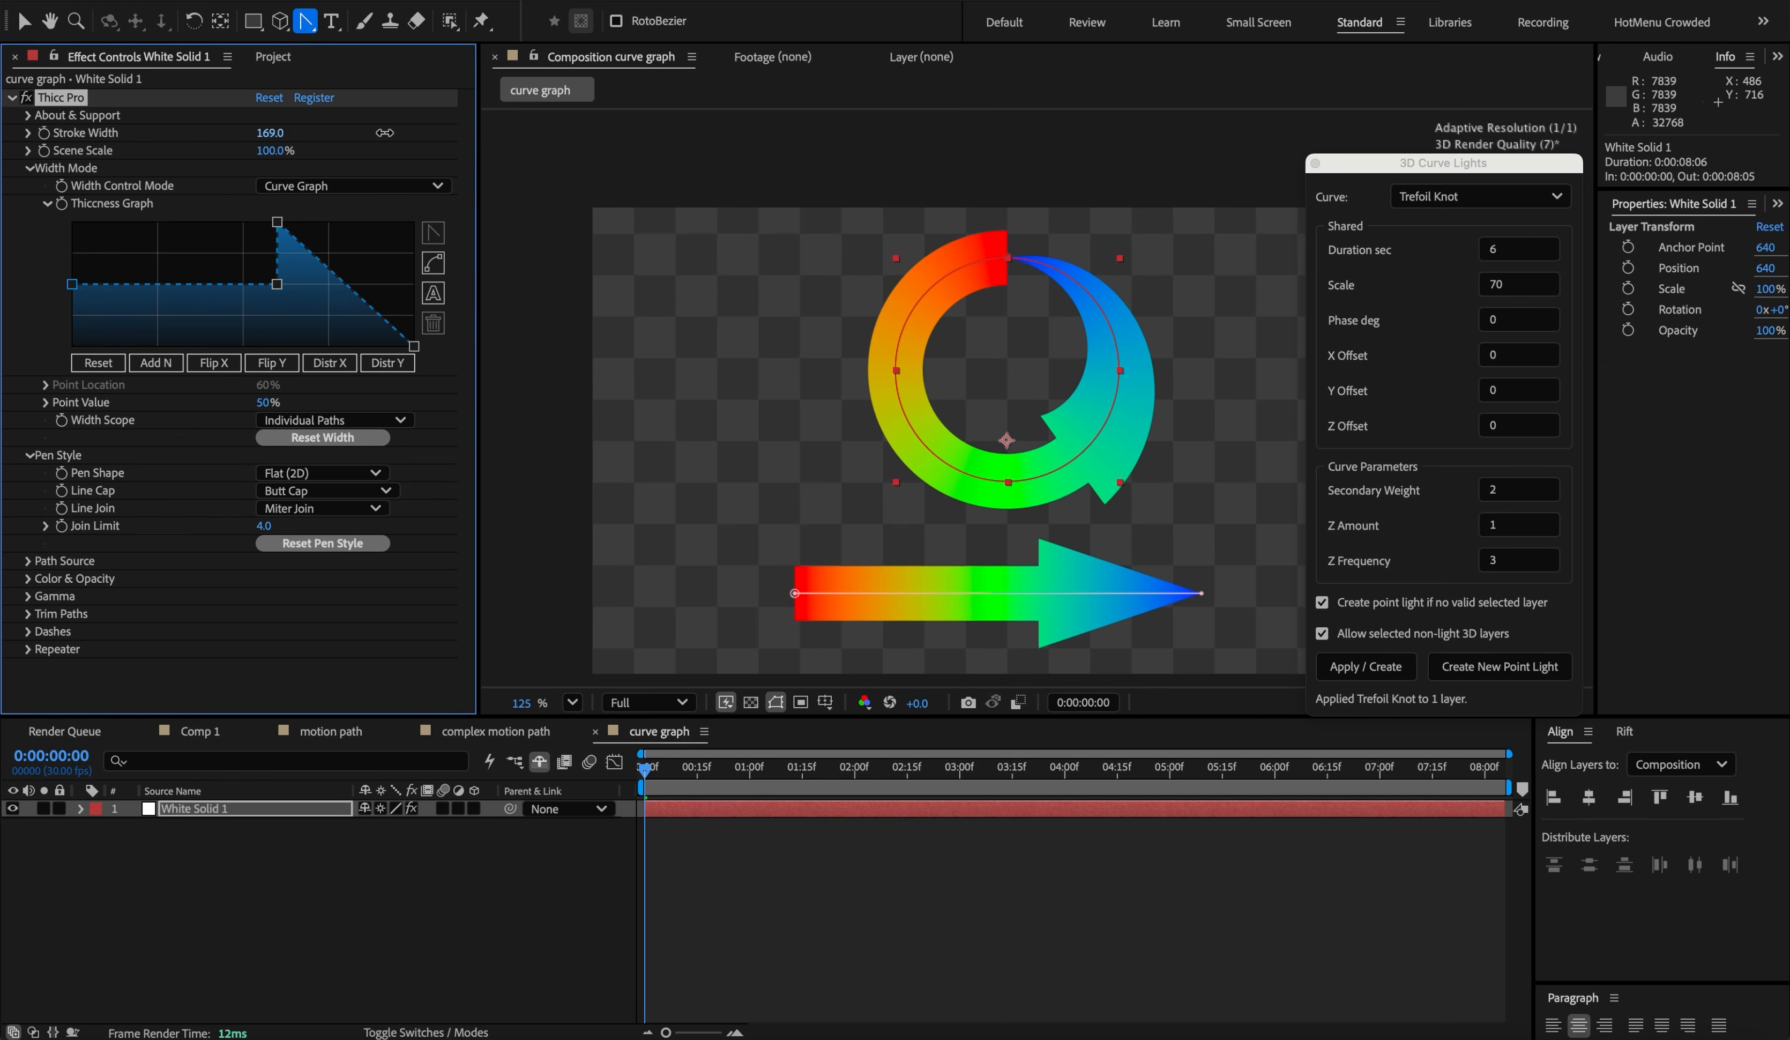
{"action": "left_click_drag", "start_coordinate": [385, 133], "coordinate": [372, 133]}
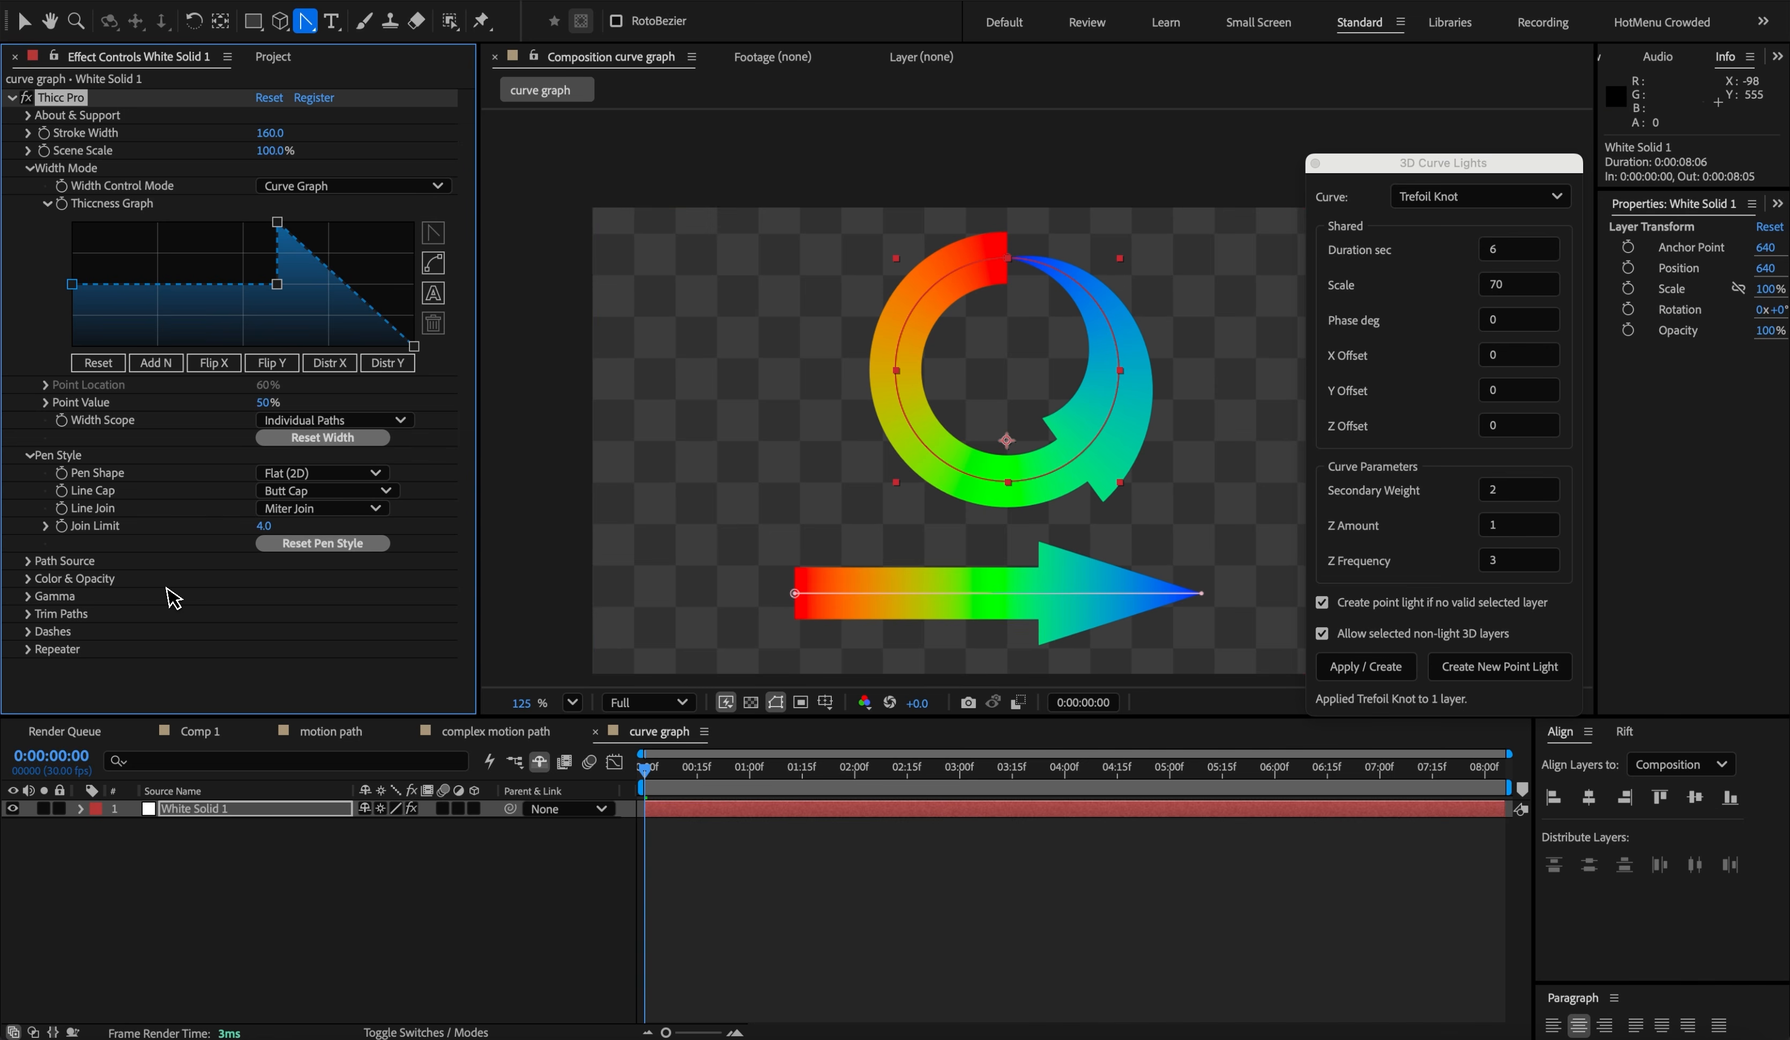
- Set the Width Scope of White Solid 1 to Individual Trims
{"action": "left_click", "coordinate": [297, 422]}
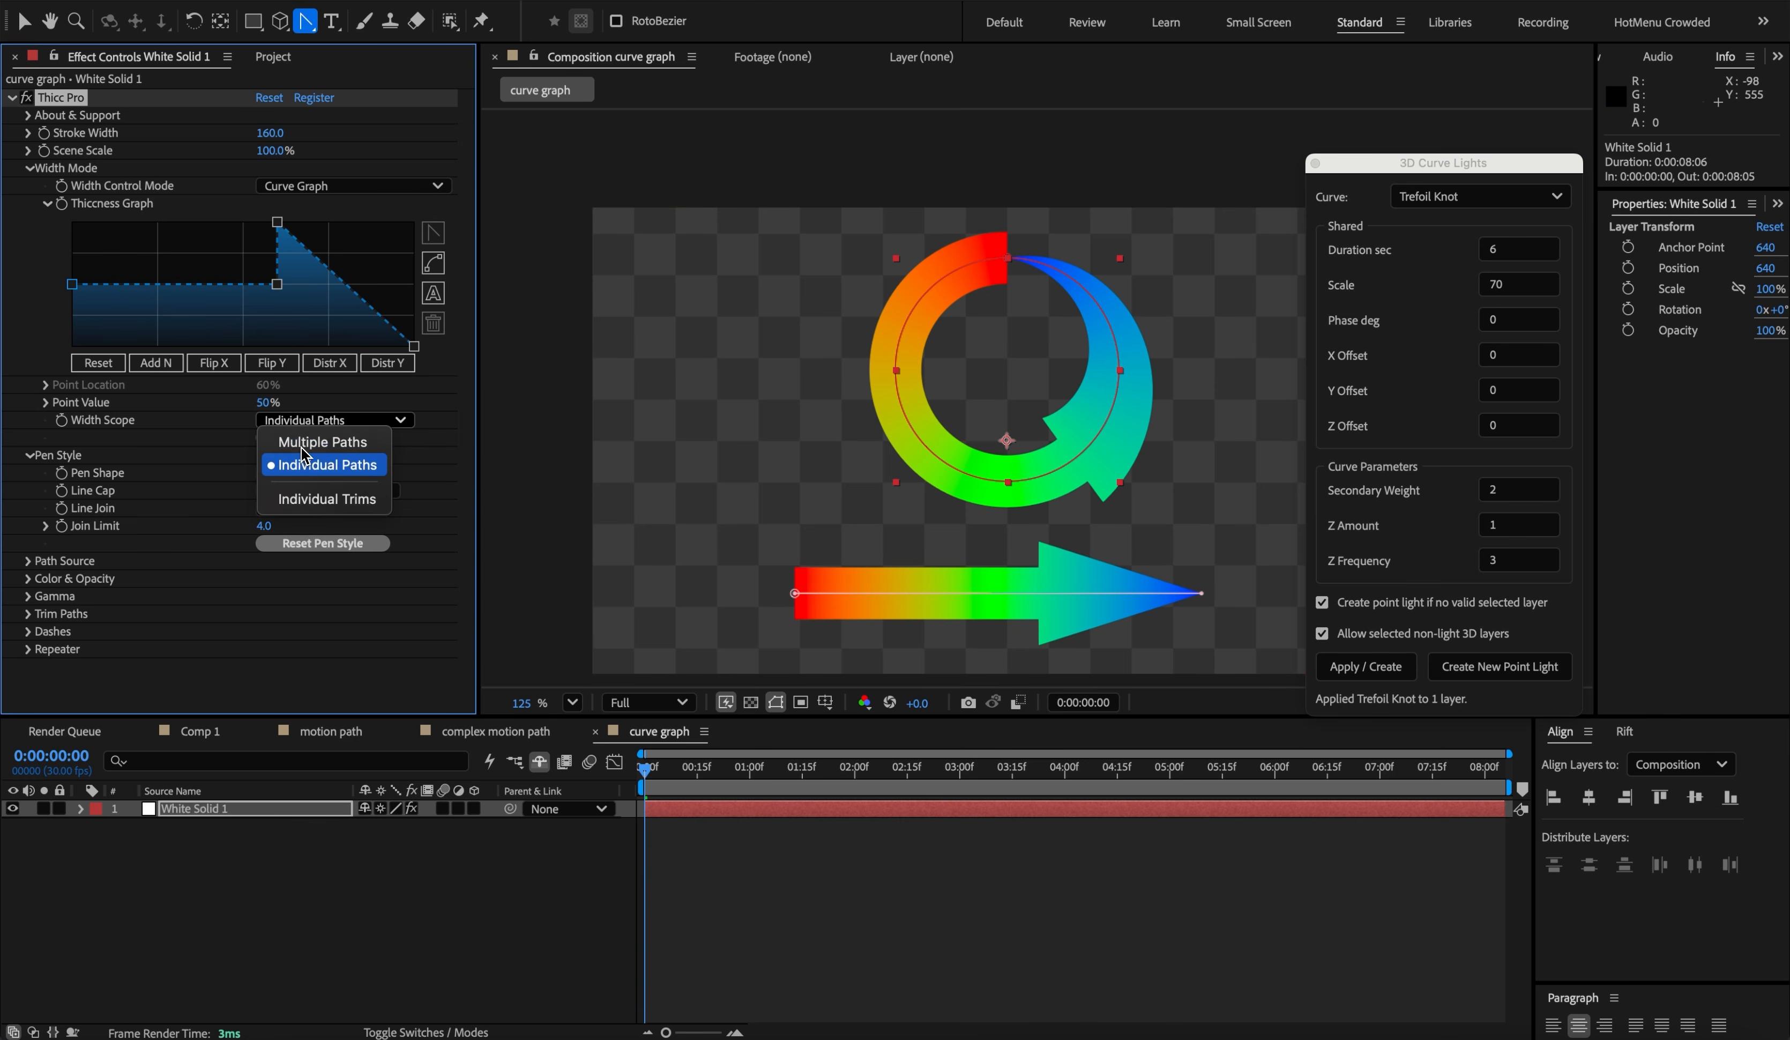
{"action": "left_click", "coordinate": [308, 501]}
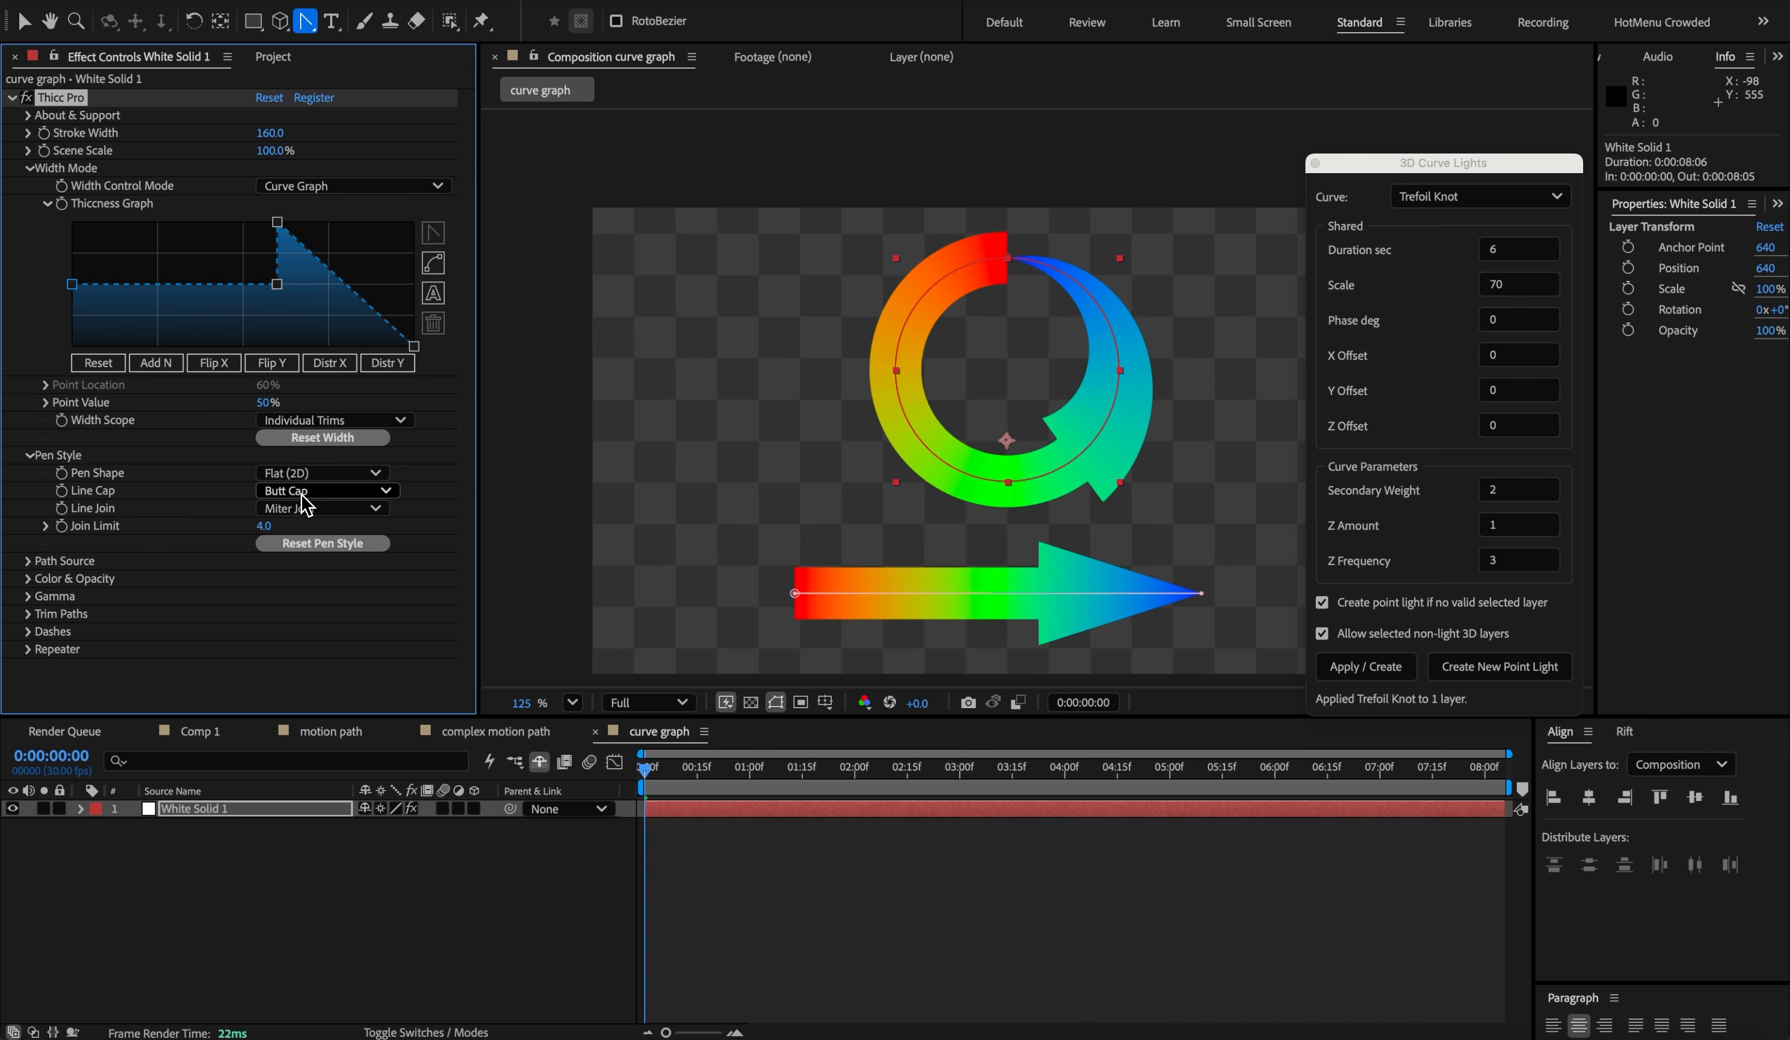
- Try shifting the Trim Offset in the Trim Paths settings of White Solid 1, then undo the changes
{"action": "left_click", "coordinate": [28, 614]}
{"action": "left_click_drag", "start_coordinate": [280, 668], "coordinate": [955, 612]}
{"action": "left_click_drag", "start_coordinate": [302, 672], "coordinate": [390, 668]}
{"action": "key", "text": "super+z"}
{"action": "key", "text": "super+z"}
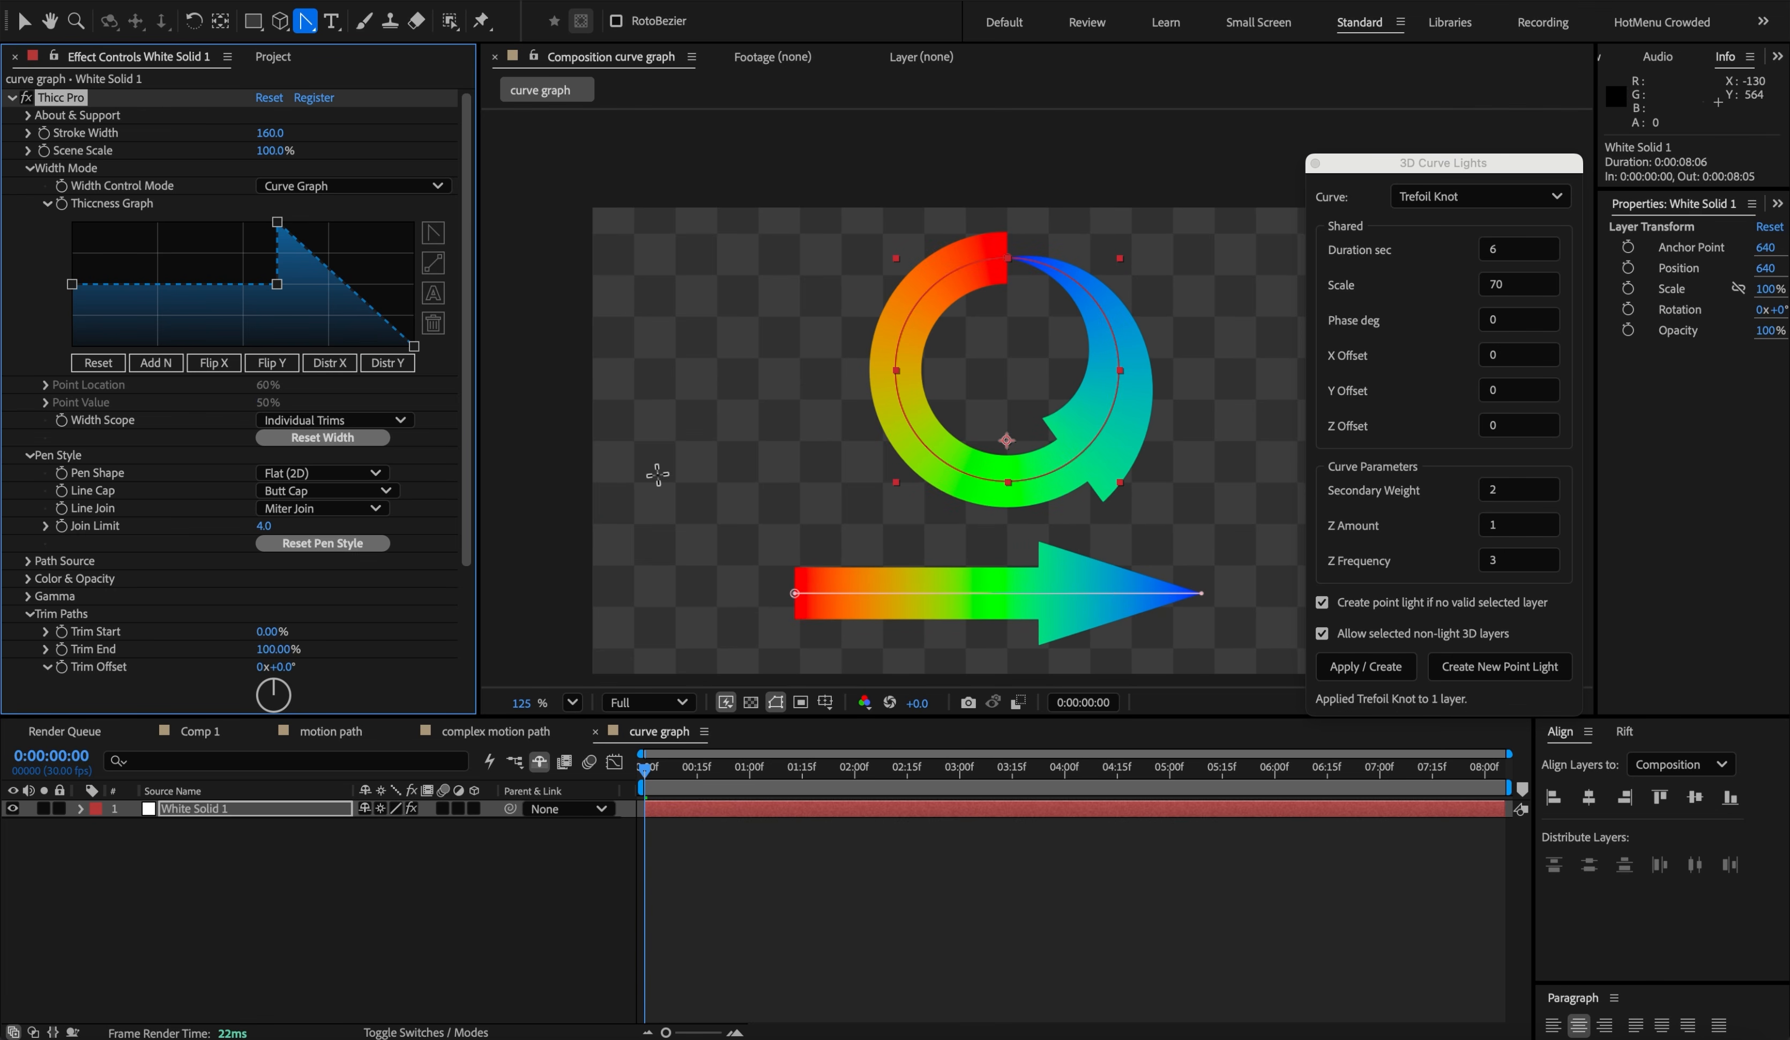
- Check the Width Scope options of White Solid 1, leaving Individual Trims selected, and enable dashes on its strokes
{"action": "scroll", "coordinate": [167, 569], "scroll_direction": "down", "scroll_amount": 3}
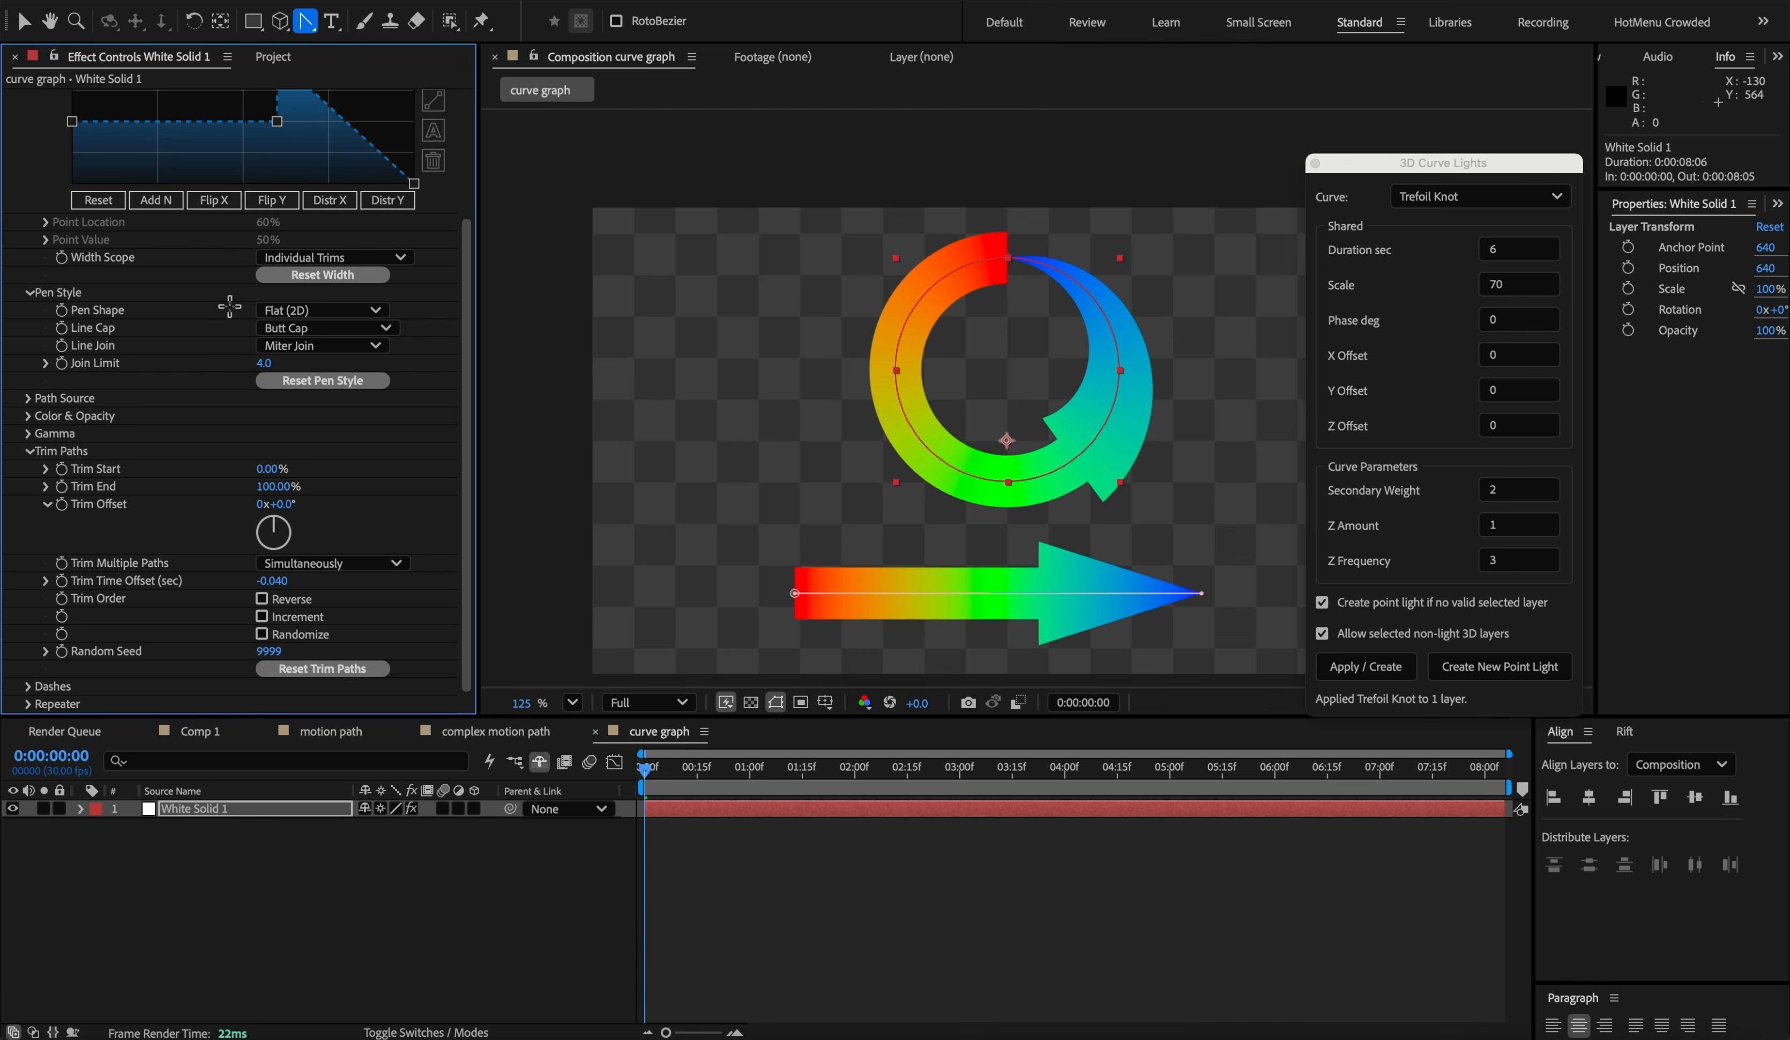
{"action": "left_click", "coordinate": [26, 687]}
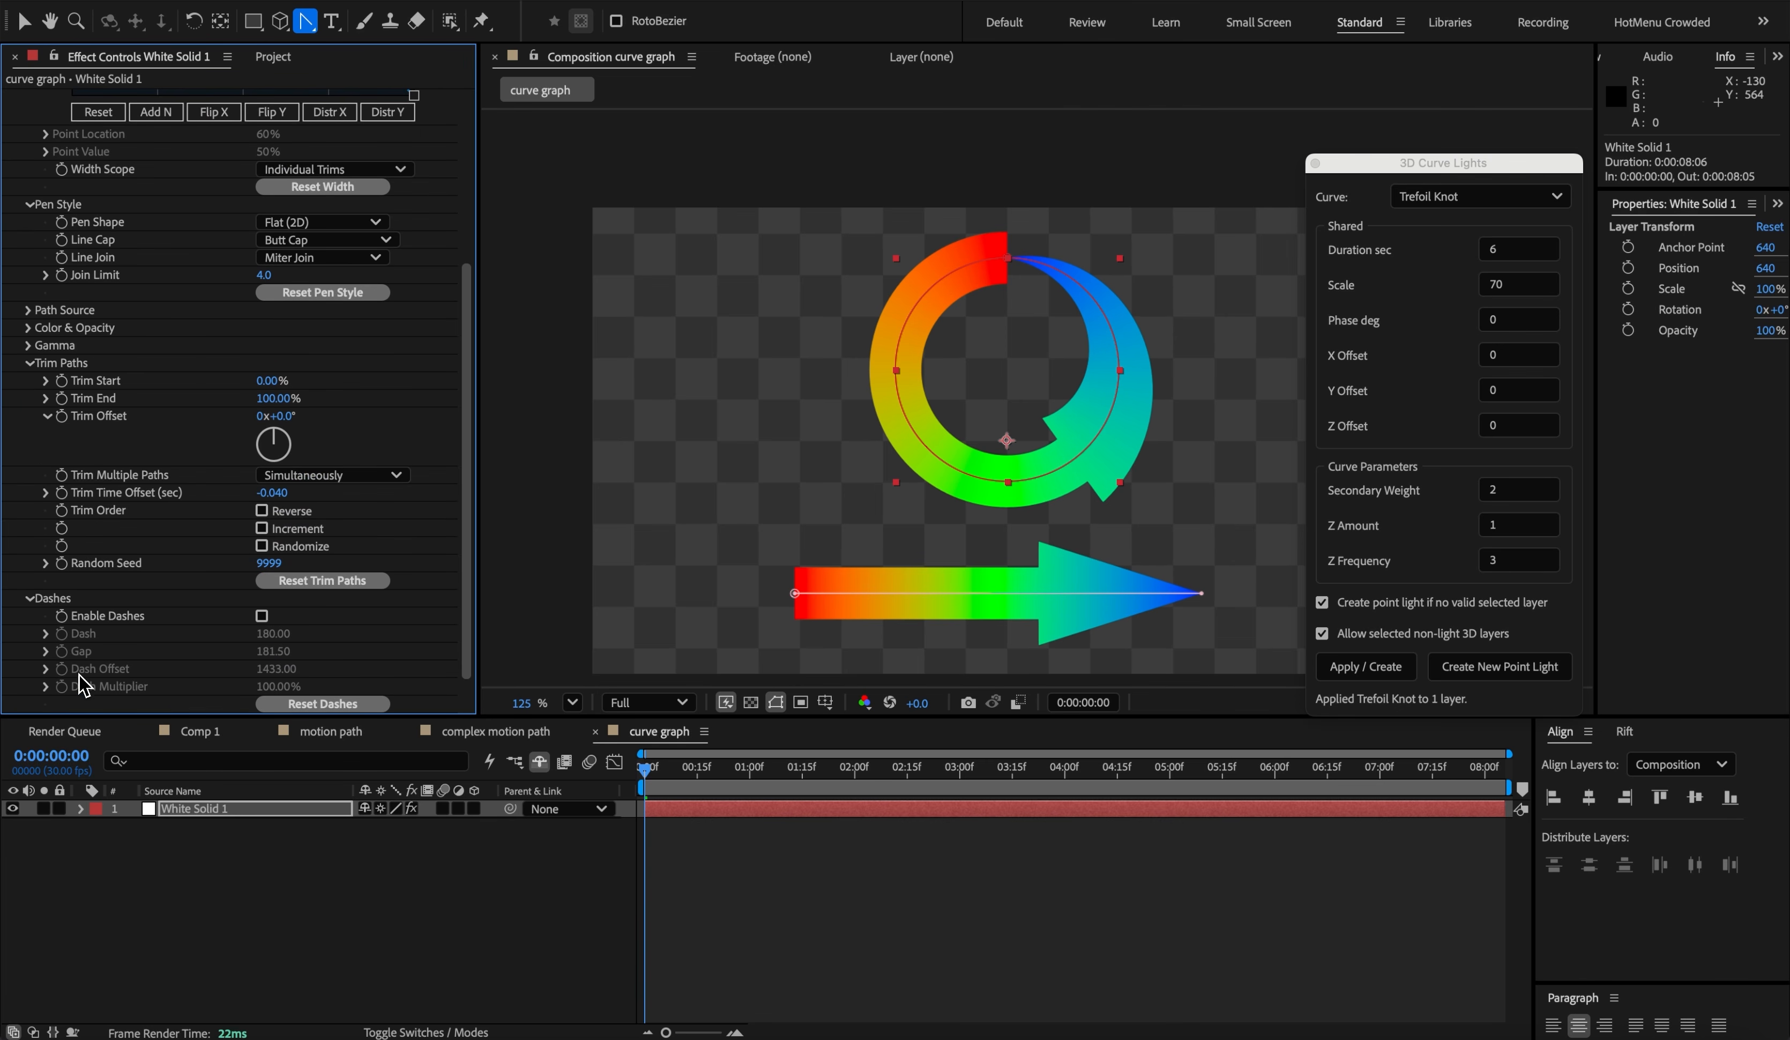
{"action": "left_click", "coordinate": [278, 170]}
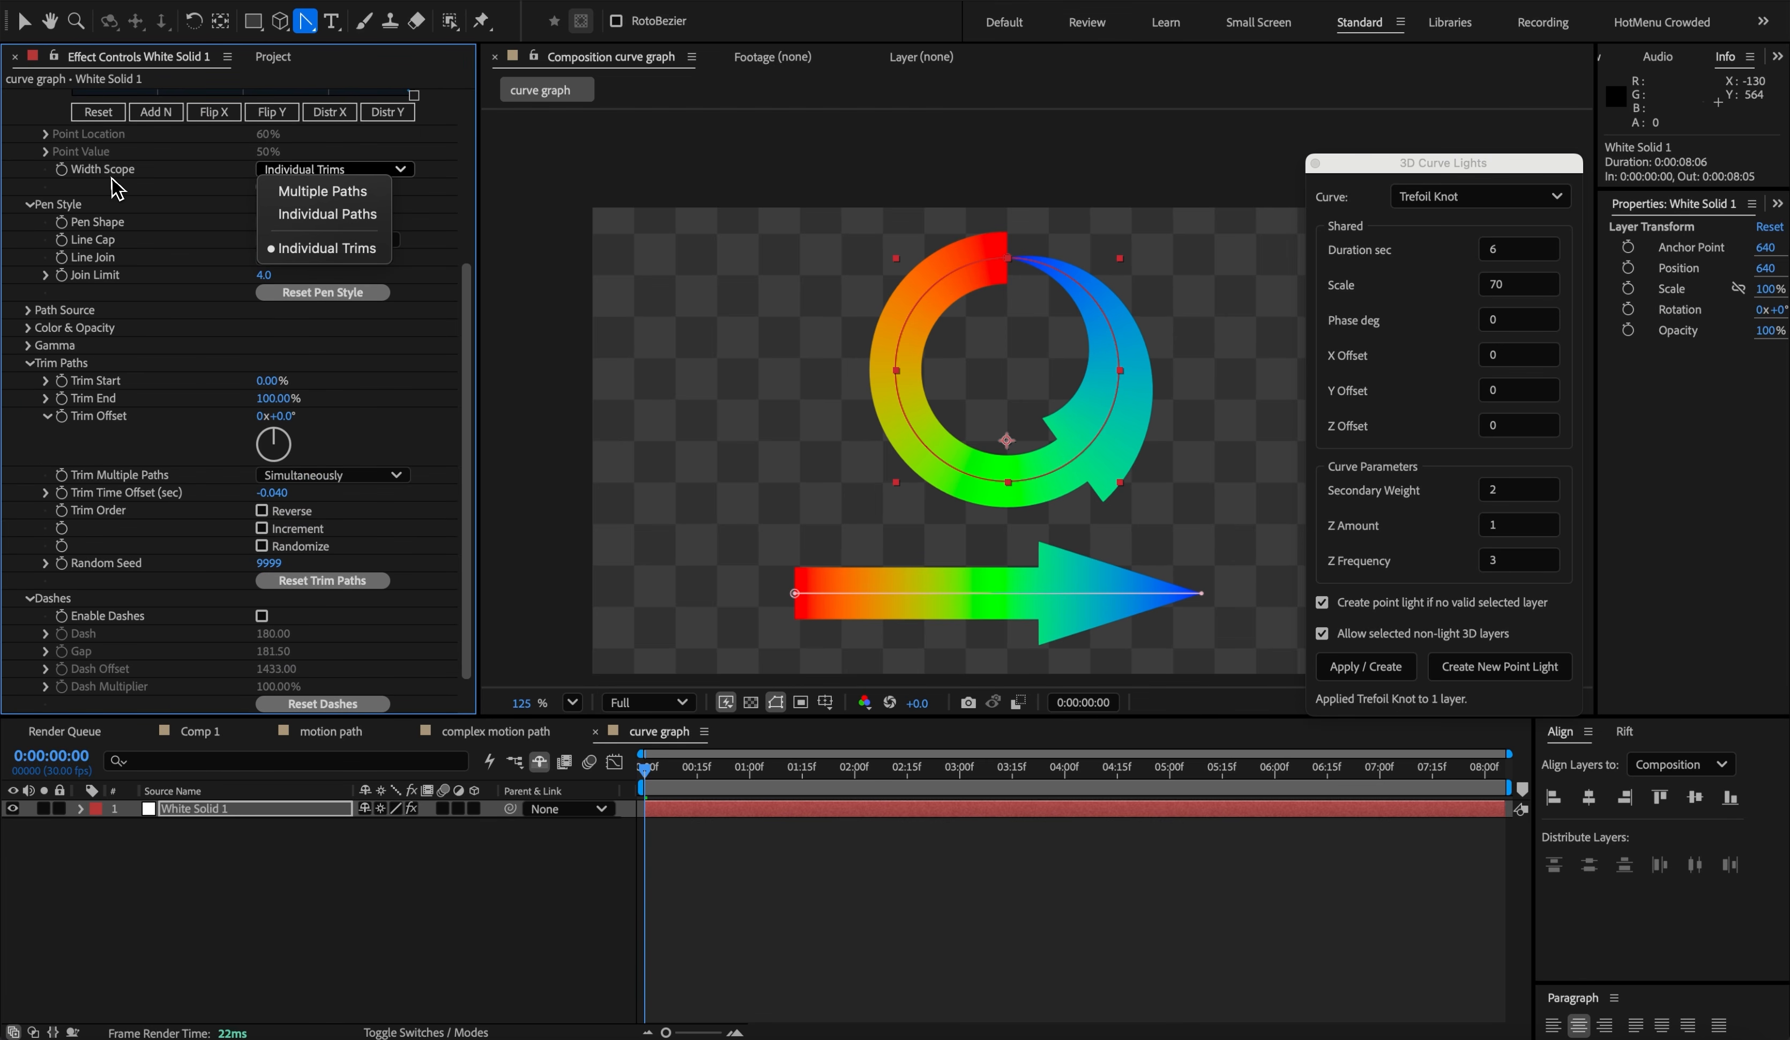
{"action": "left_click", "coordinate": [195, 367]}
{"action": "left_click", "coordinate": [261, 616]}
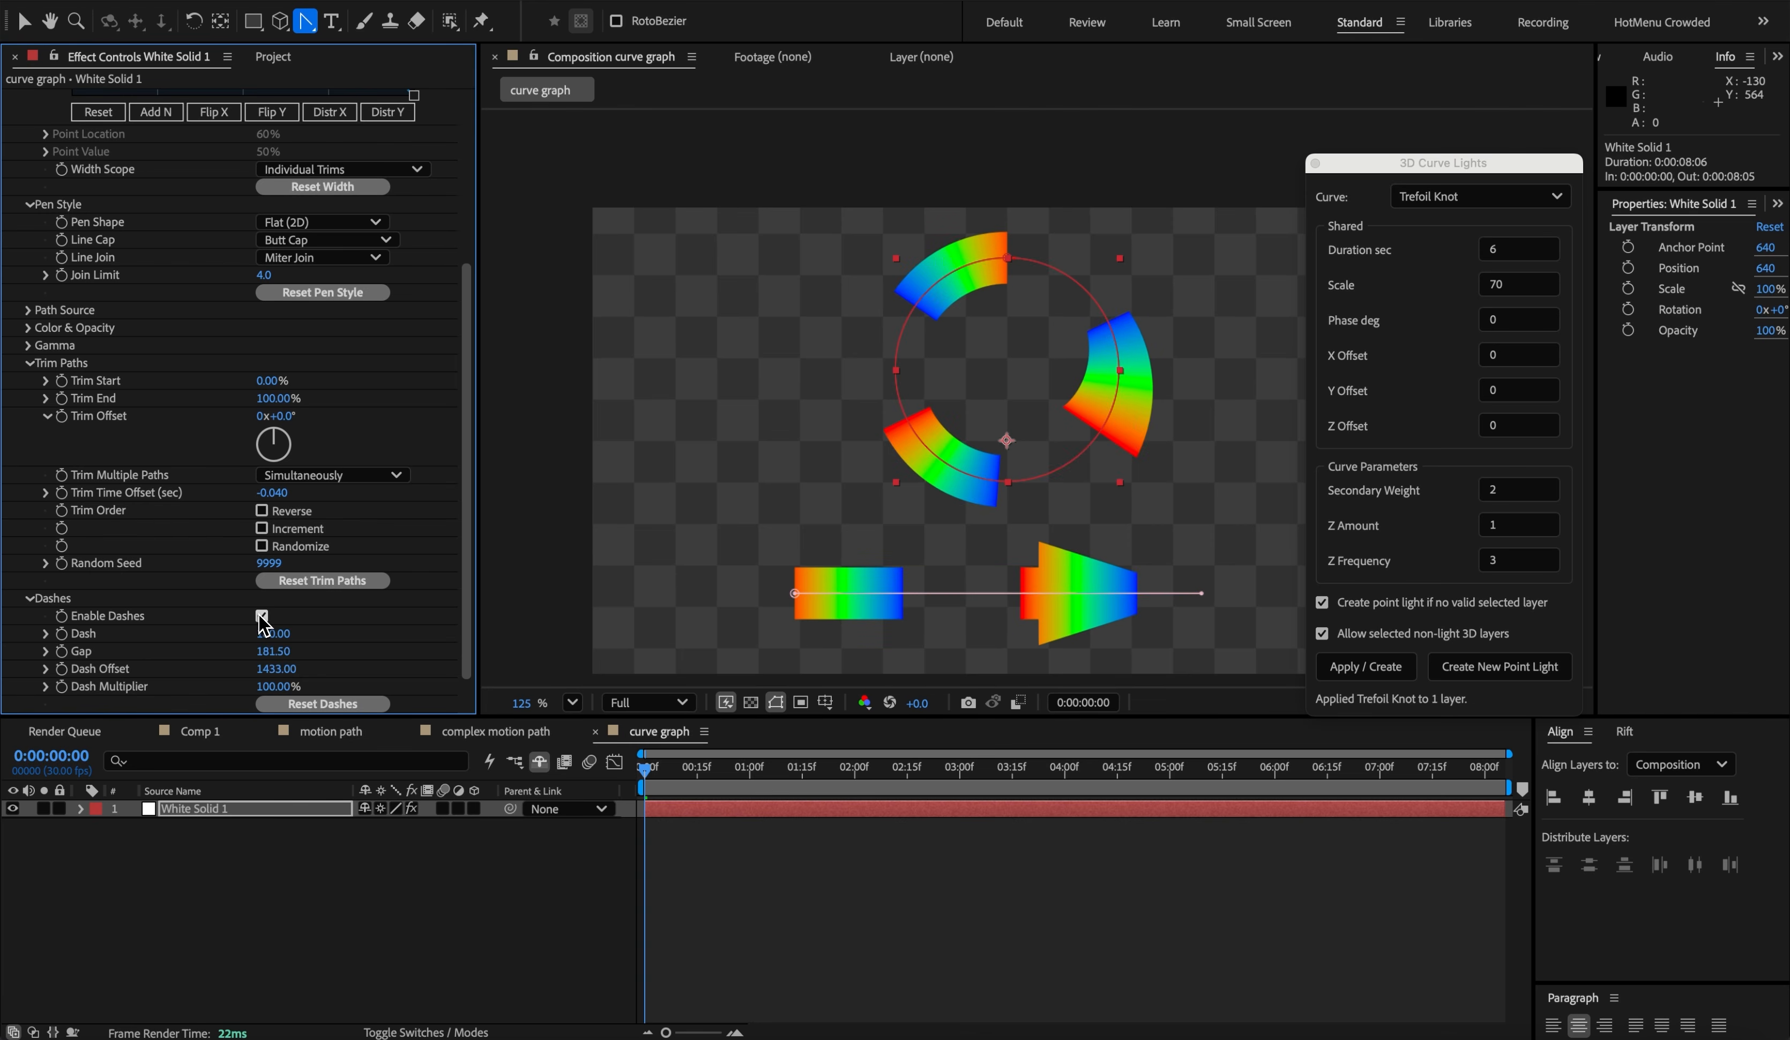
- Set the Width Scope of White Solid 1 to Individual Dashes and shift the Dash Offset to 1703
{"action": "left_click", "coordinate": [277, 171]}
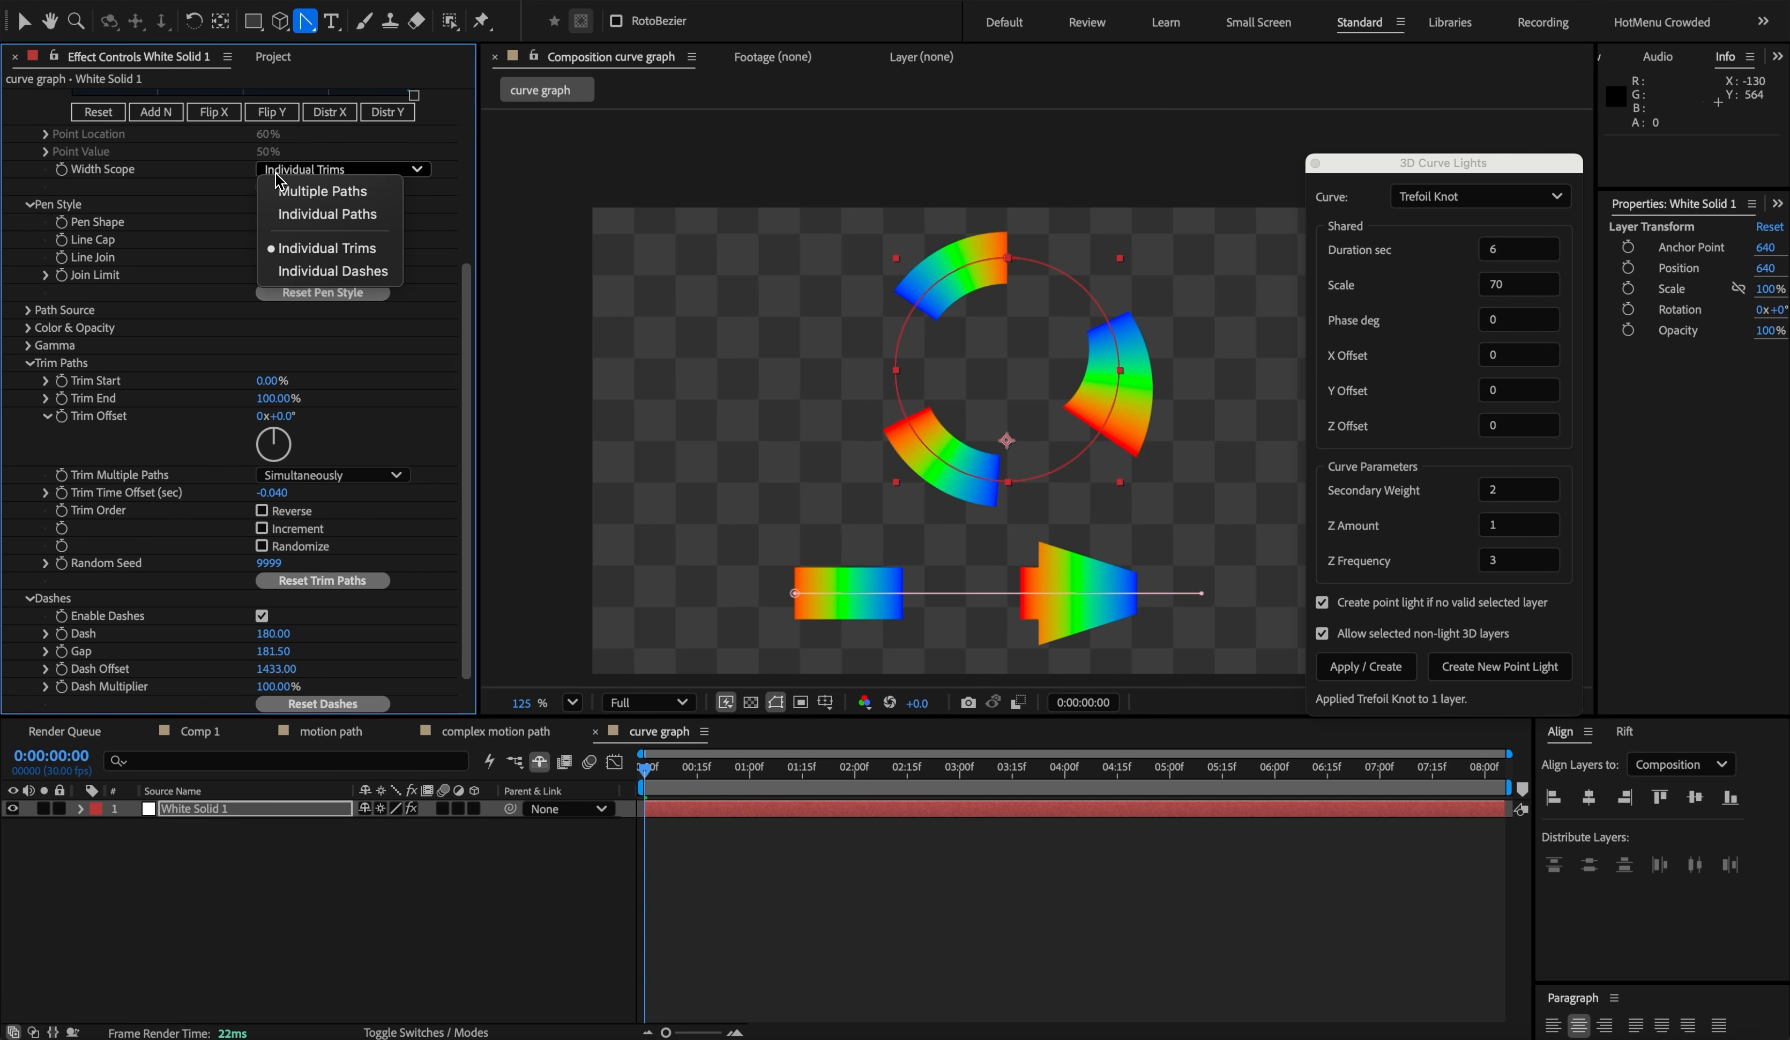
{"action": "left_click", "coordinate": [290, 267]}
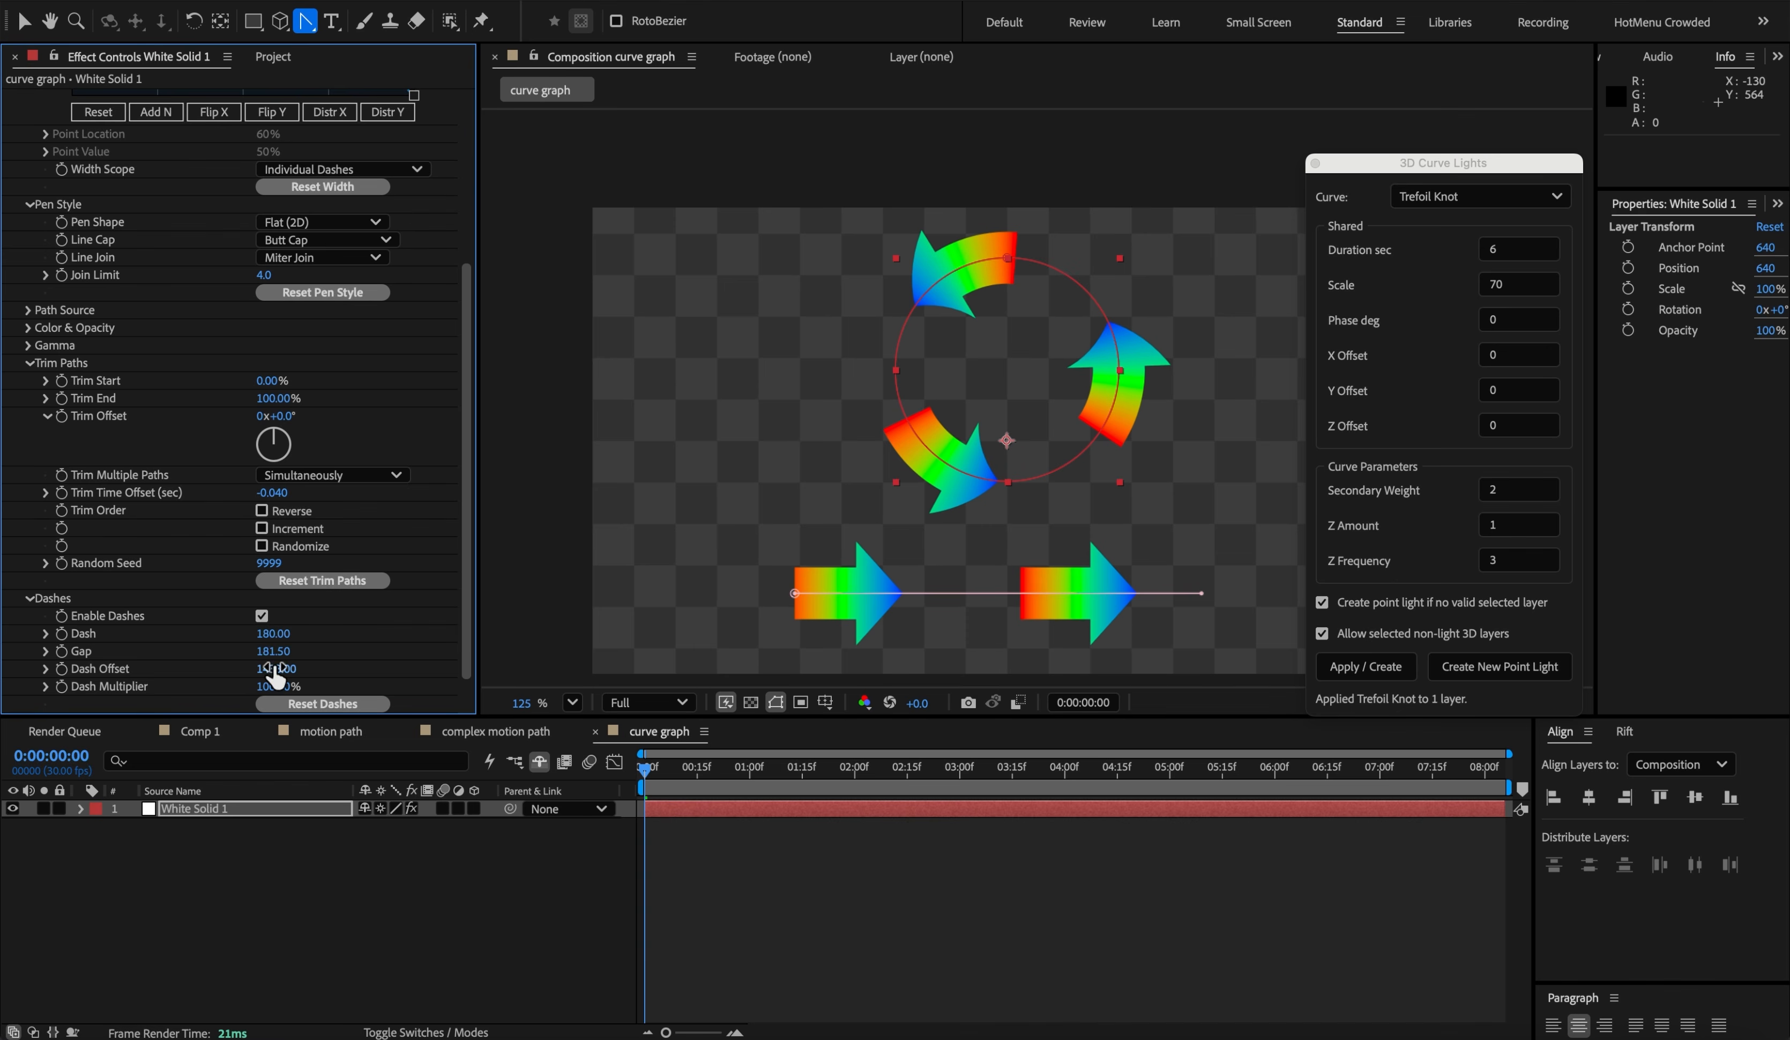
{"action": "left_click_drag", "start_coordinate": [275, 670], "coordinate": [527, 621]}
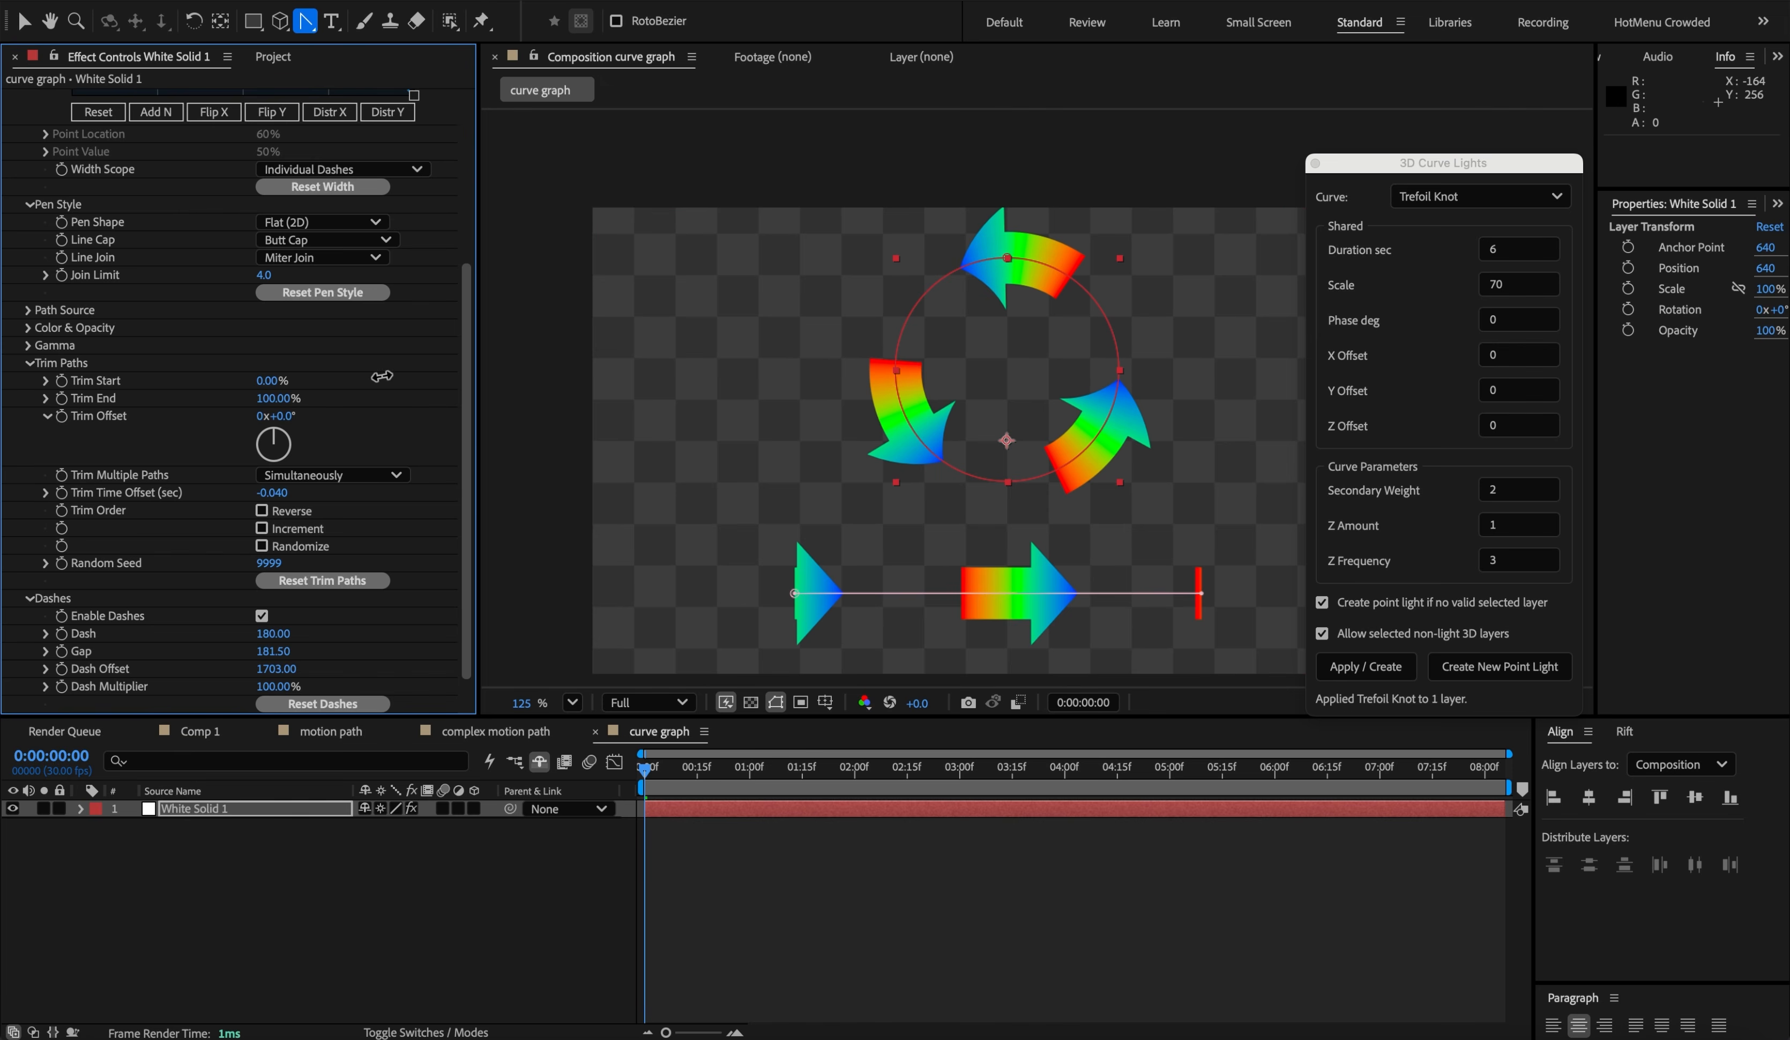
- Reduce the Stroke Width of White Solid 1 to 49 and move its Dash Offset to about 1900
{"action": "scroll", "coordinate": [217, 365], "scroll_direction": "up", "scroll_amount": 5}
{"action": "left_click_drag", "start_coordinate": [268, 135], "coordinate": [155, 140]}
{"action": "scroll", "coordinate": [222, 640], "scroll_direction": "down", "scroll_amount": 5}
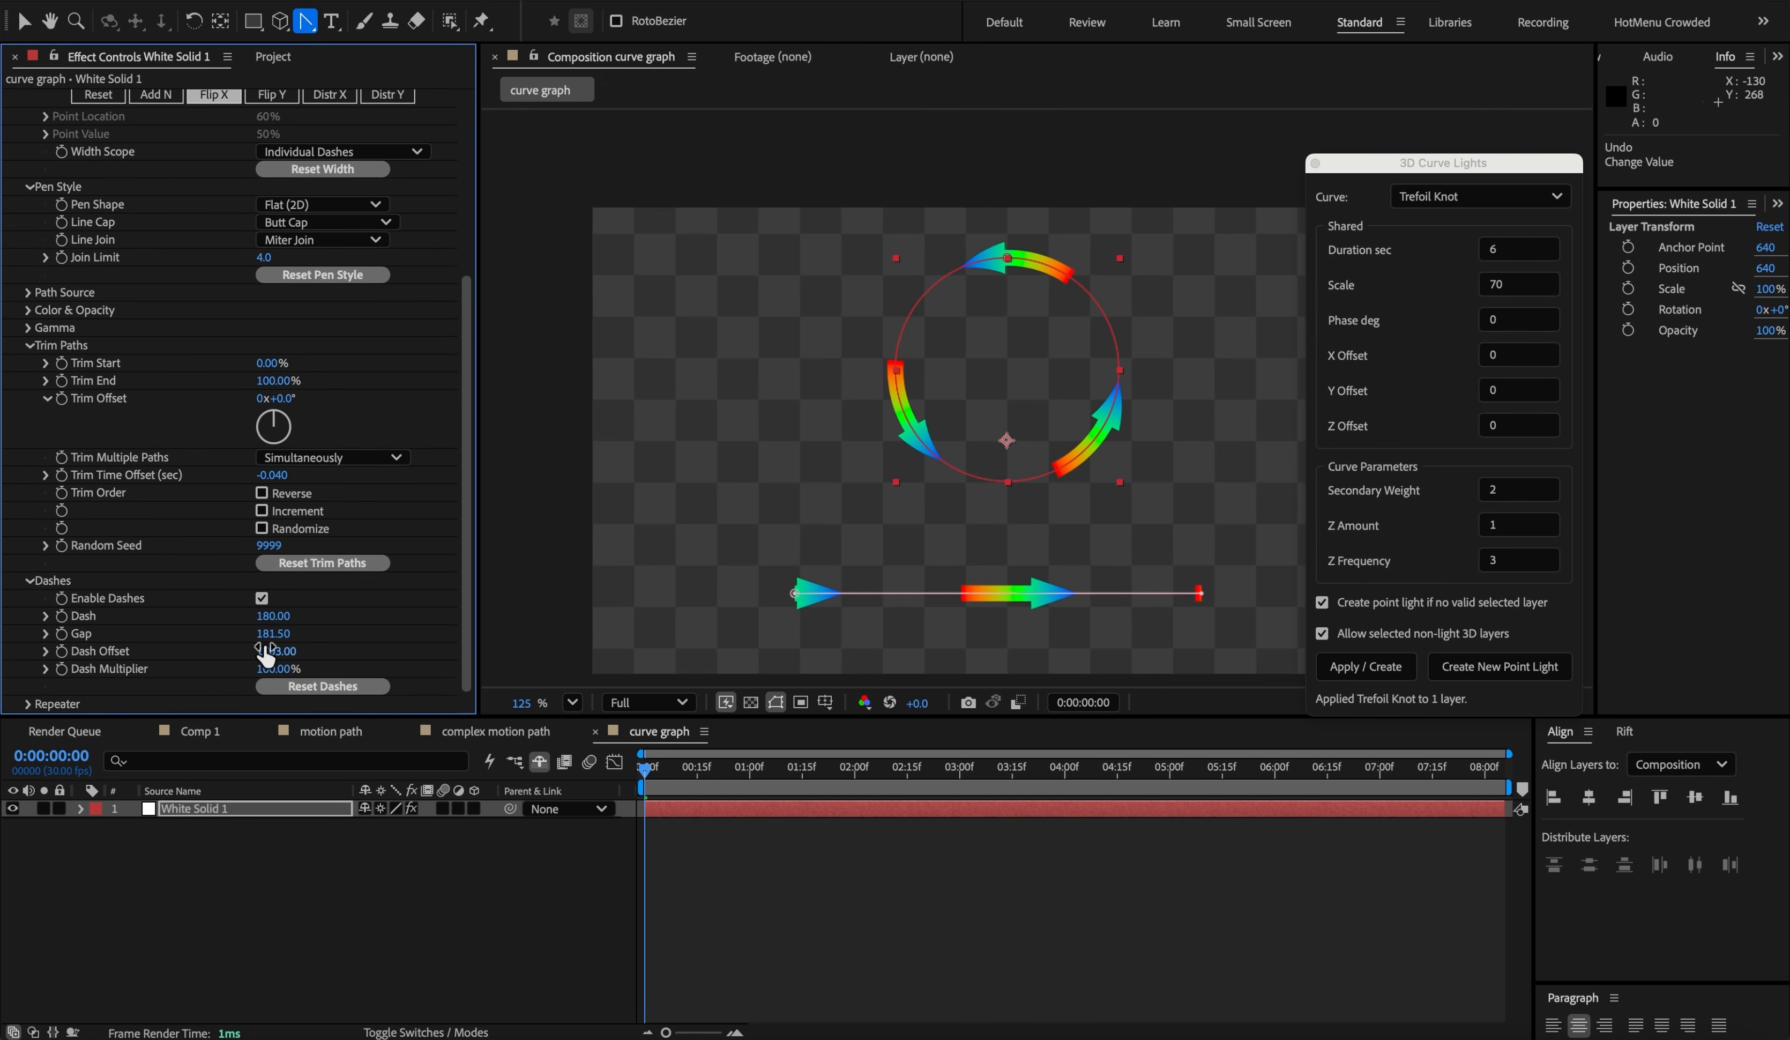
{"action": "left_click_drag", "start_coordinate": [265, 652], "coordinate": [378, 640]}
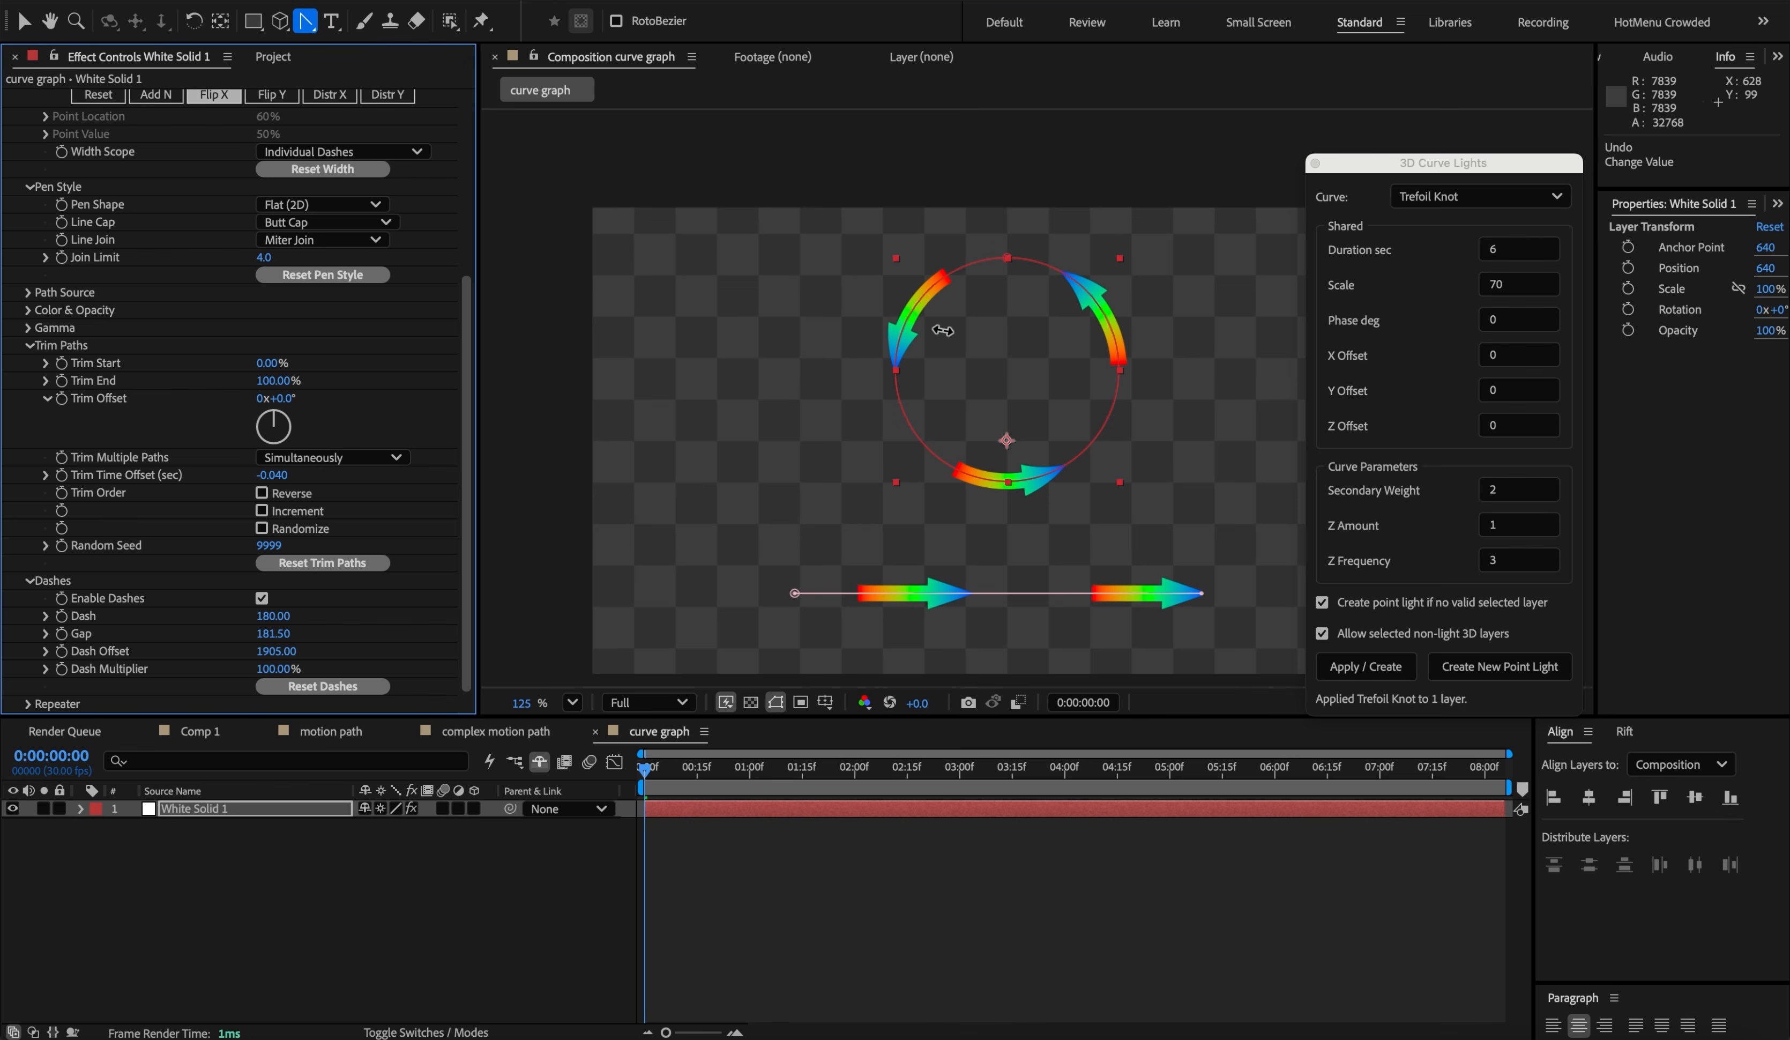
- Try varying the dash Gap and narrowing the circular path horizontally with the Selection tool, restoring the 181.50 Gap and undoing the path change
{"action": "left_click", "coordinate": [1005, 258]}
{"action": "key", "text": "v"}
{"action": "left_click_drag", "start_coordinate": [271, 634], "coordinate": [535, 631]}
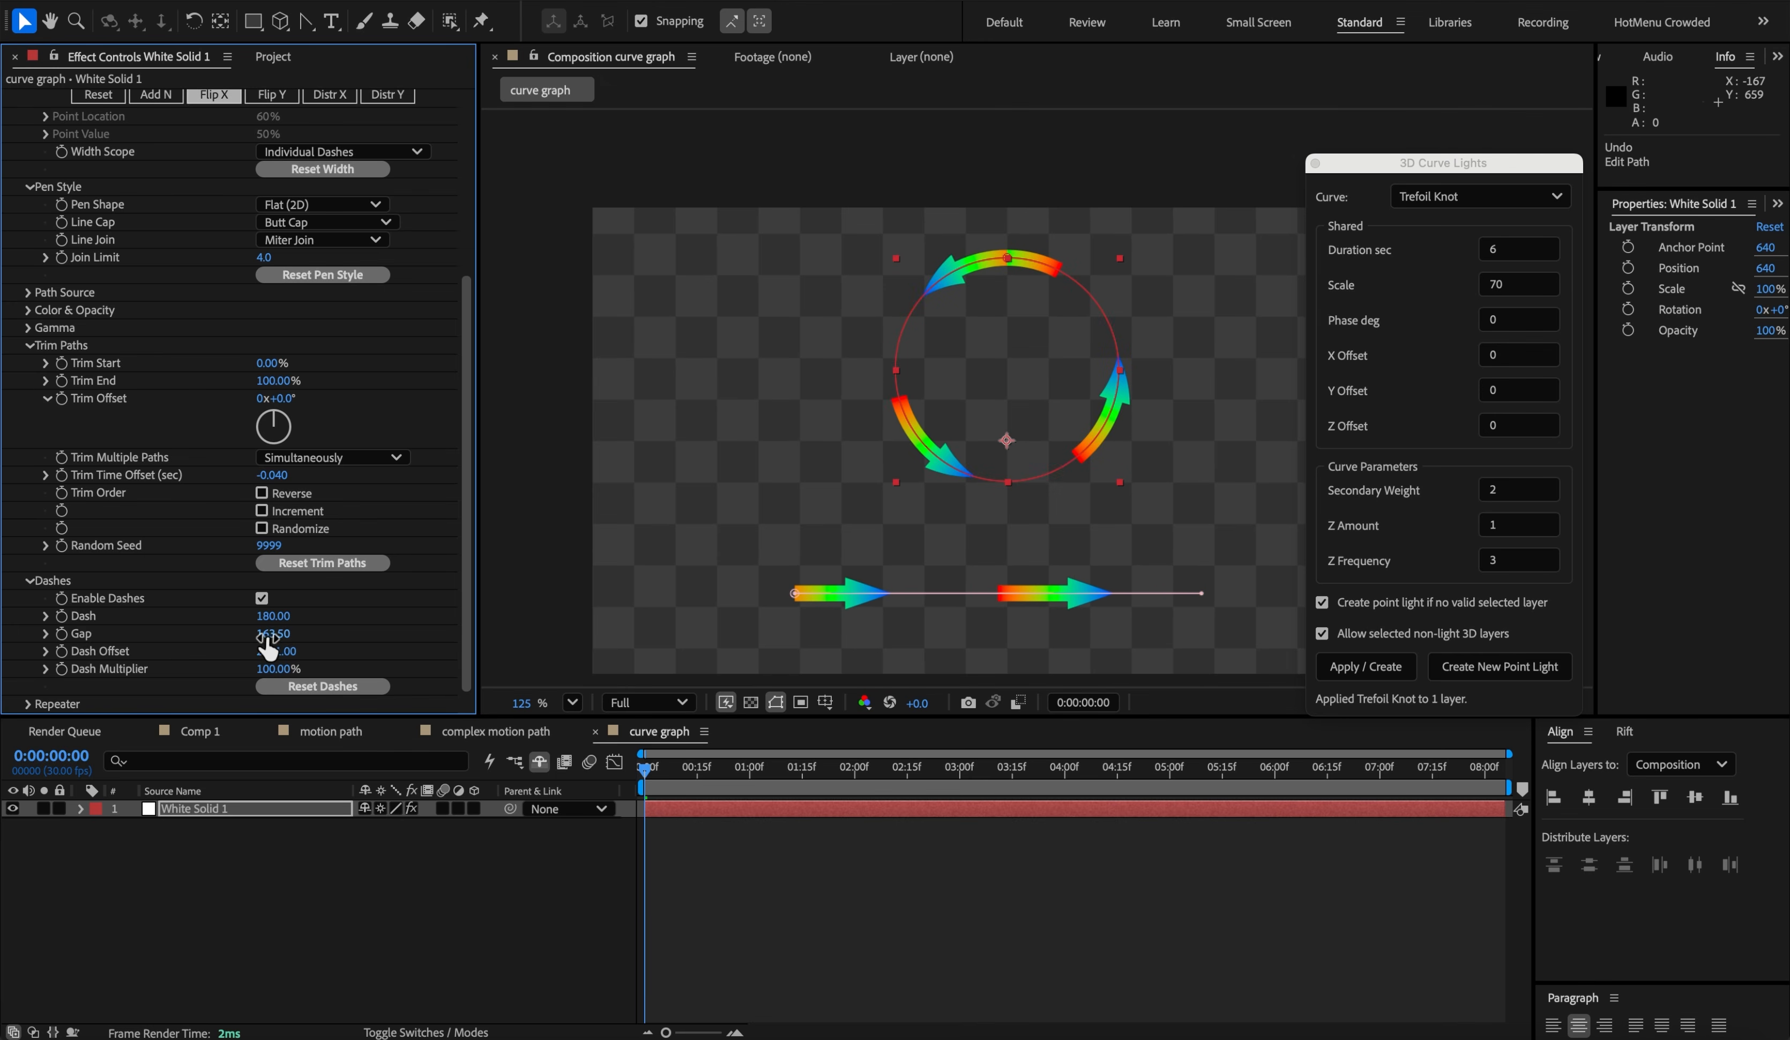
{"action": "left_click_drag", "start_coordinate": [276, 635], "coordinate": [880, 368]}
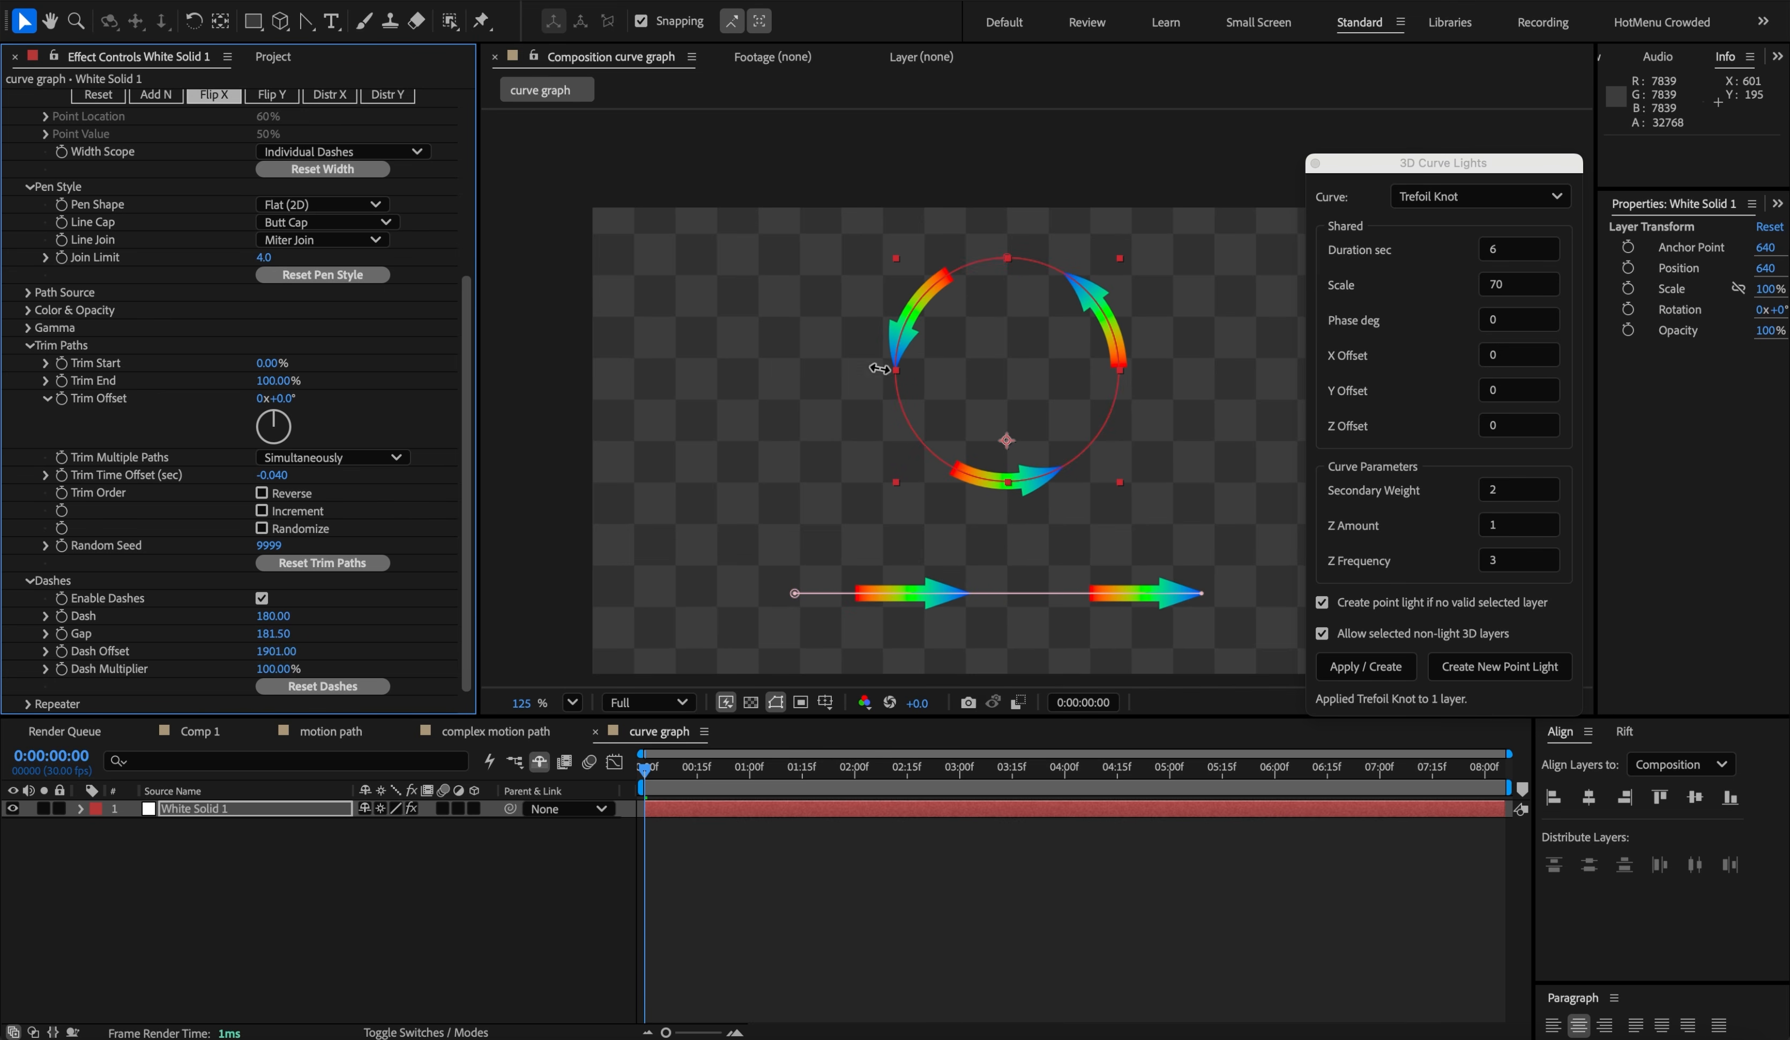
{"action": "left_click_drag", "start_coordinate": [1119, 369], "coordinate": [1454, 366]}
{"action": "key", "text": "ctrl+z"}
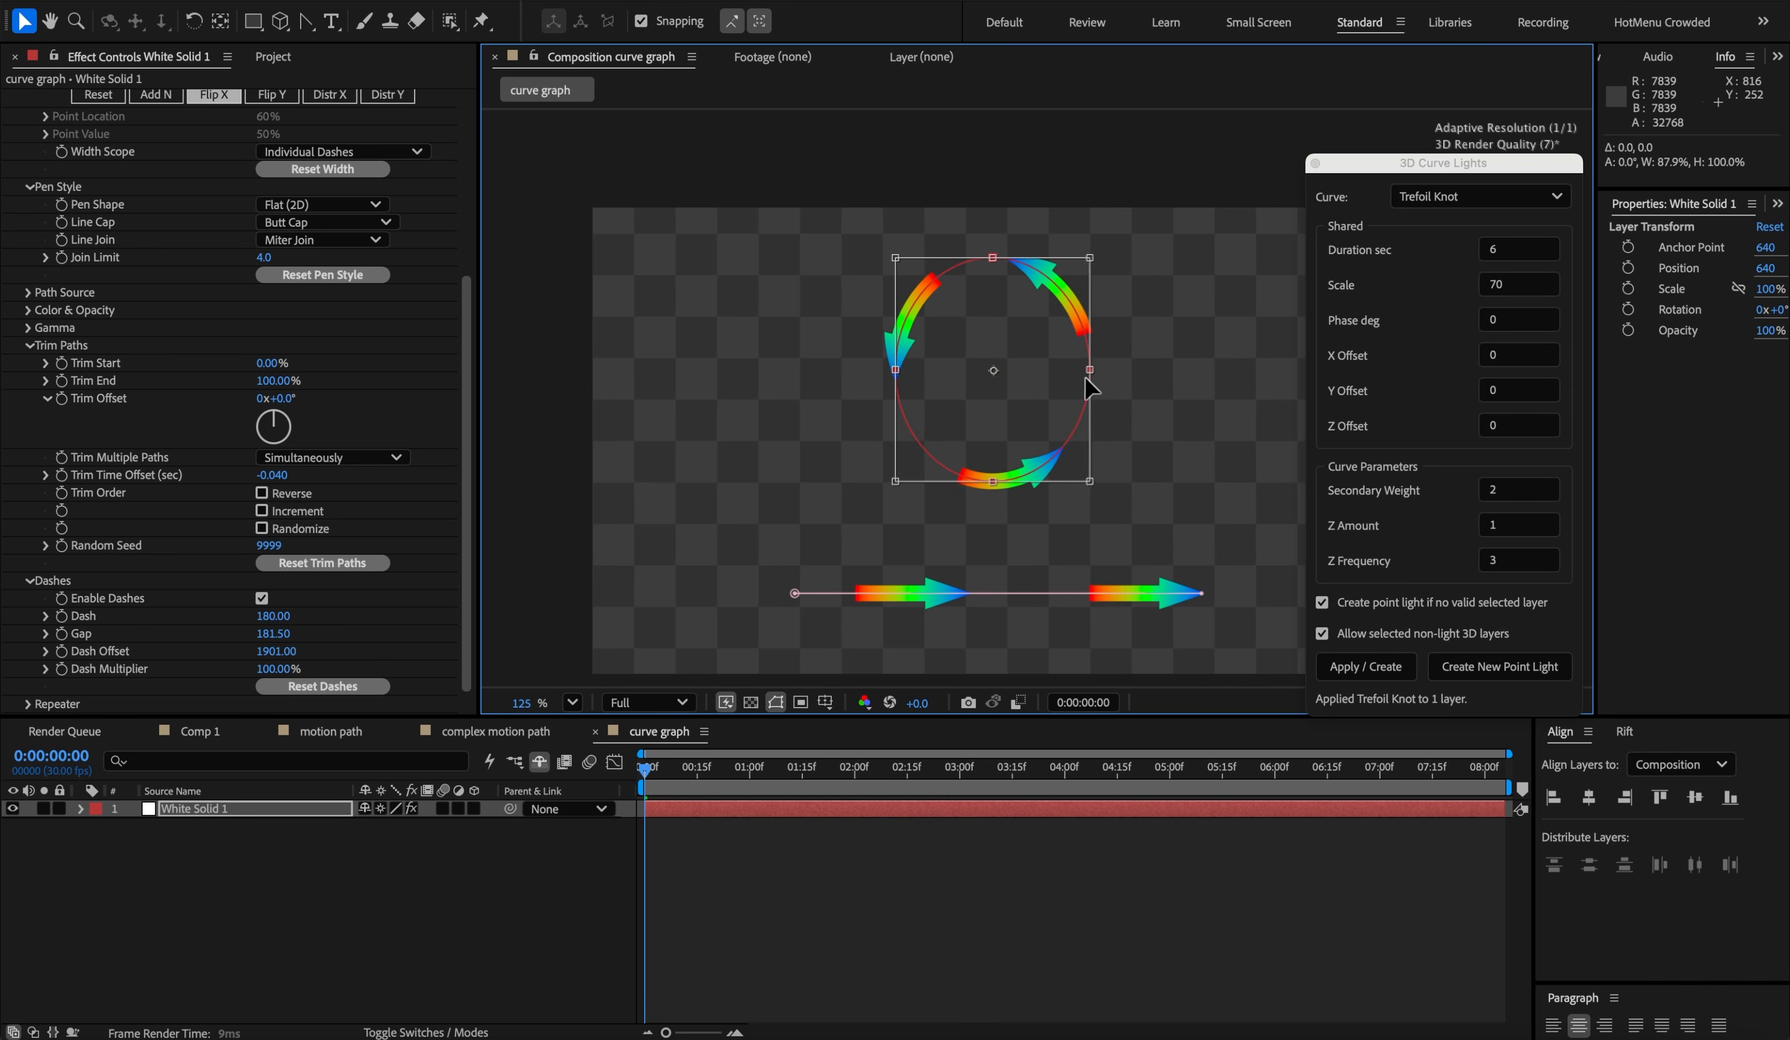
- Set the Gradient Scope in the Color & Opacity settings to Multiple Paths, and shift the Dash Offset to move the arrows along their paths
{"action": "left_click", "coordinate": [95, 347]}
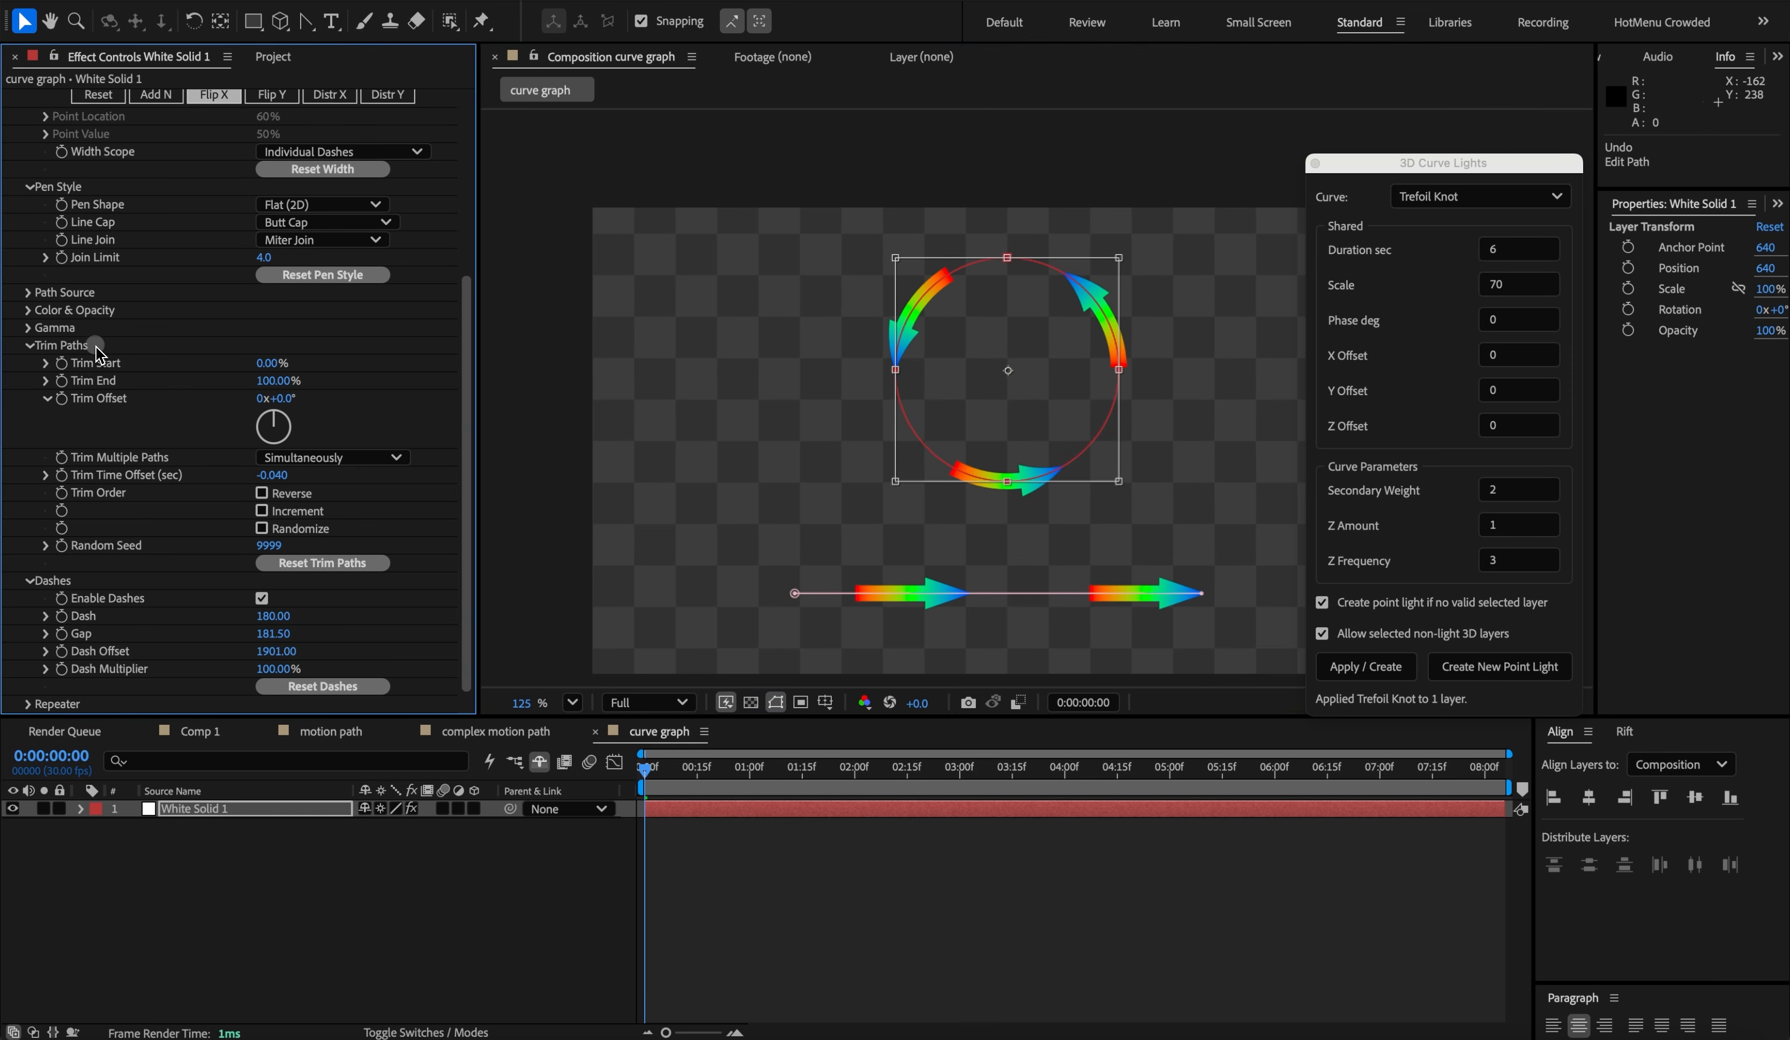
{"action": "left_click", "coordinate": [30, 311]}
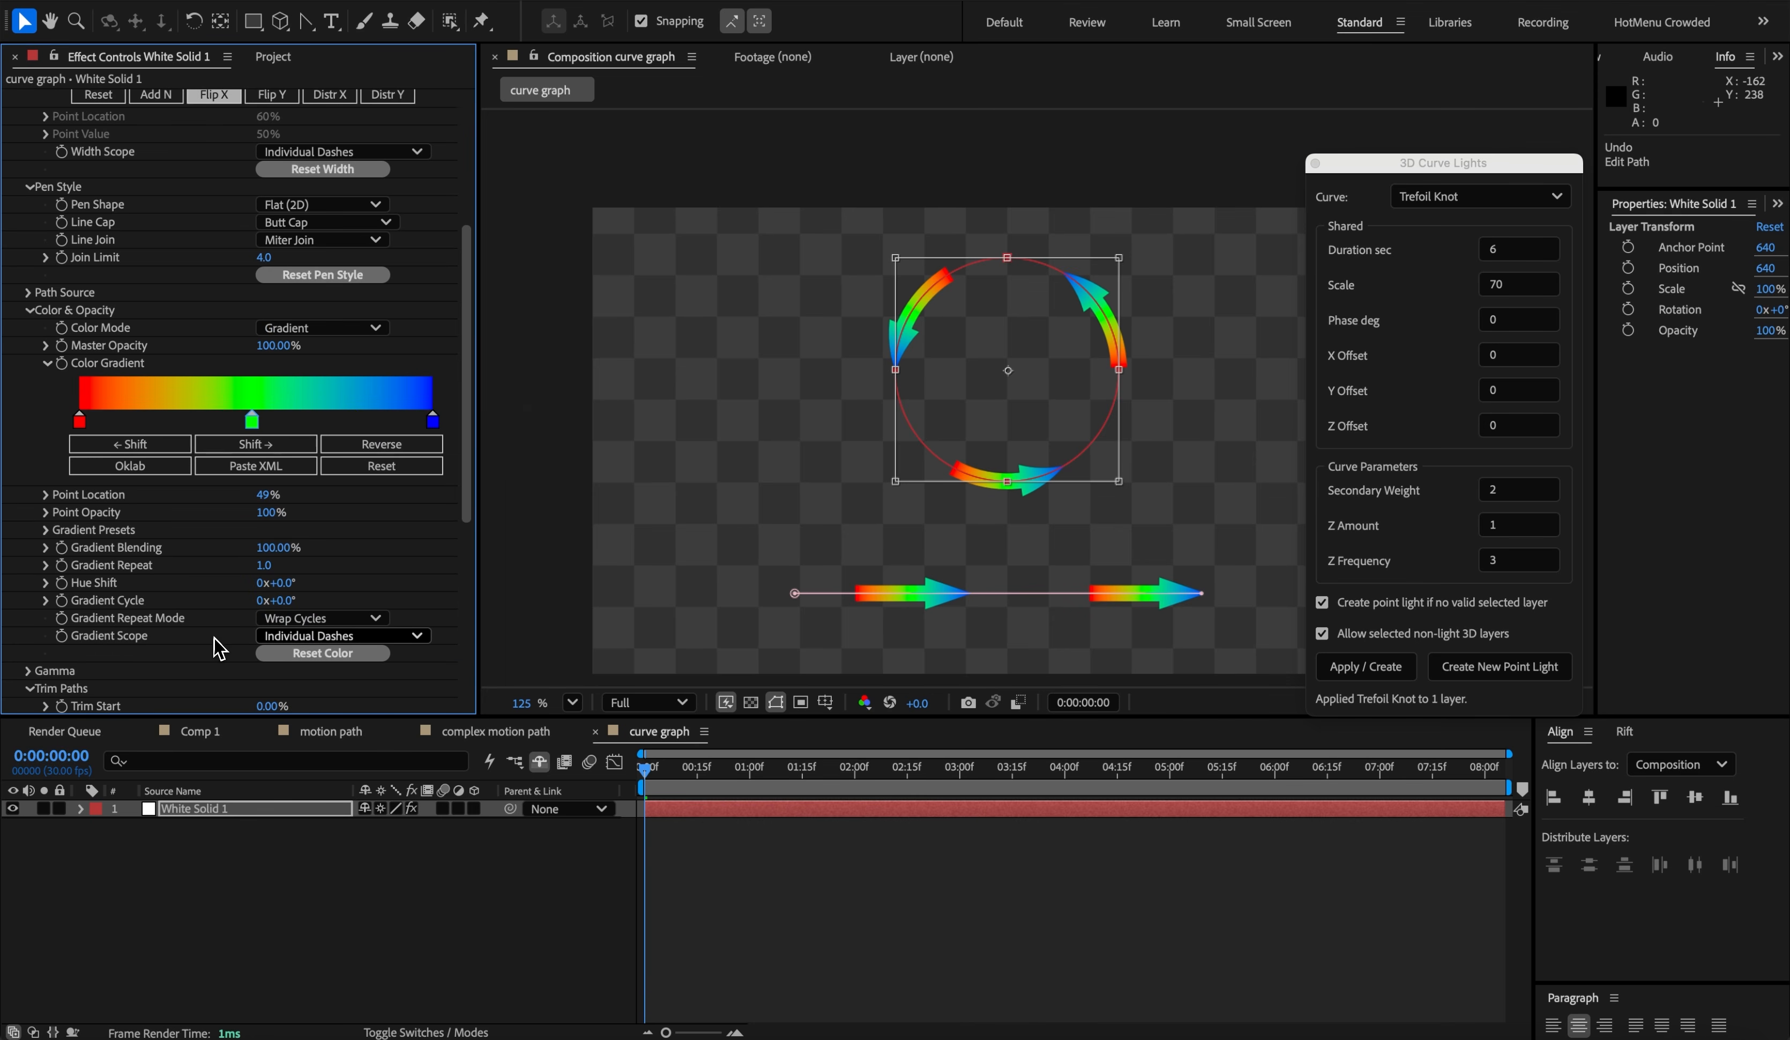
{"action": "left_click", "coordinate": [303, 636]}
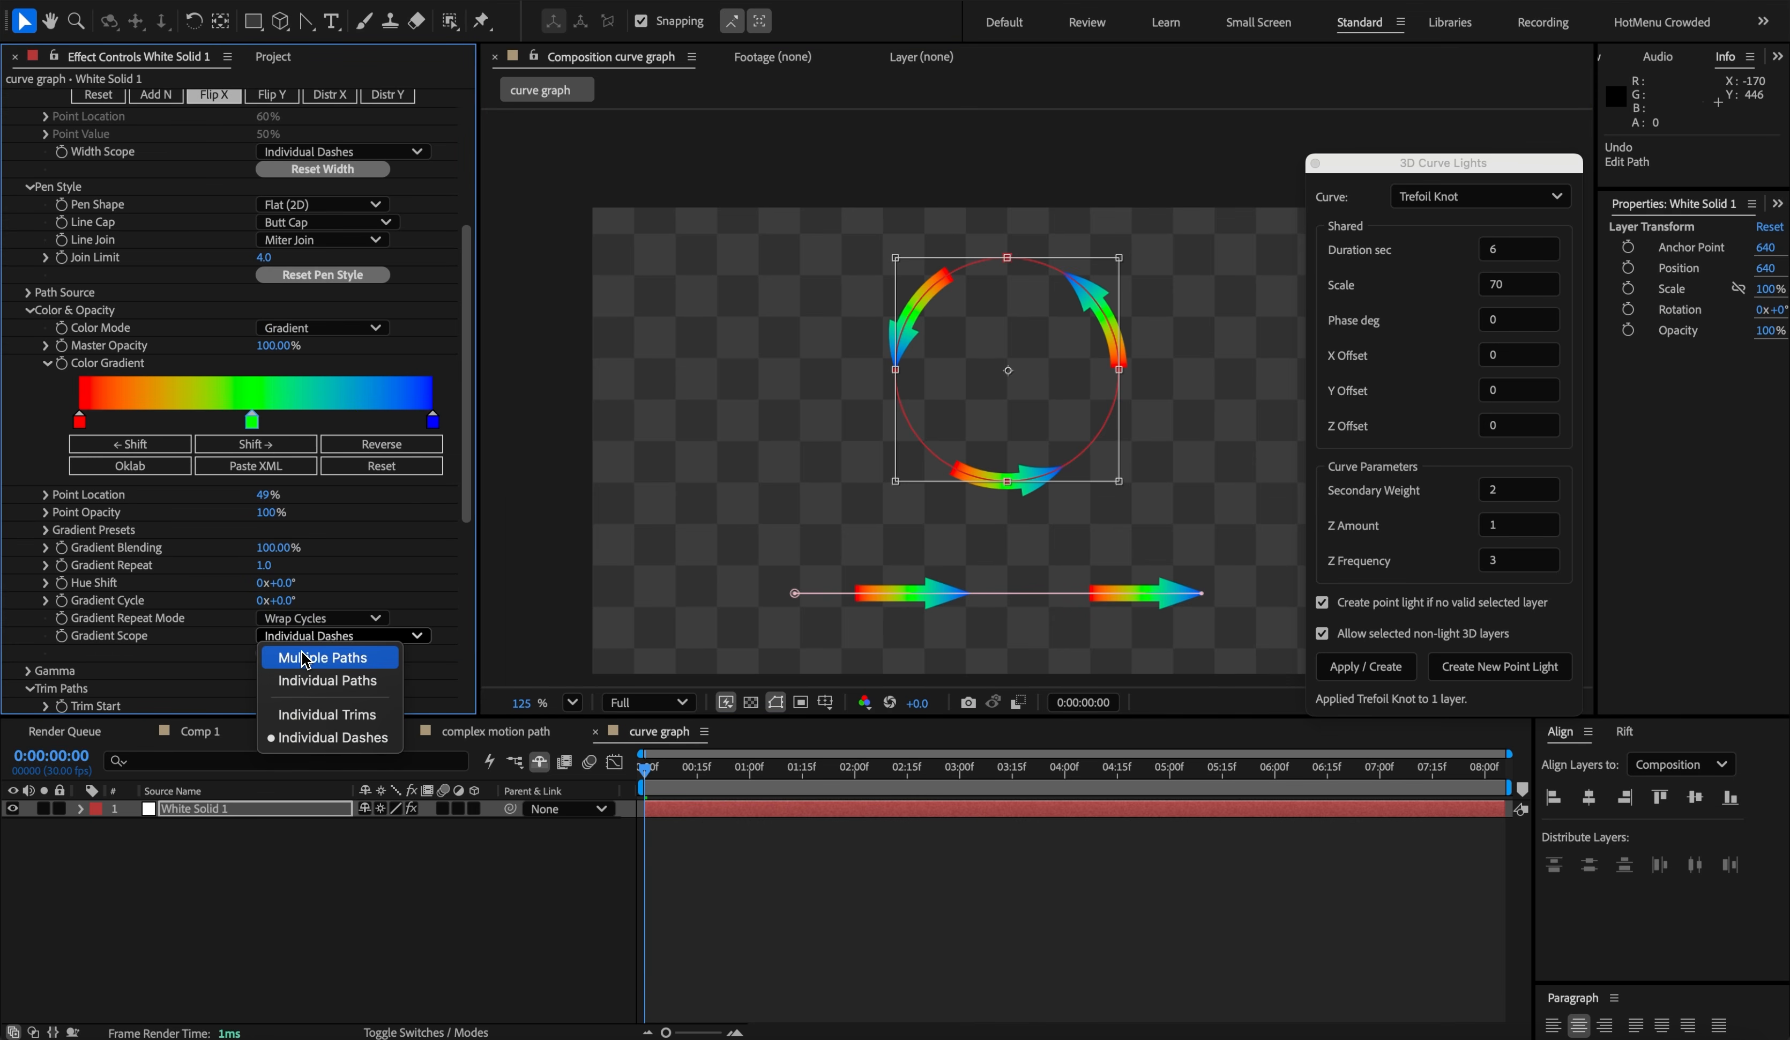
{"action": "left_click", "coordinate": [304, 658]}
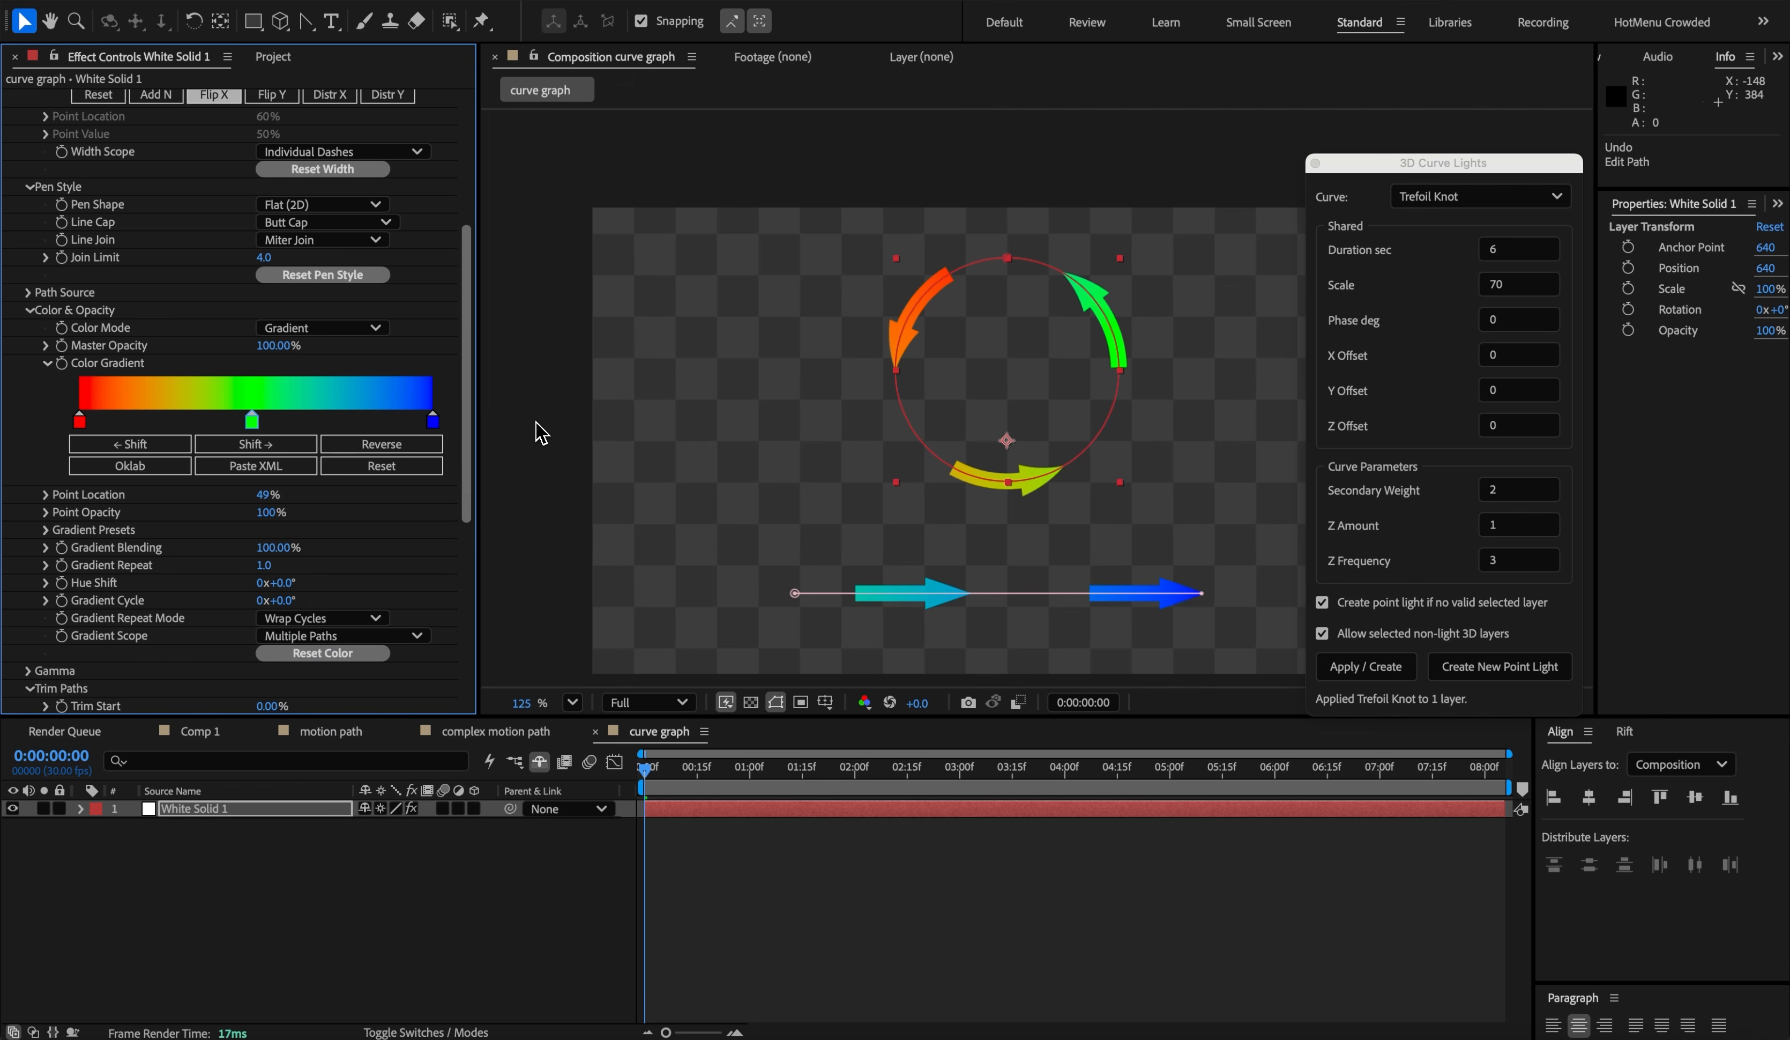
{"action": "scroll", "coordinate": [206, 605], "scroll_direction": "down", "scroll_amount": 10}
{"action": "left_click_drag", "start_coordinate": [268, 653], "coordinate": [389, 633]}
- Open the Thicc Pro online support documentation from the effect's About & Support section and look through the FAQ topics
{"action": "scroll", "coordinate": [178, 418], "scroll_direction": "up", "scroll_amount": 10}
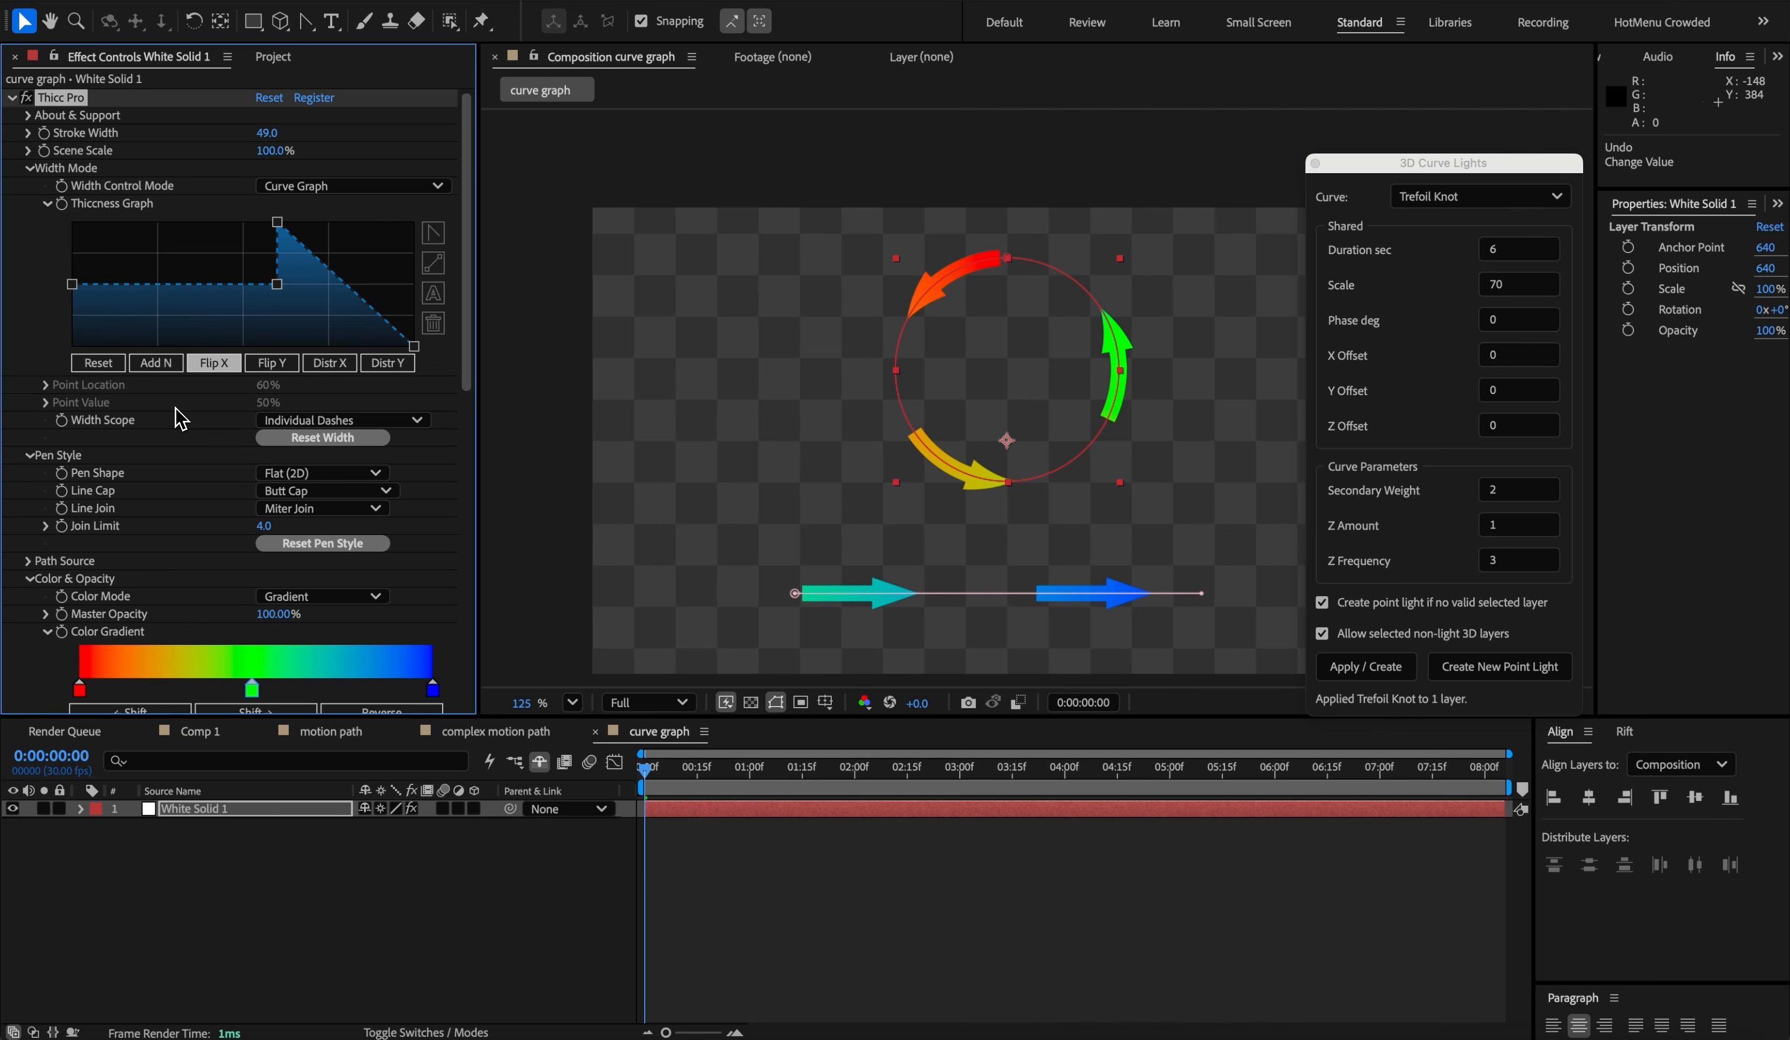
{"action": "left_click", "coordinate": [28, 115]}
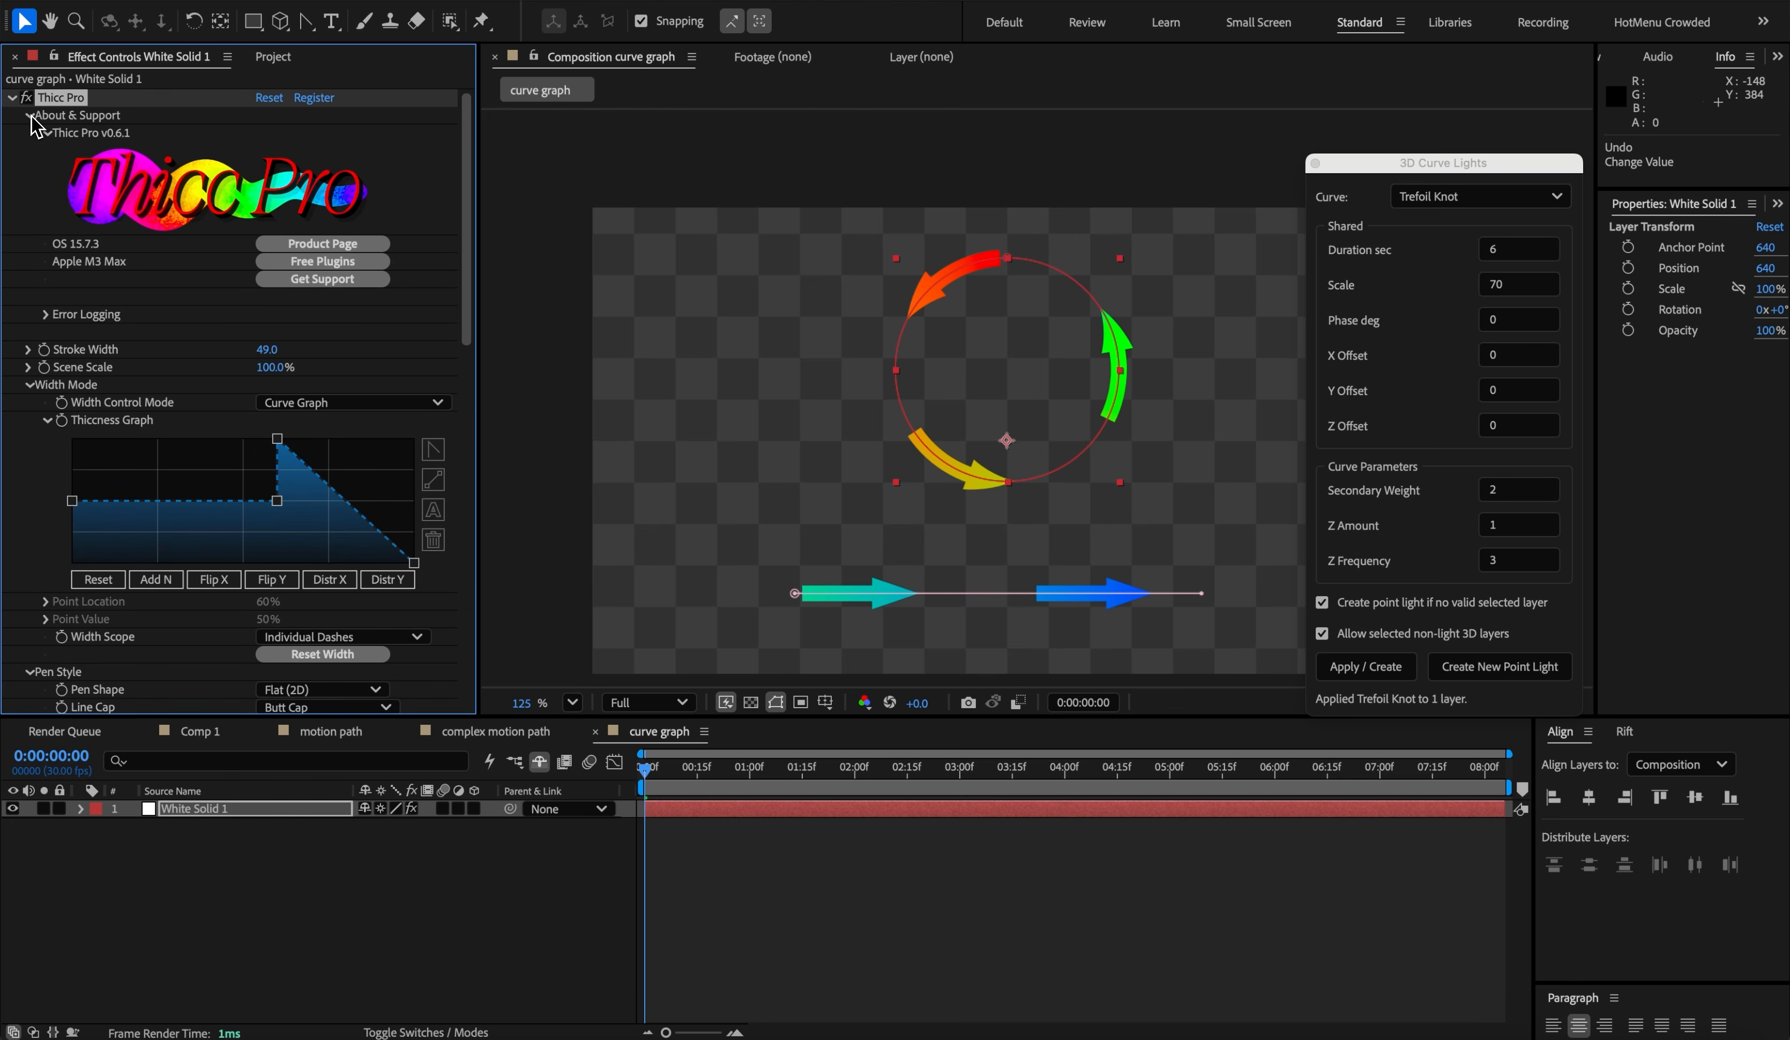
{"action": "left_click", "coordinate": [285, 282]}
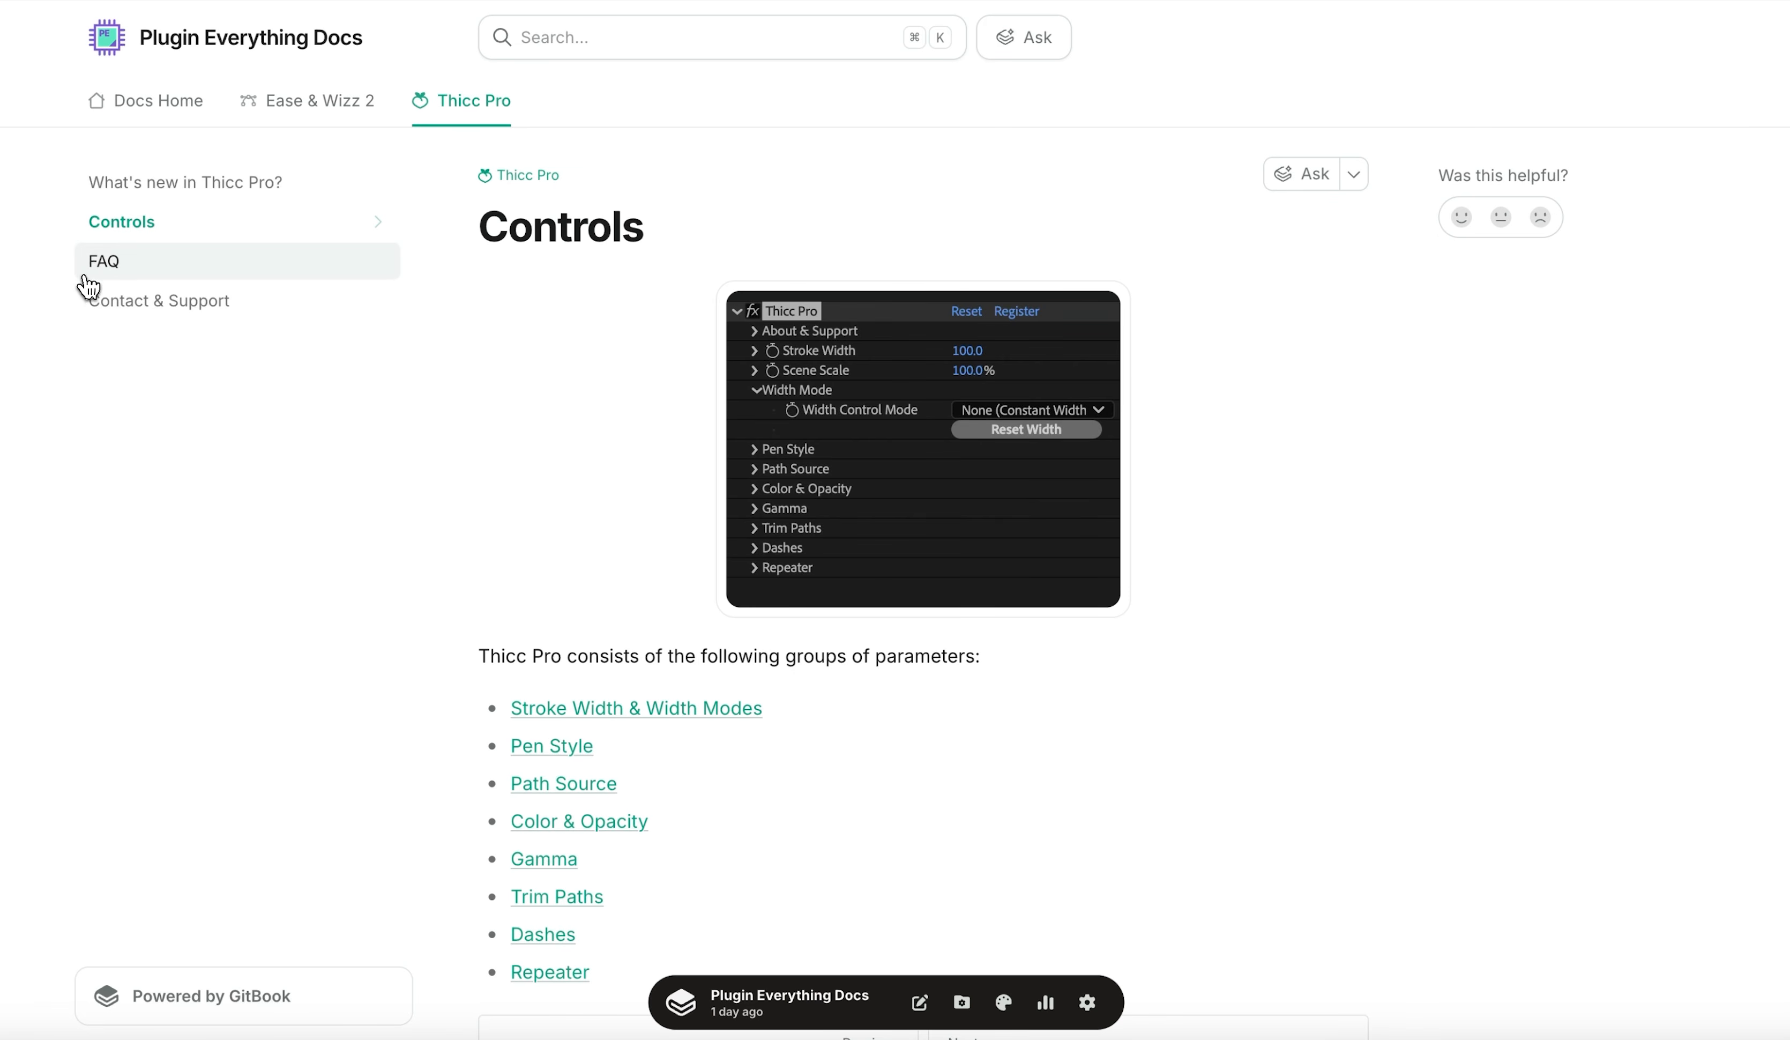
{"action": "left_click", "coordinate": [111, 274]}
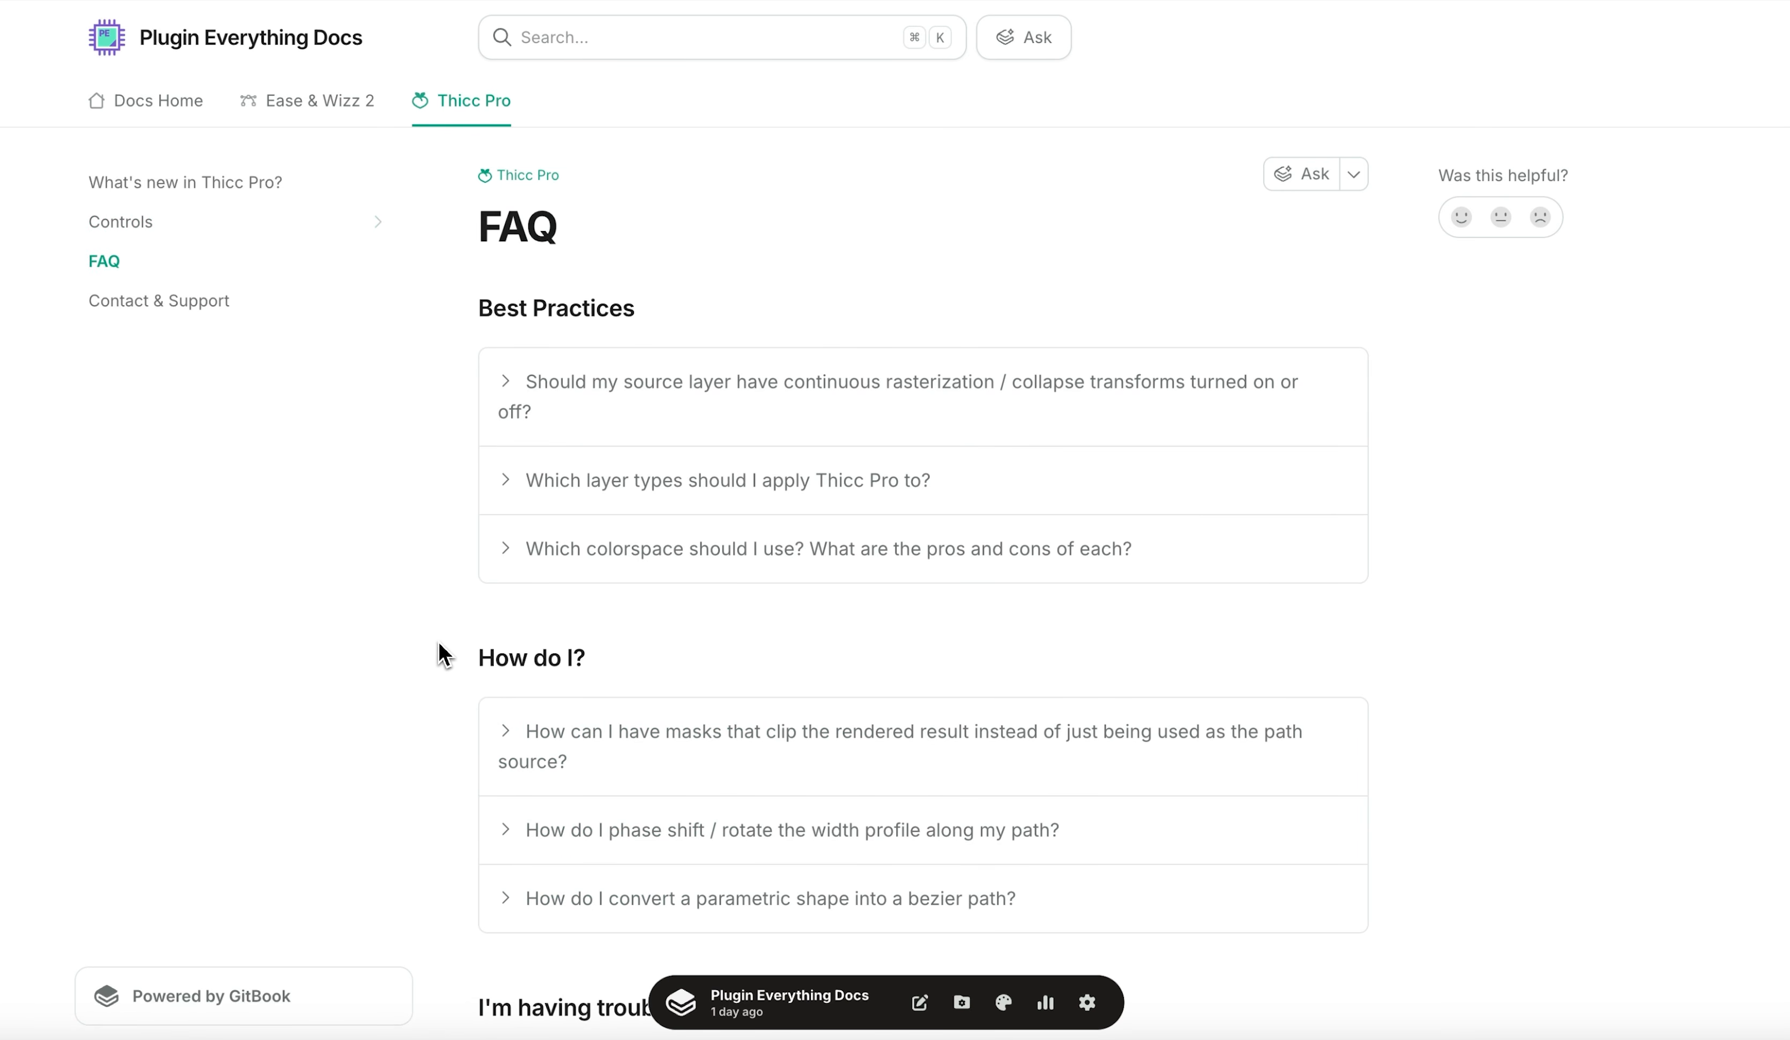
{"action": "scroll", "coordinate": [451, 732], "scroll_direction": "down", "scroll_amount": 5}
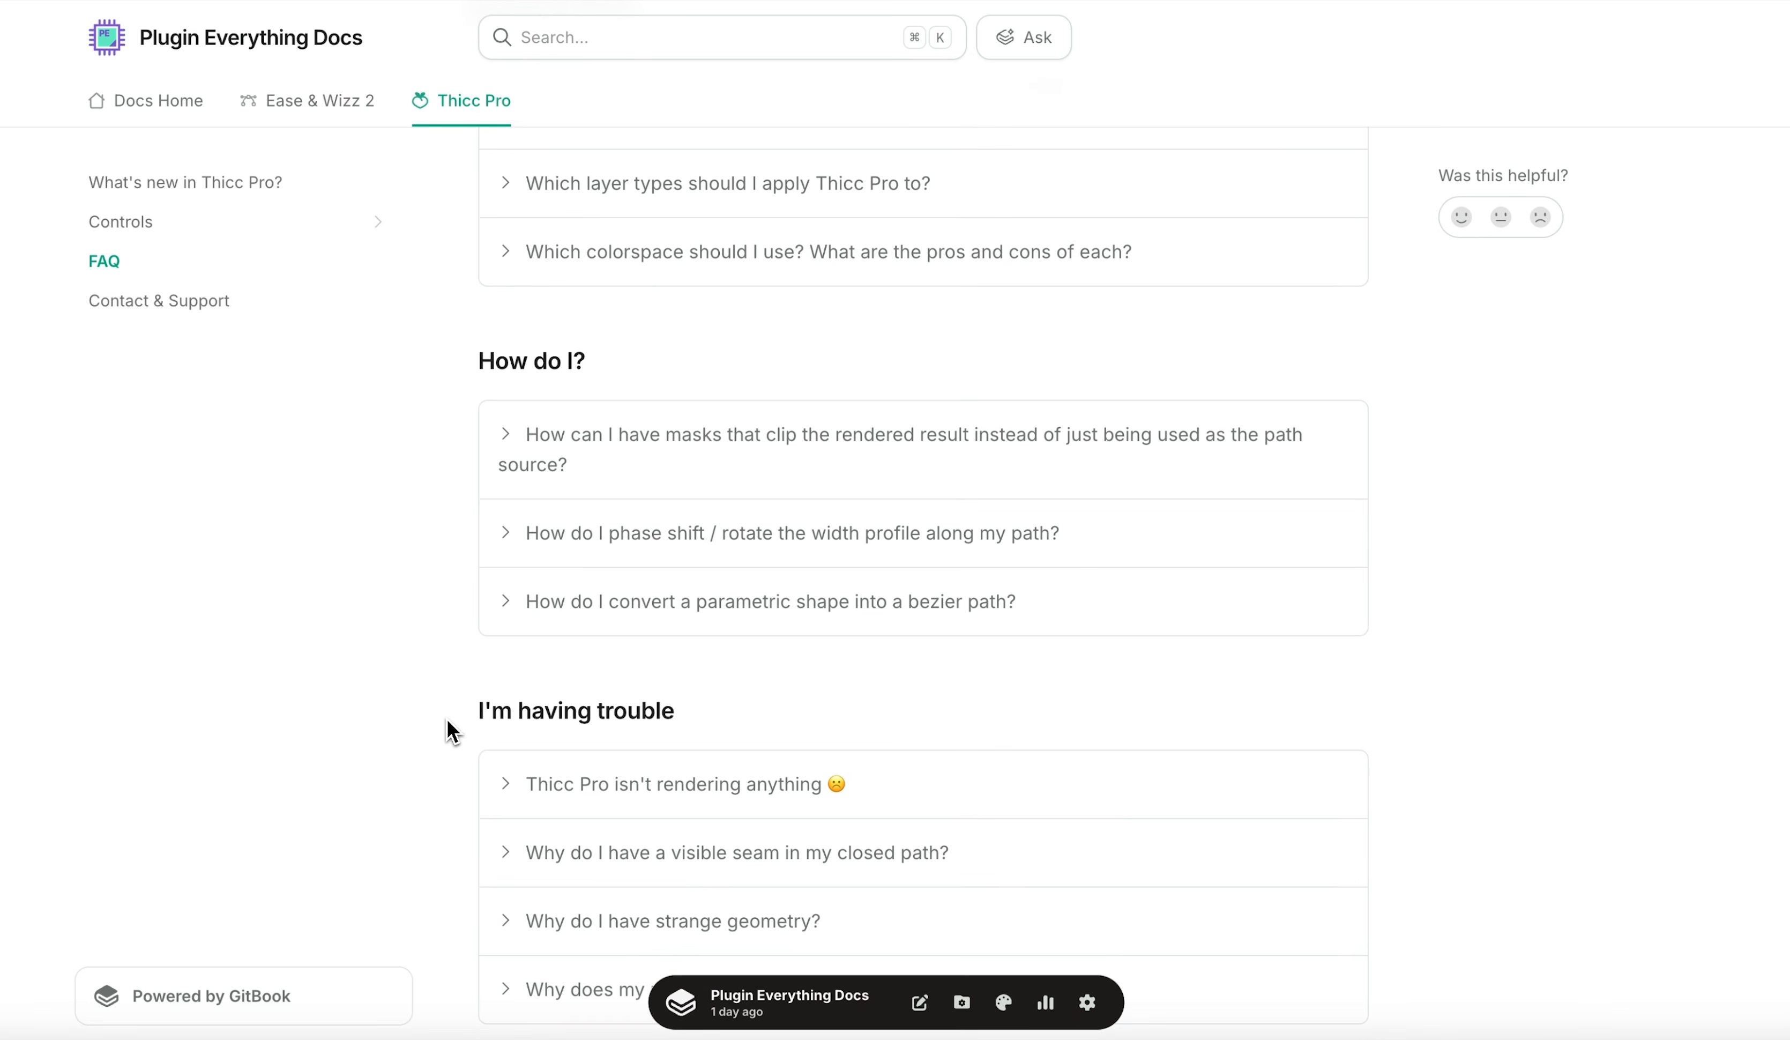
{"action": "scroll", "coordinate": [450, 729], "scroll_direction": "down", "scroll_amount": 6}
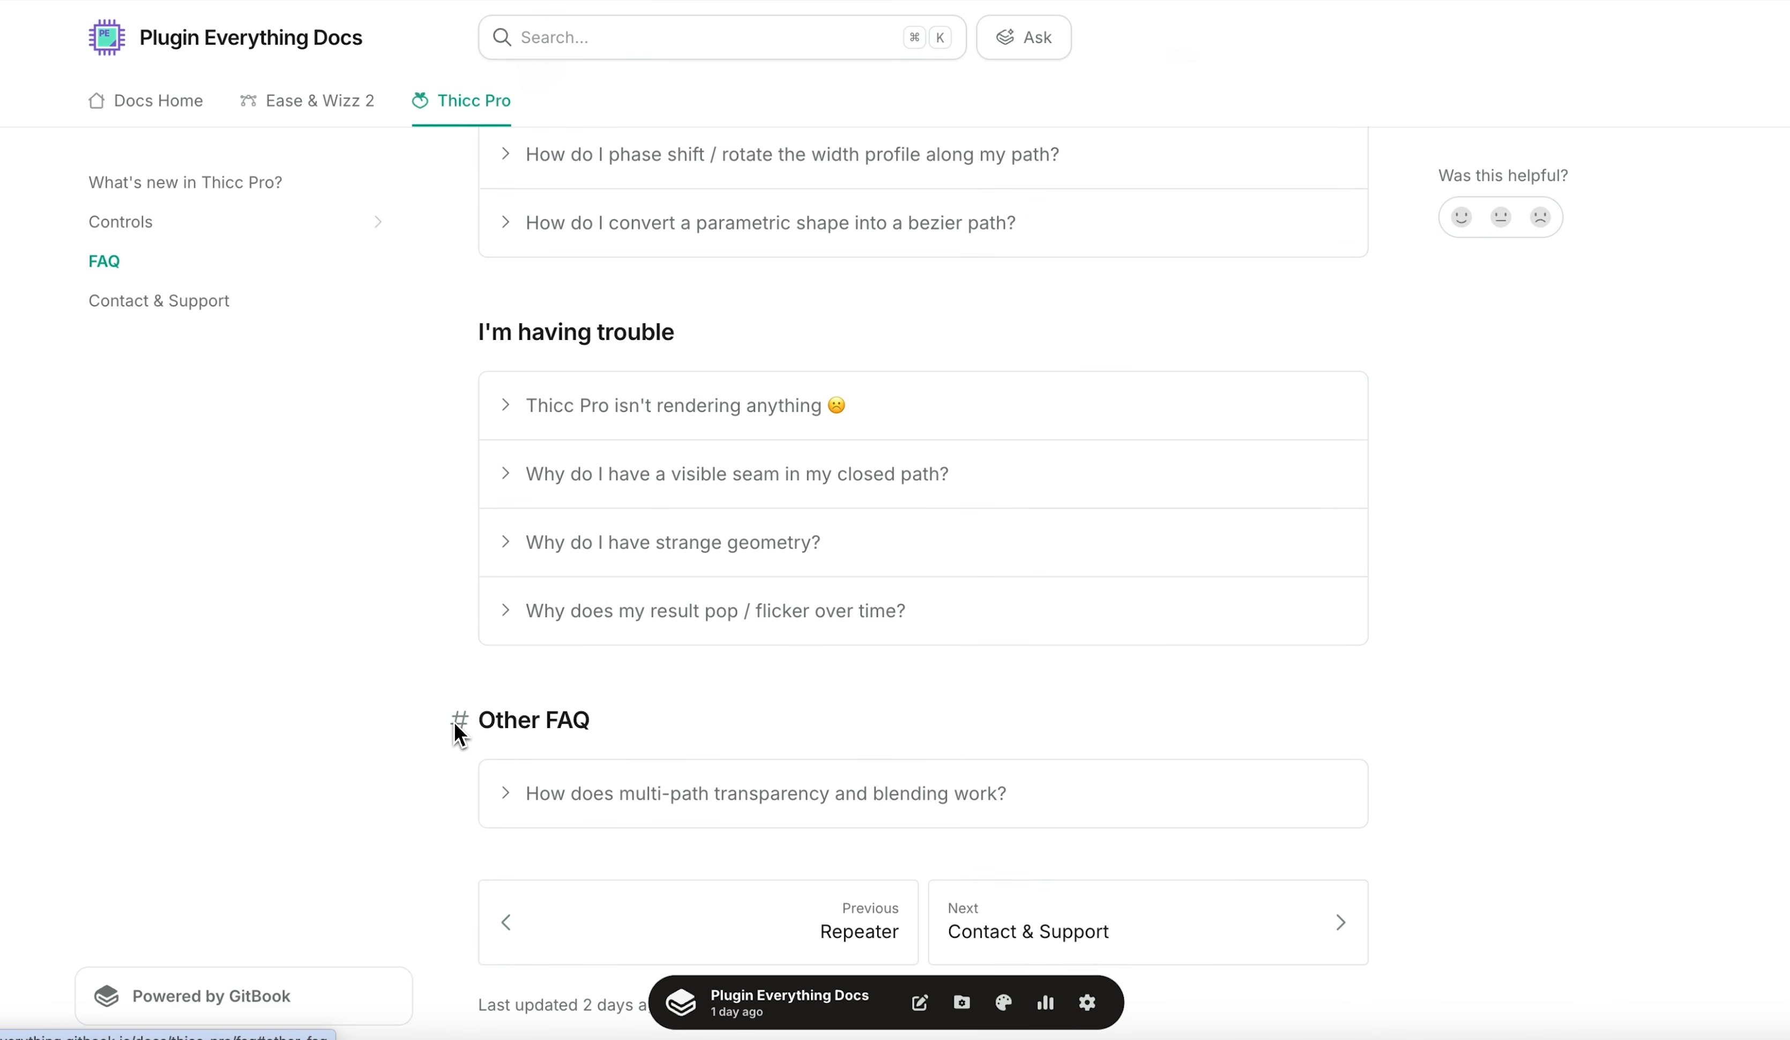